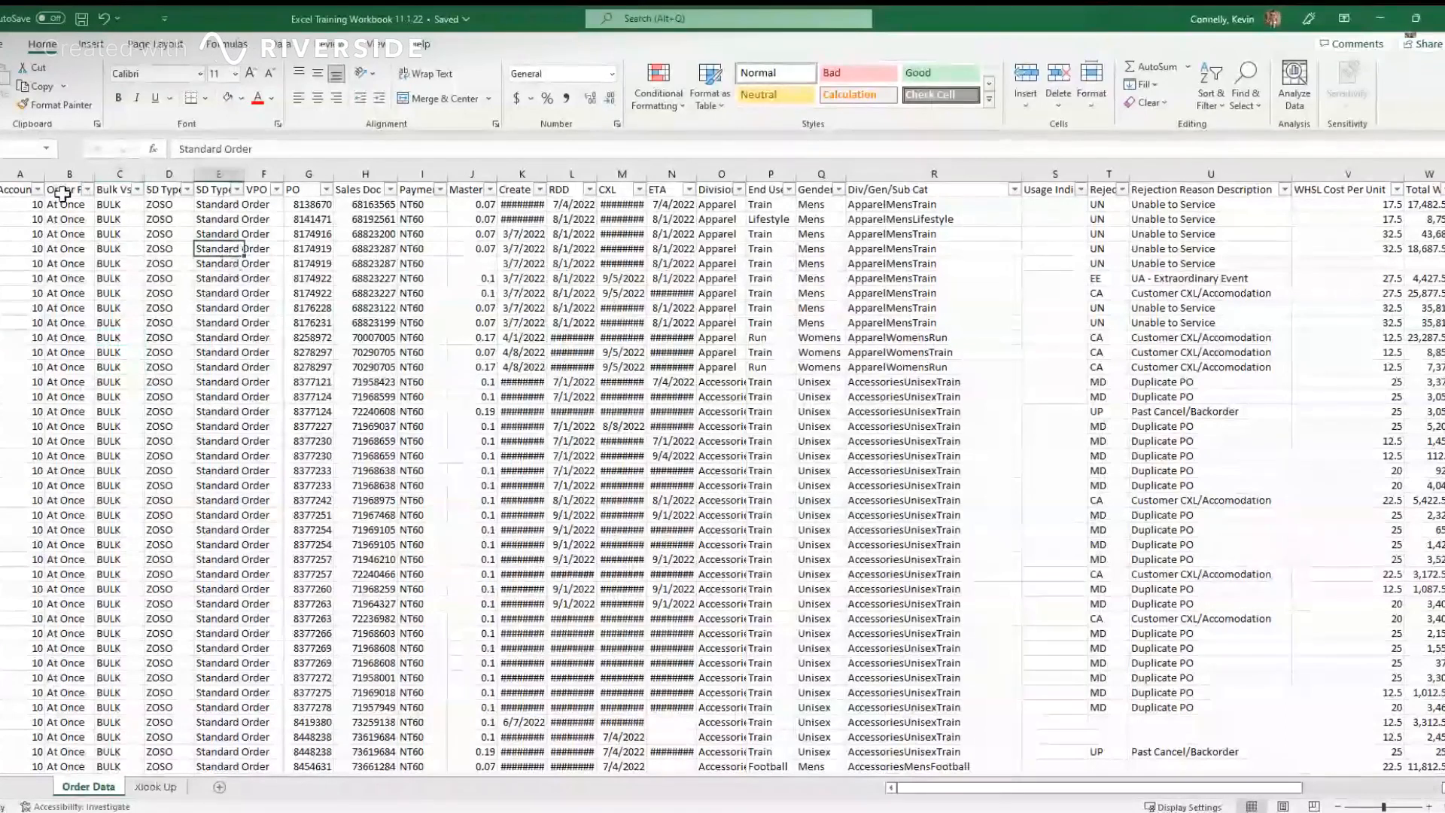
Step: Review the order data's fields from Account # through Gender on the Order Data sheet
drag(23, 189, 22, 241)
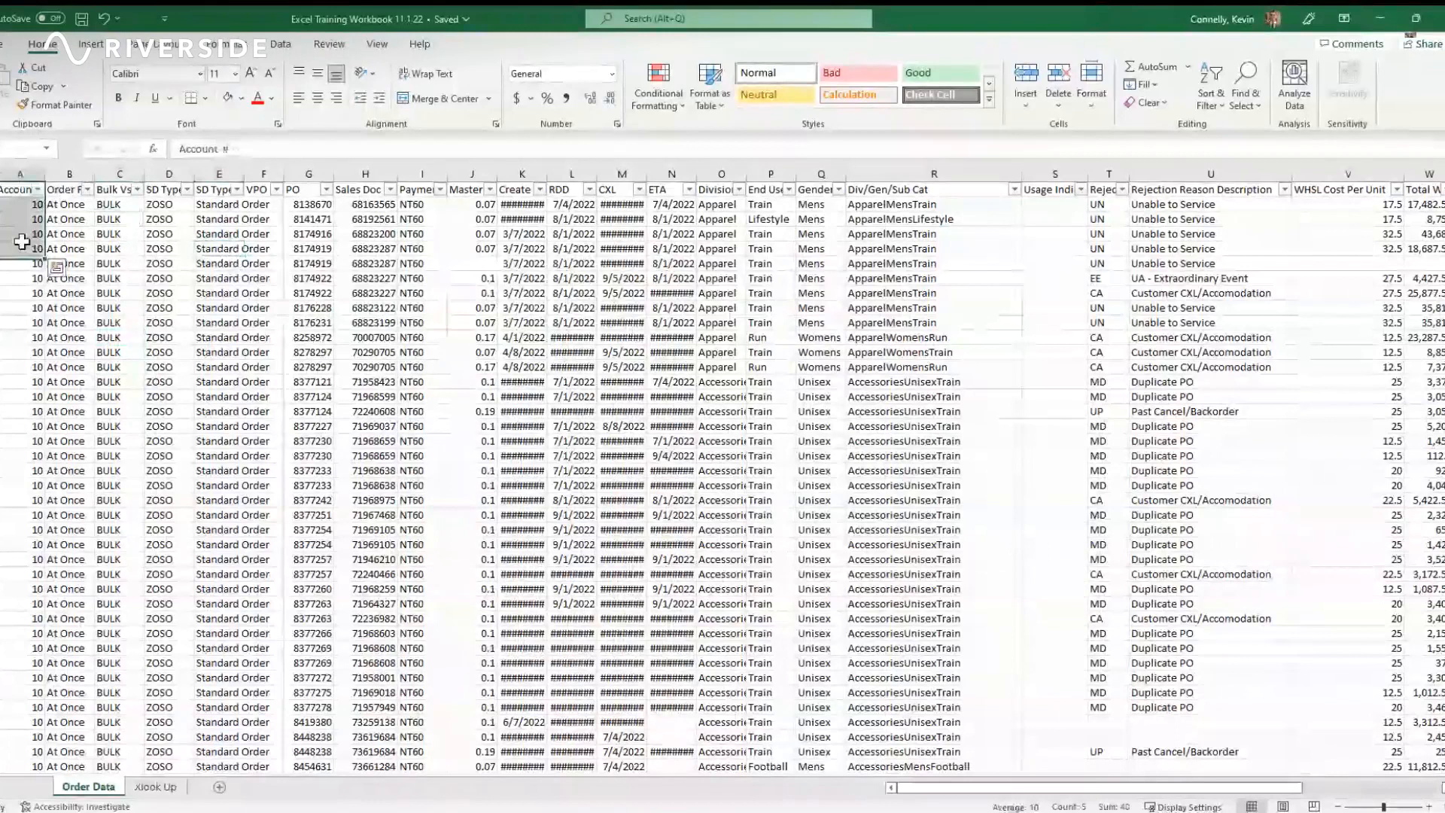
key(ctrl+a)
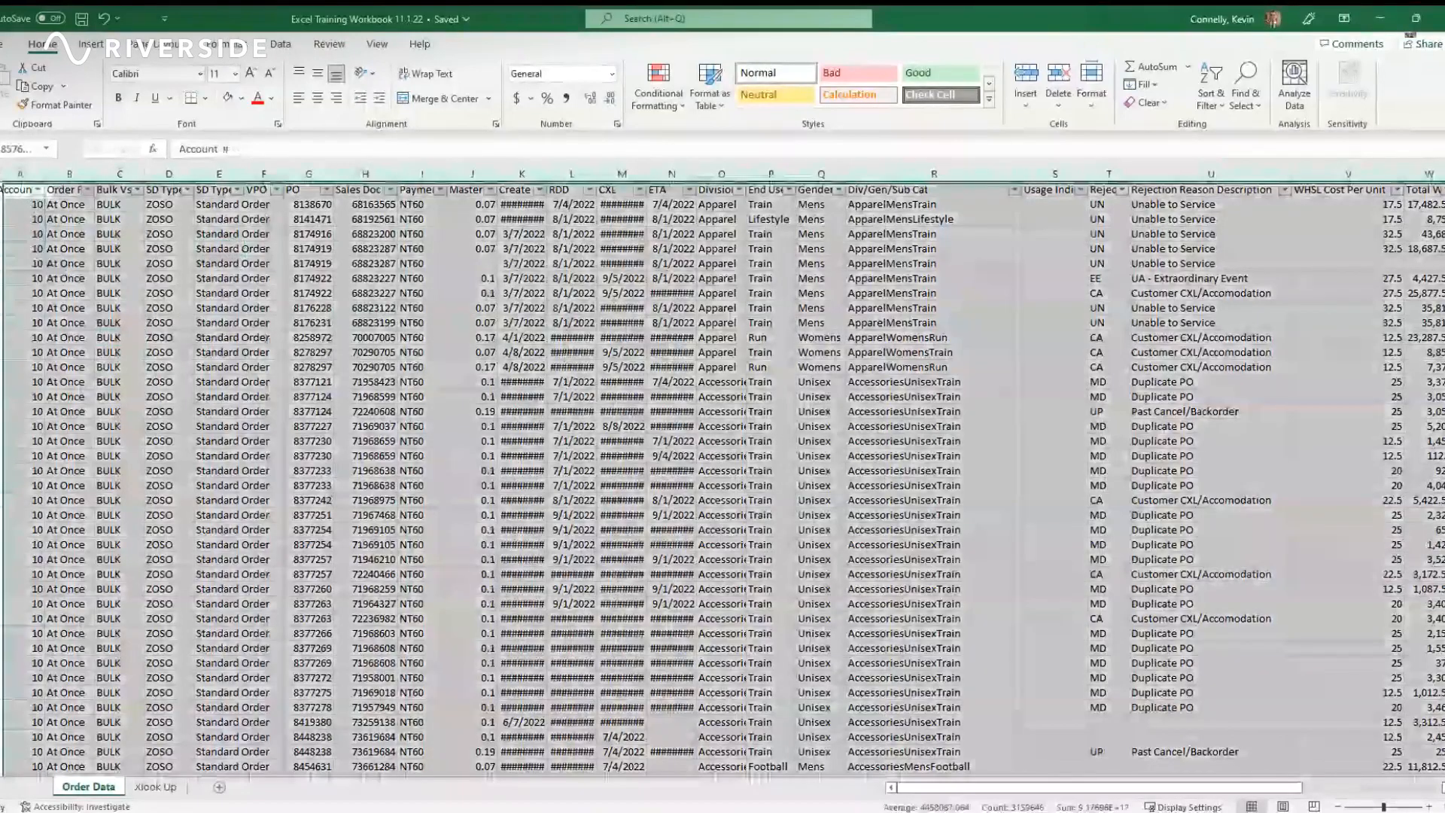
click(29, 204)
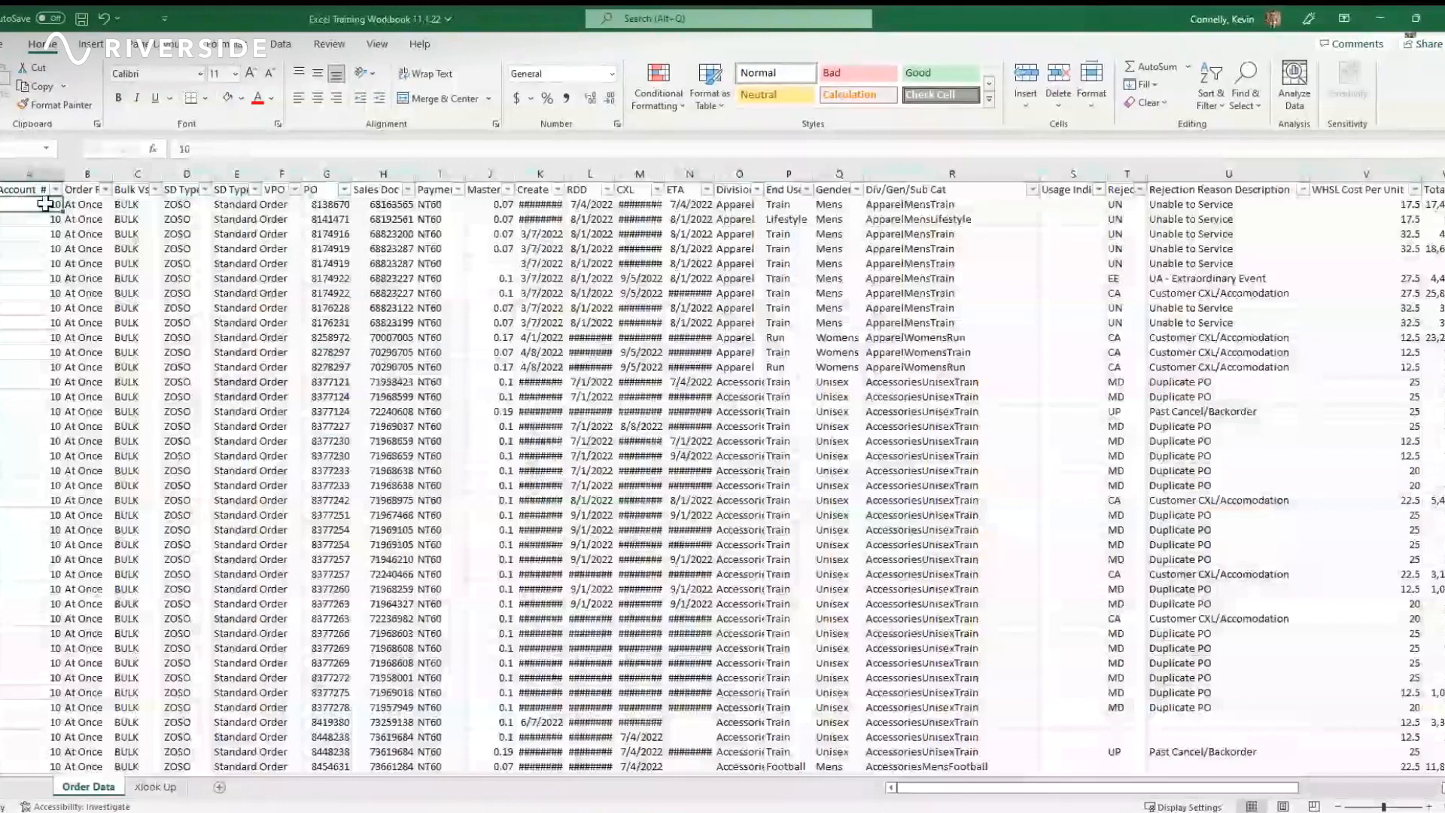
drag(418, 204, 426, 257)
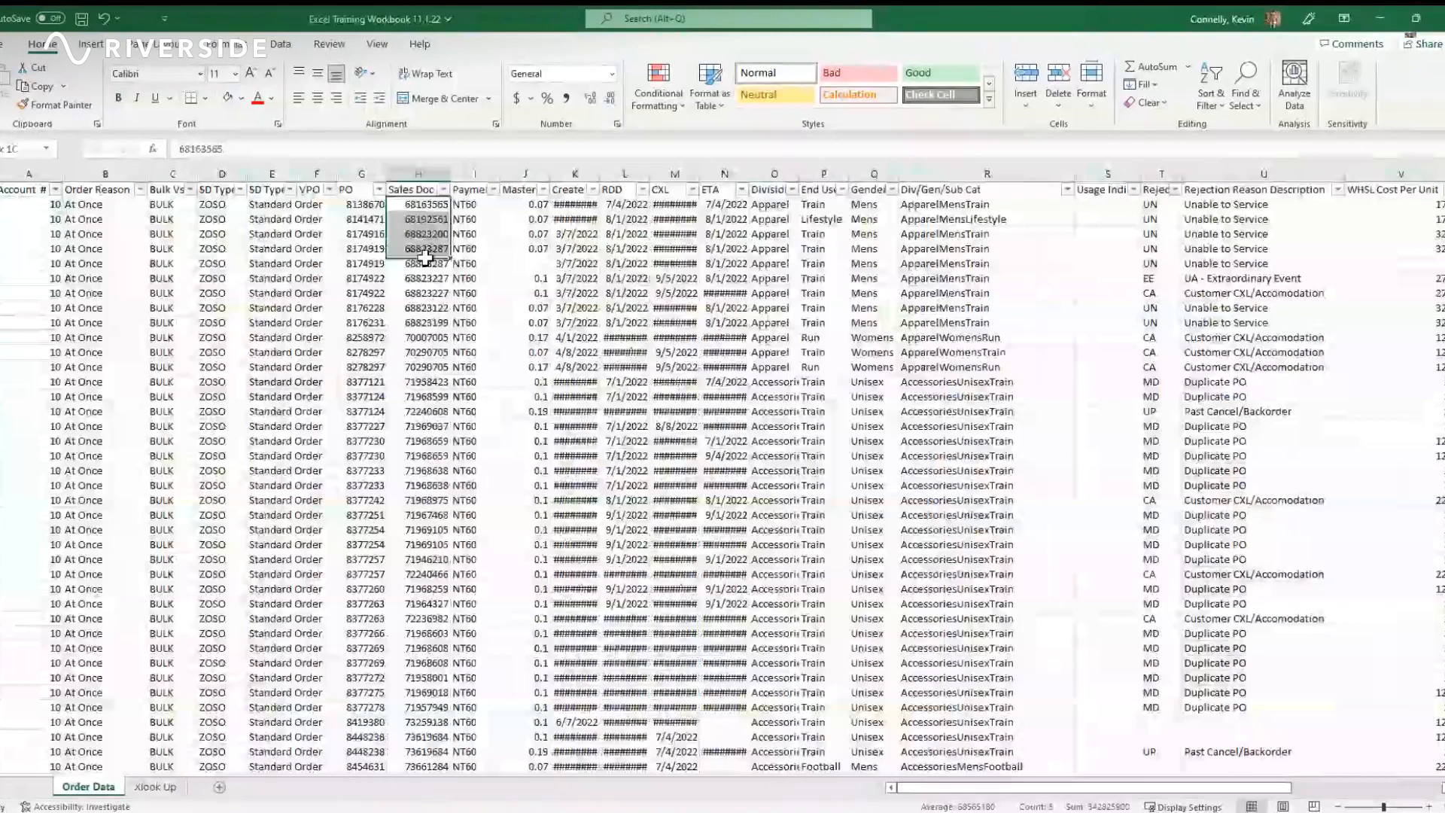
drag(426, 258, 418, 204)
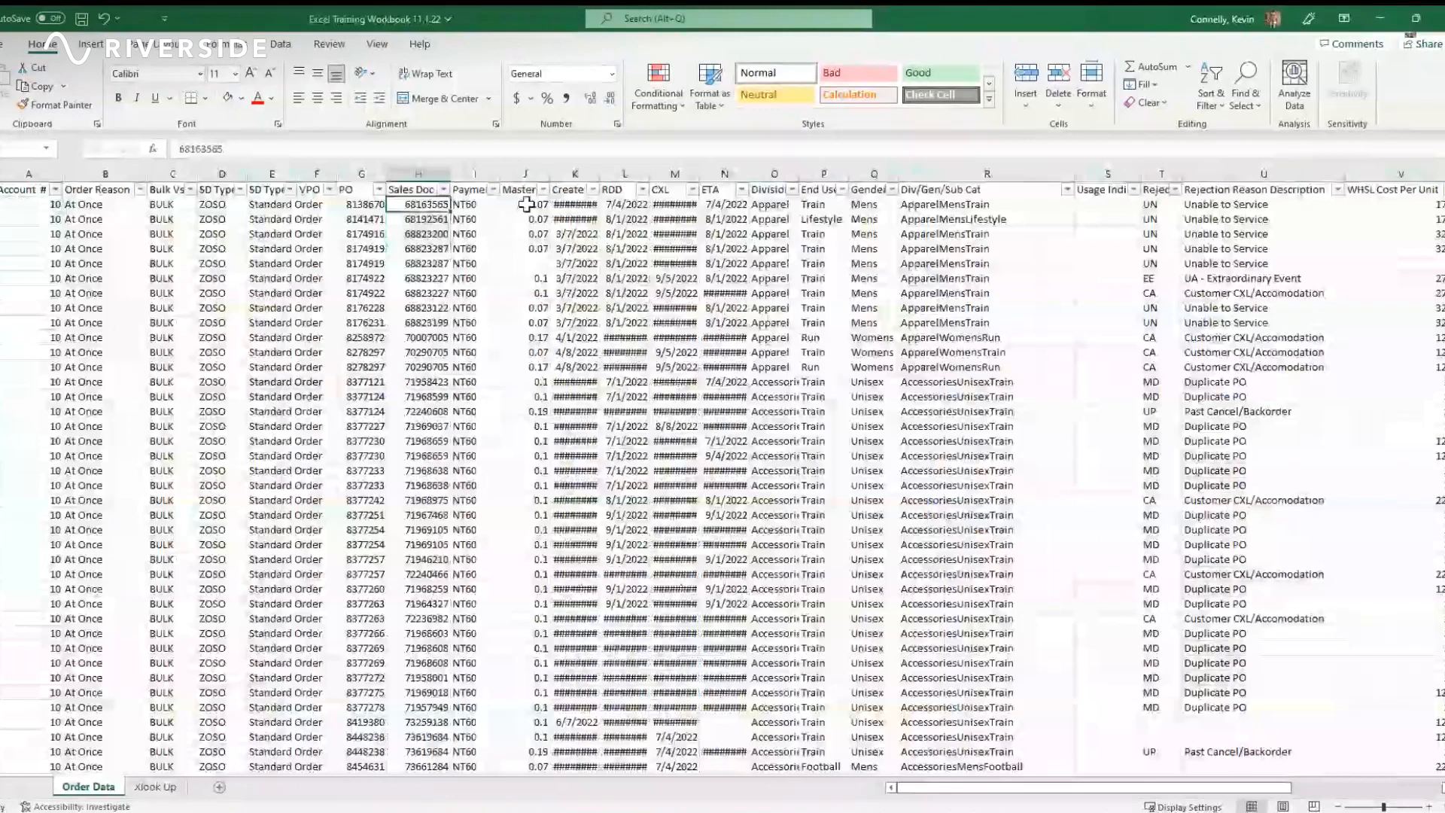
drag(527, 204, 576, 249)
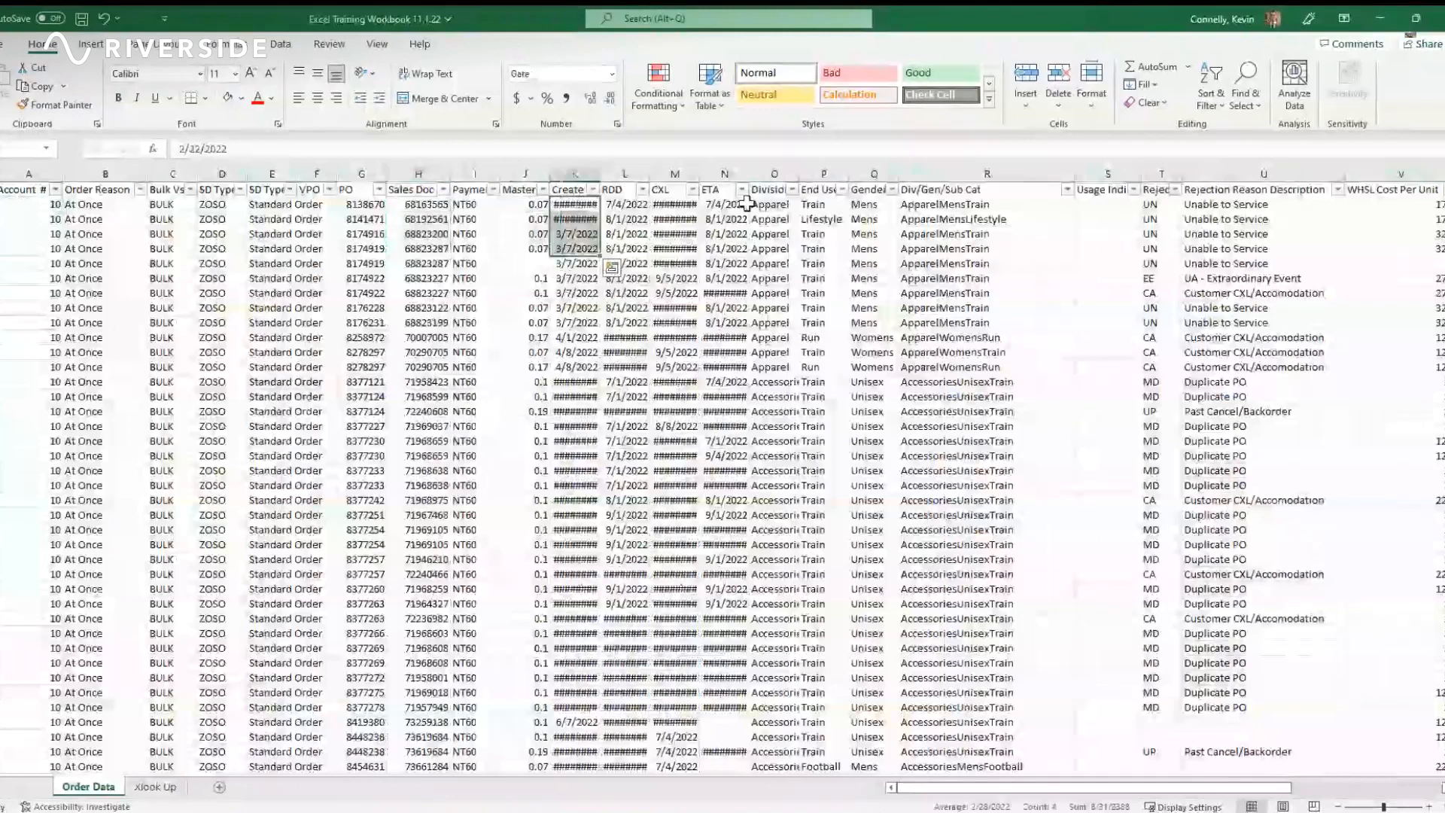
drag(624, 204, 624, 234)
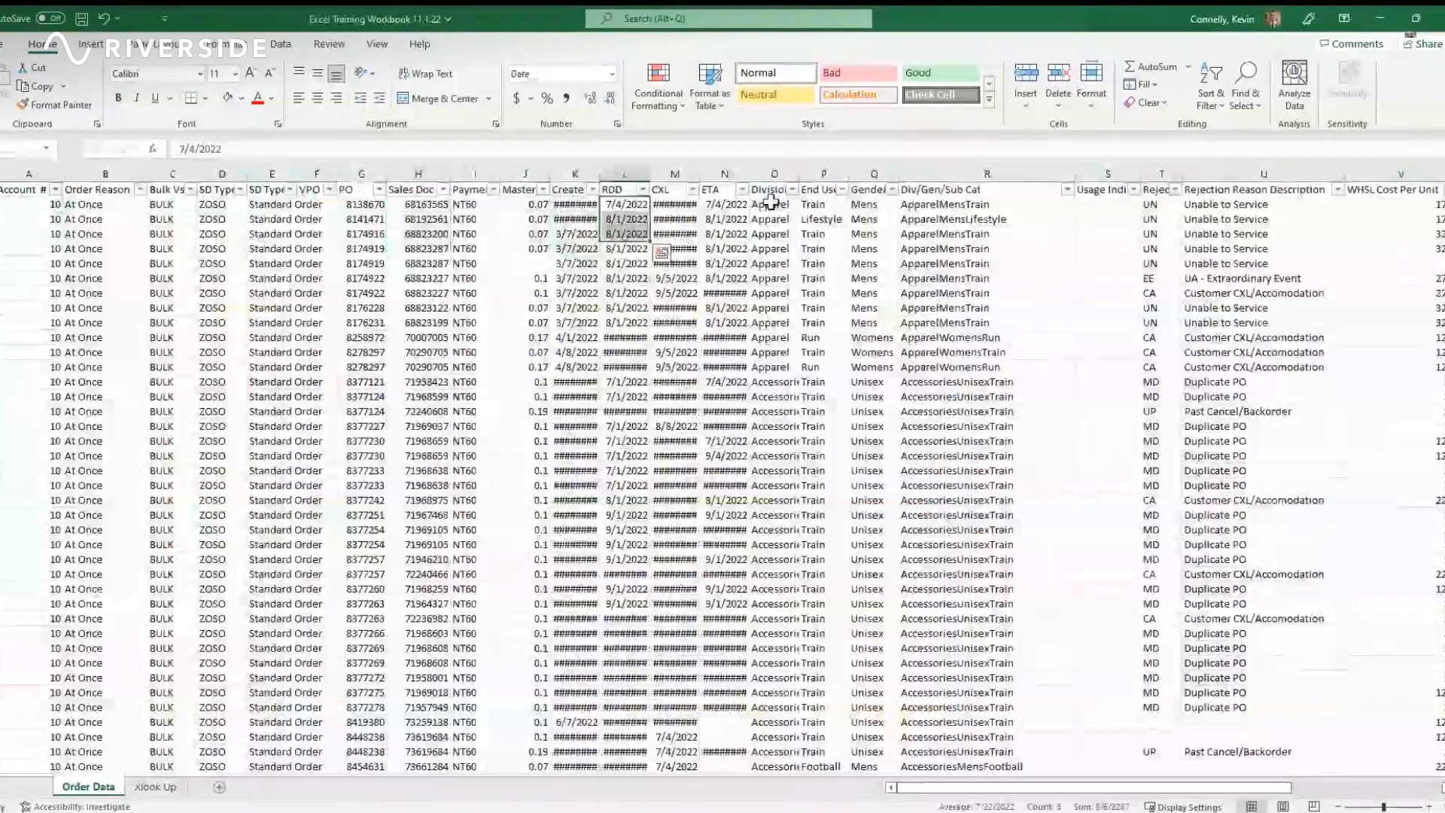
drag(770, 204, 766, 238)
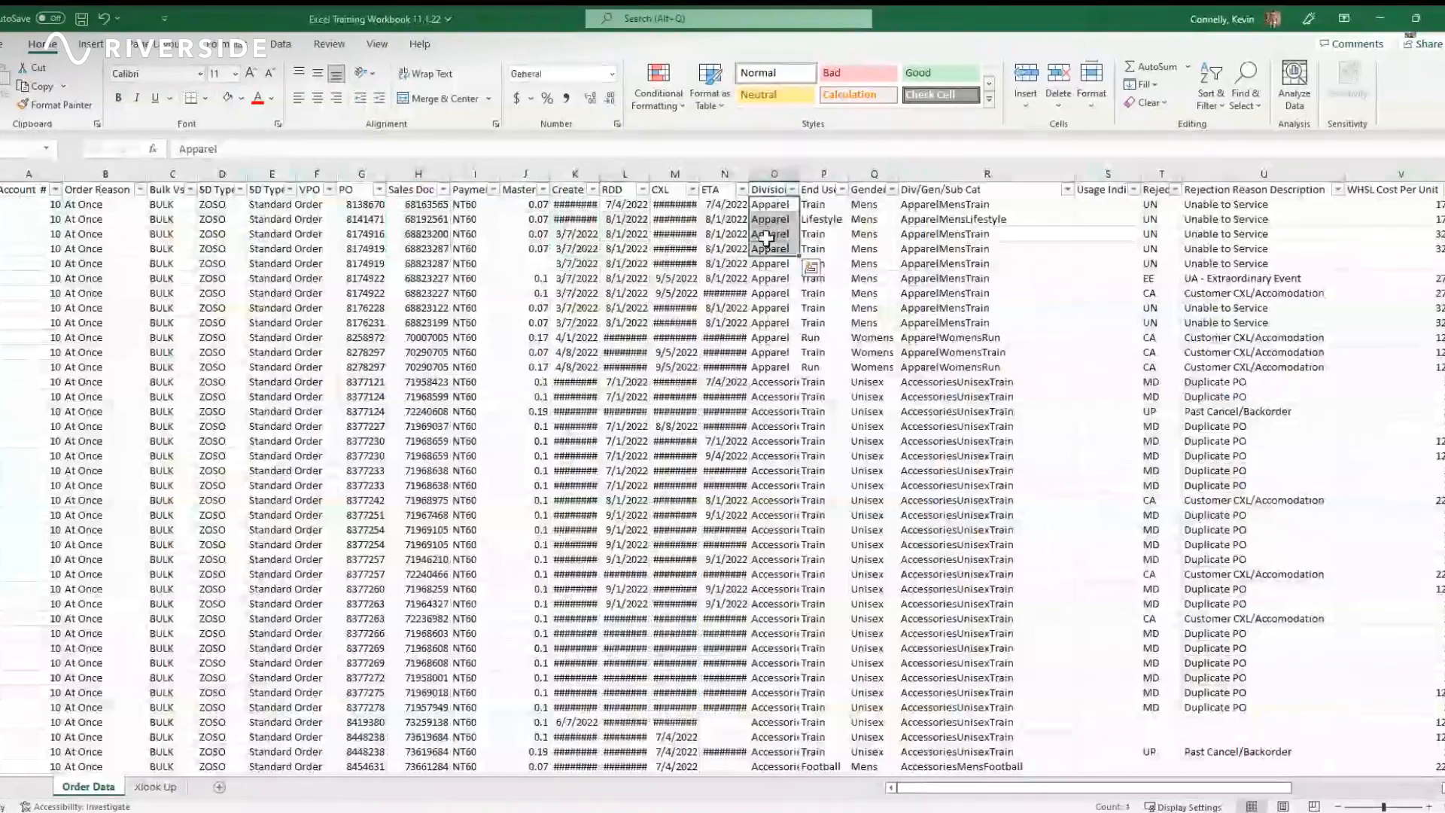
drag(865, 205, 880, 226)
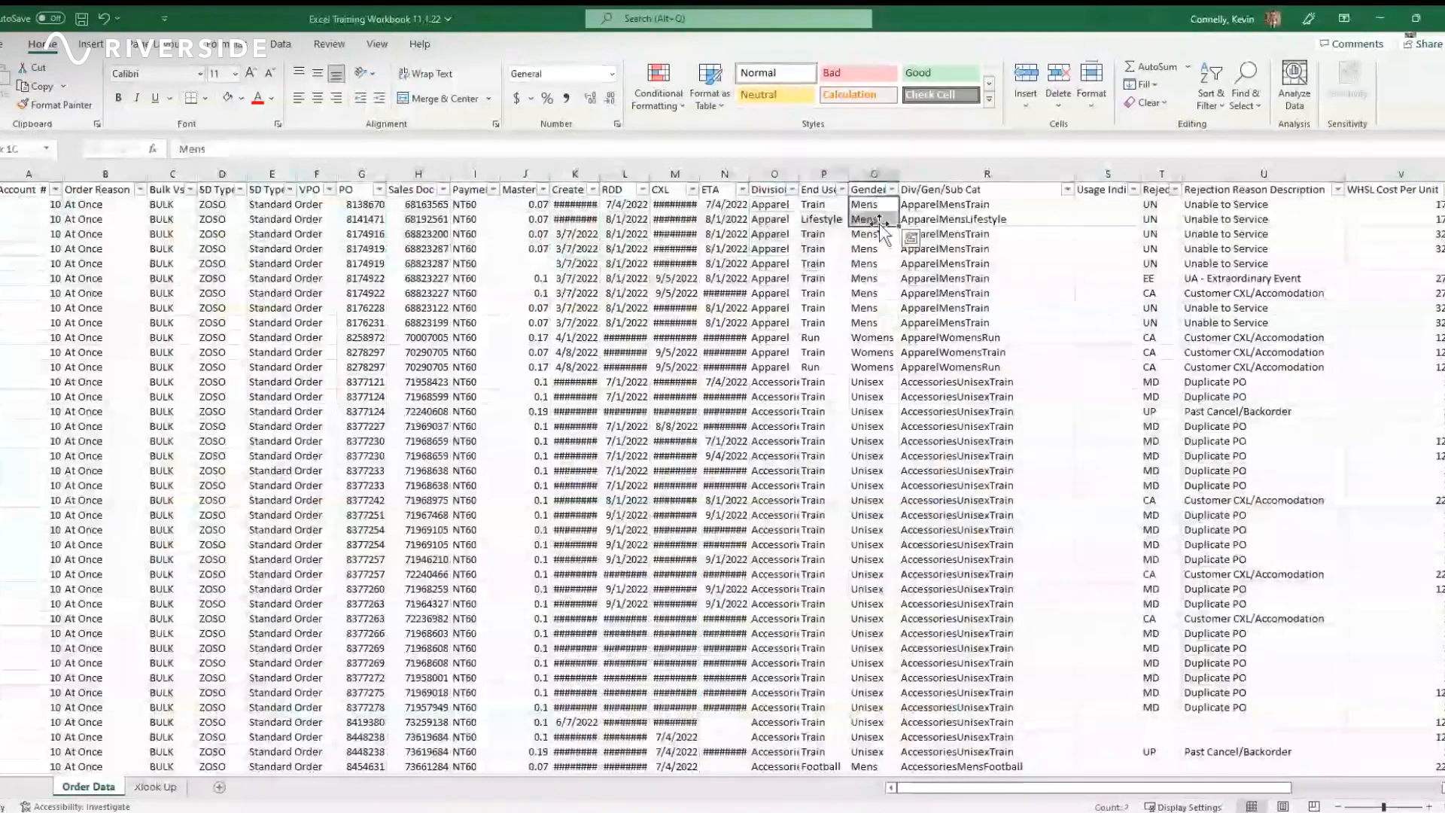
Step: Examine the remaining order columns from Div/Gen/Sub Cat through the rejected amounts, up to the first empty column AH
key(Right)
key(Right)
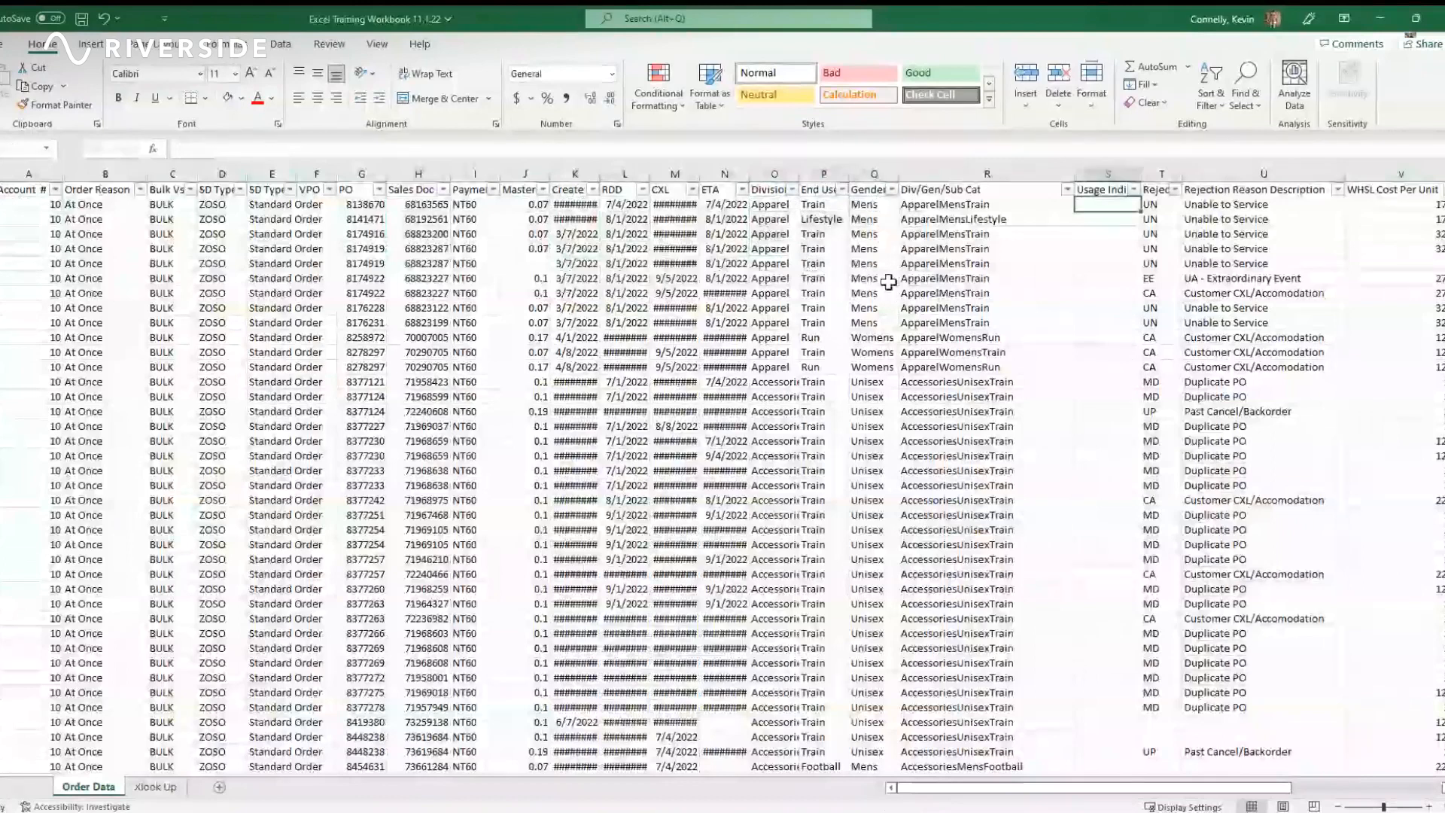
key(Right)
key(Right)
key(Right)
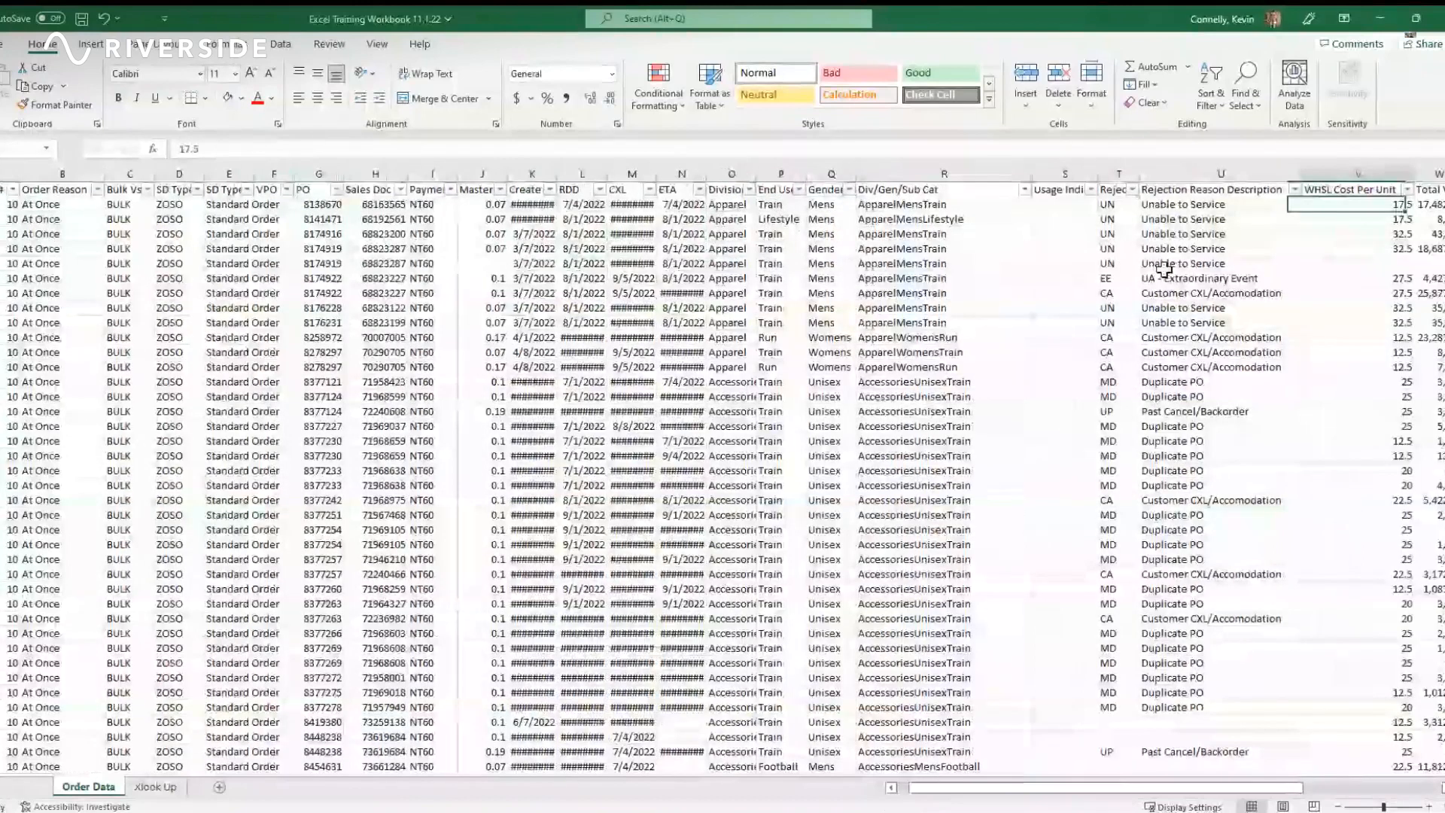
key(Right)
key(Right)
key(Right)
key(Right)
key(Right)
key(Right)
key(Right)
key(Right)
key(Right)
key(Right)
key(Right)
key(Right)
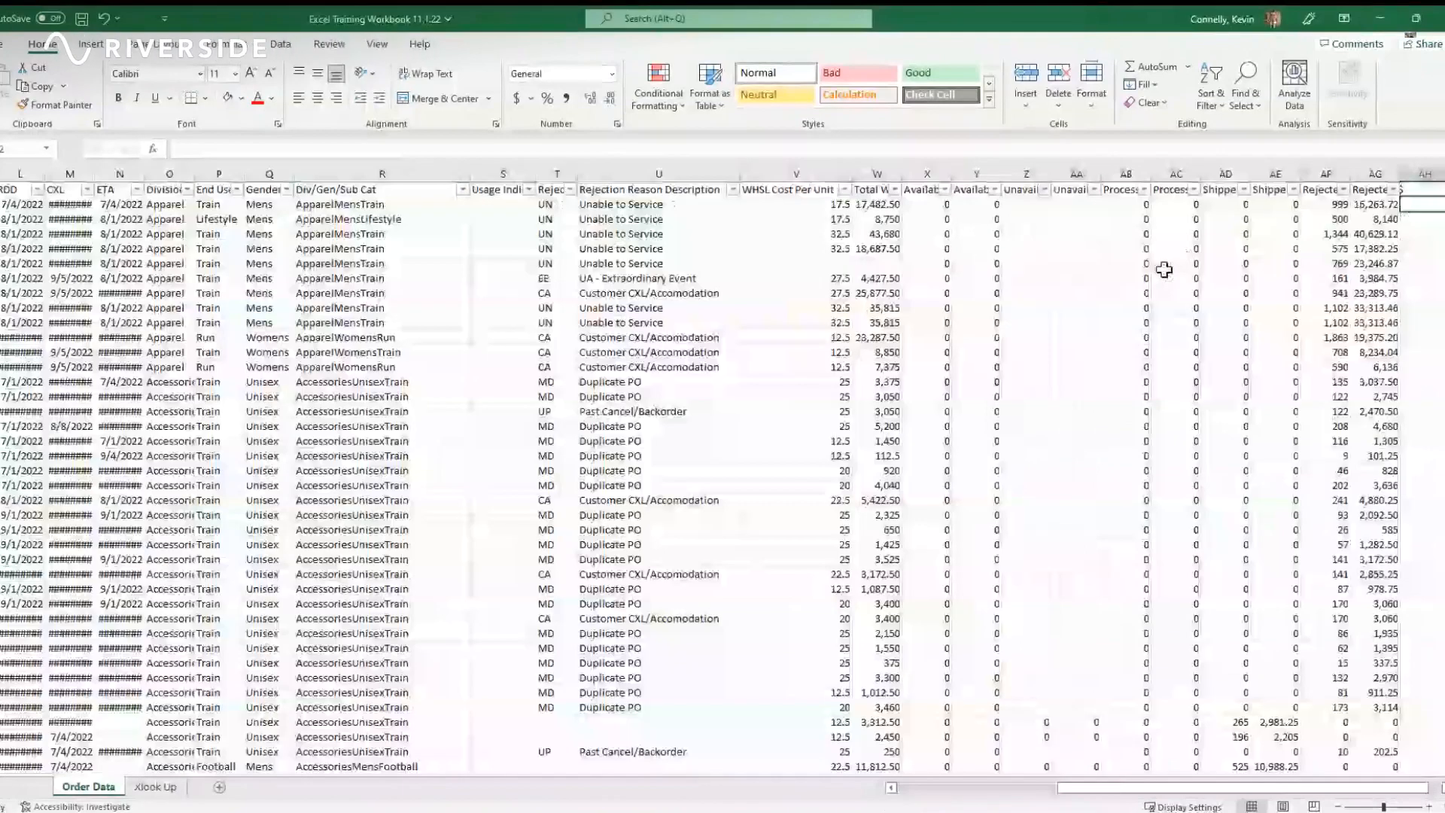
key(Home)
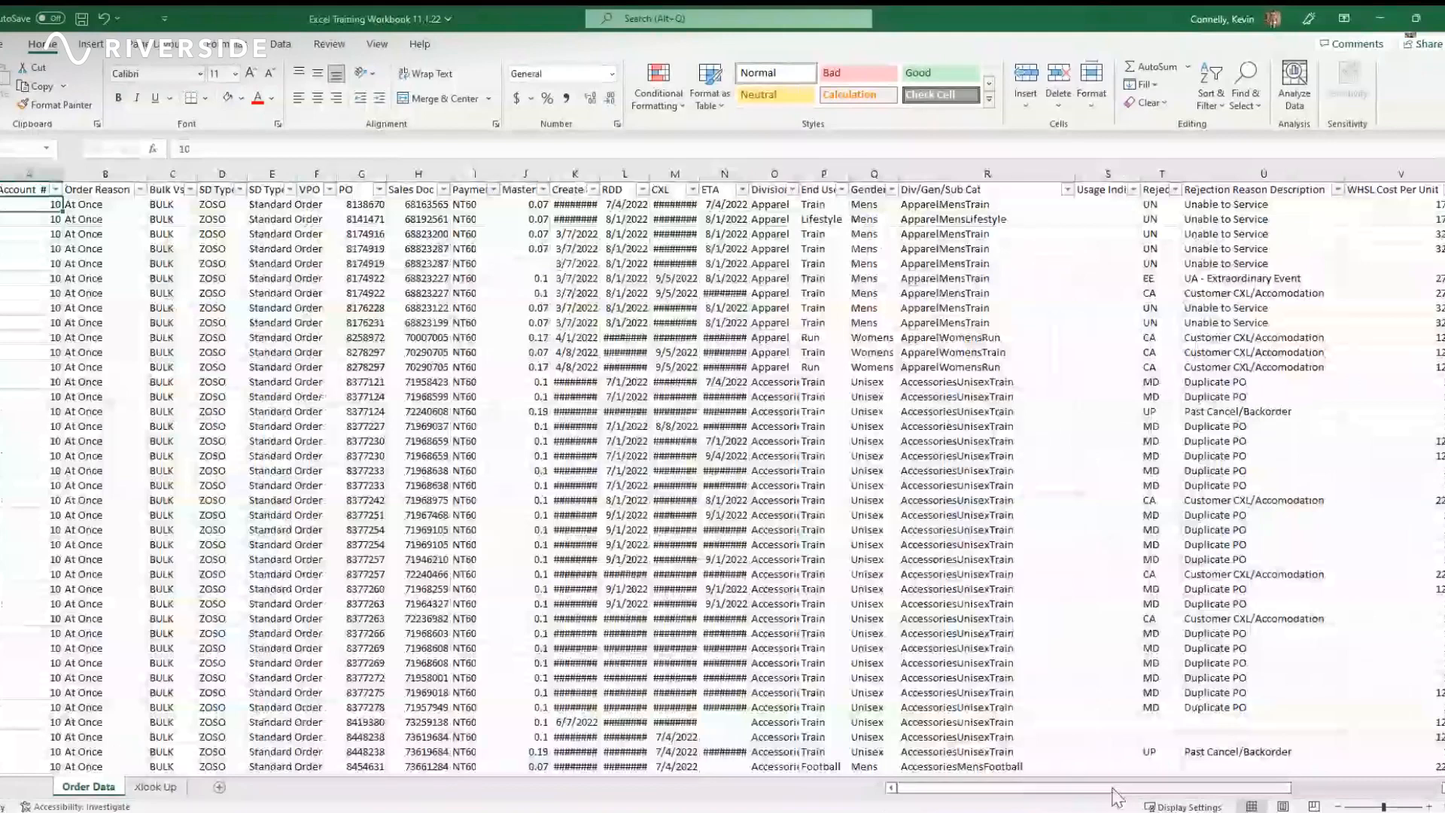
drag(1113, 791, 1242, 775)
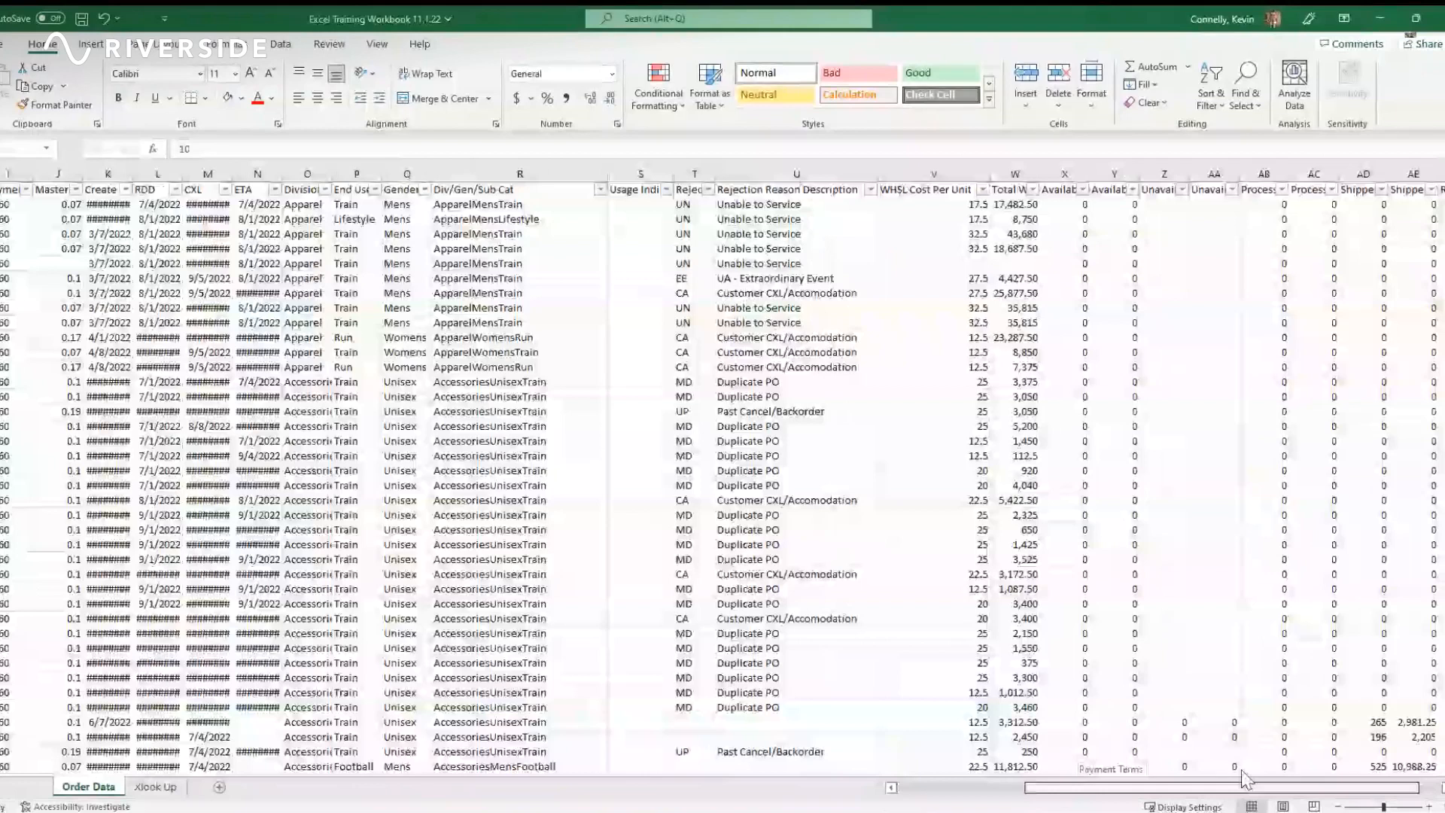
drag(1243, 775, 1262, 775)
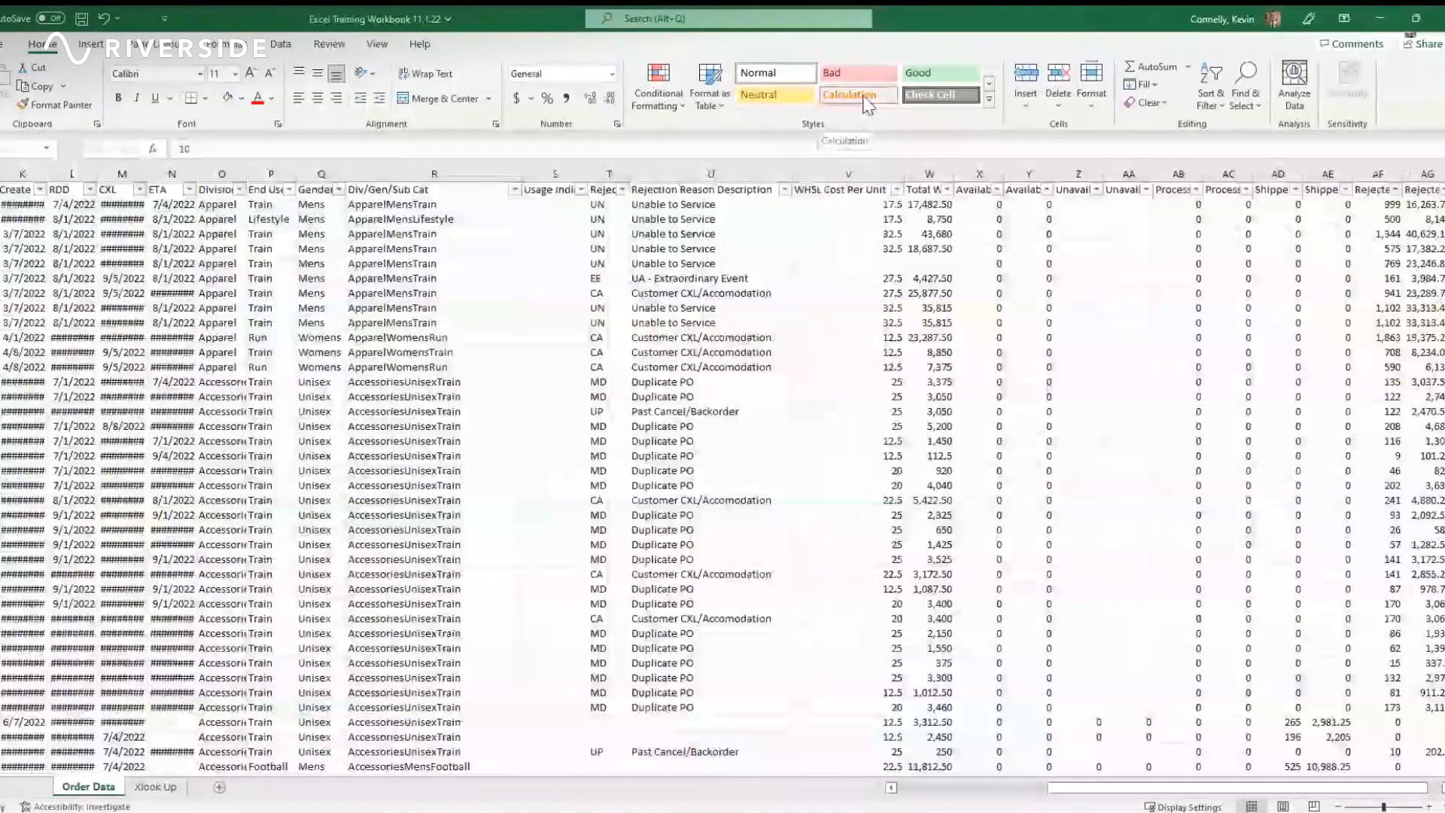
scroll(969, 174, right, 5)
click(1225, 190)
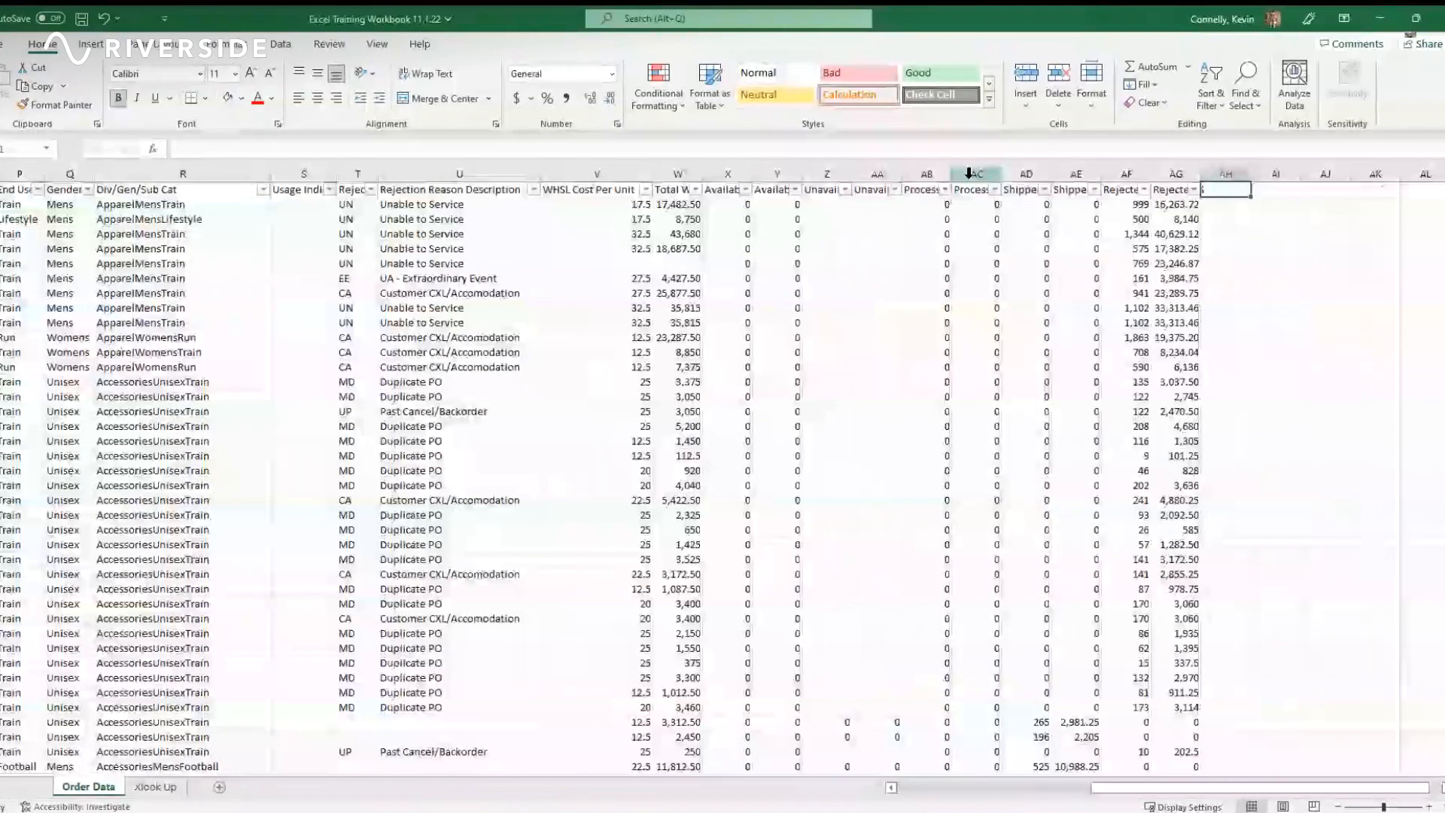
key(Return)
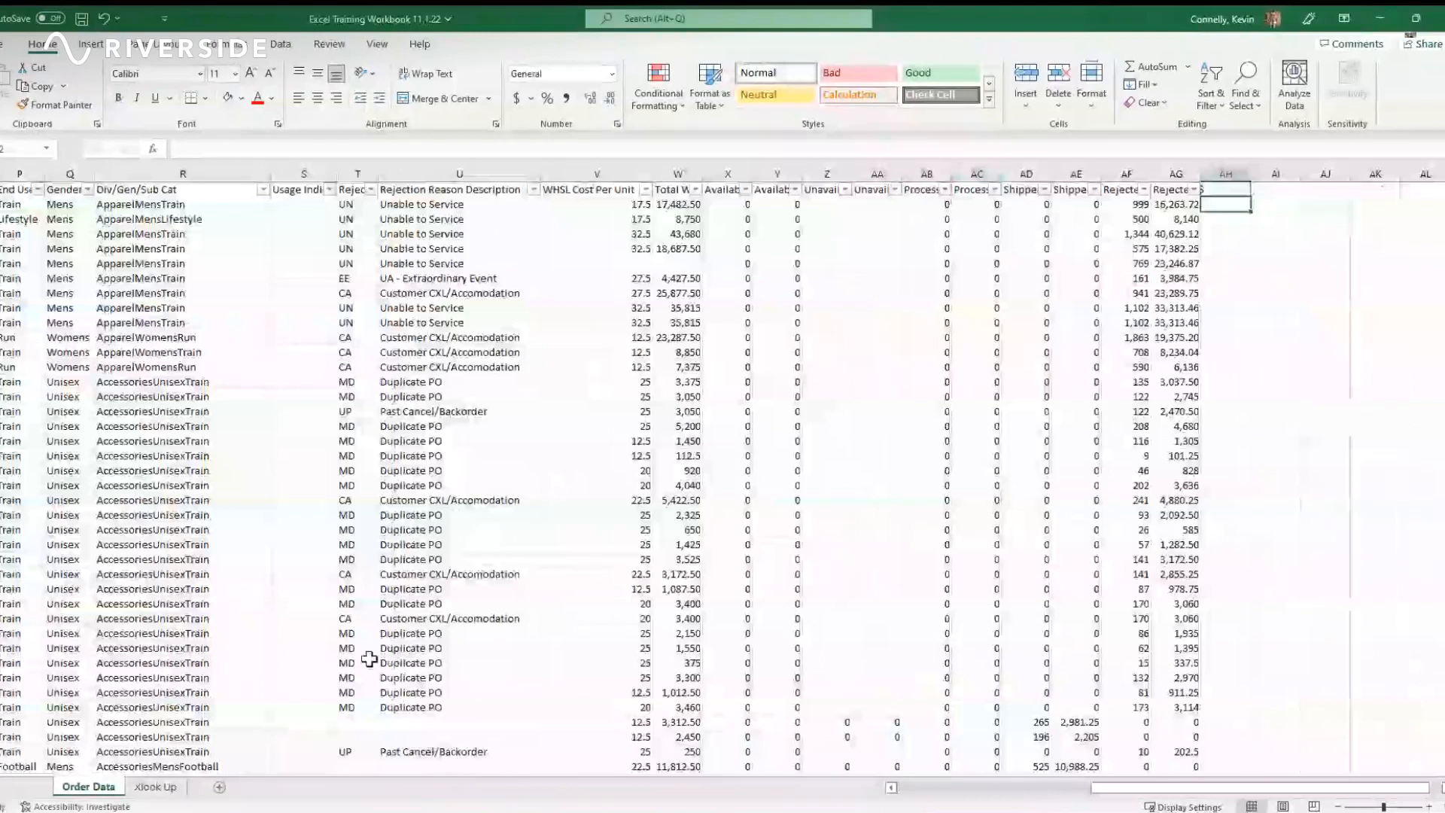
Step: Look at the Xlook Up sheet and return to the first cell of the Order Data sheet
click(155, 787)
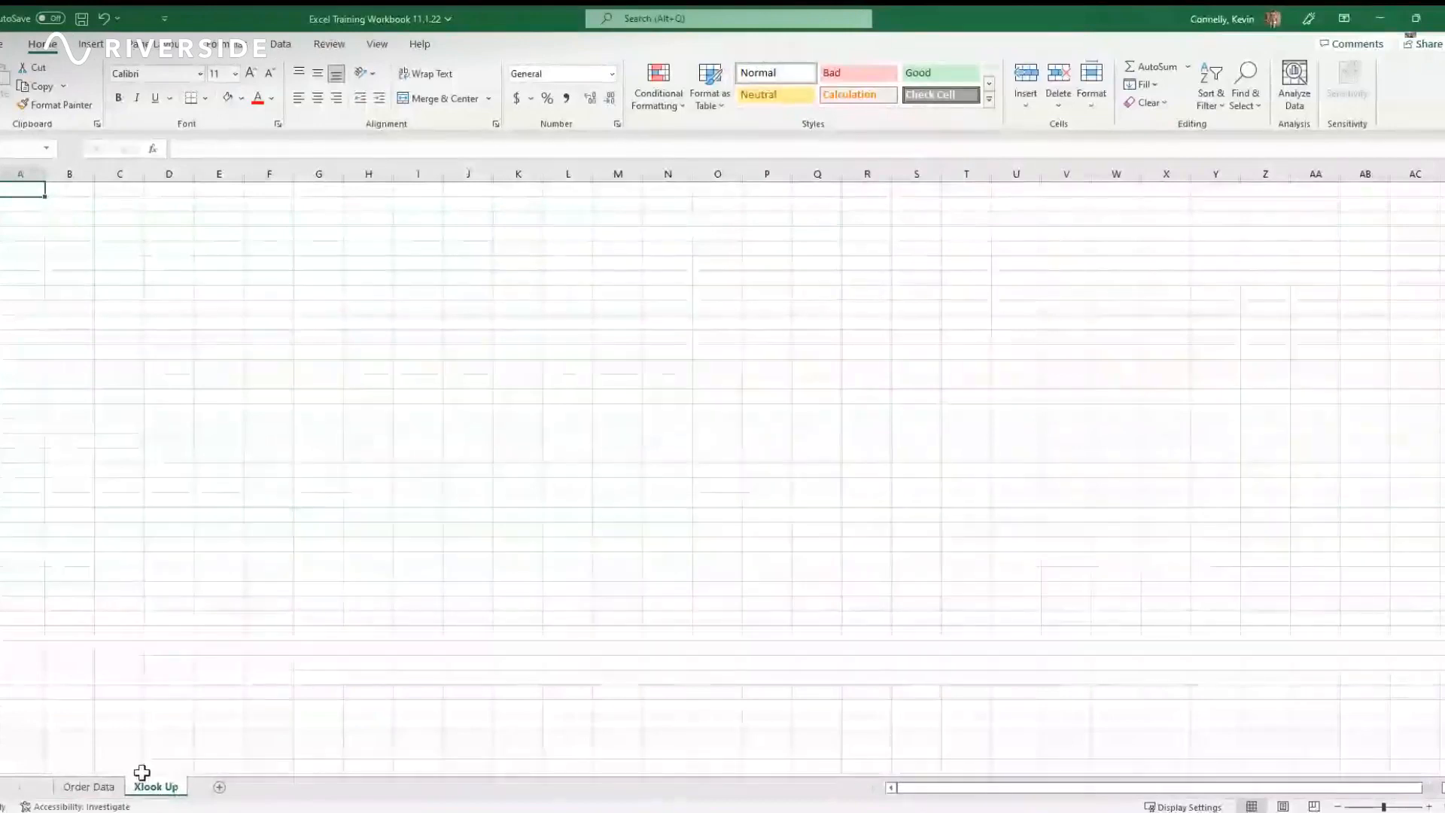
click(117, 787)
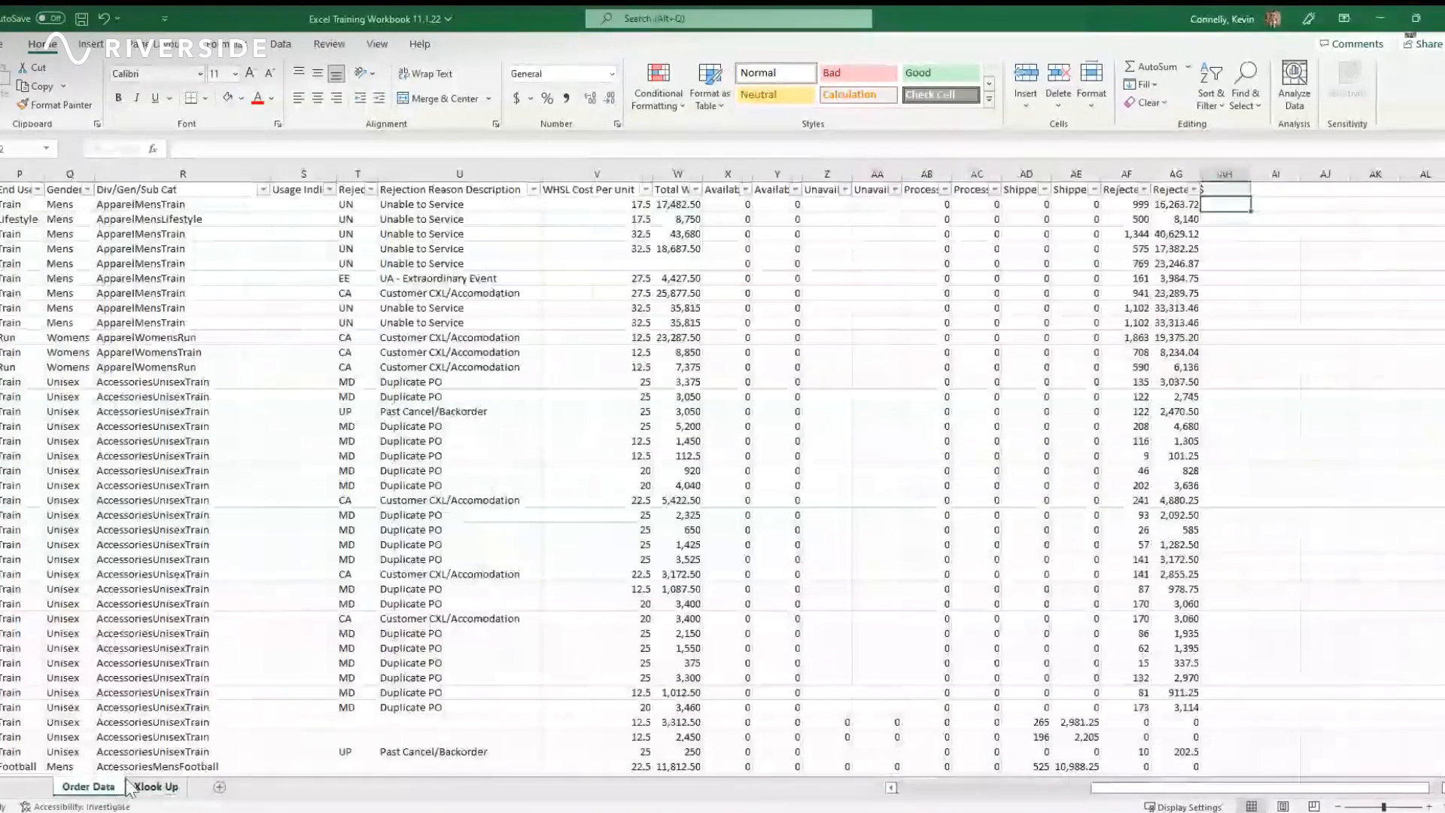
click(137, 786)
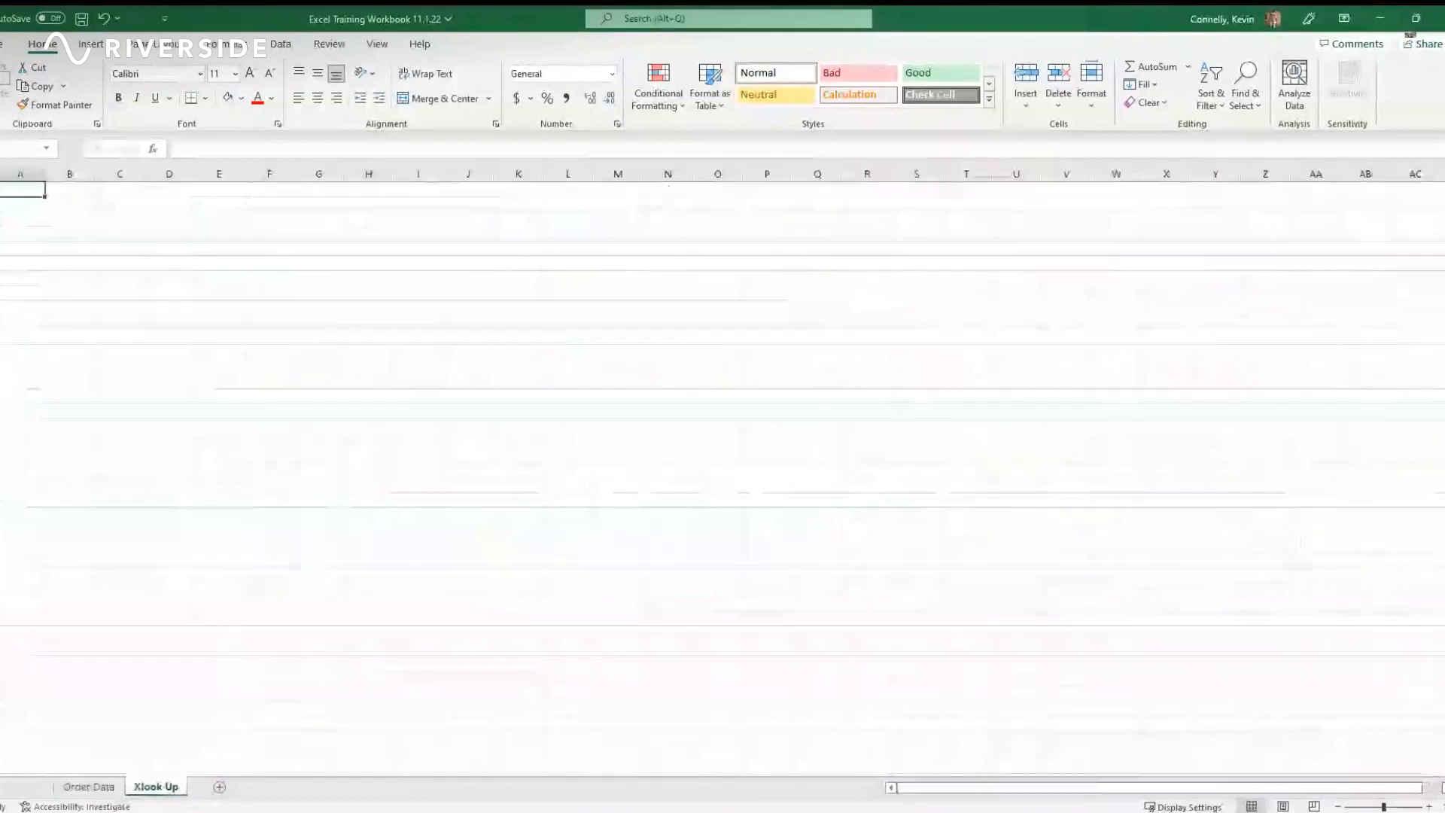
click(110, 788)
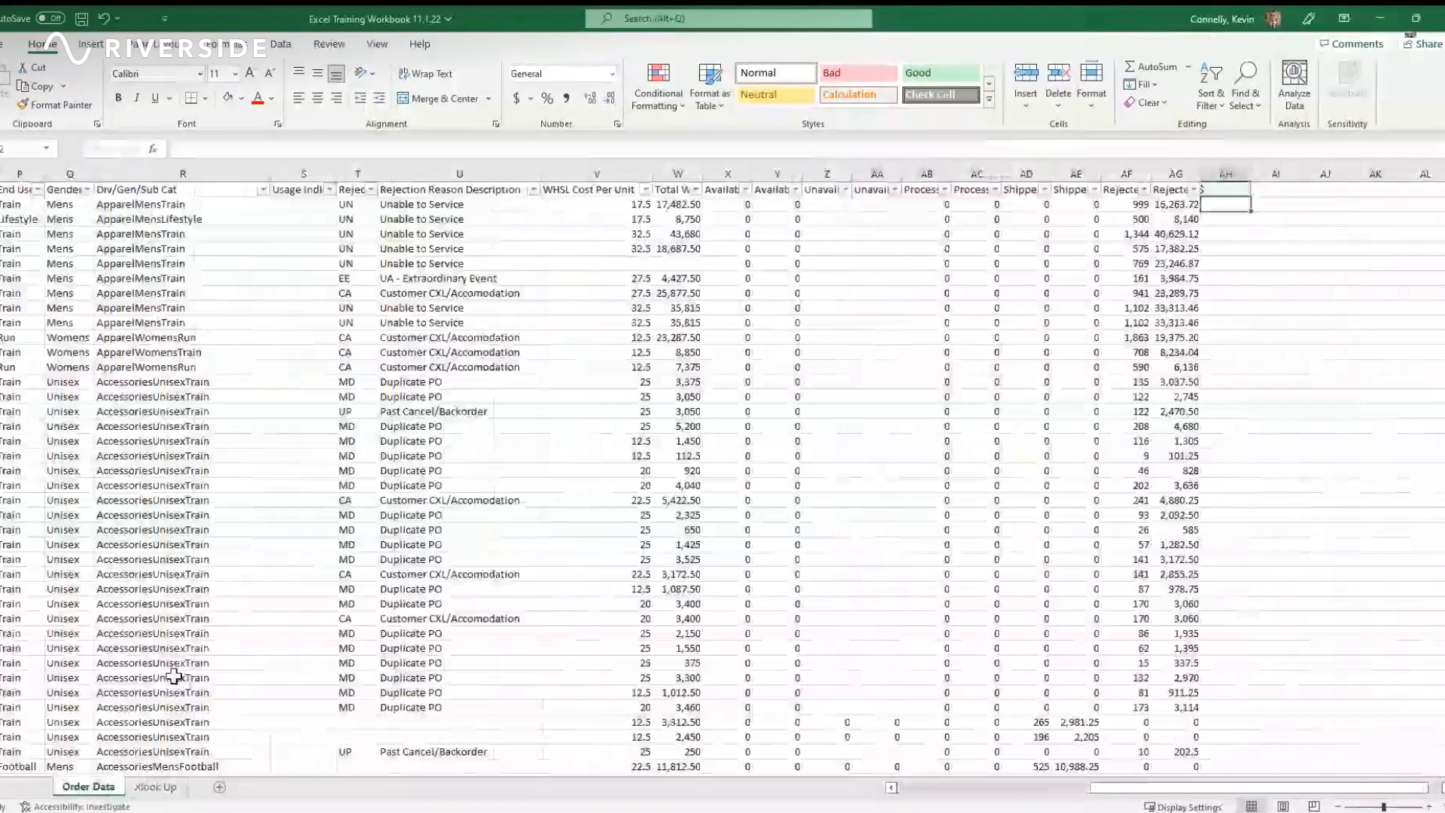
key(ctrl+Home)
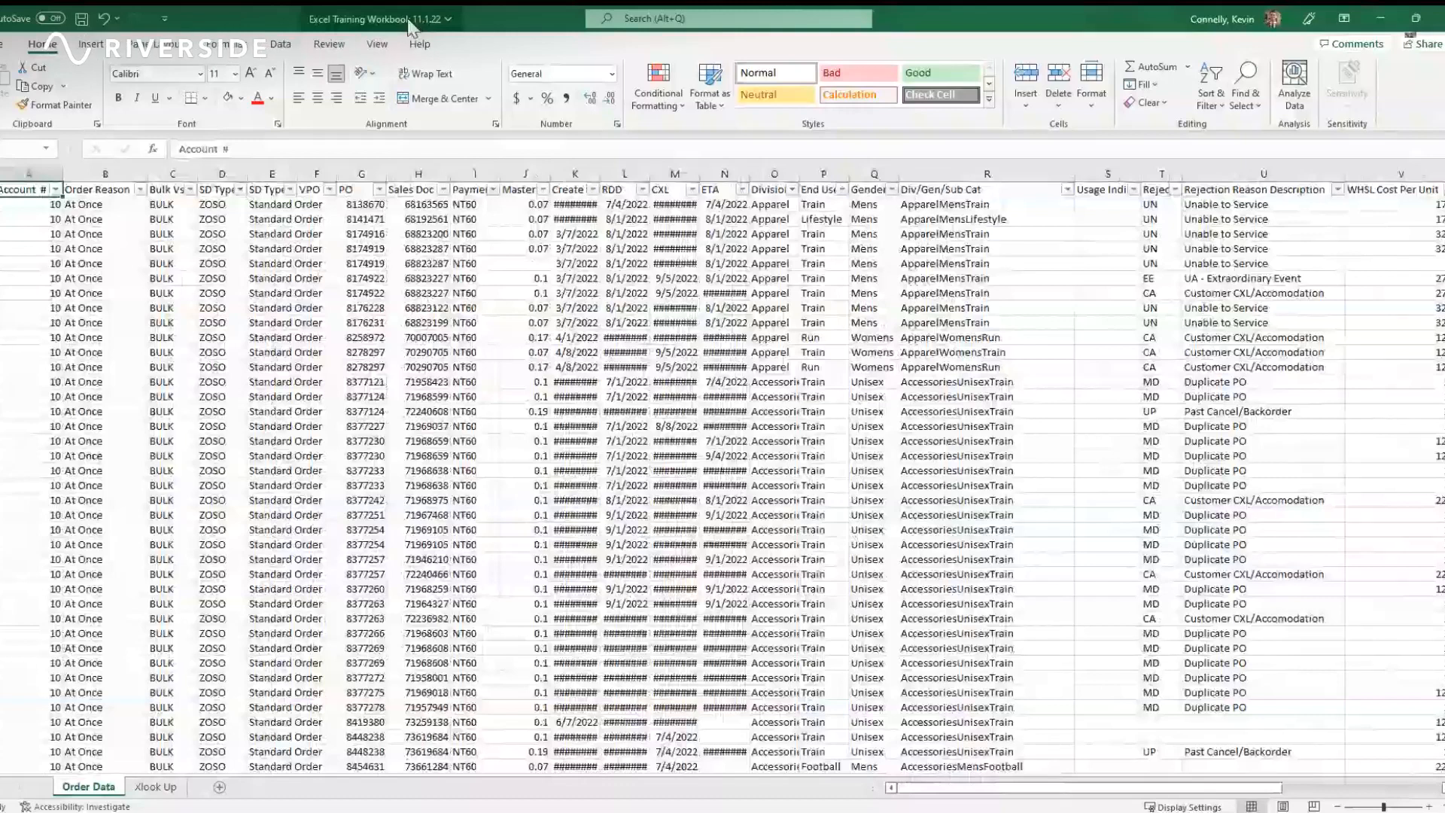
Step: Convert the whole order data range into a banded table with a header row
click(180, 217)
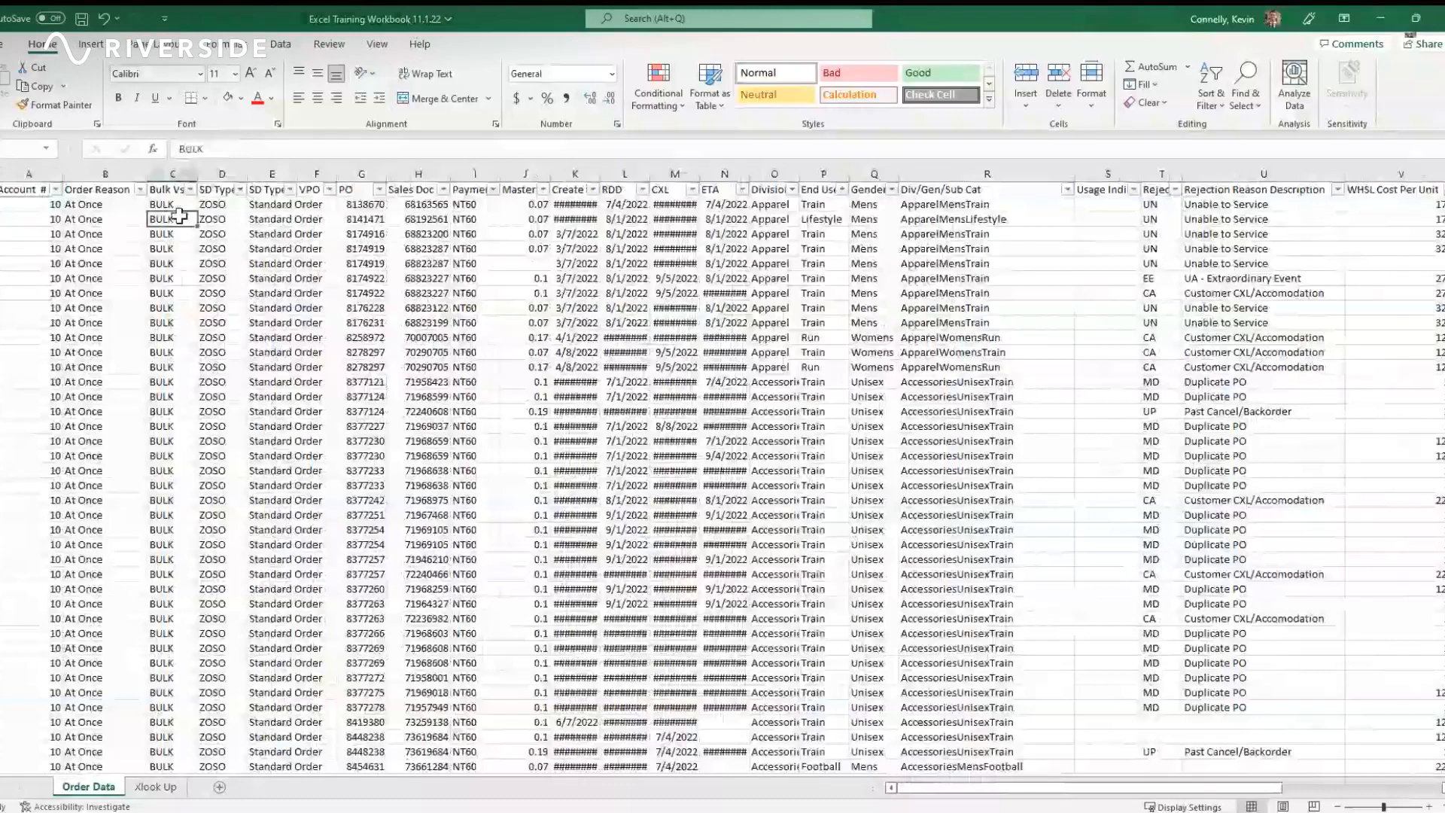
click(101, 218)
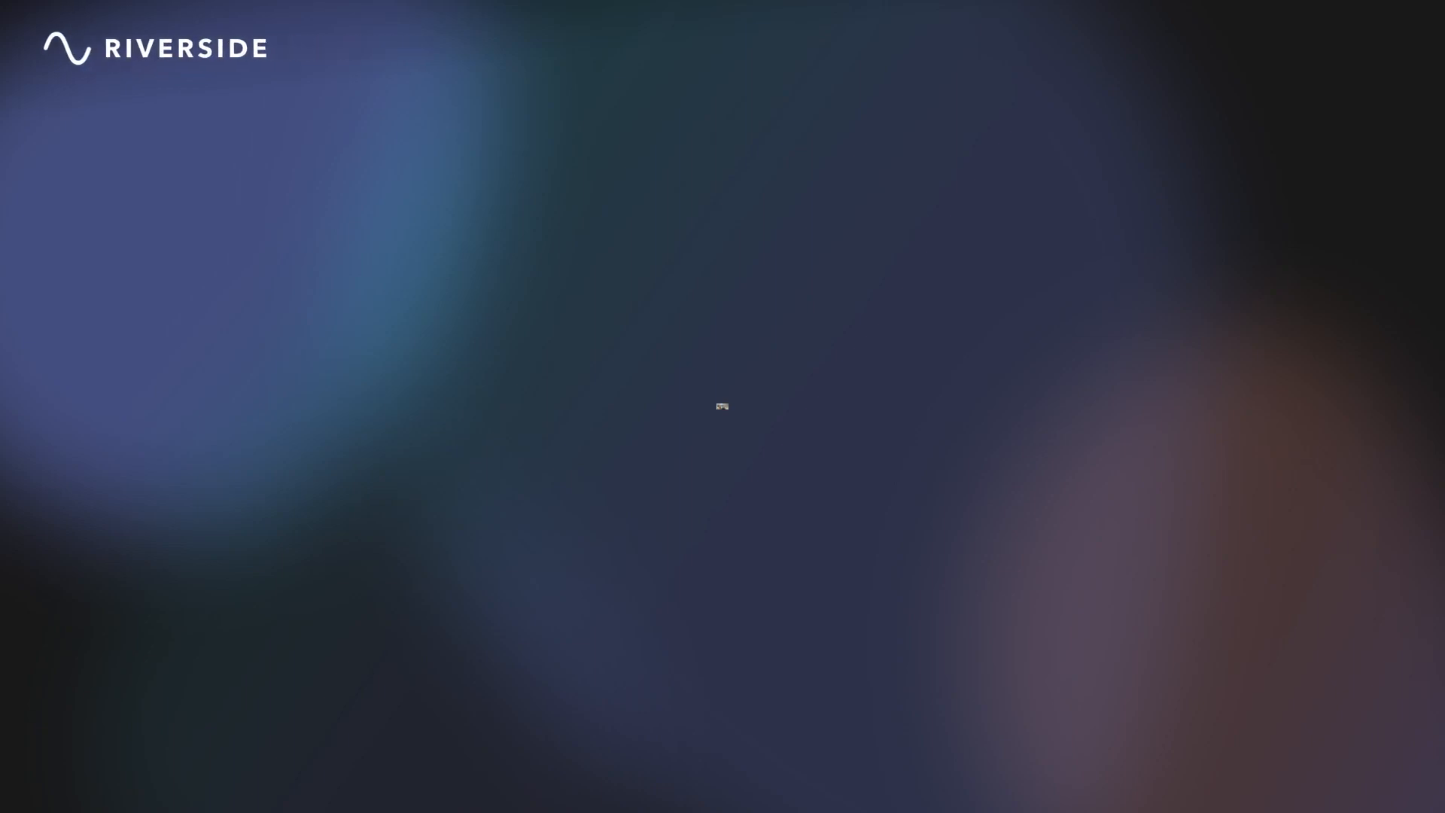
click(705, 450)
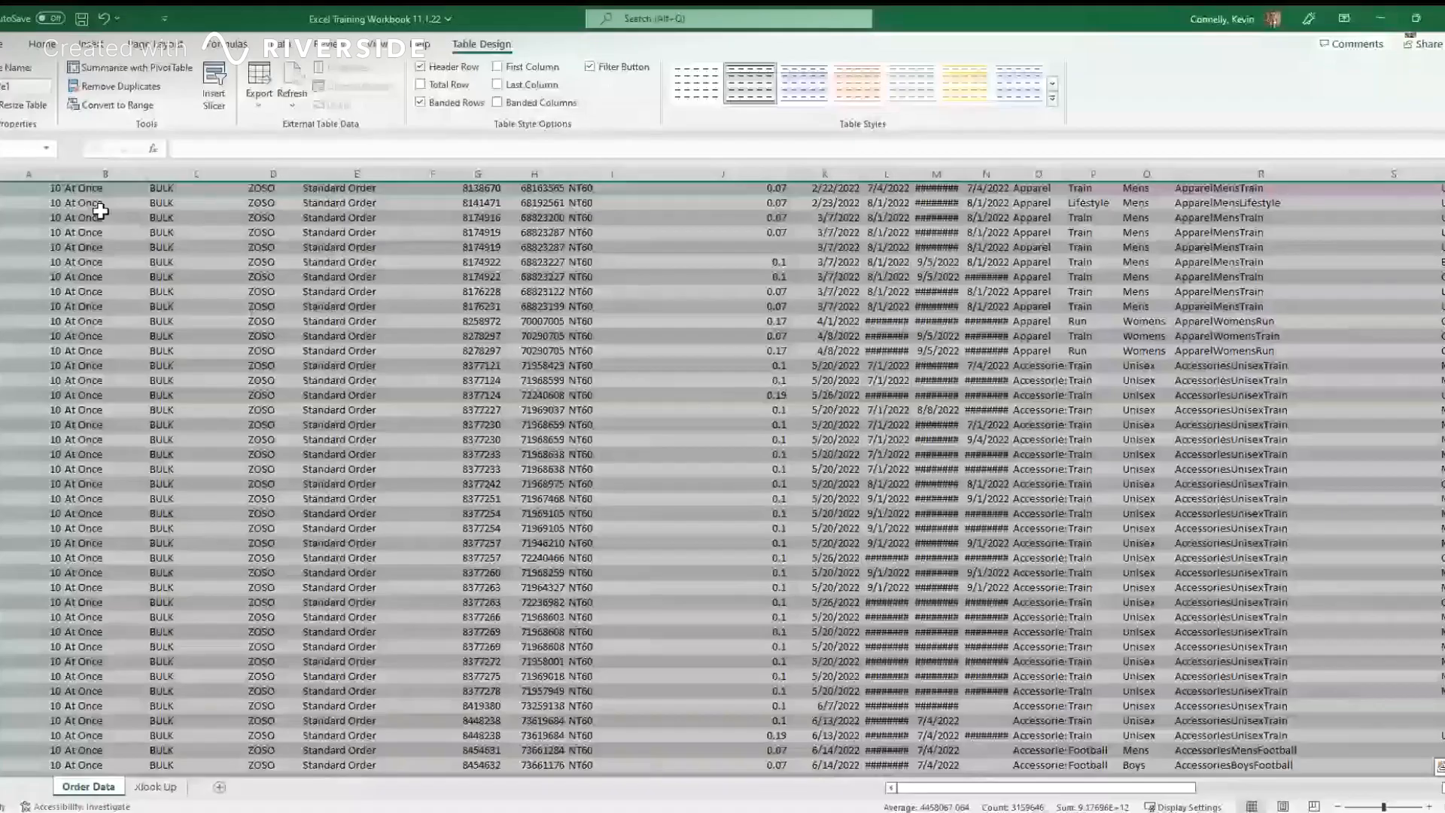
scroll(100, 211, up, 1)
click(105, 218)
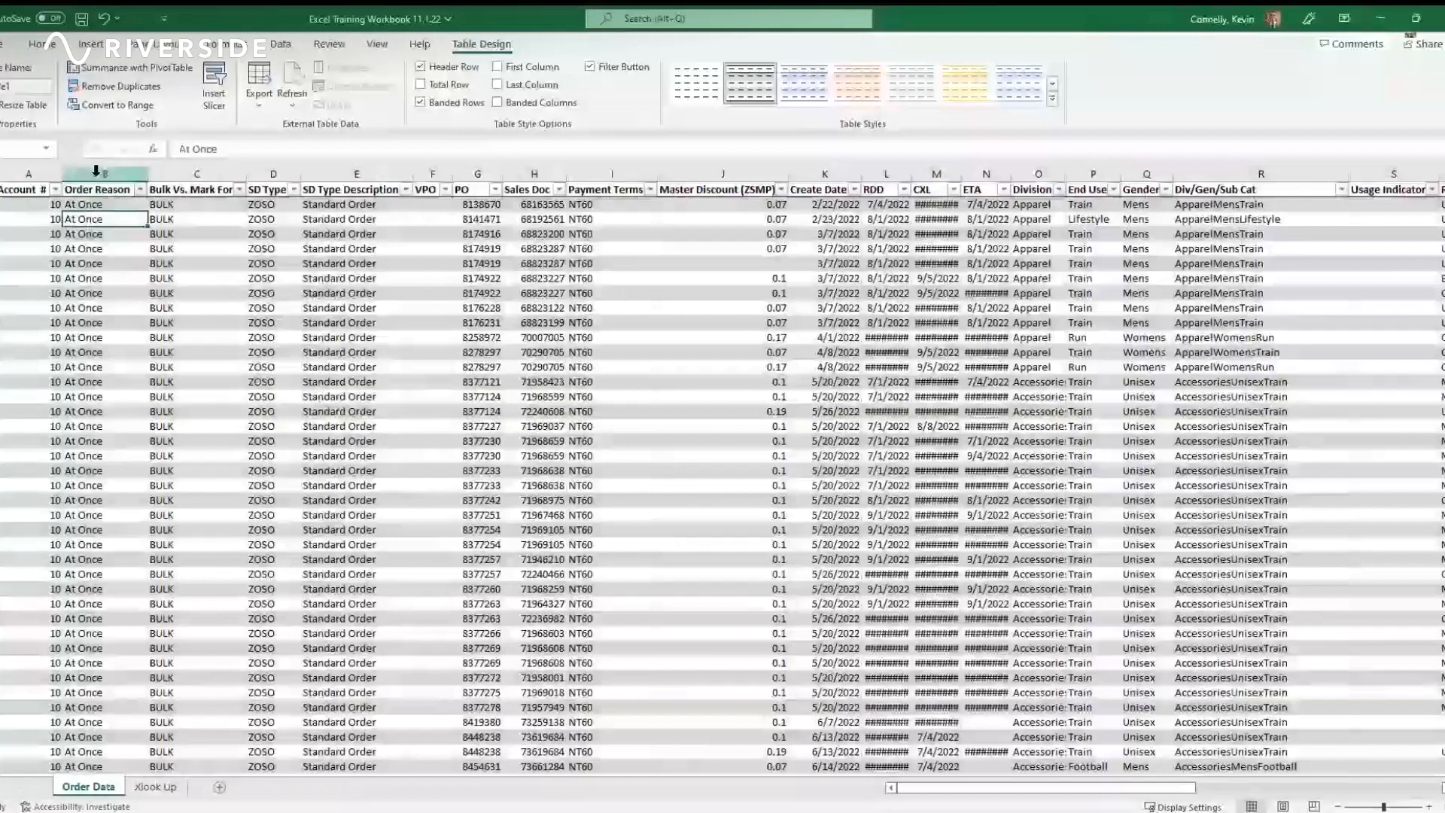
Step: Hide the table's filter buttons and widen the CXL column to fit its dates
click(96, 171)
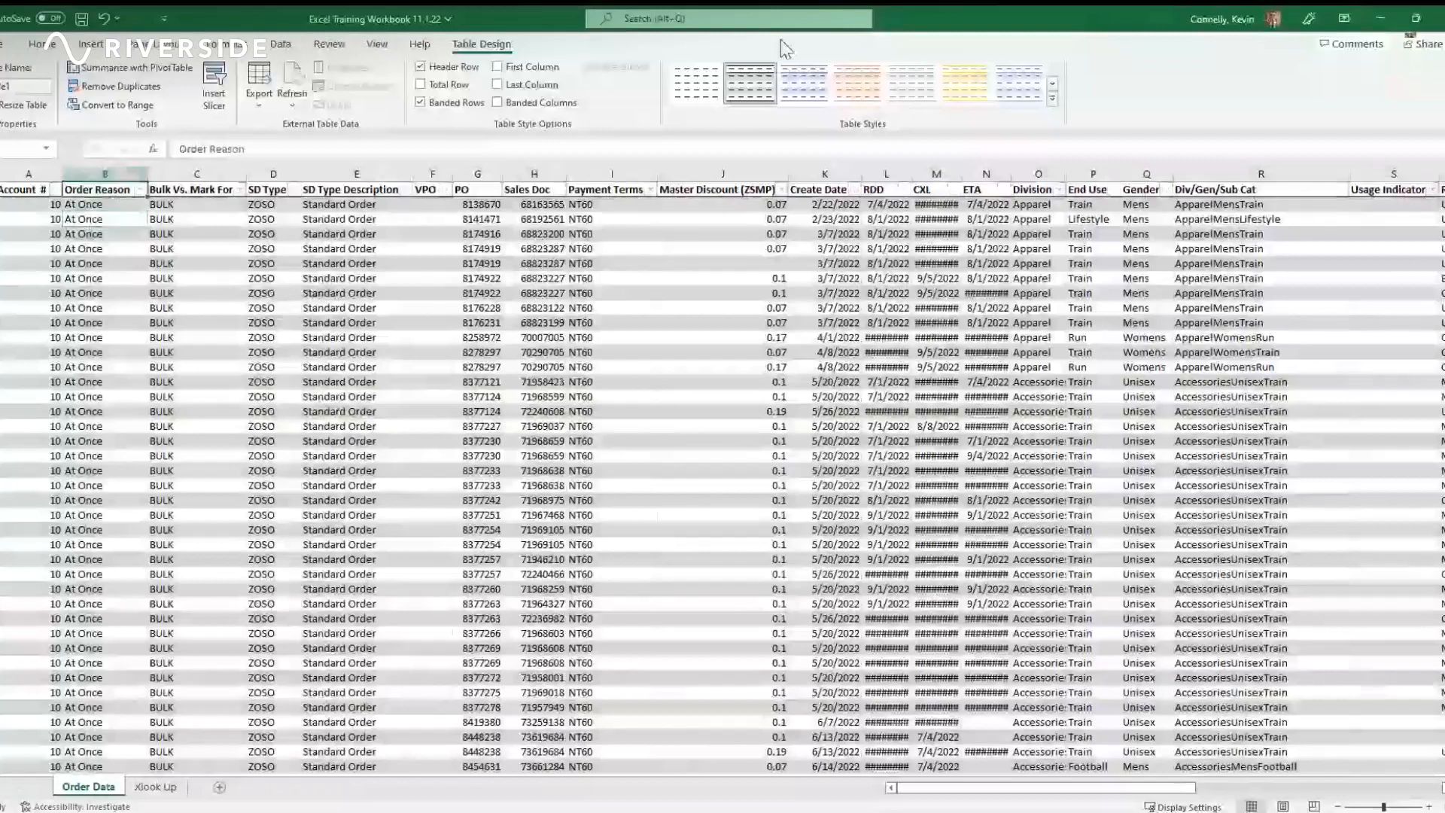
double_click(963, 172)
click(860, 218)
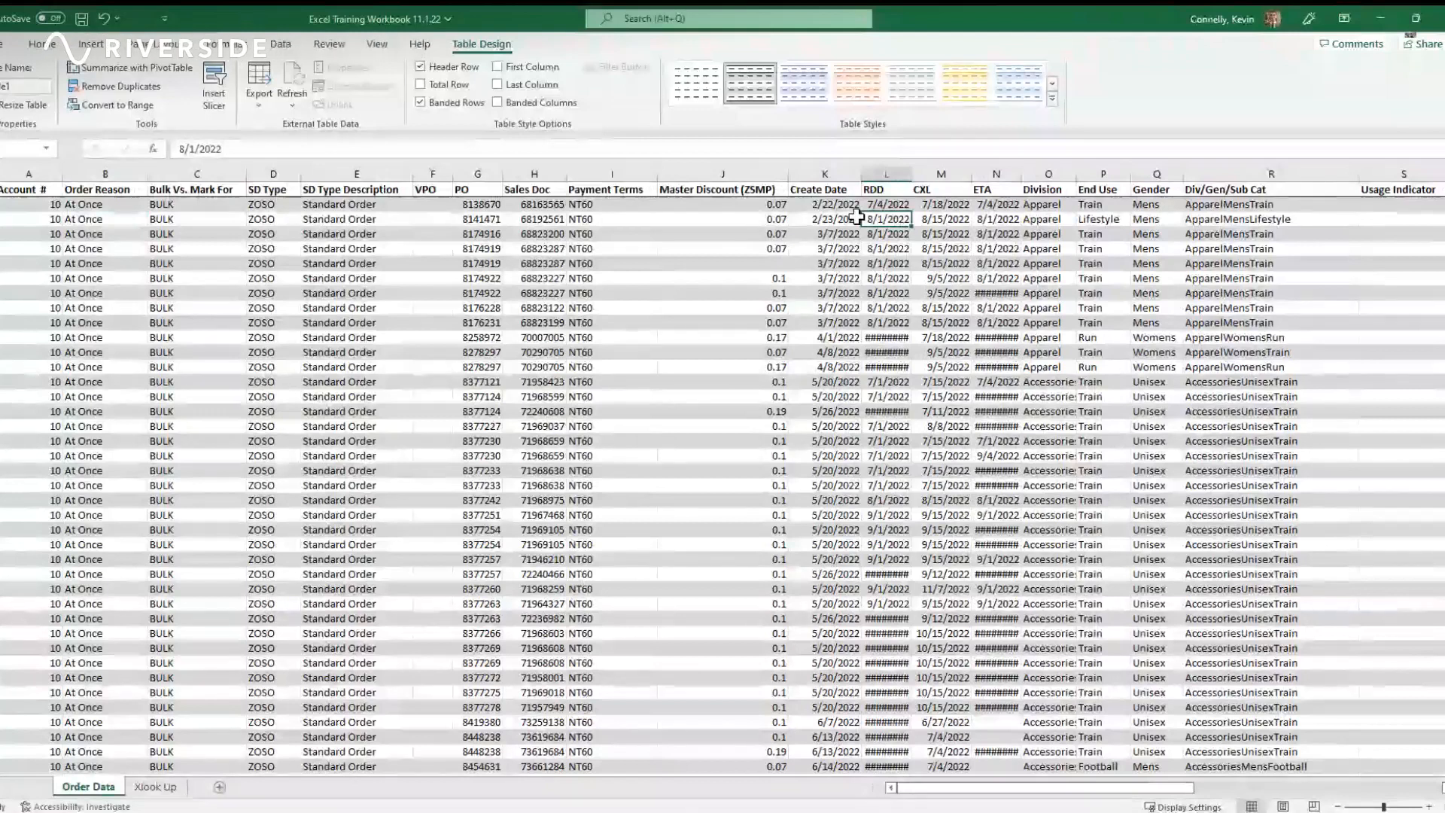
Step: Rename the RDD header to Start Ship Date and the CXL header to End Ship Date, and fit both column widths
key(Up)
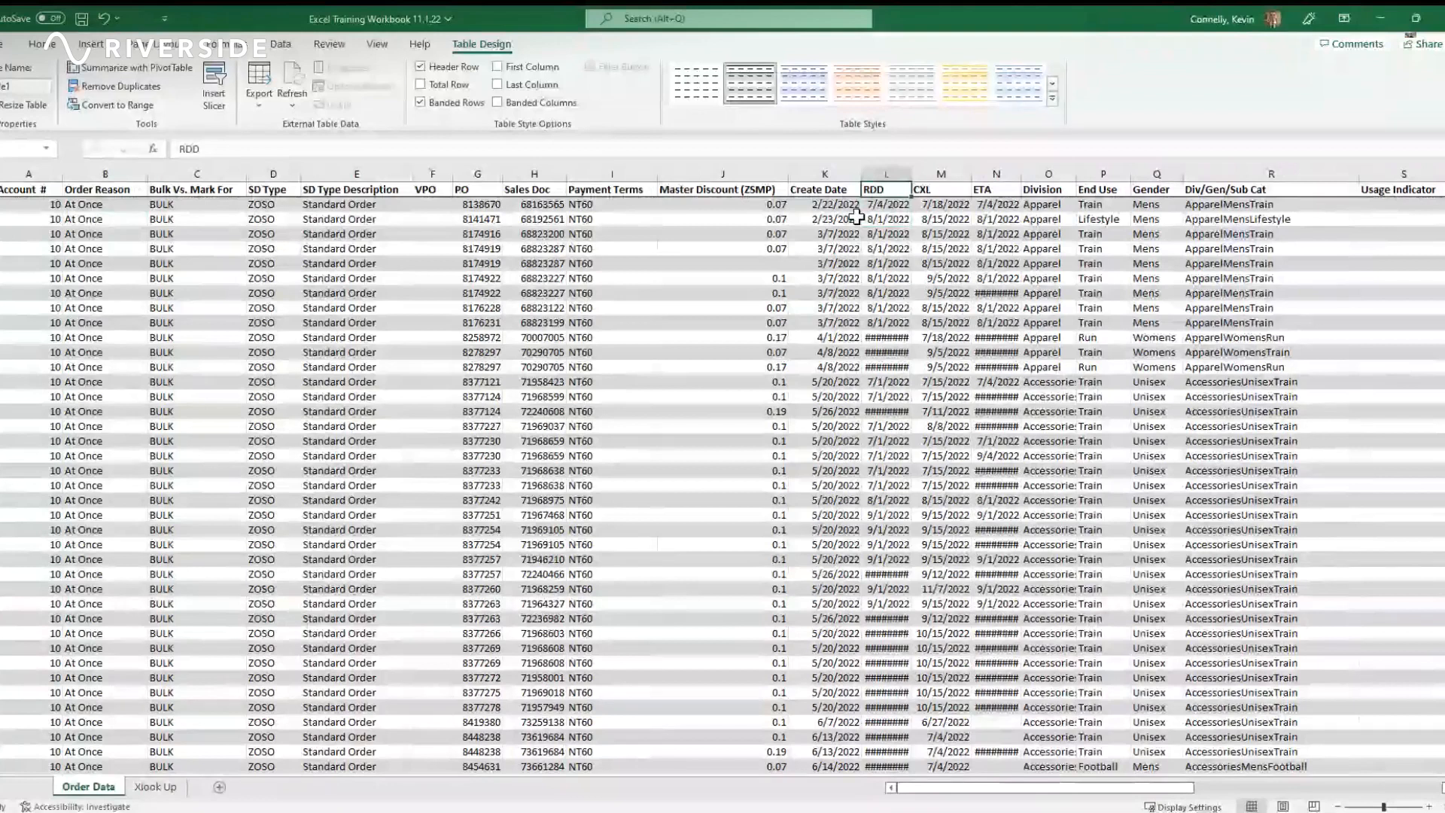
text(St)
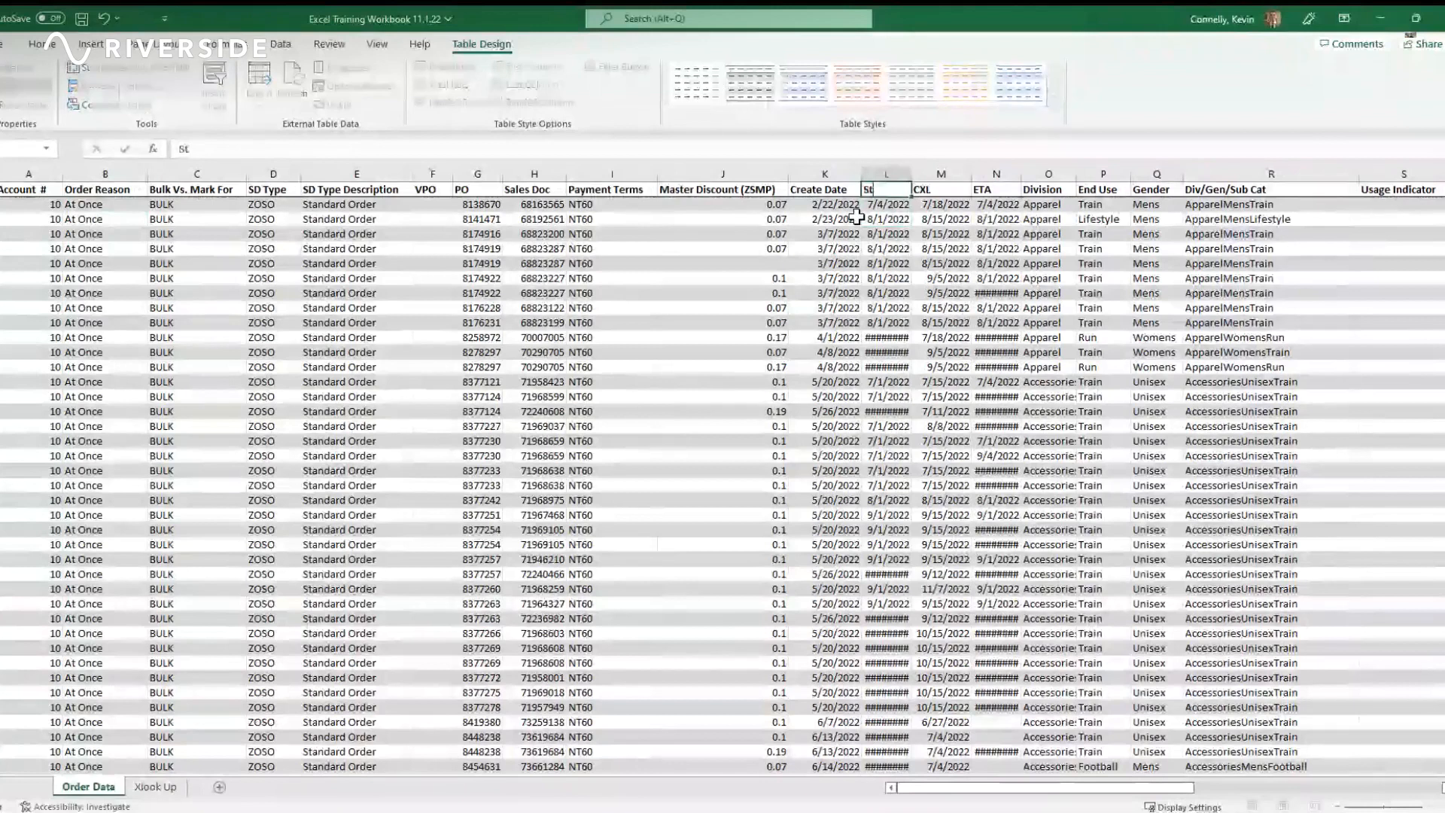
text(art Ship D)
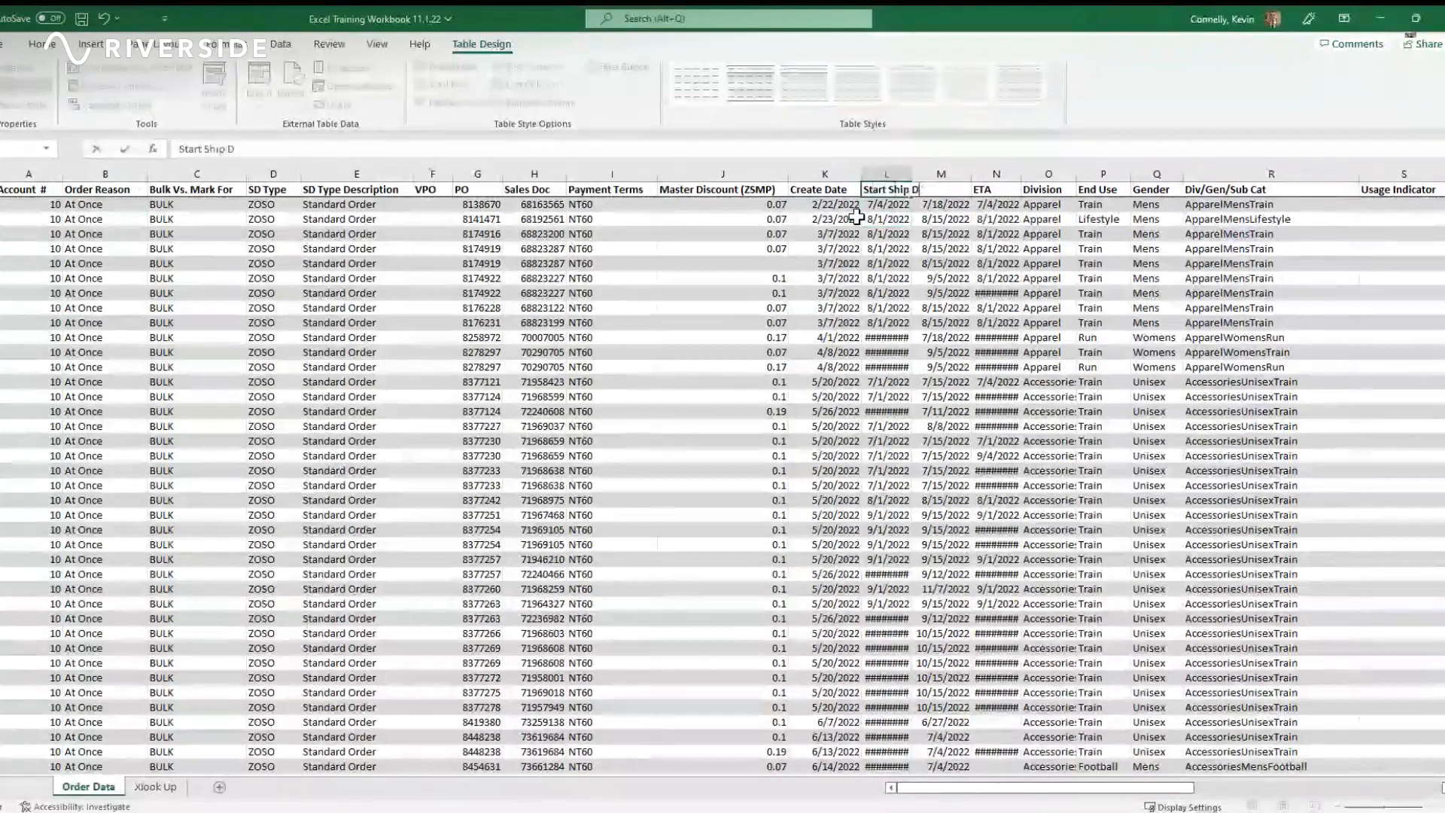
text(ate)
key(Return)
double_click(919, 173)
click(976, 174)
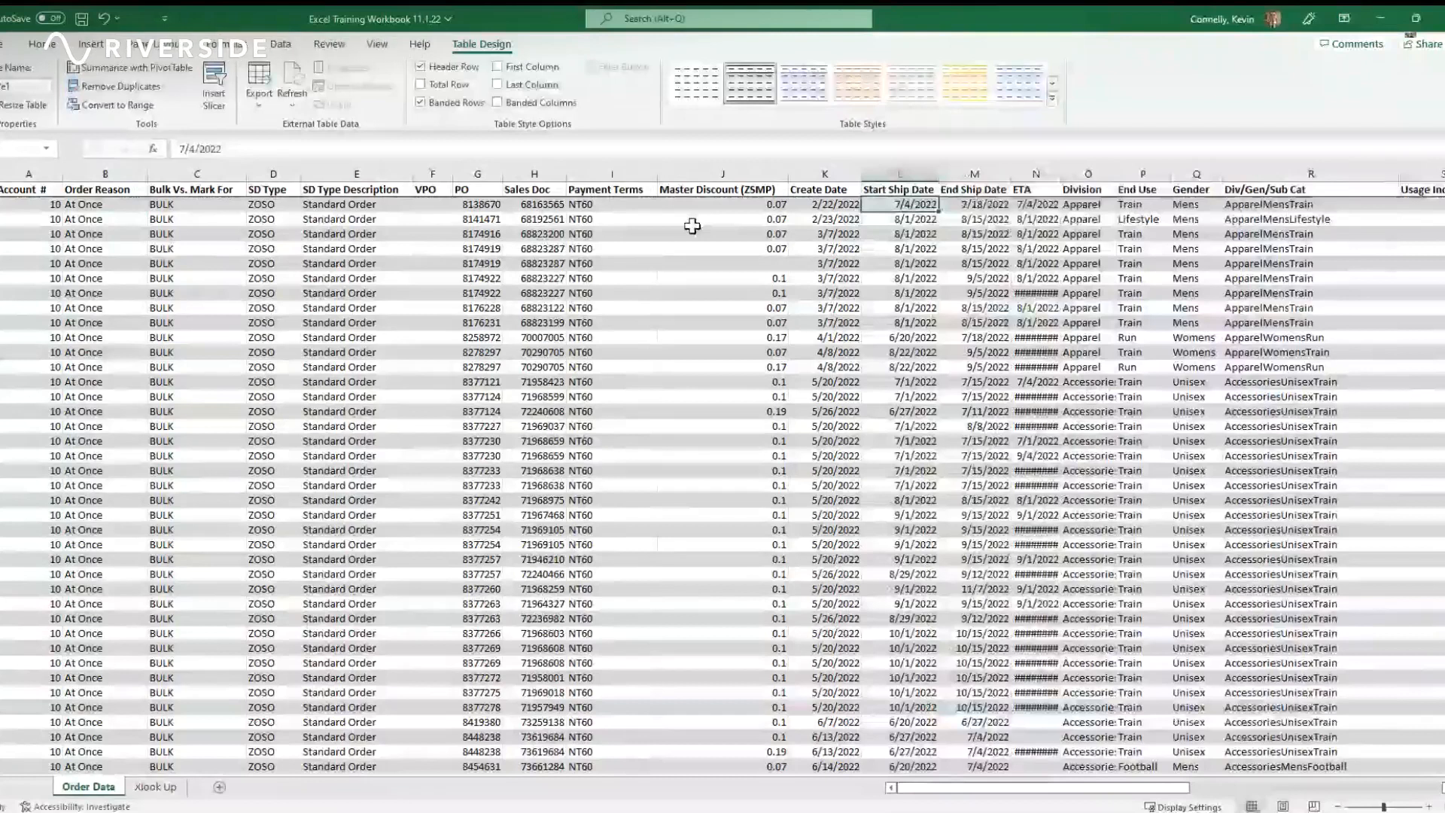
Step: Delete the Payment Terms column from the order table
scroll(691, 226, down, 3)
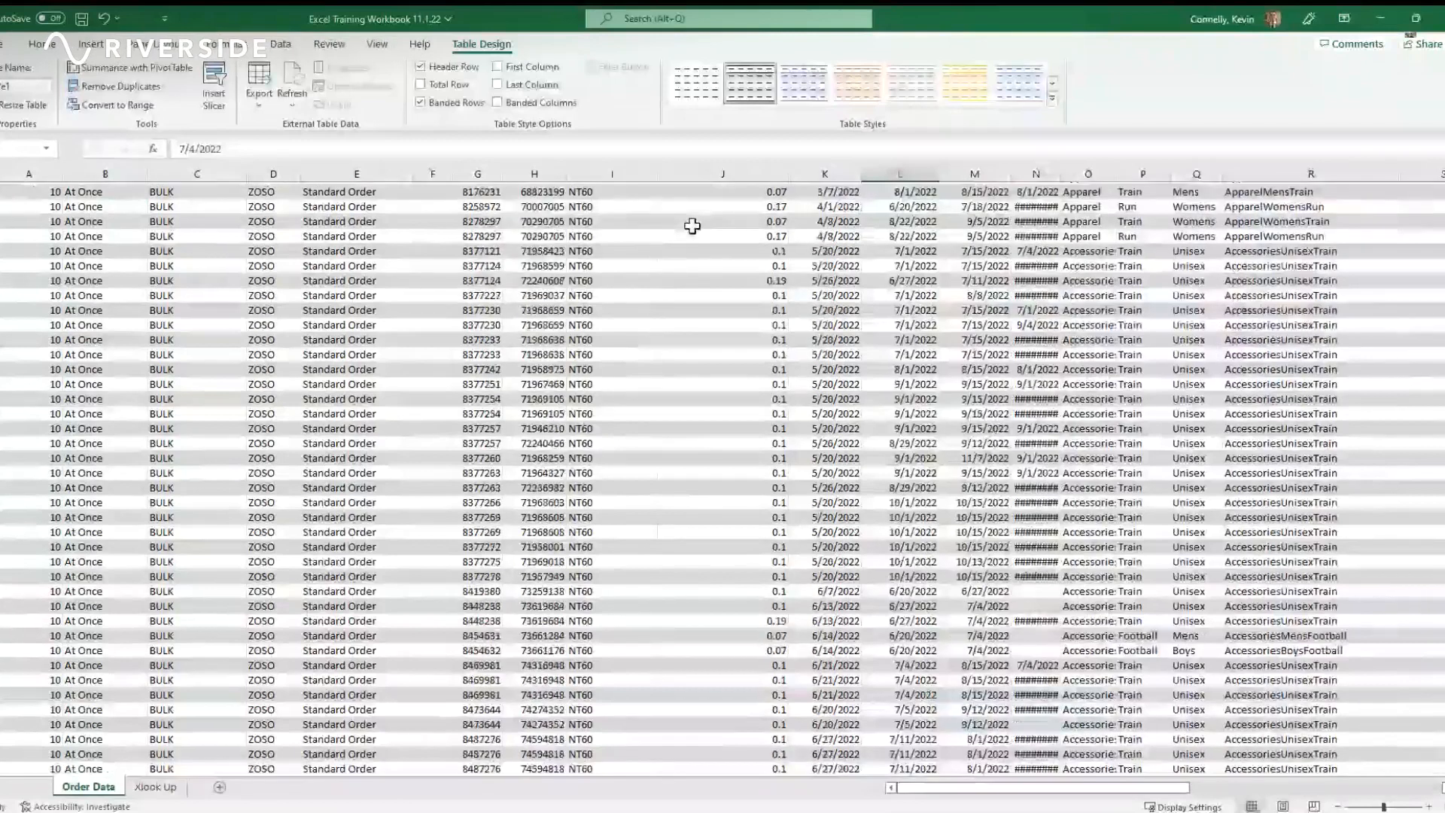
scroll(691, 226, up, 3)
click(664, 204)
click(611, 174)
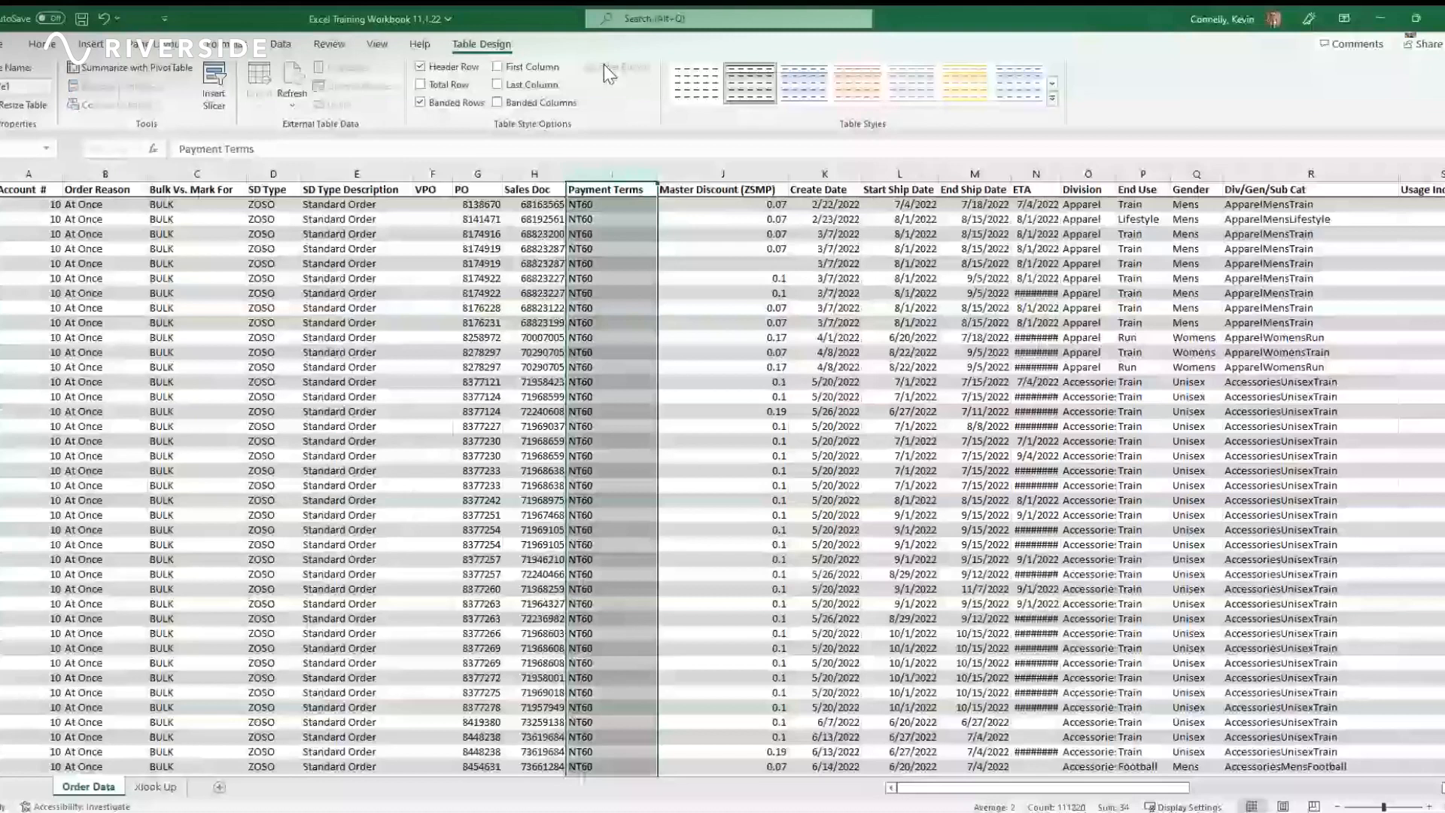
click(42, 43)
click(1057, 75)
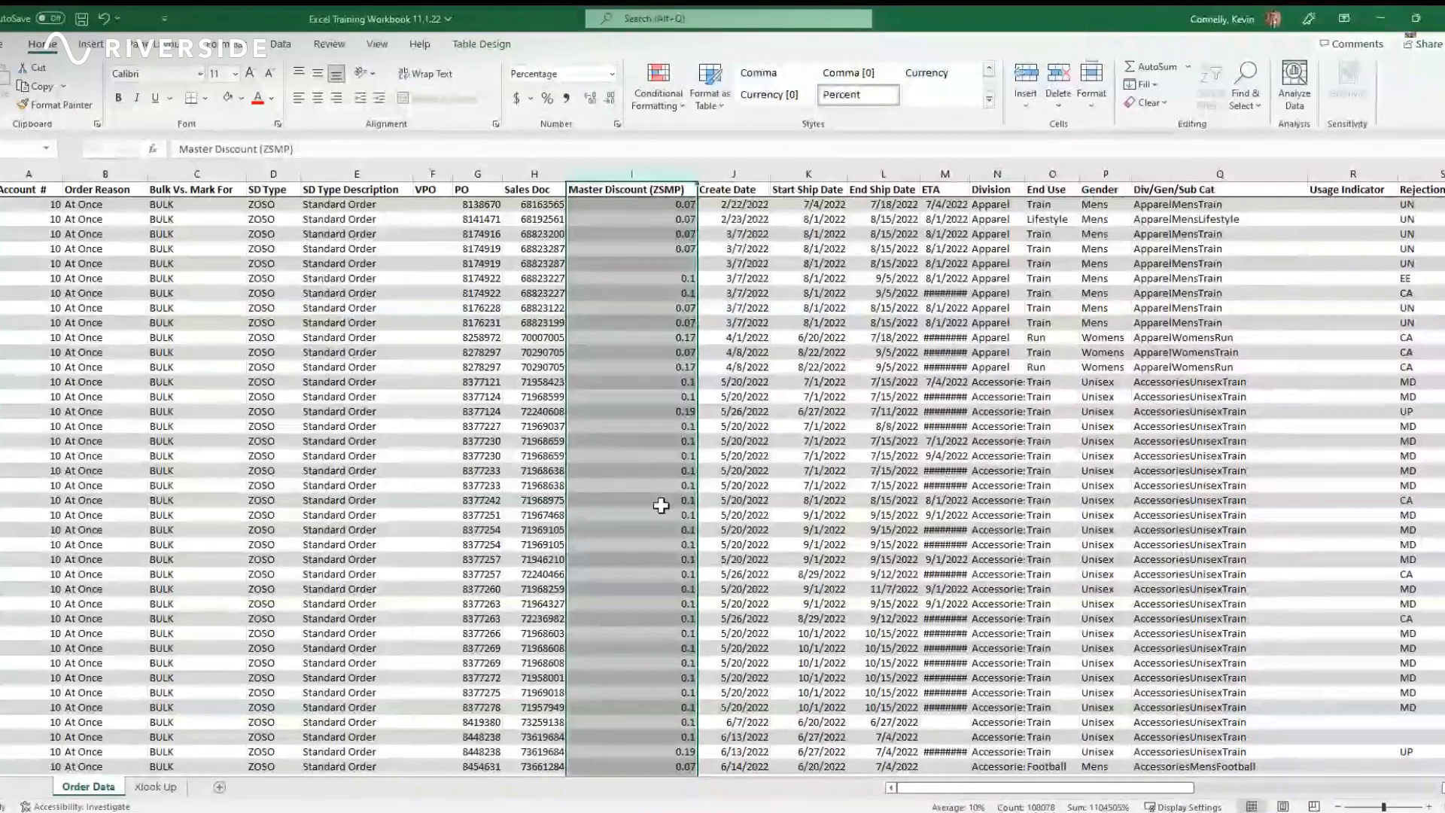
Step: Format the Master Discount (ZSMP) column as percentages with two decimals
click(548, 98)
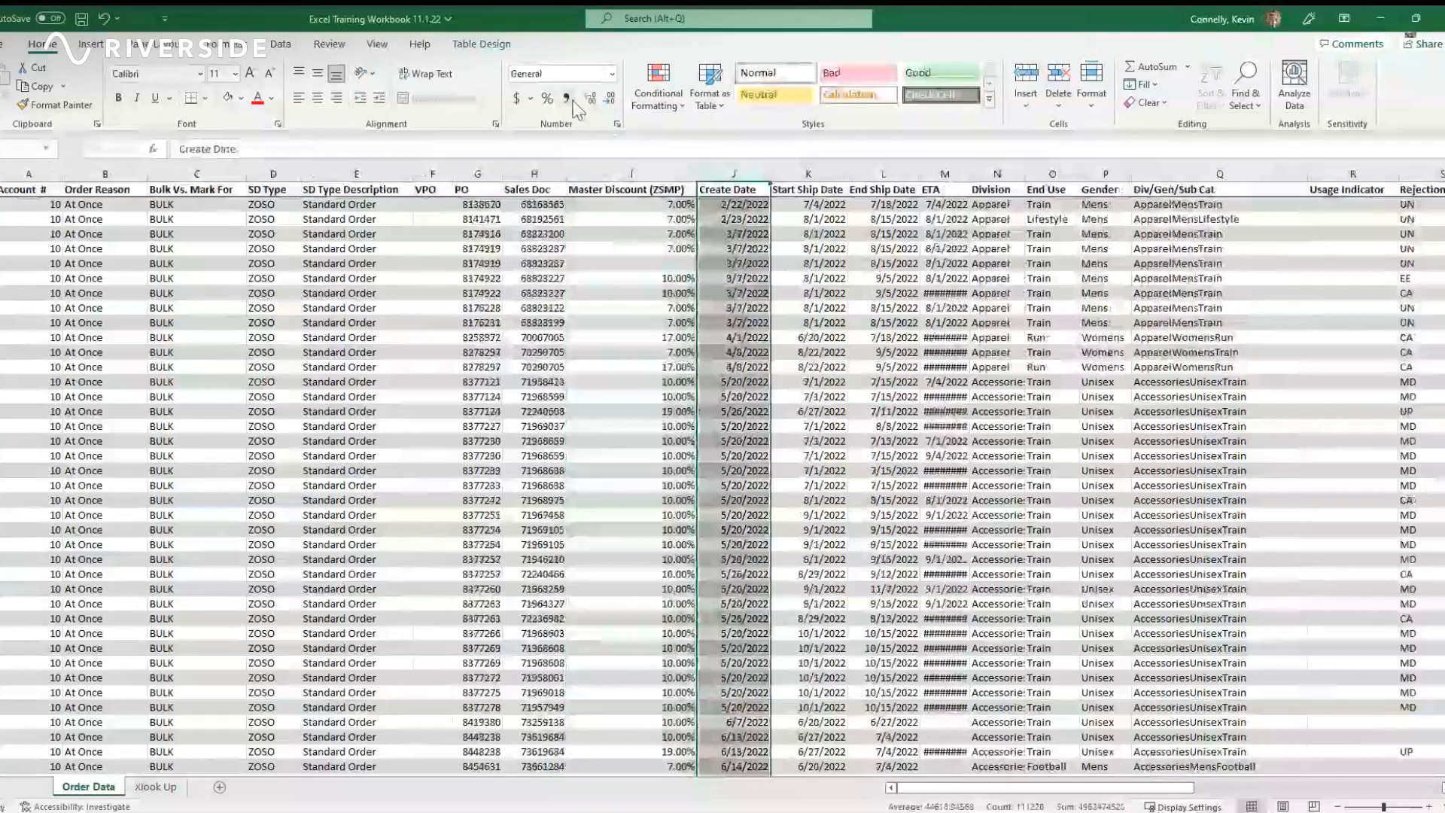
Step: Try the Comma style on the Create Date column and return it to the Short Date format
click(569, 99)
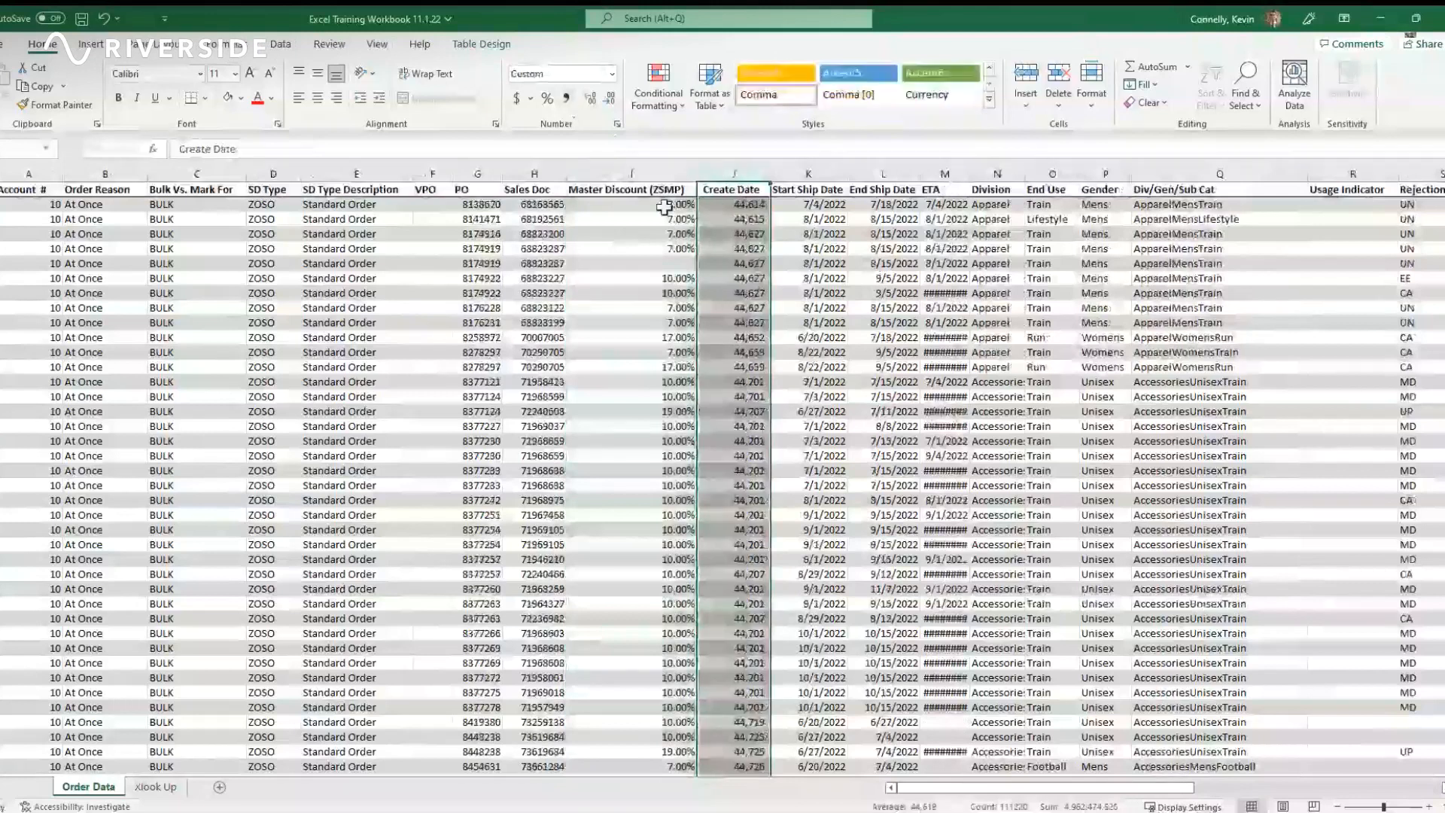
click(612, 74)
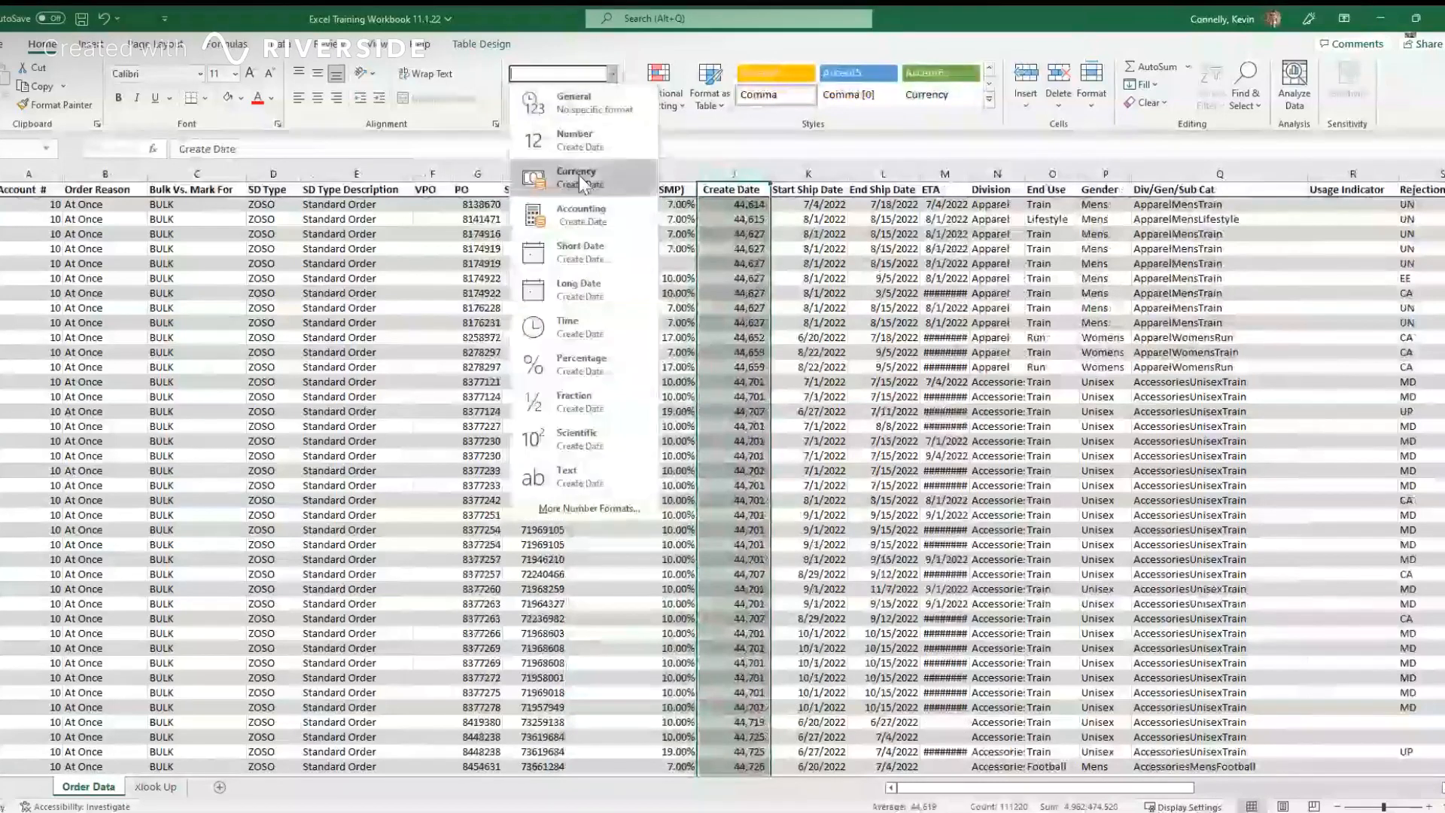
click(576, 256)
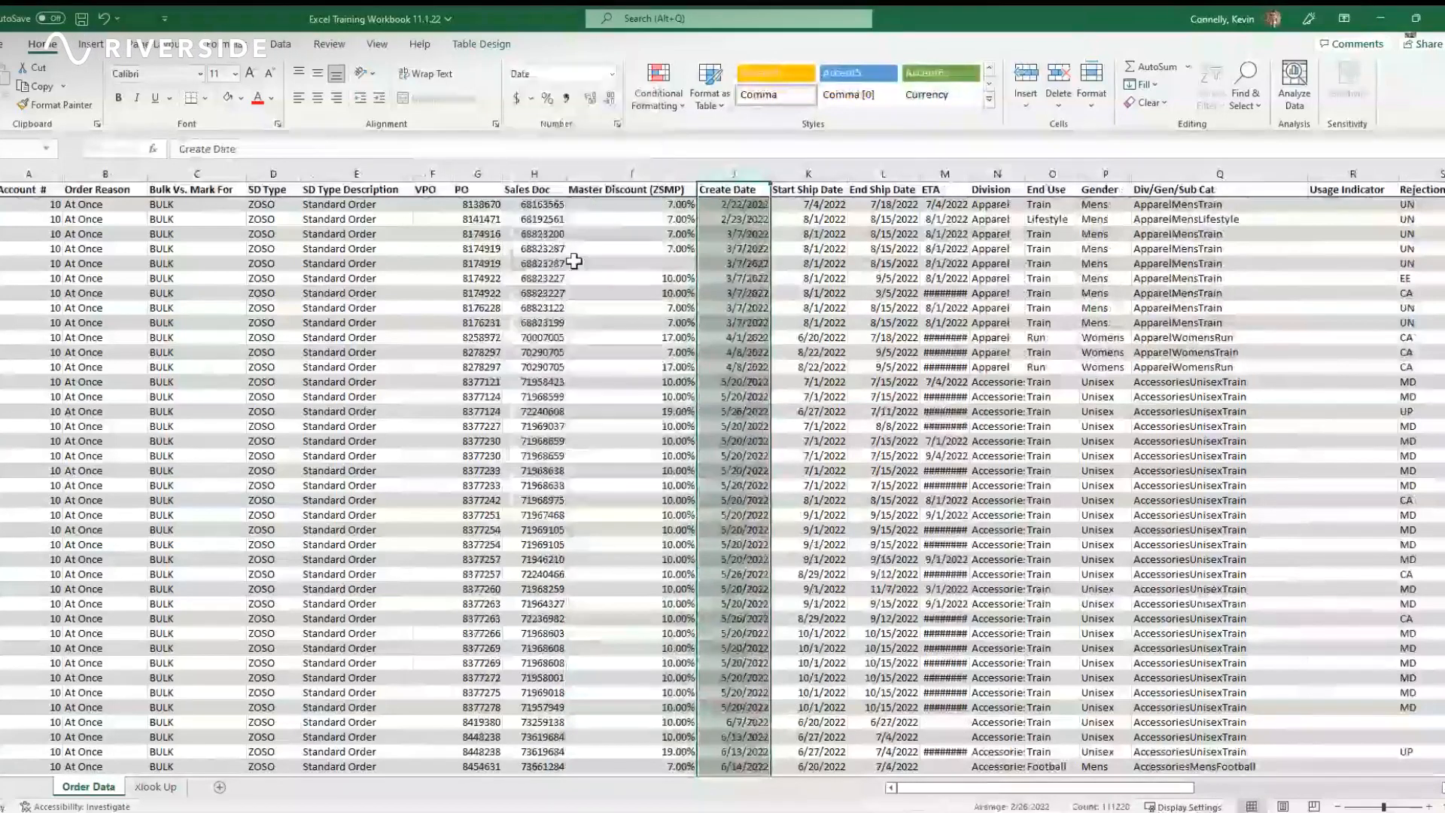
Step: Apply the Long Date format to the Create Date column and fit its width to the full dates
click(612, 73)
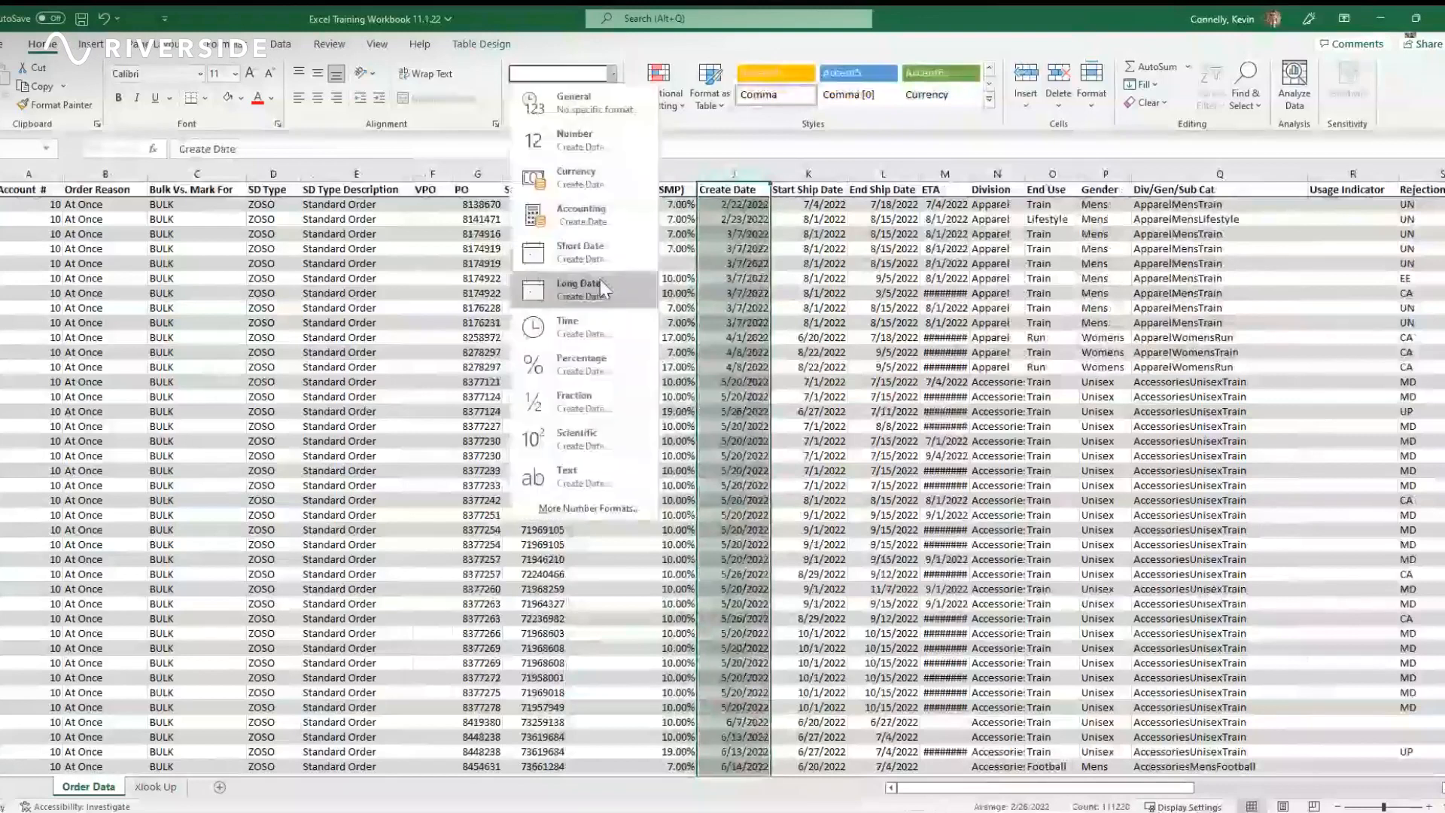
click(580, 289)
double_click(770, 174)
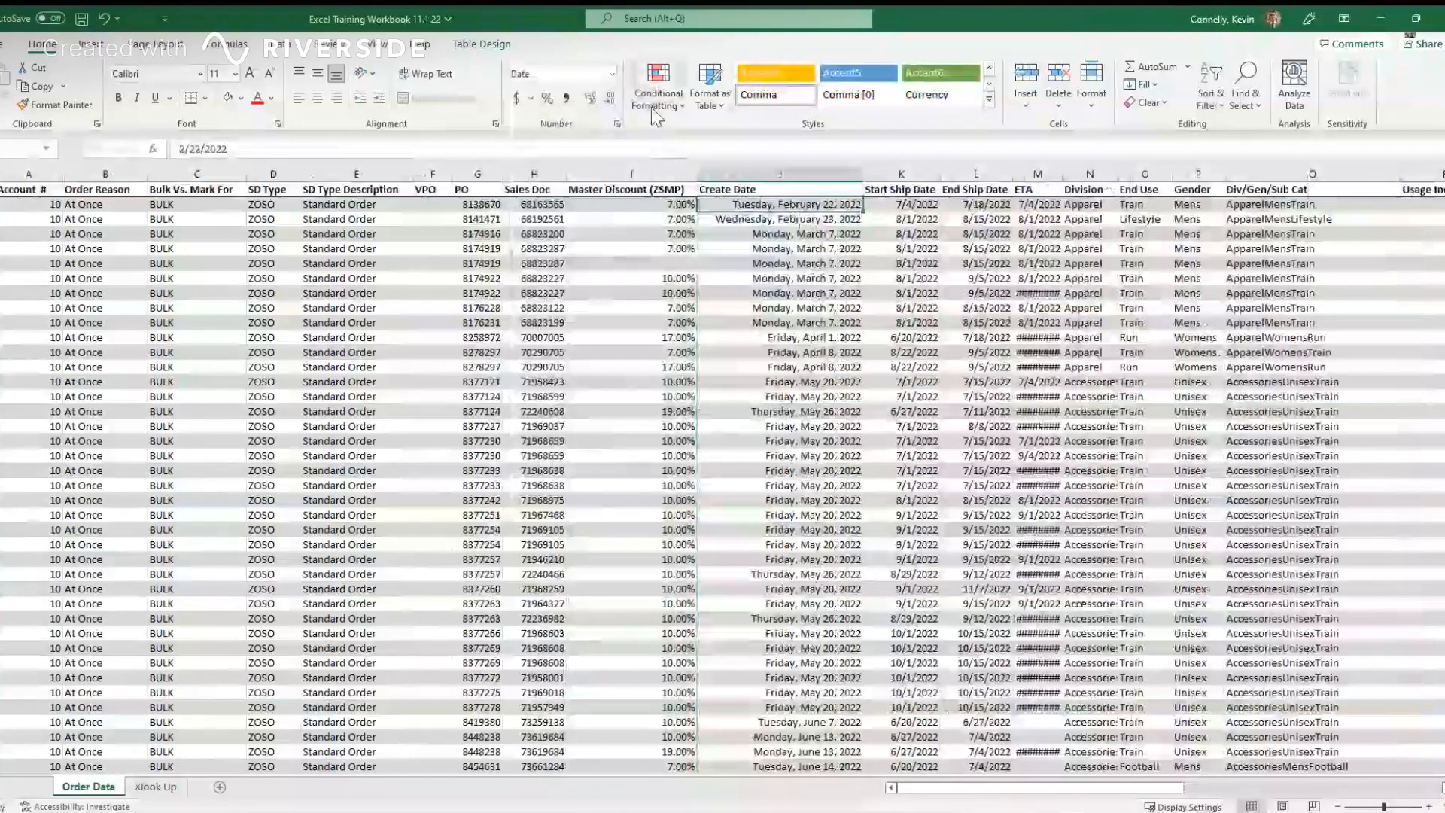
click(779, 174)
click(611, 73)
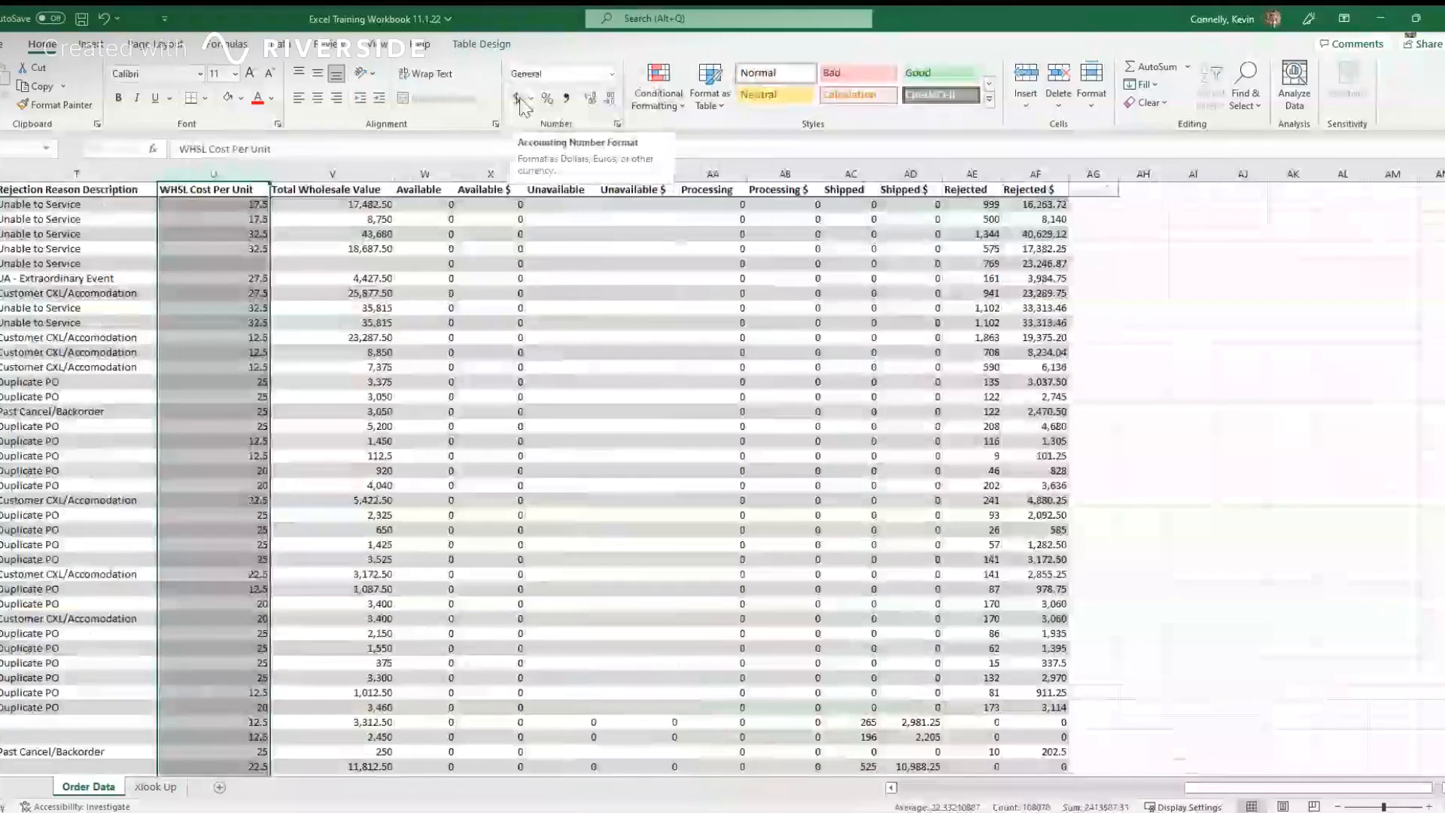
Step: Apply the Accounting number format to the WHSL Cost Per Unit and Total Wholesale Value columns
click(520, 99)
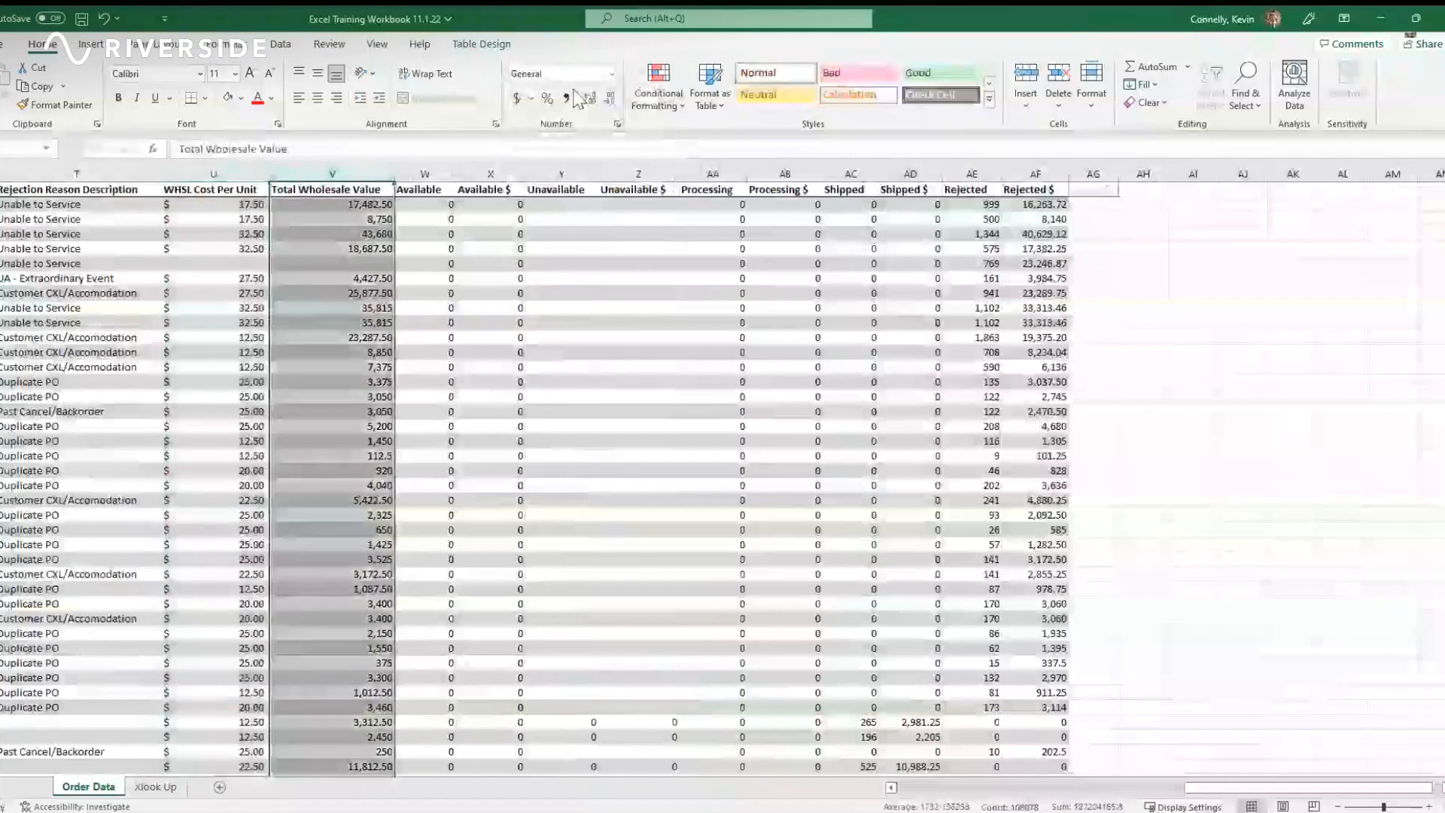
click(612, 73)
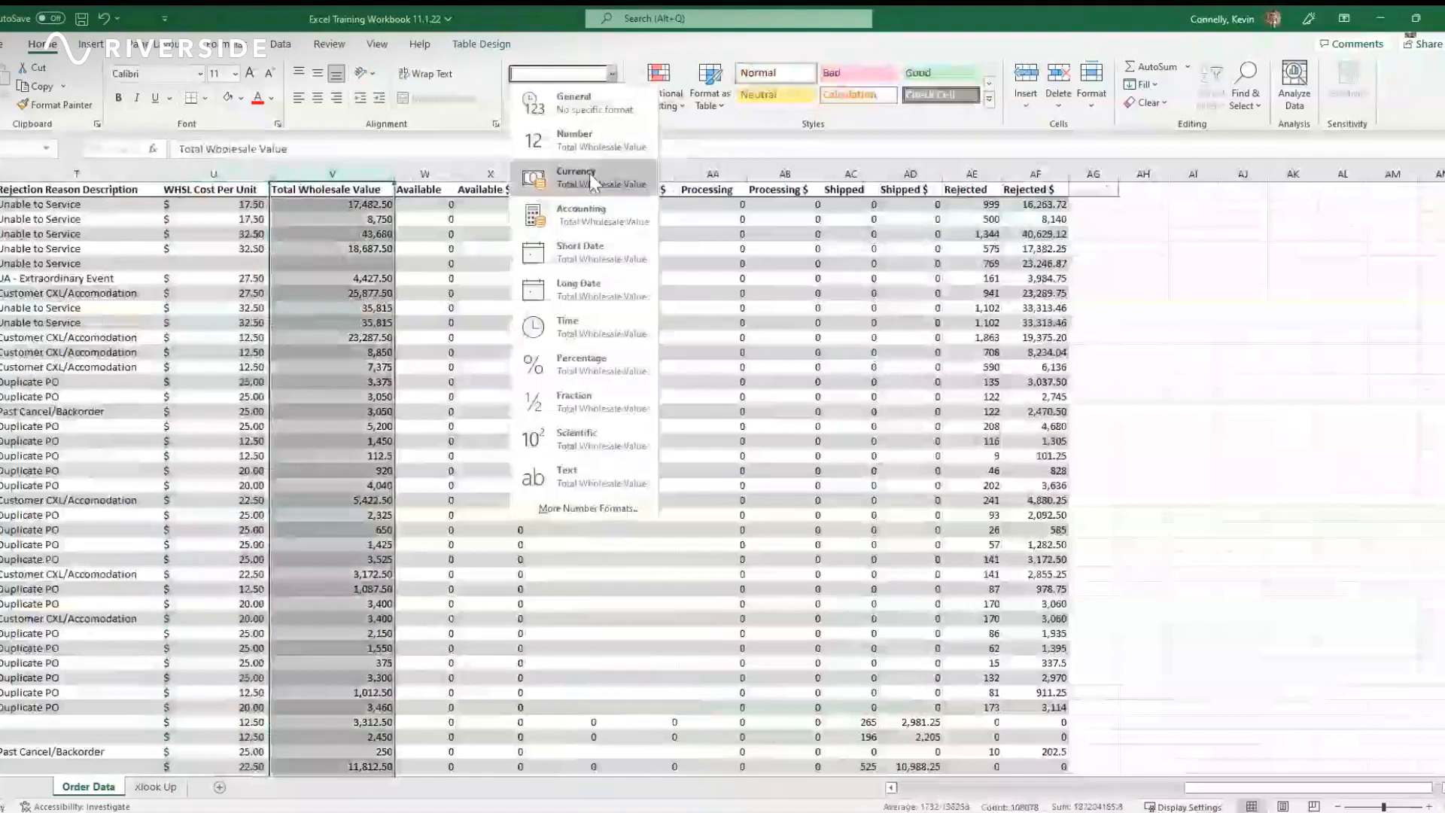
click(600, 225)
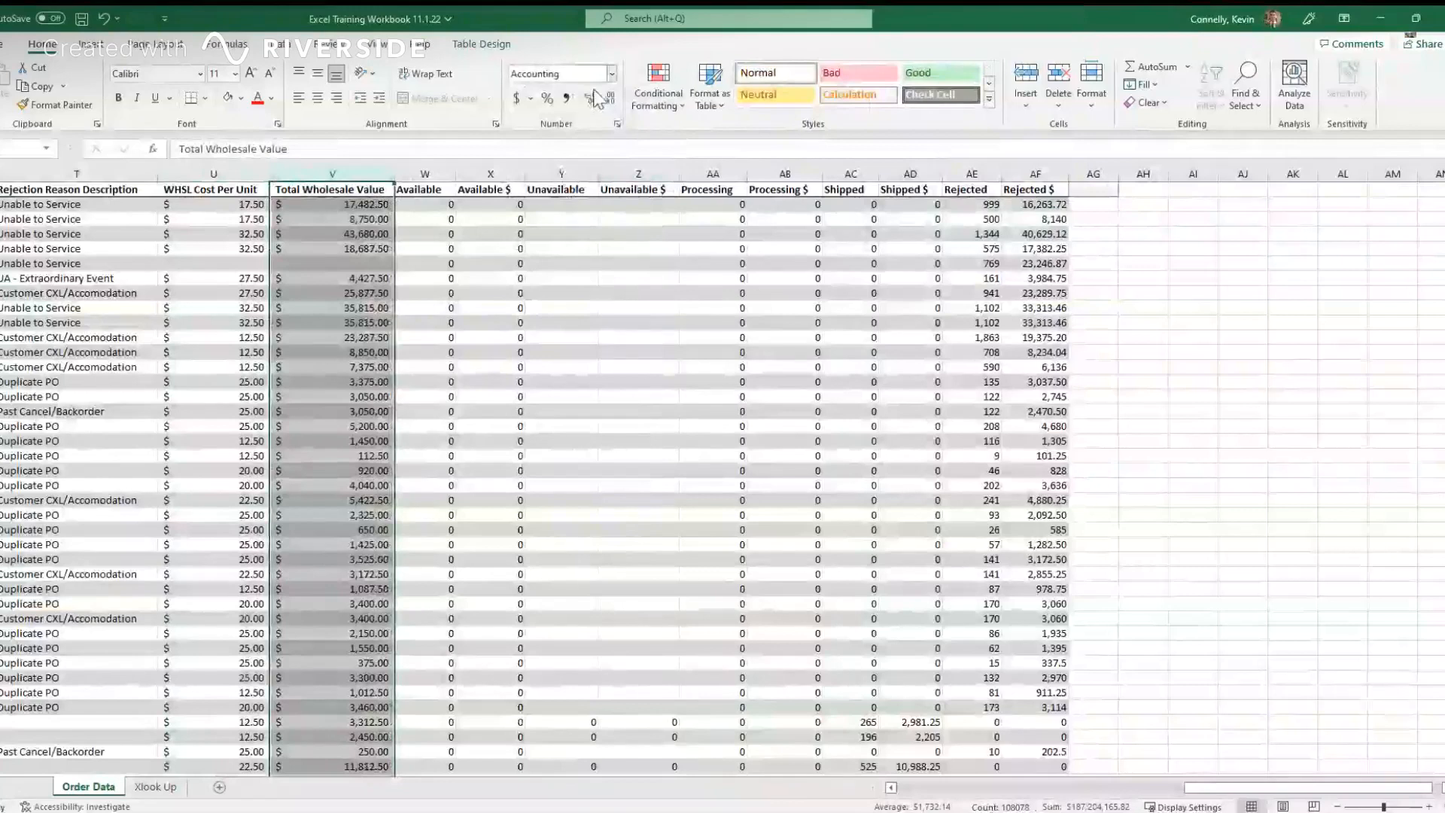
Step: Apply the Accounting number format to the Available $, Unavailable $, Processing $, Shipped $ and Rejected $ columns together
click(490, 171)
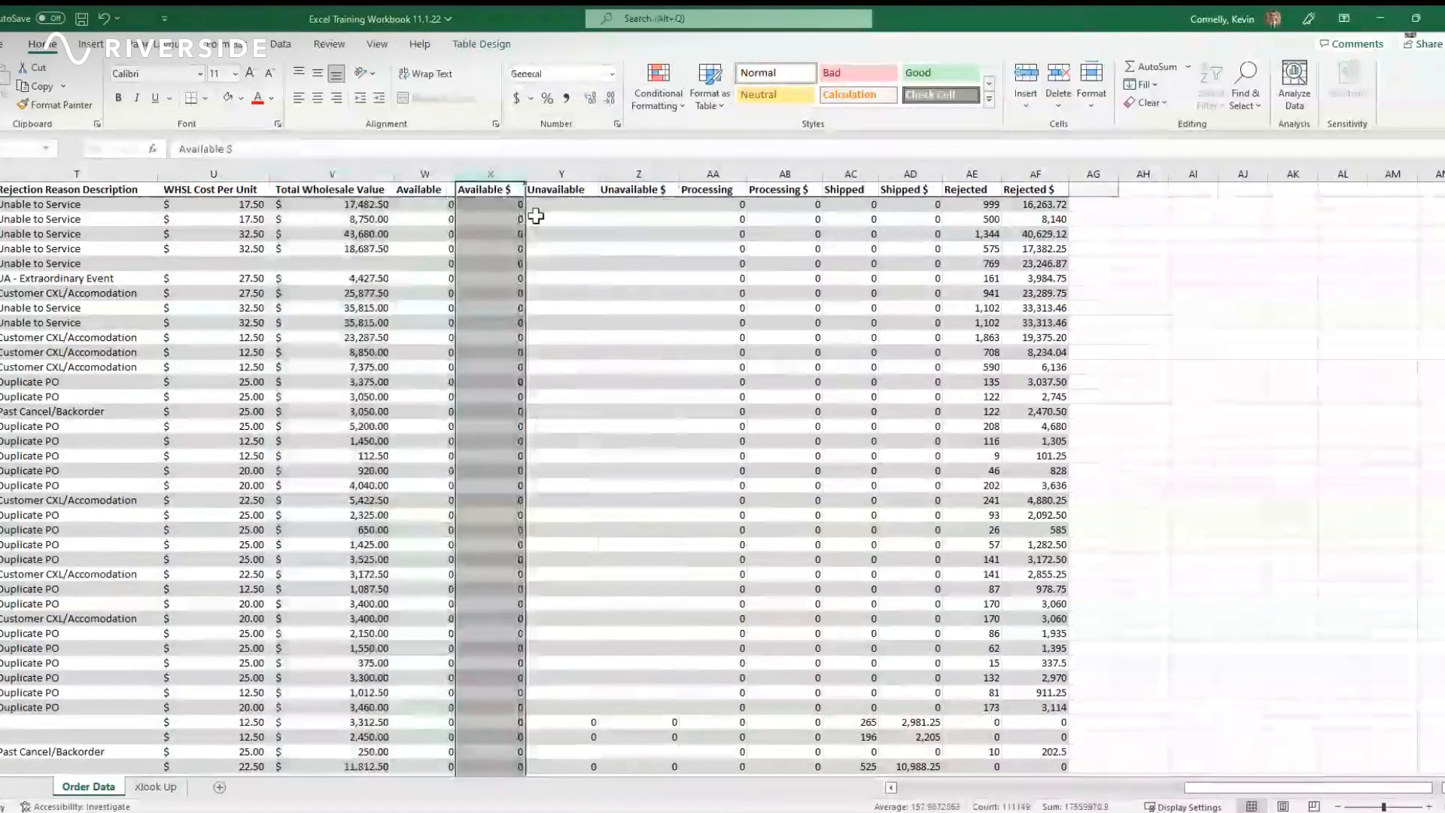
ctrl+click(638, 172)
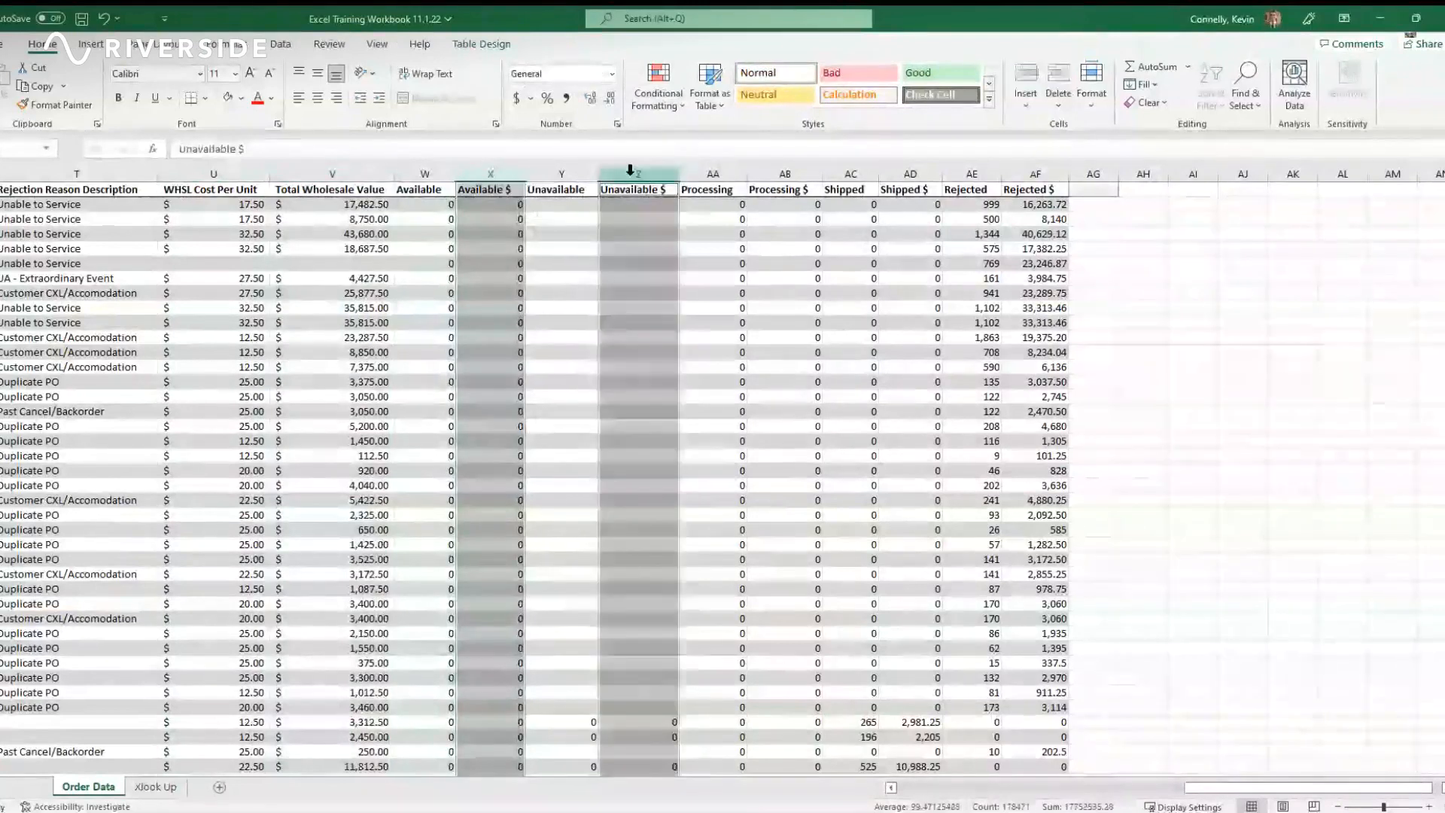
ctrl+click(781, 173)
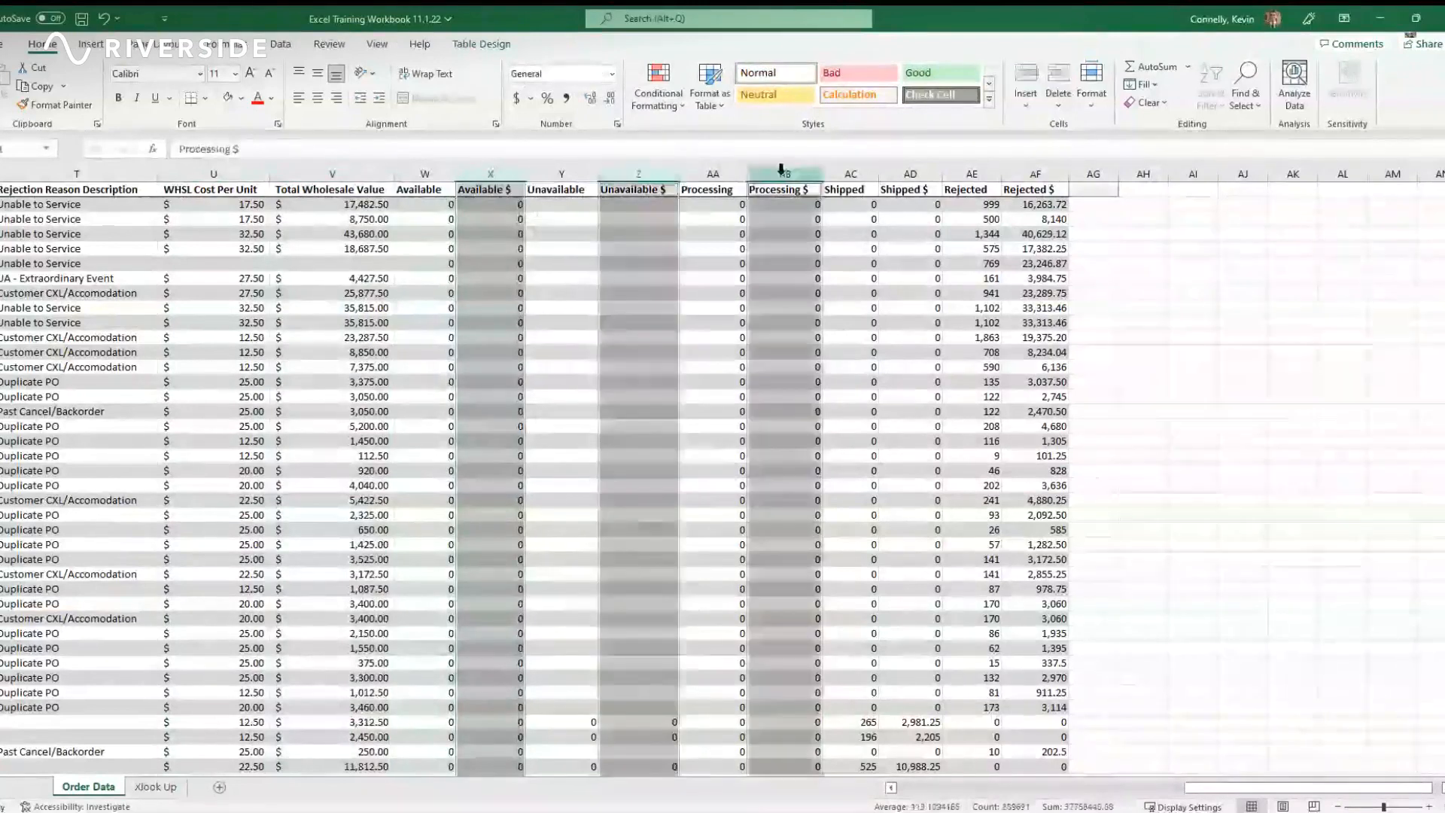
ctrl+click(893, 179)
ctrl+click(1036, 174)
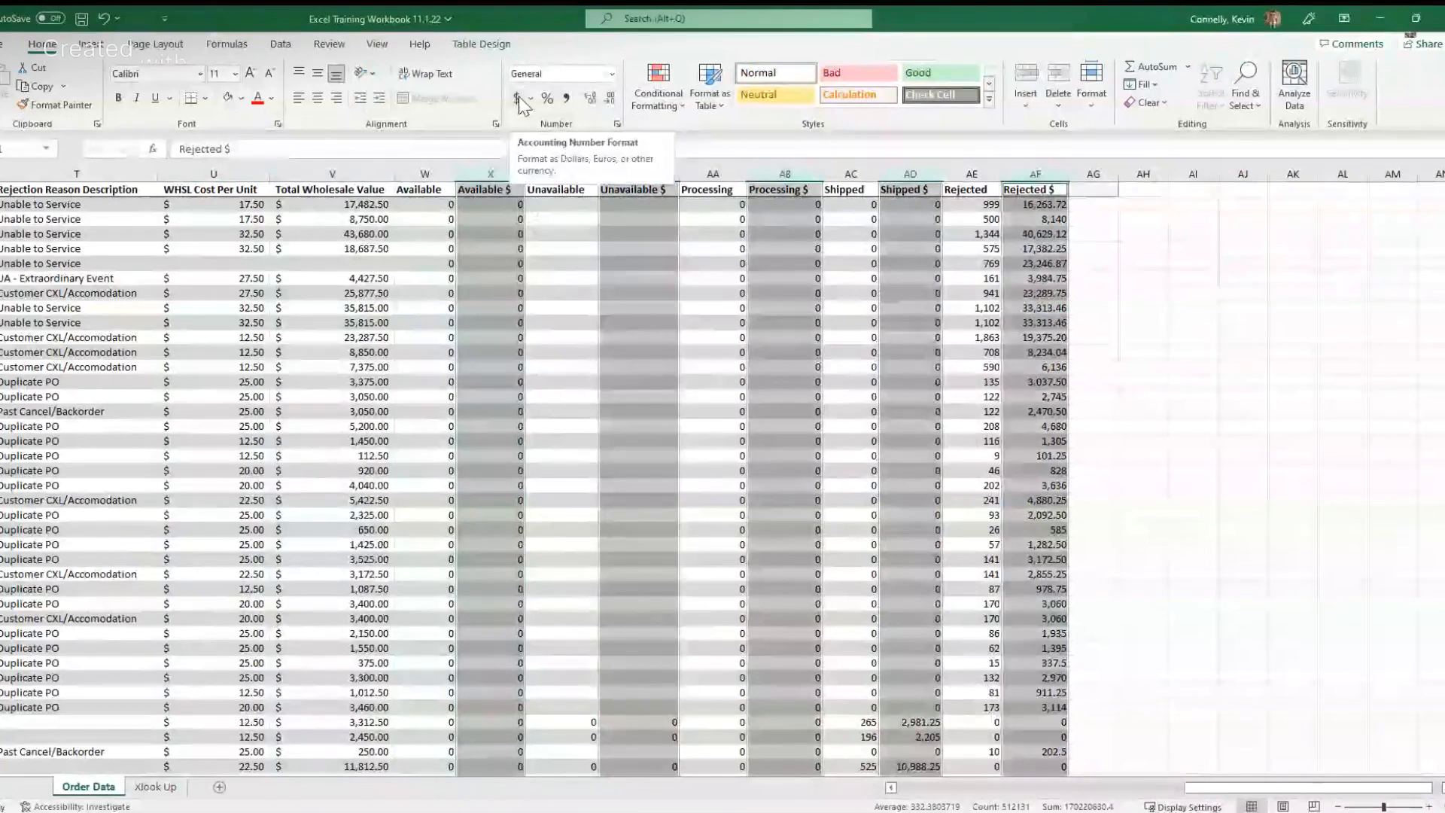
click(518, 97)
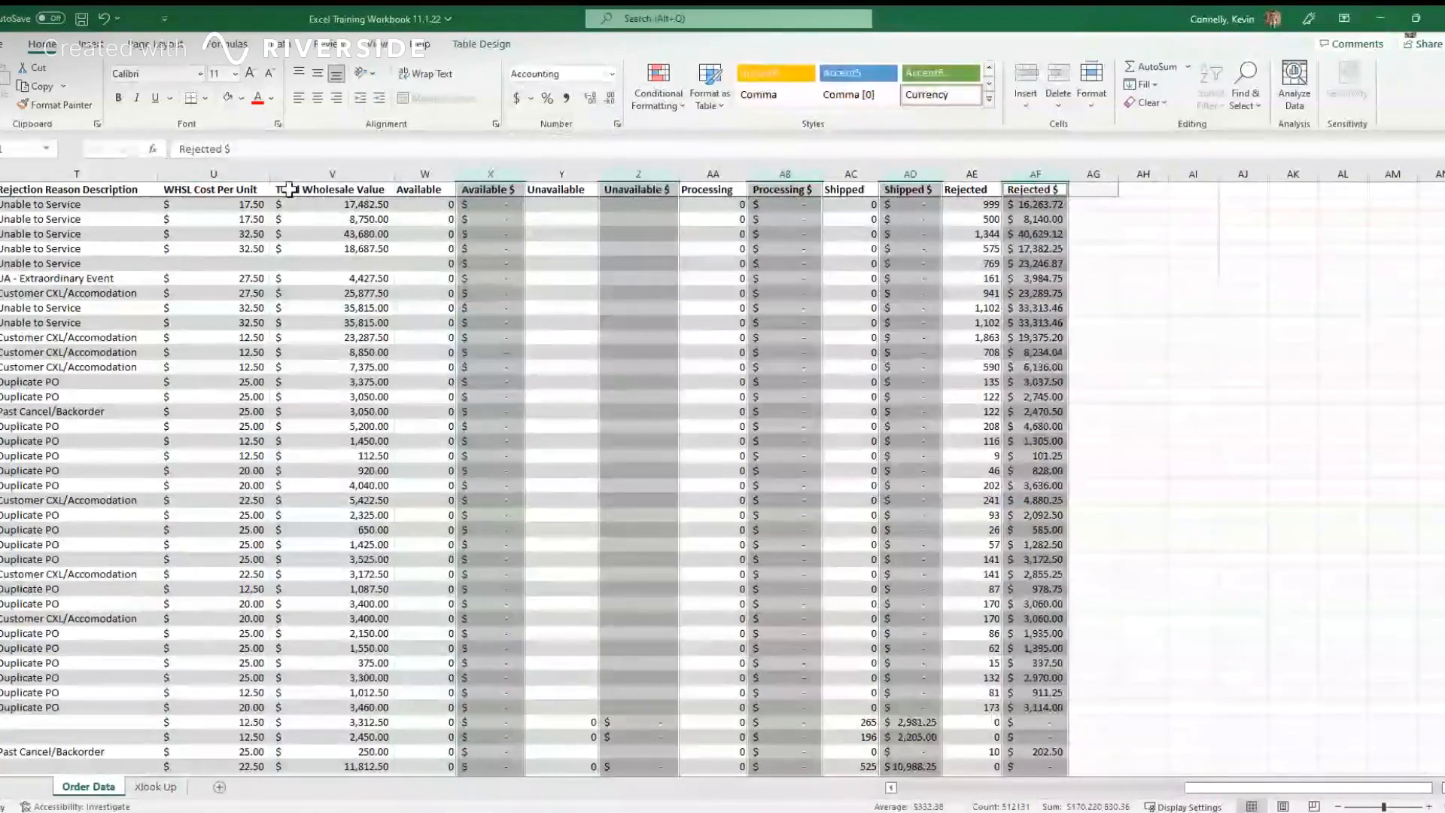
Step: Format the Available and Unavailable quantity columns with Comma style and reduced decimals
click(425, 174)
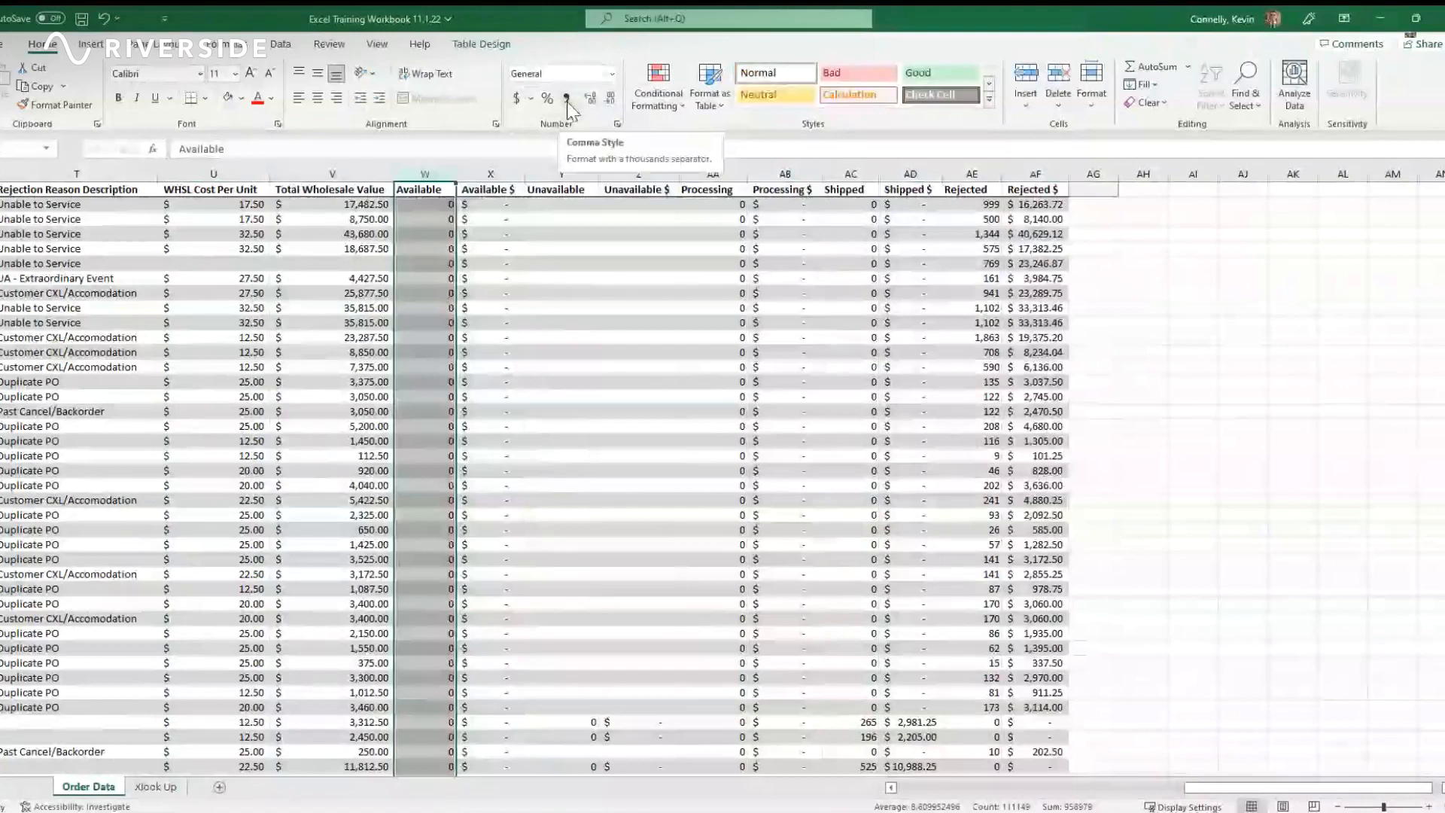
click(566, 98)
click(560, 174)
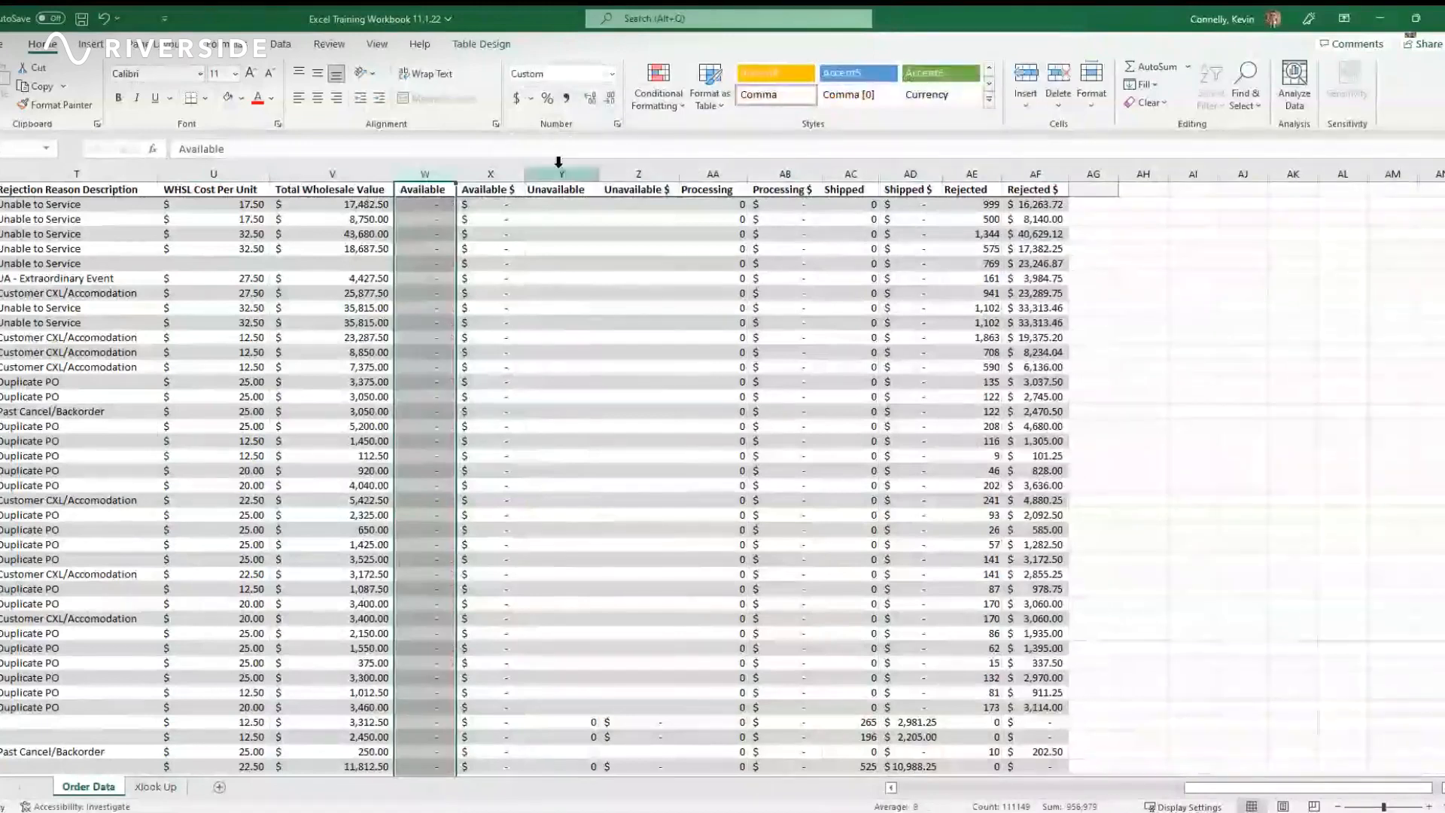
click(612, 74)
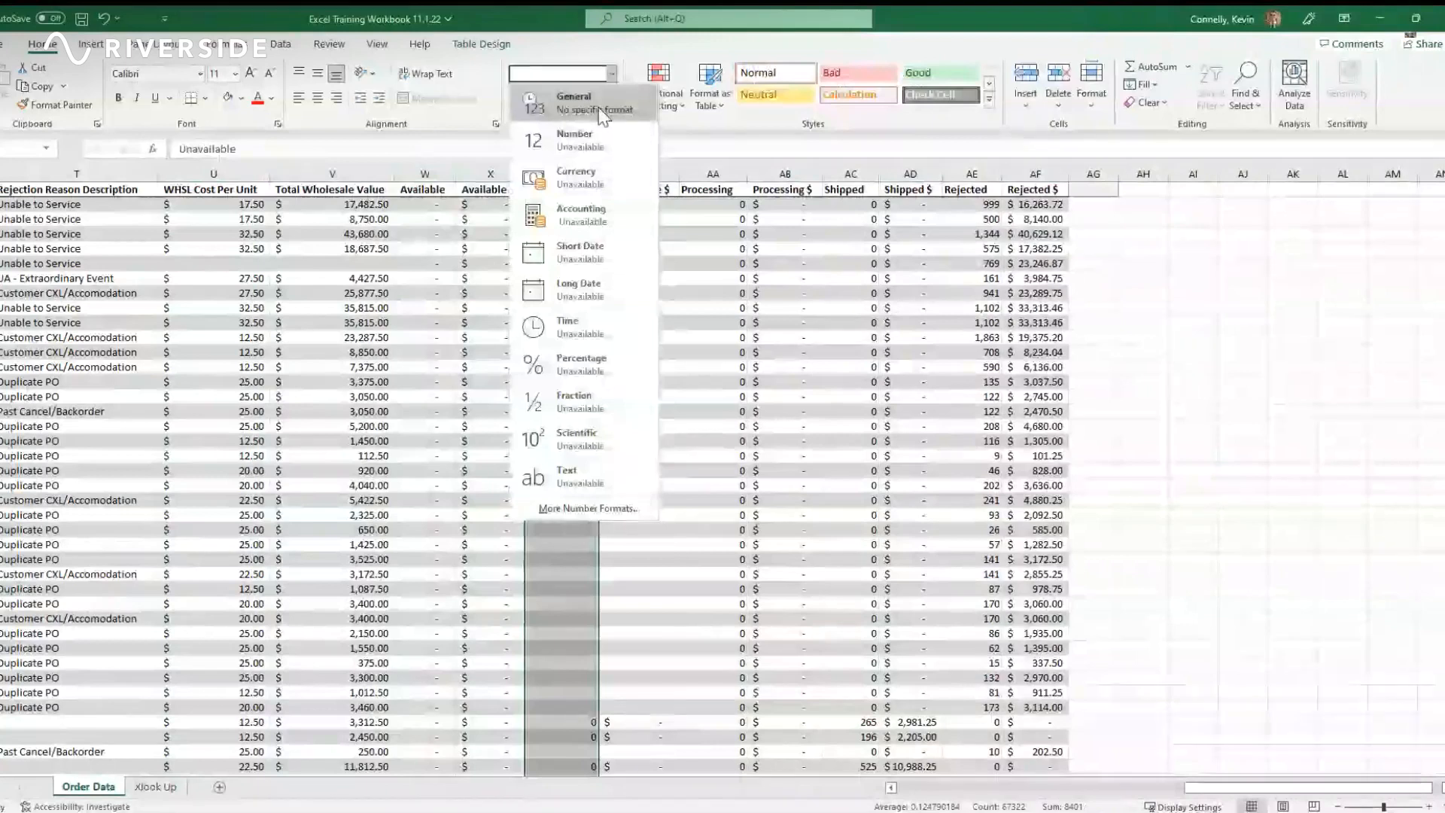
click(576, 136)
click(516, 99)
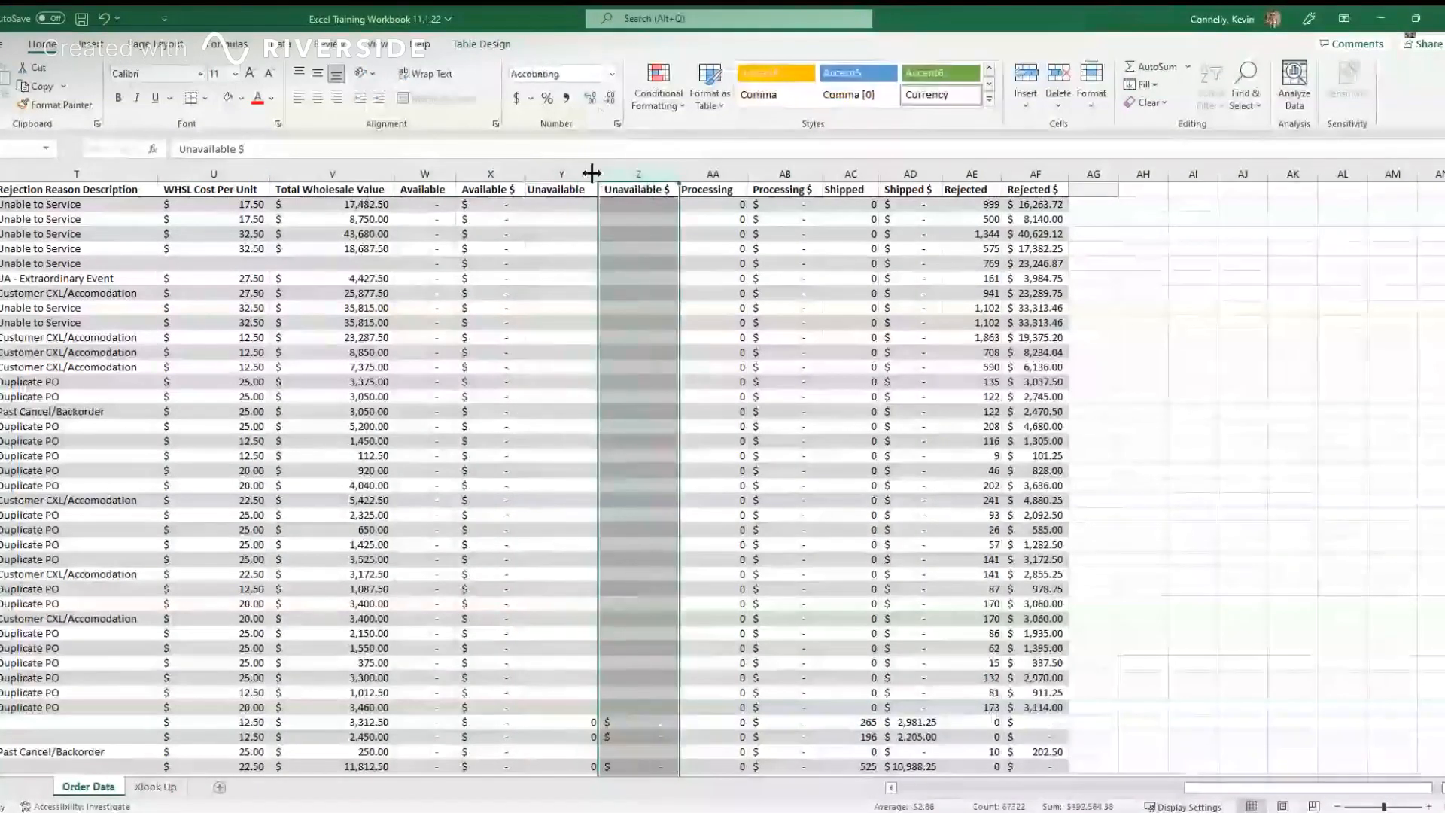
click(562, 173)
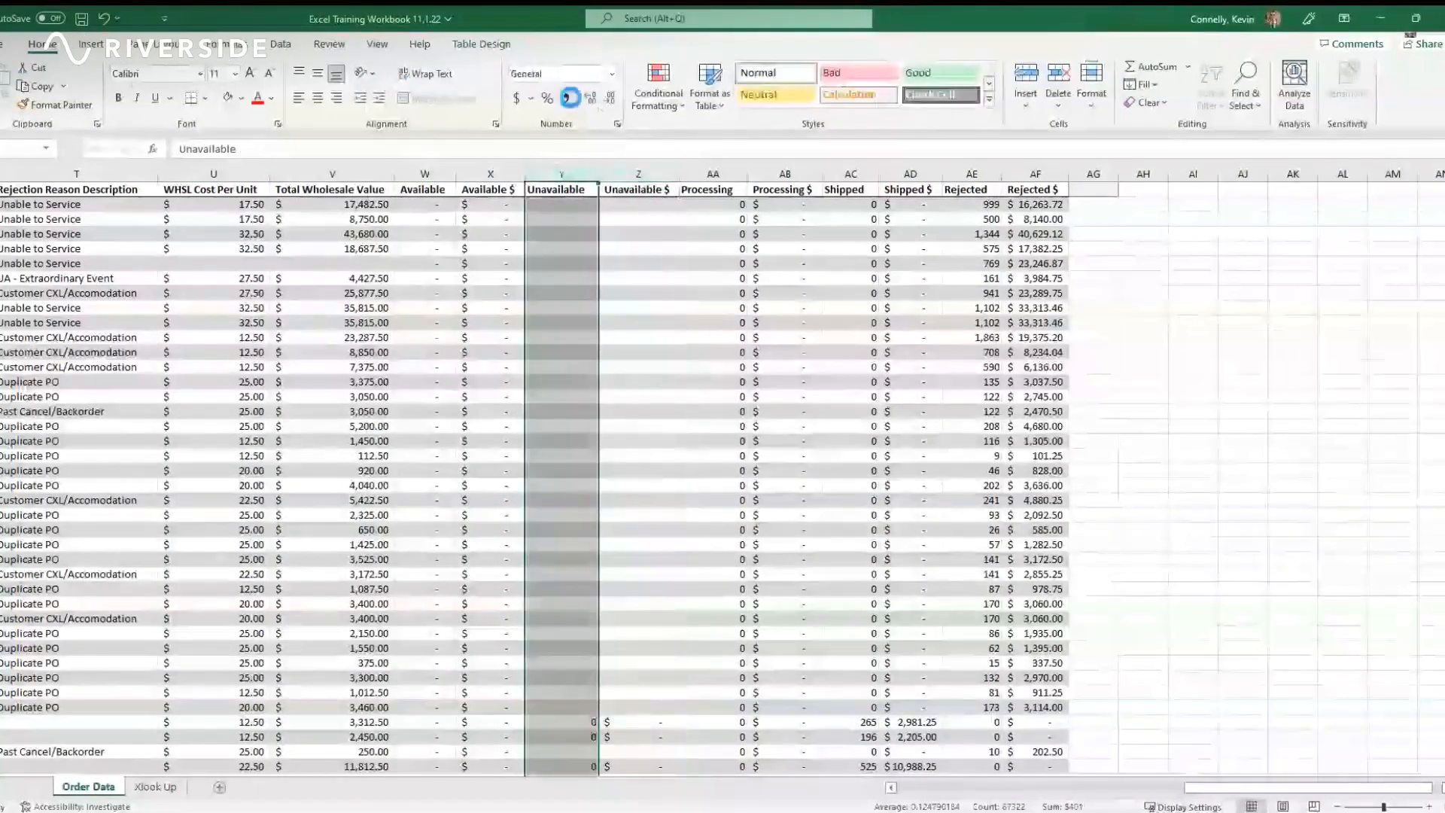
click(570, 98)
click(614, 97)
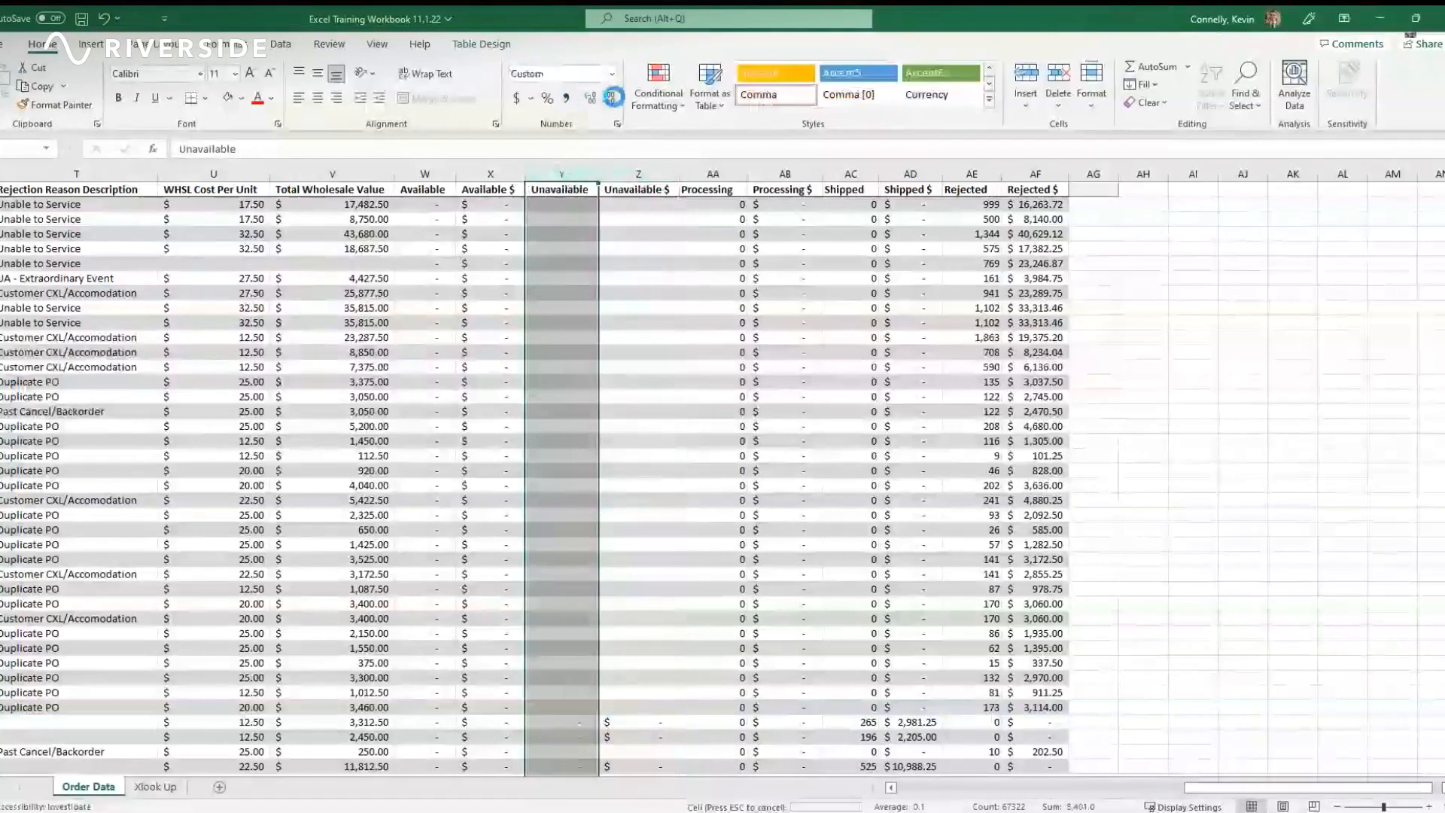
Step: Format the Processing, Shipped and Rejected quantity columns with Comma style and no decimals
click(713, 174)
click(567, 98)
click(612, 98)
click(612, 98)
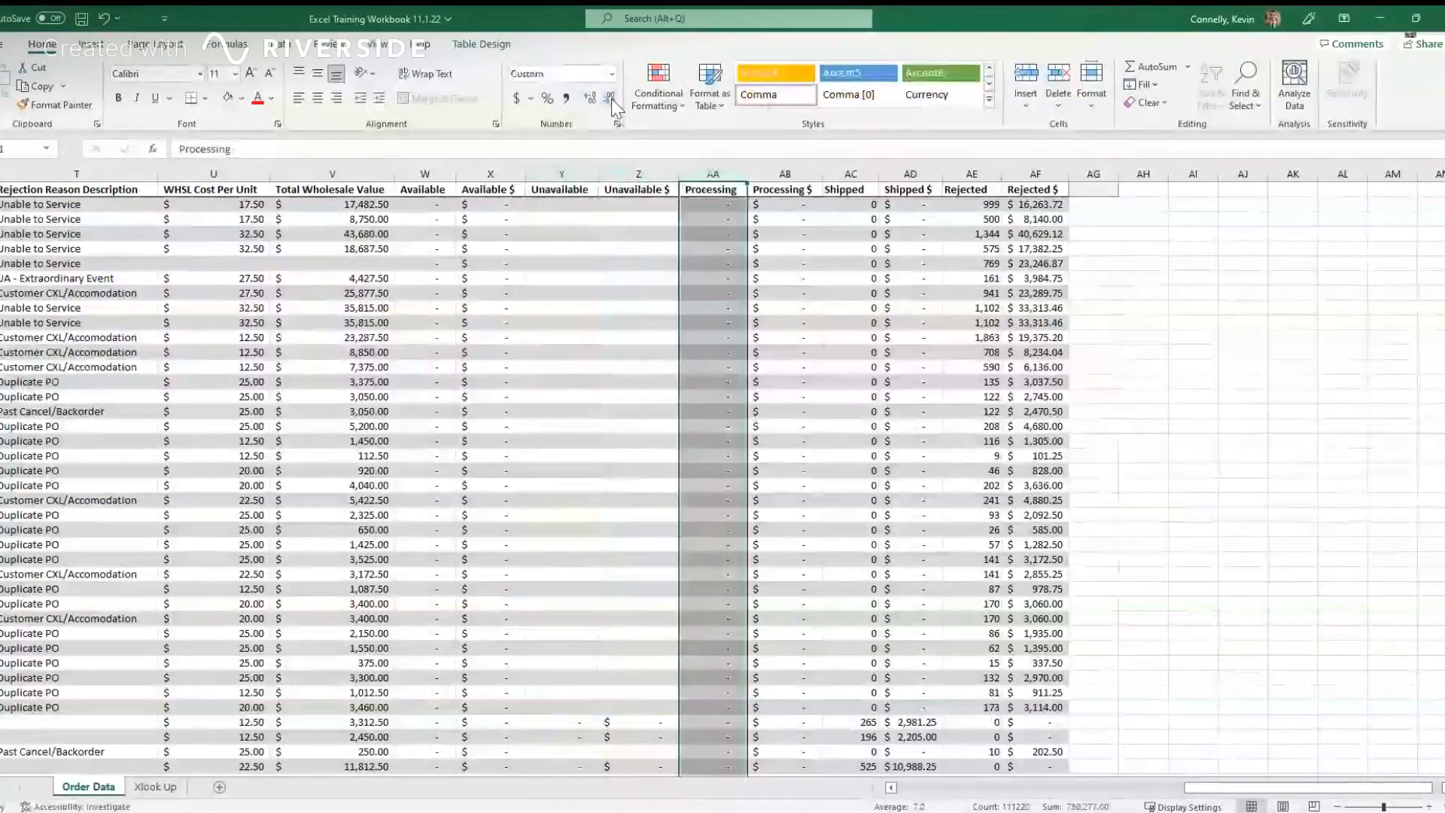
click(851, 174)
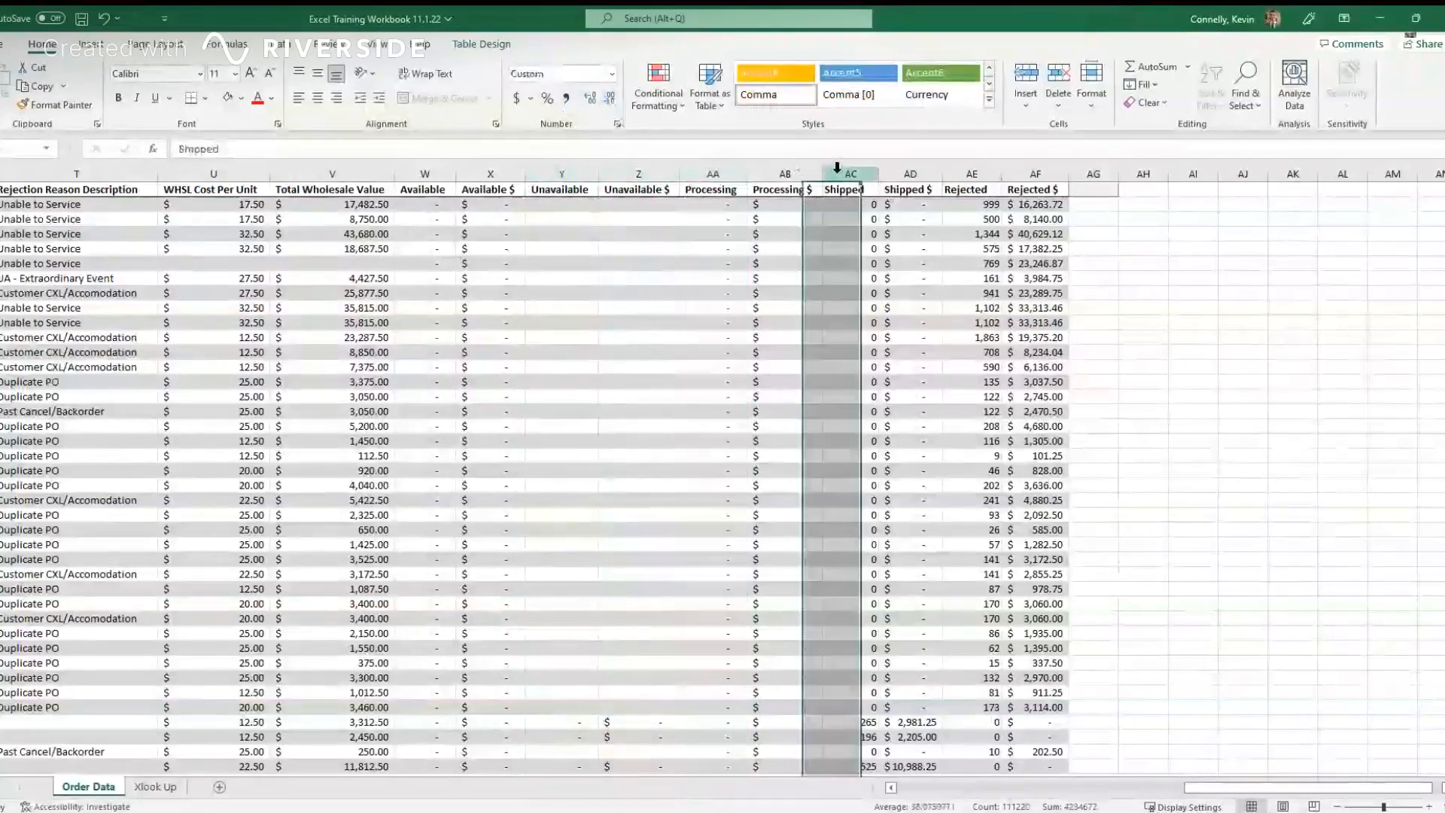
ctrl+click(971, 174)
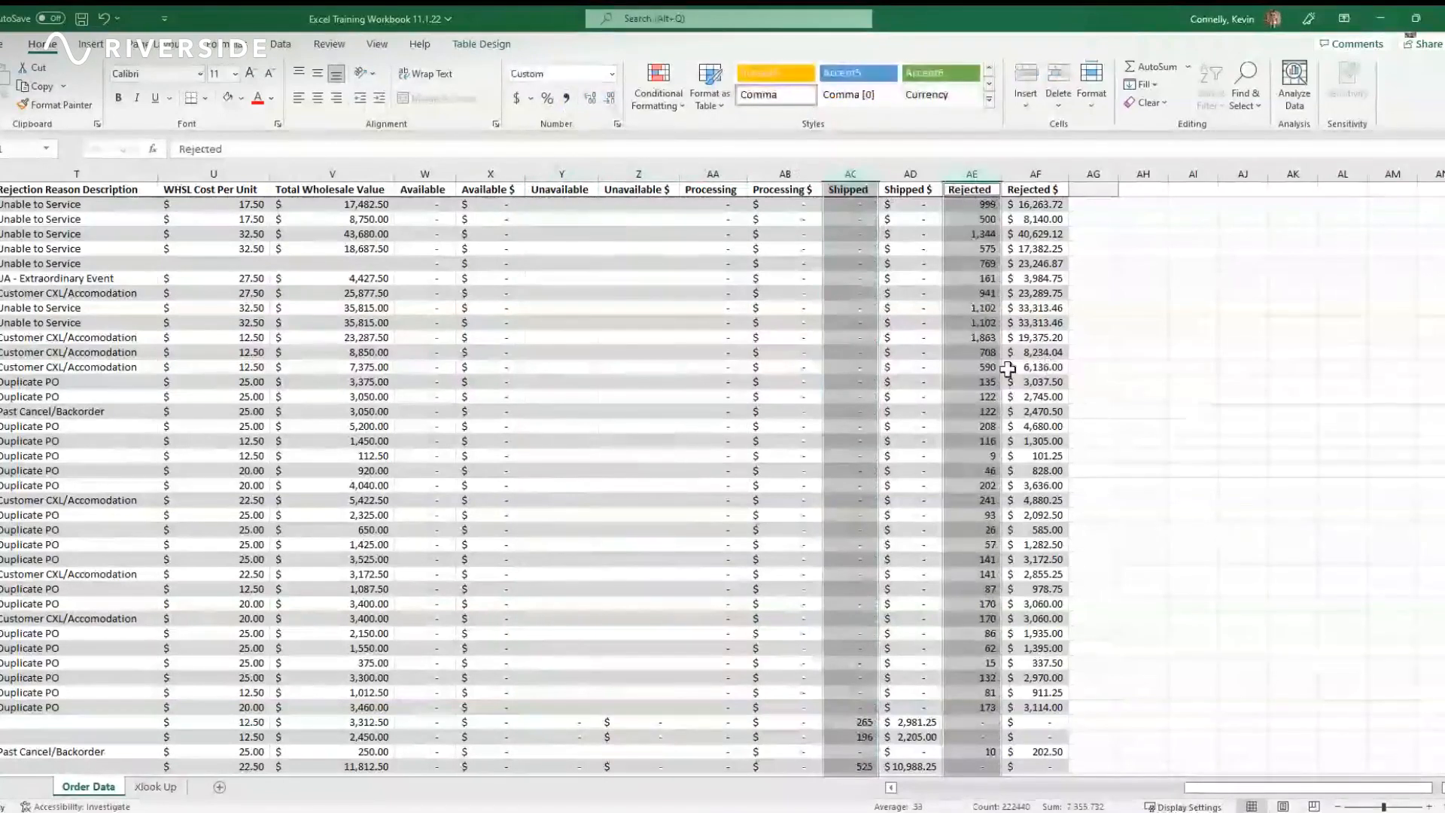
click(1093, 301)
click(1091, 249)
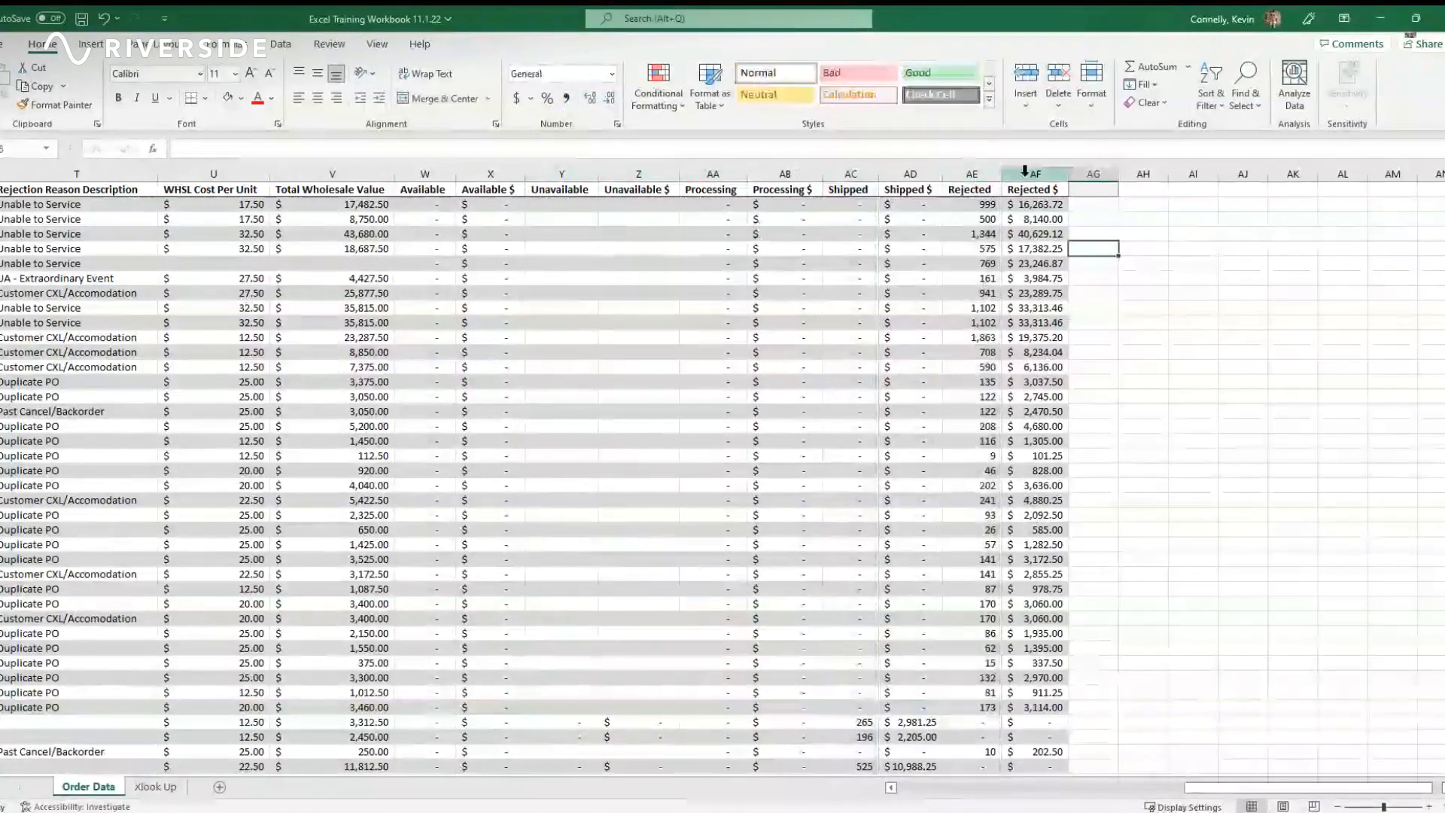
drag(1095, 203, 993, 197)
click(639, 218)
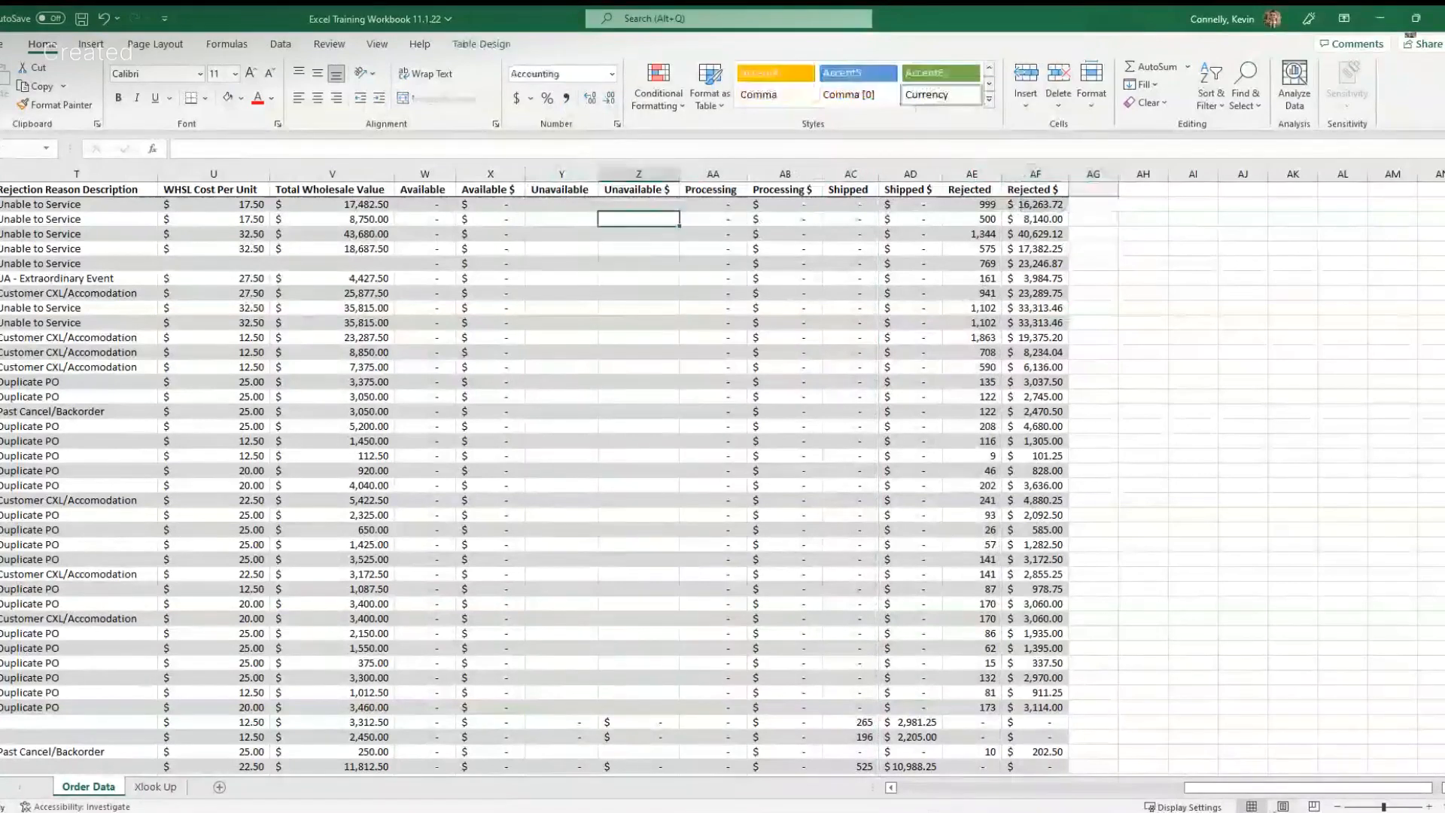
Step: Copy the Order Reason column to a new sheet, and add a header filter to view its distinct values
drag(1261, 788, 1243, 796)
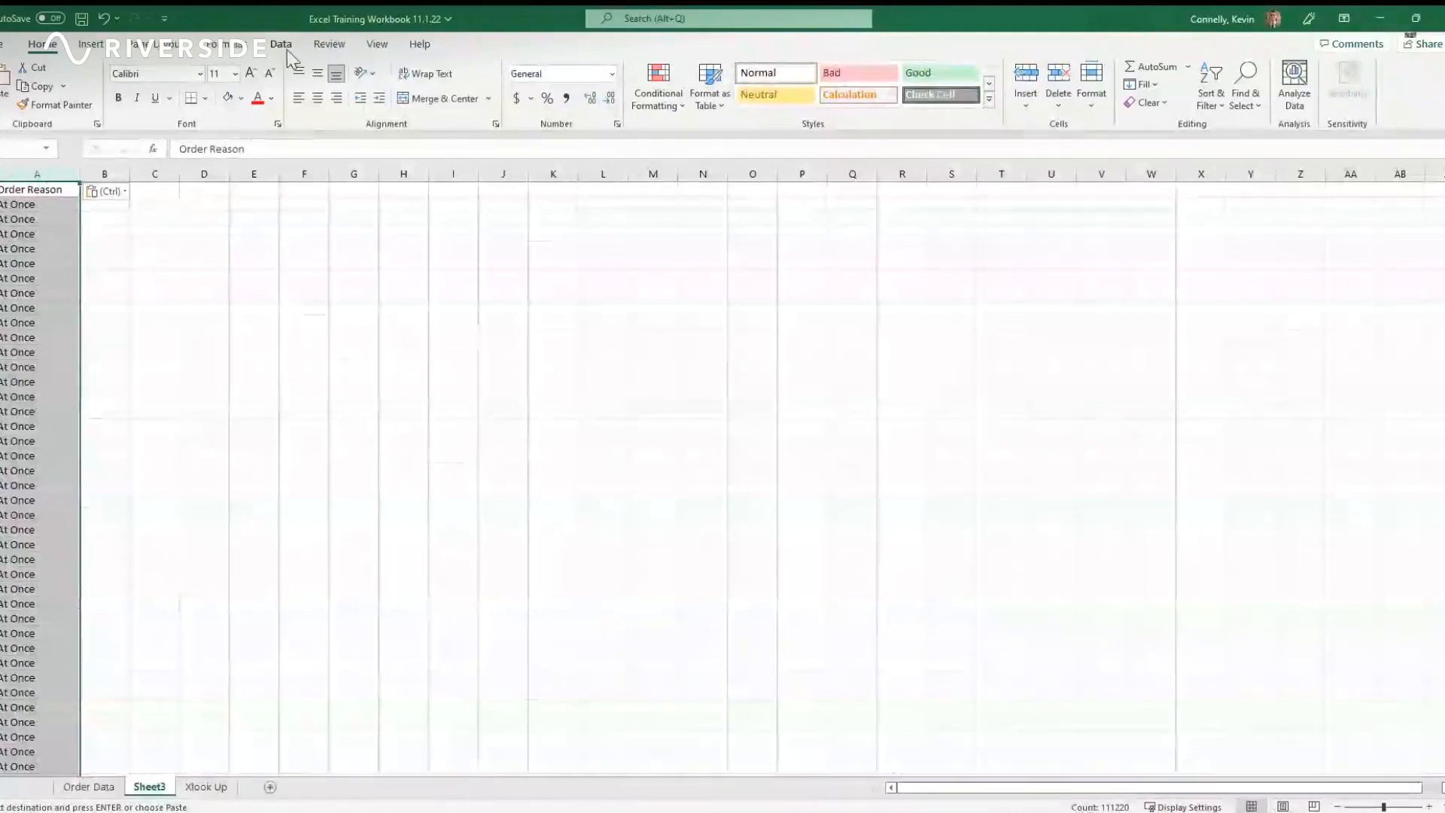
click(47, 190)
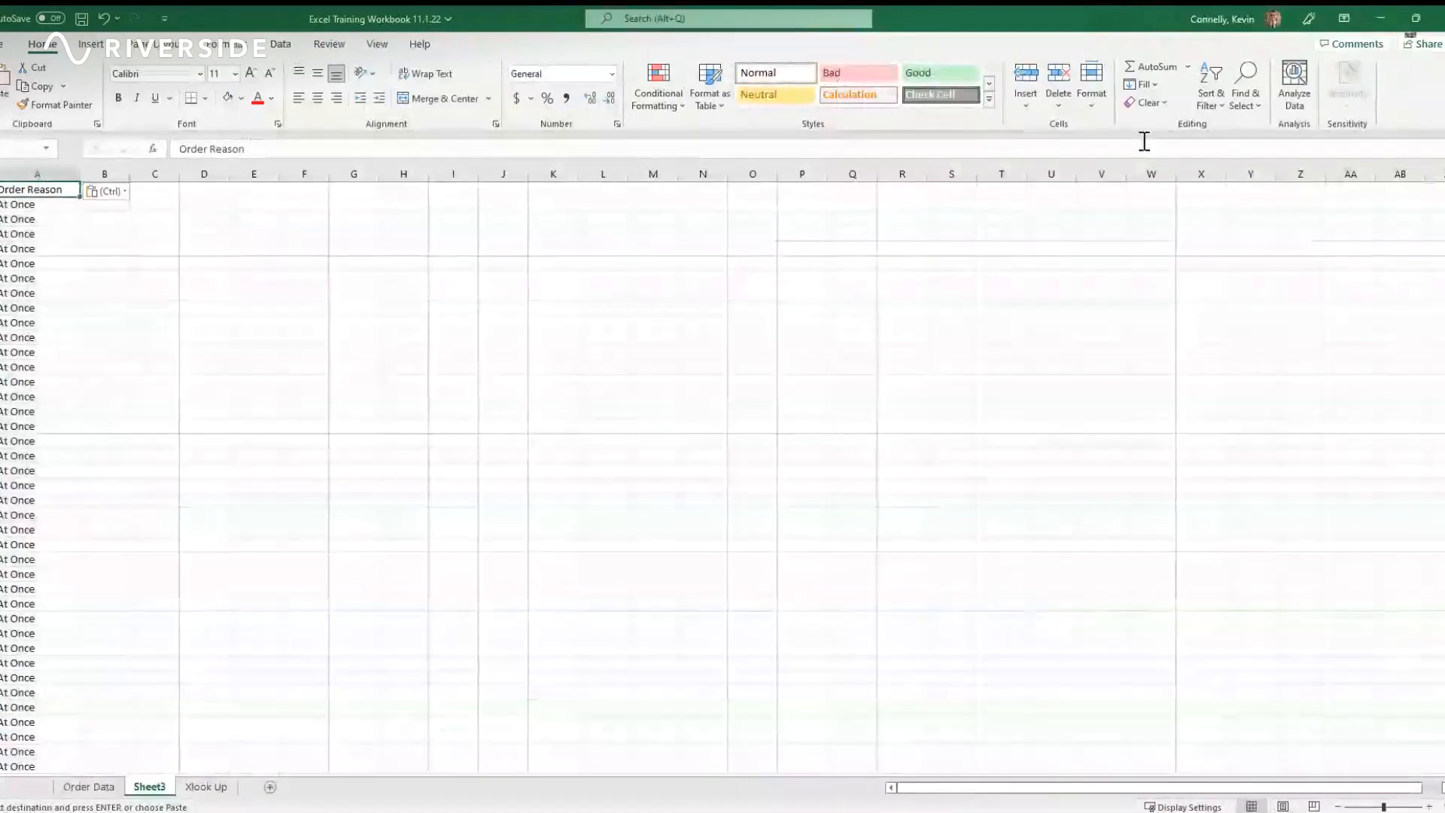
click(1211, 87)
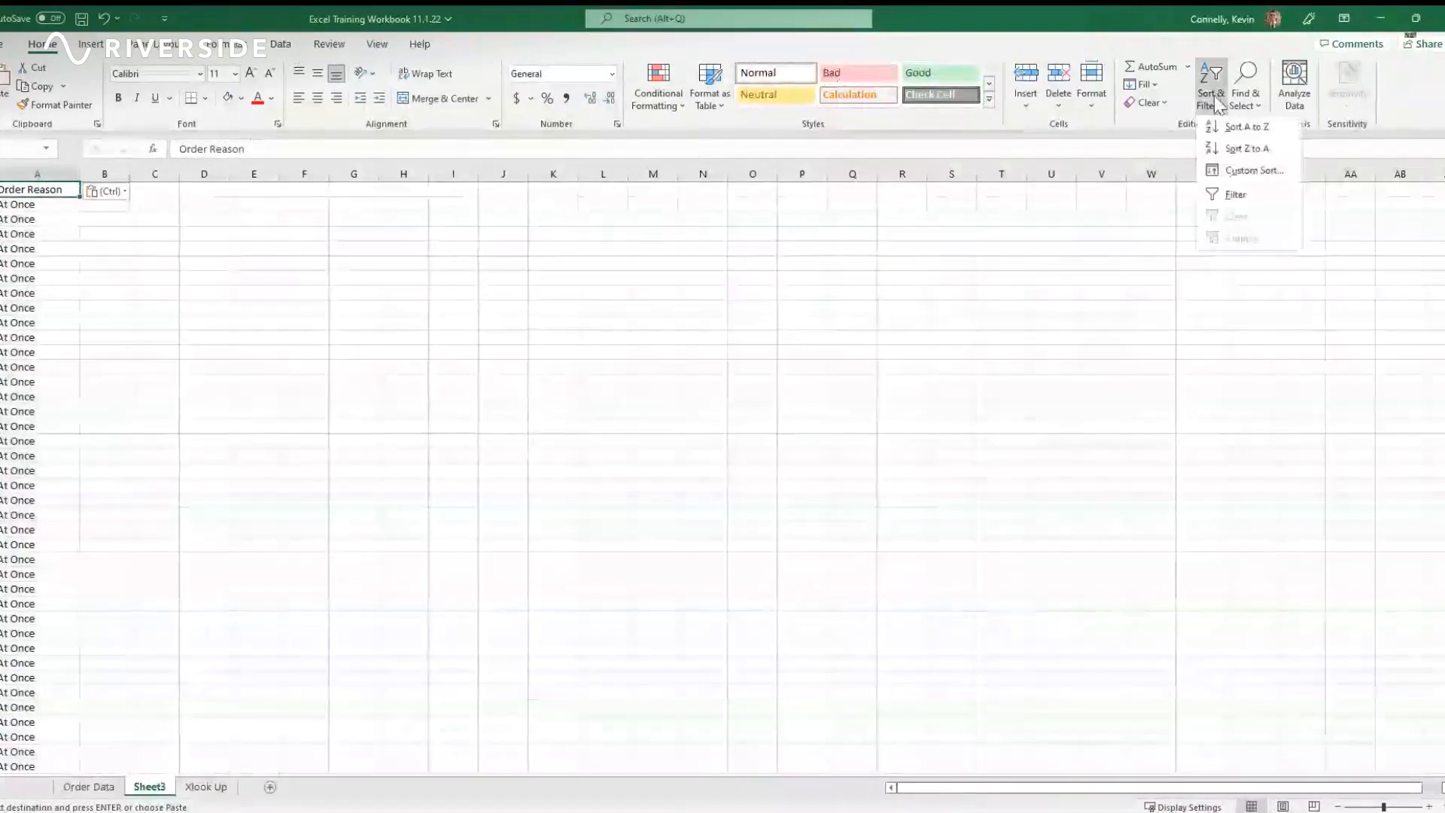
click(1241, 194)
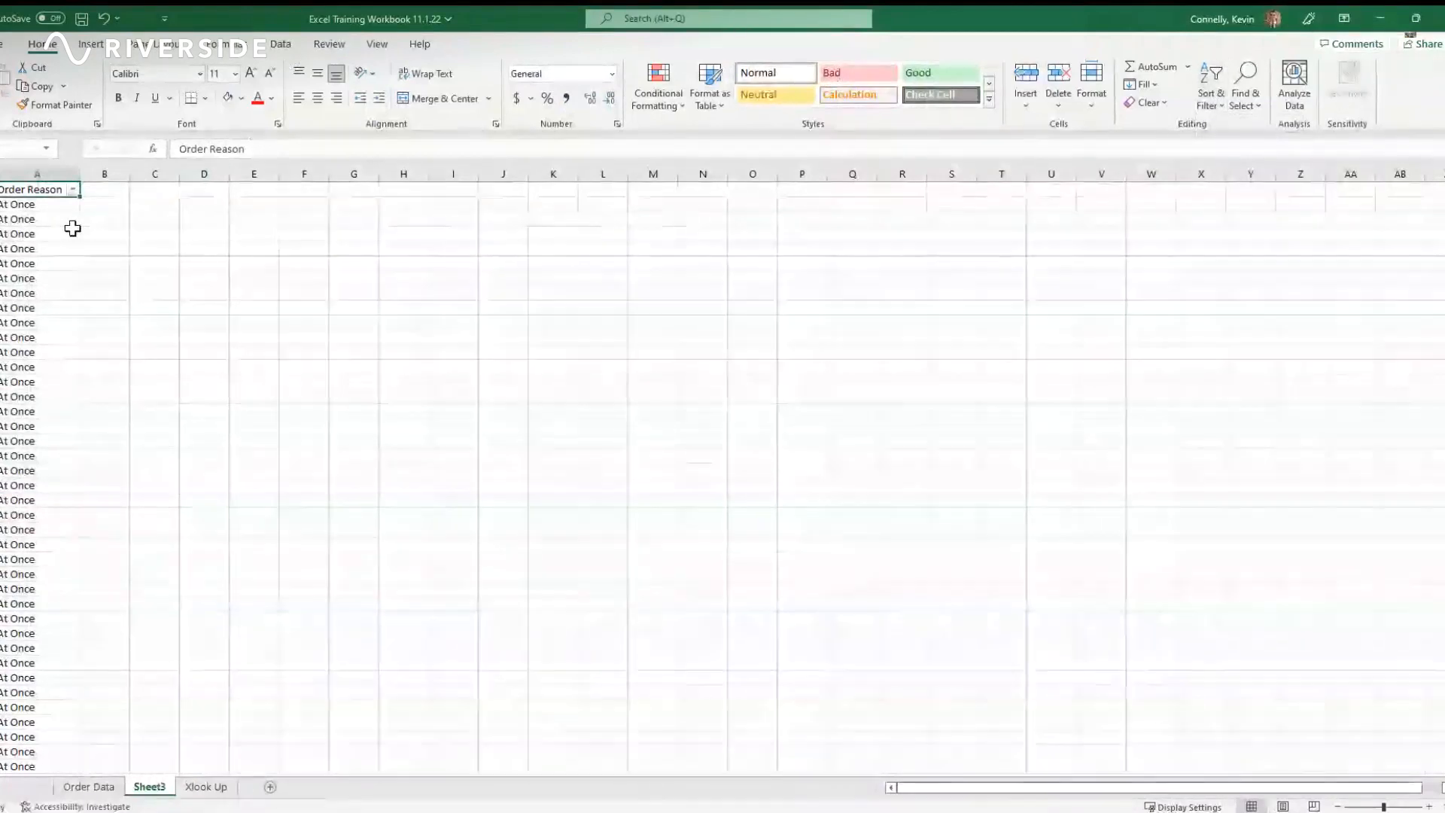
click(73, 189)
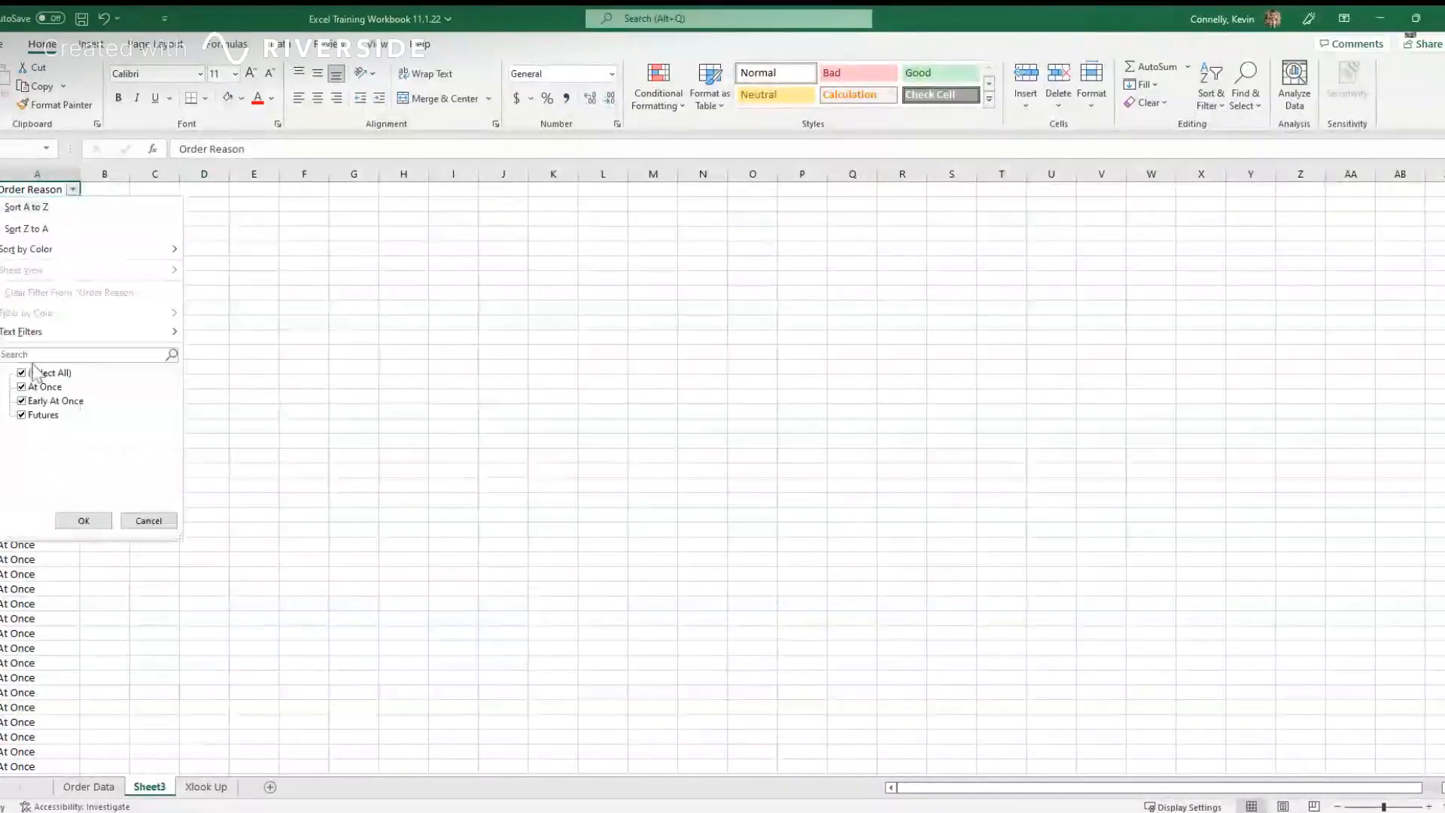
click(326, 271)
Step: Remove the duplicate values from the copied Order Reason column
click(36, 174)
click(288, 52)
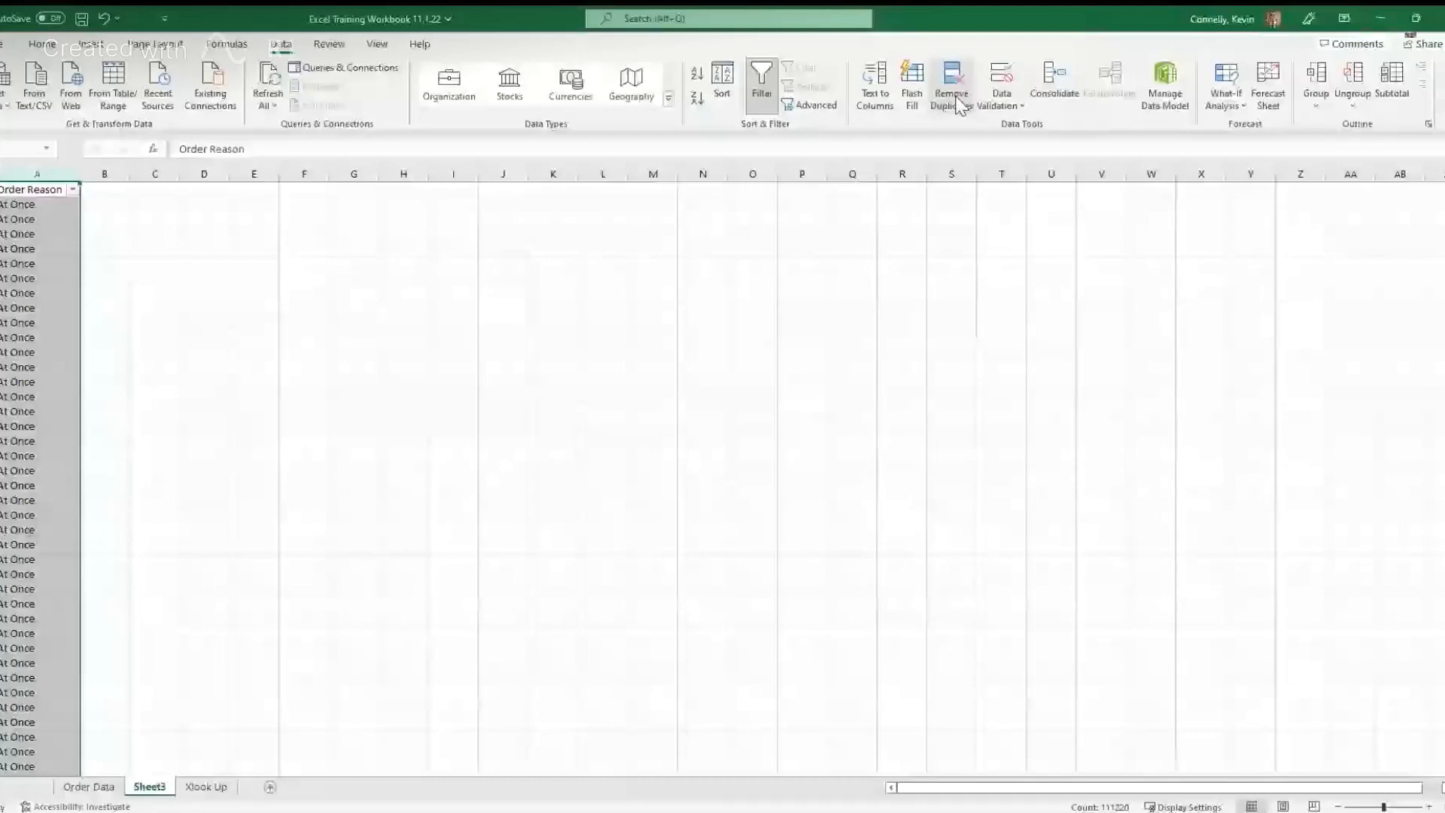
click(952, 98)
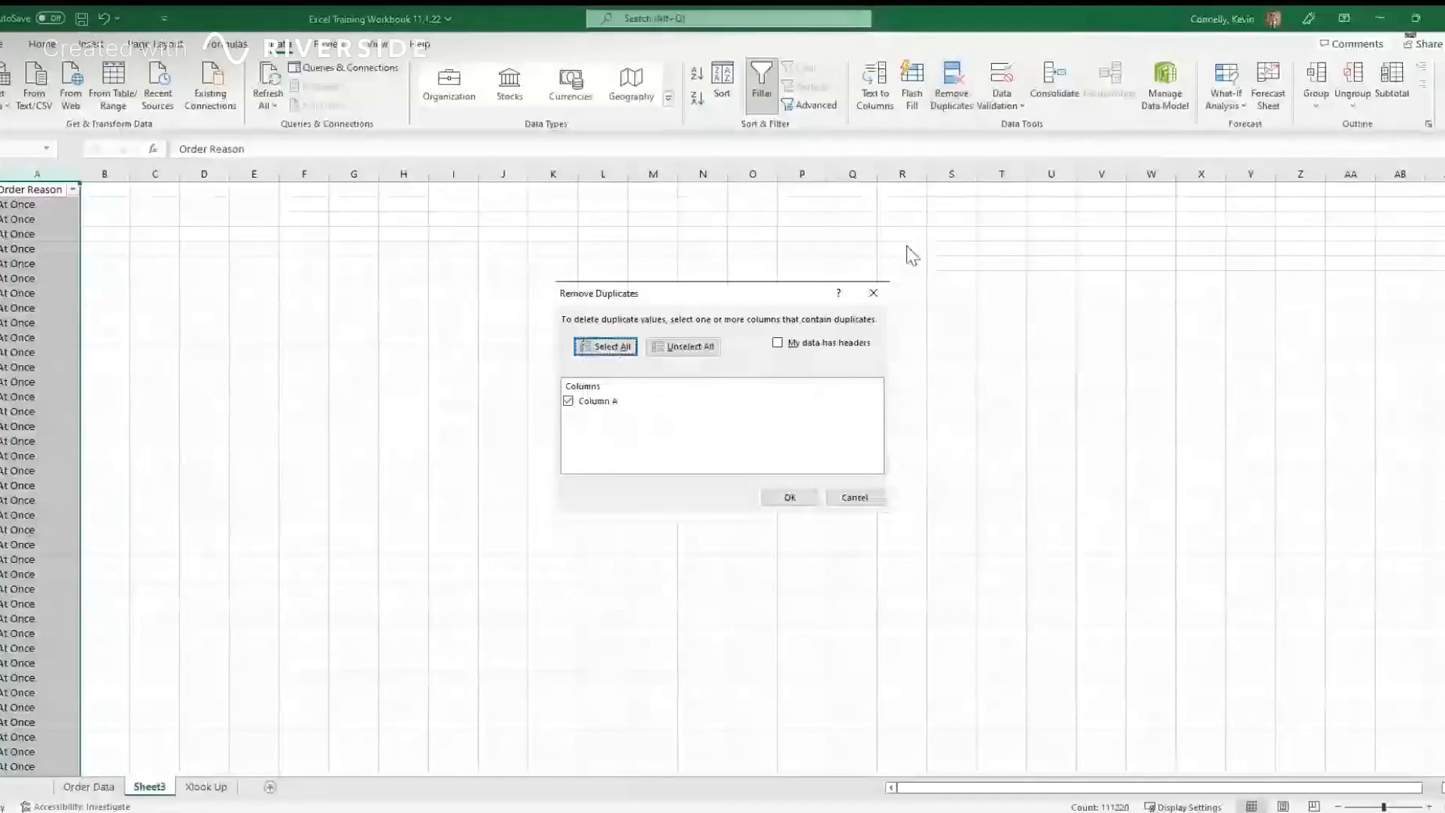
key(Return)
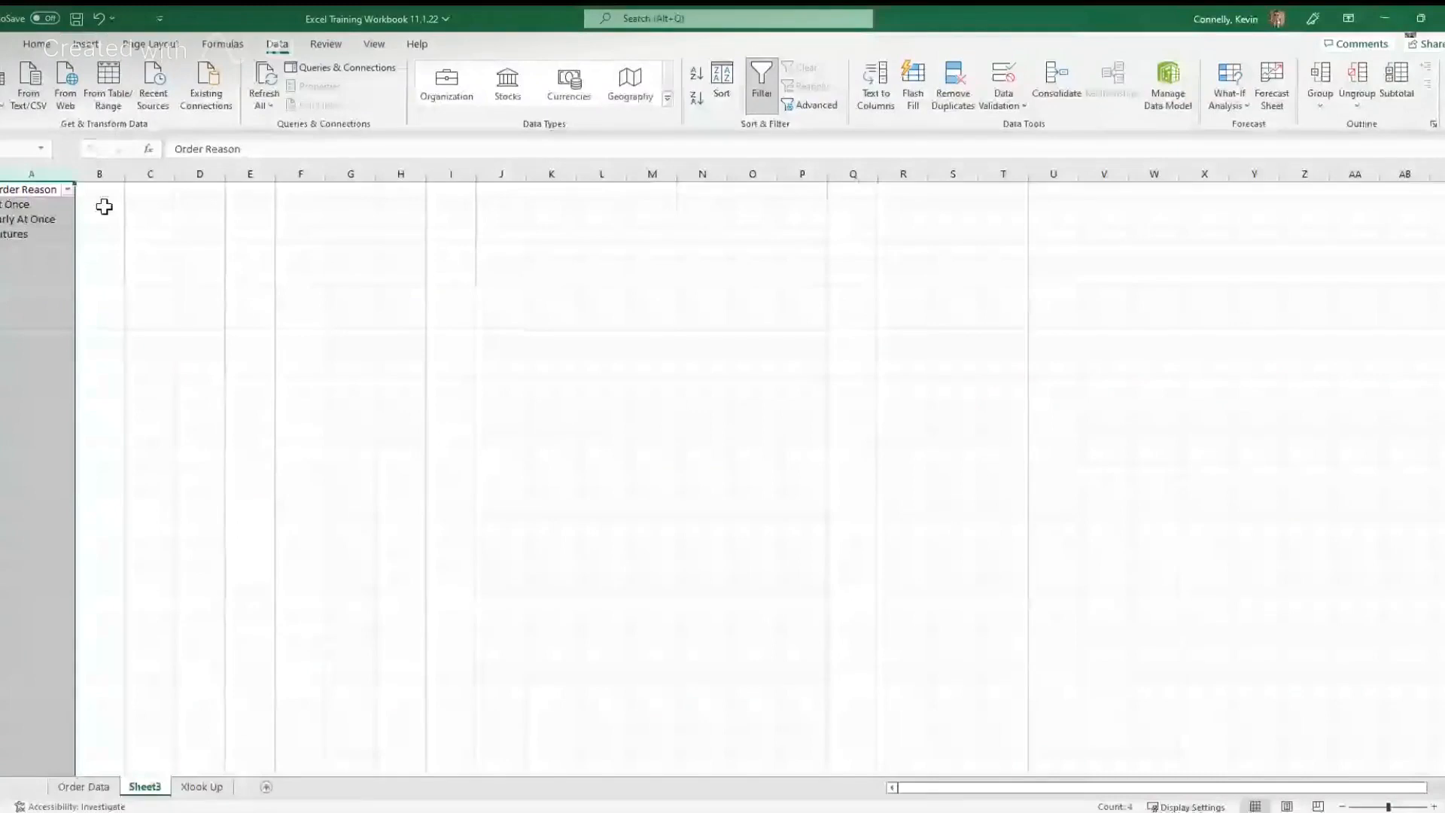
click(104, 206)
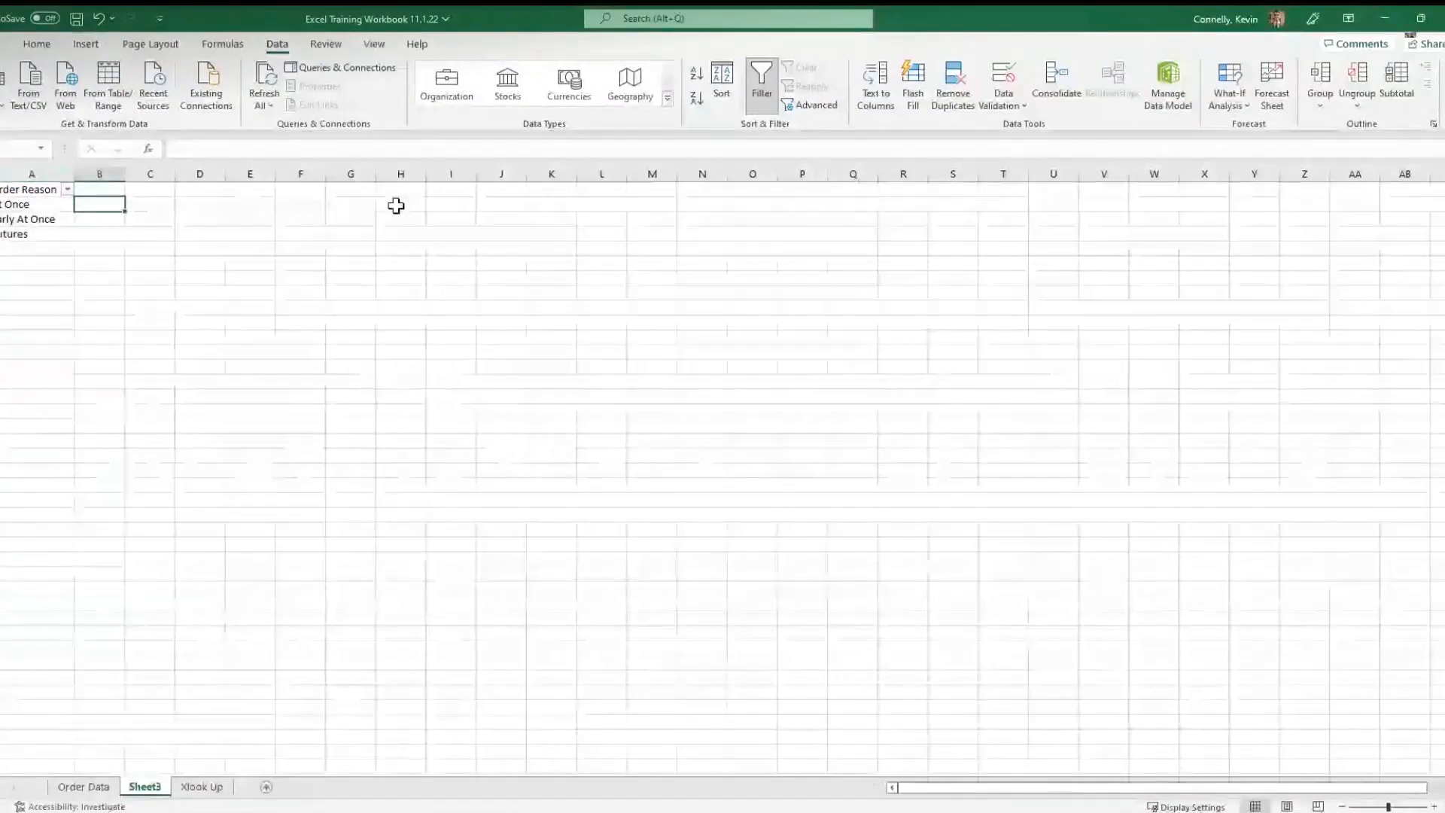
Step: Extract the first letter of each order reason in column B with =LEFT(A2,1), filled from B2 down to B4
text(=)
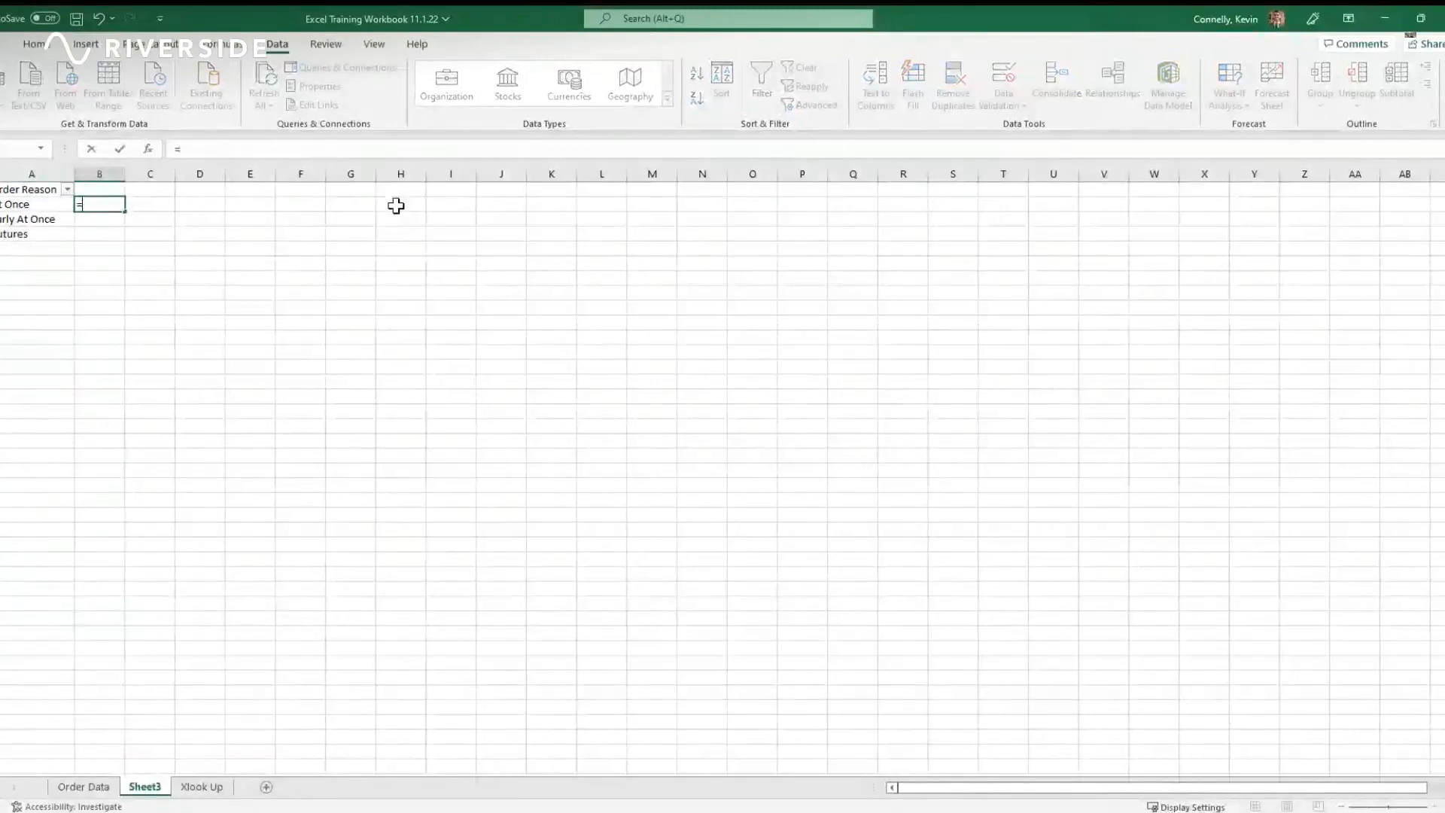
text(left)
key(Tab)
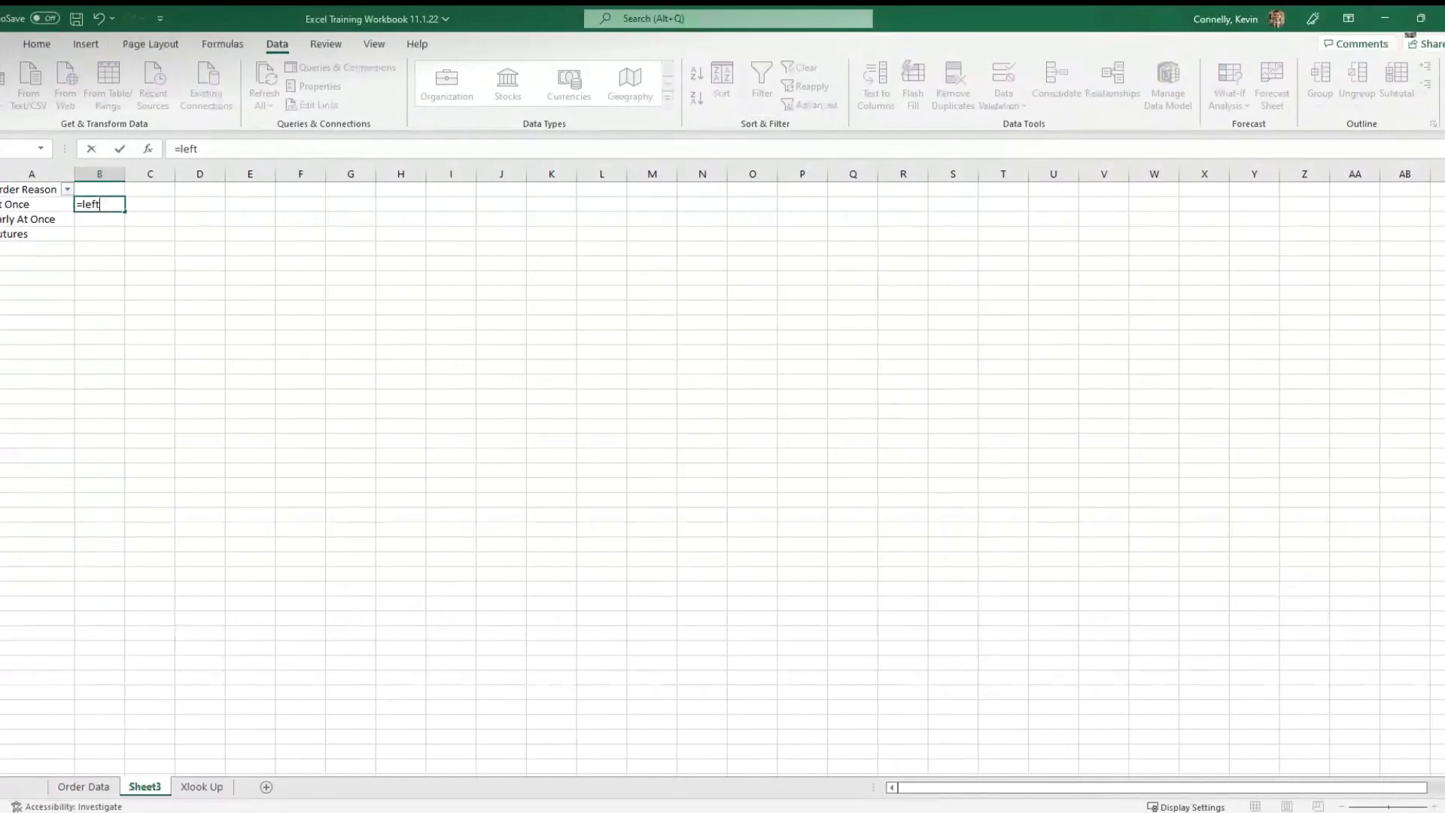
click(23, 207)
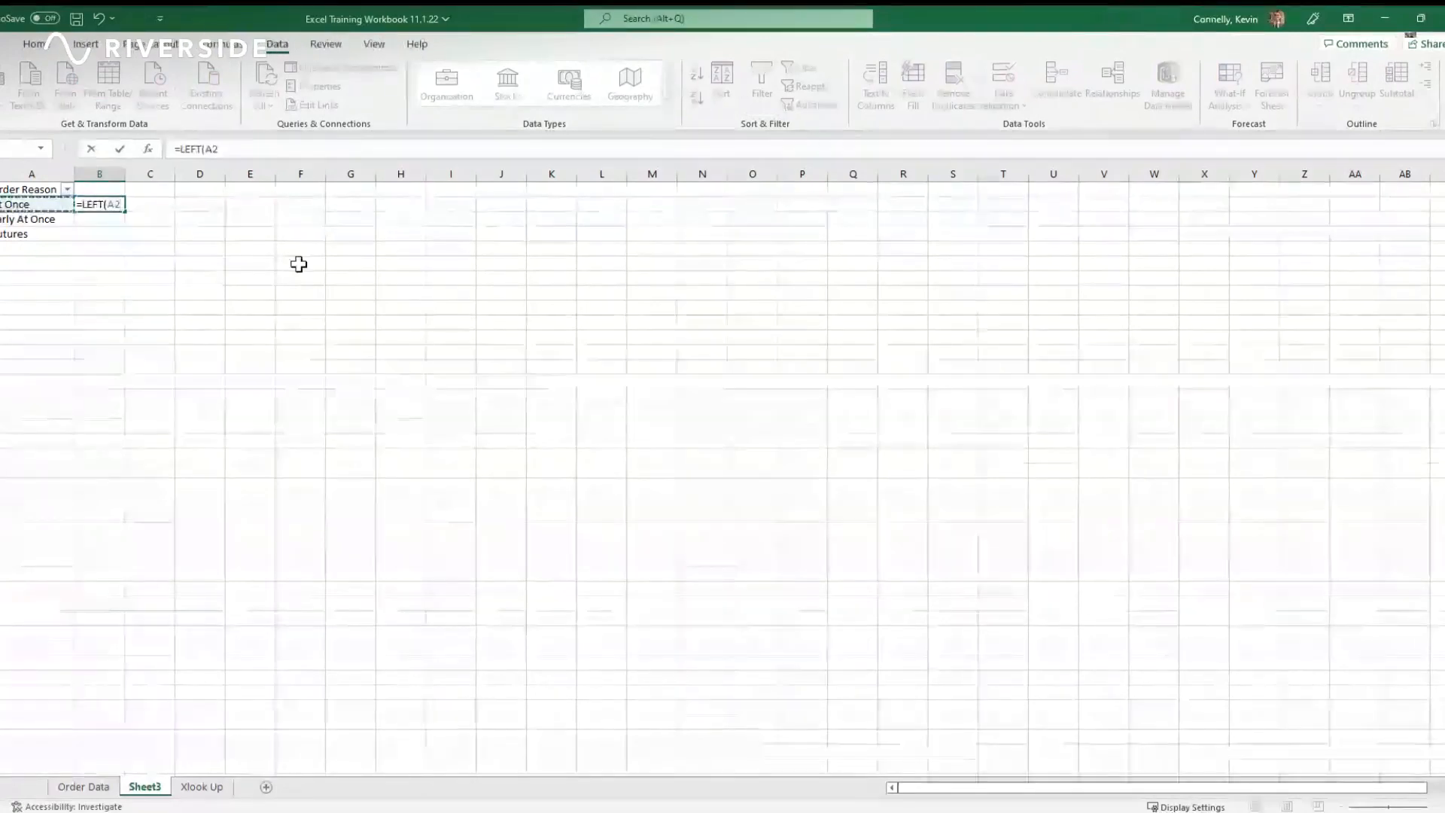
text(,)
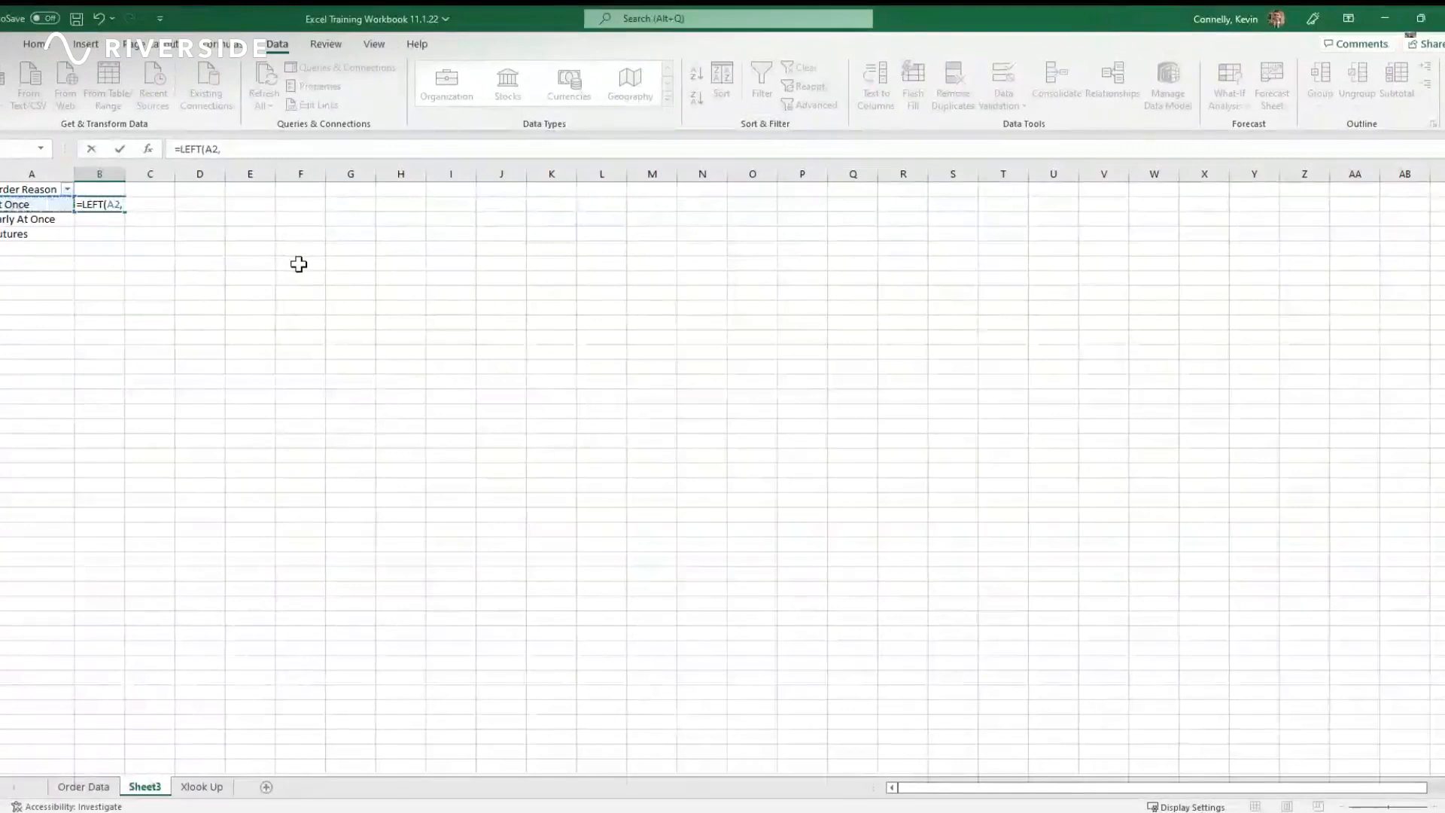
text(1)
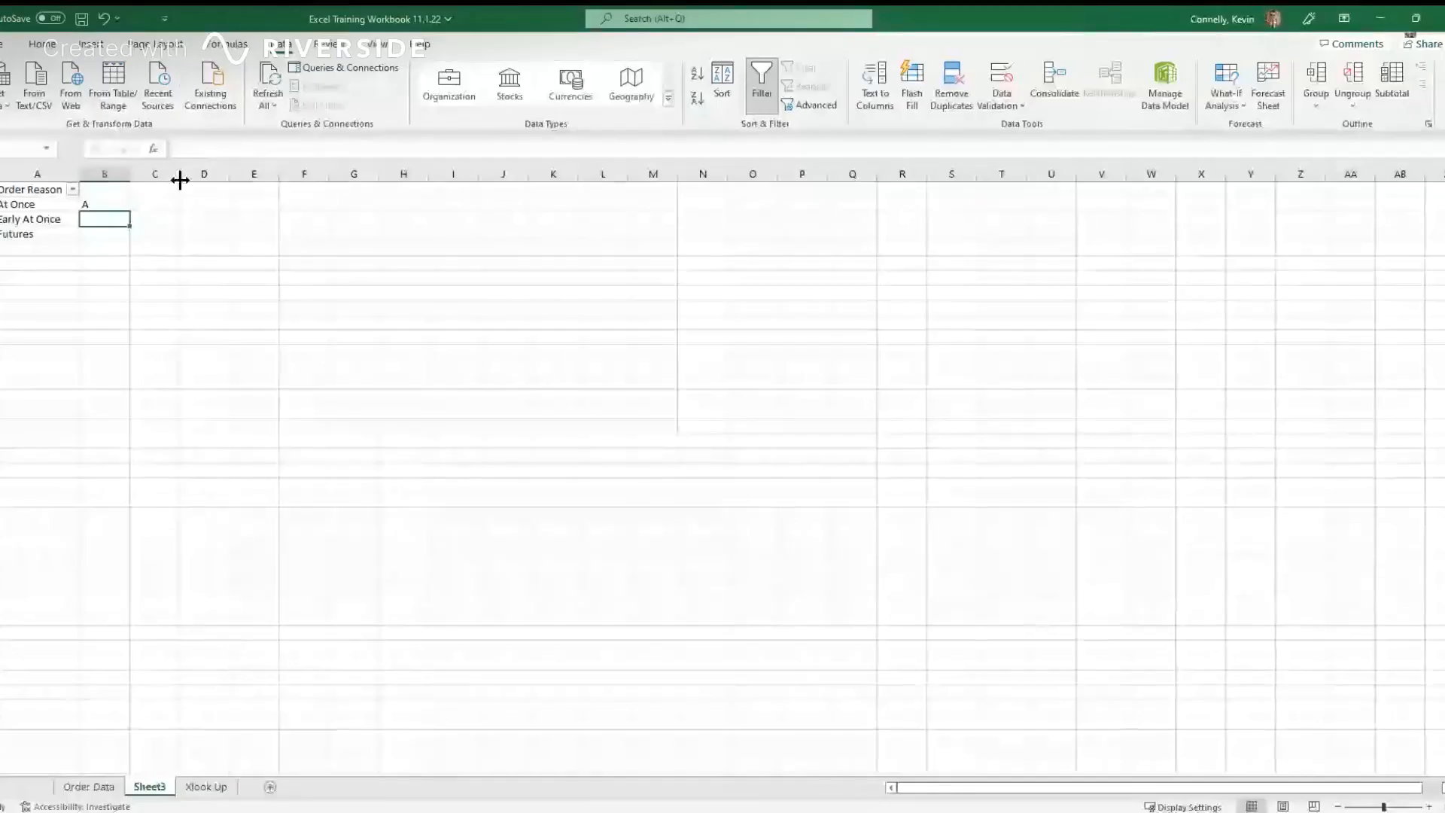
click(127, 207)
drag(130, 209, 132, 234)
click(143, 217)
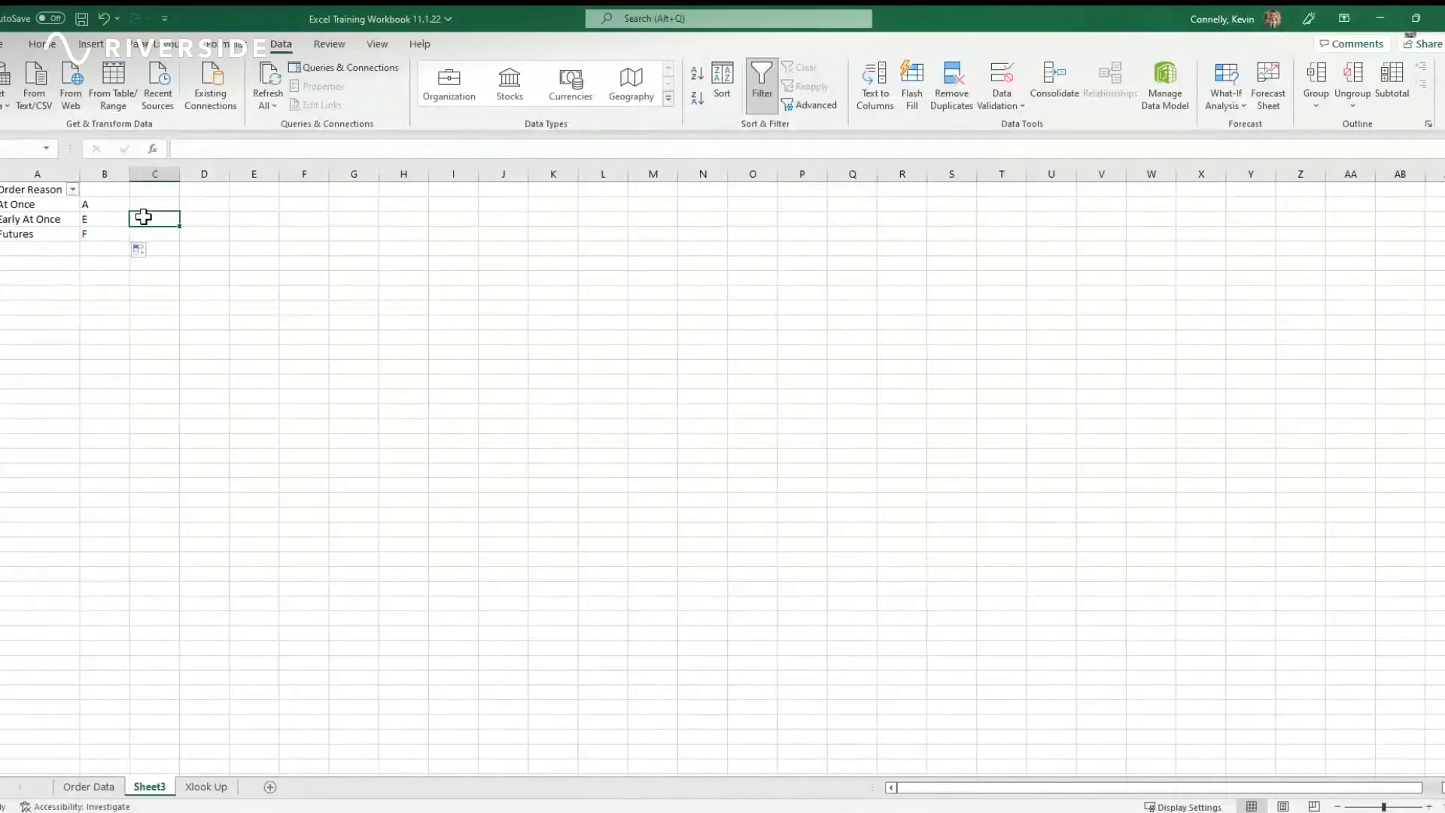
key(Up)
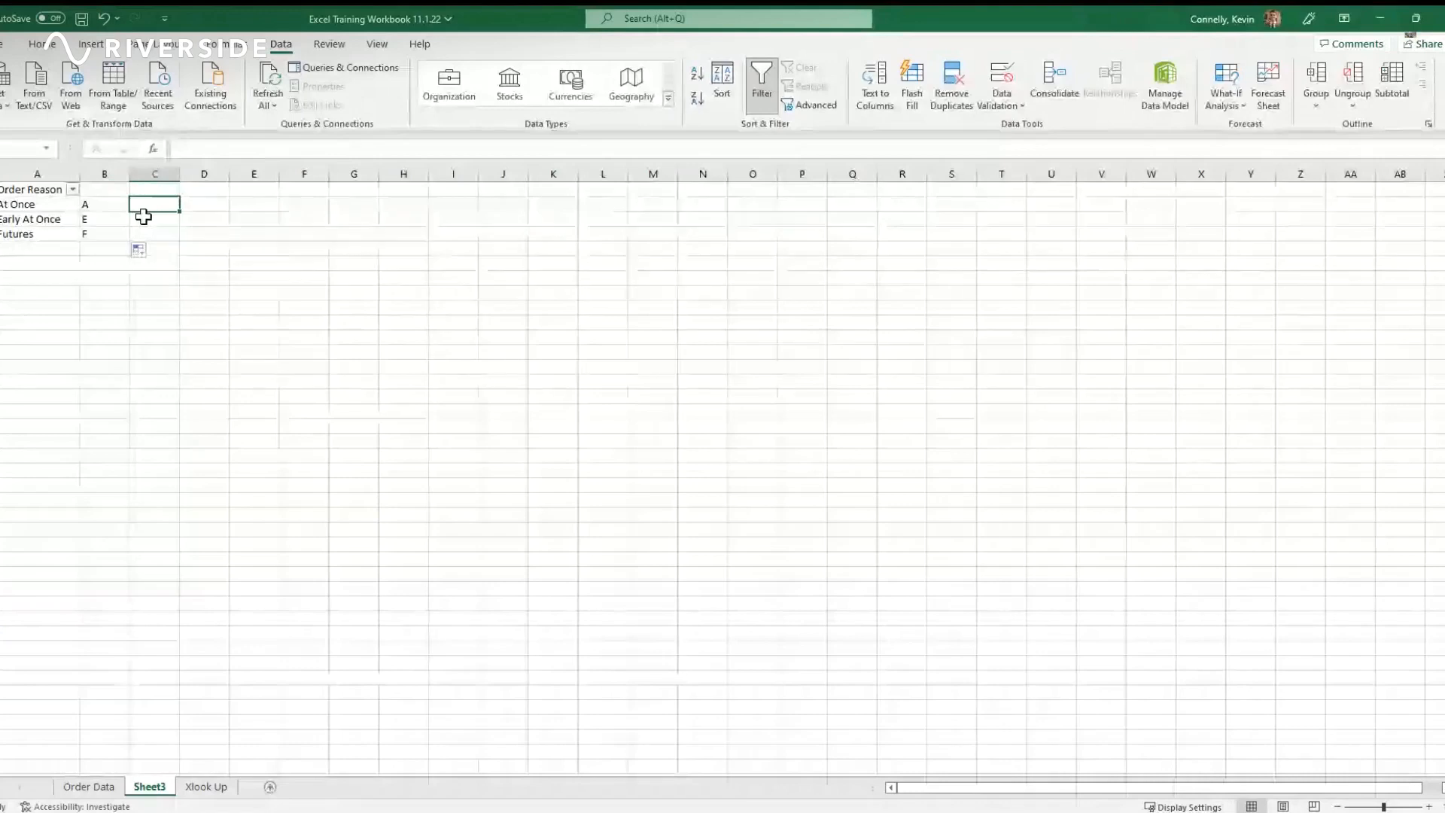
text(1)
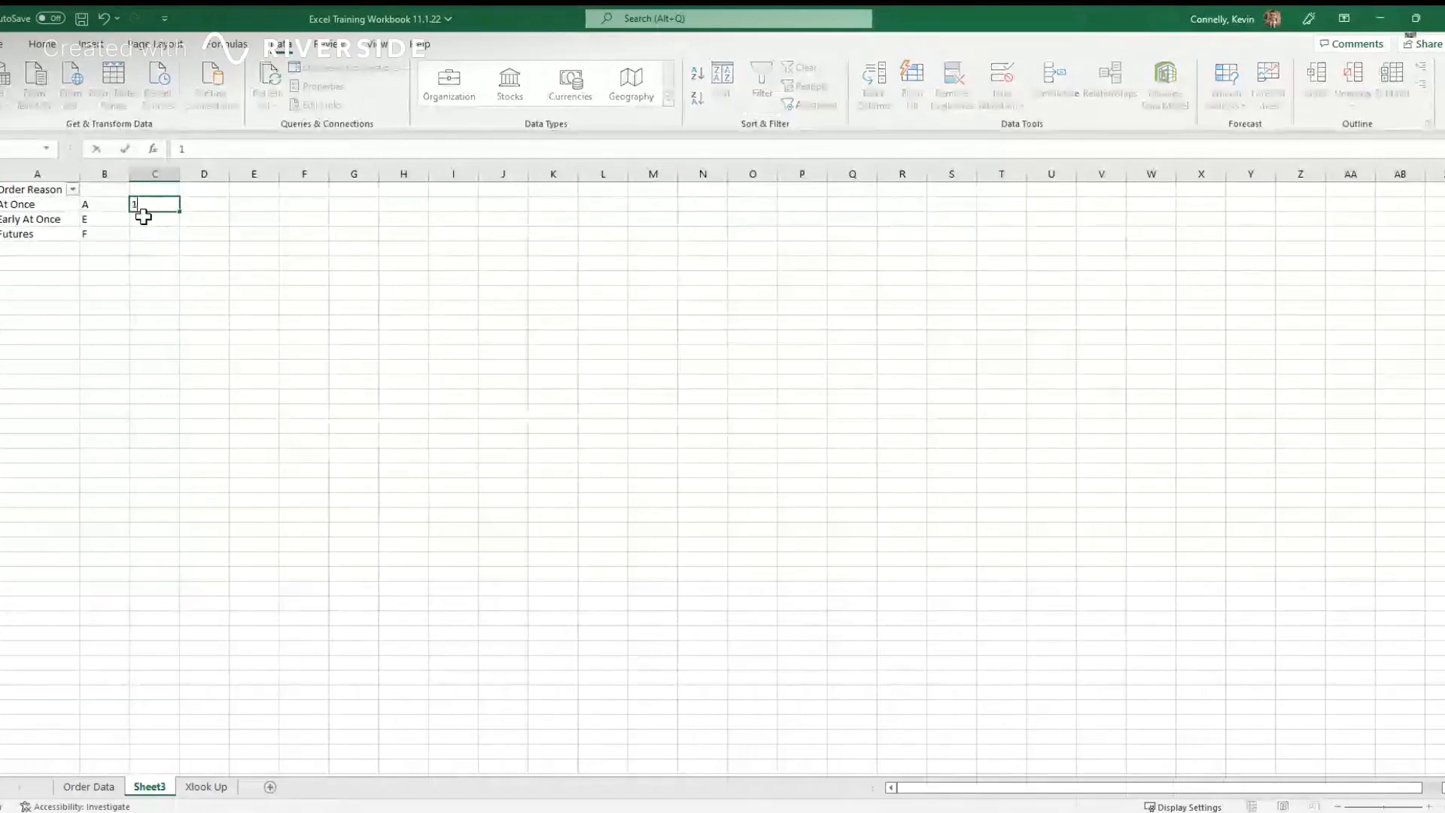
text(234567-)
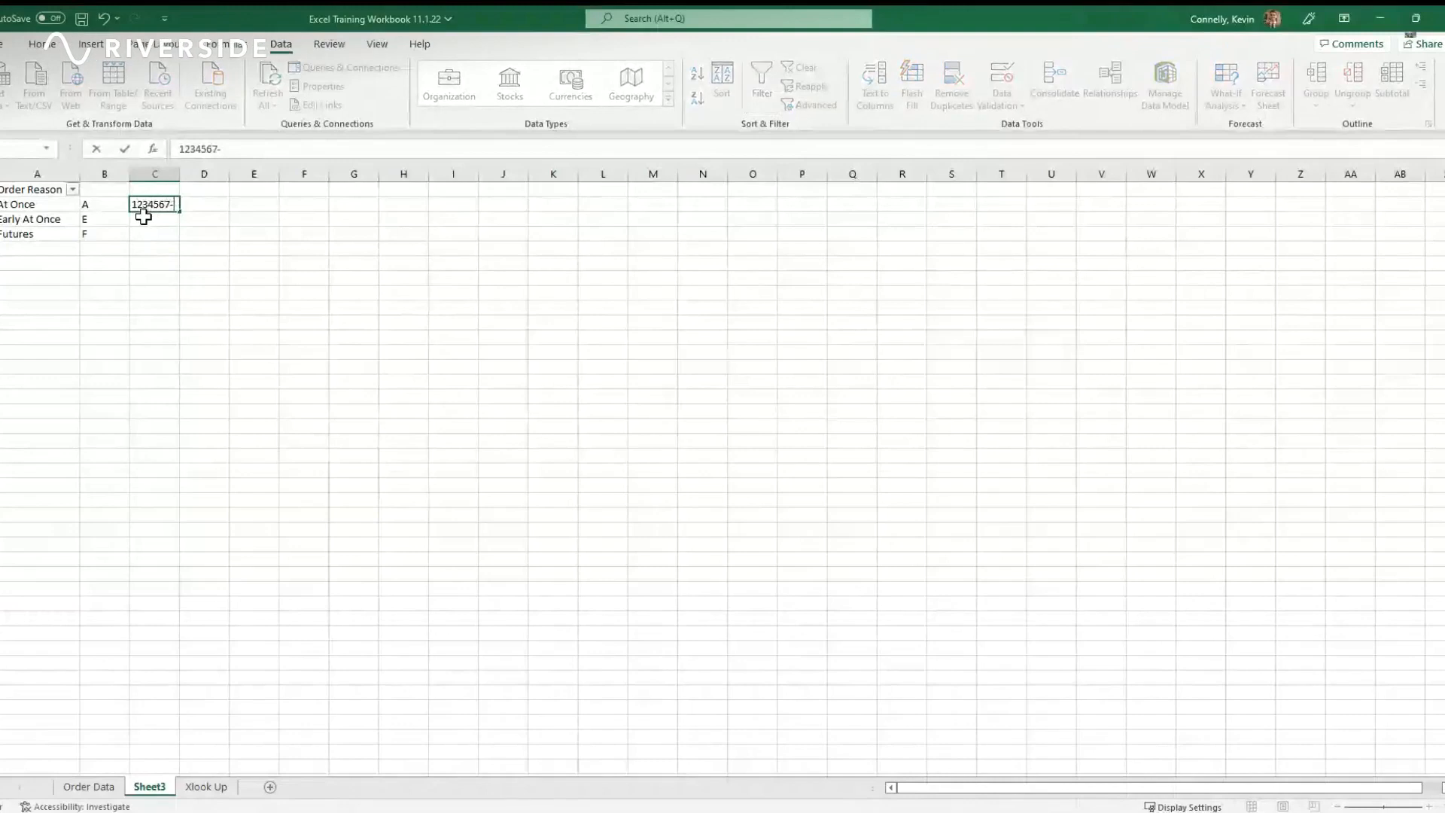
text(891)
key(Return)
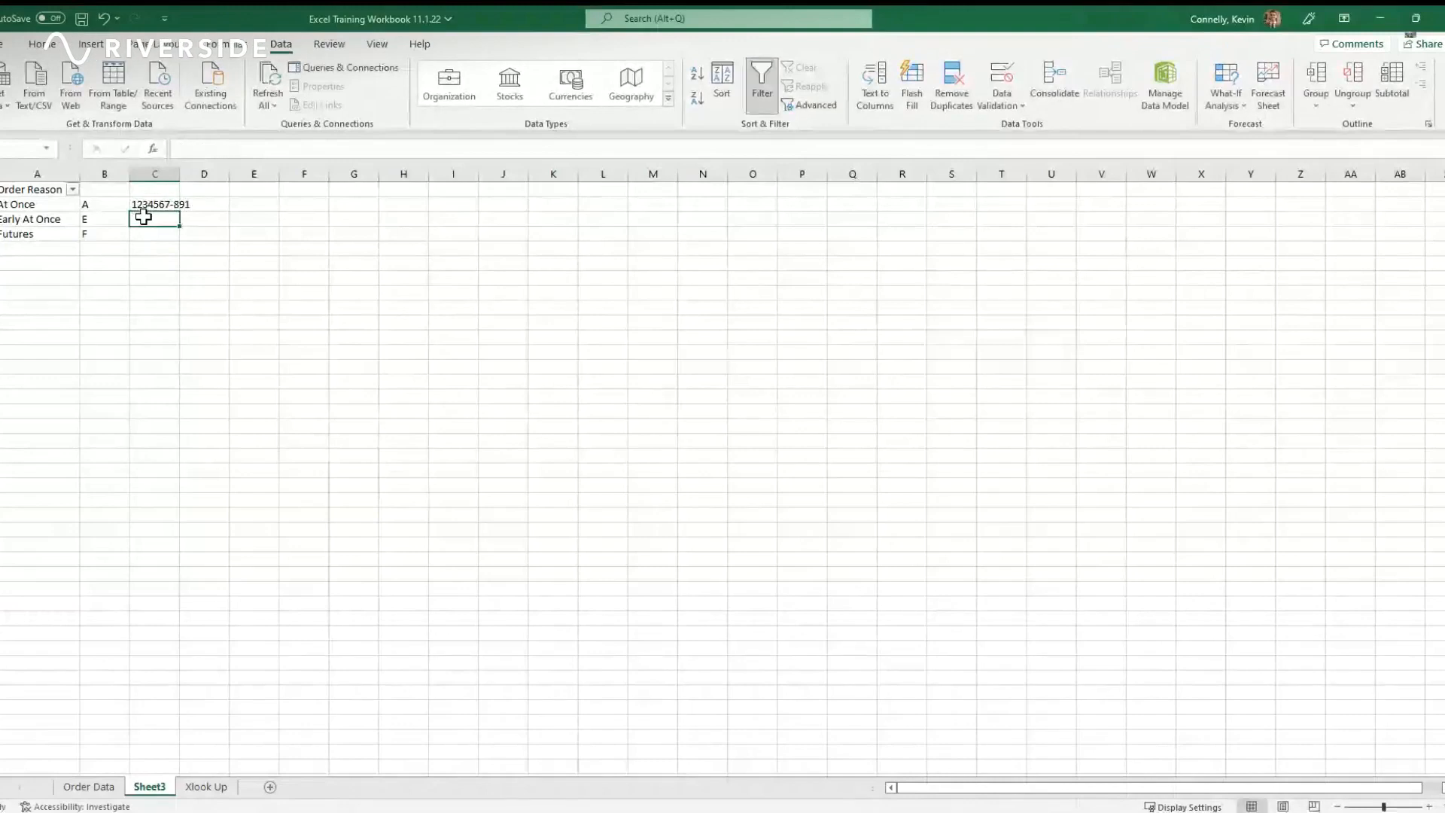
click(154, 204)
double_click(180, 173)
Step: Extract the first seven characters of the article number in D2 with =LEFT(C2,7)
click(218, 204)
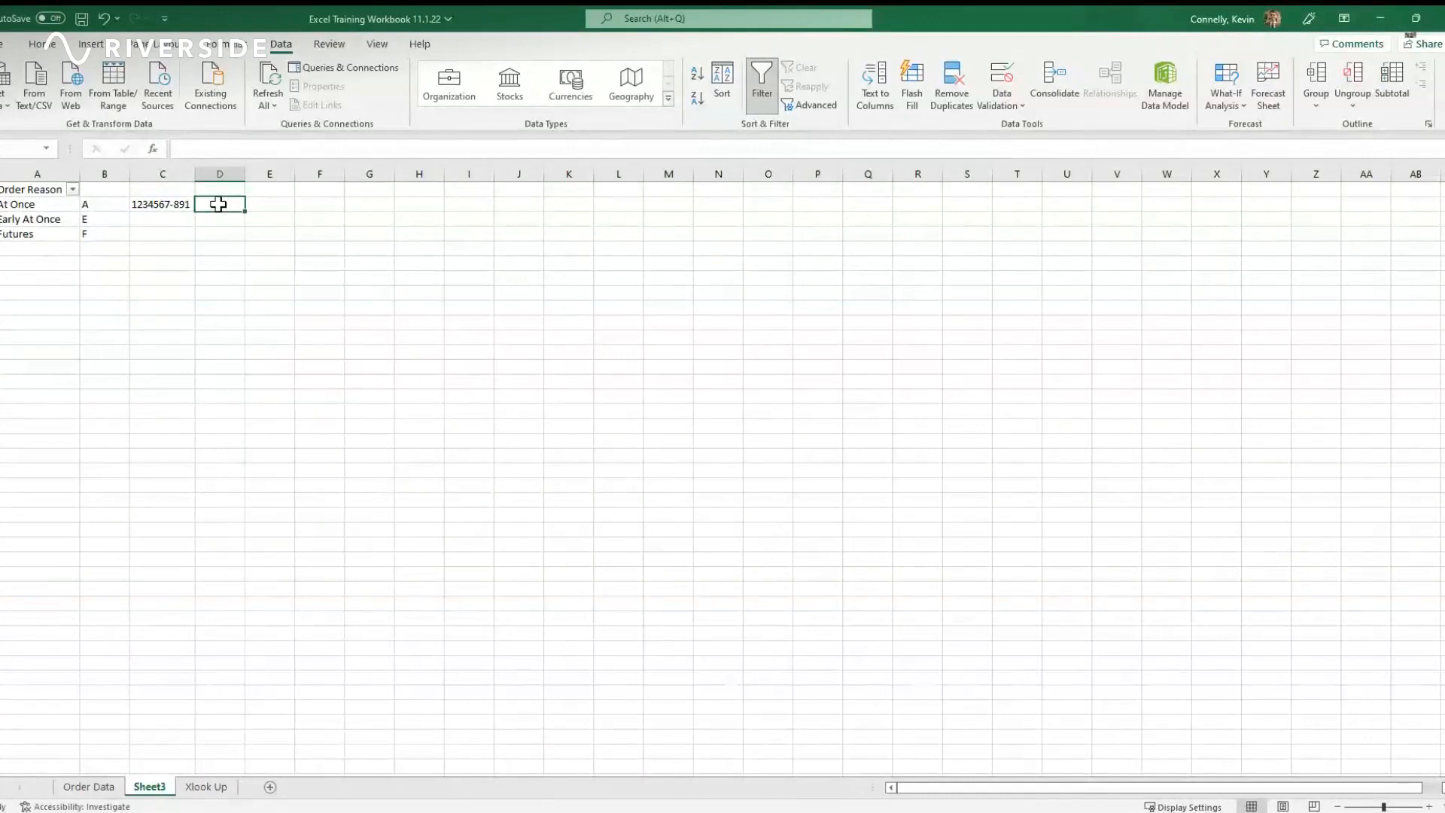
text(=left)
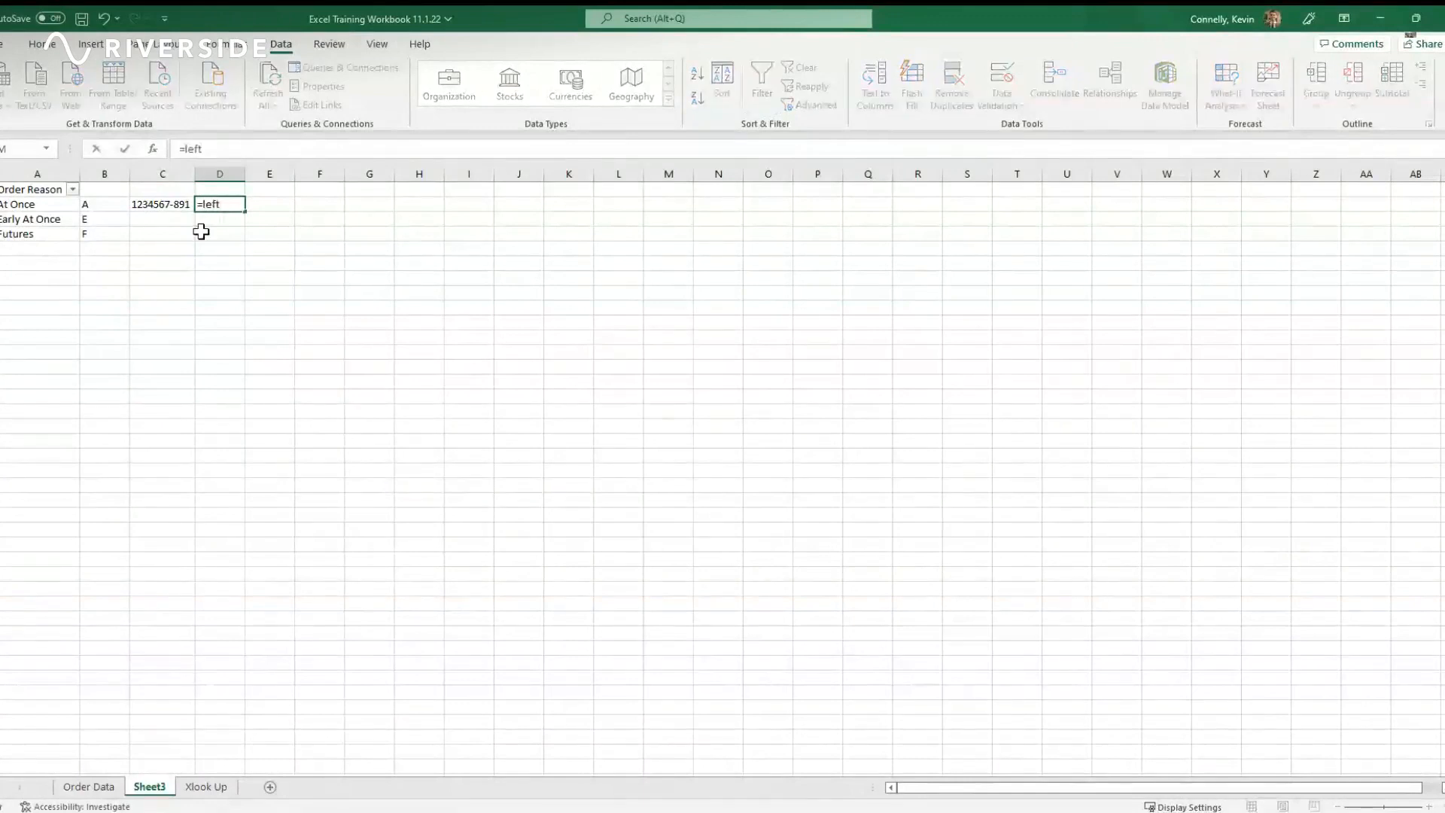
key(Tab)
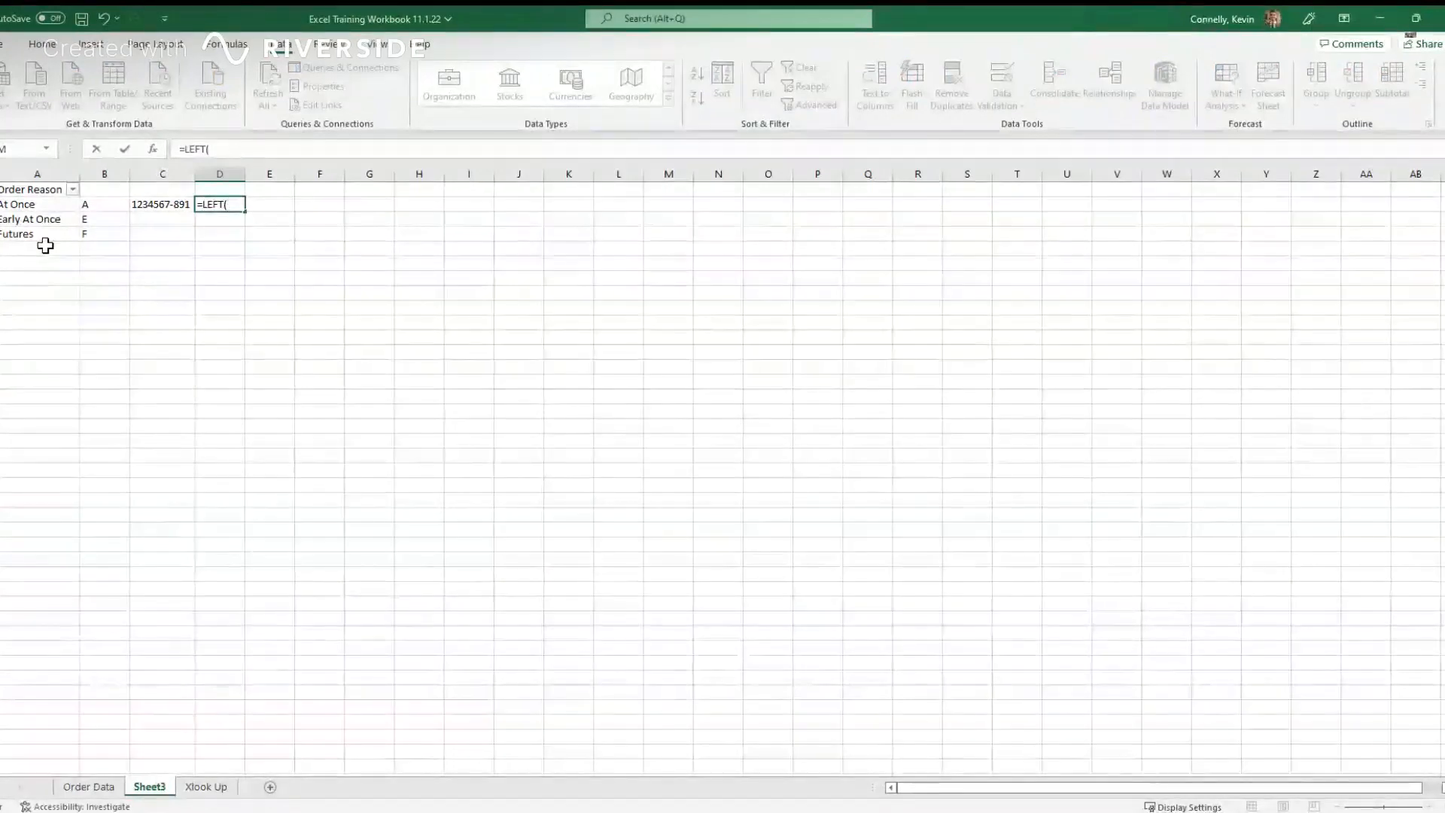
click(165, 205)
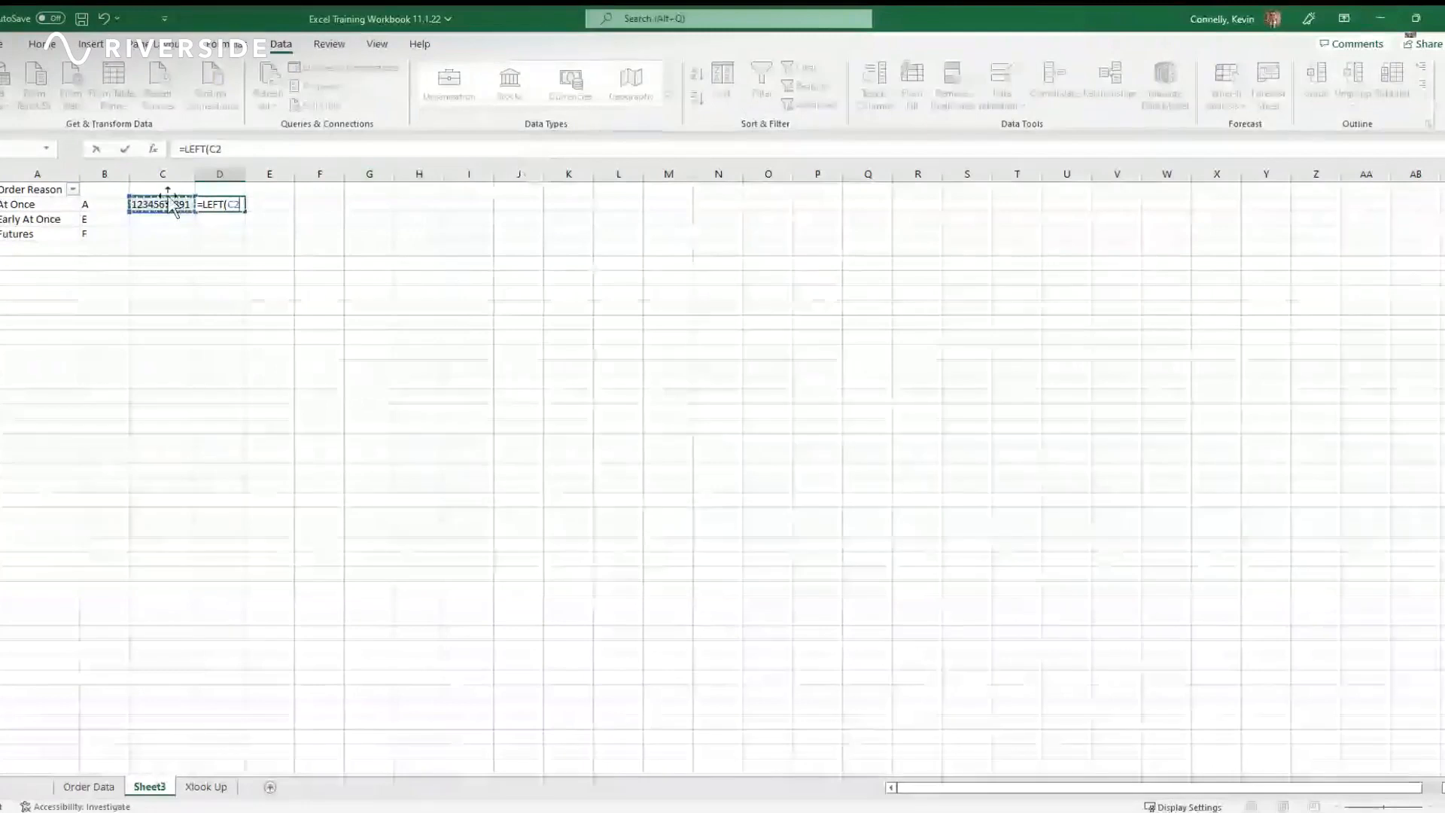
text(,)
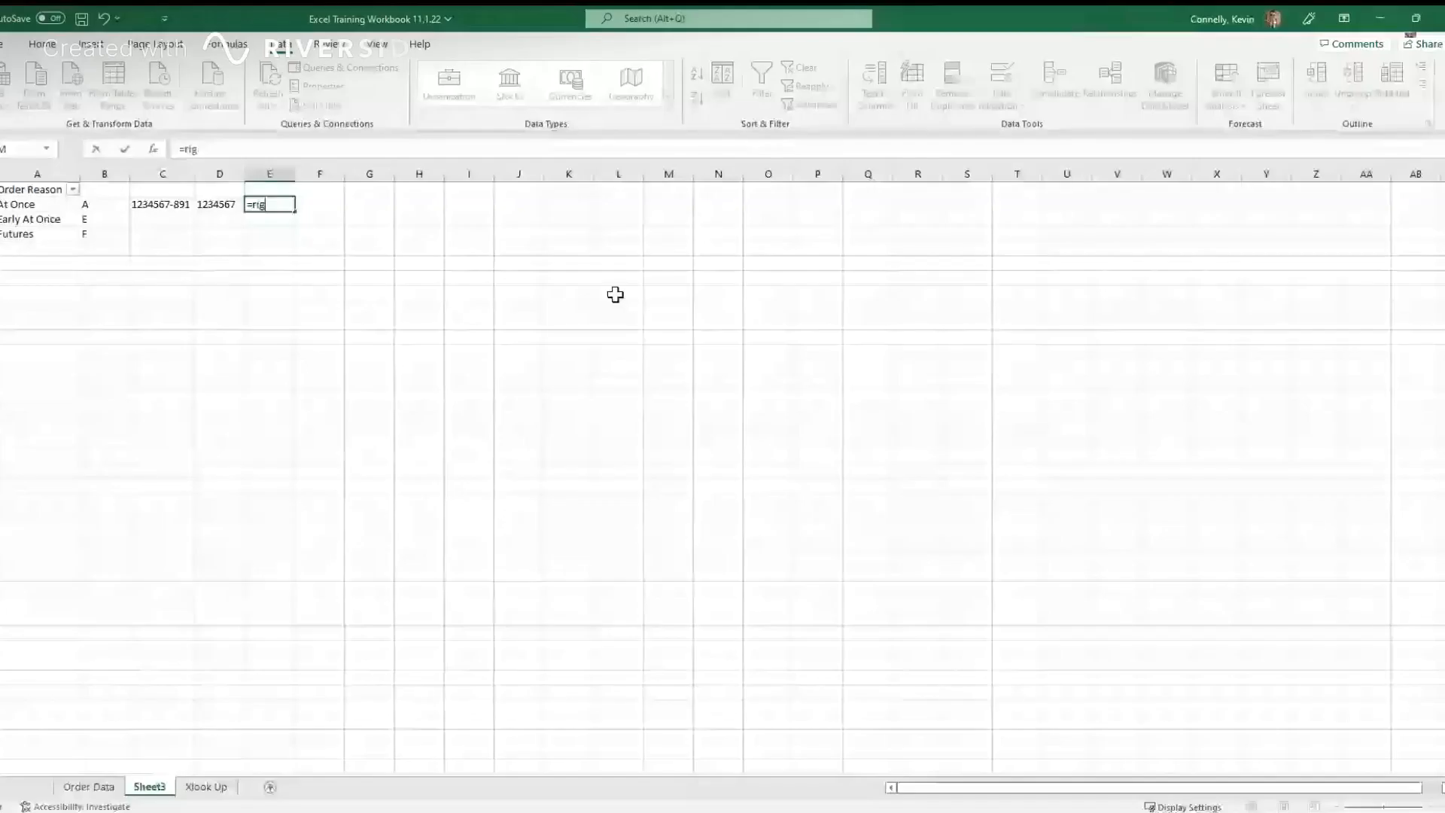
Step: Extract the last three characters of the article number in E2 with =RIGHT(C2,3)
text(ht)
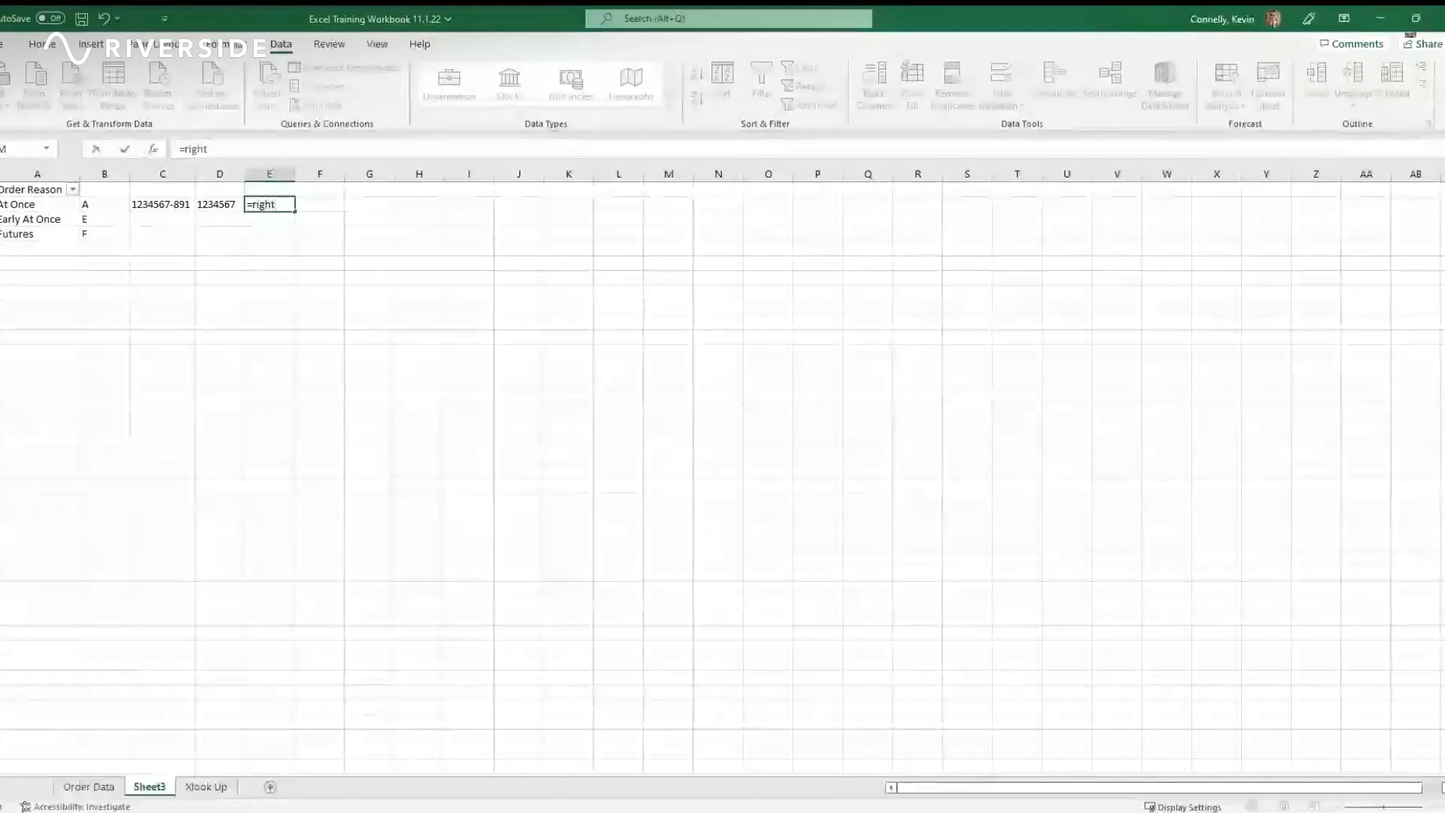
text(()
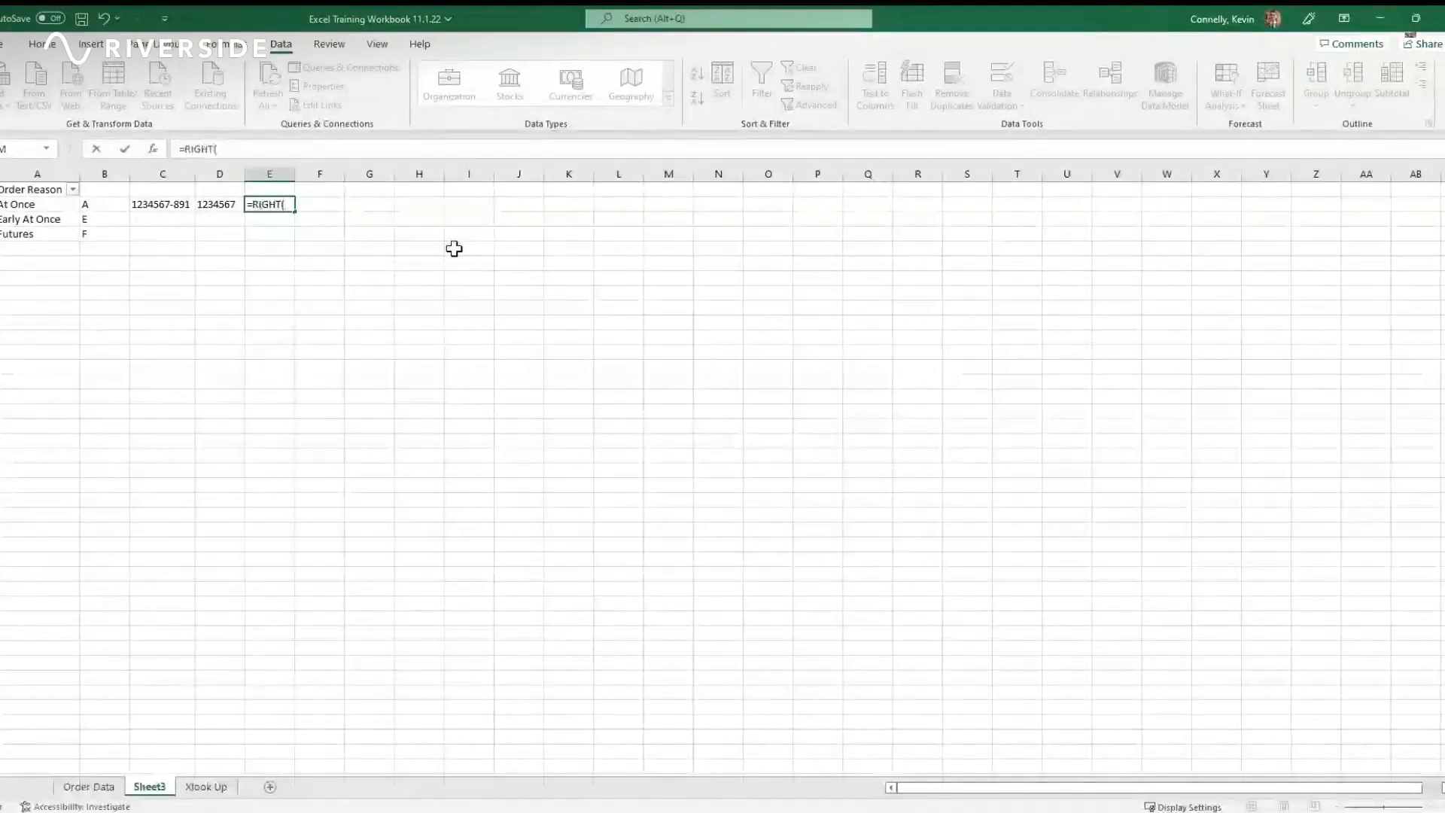
click(181, 204)
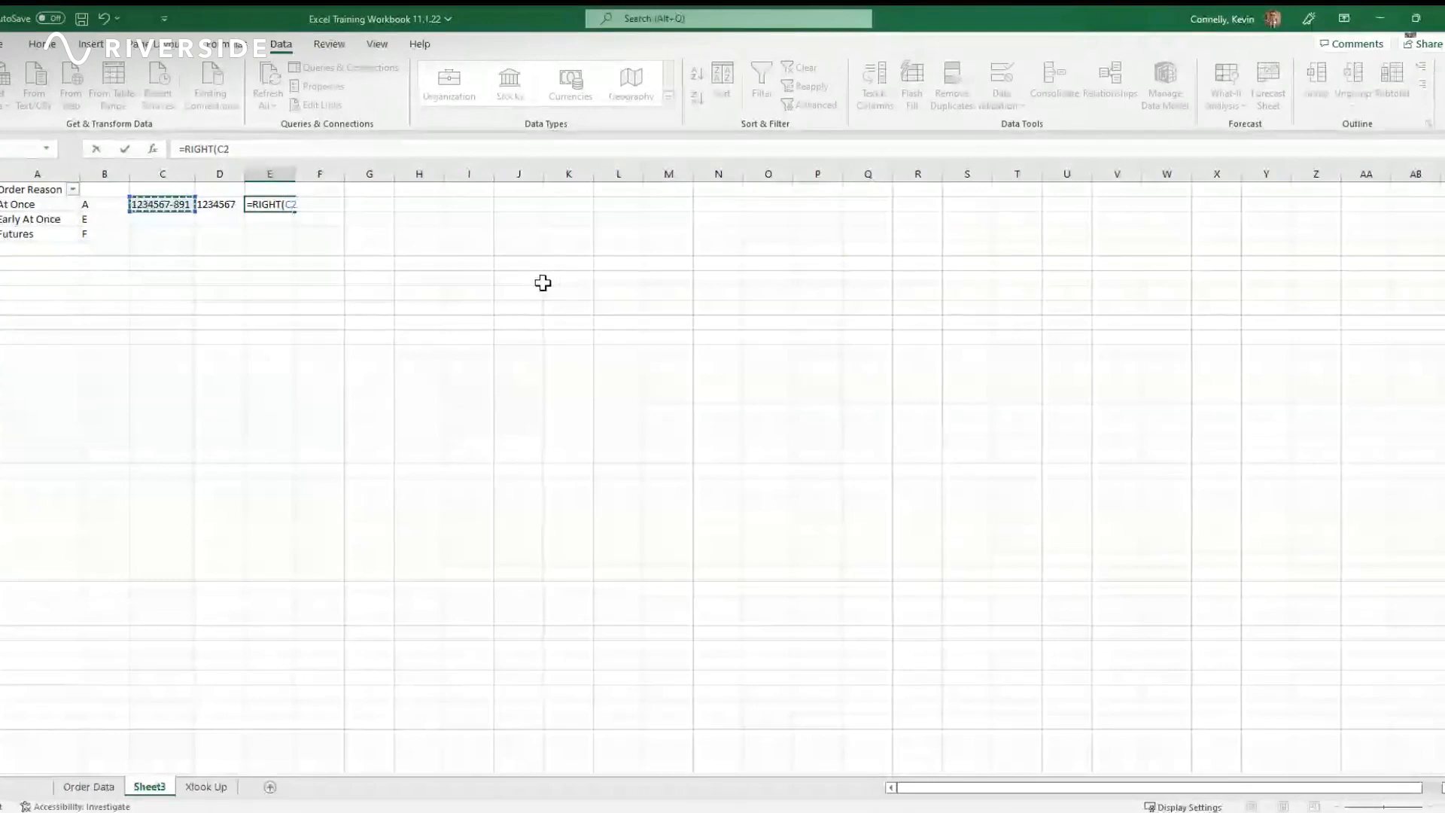
text(,3)
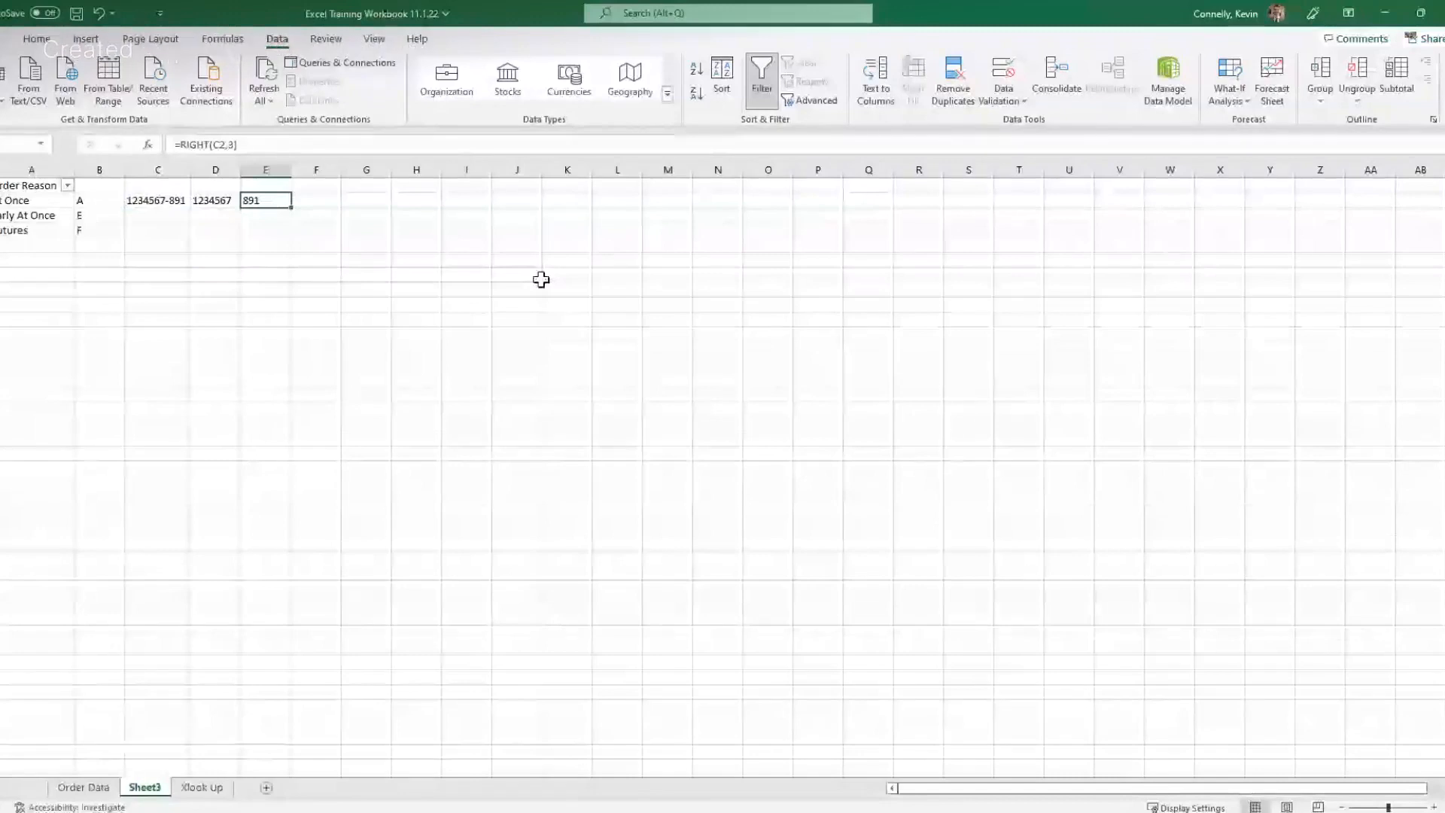
Step: Add the headers Article, Style, Color Code and Dash in cells C1 to F1
key(Right)
key(Left)
key(Left)
key(Left)
key(Up)
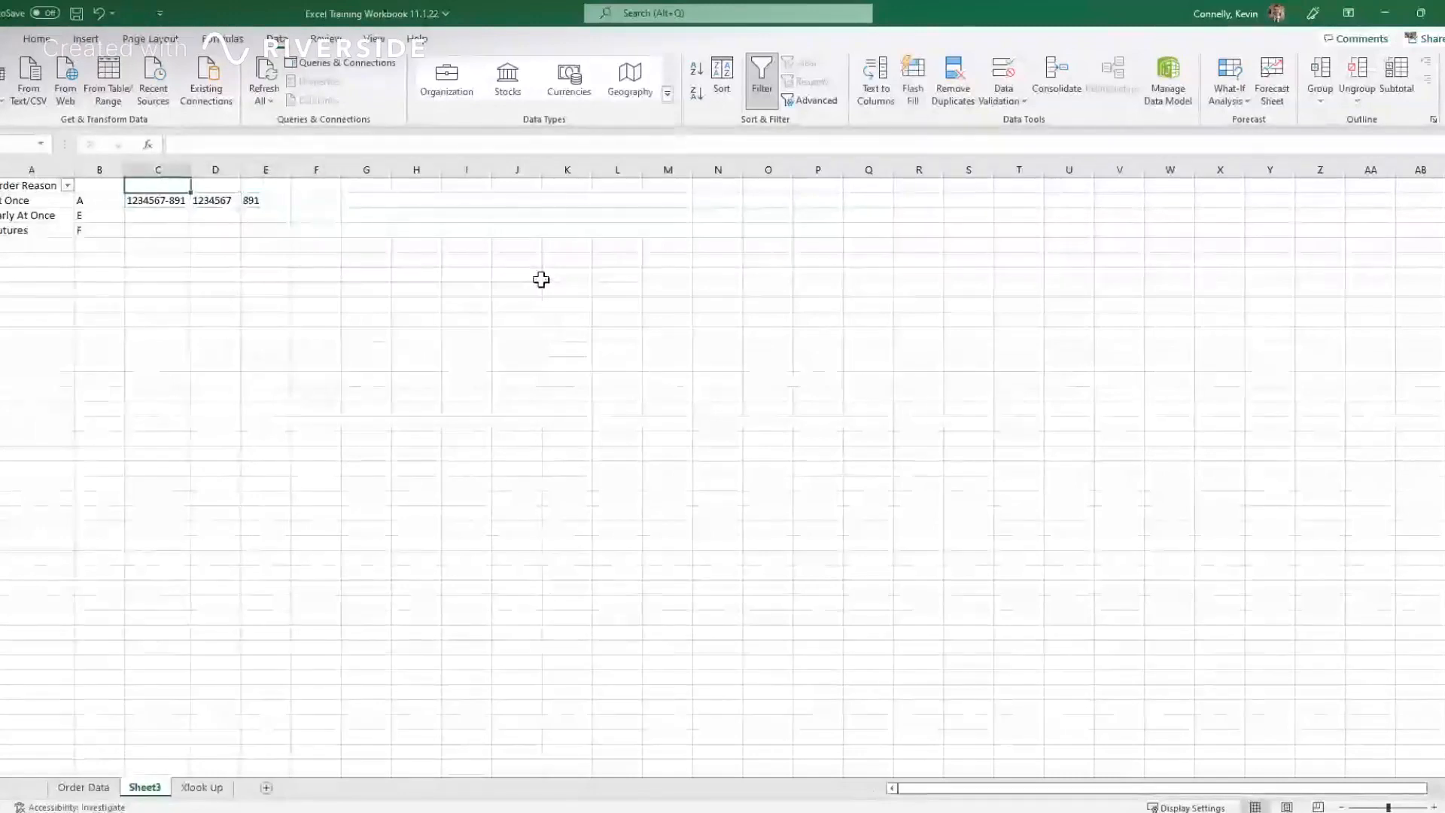
text(Article)
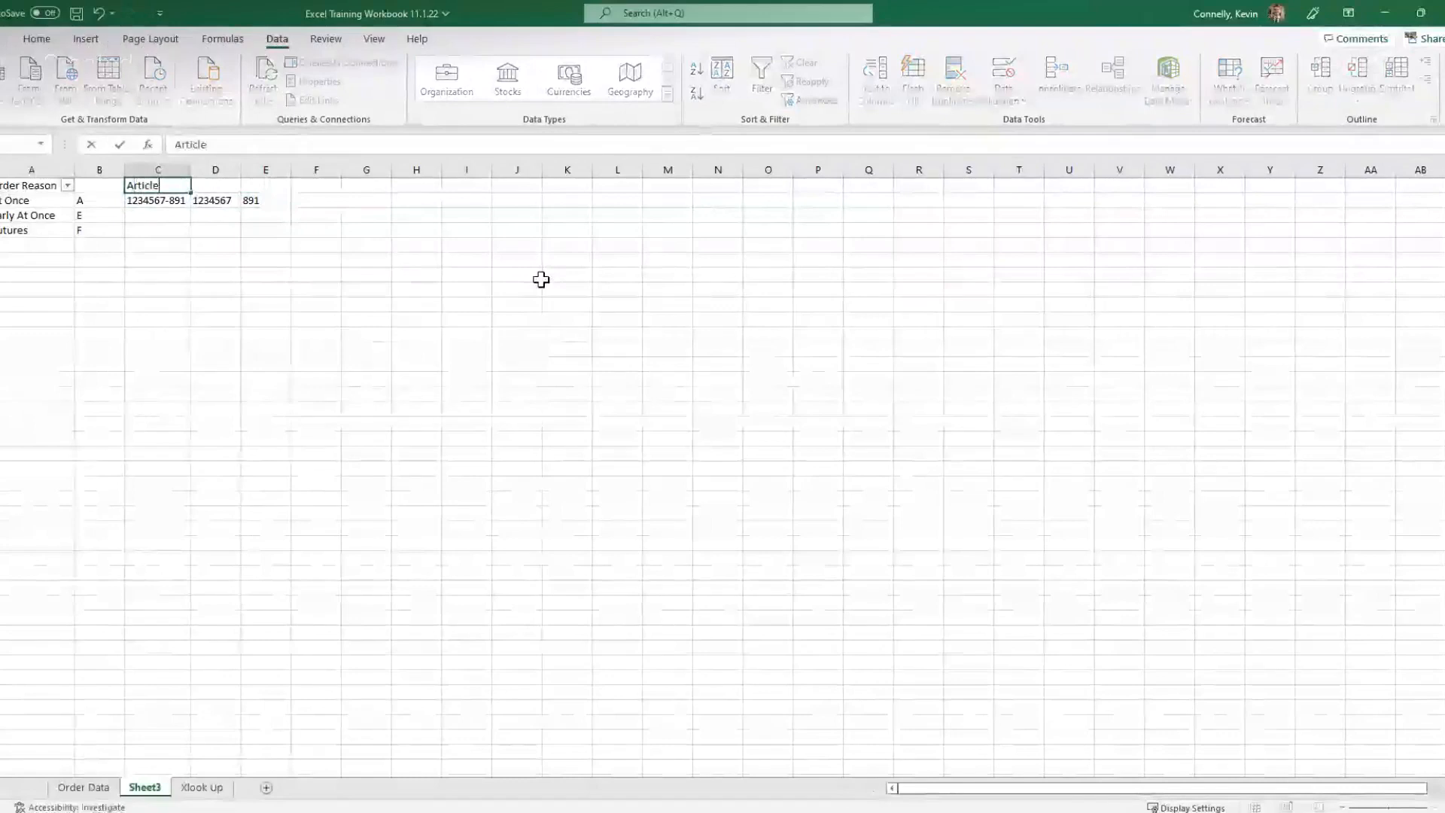
key(Tab)
text(Style)
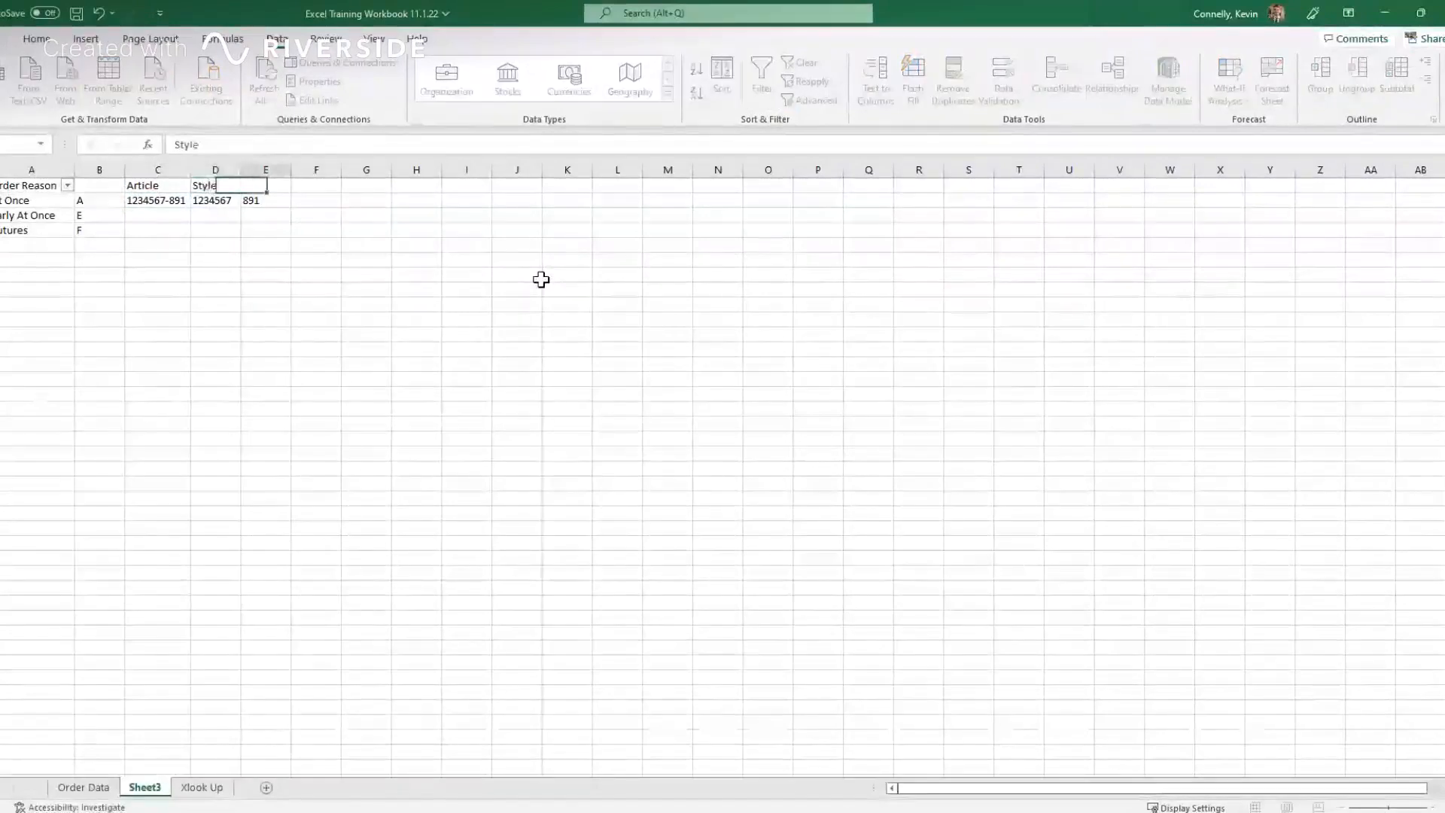
key(Tab)
text(Color Code)
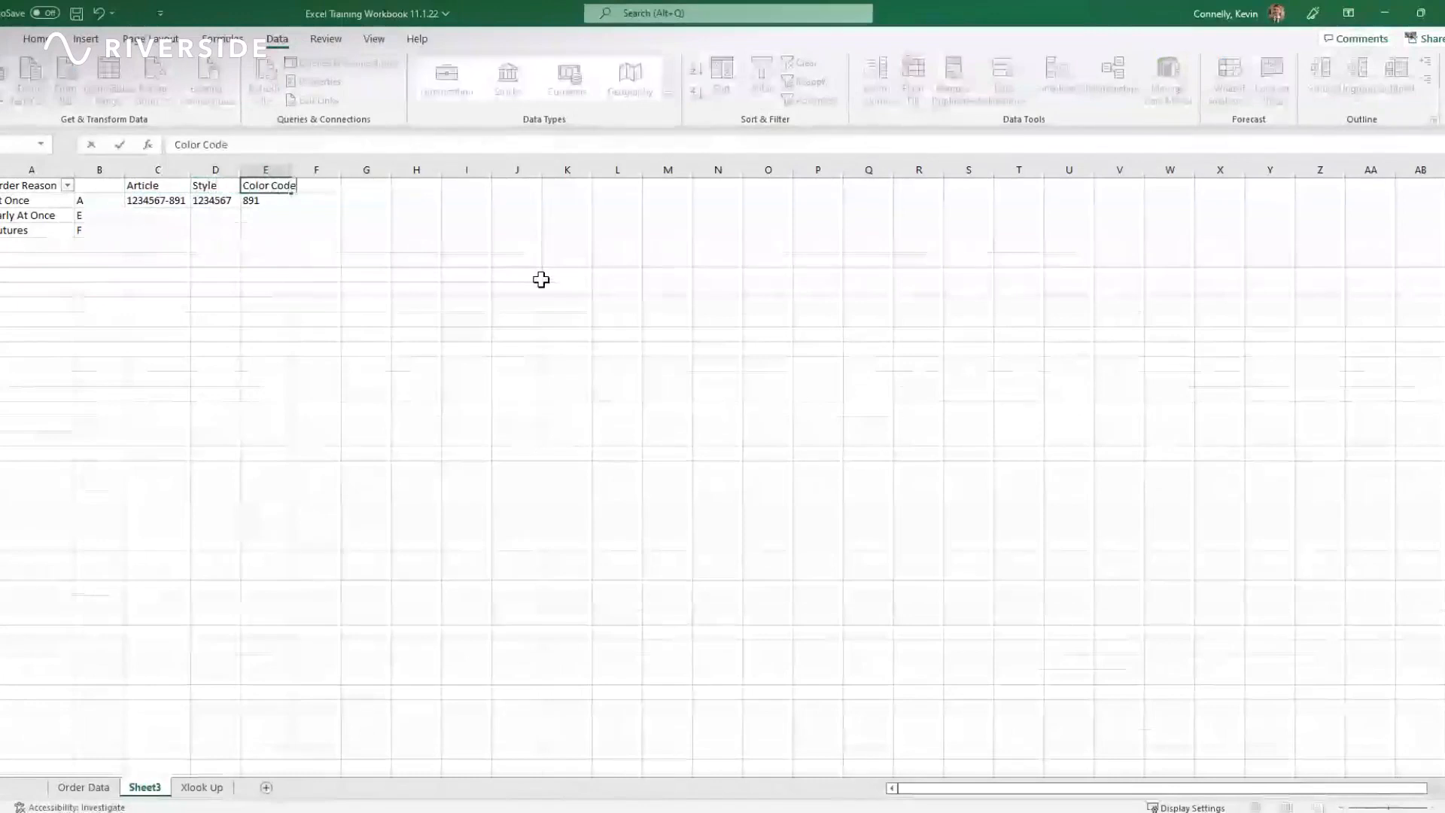
key(Tab)
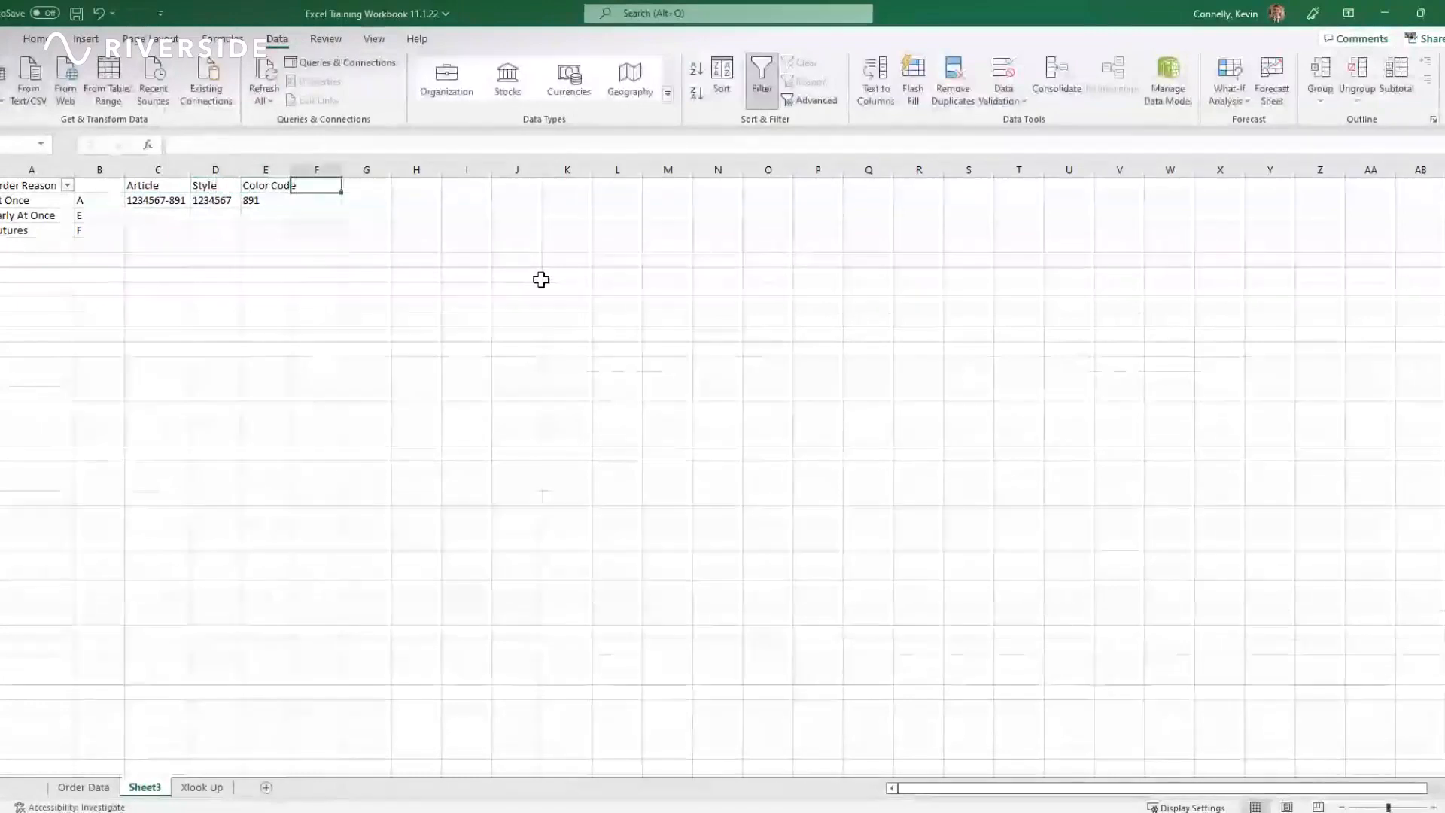
text(Dash)
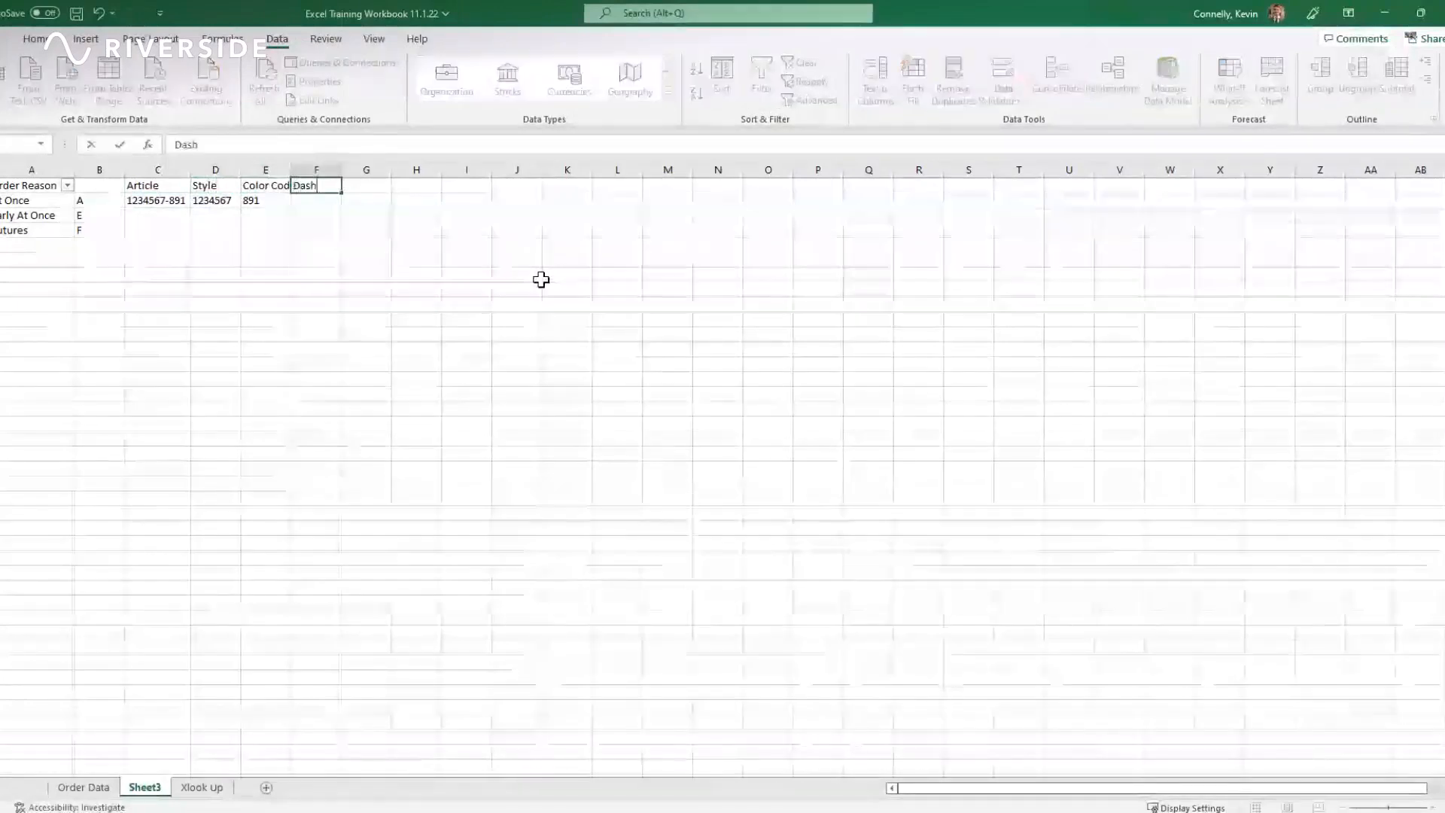
key(Return)
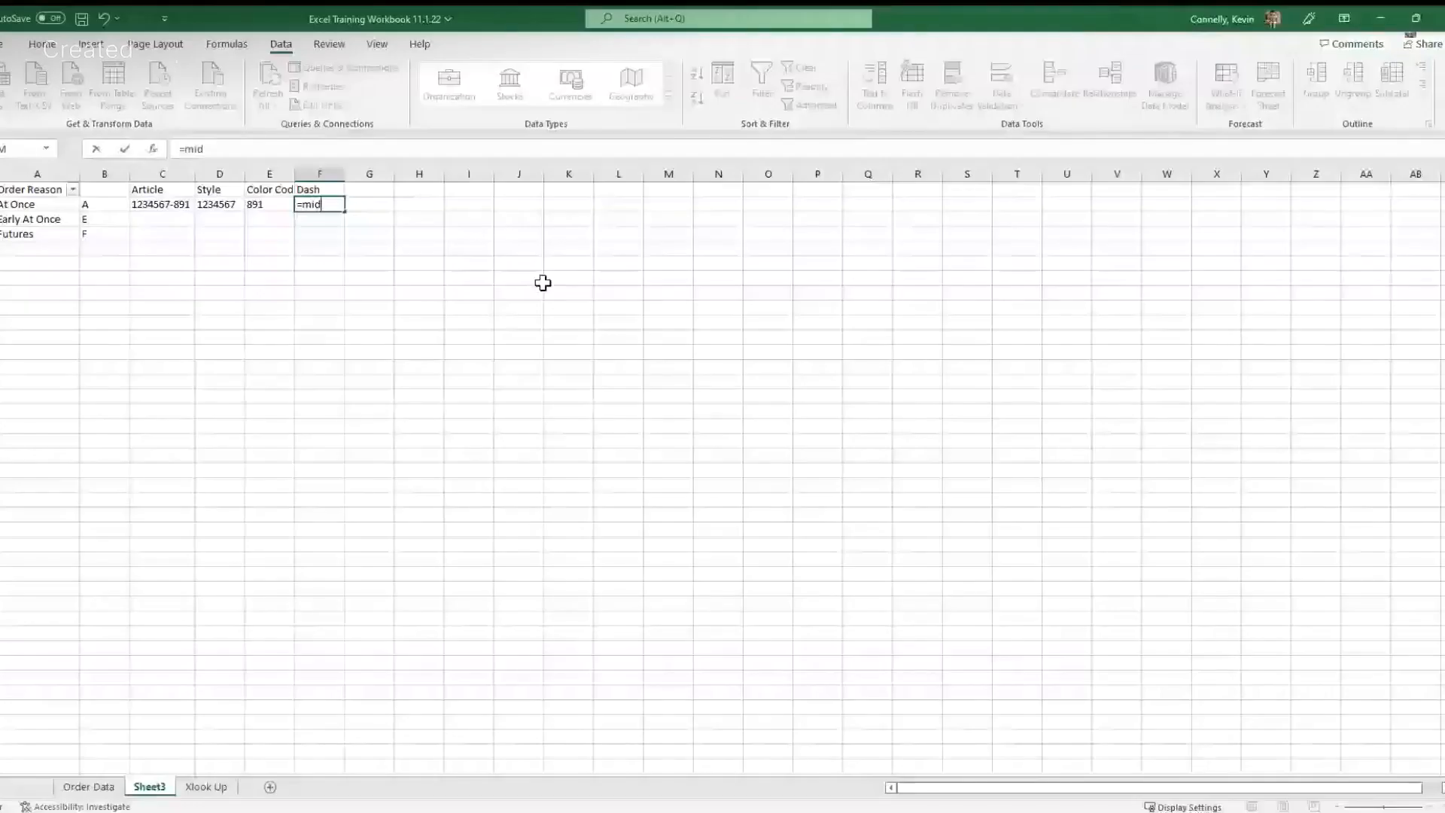
Step: Extract the dash from the article number in F2 with =MID(C2,8,1)
key(Tab)
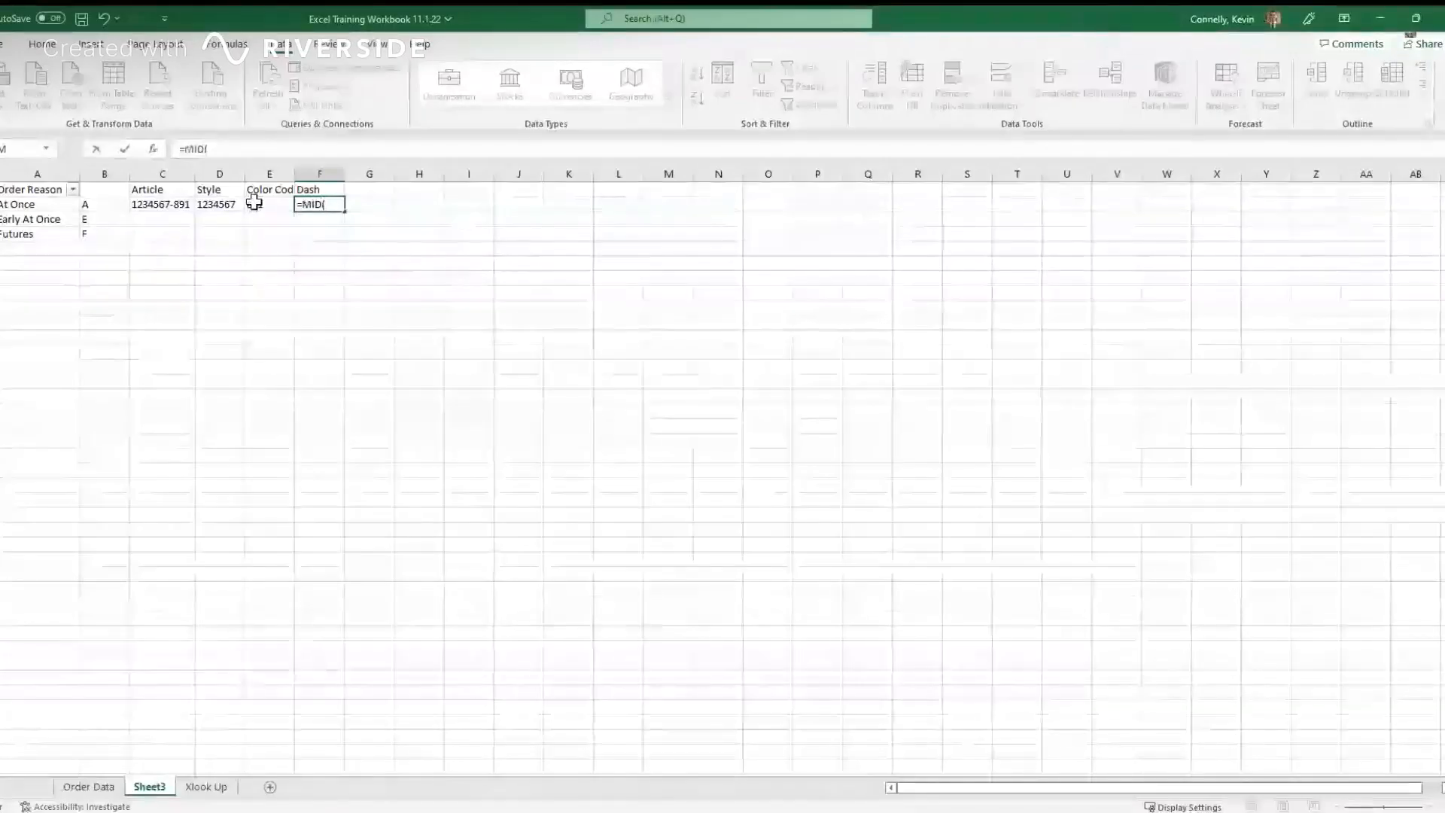
click(159, 206)
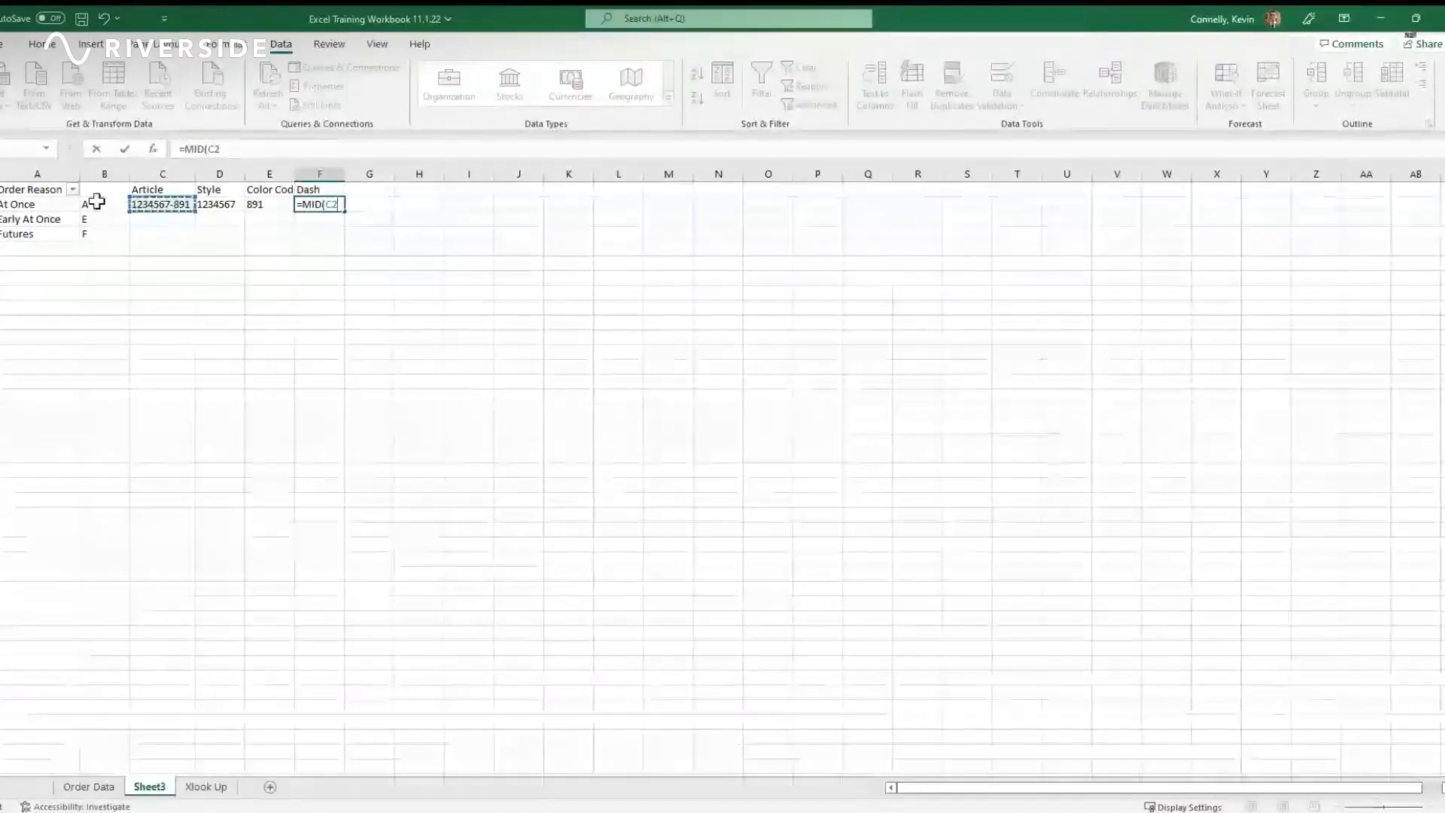
text(,)
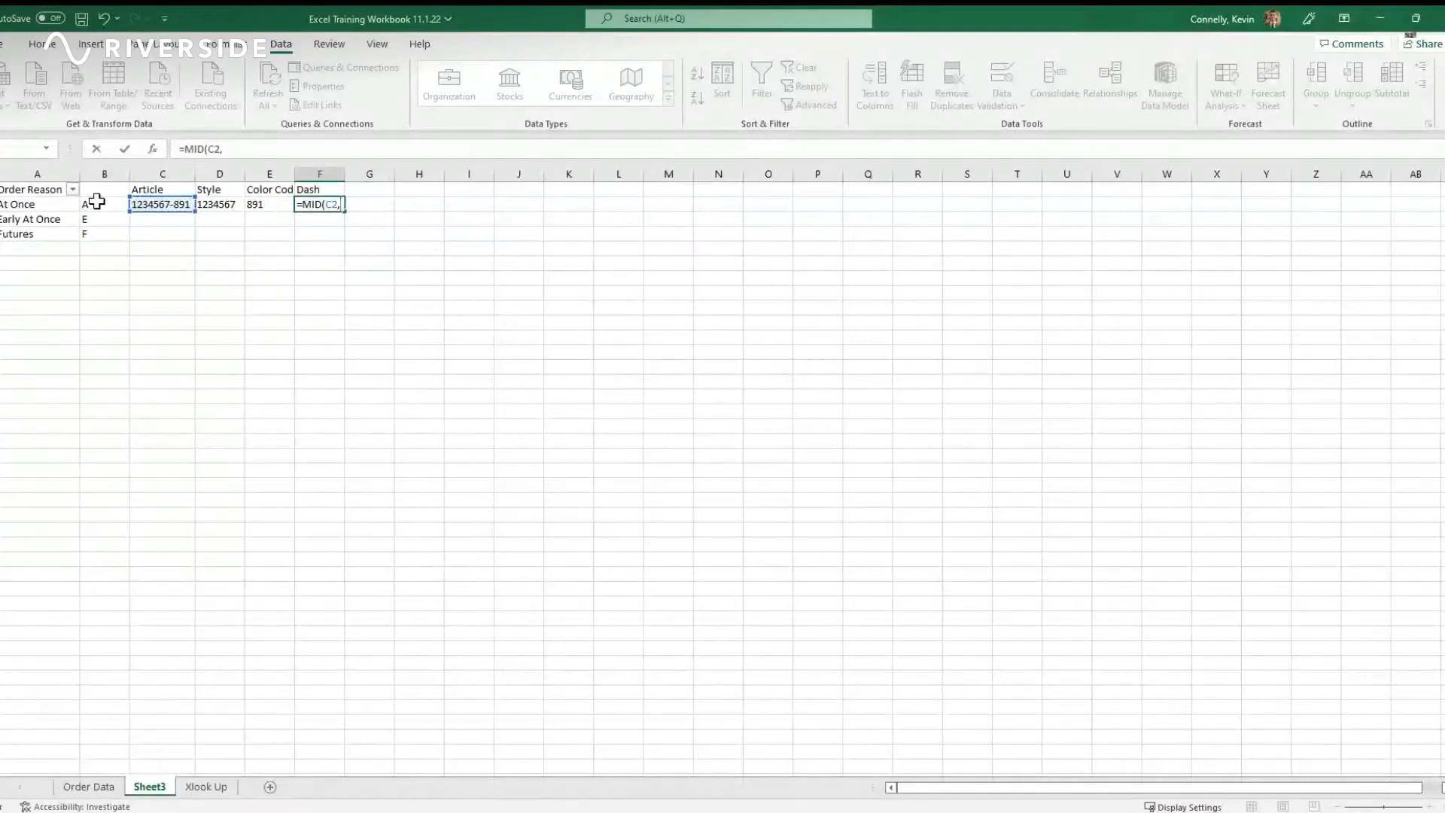
text(8)
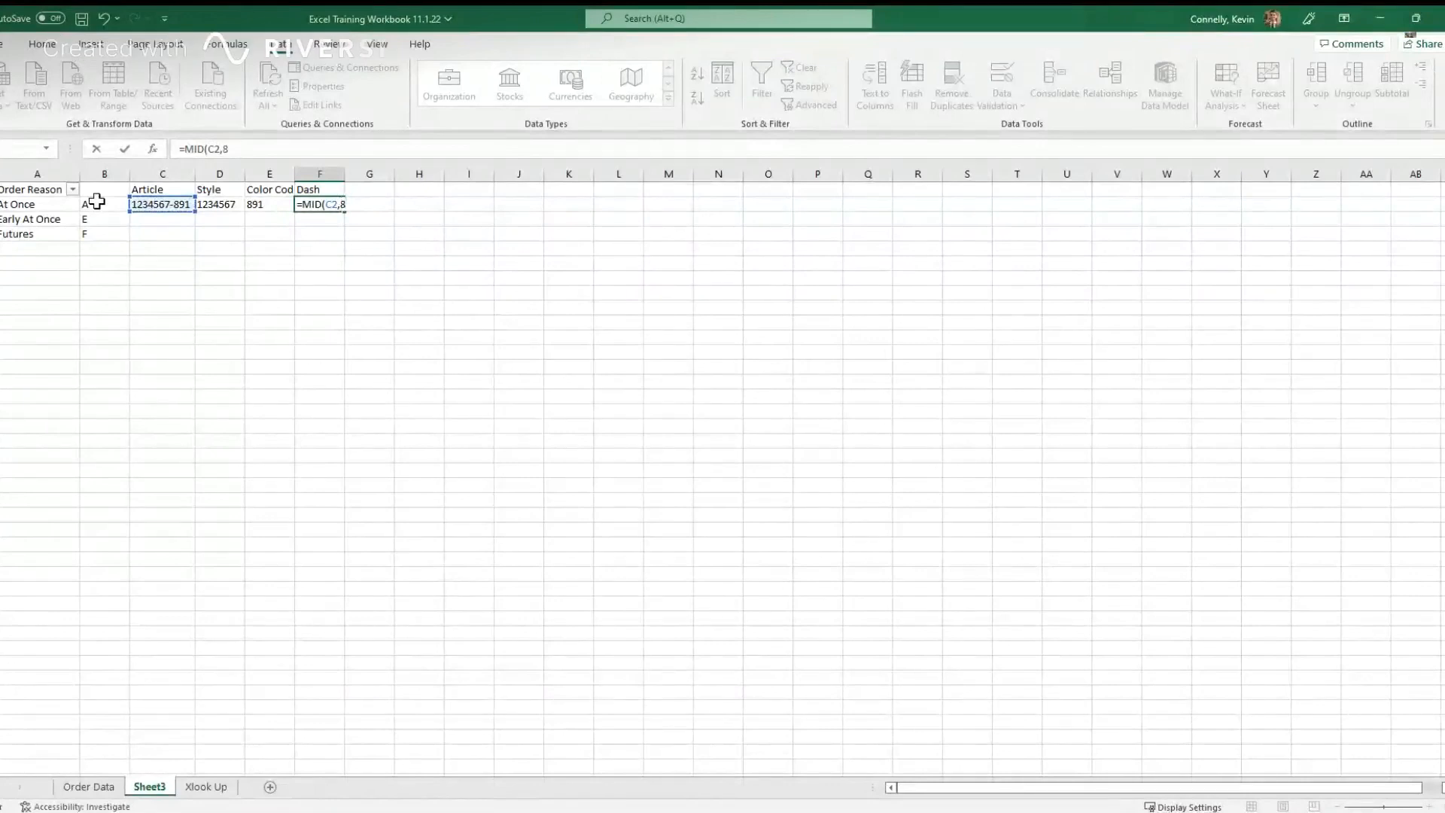
text(,1)
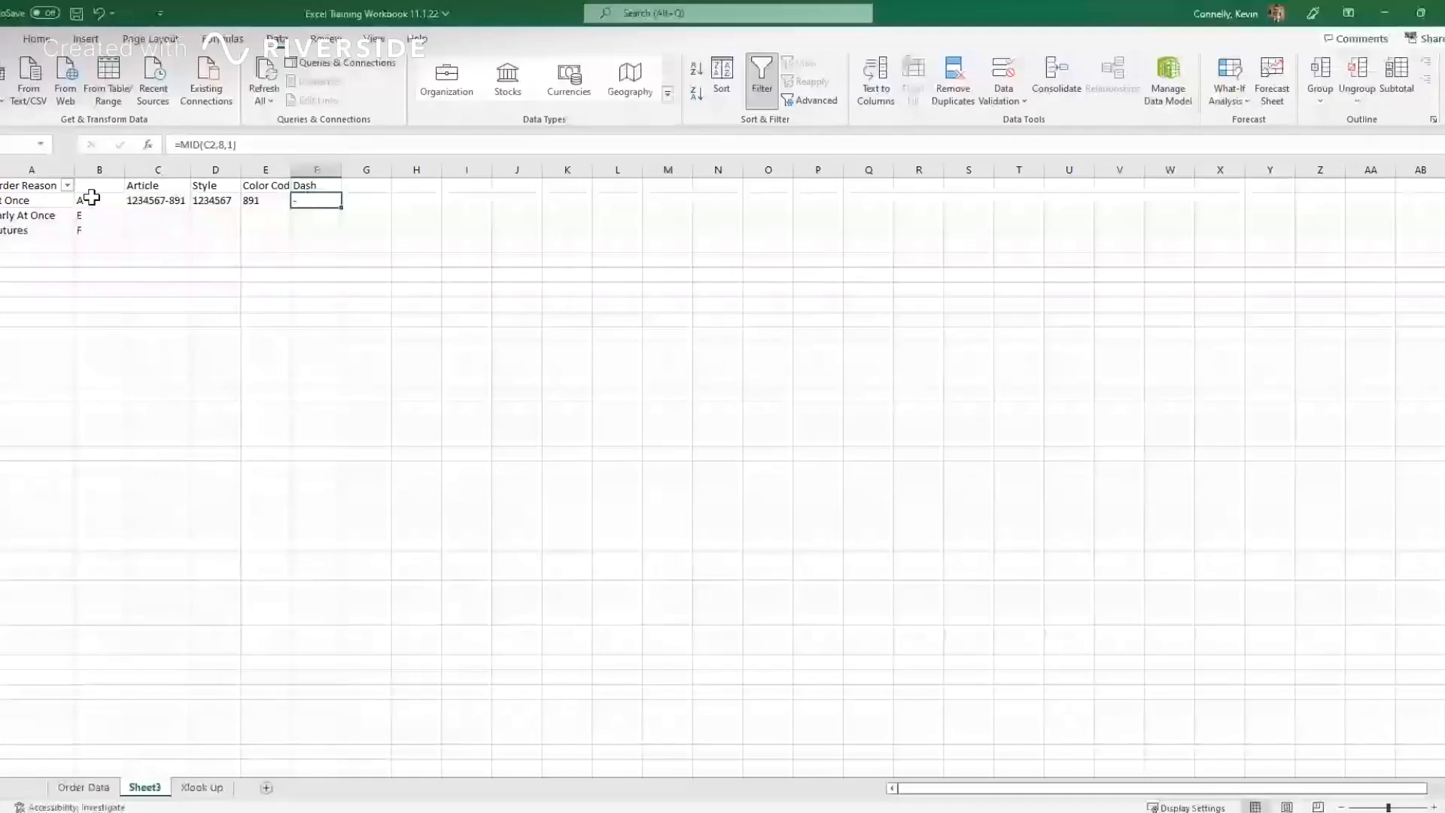
Step: Fit the widths of the Style, Color Code and Dash columns to their contents
click(364, 188)
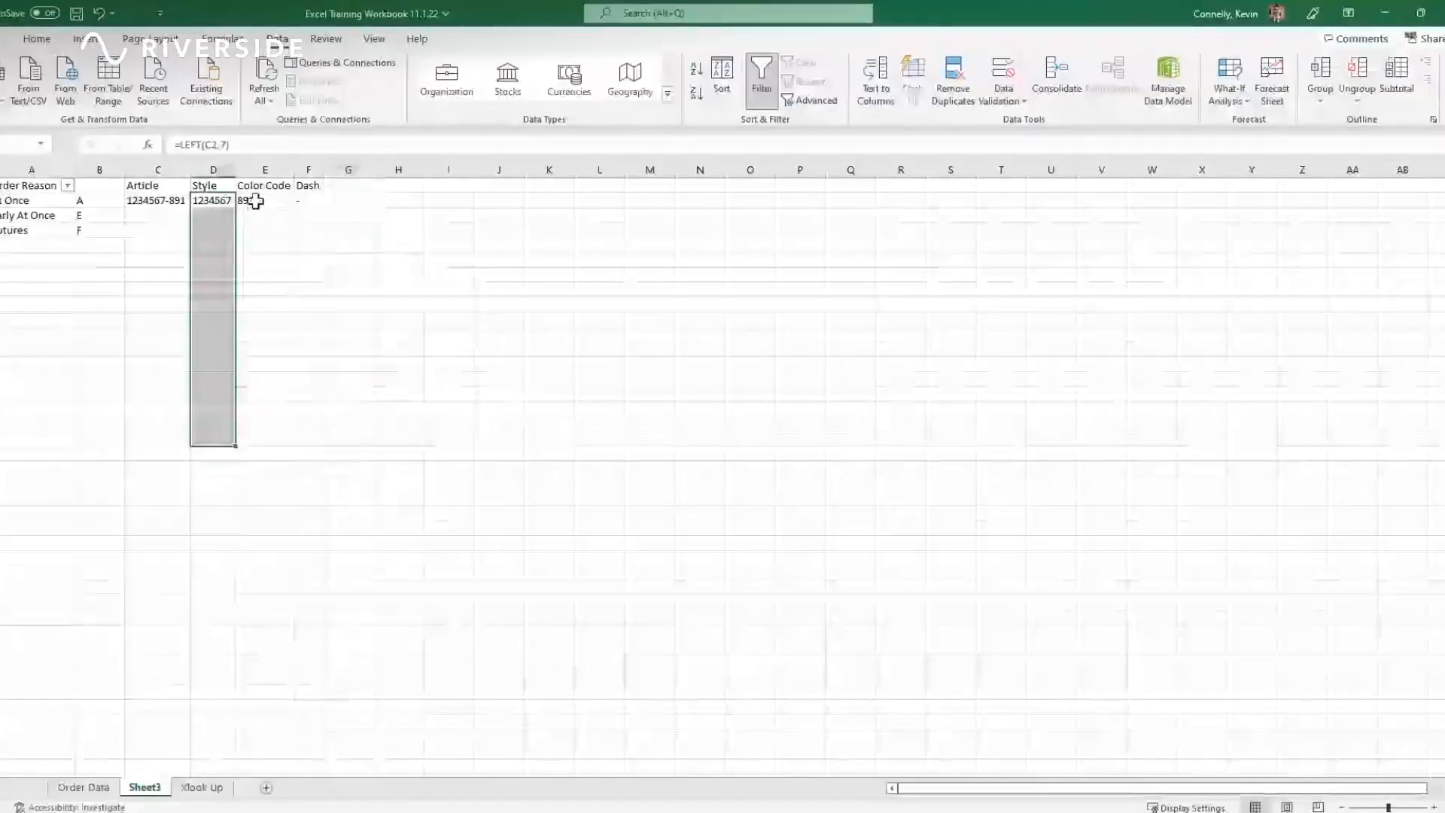
drag(252, 200, 286, 400)
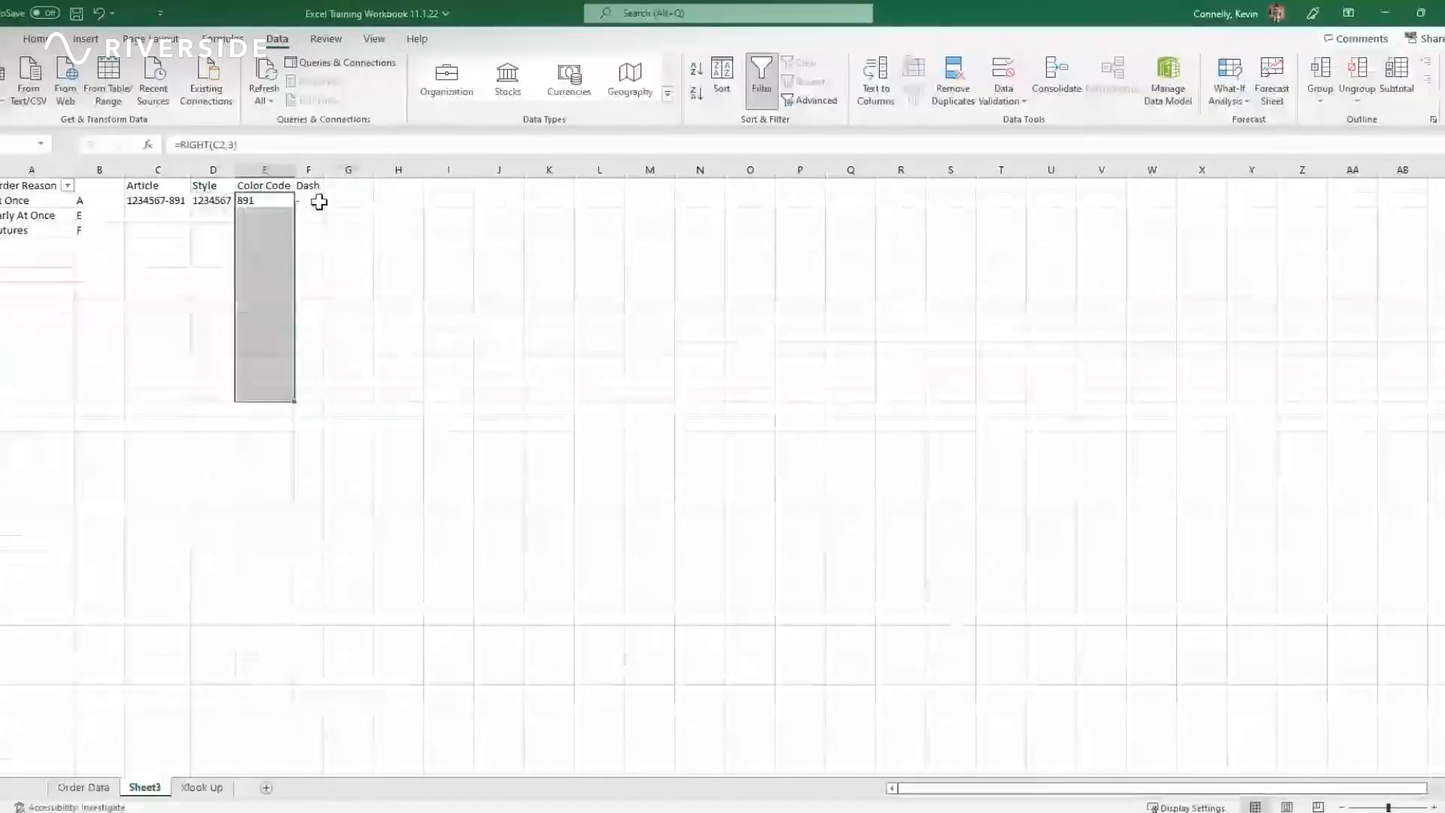
click(347, 200)
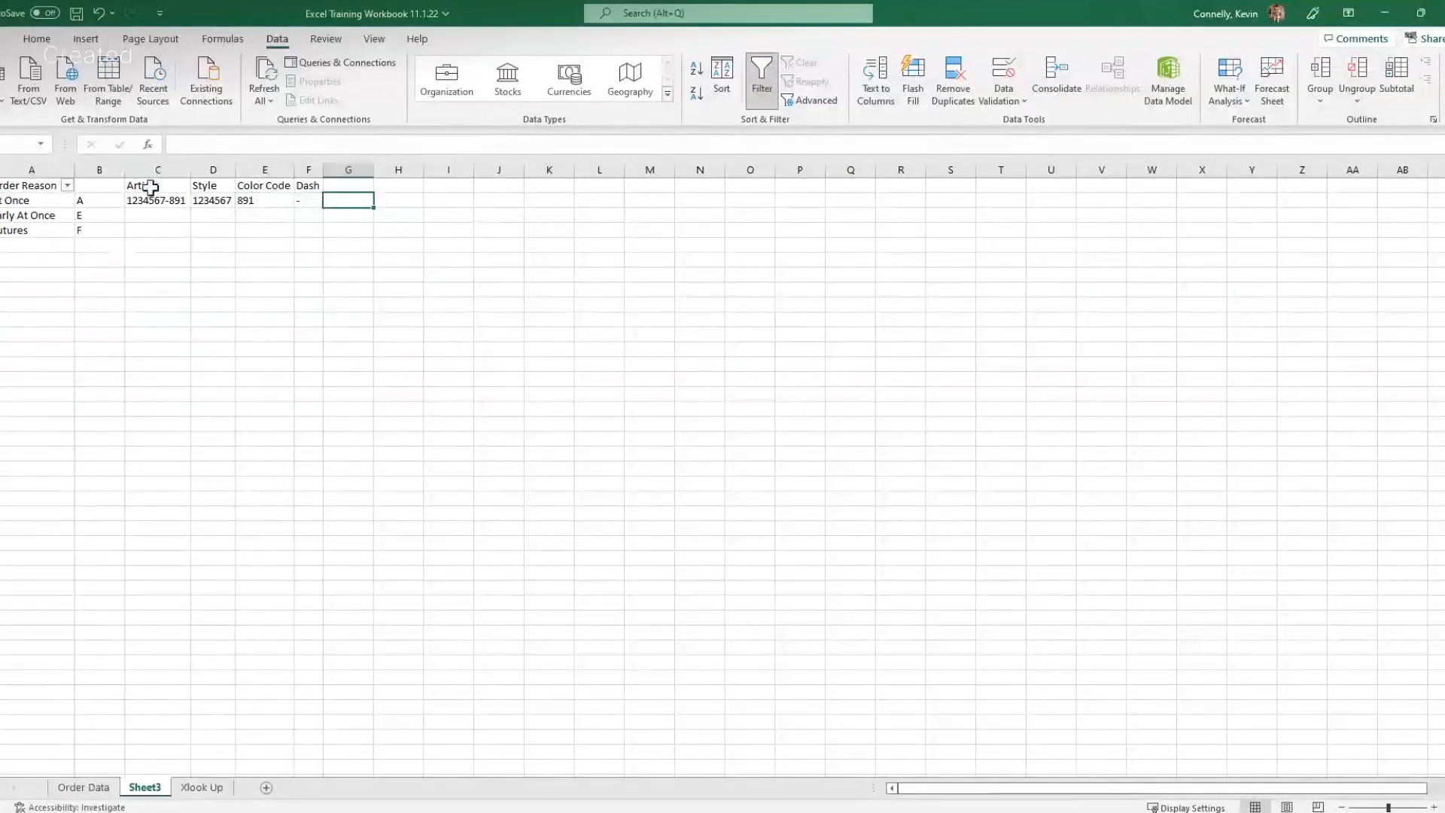
drag(148, 185, 151, 226)
click(282, 233)
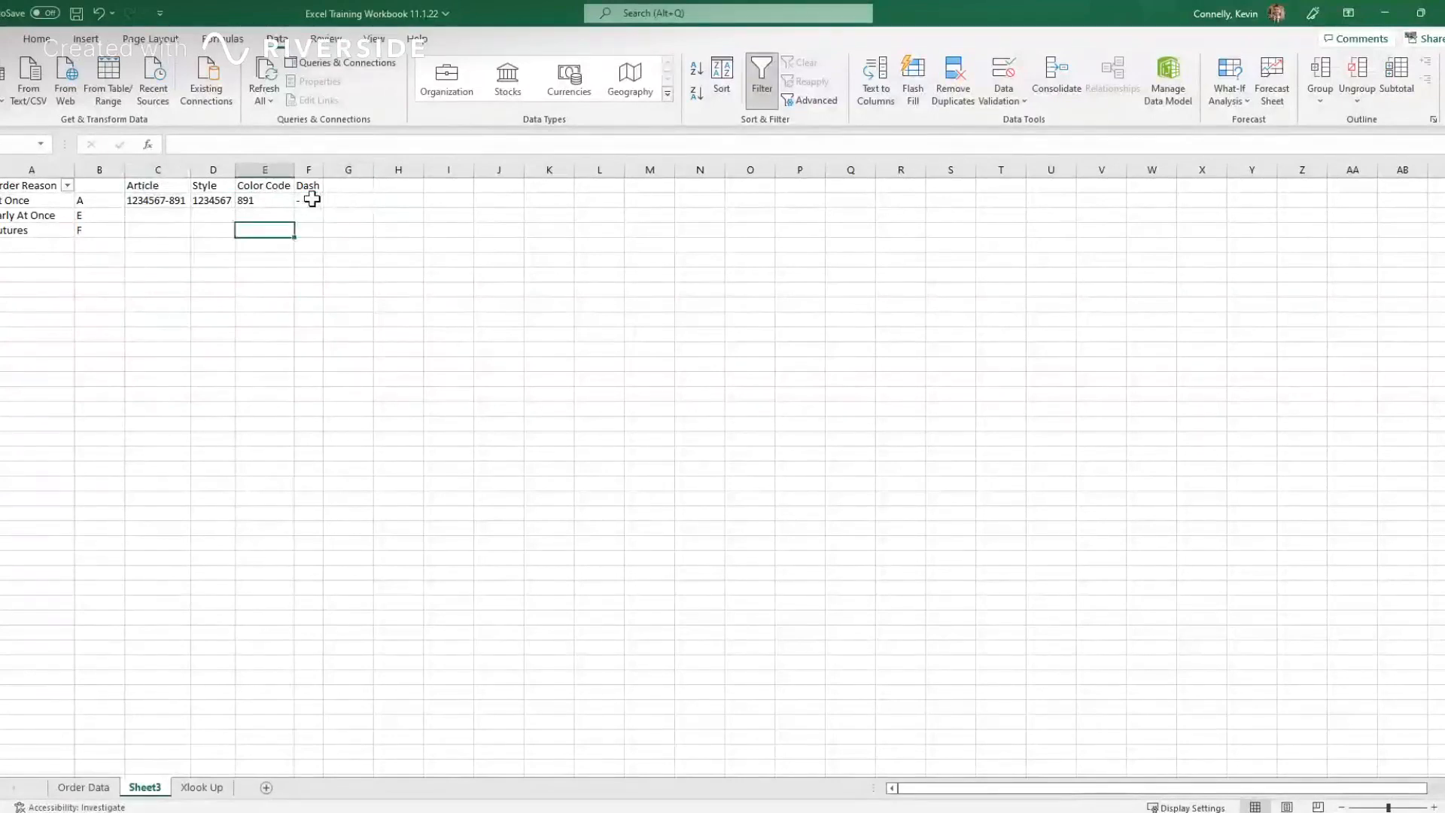
Step: Add the header Concatenate in cell G1
click(345, 185)
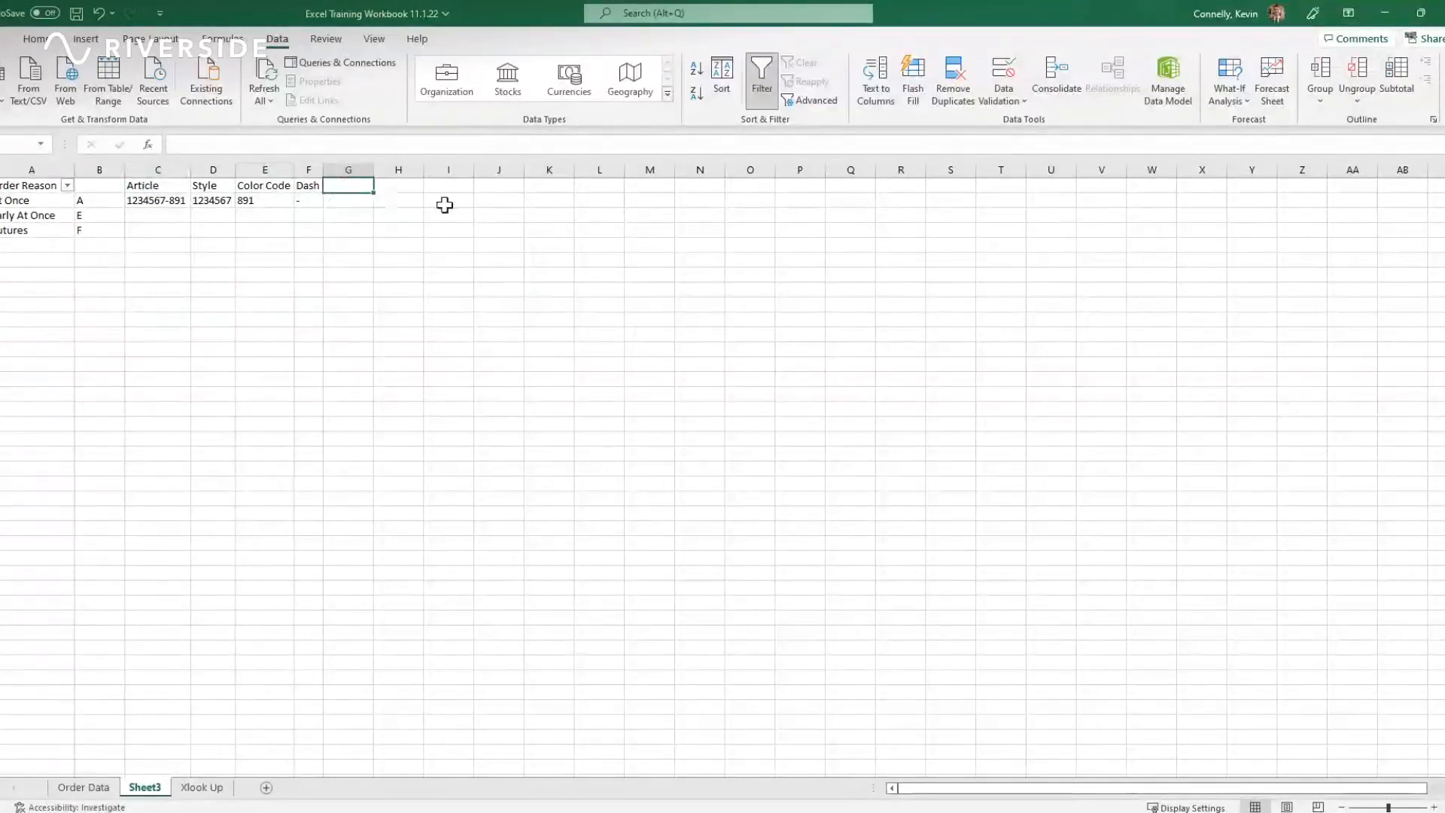
text(Concatena)
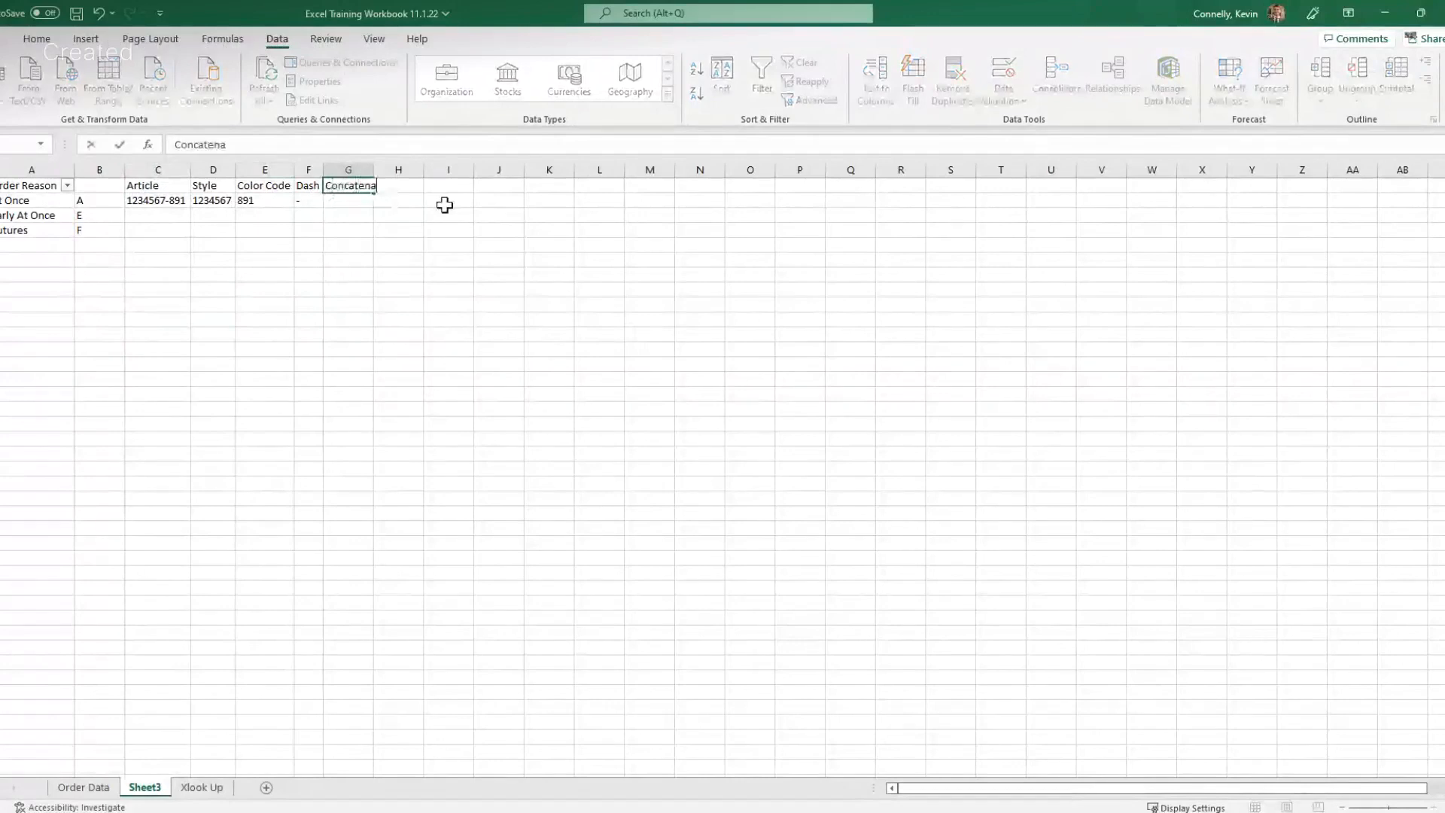
text(ti)
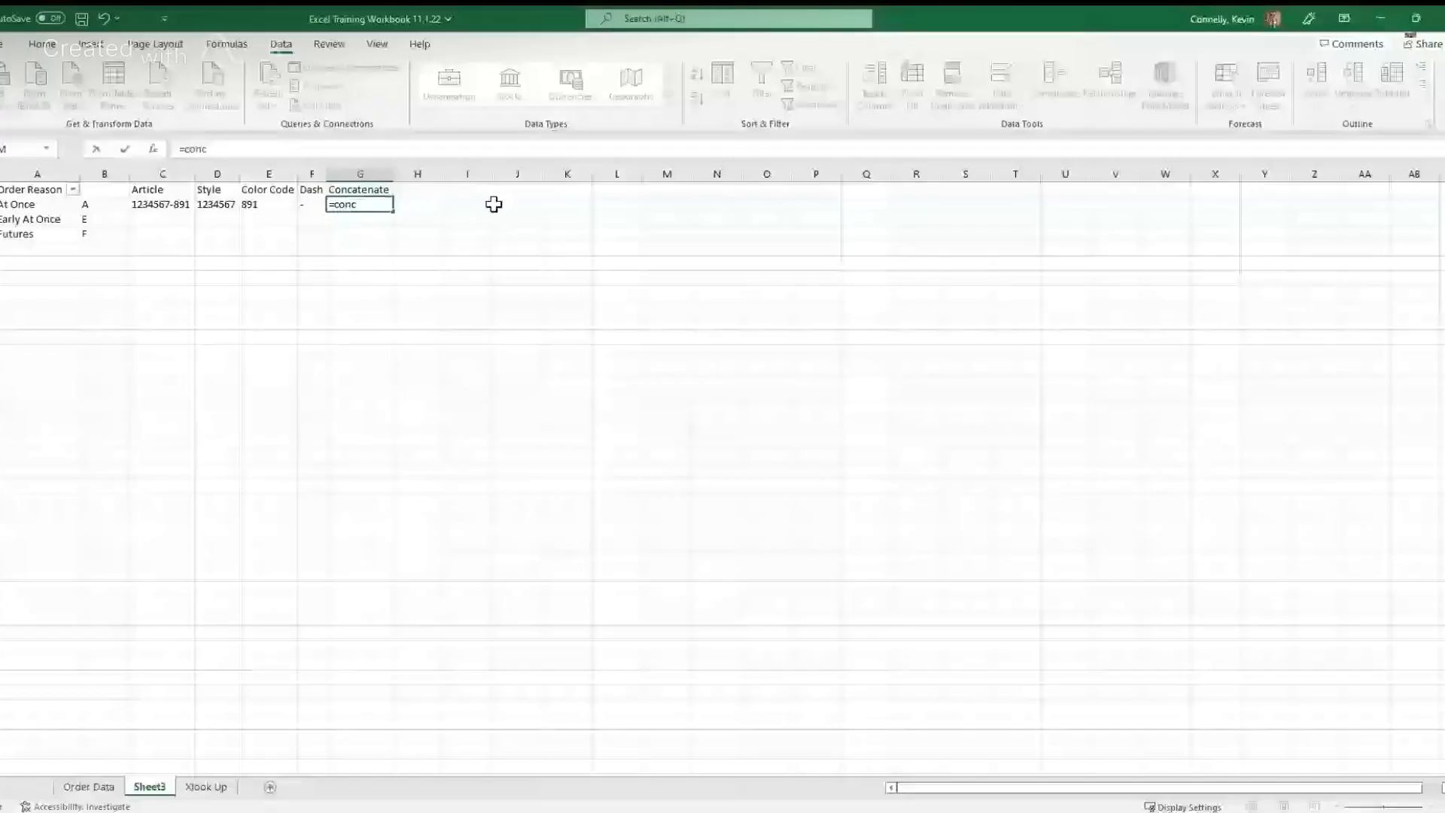
Step: Join the style, dash and color code in G2 with =CONCATENATE(D2,F2,E2)
double_click(381, 233)
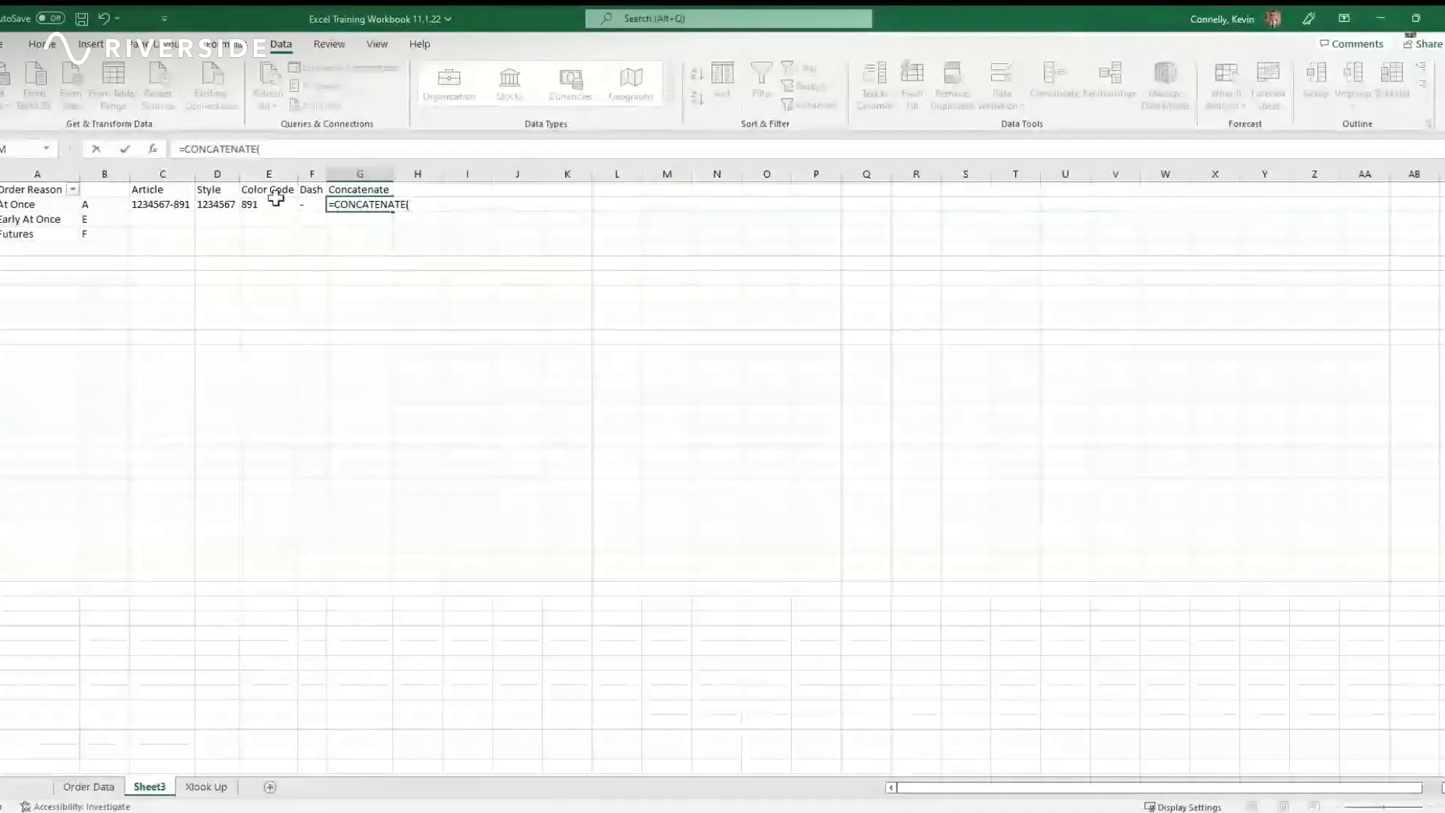
click(214, 204)
text(,)
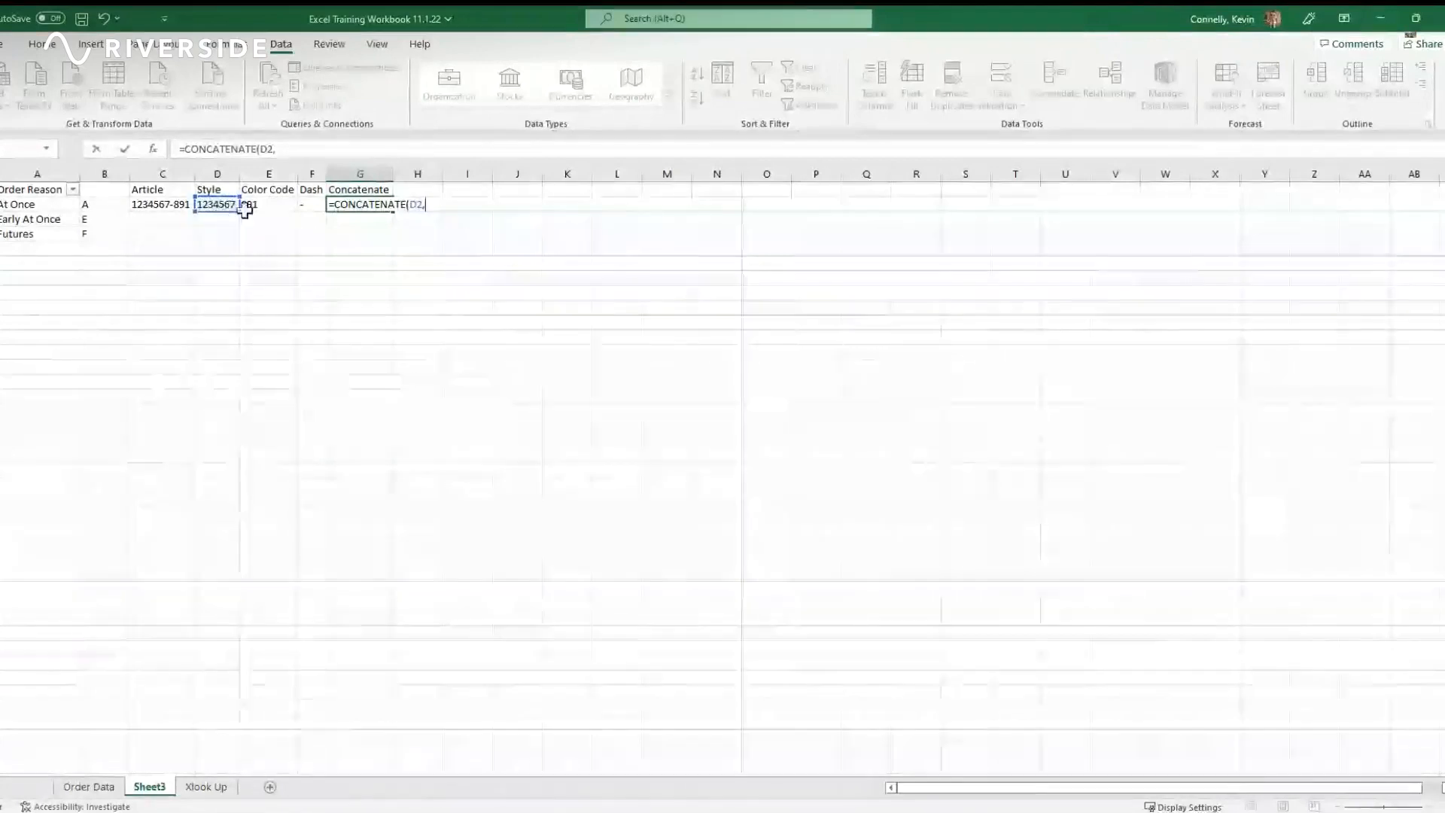
click(307, 205)
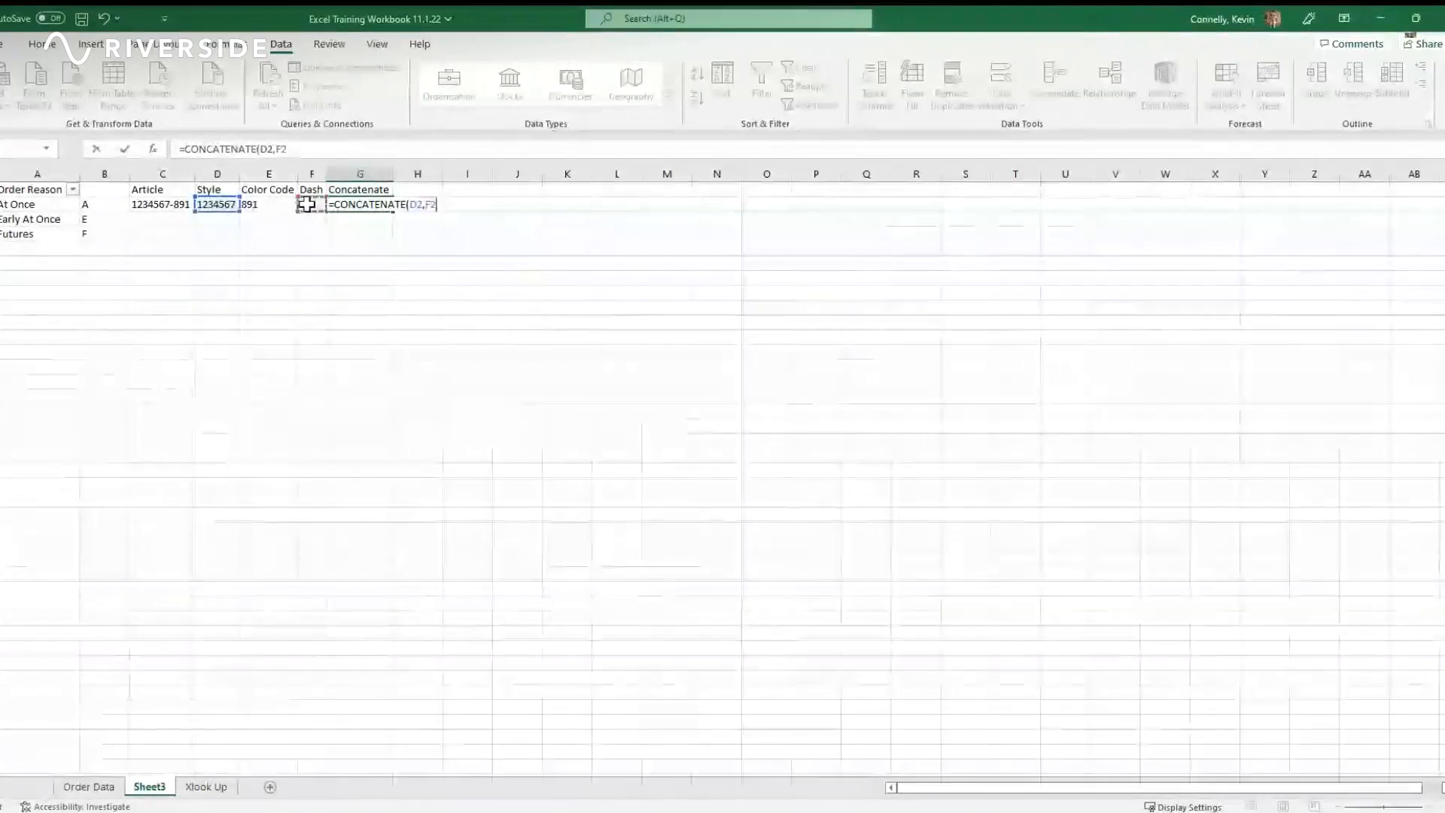
text(,)
click(265, 207)
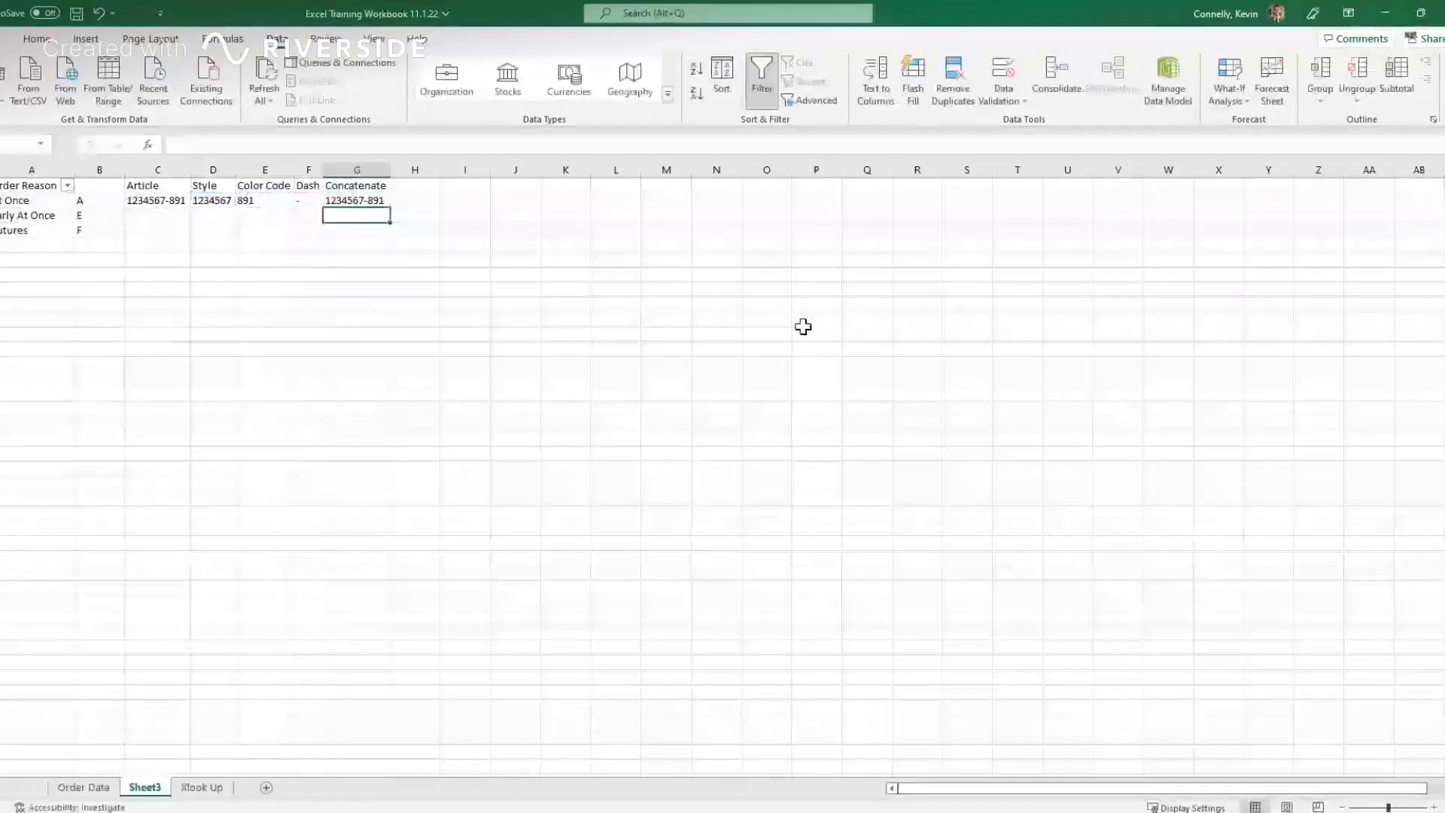
key(Up)
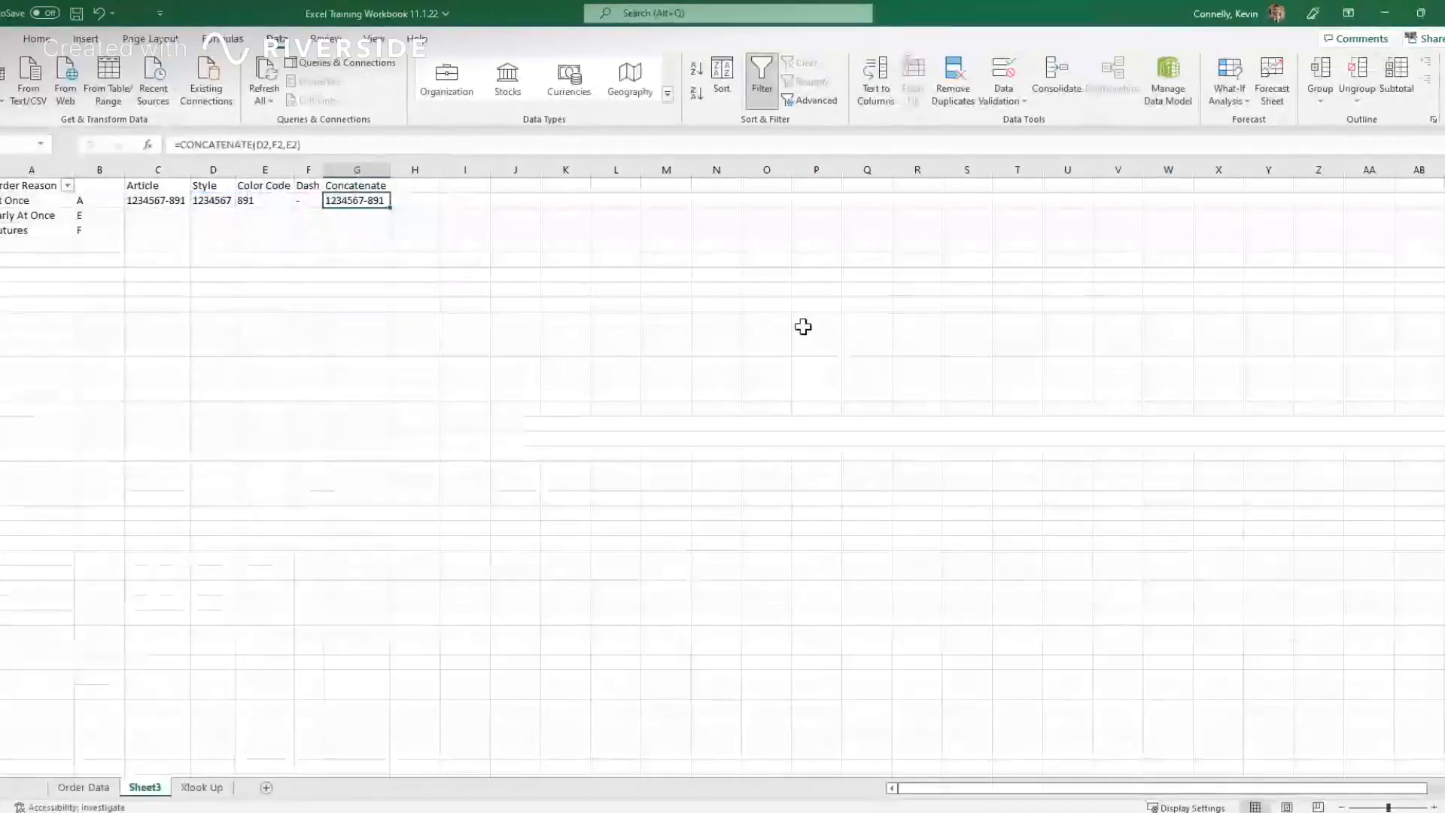
key(Right)
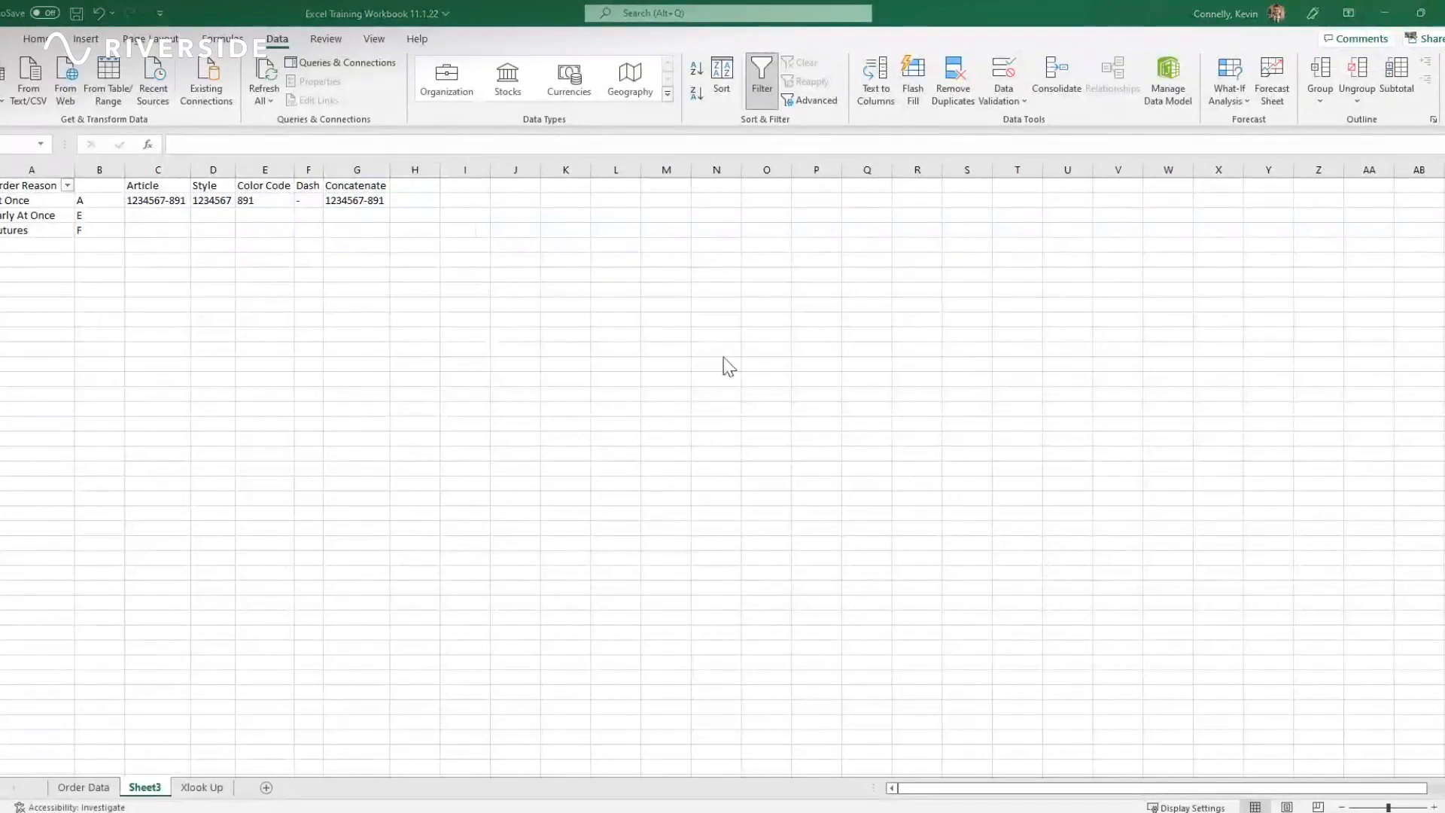
Step: Add the header Leading Zeros in cell I1
click(547, 238)
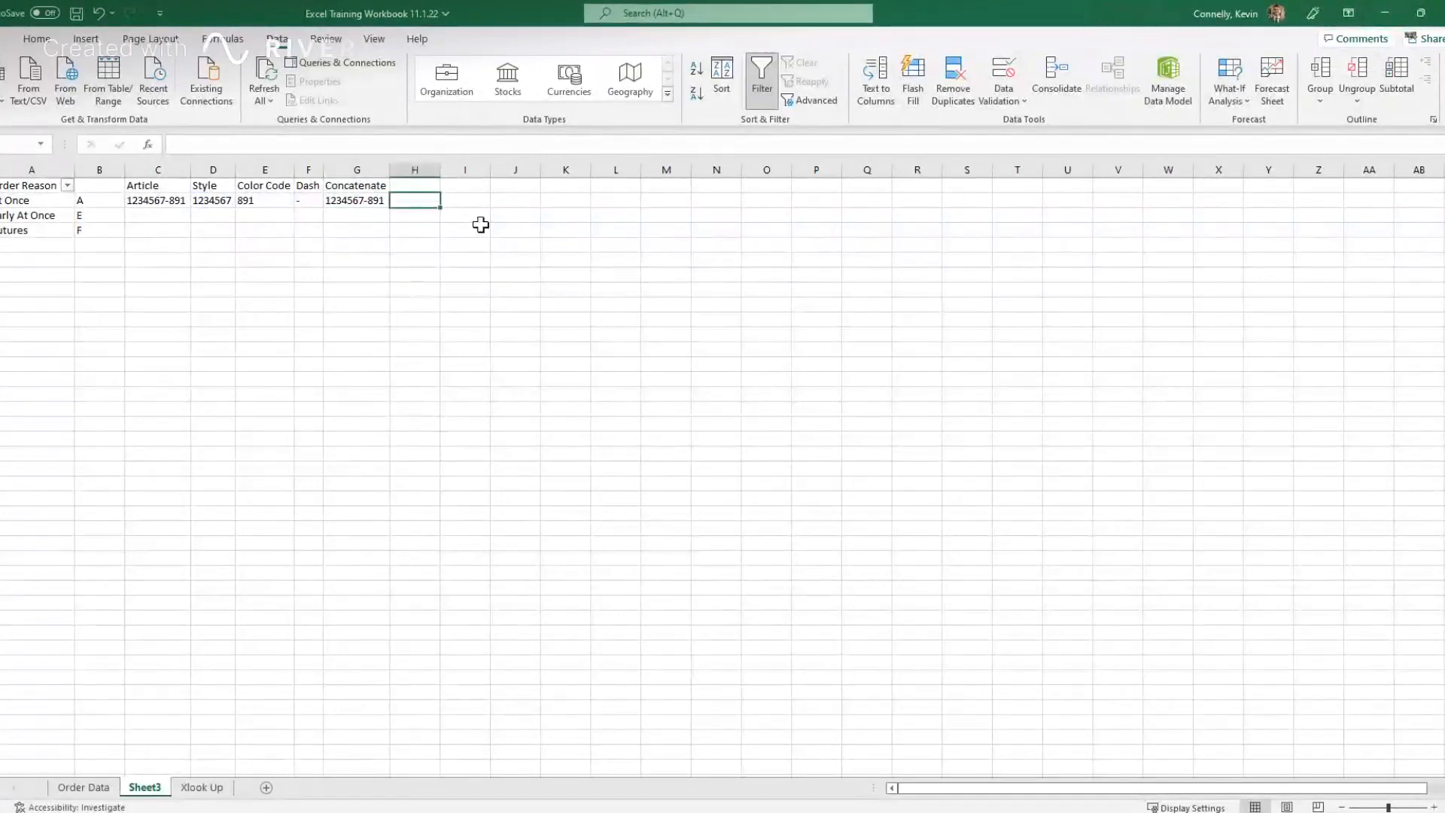
click(460, 200)
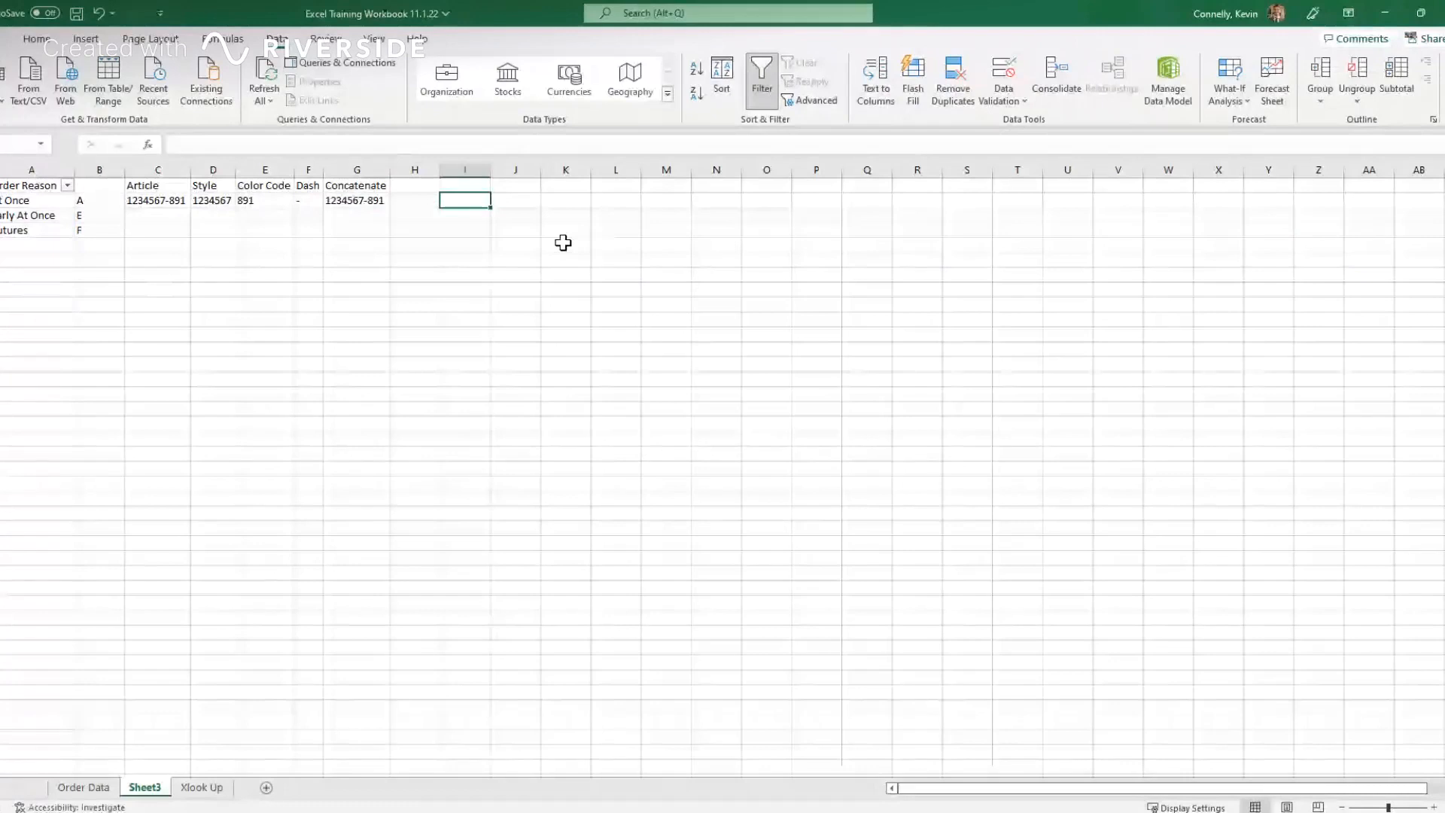
click(477, 189)
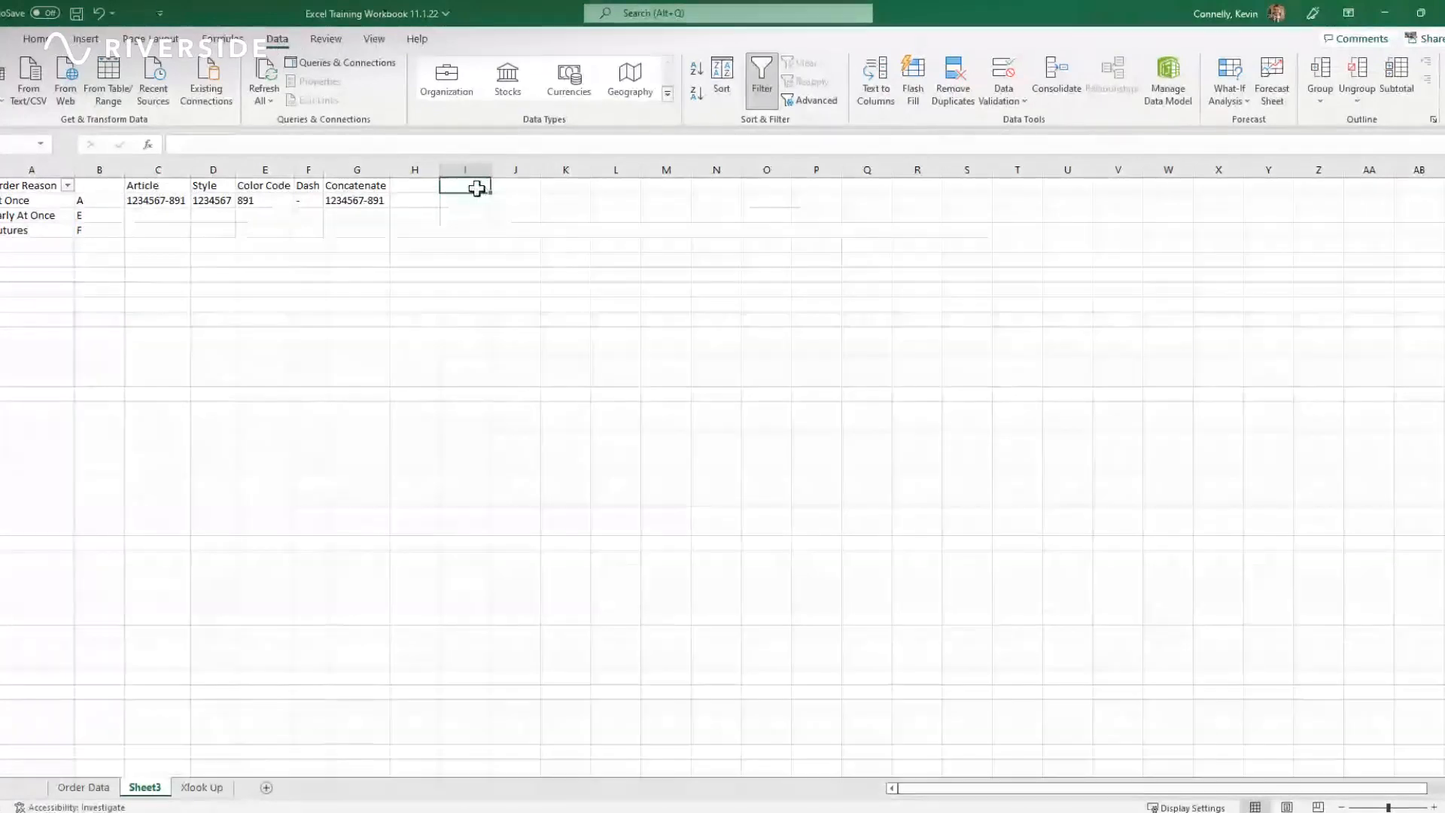
text(Leading Z)
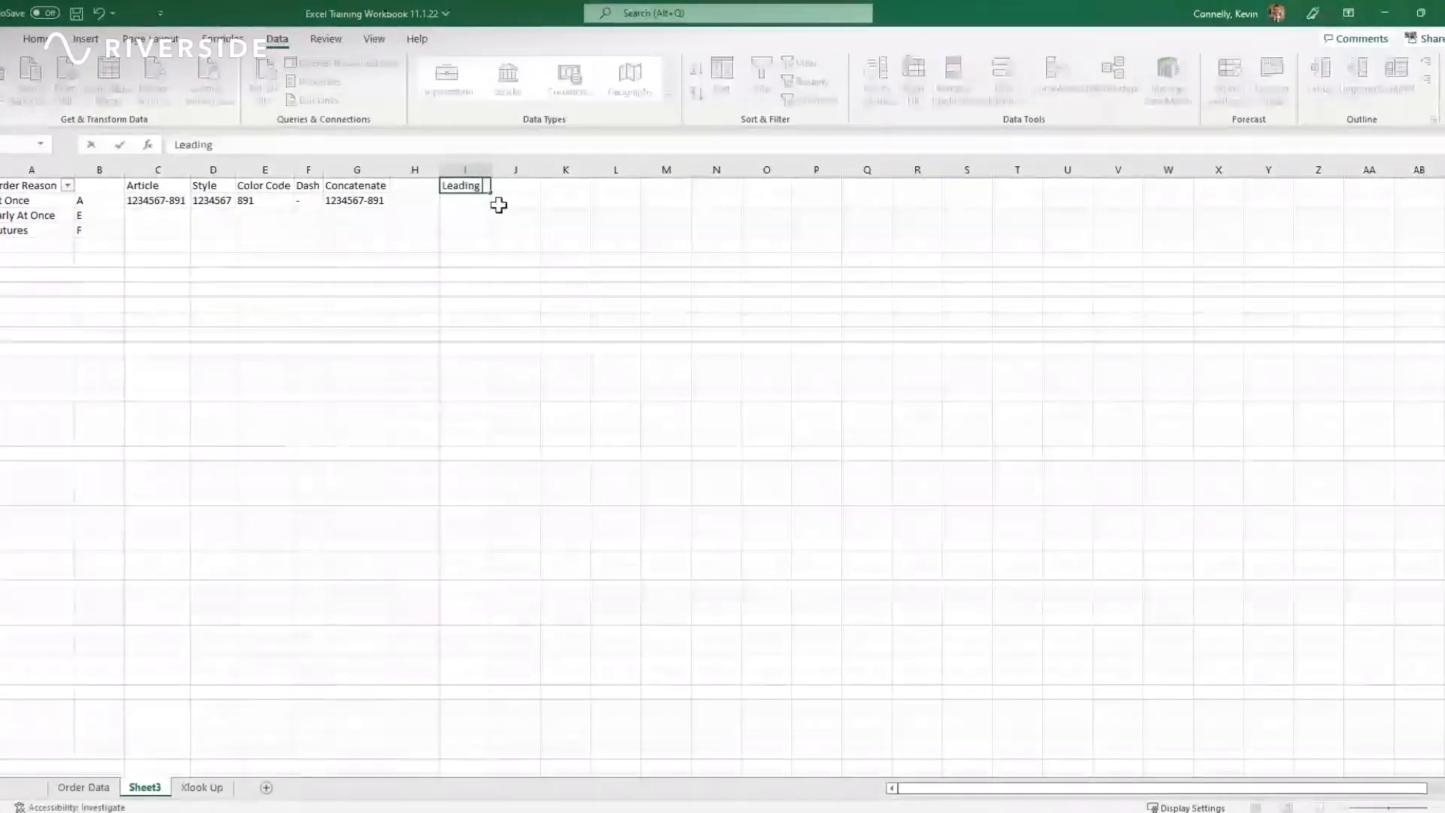
text(eros)
key(Return)
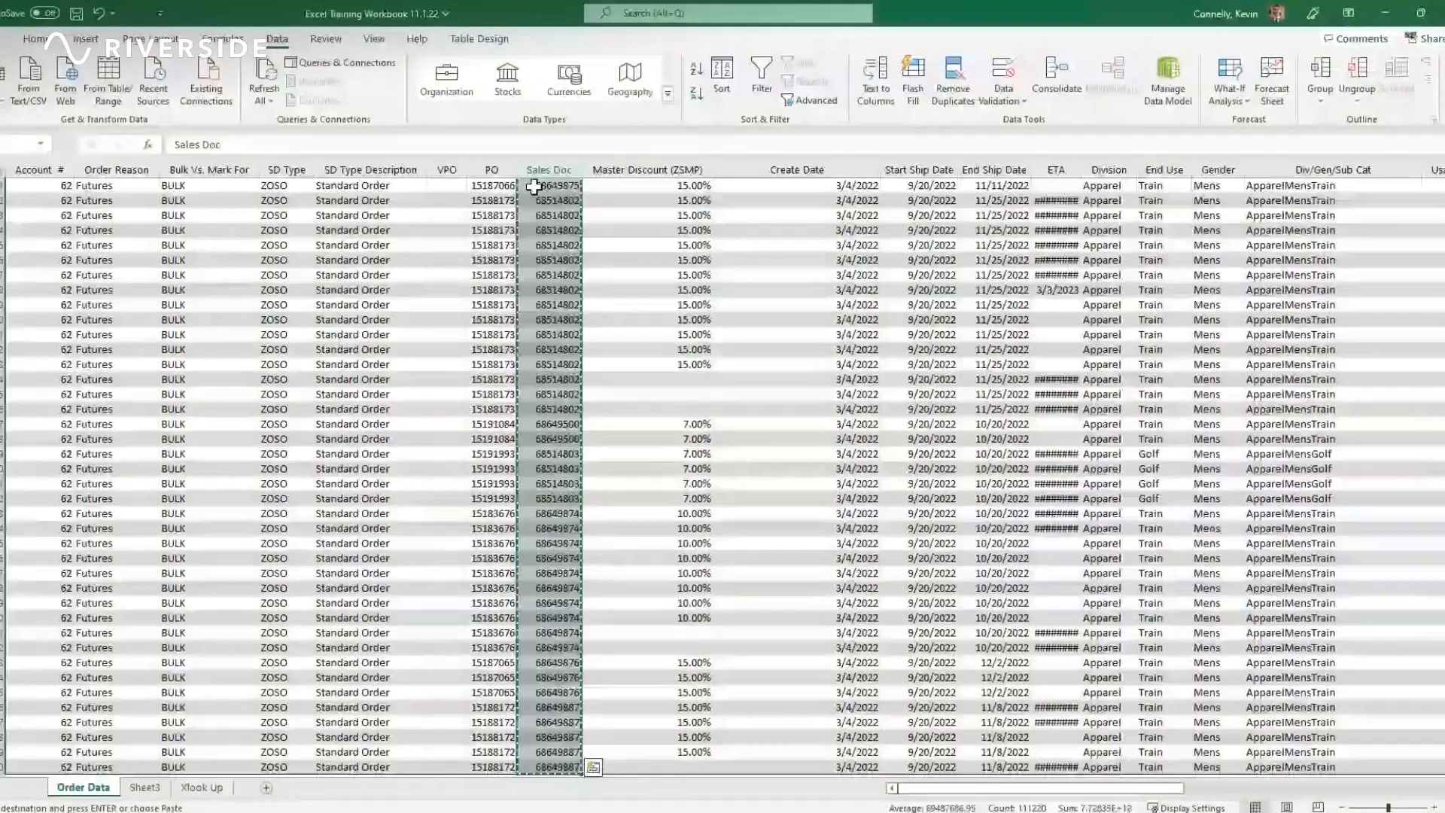
Step: Copy the Sales Doc column from Order Data to Sheet3, starting at J1, and fit the width of column I to its header
scroll(388, 590, down, 3)
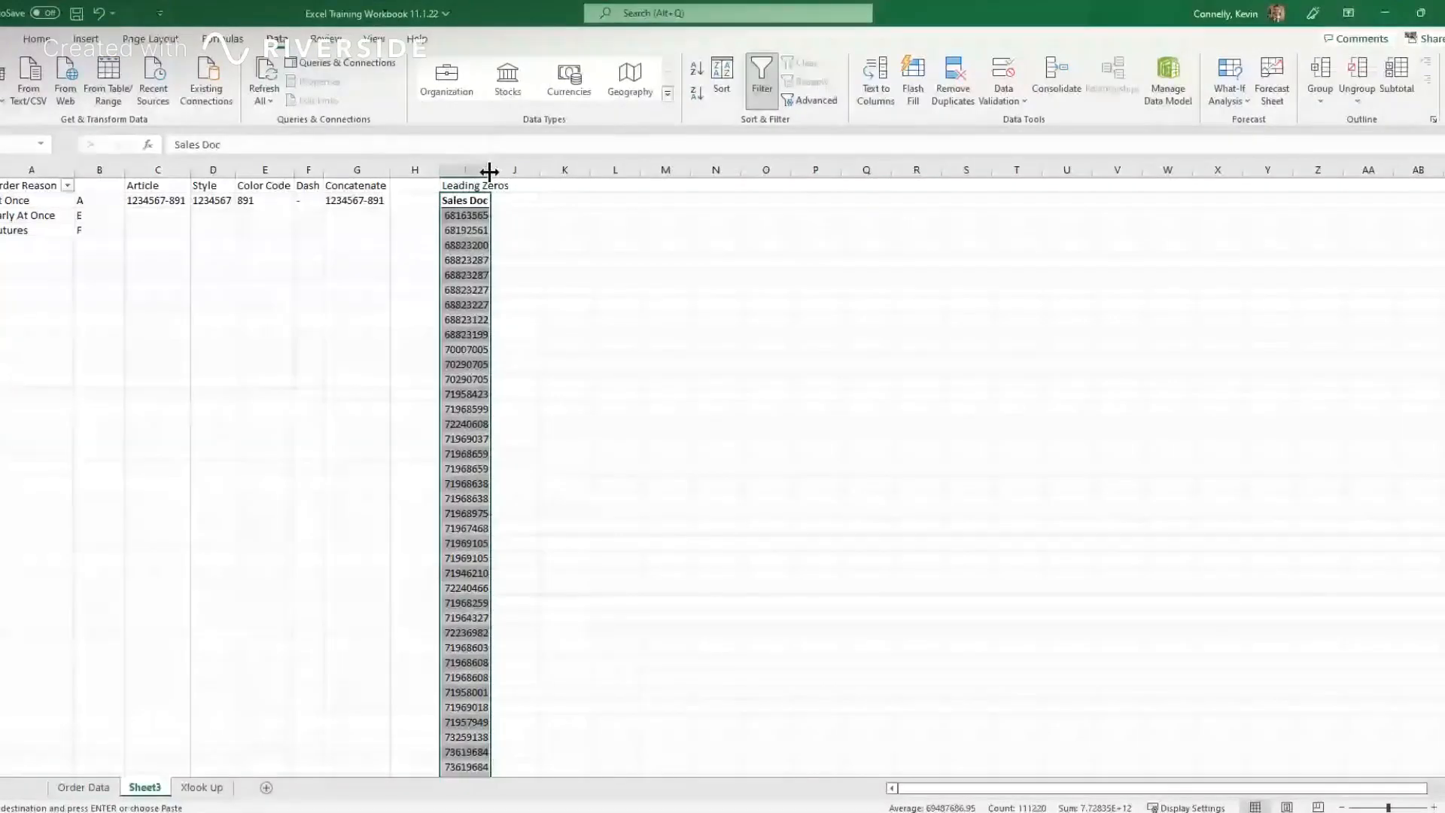
double_click(489, 172)
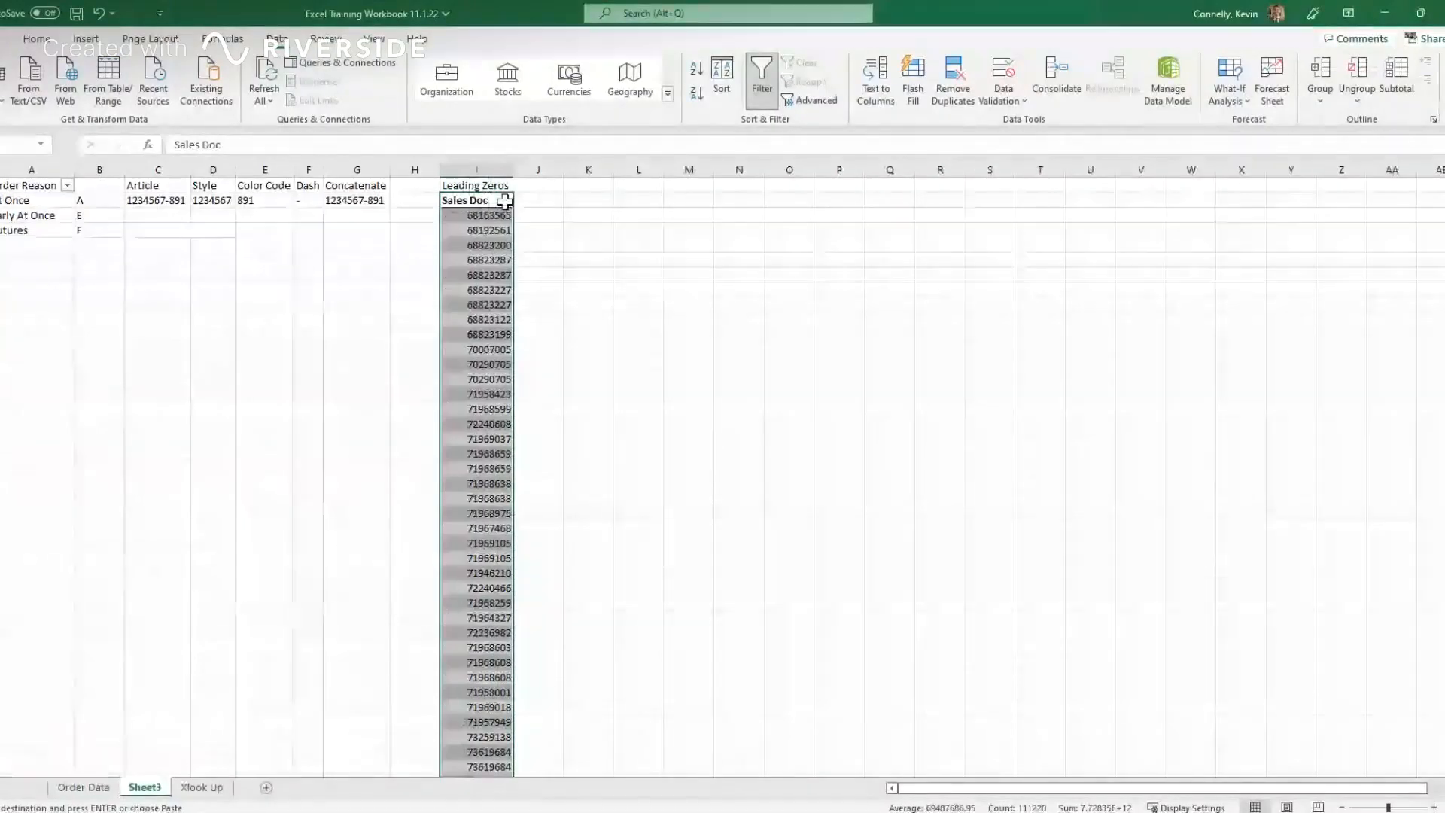
click(534, 183)
key(ctrl+v)
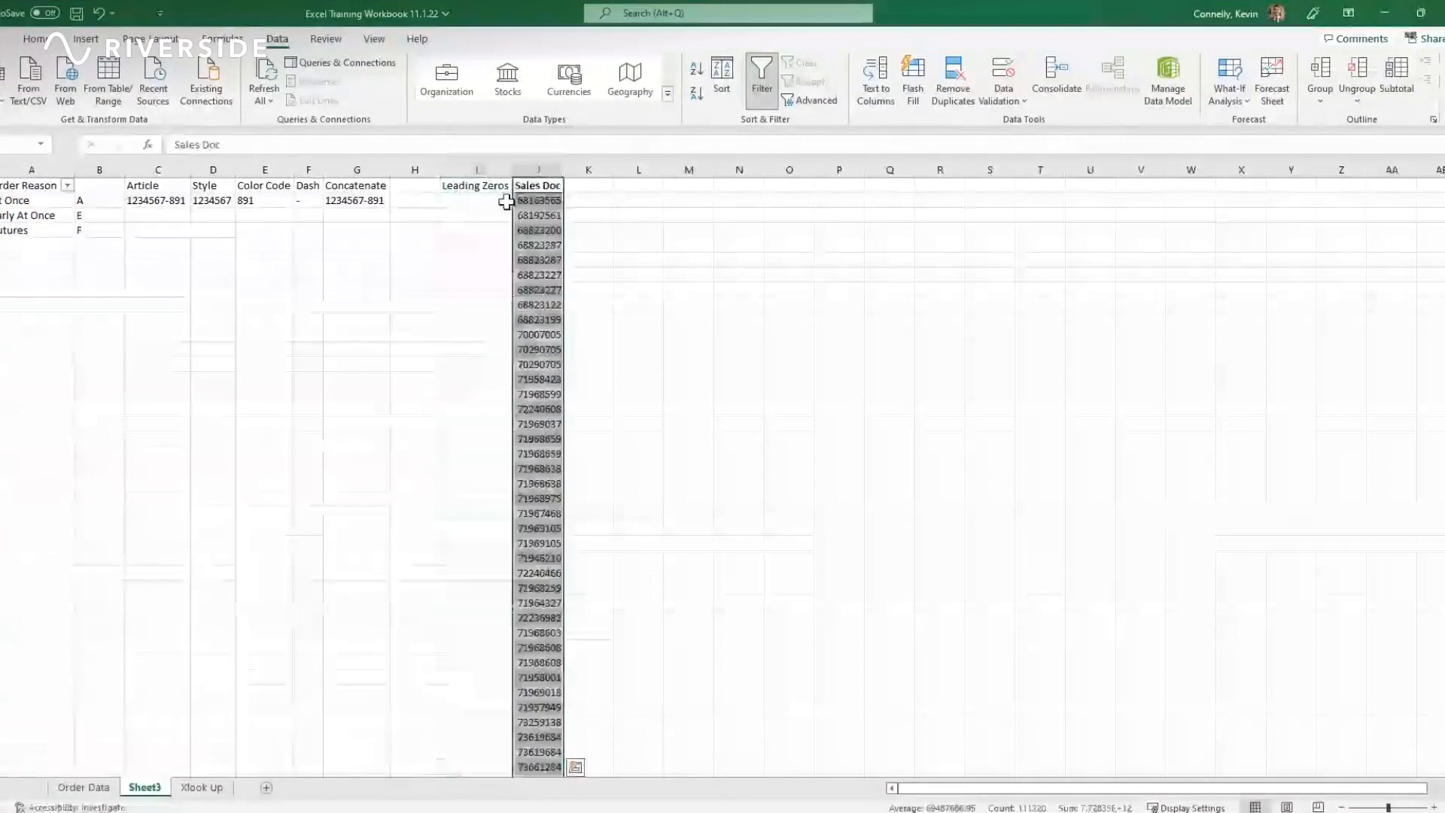
click(505, 201)
Step: Remove the duplicates from the Sales Doc column in J, expanding the selection but leaving Leading Zeros out of the comparison
click(539, 170)
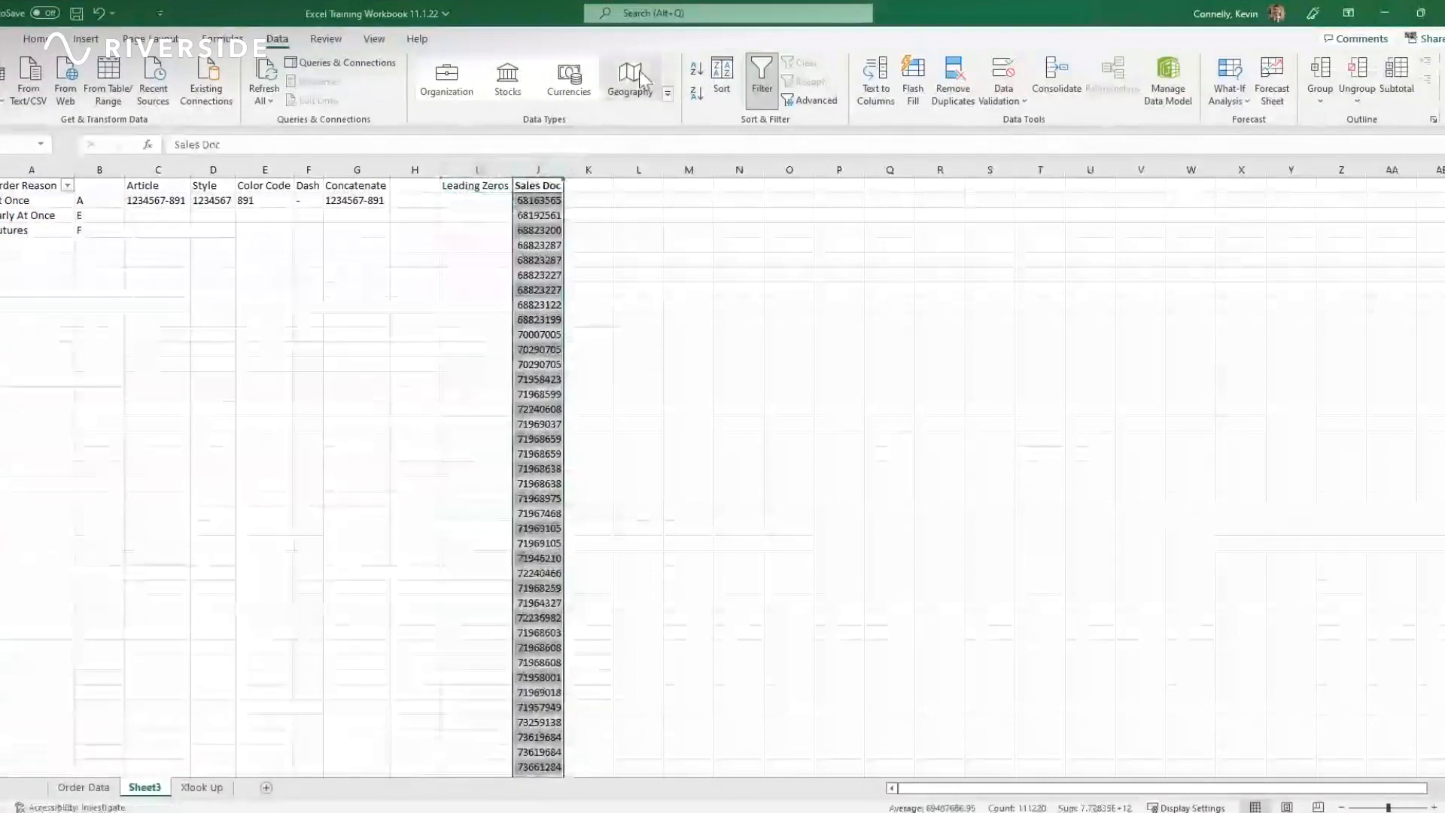
click(36, 39)
click(151, 39)
click(274, 40)
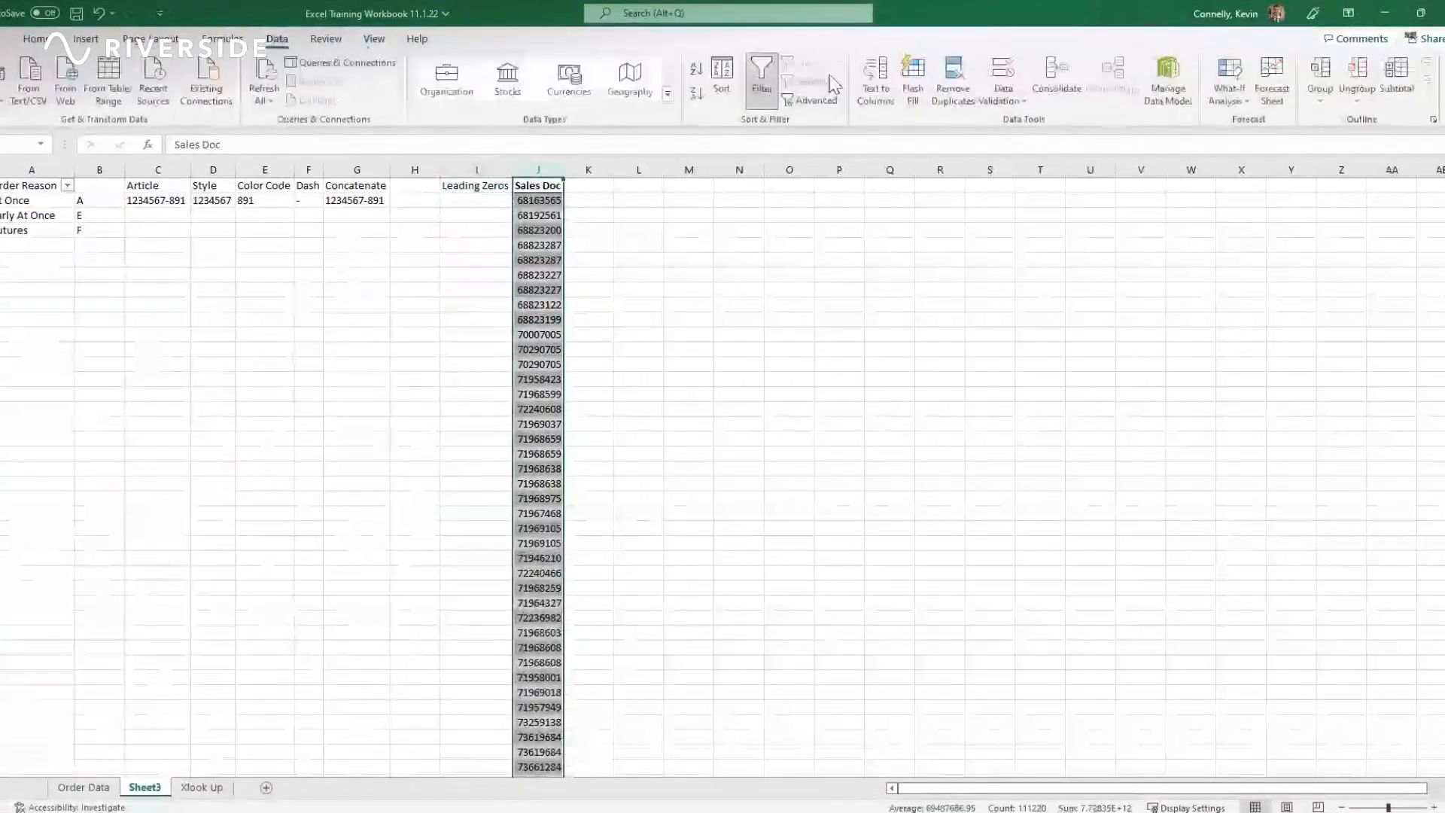
click(953, 79)
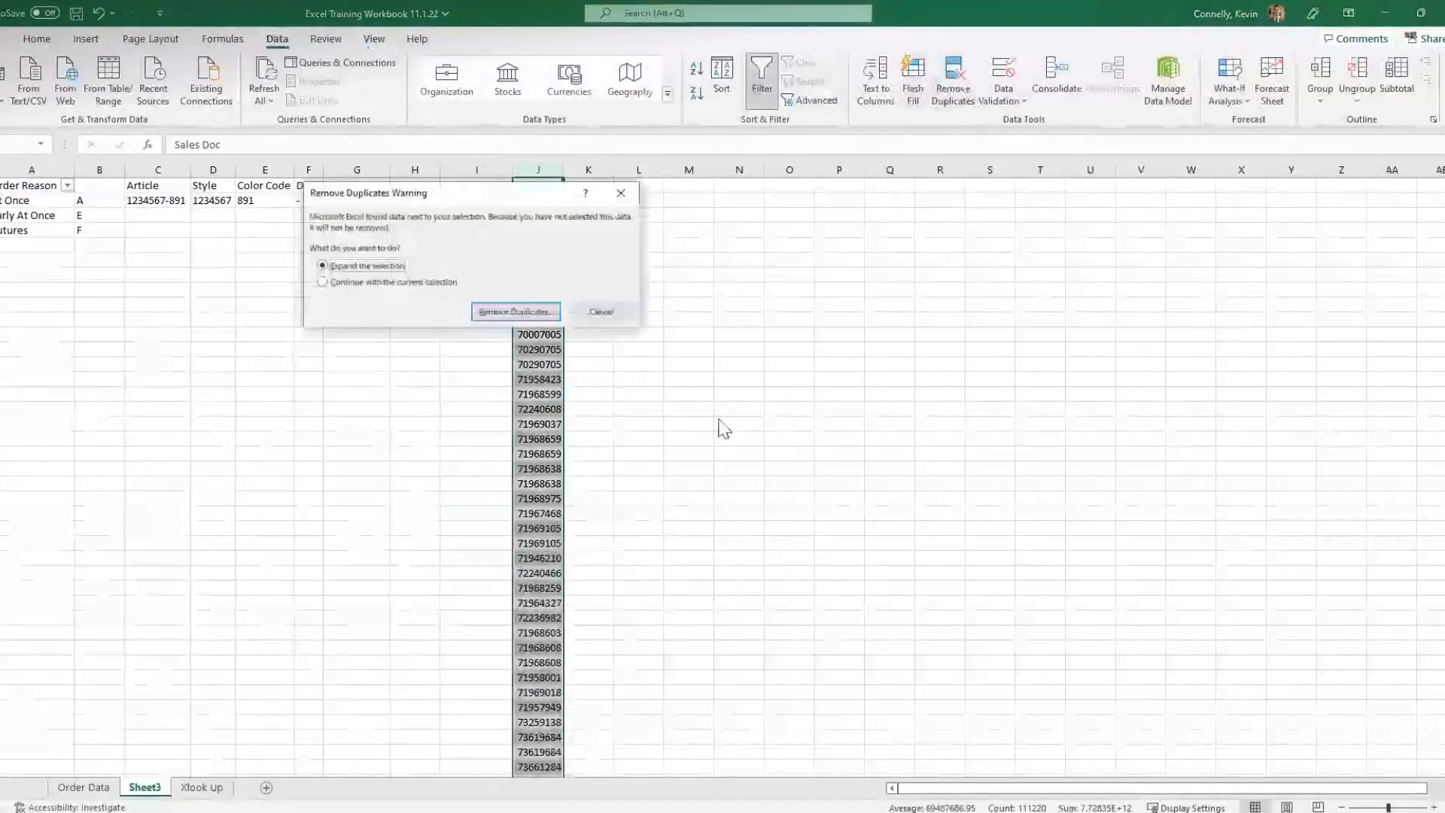
key(Return)
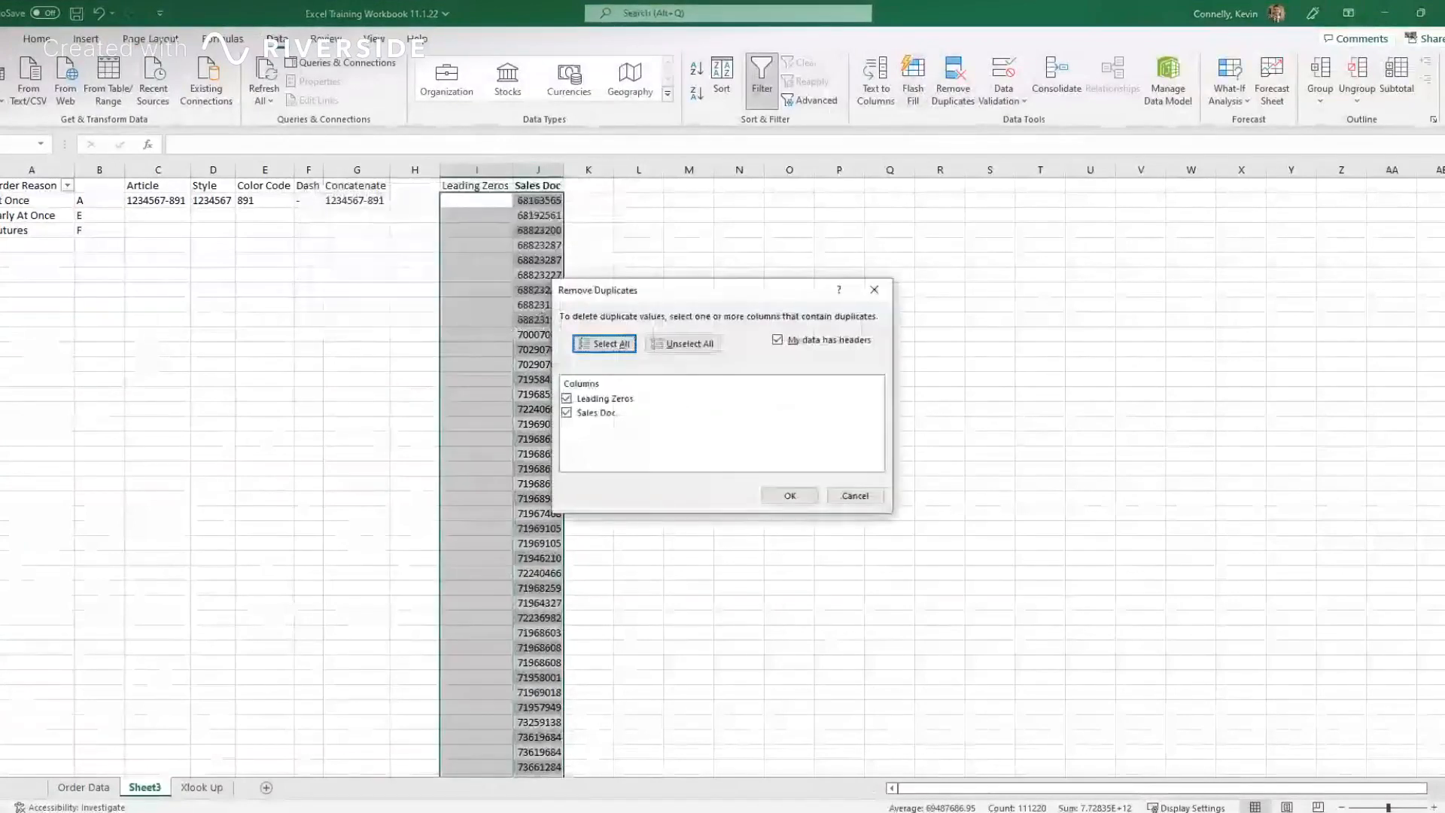
click(567, 399)
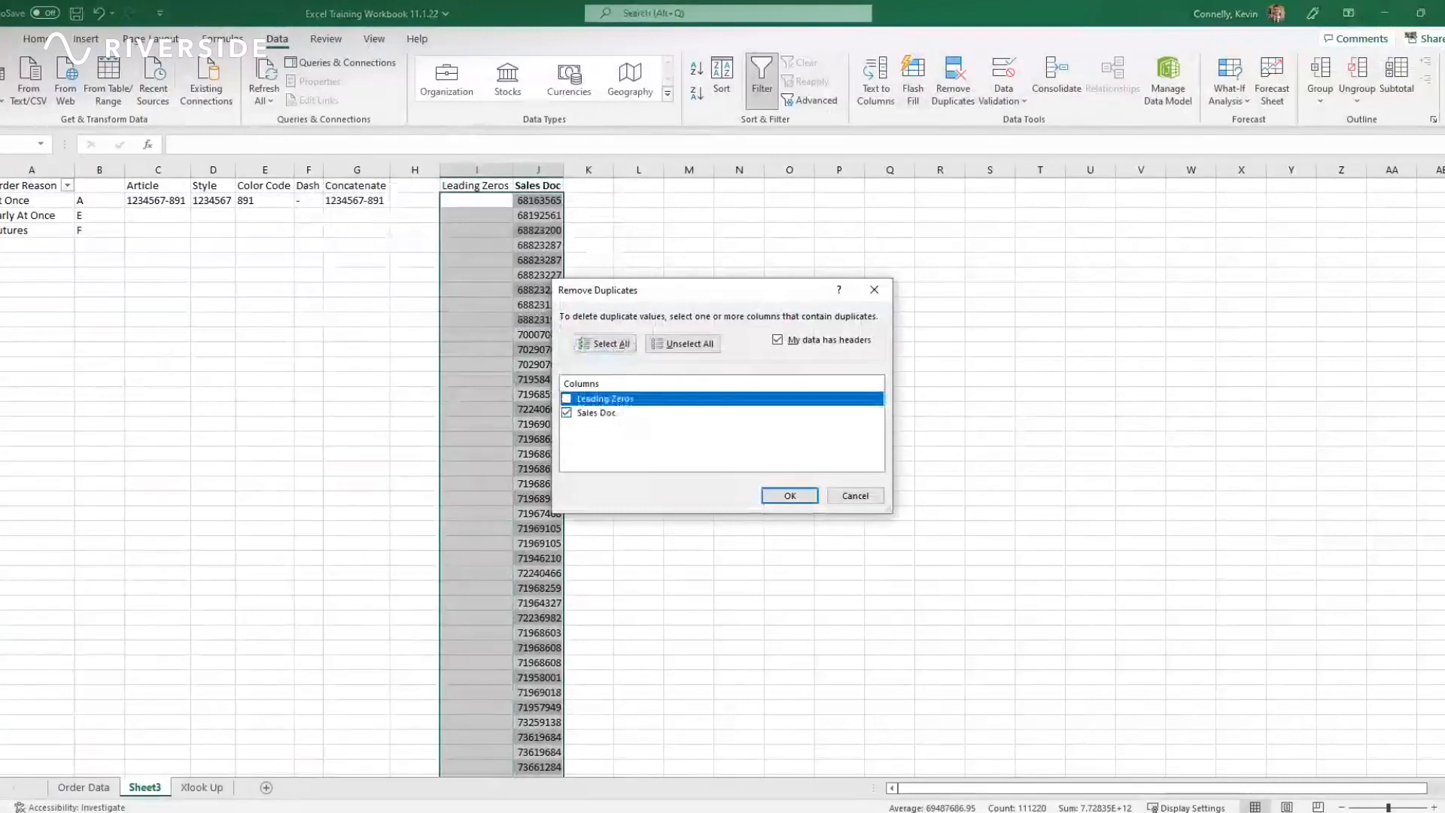
key(Return)
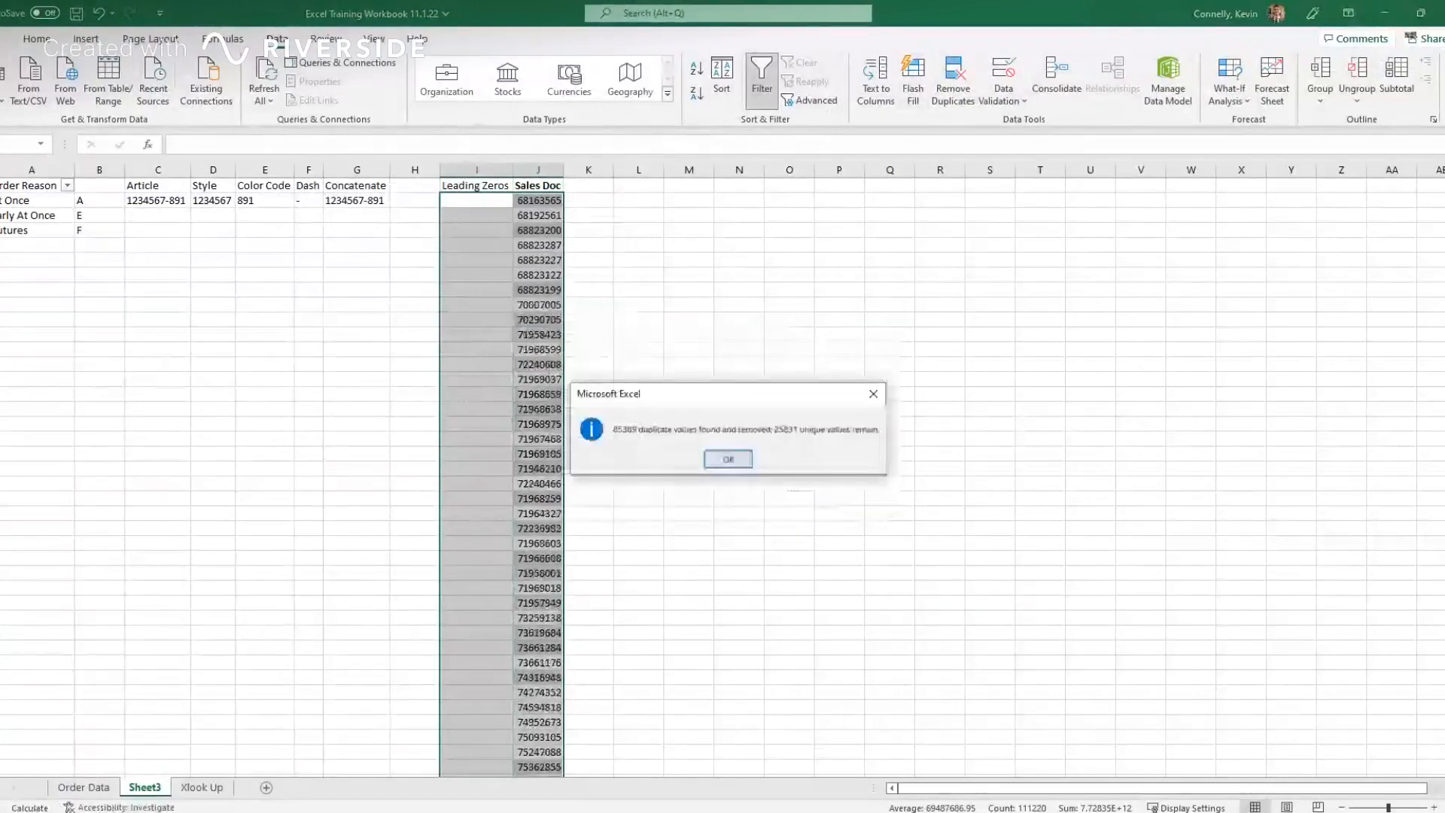
key(Return)
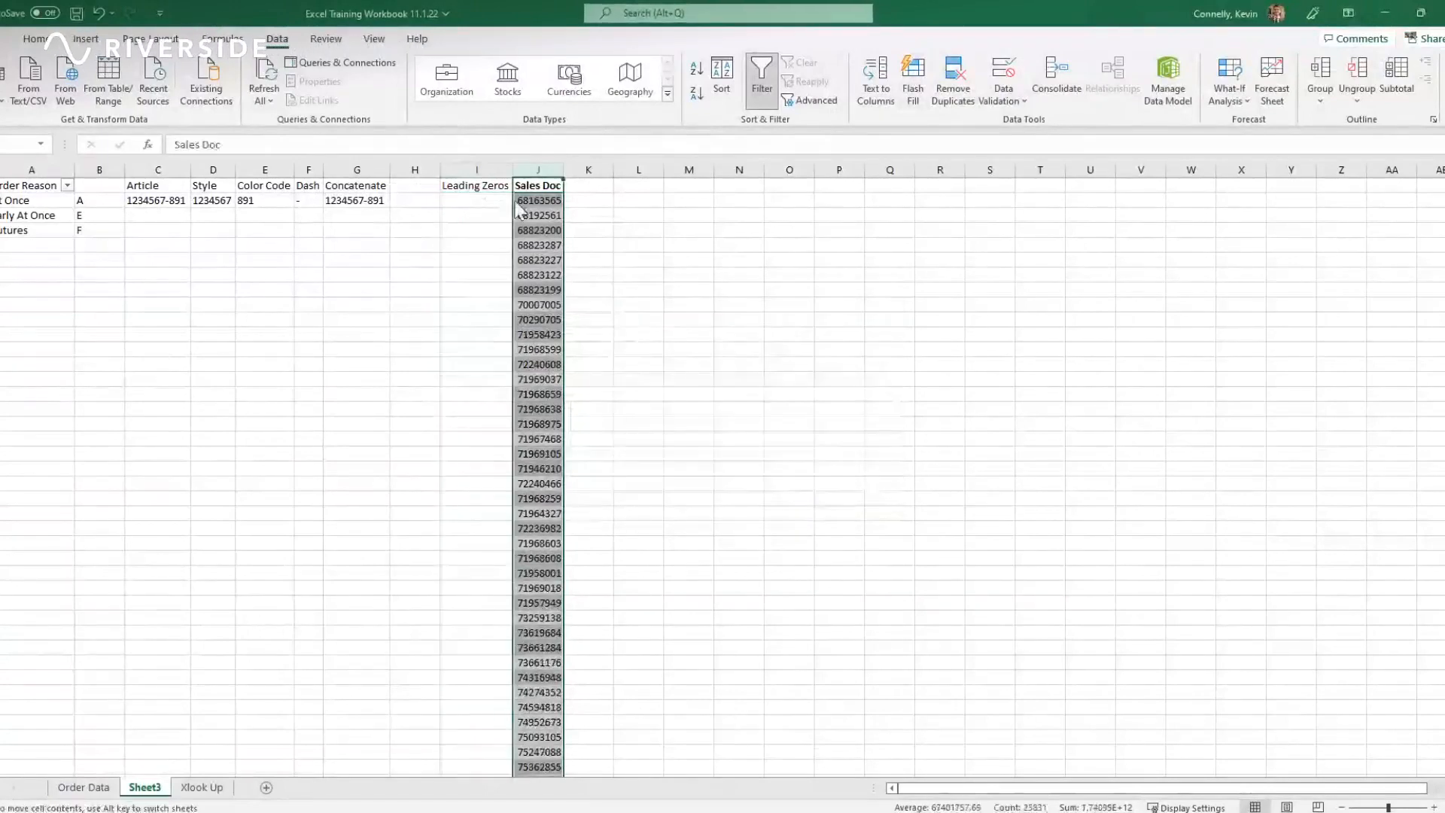
Step: Examine the first Sales Doc number in J2 digit by digit to check its length
click(456, 200)
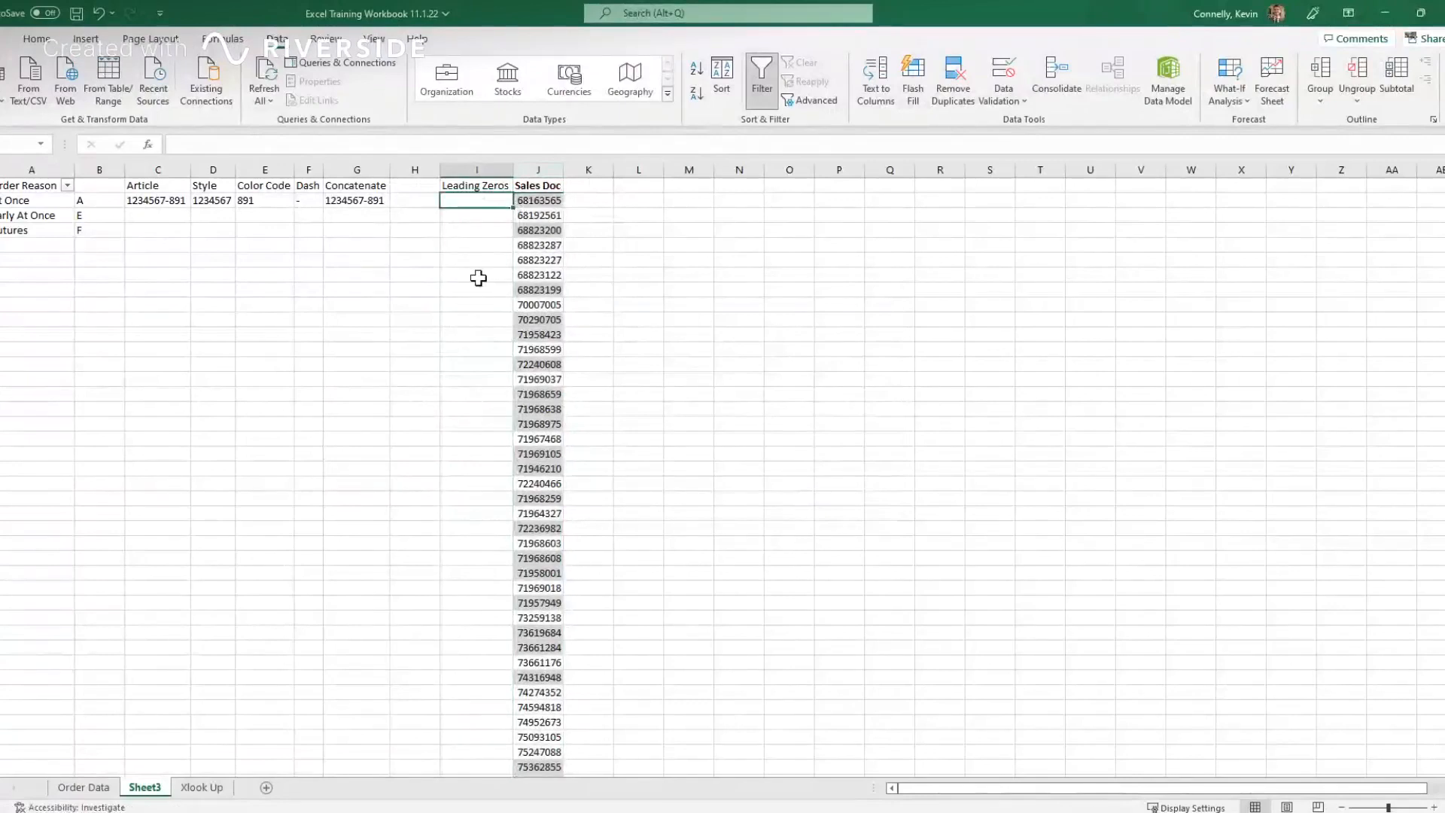
key(Right)
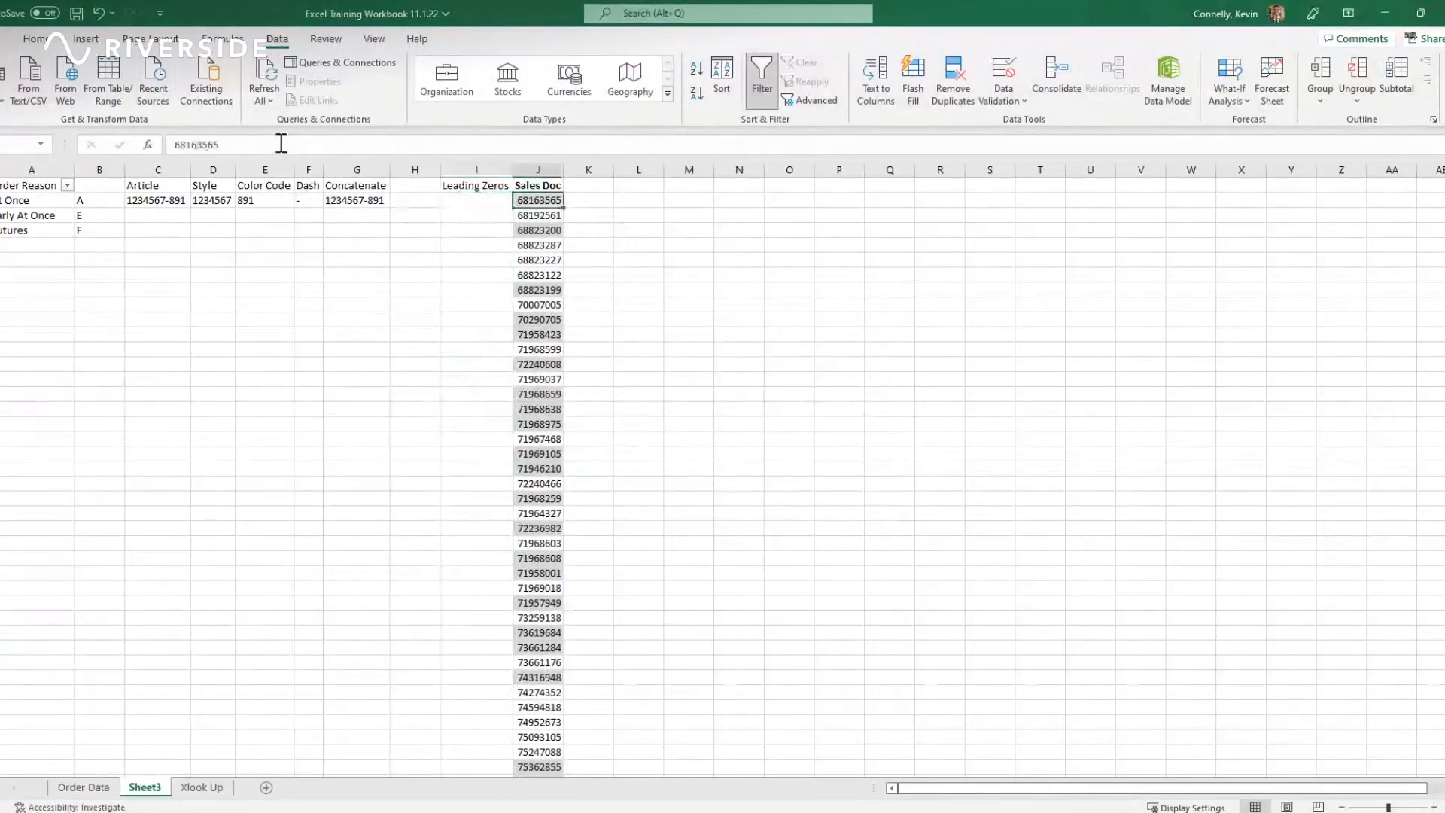
click(175, 144)
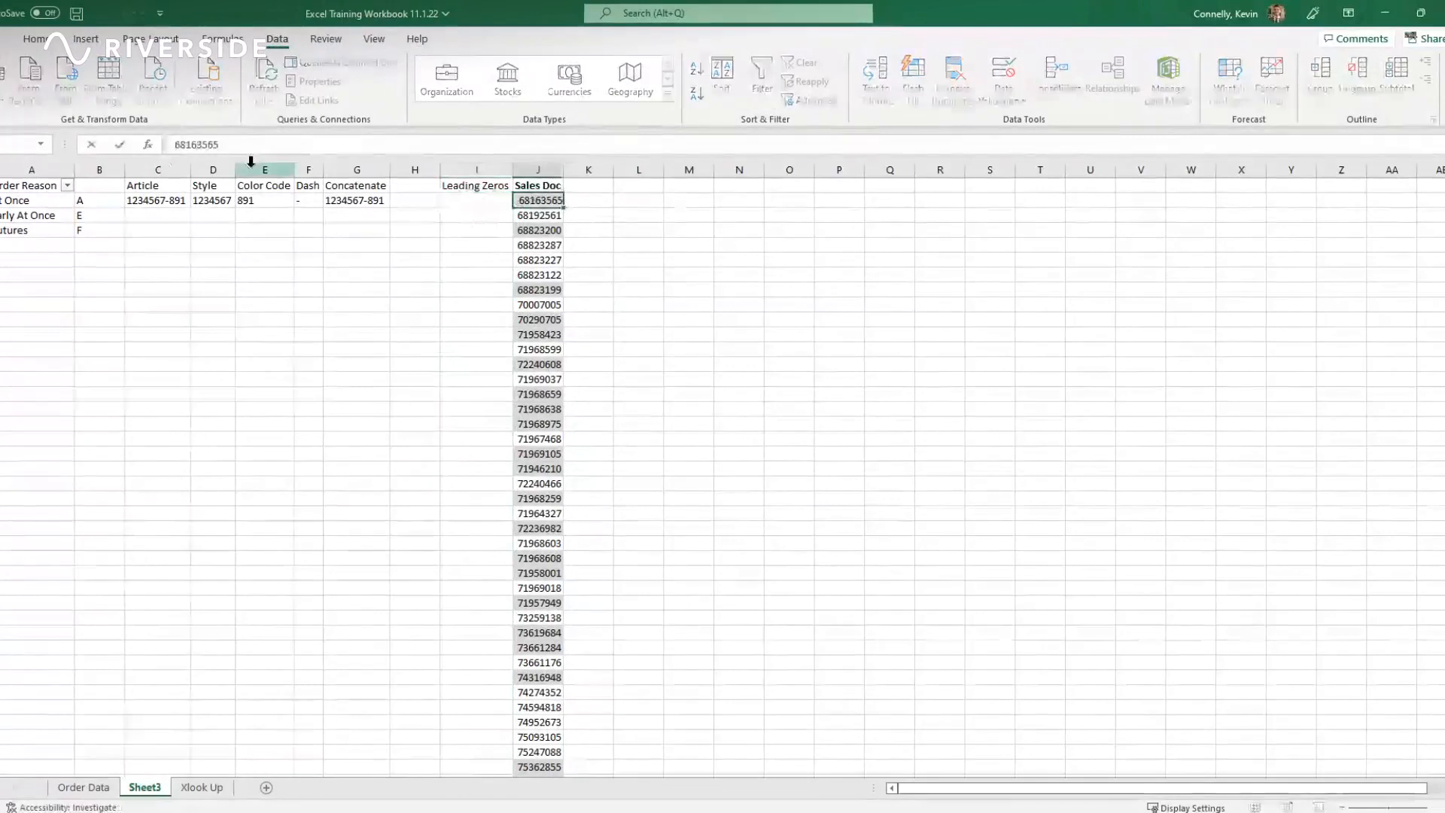
key(Right)
key(Right)
key(Right)
key(Right)
key(Right)
key(Right)
key(Right)
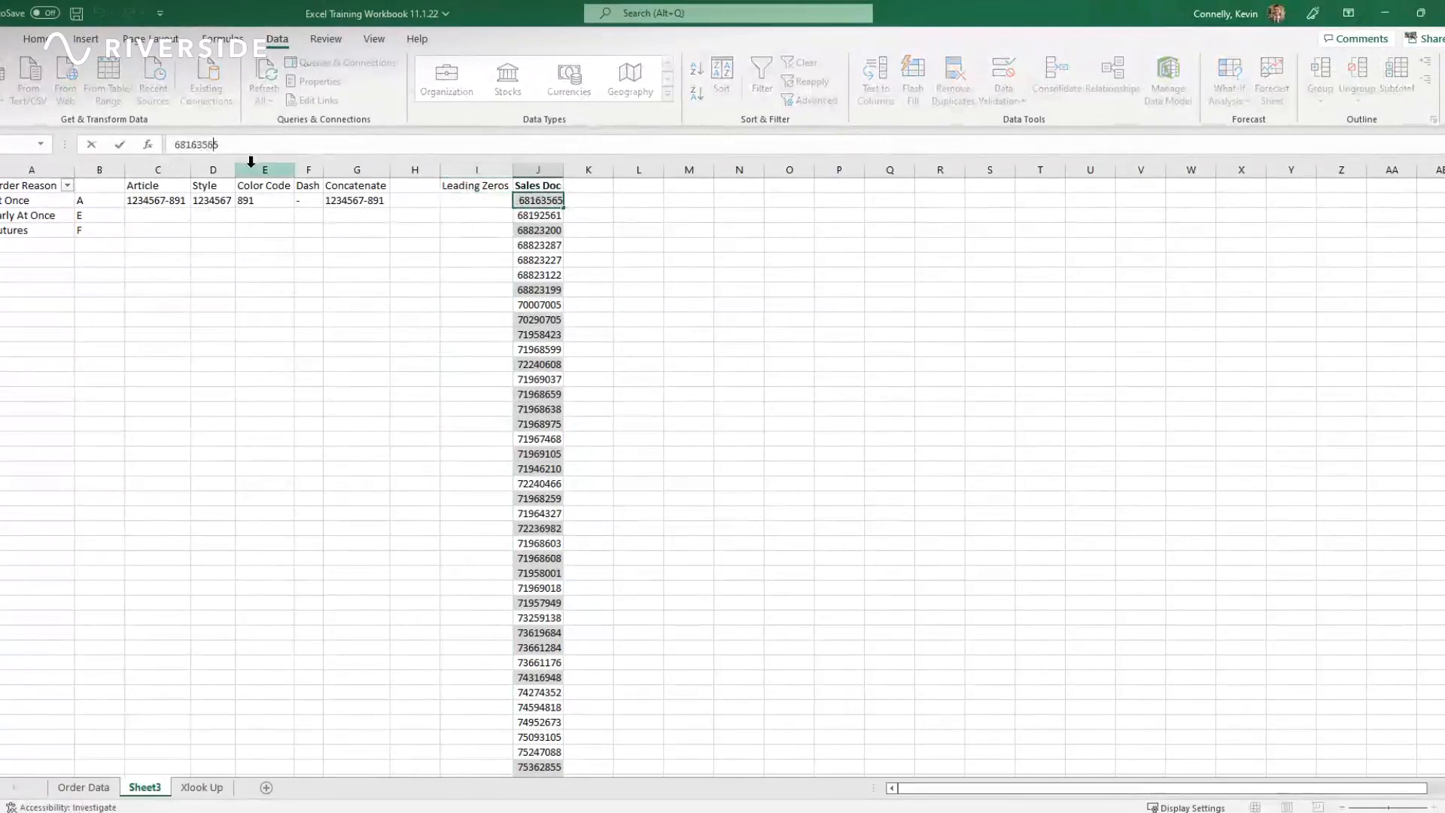
click(471, 200)
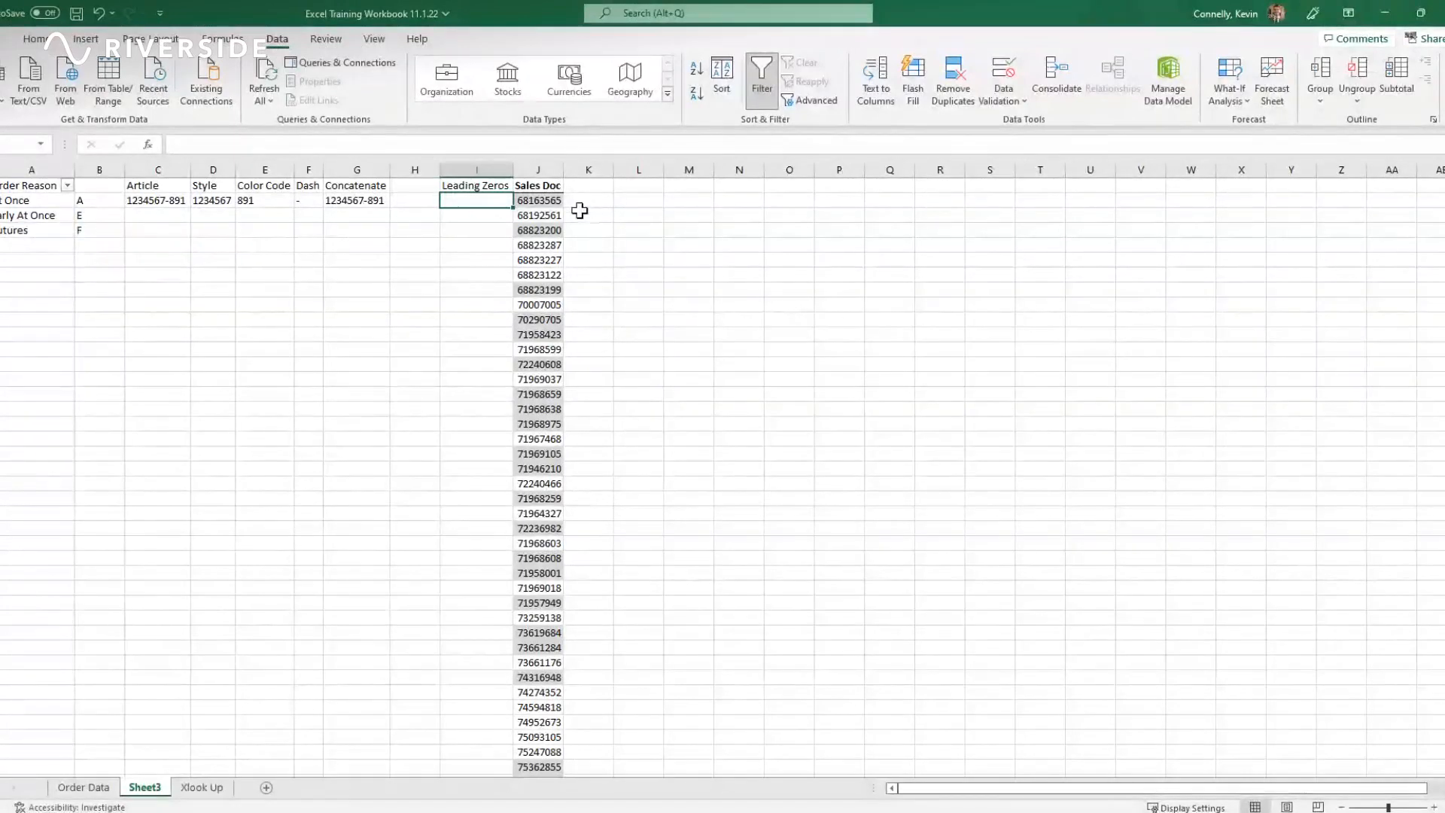
Step: Copy the first Sales Doc number from J2 to I2 and prefix it with '0 to keep a leading zero as text
click(538, 200)
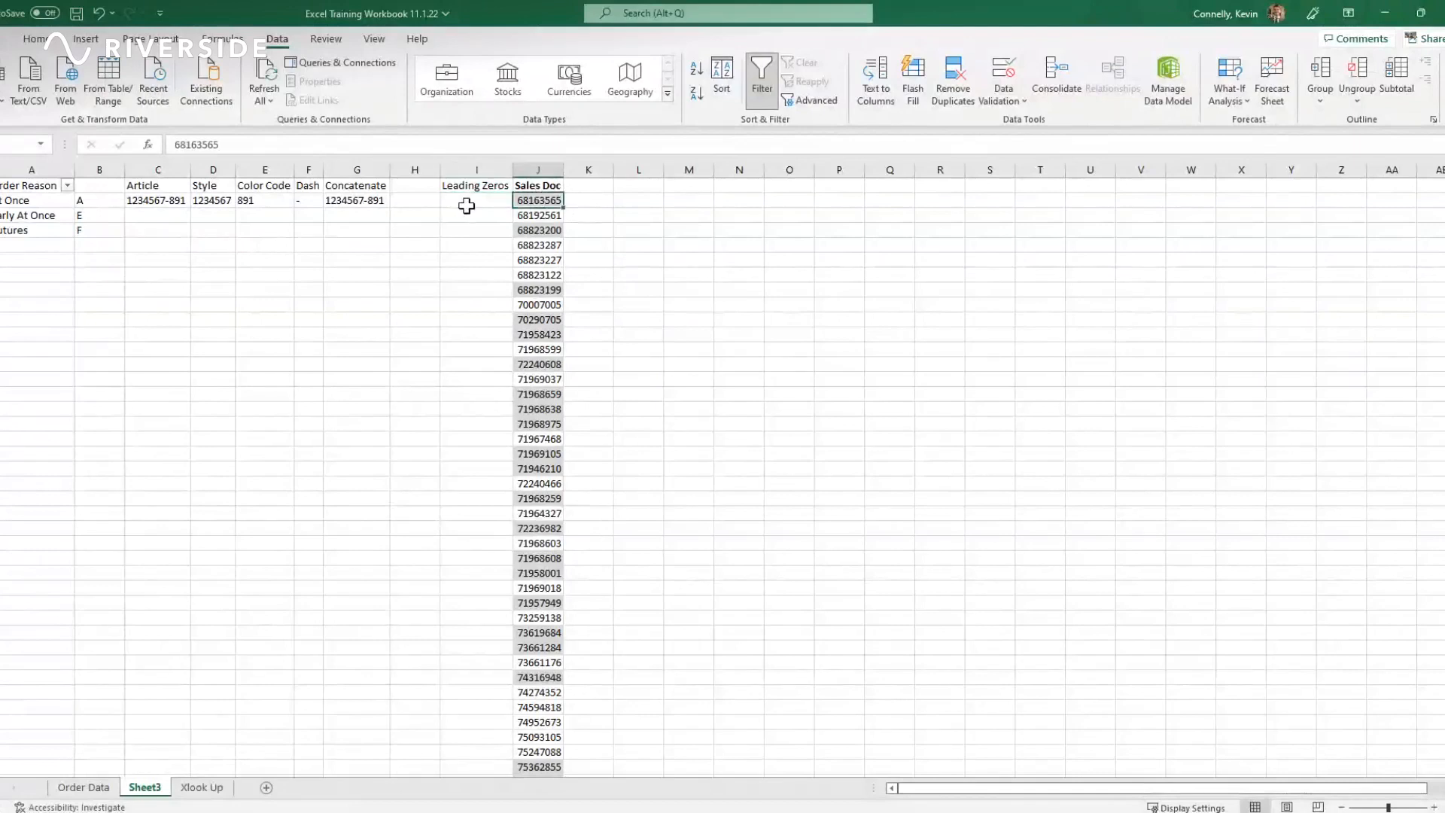
key(ctrl+c)
click(467, 202)
key(ctrl+v)
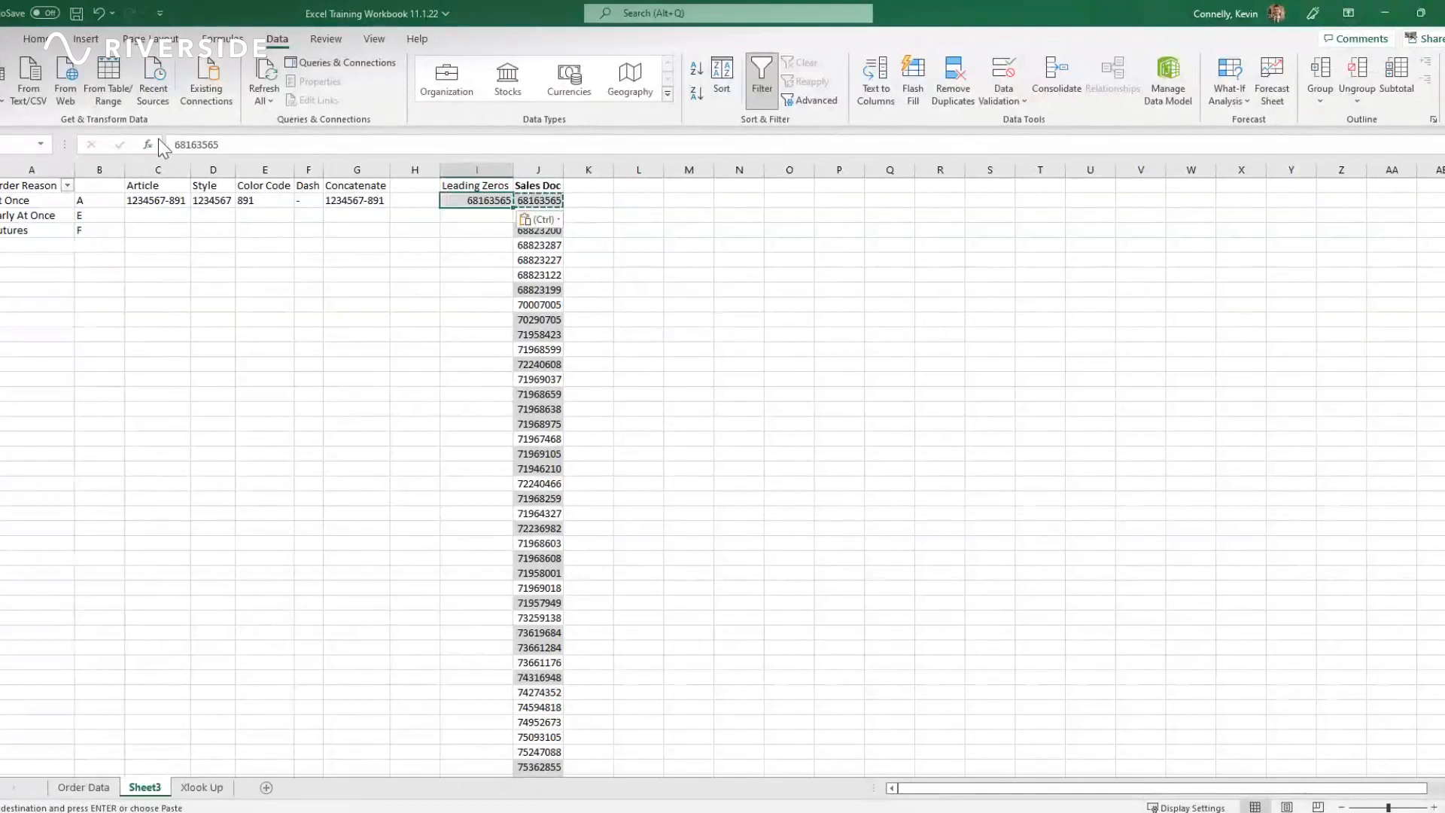
double_click(510, 199)
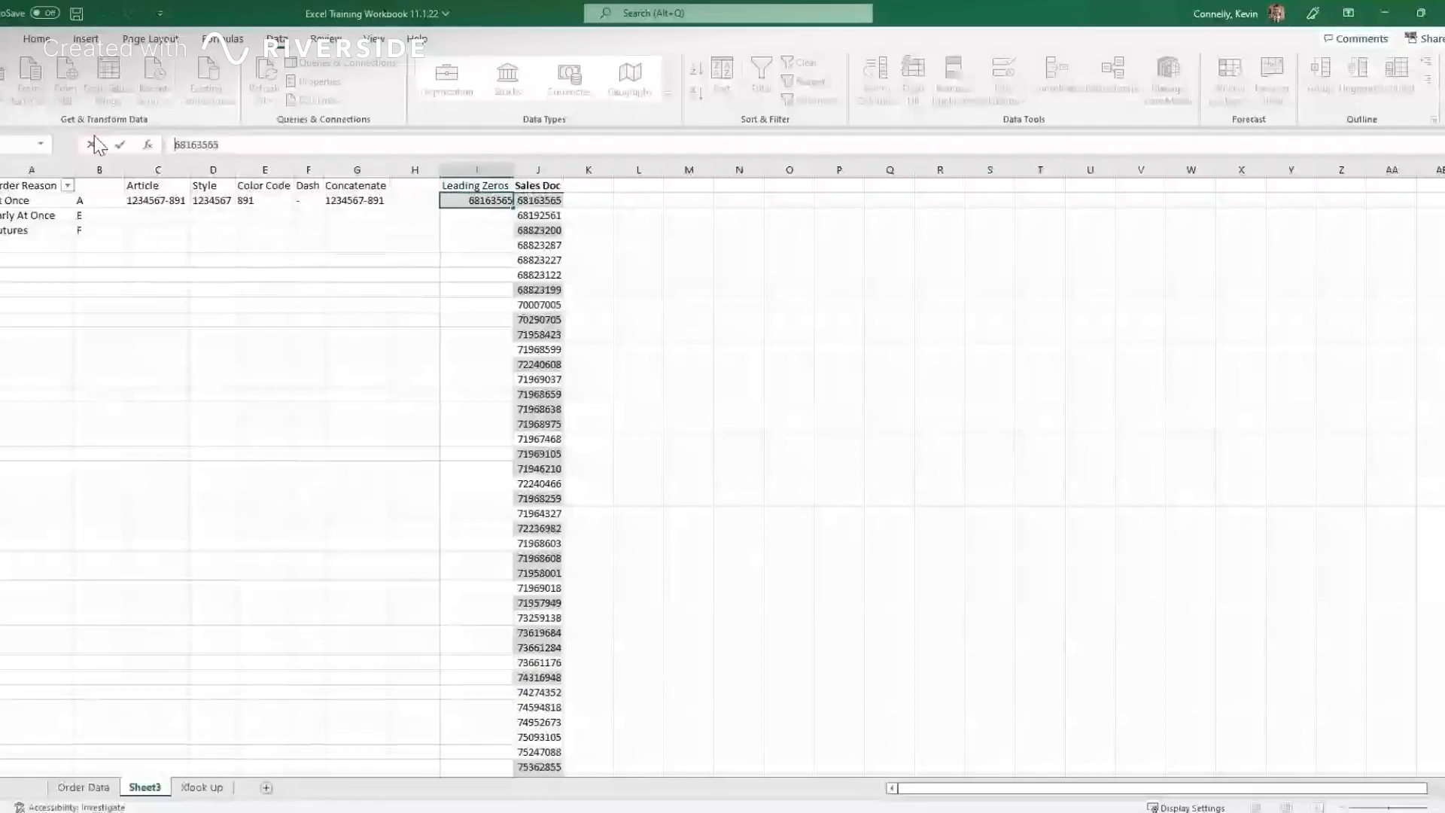
text('0)
key(Return)
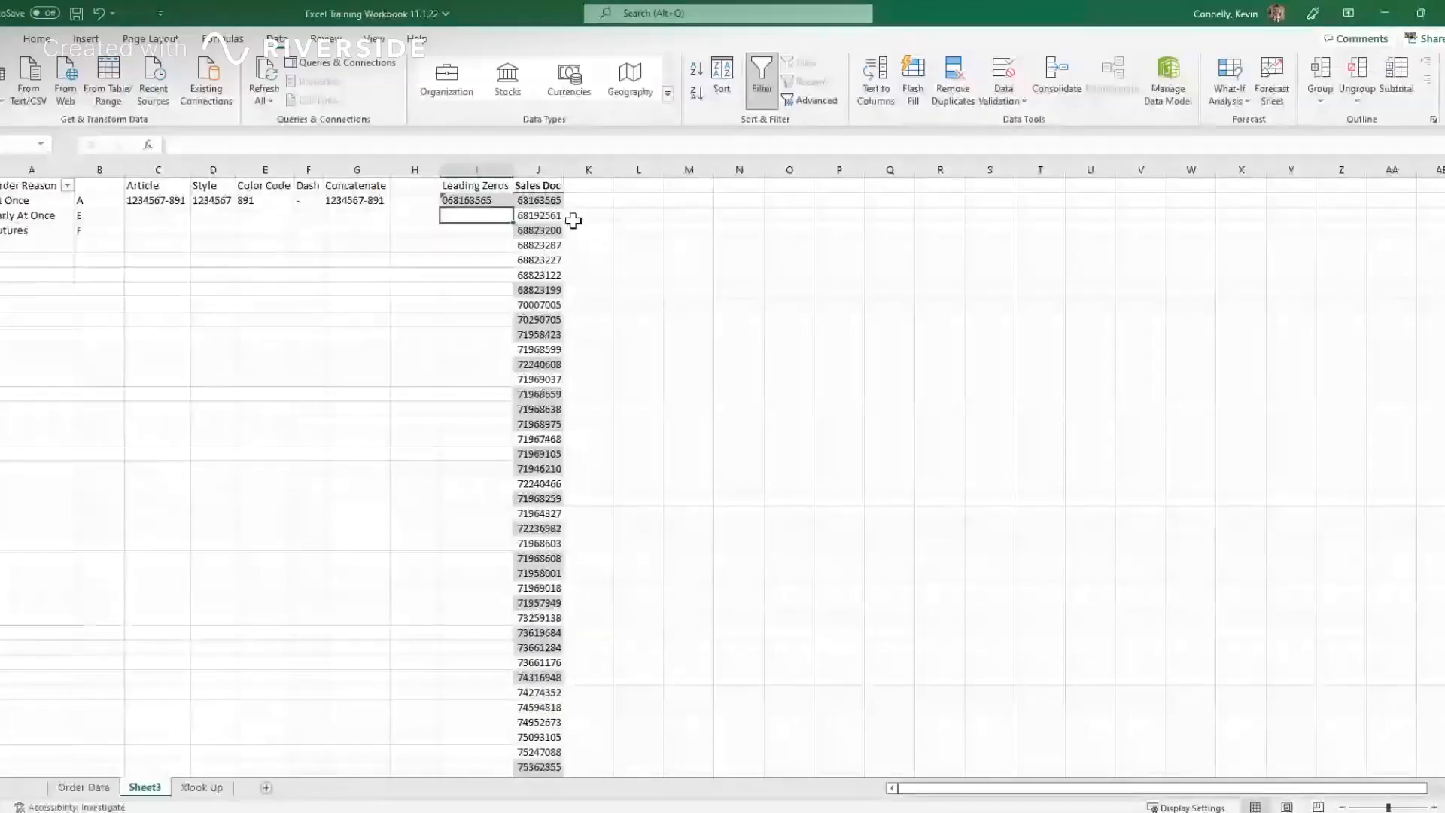
Step: Copy the second Sales Doc number from J3 to I3 and prefix it with '0 to keep a leading zero as text
click(593, 200)
click(539, 215)
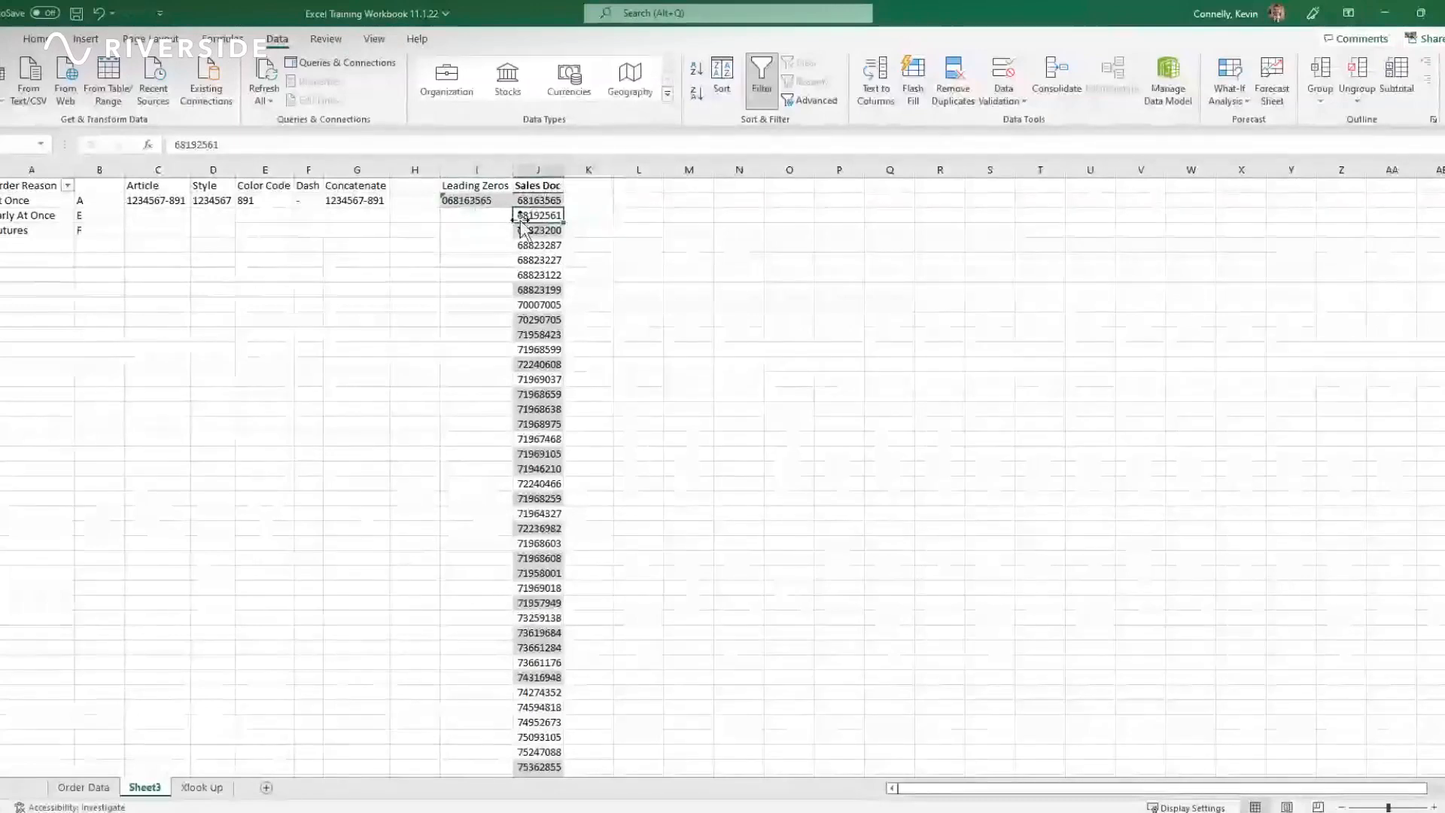
key(ctrl+c)
click(474, 214)
key(ctrl+v)
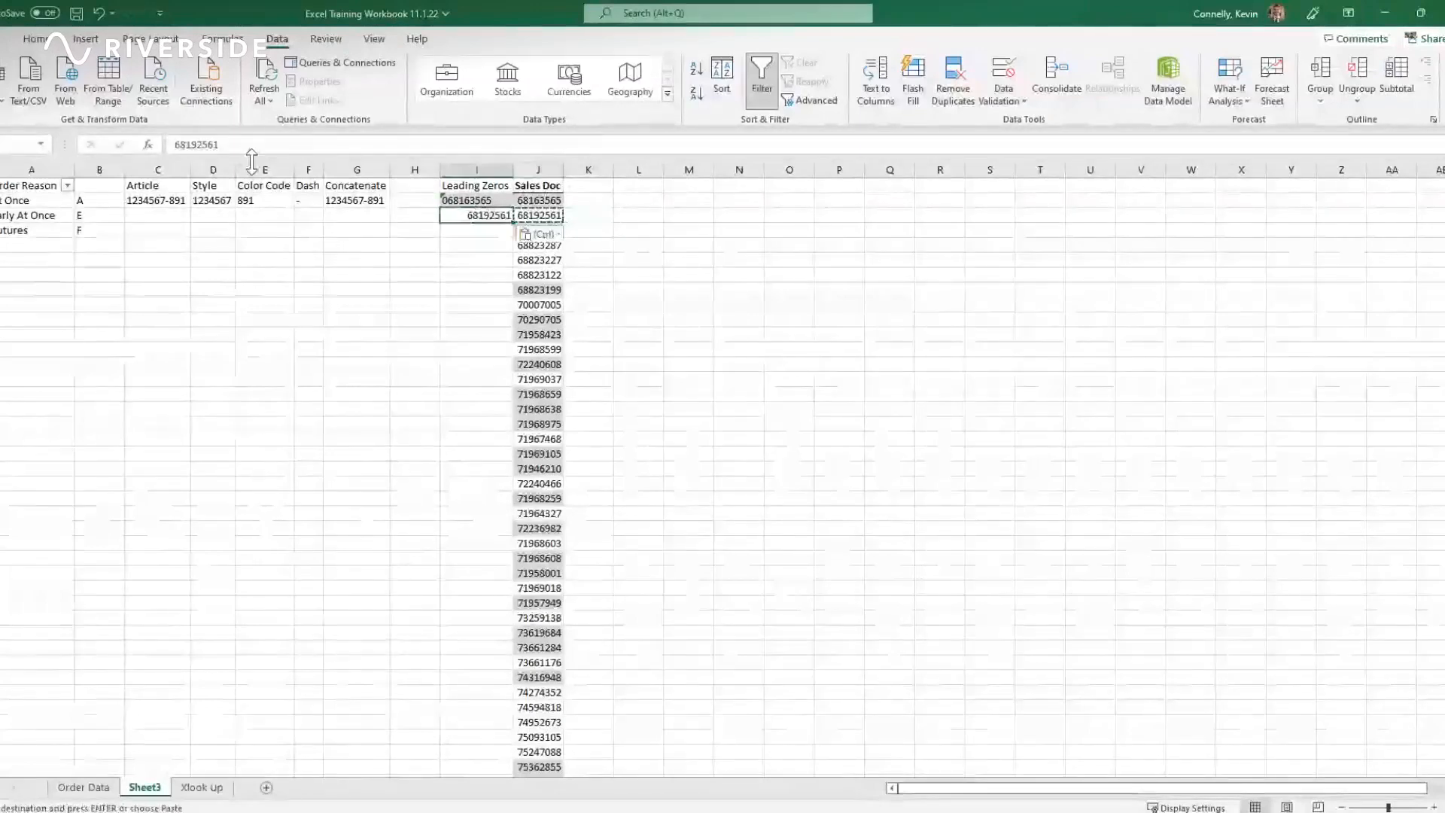
click(176, 144)
text('0)
key(Return)
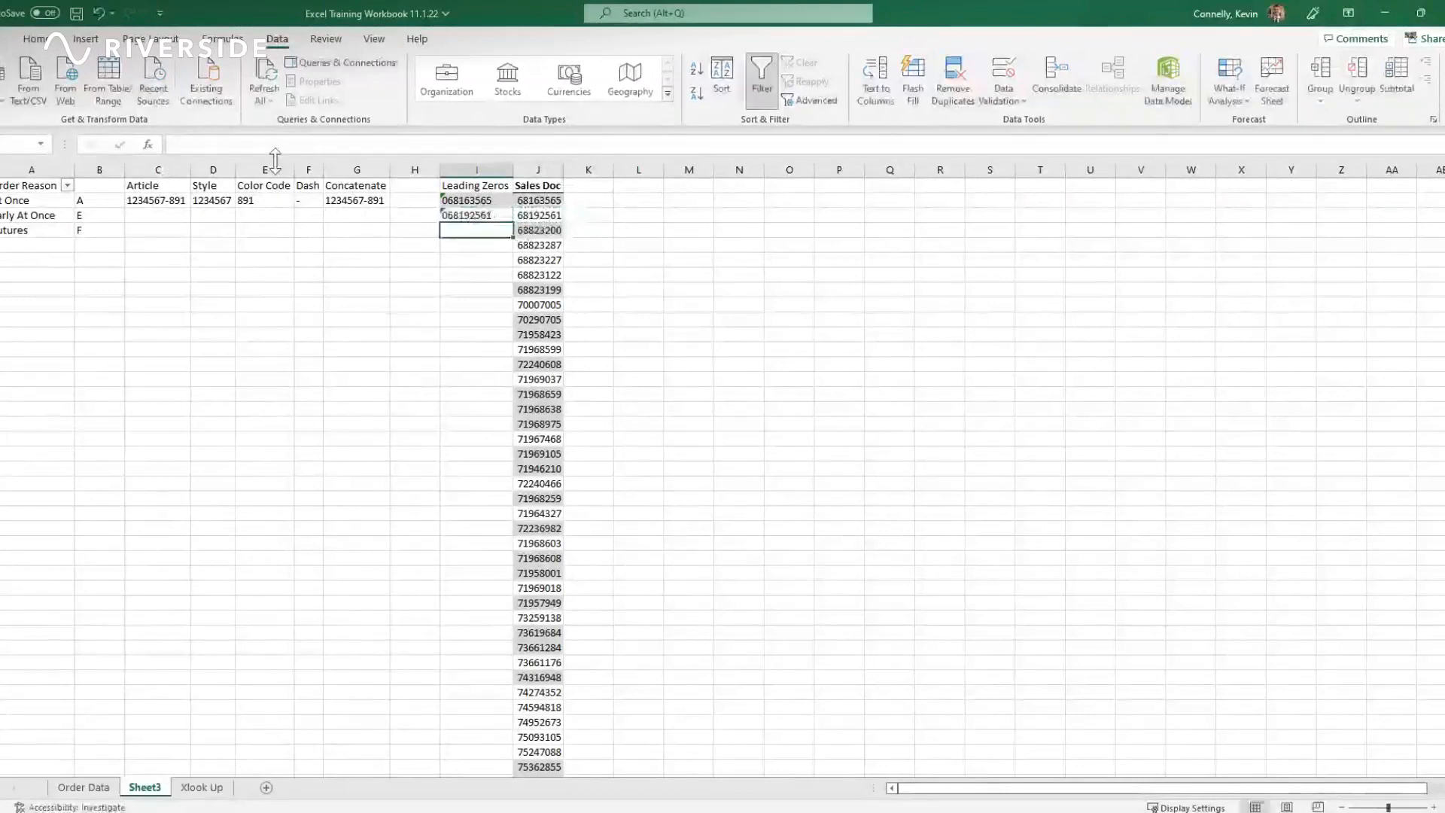
Step: Enter '0 in K1 as a text zero beside the Sales Doc header
key(Up)
key(Up)
key(Right)
key(Right)
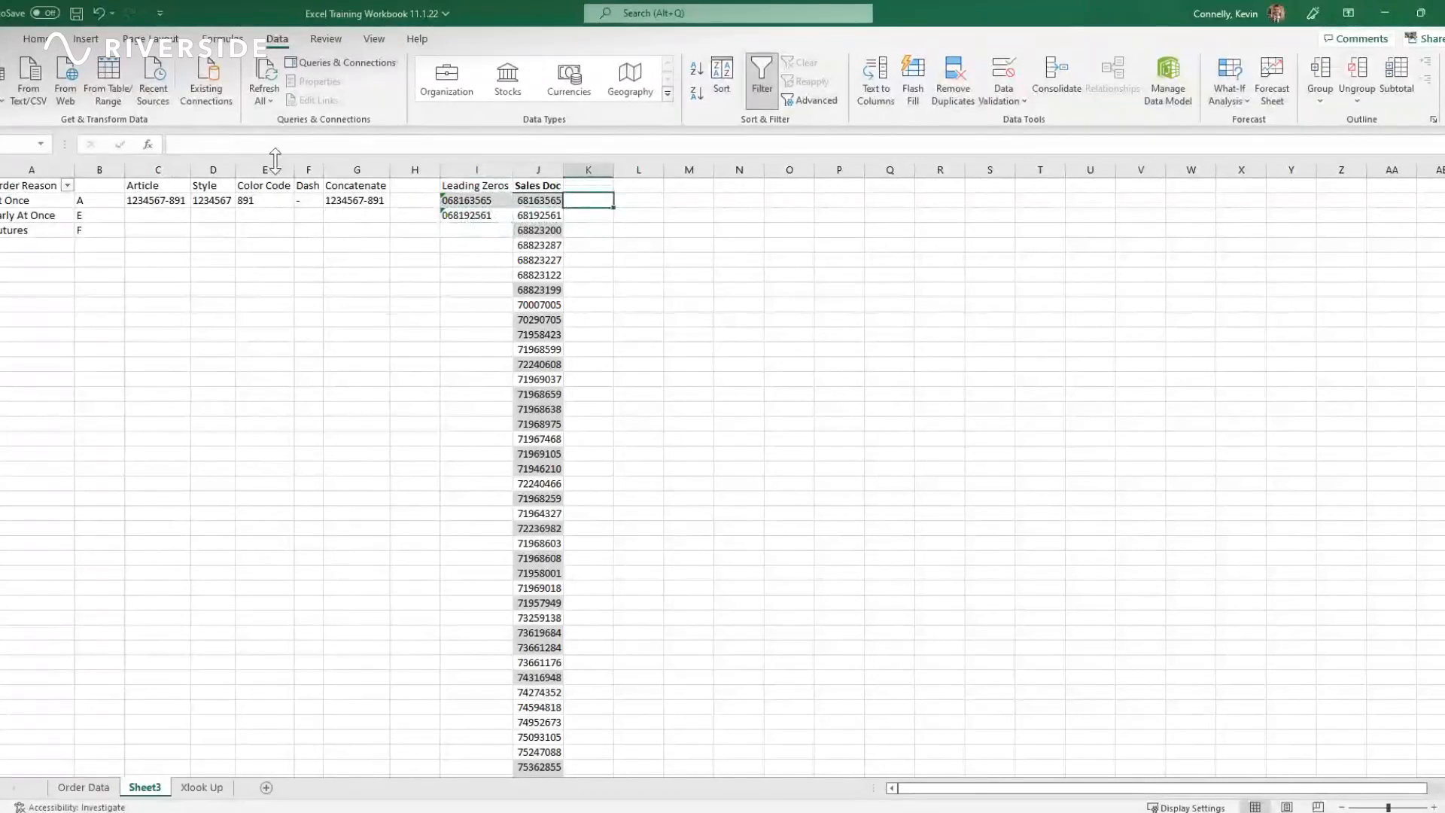
text(')
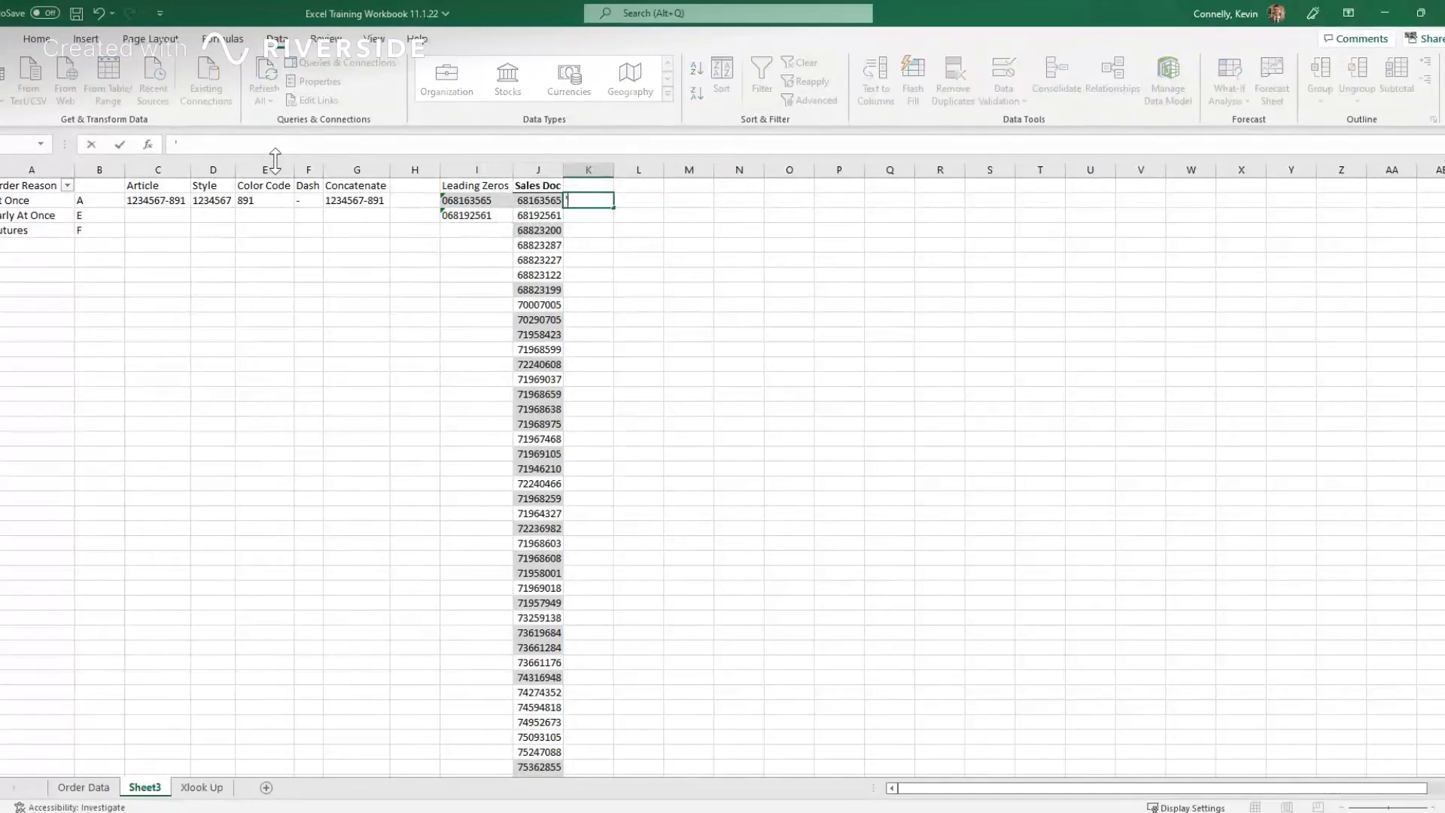
key(Up)
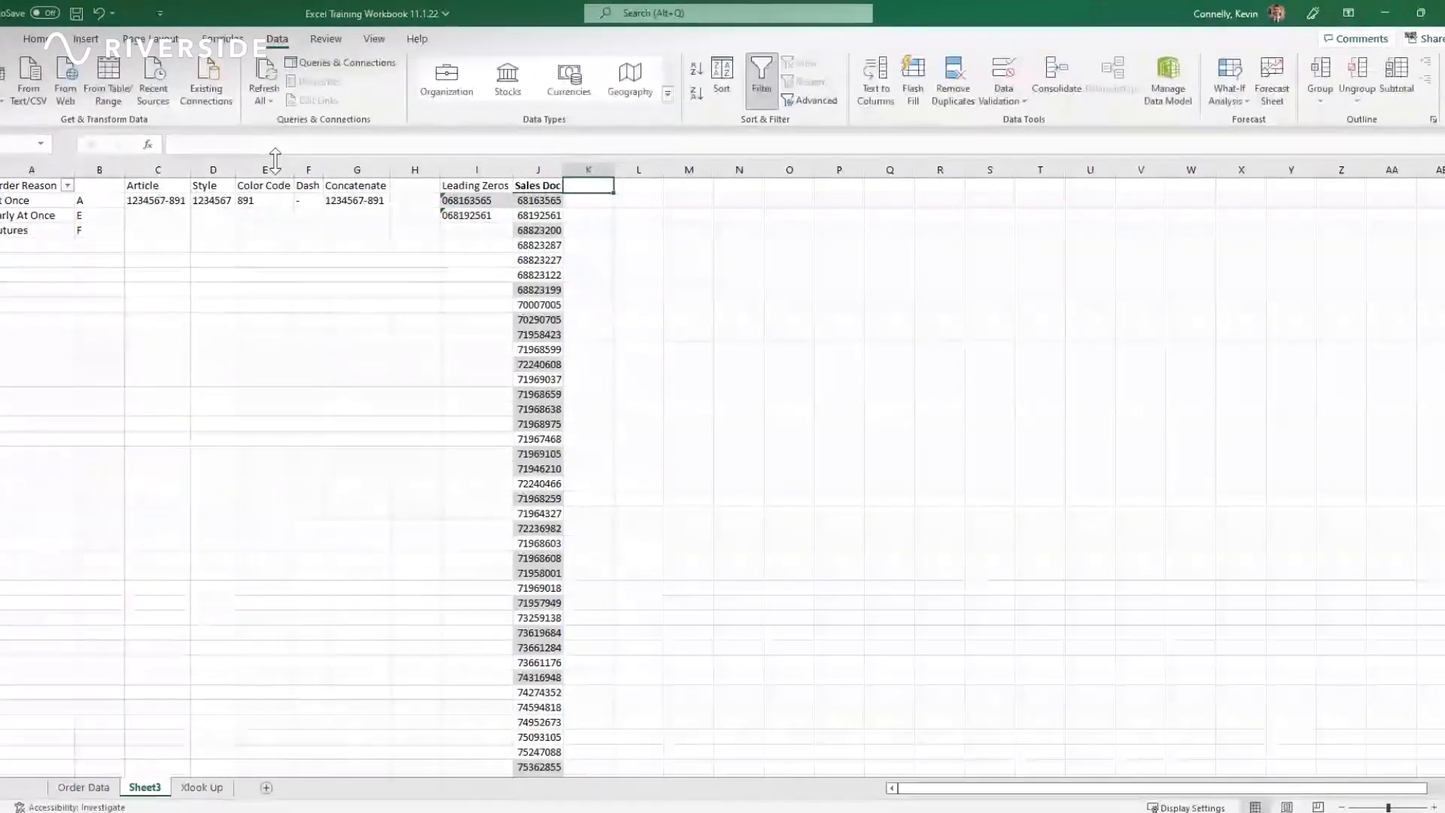
text(0)
key(Return)
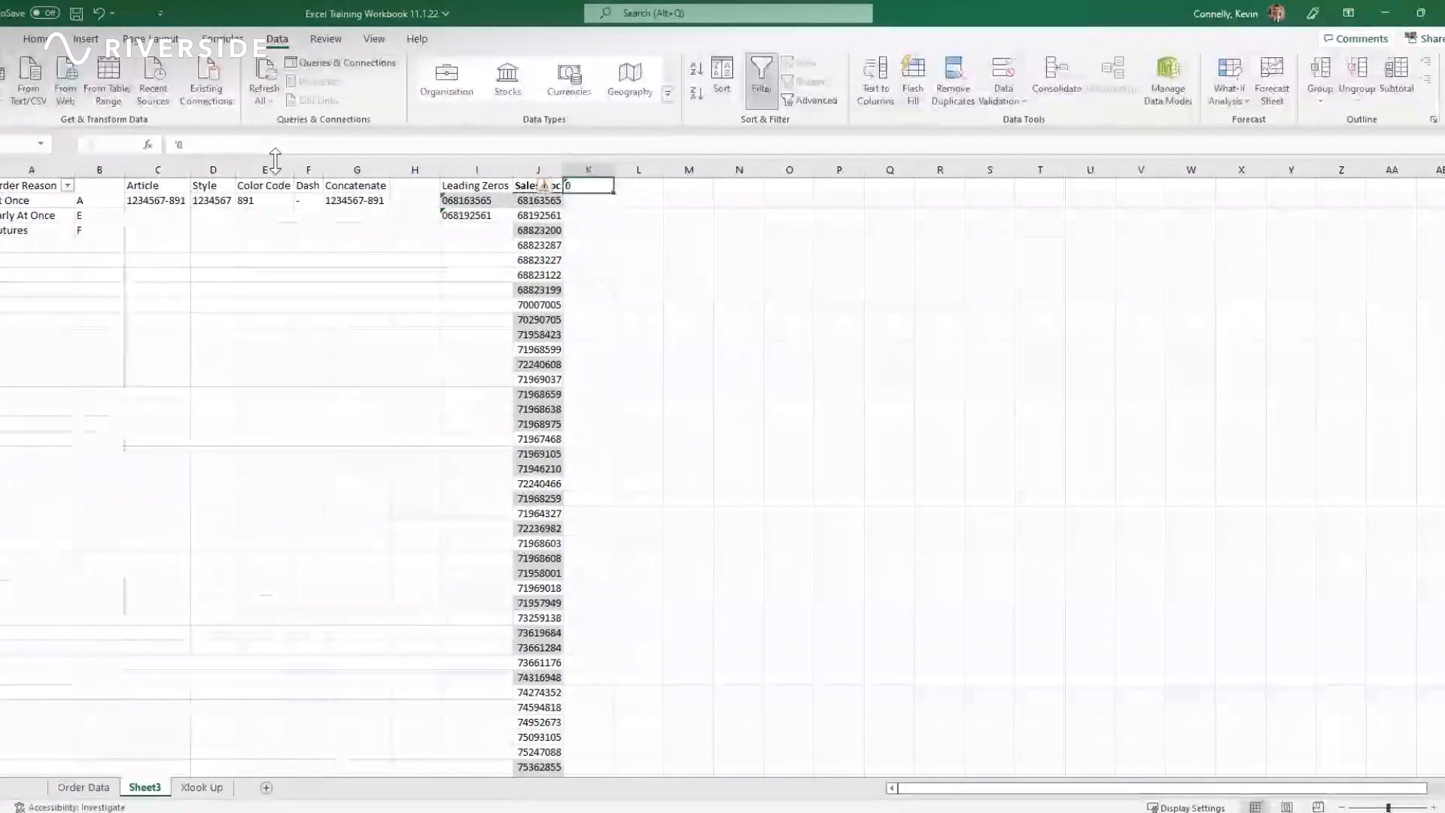
Step: Enter =CONCATENATE(K1,J4) in I4 to join the text zero to the third Sales Doc number
key(Down)
key(Left)
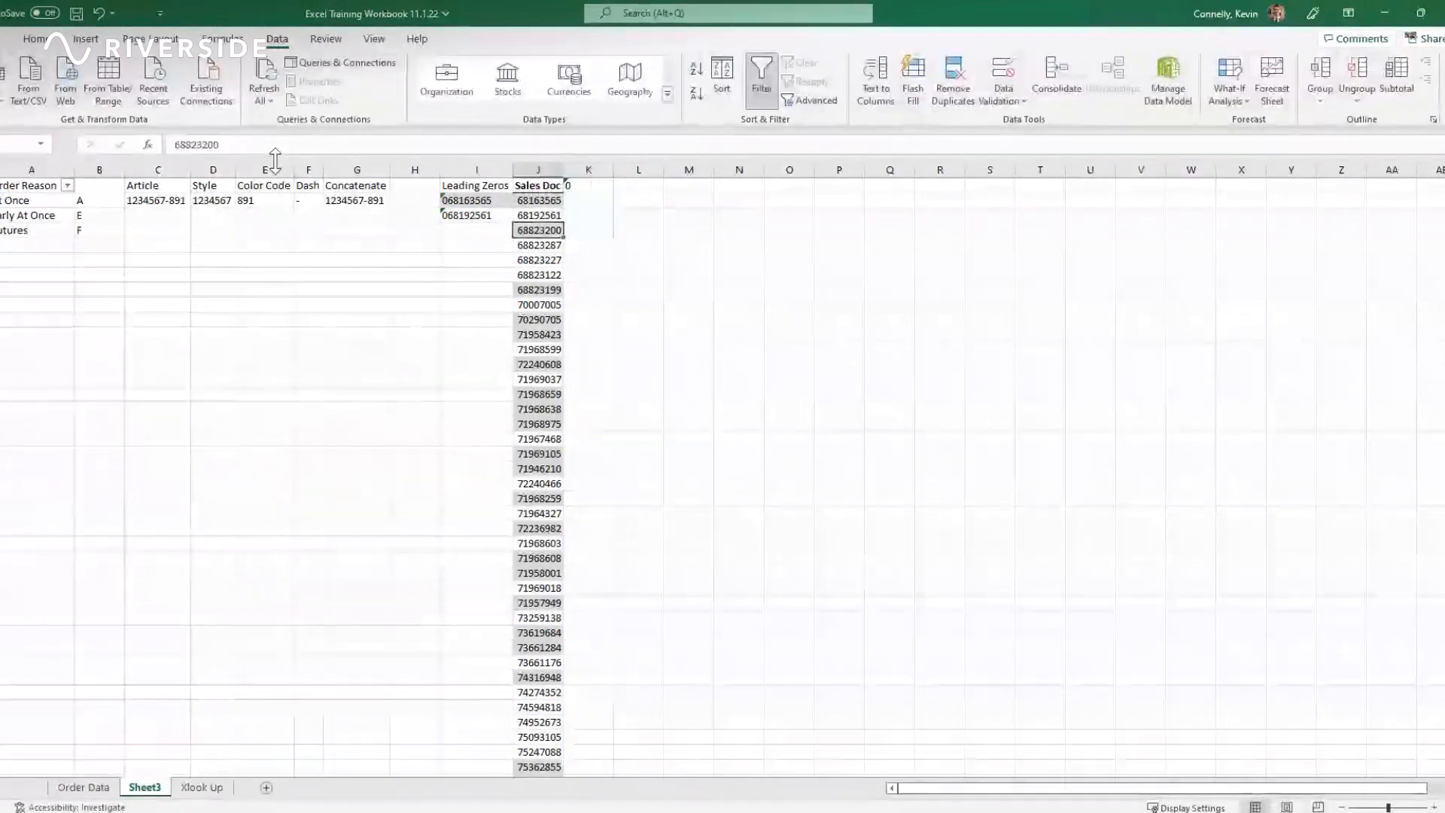
key(Left)
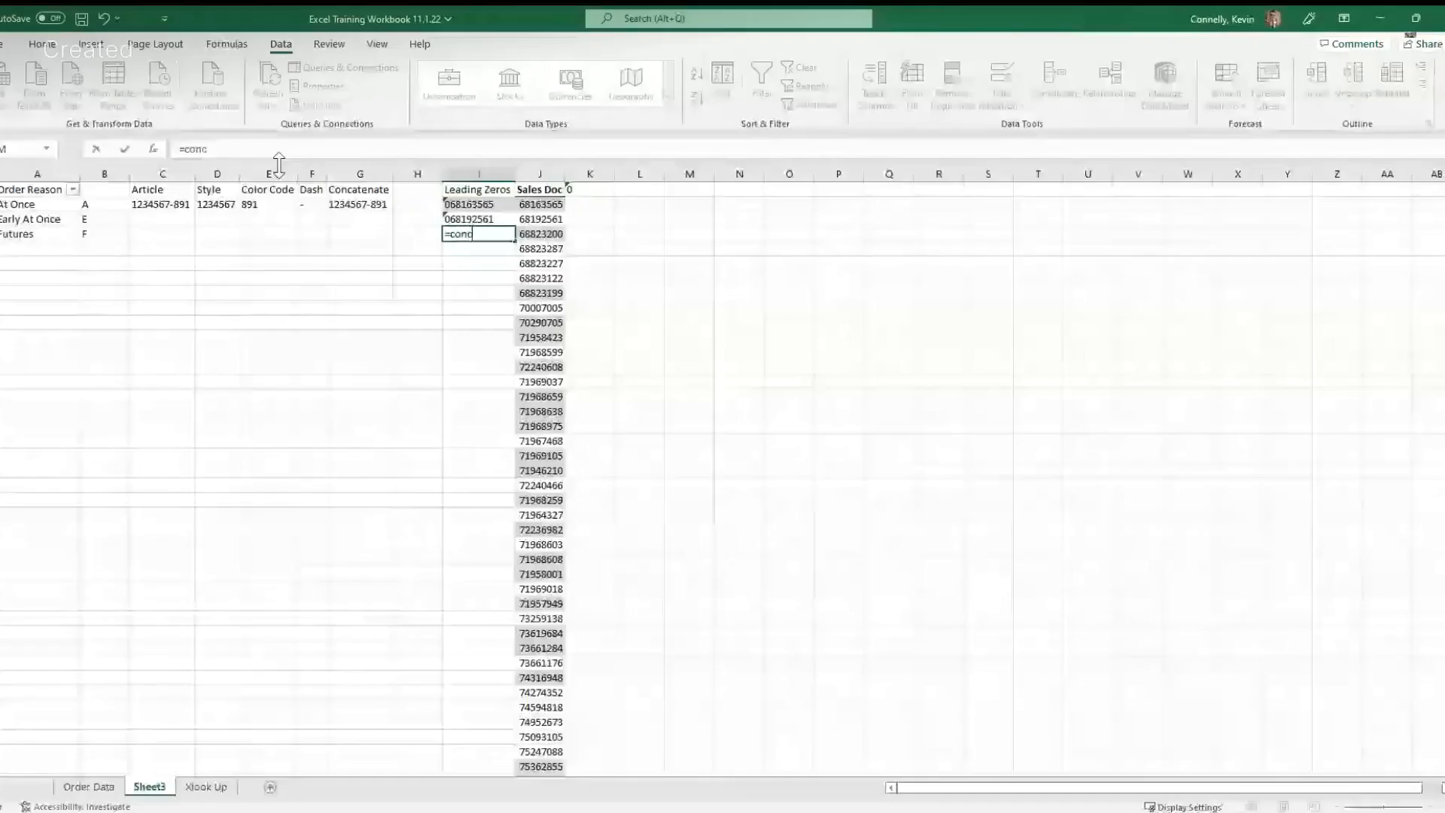
key(Tab)
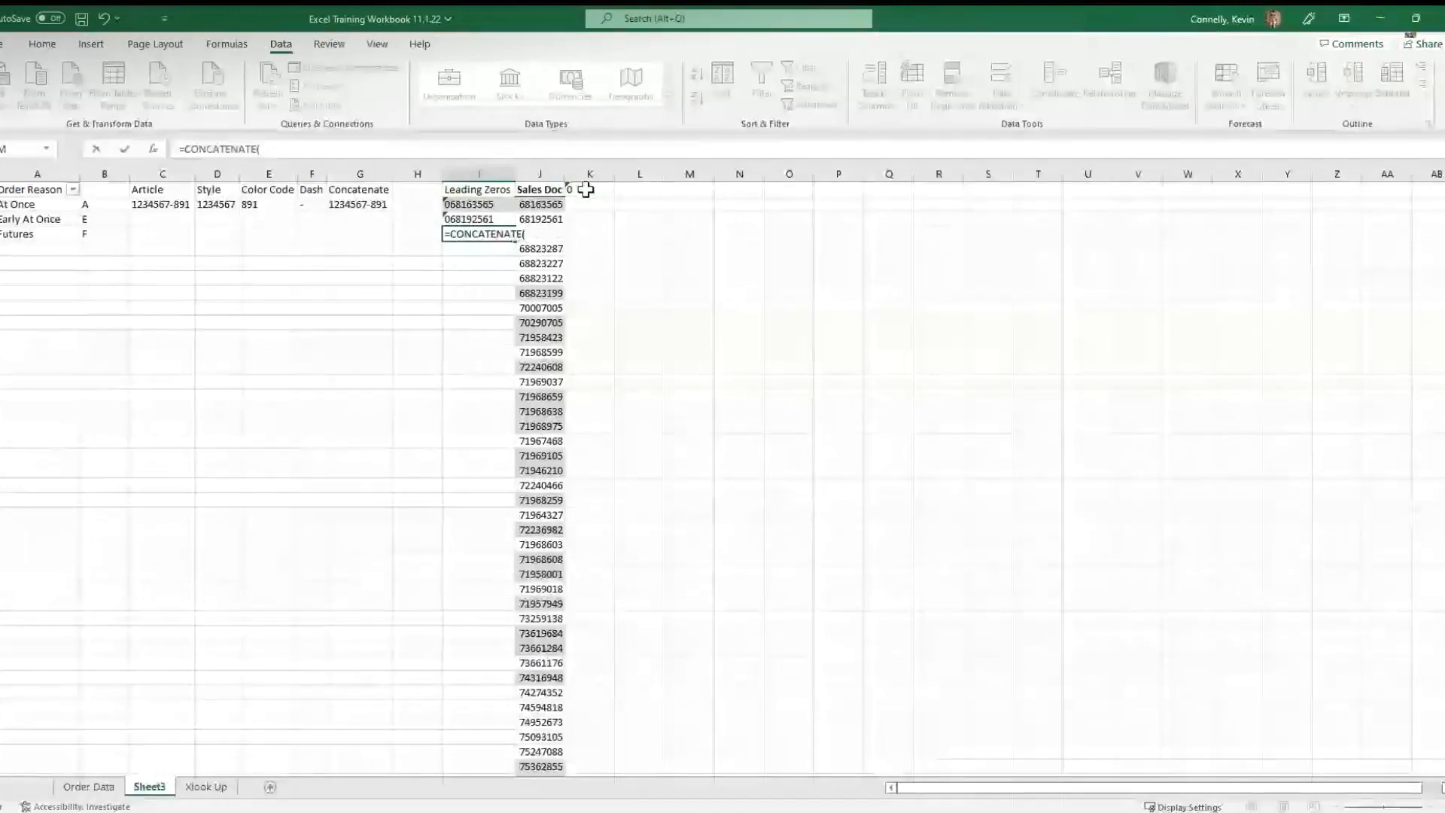
click(511, 174)
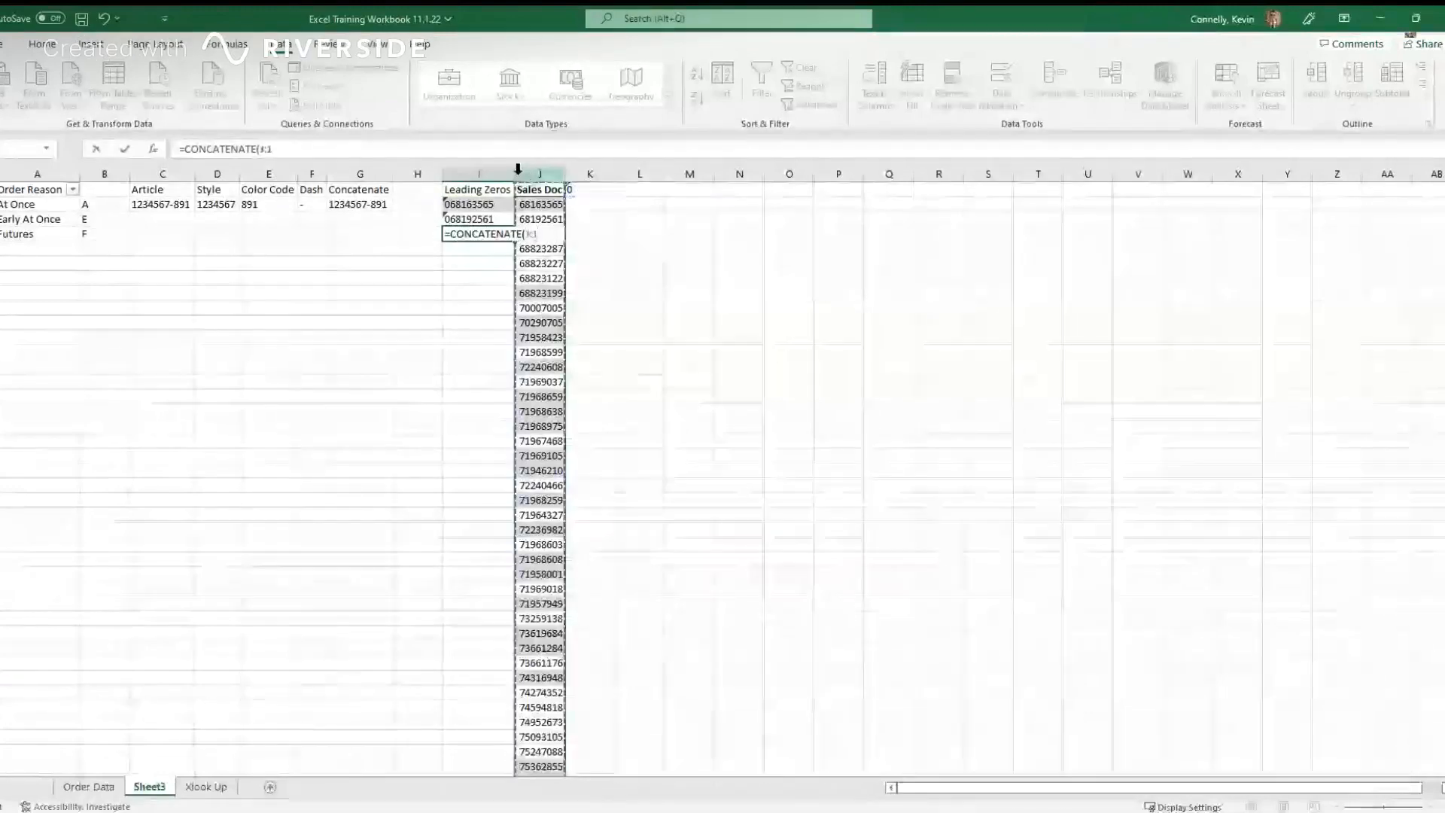
click(590, 189)
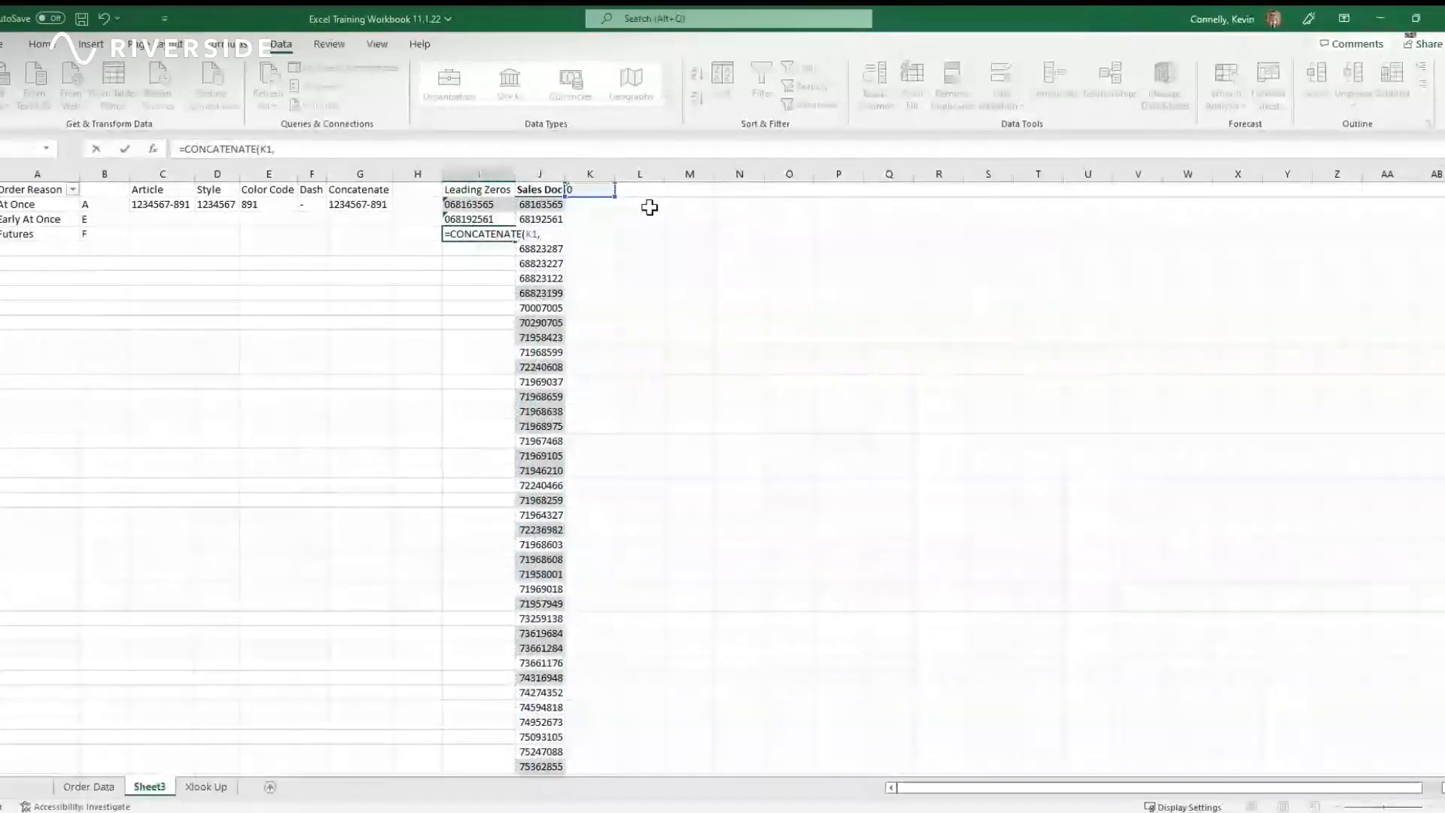
text(,)
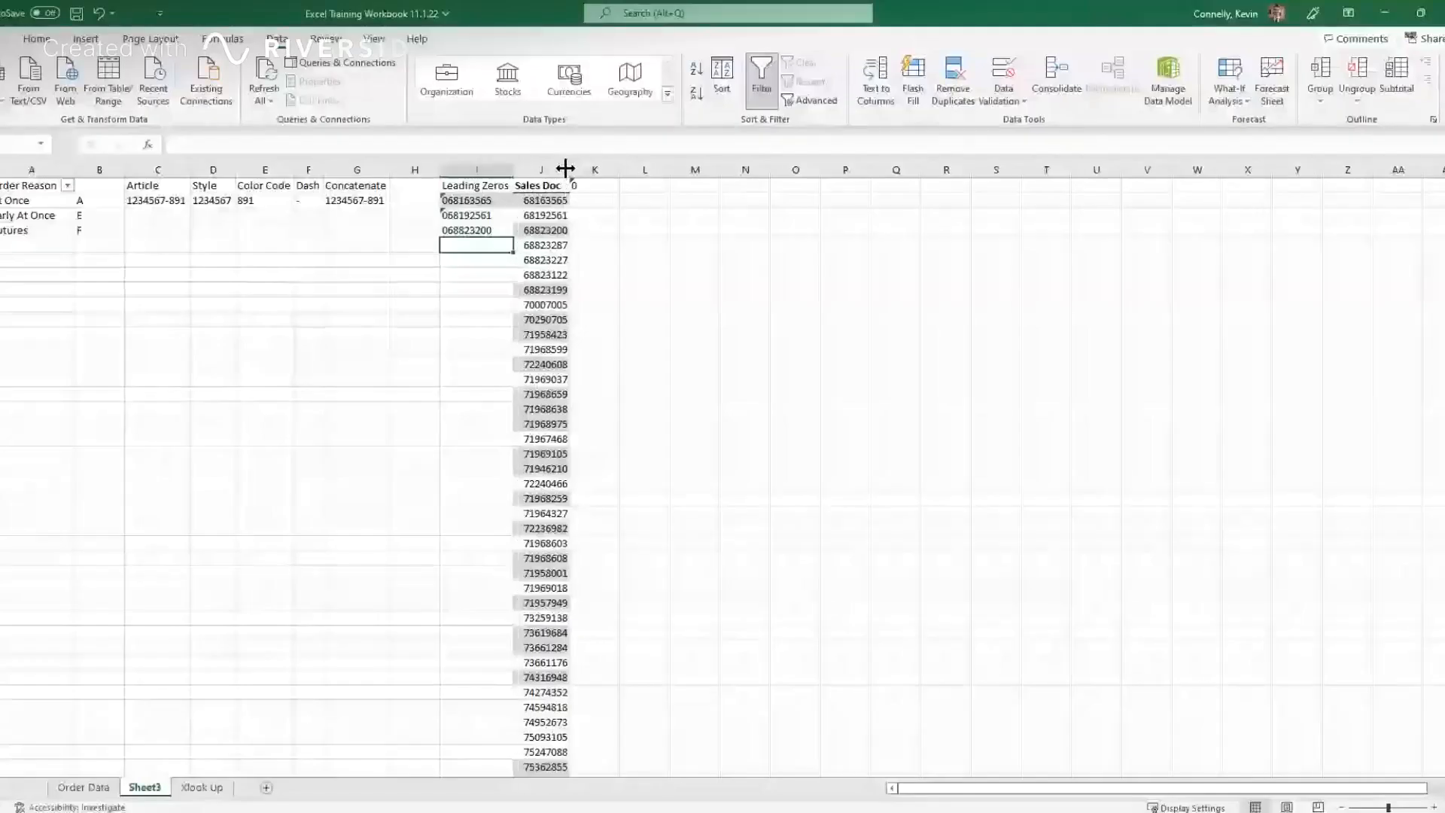
Step: Try filling the CONCATENATE formula with its relative K1 reference from I4 down the Leading Zeros column
click(481, 232)
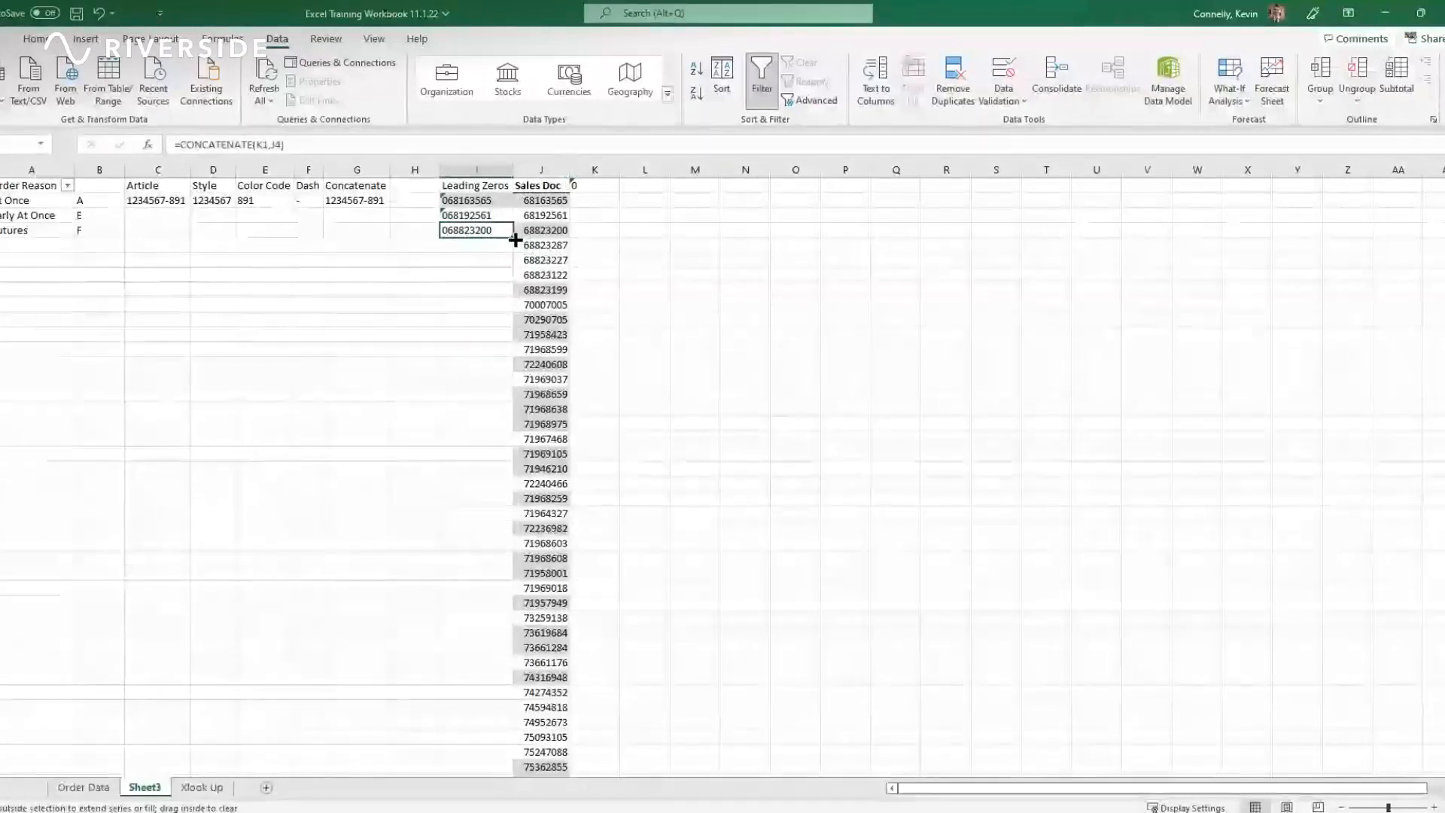
drag(514, 240, 512, 297)
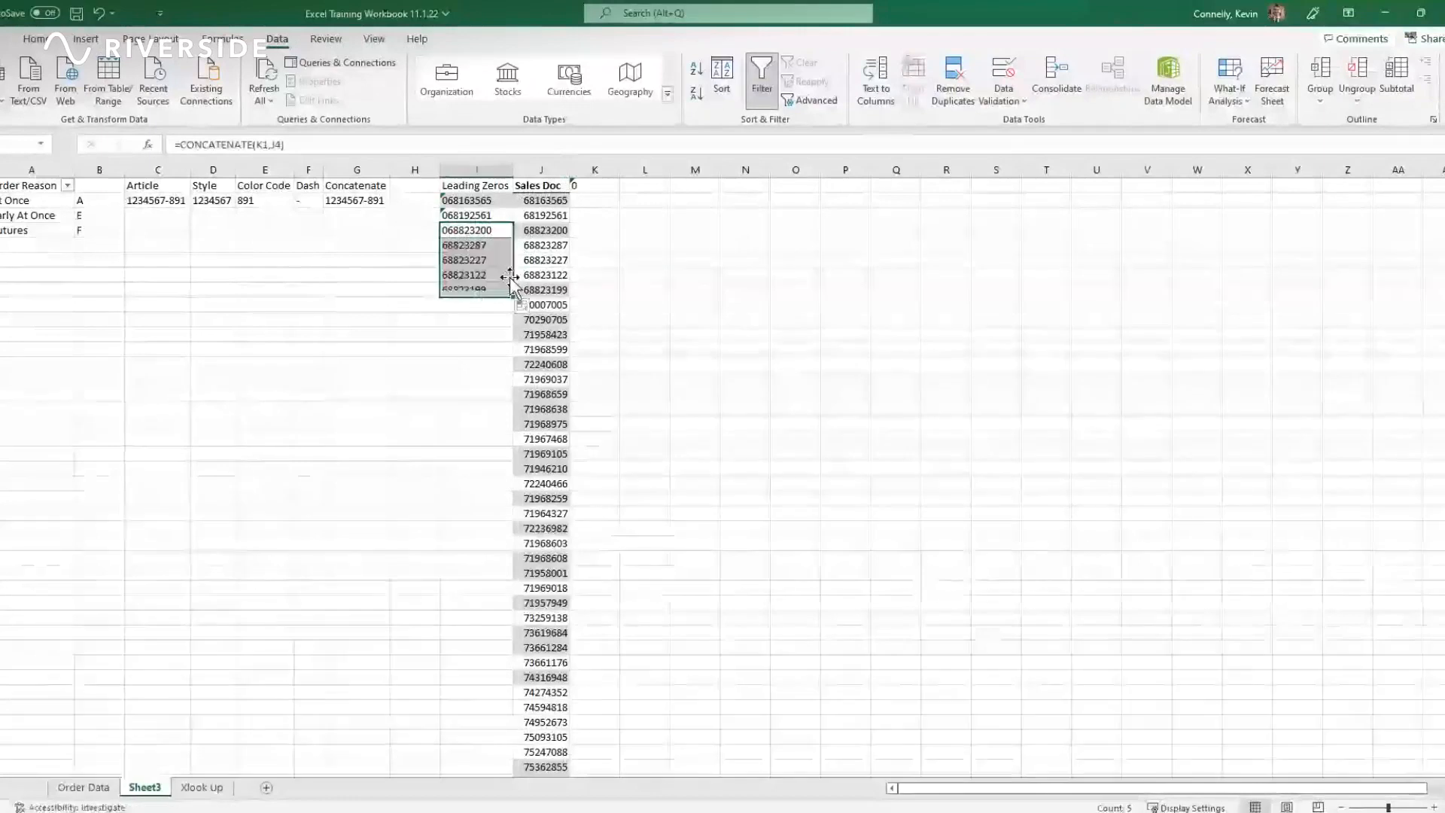
double_click(513, 297)
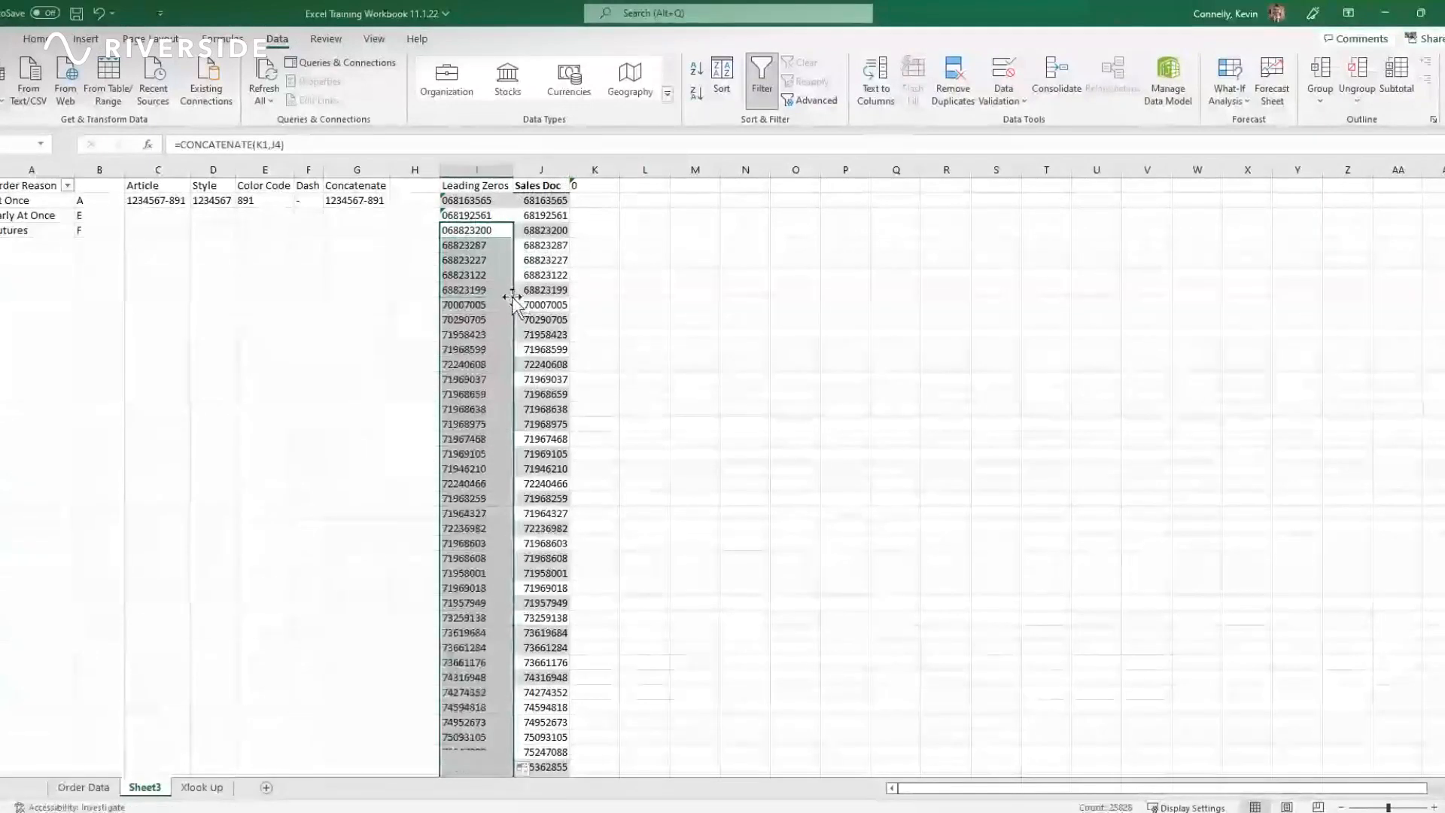
drag(491, 201, 493, 290)
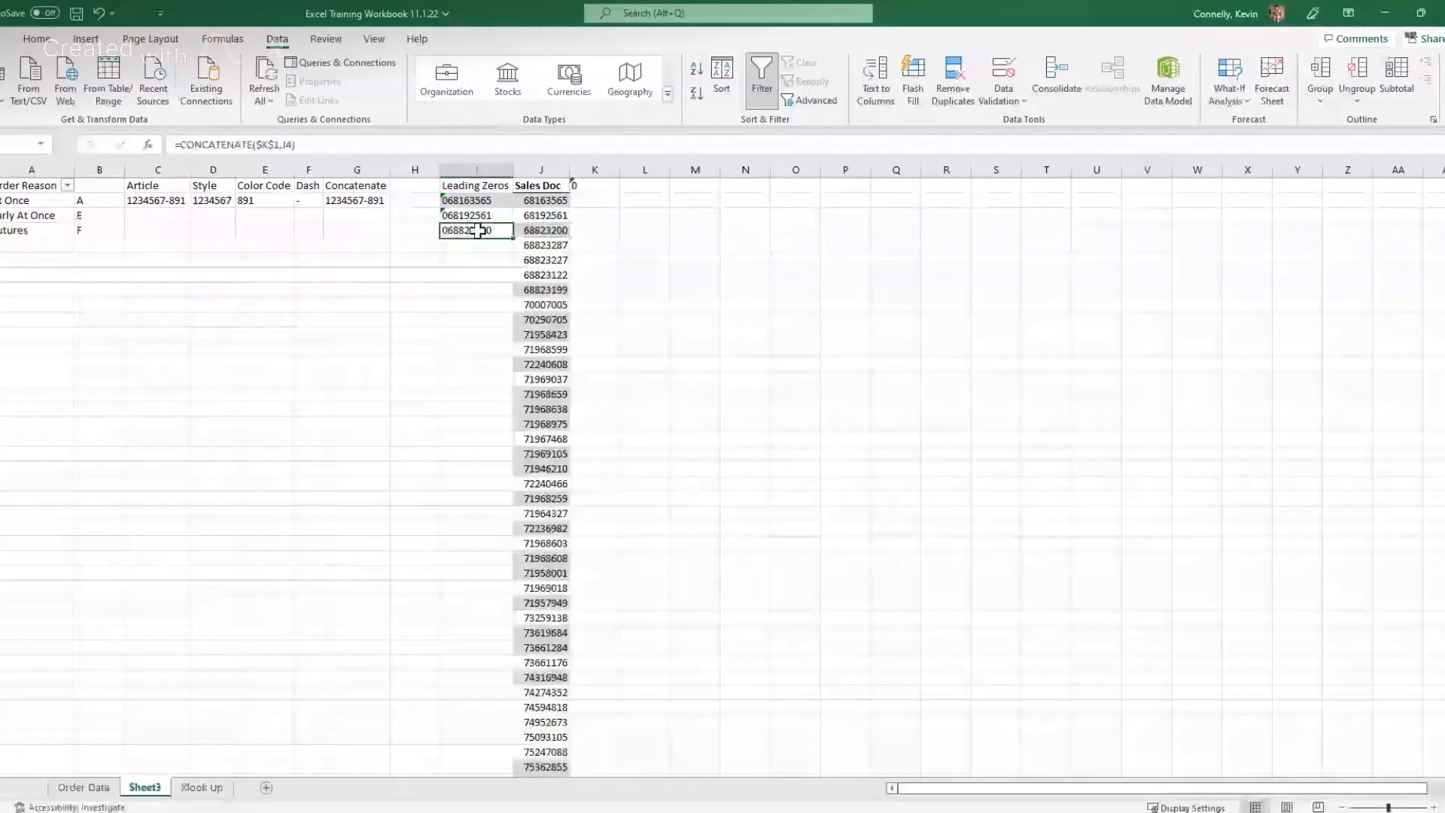
Step: Fill =CONCATENATE($K$1,J4) from I4 down the Leading Zeros column and spot-check the filled formulas
double_click(513, 237)
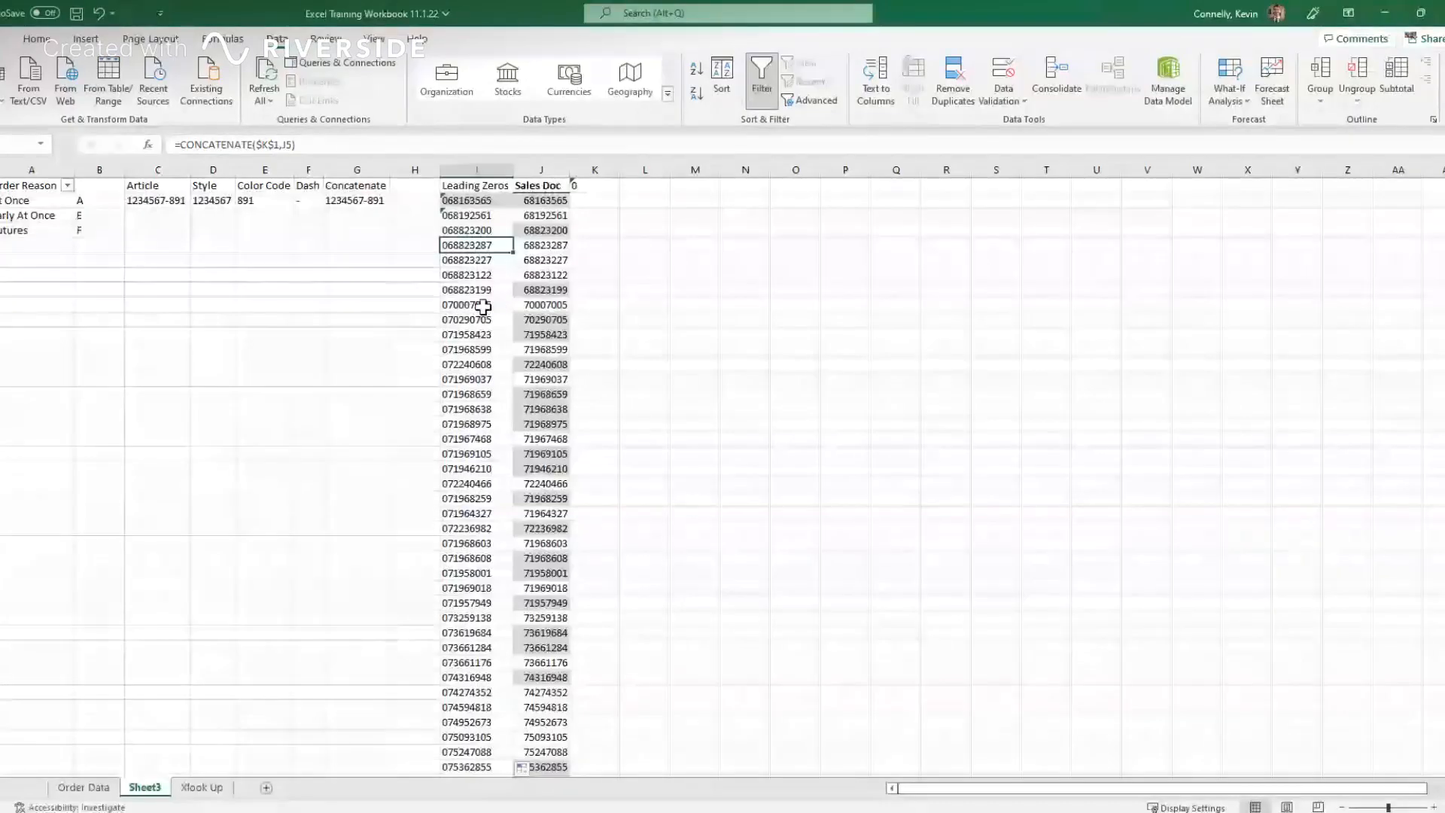
click(486, 393)
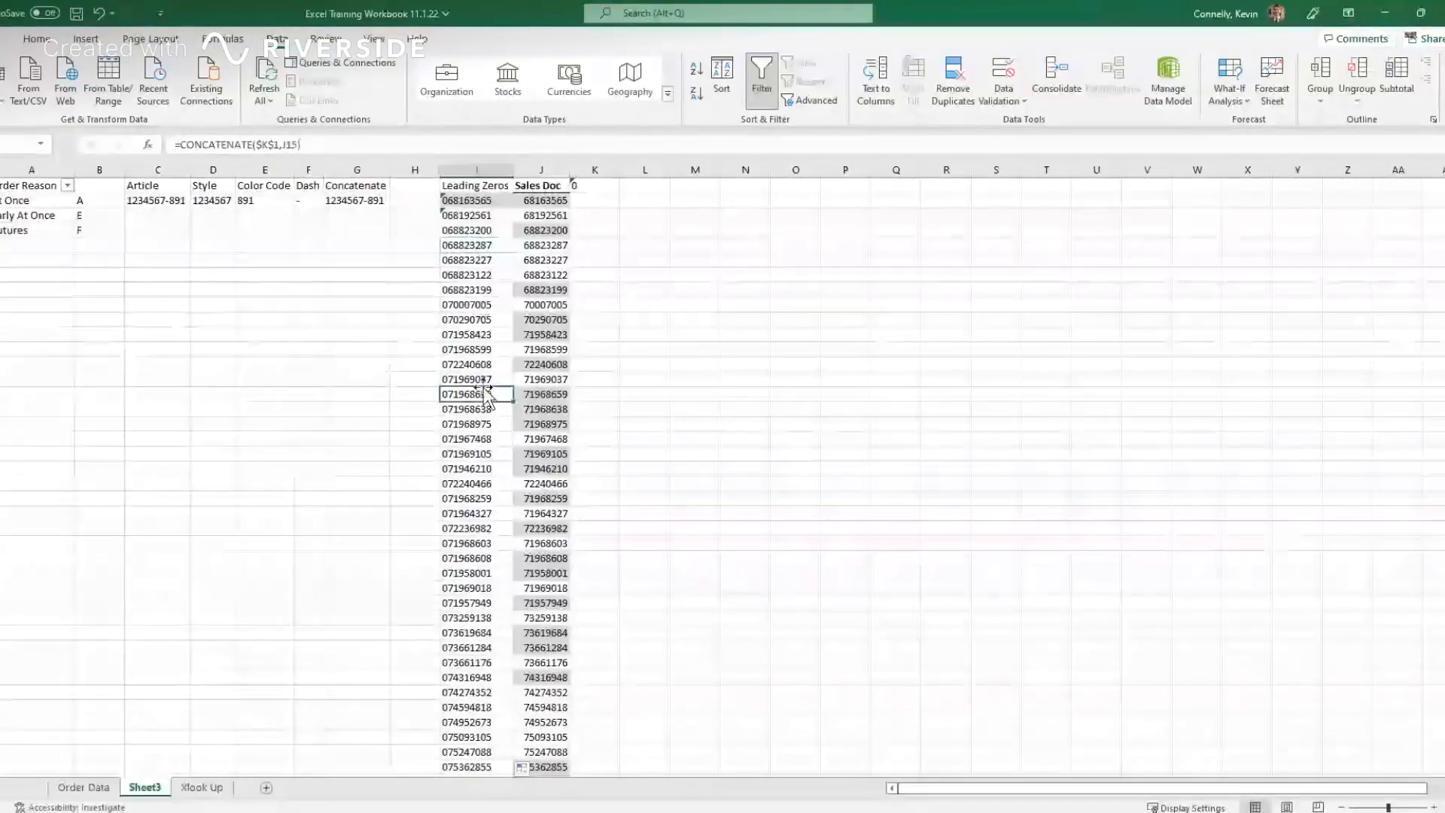
click(470, 488)
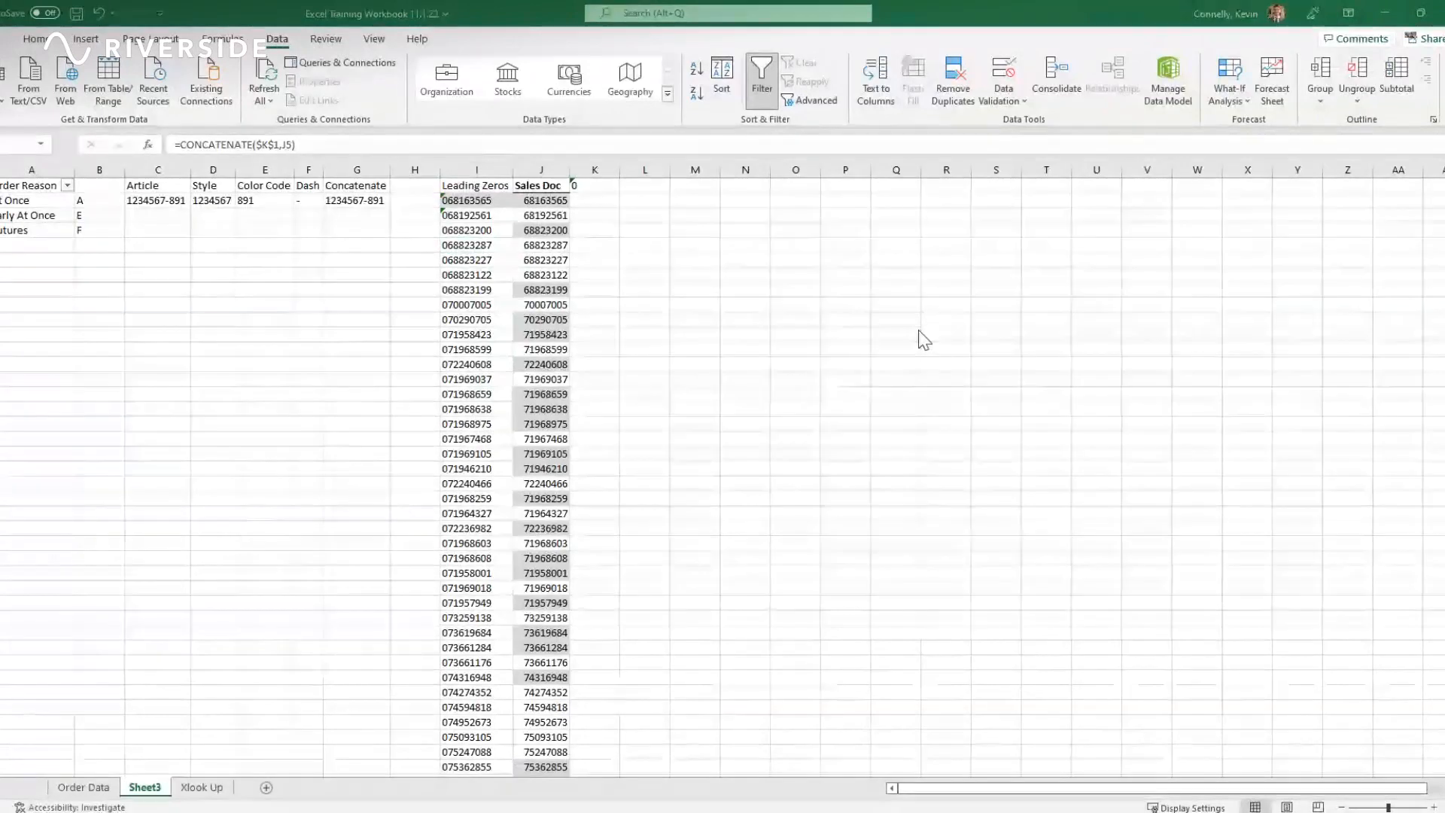
Step: Compare the contents of J5 and the manually prefixed I2 with the formula cells I6 and I7
click(559, 246)
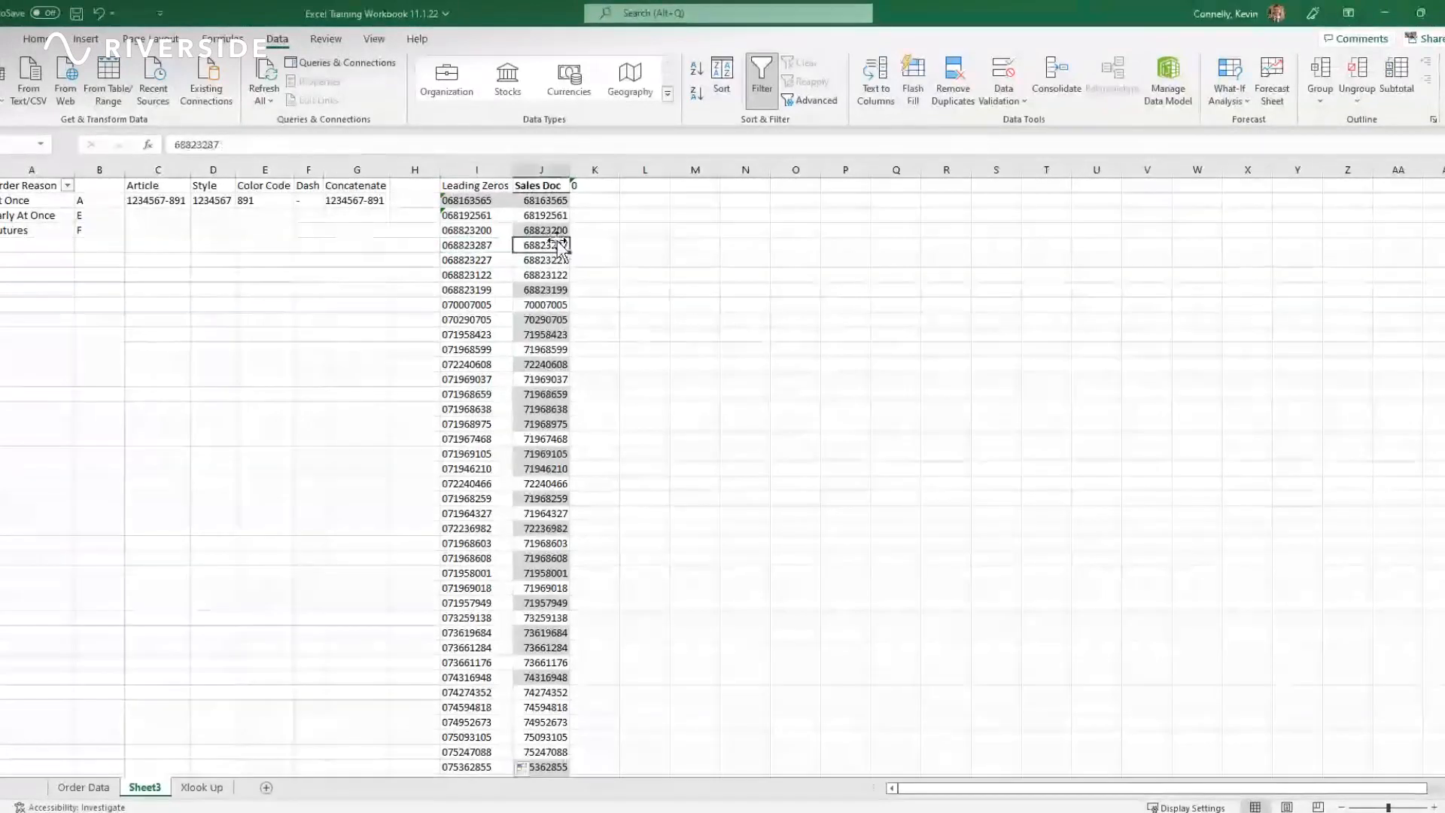
click(492, 202)
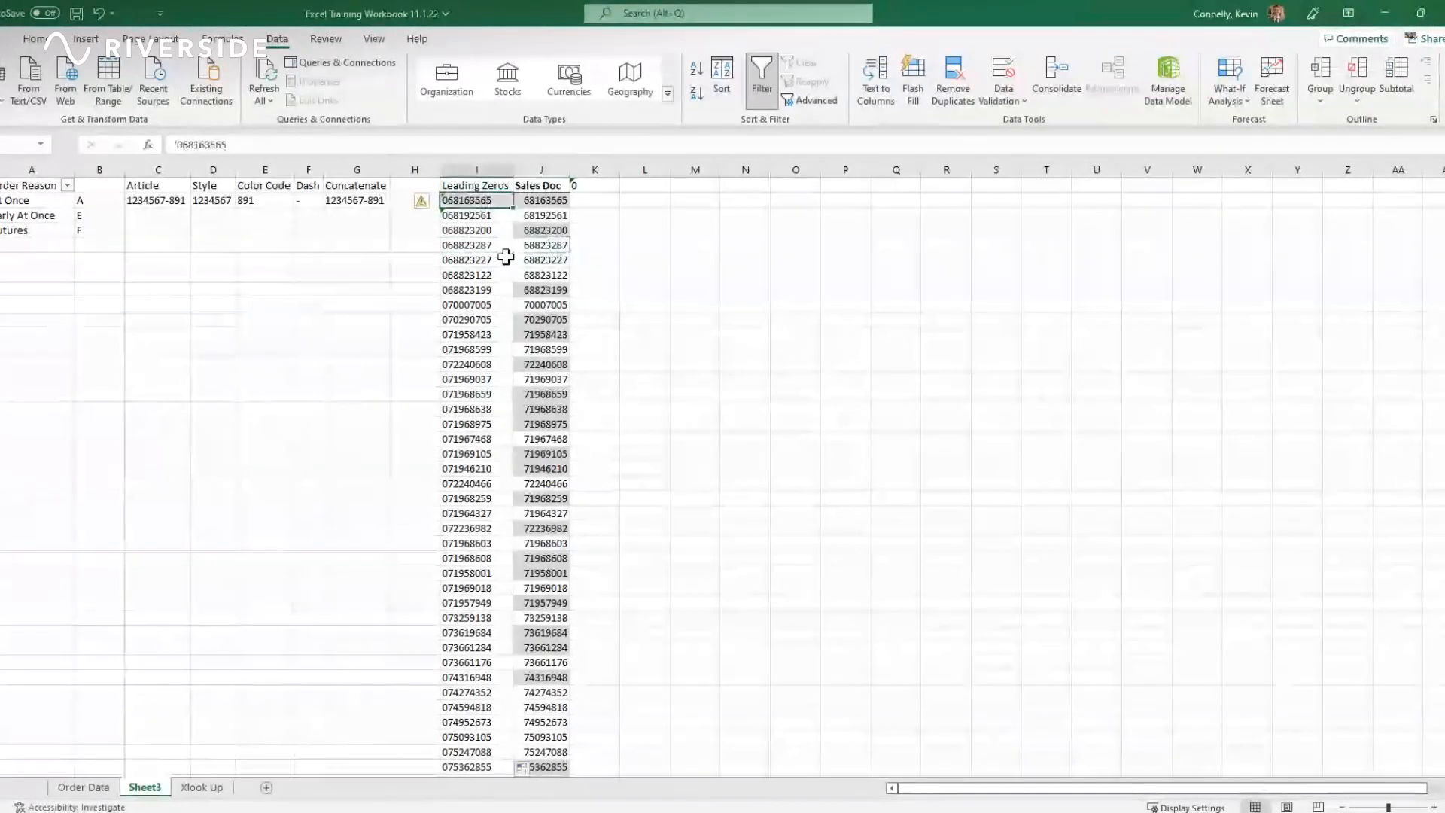
click(494, 274)
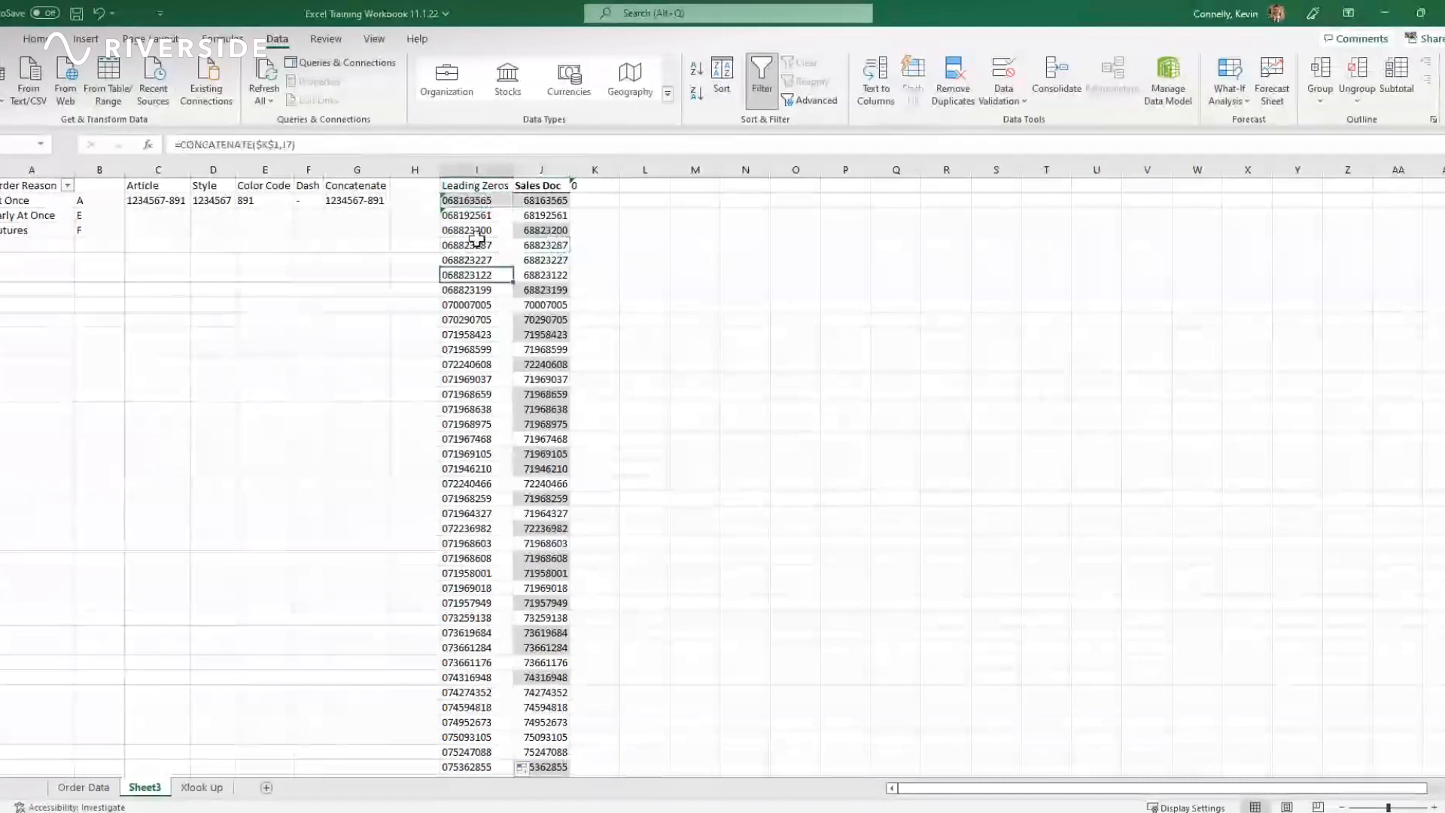
click(462, 258)
Step: Copy the Leading Zeros entries from I2 down and paste them back in place as values
click(474, 200)
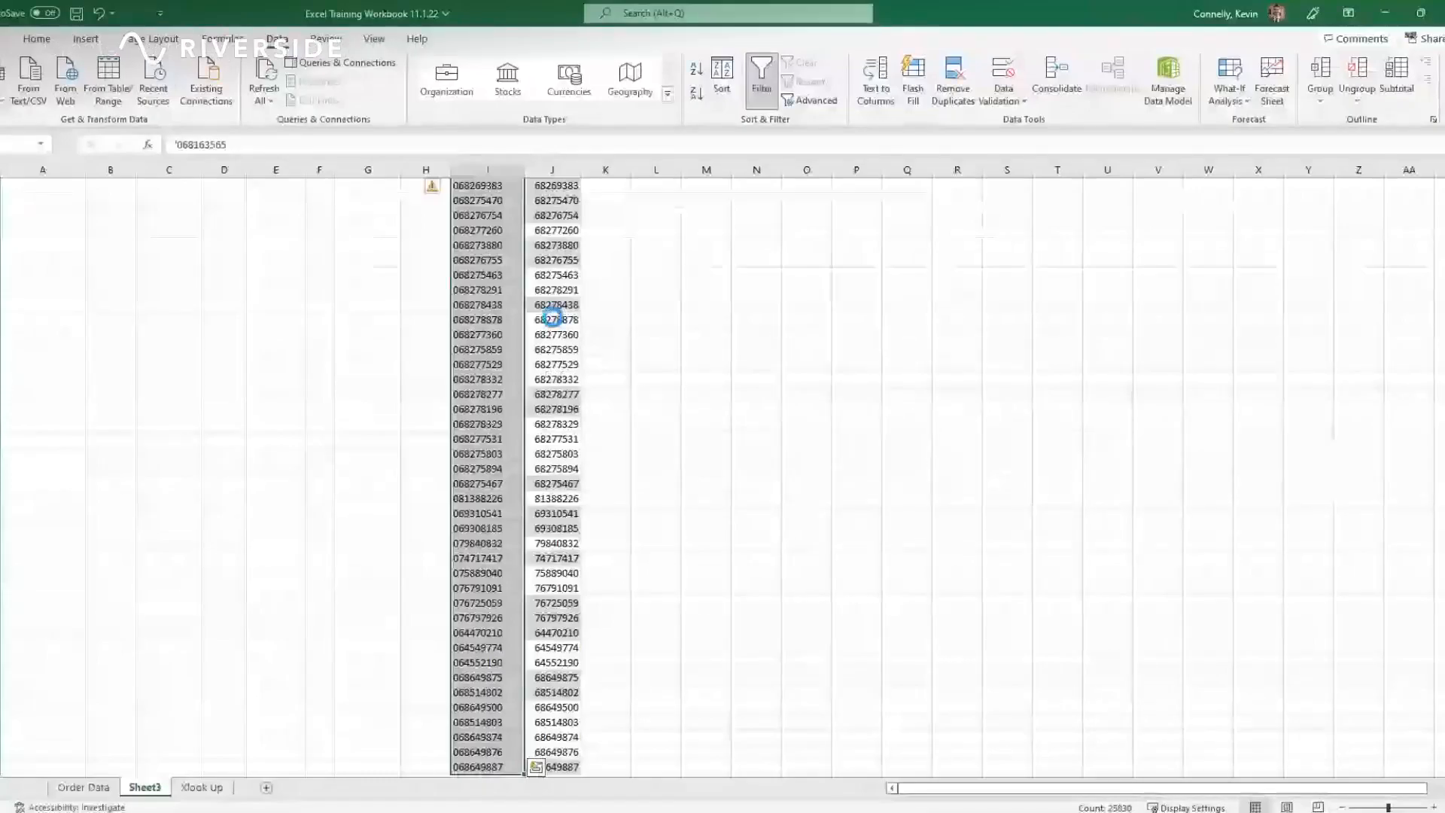
key(ctrl+c)
scroll(553, 308, up, 9)
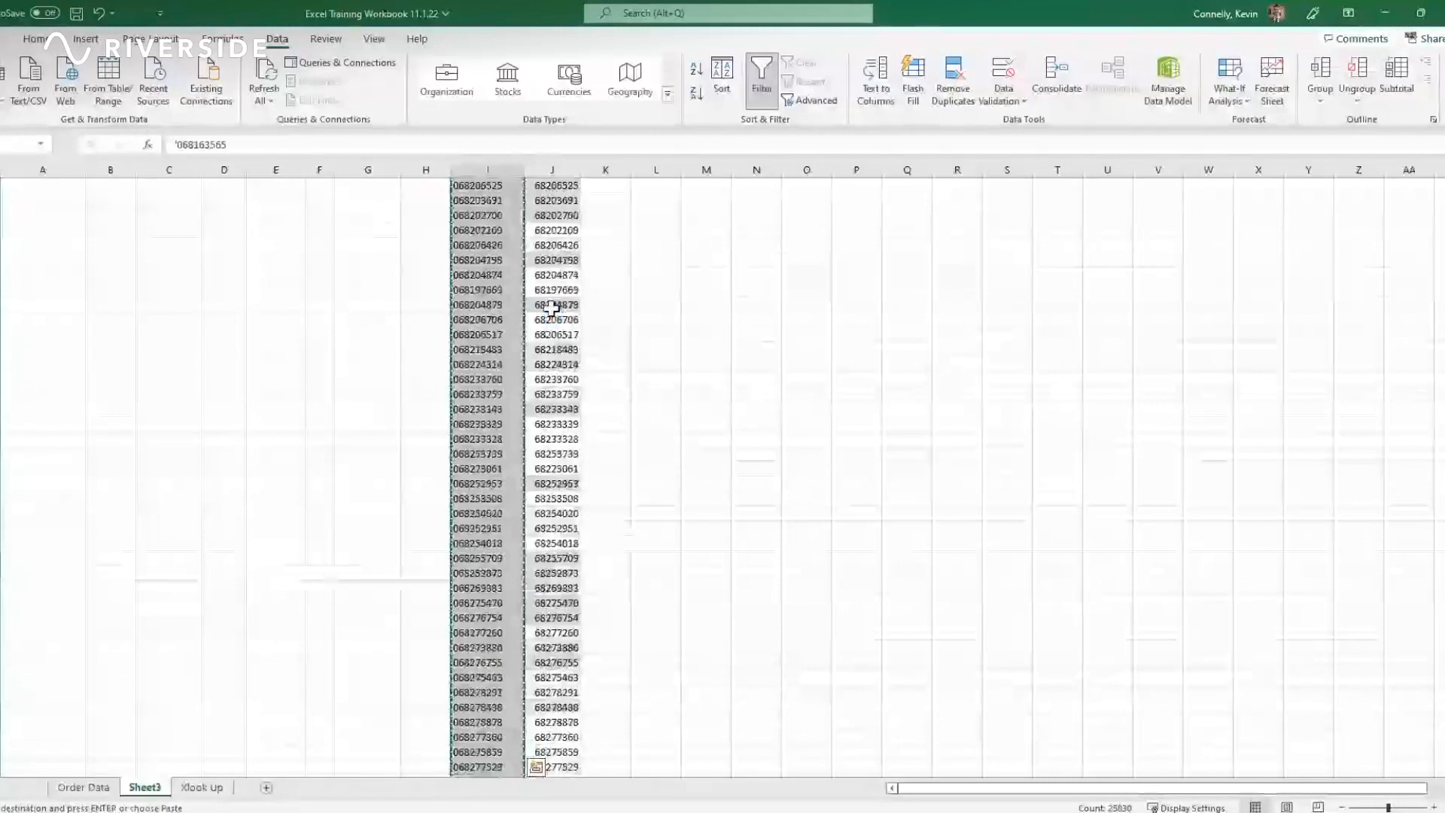
scroll(498, 294, up, 5)
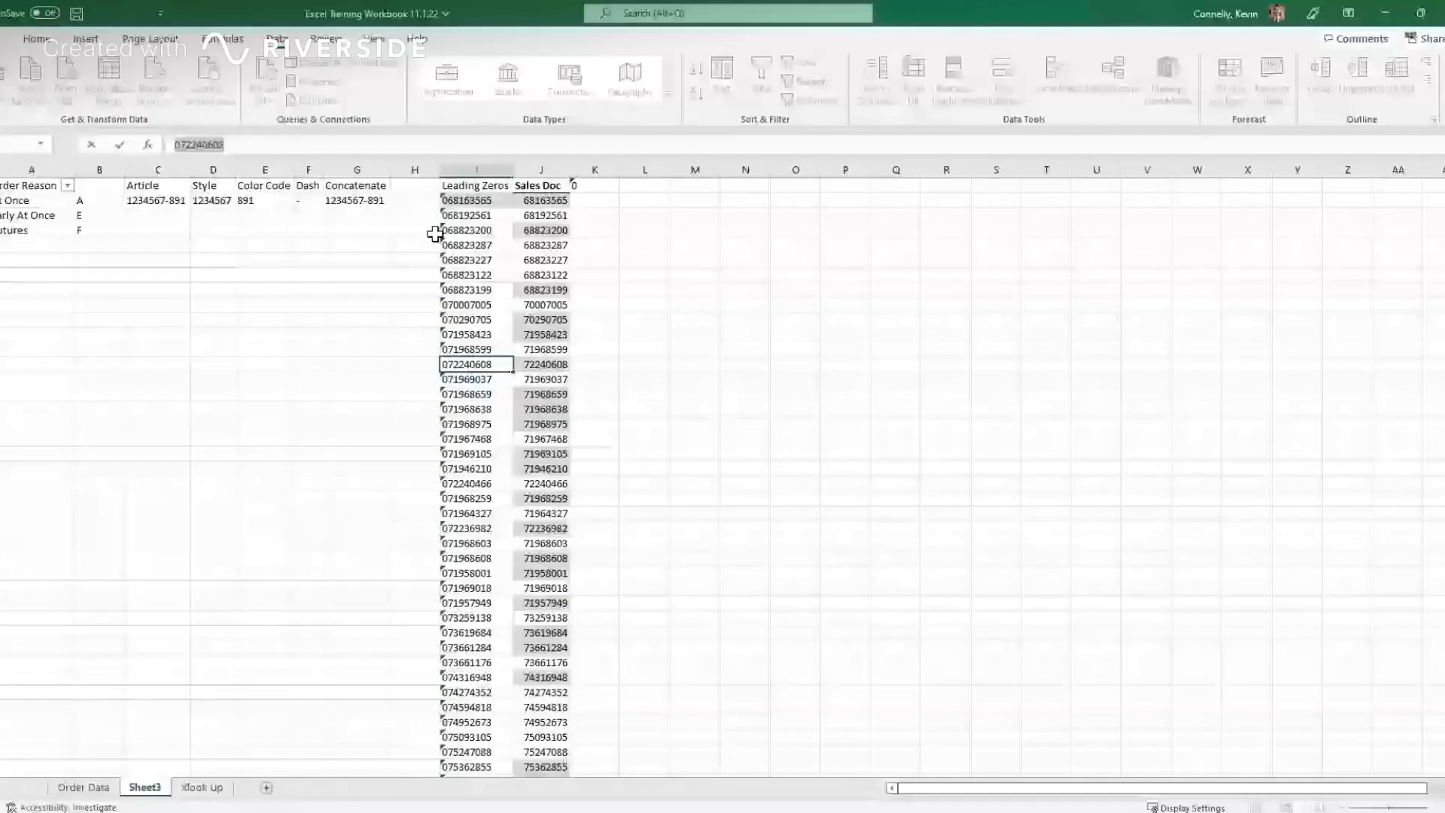
Step: Try re-entering the pasted value in I12 of the Leading Zeros column, and undo it
key(Return)
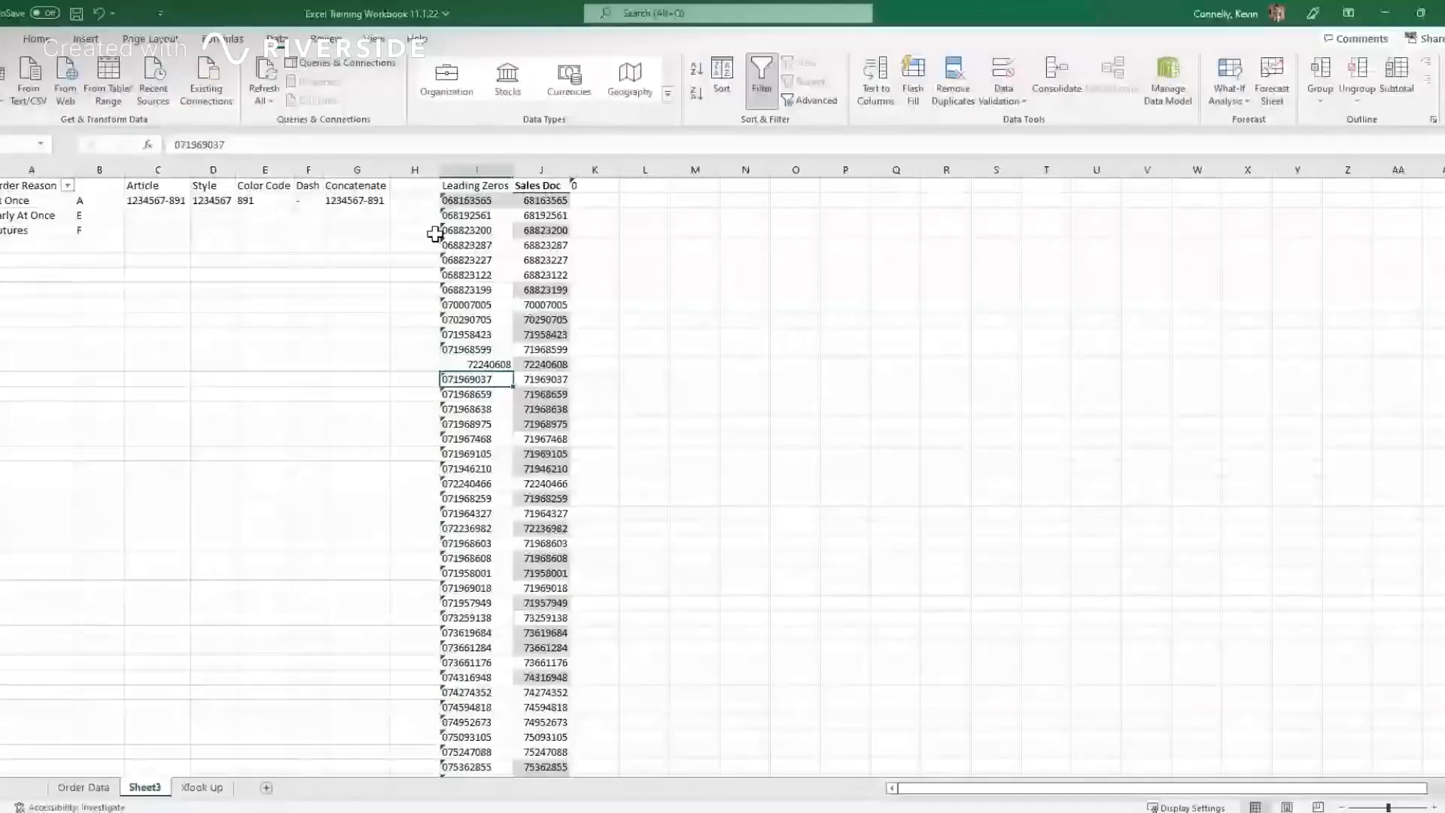
key(ctrl+z)
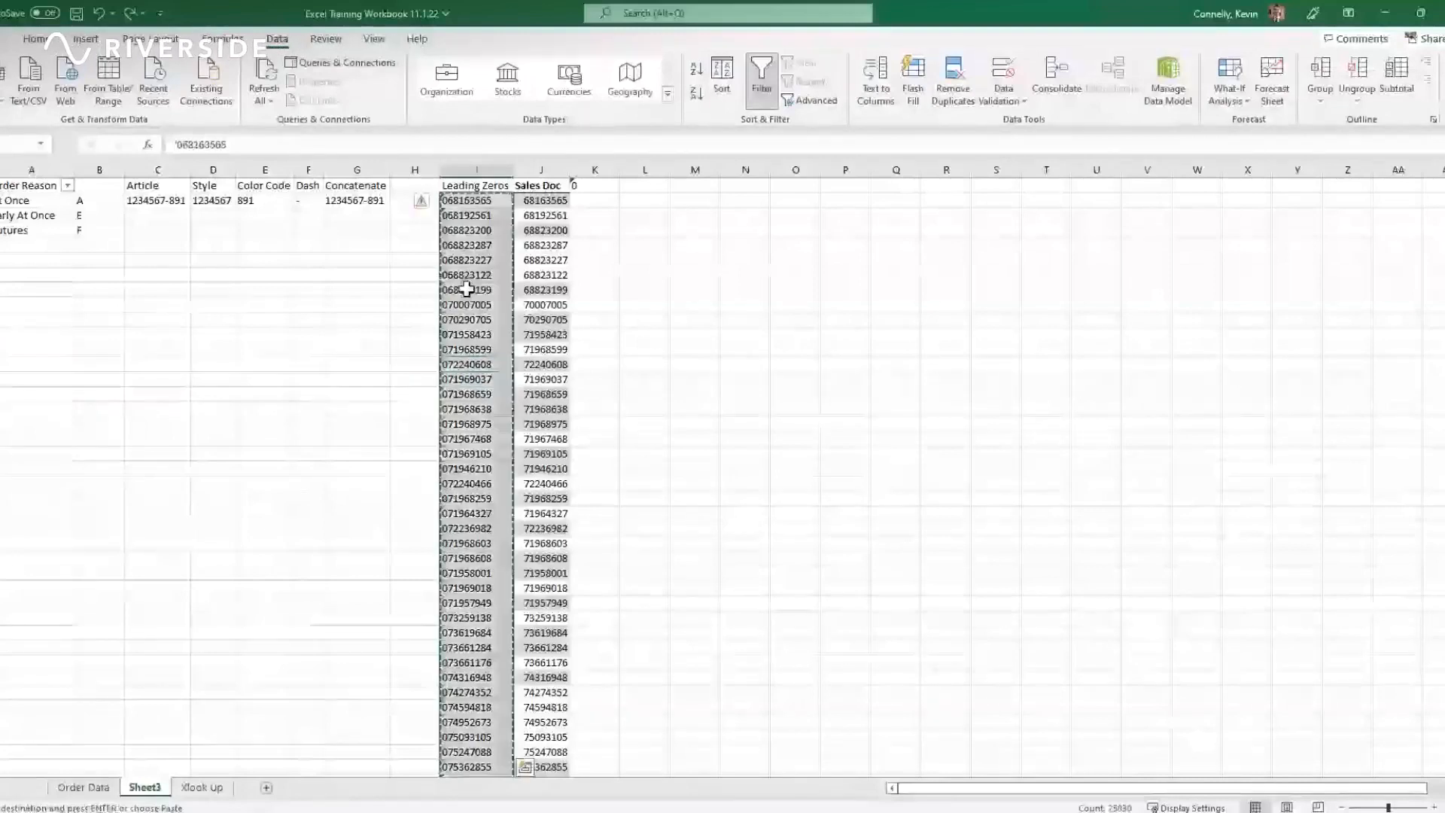
click(467, 349)
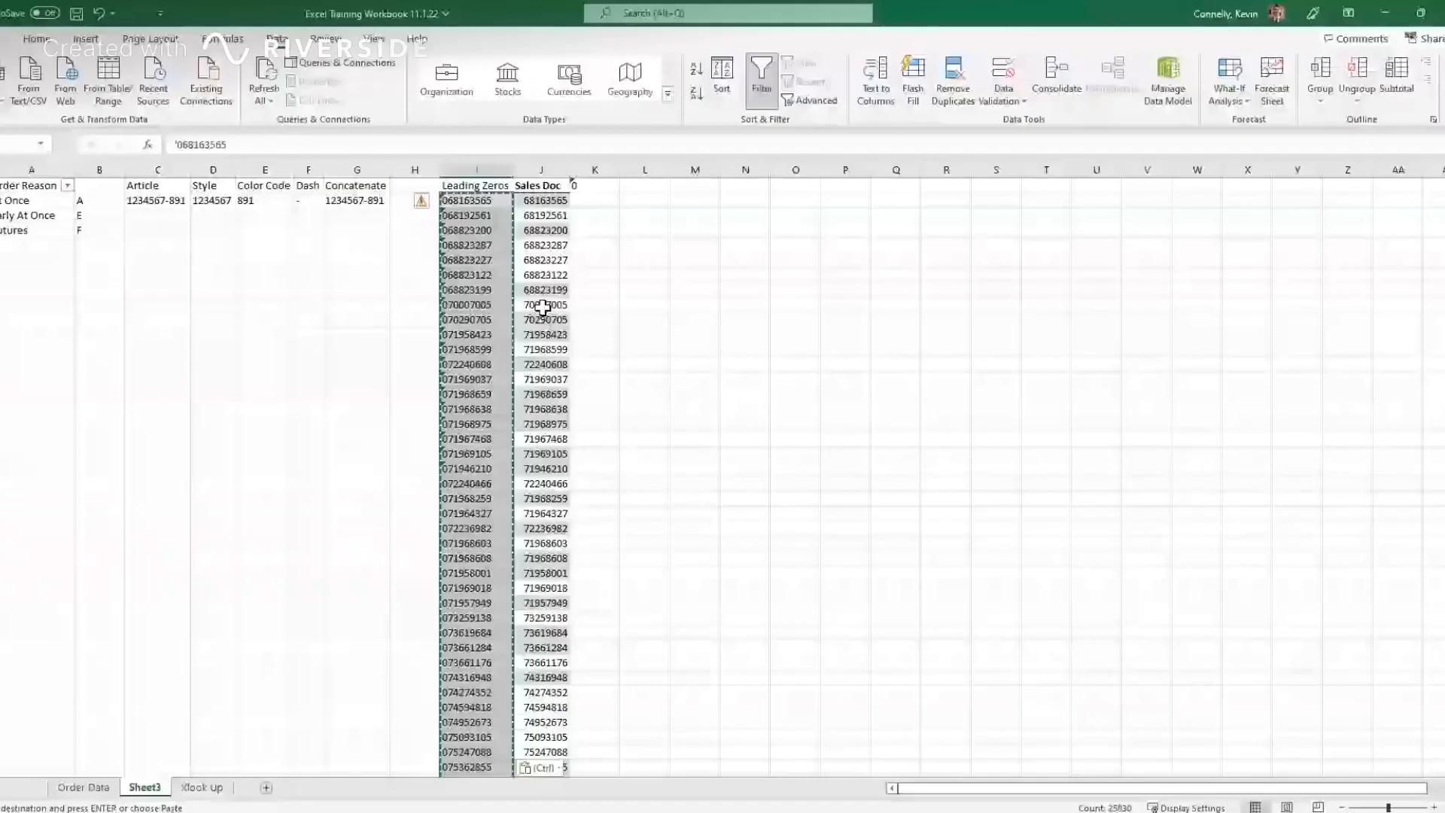
Step: Compare how the entry in I2 and the pasted values further down the Leading Zeros column are stored
click(504, 364)
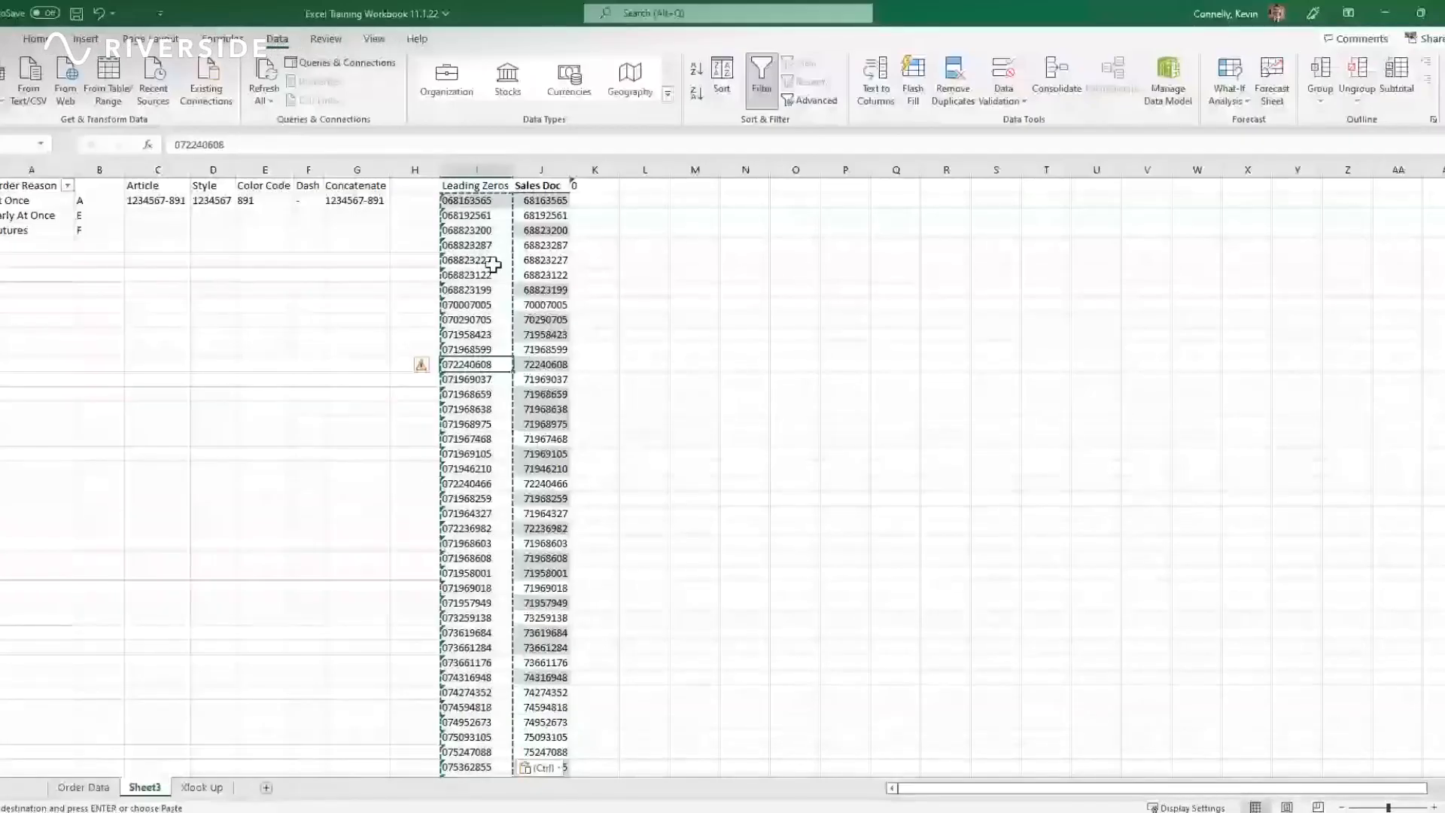
click(479, 424)
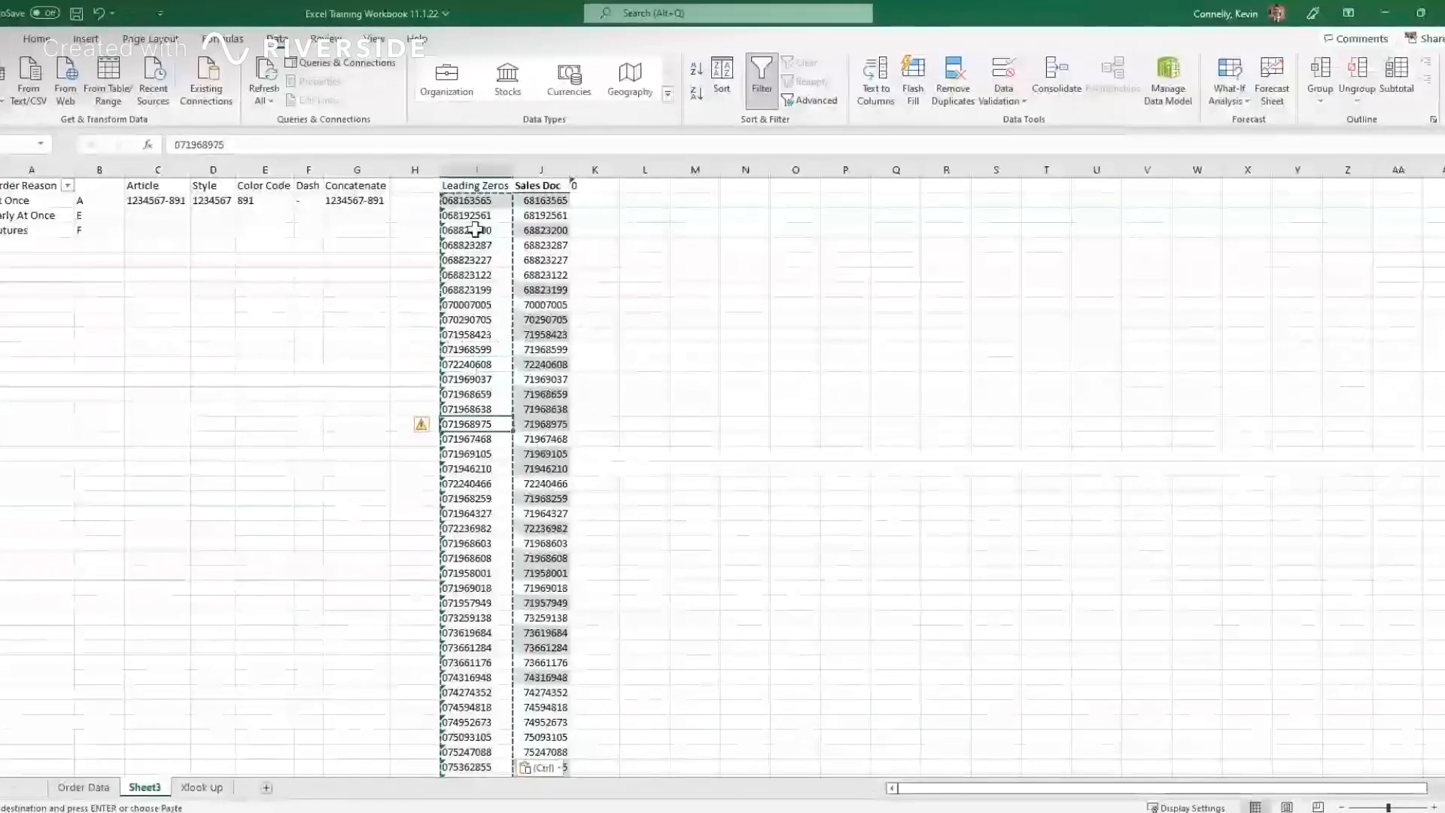
click(474, 202)
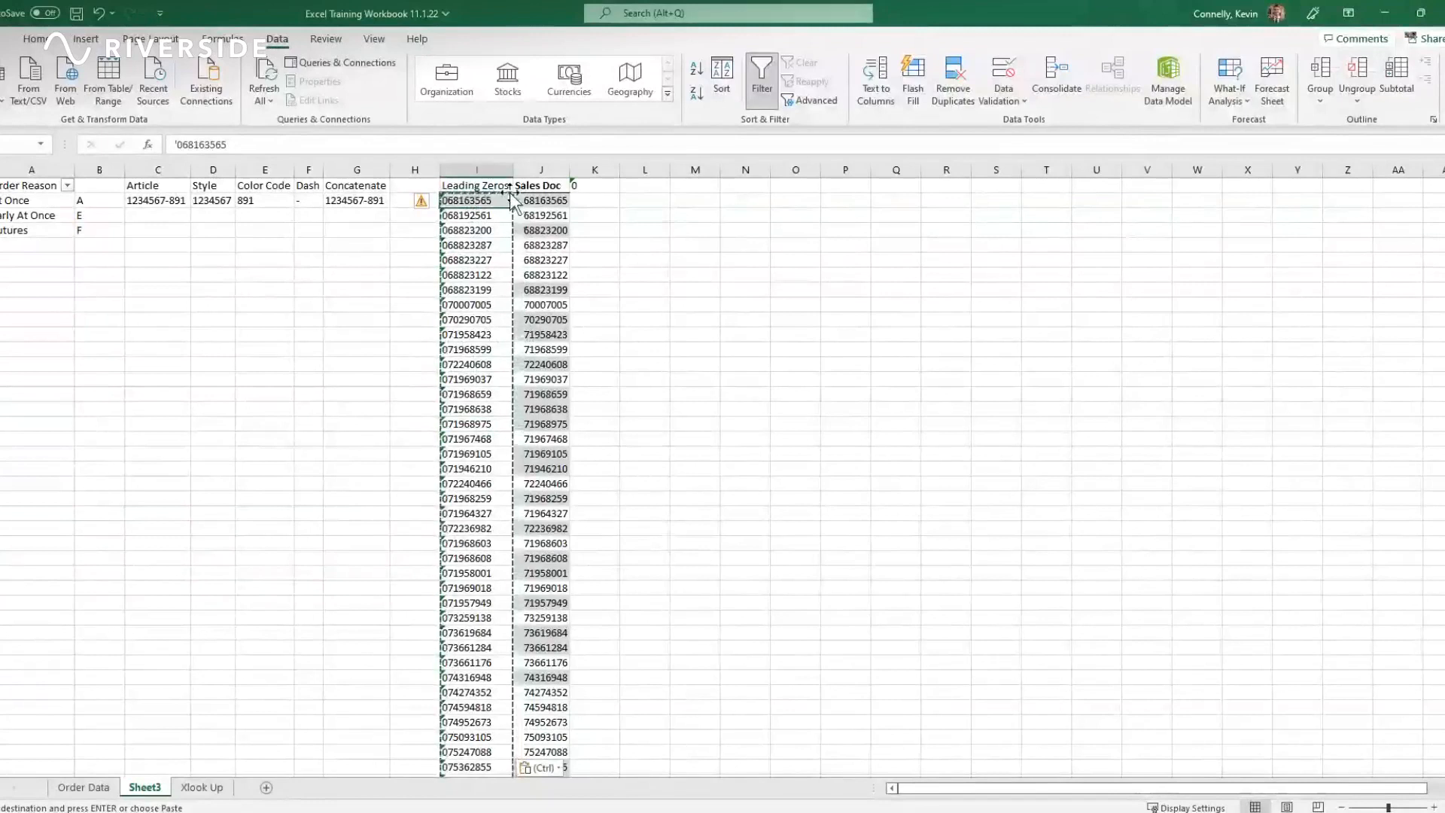
click(479, 246)
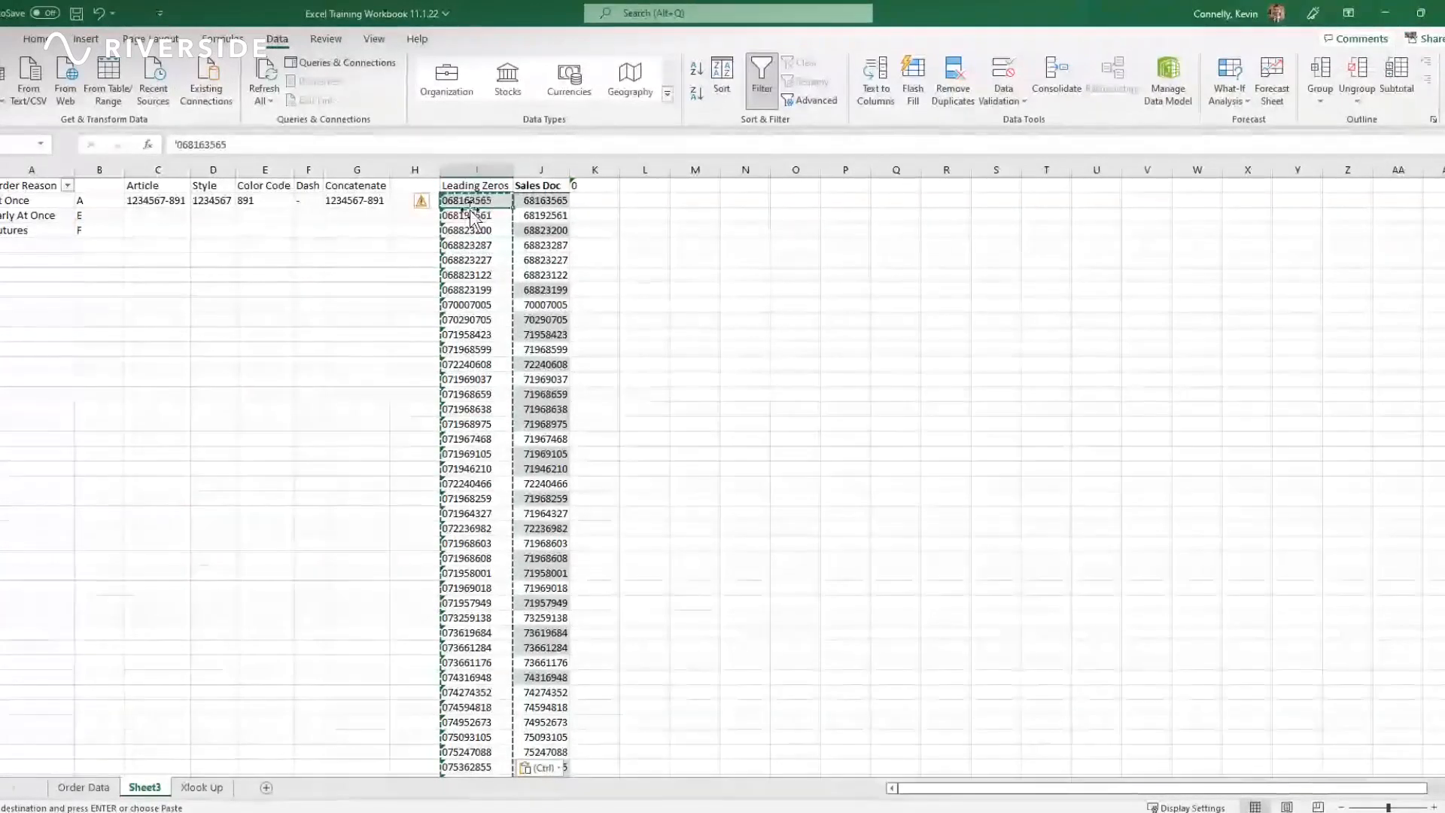
click(465, 262)
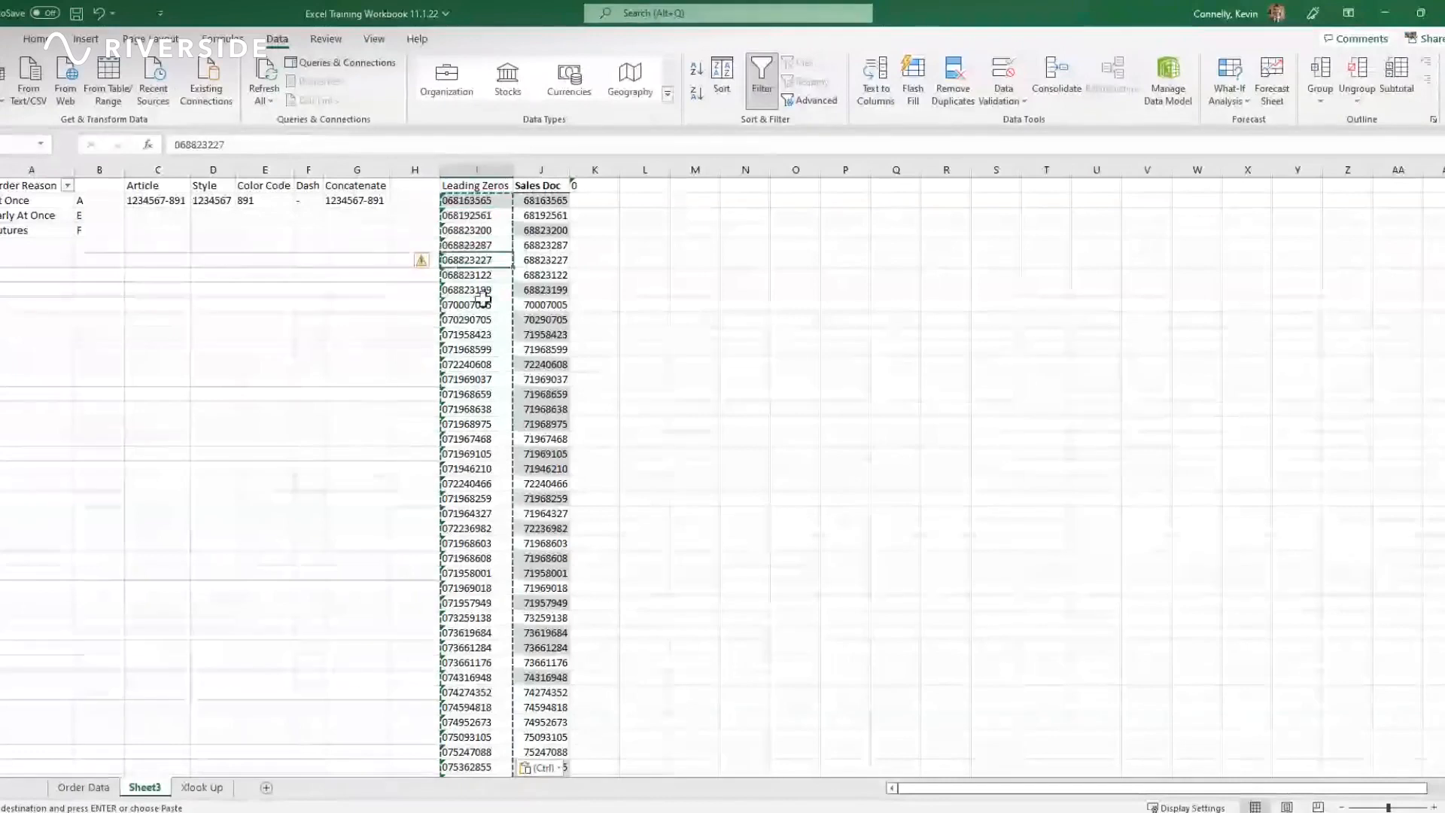
click(454, 202)
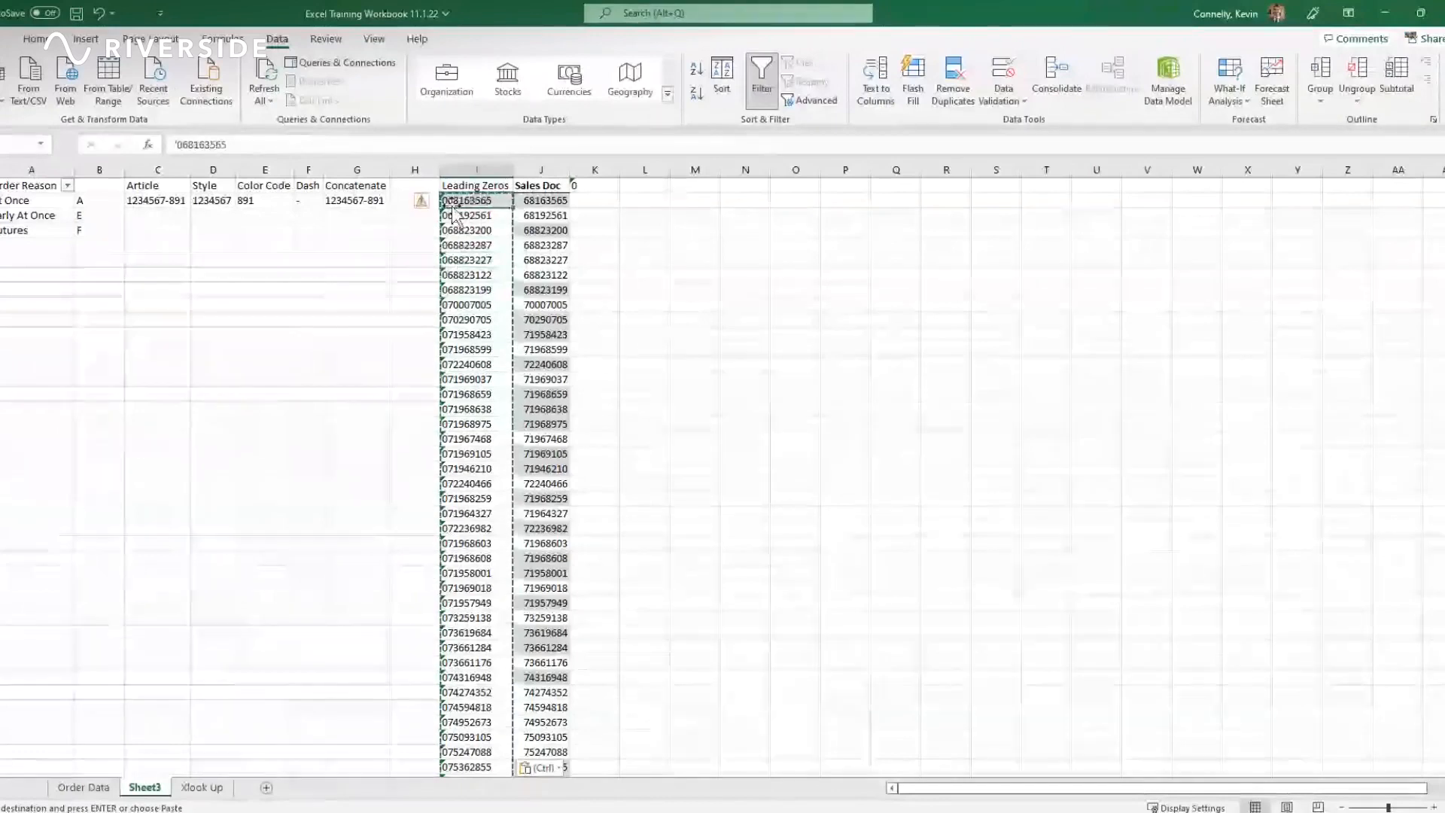
Step: Convert I2 to a number, and convert the whole Leading Zeros column to numbers using Text to Columns with the General format
click(421, 201)
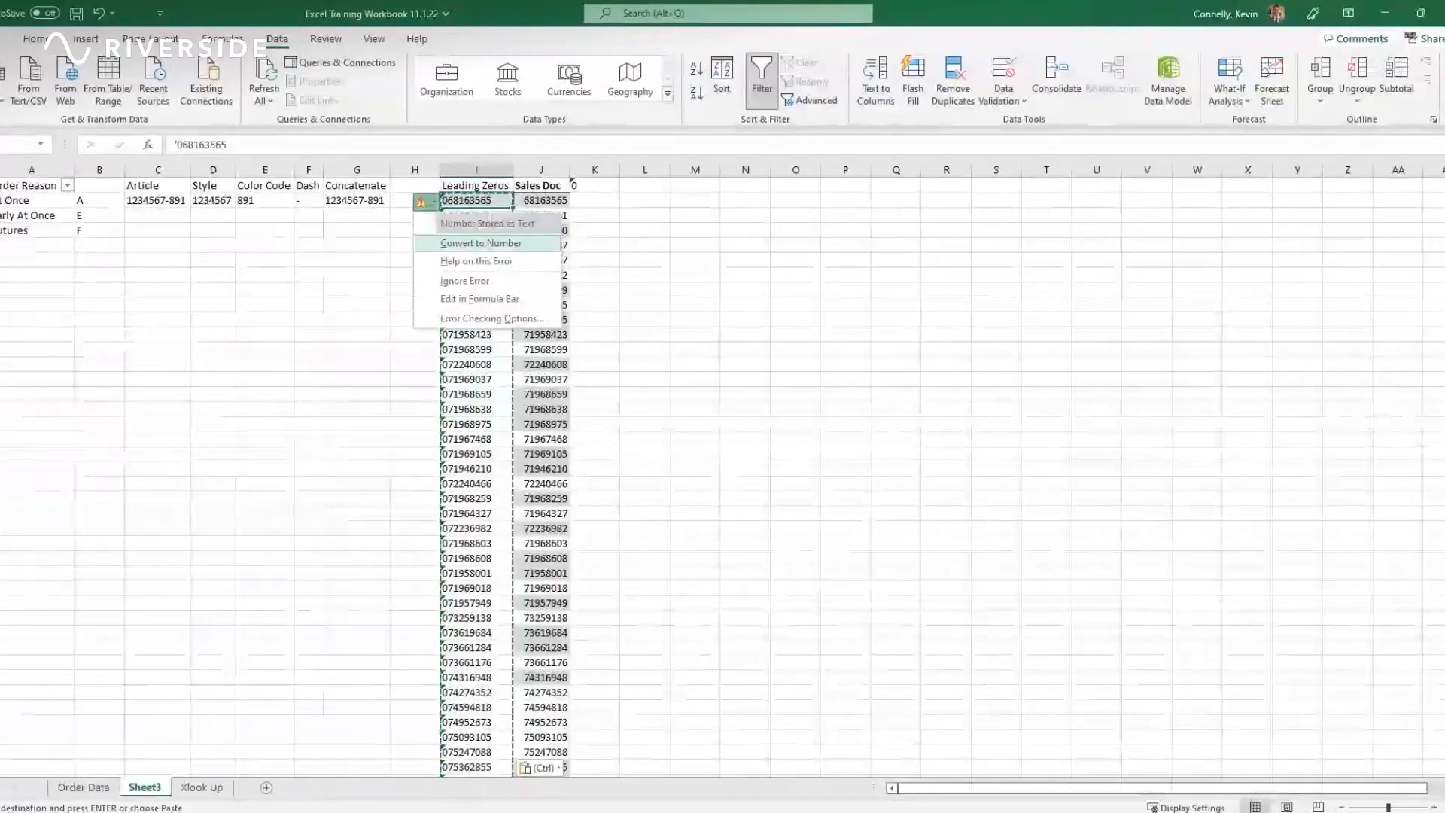
click(480, 243)
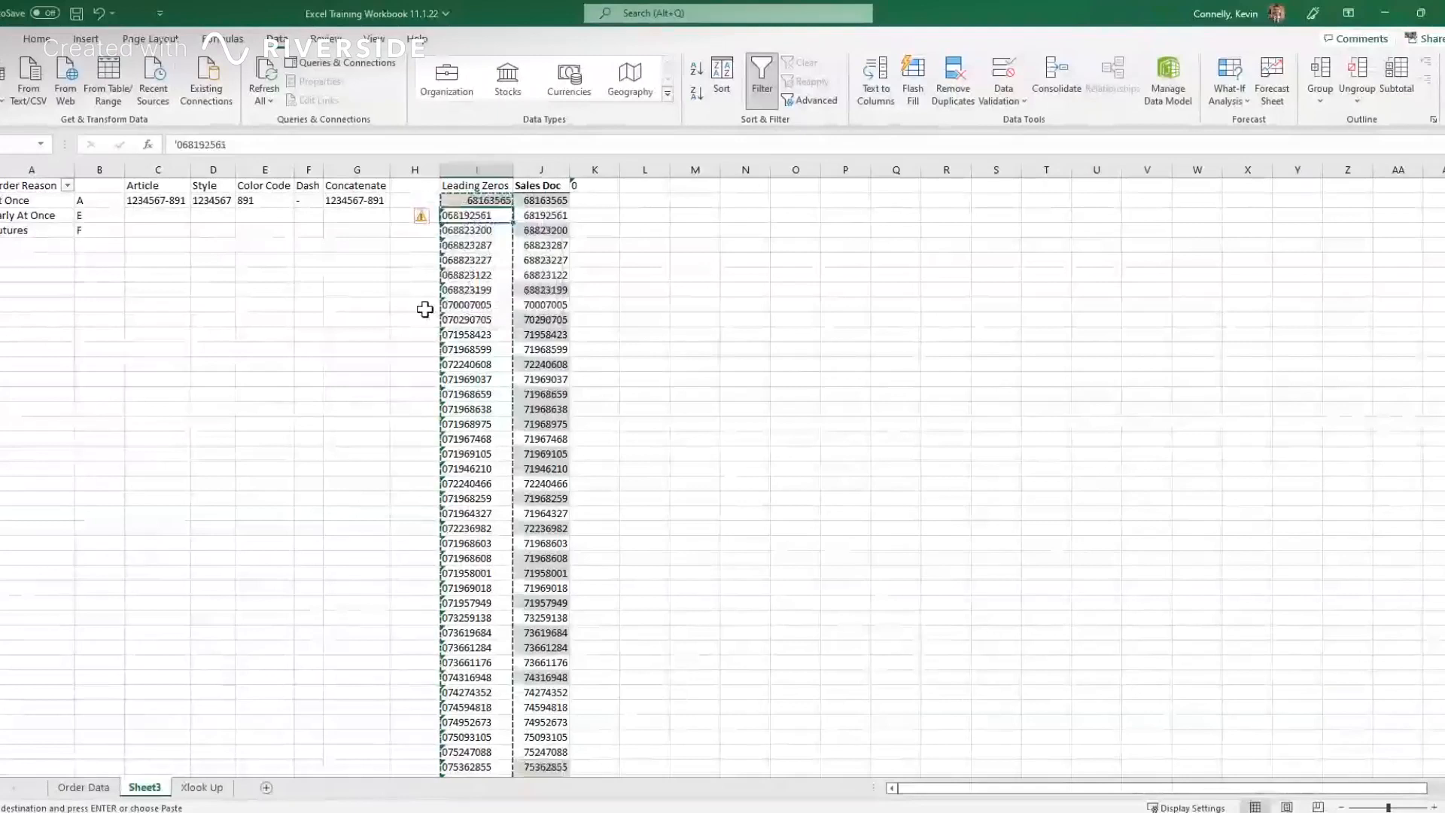
click(491, 163)
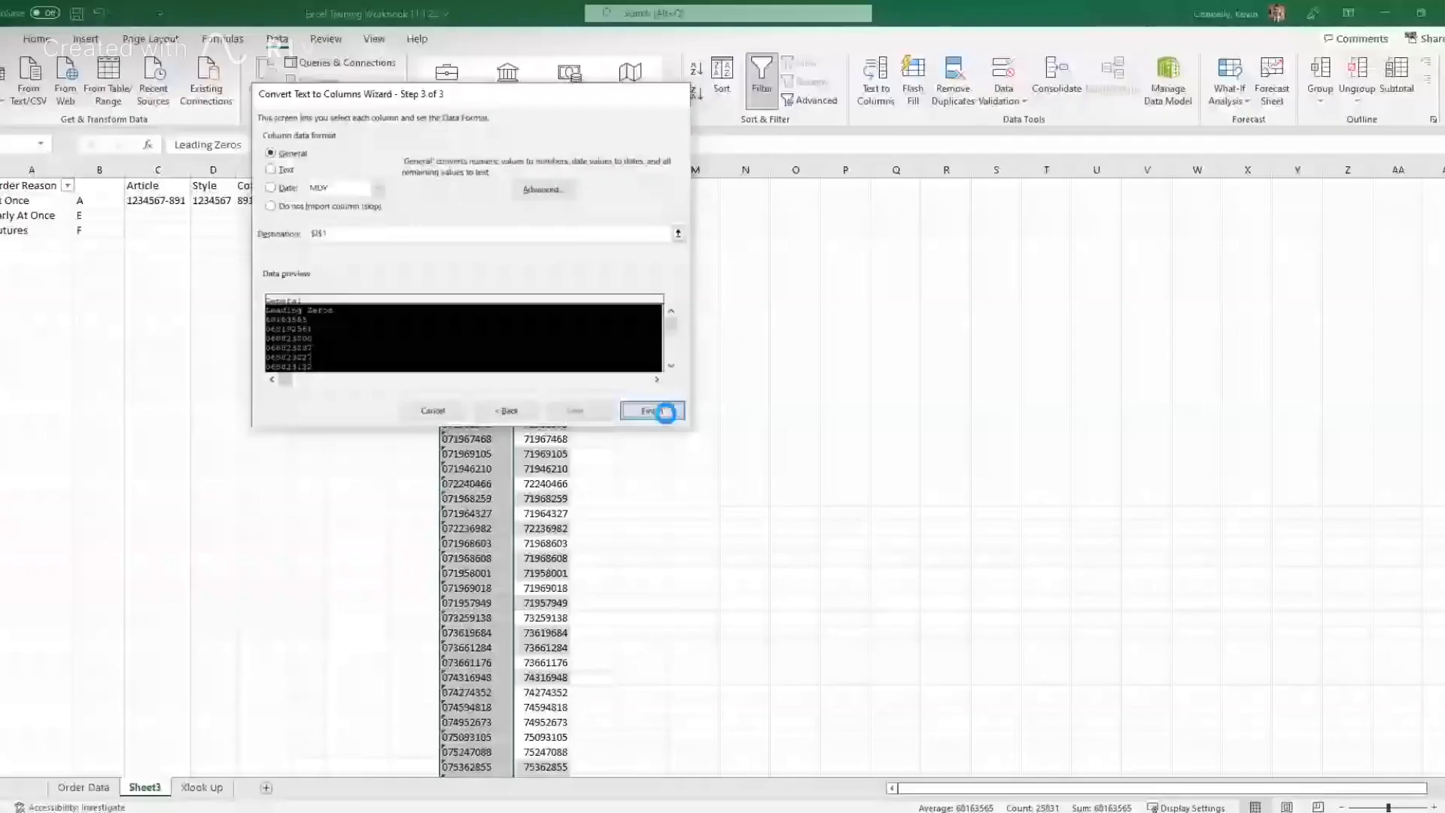
click(658, 409)
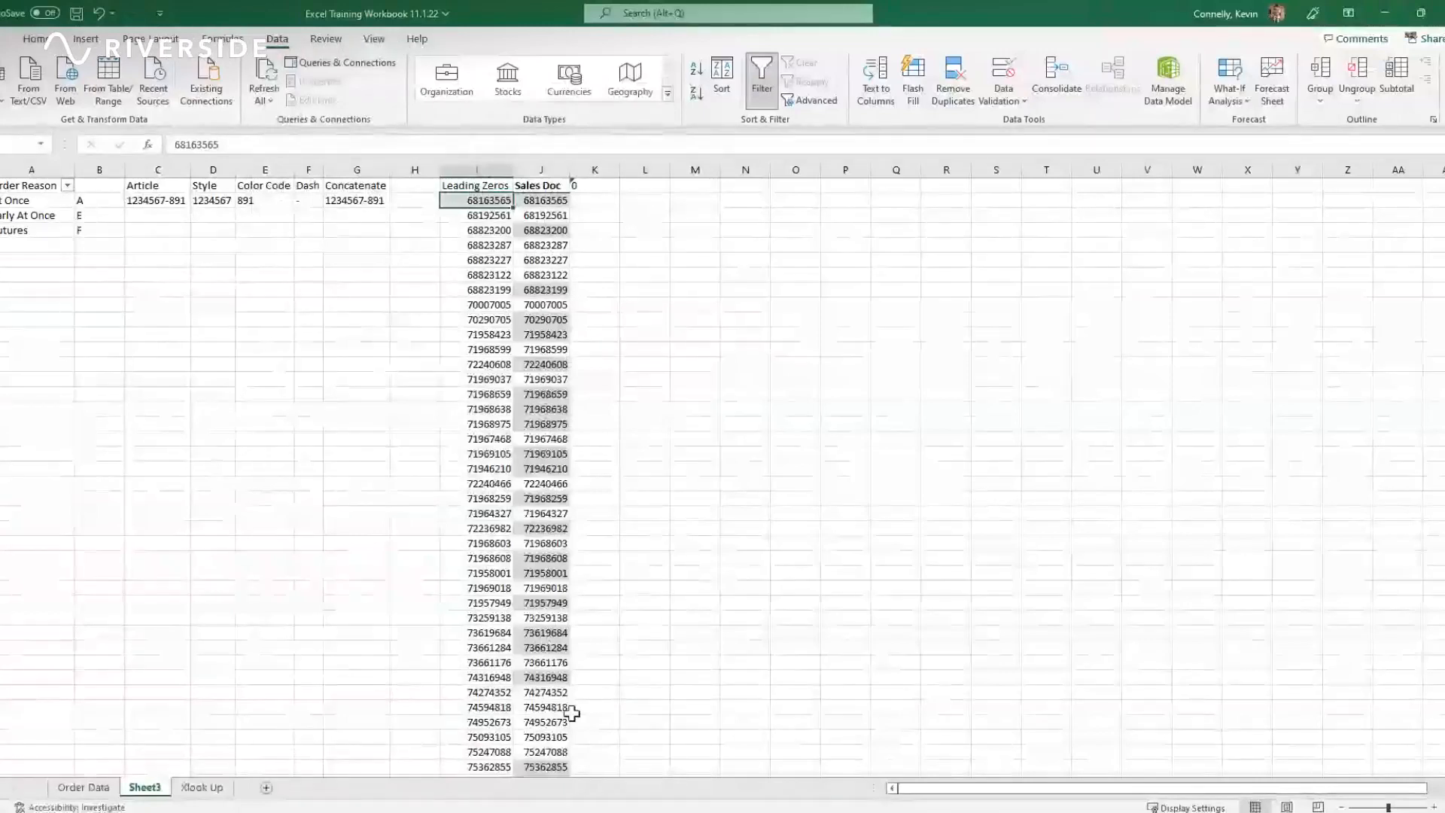
Step: On the Order Data sheet, insert a new column directly before the Available column
click(594, 335)
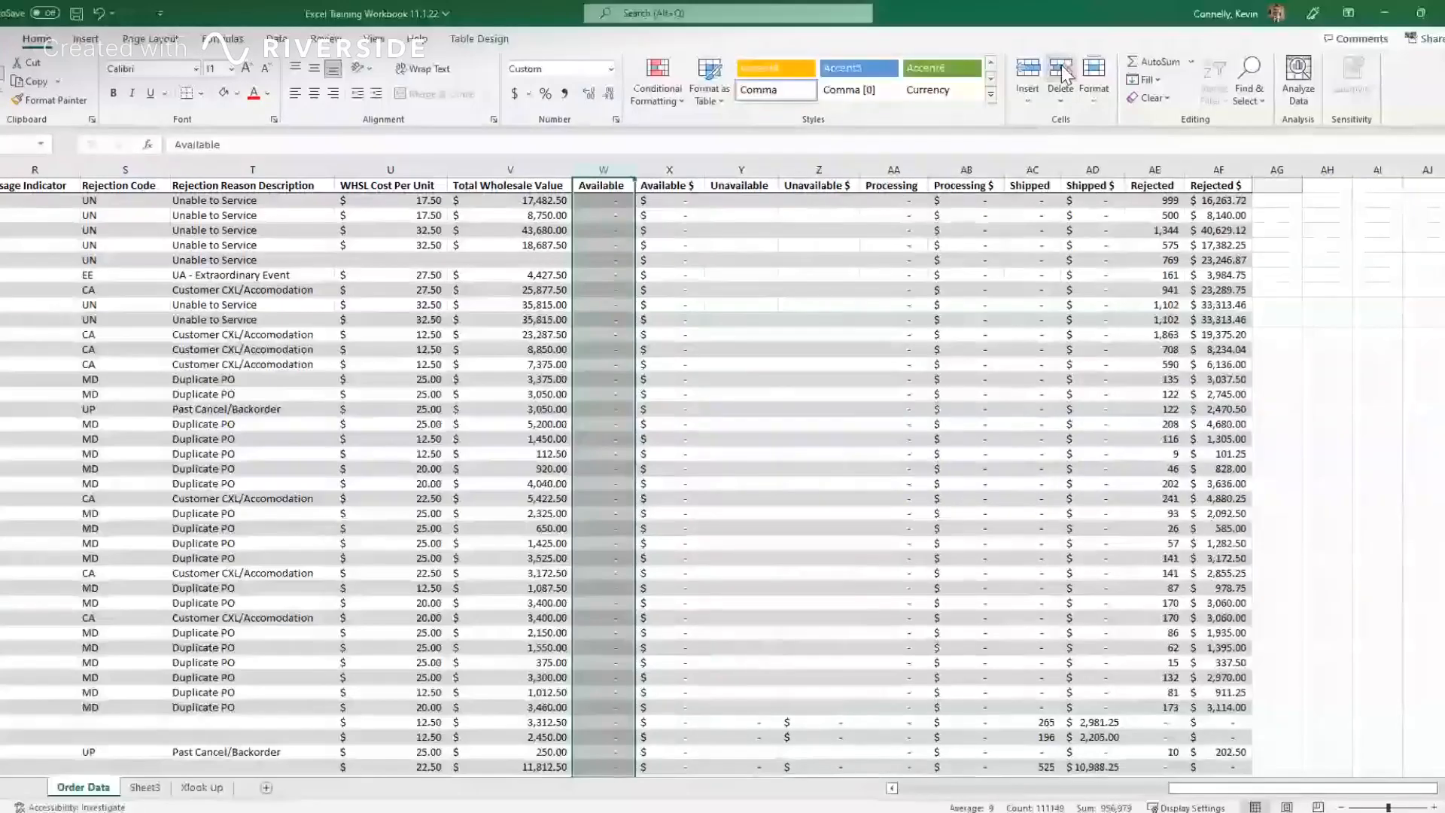
click(1028, 70)
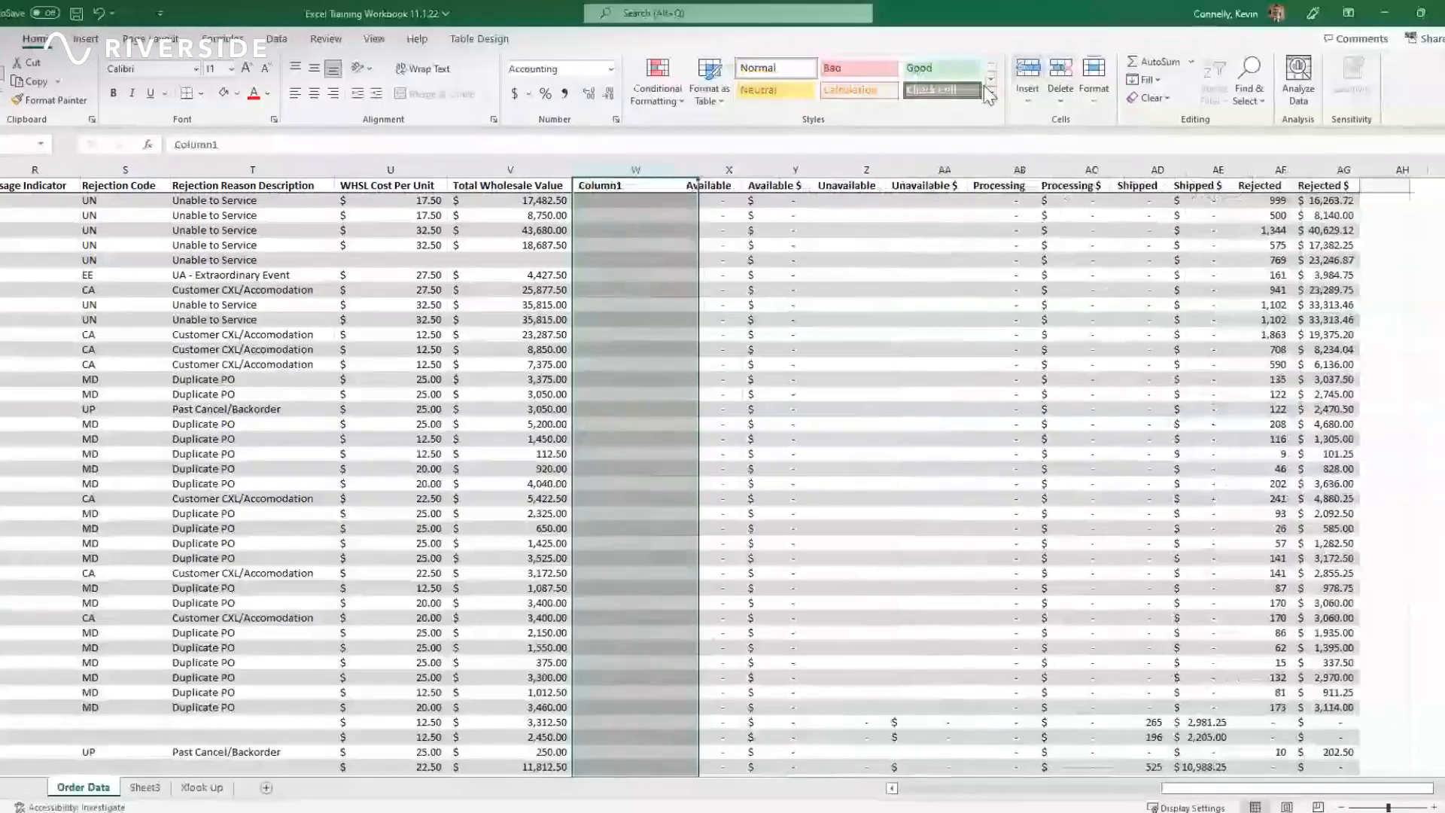
Step: Try clearing the Rejection Reason Description entries from T2 down to the first blank, and undo the deletion
click(1336, 202)
click(1268, 203)
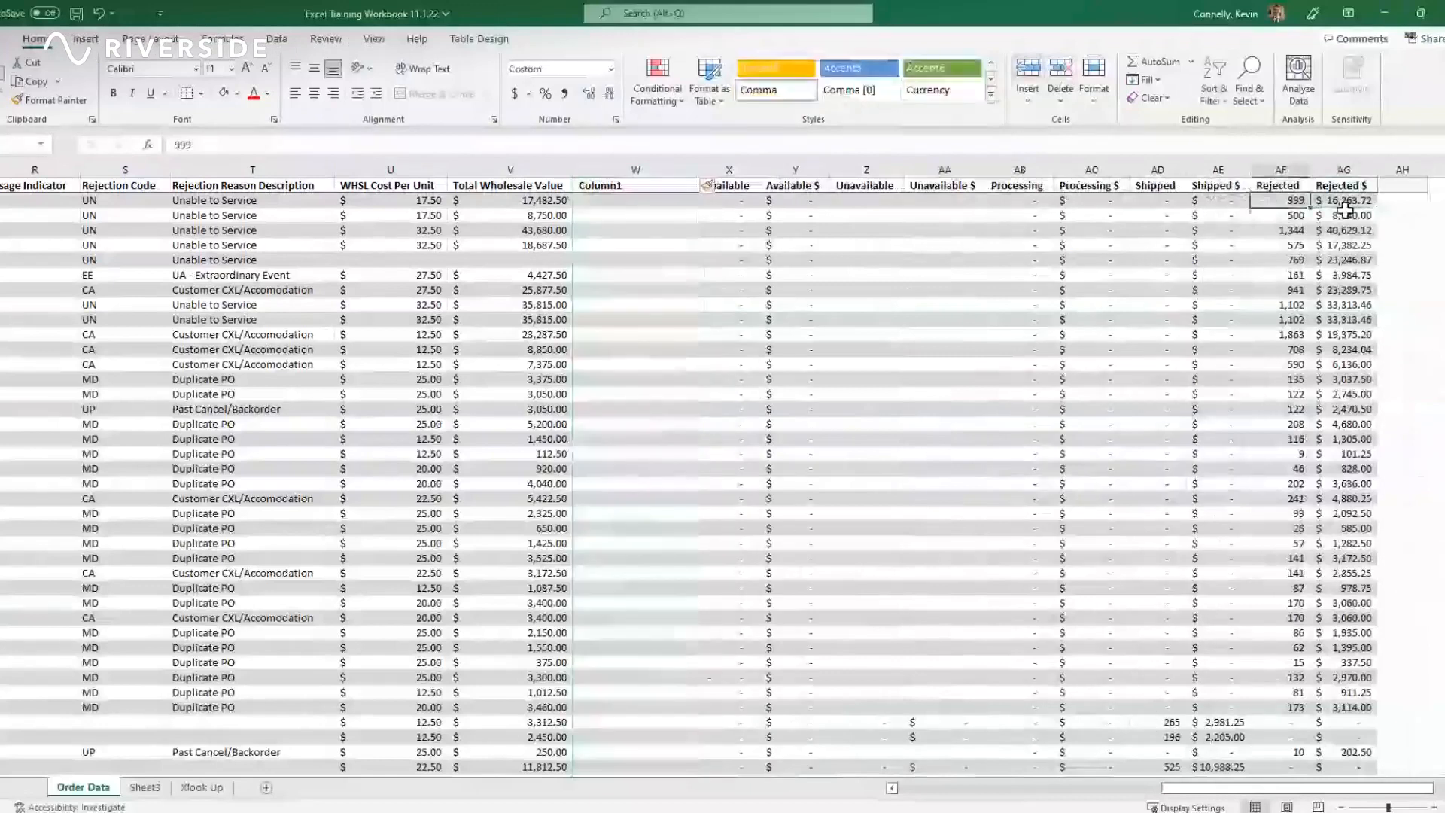
key(Left)
key(Left)
key(Left)
key(Left)
key(Left)
key(Left)
key(Left)
key(Left)
key(Left)
key(Left)
key(Left)
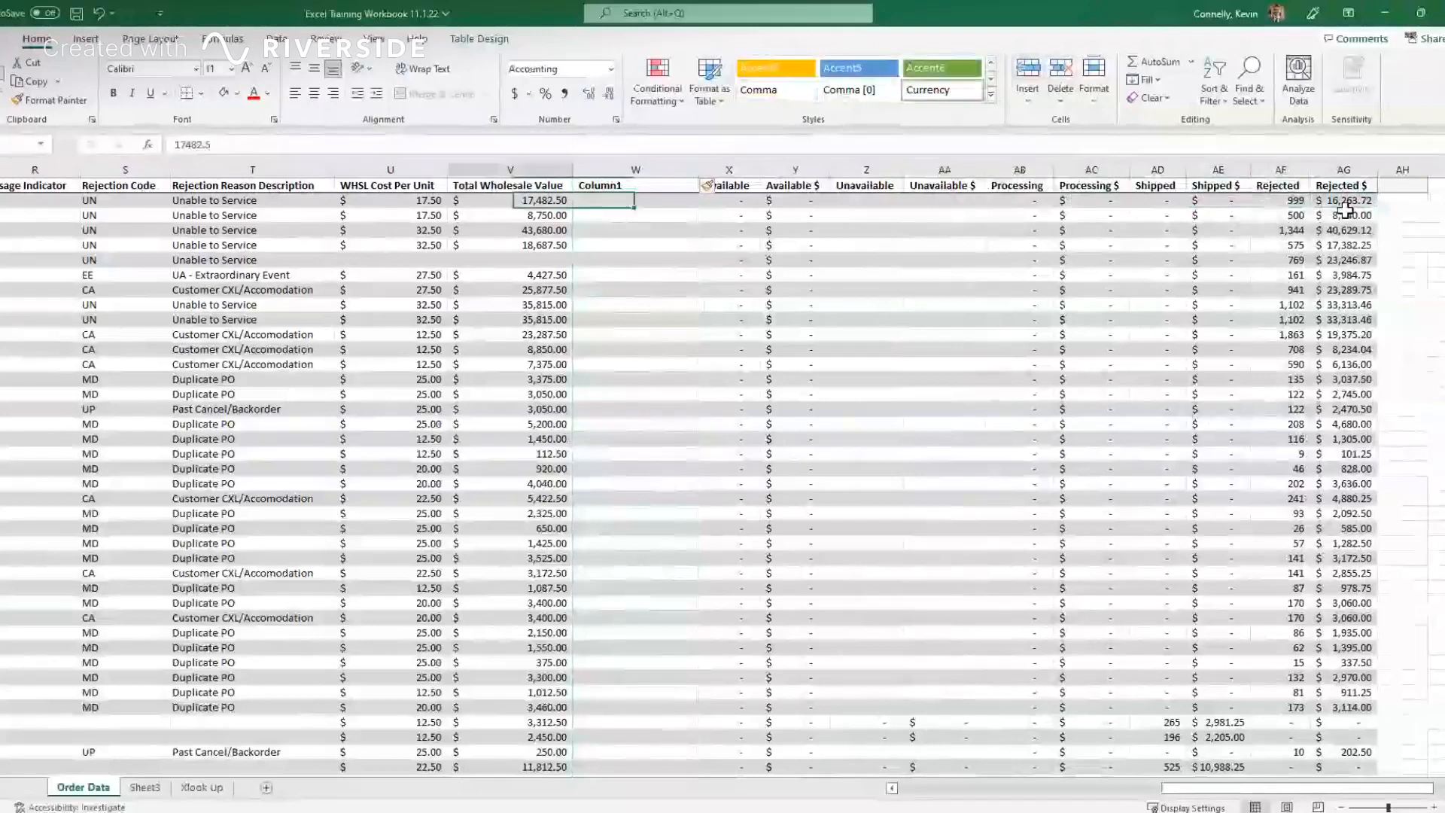
key(Left)
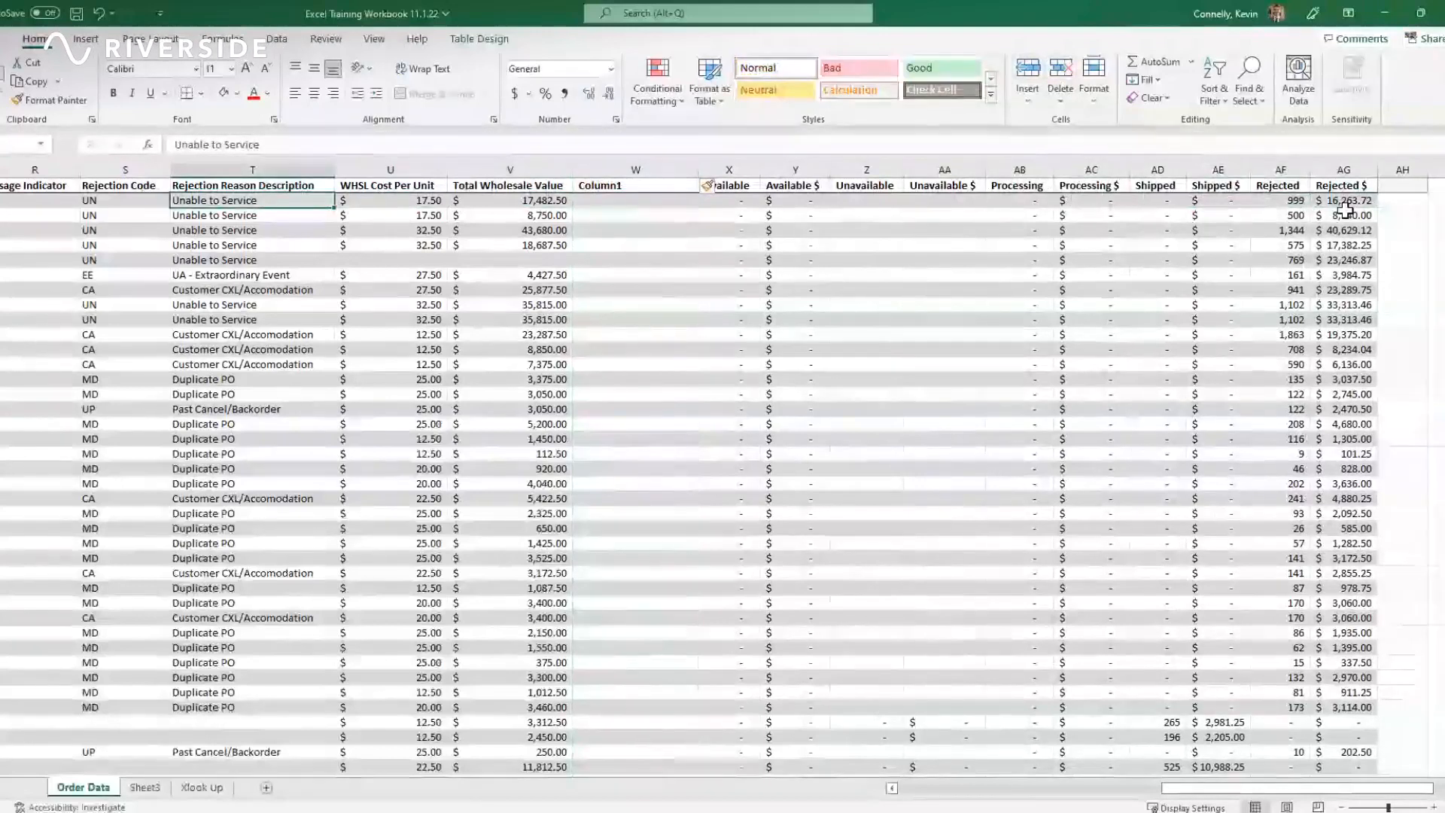
key(ctrl+shift+Down)
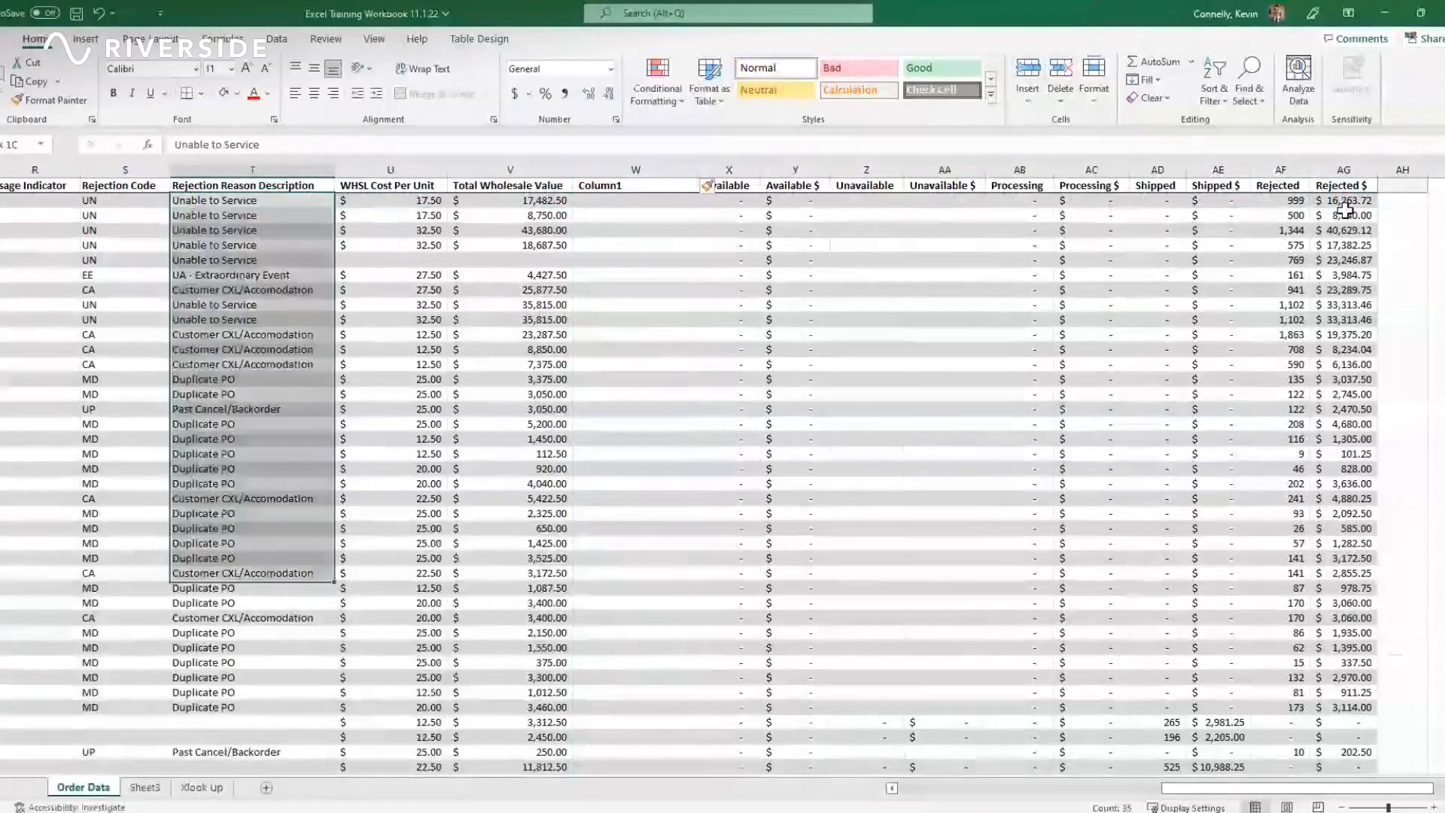
key(Delete)
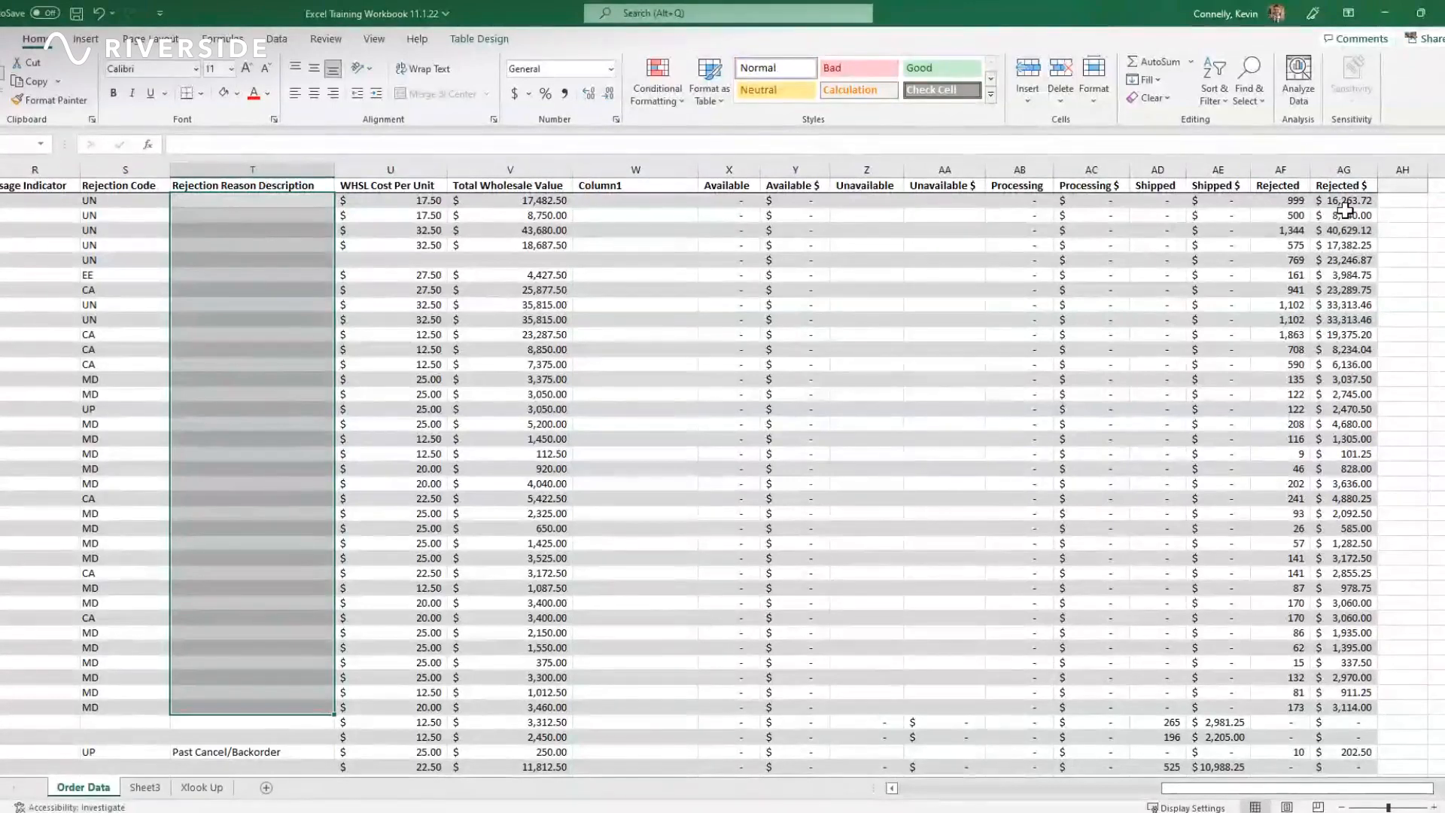
key(ctrl+z)
Step: Name the new column W "Total Ordered Units" and color its header text orange
click(624, 199)
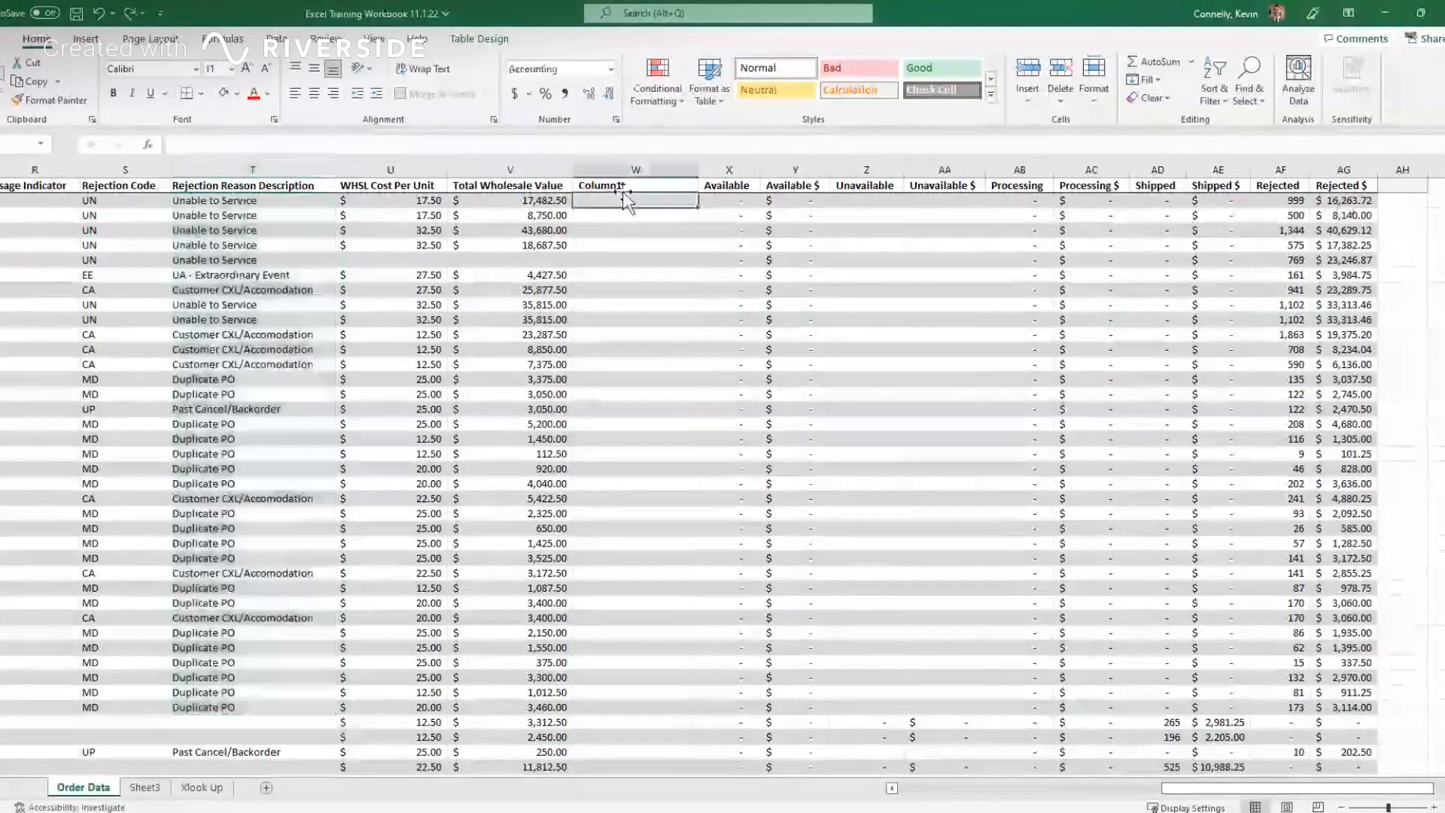
click(621, 190)
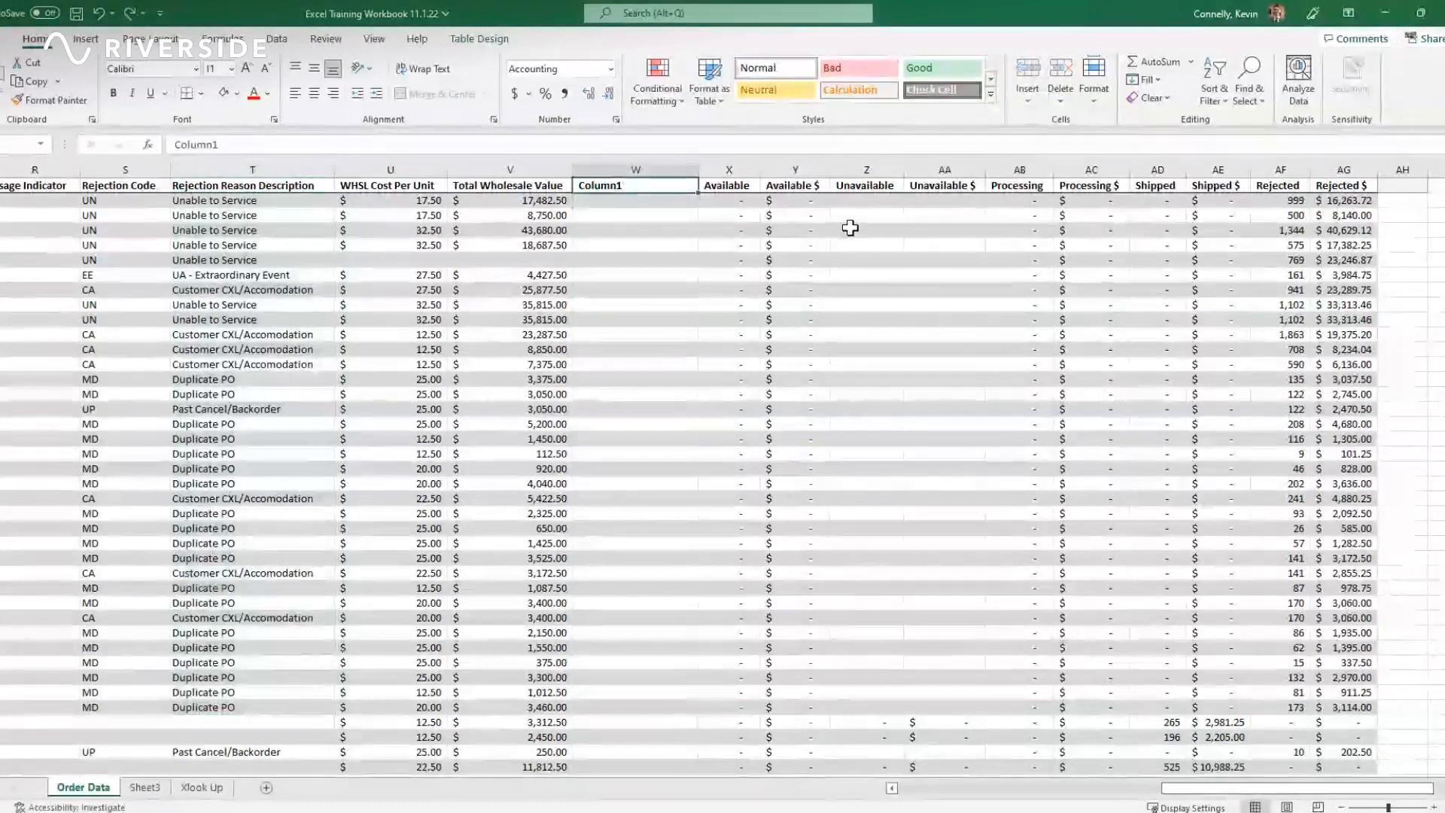
click(678, 156)
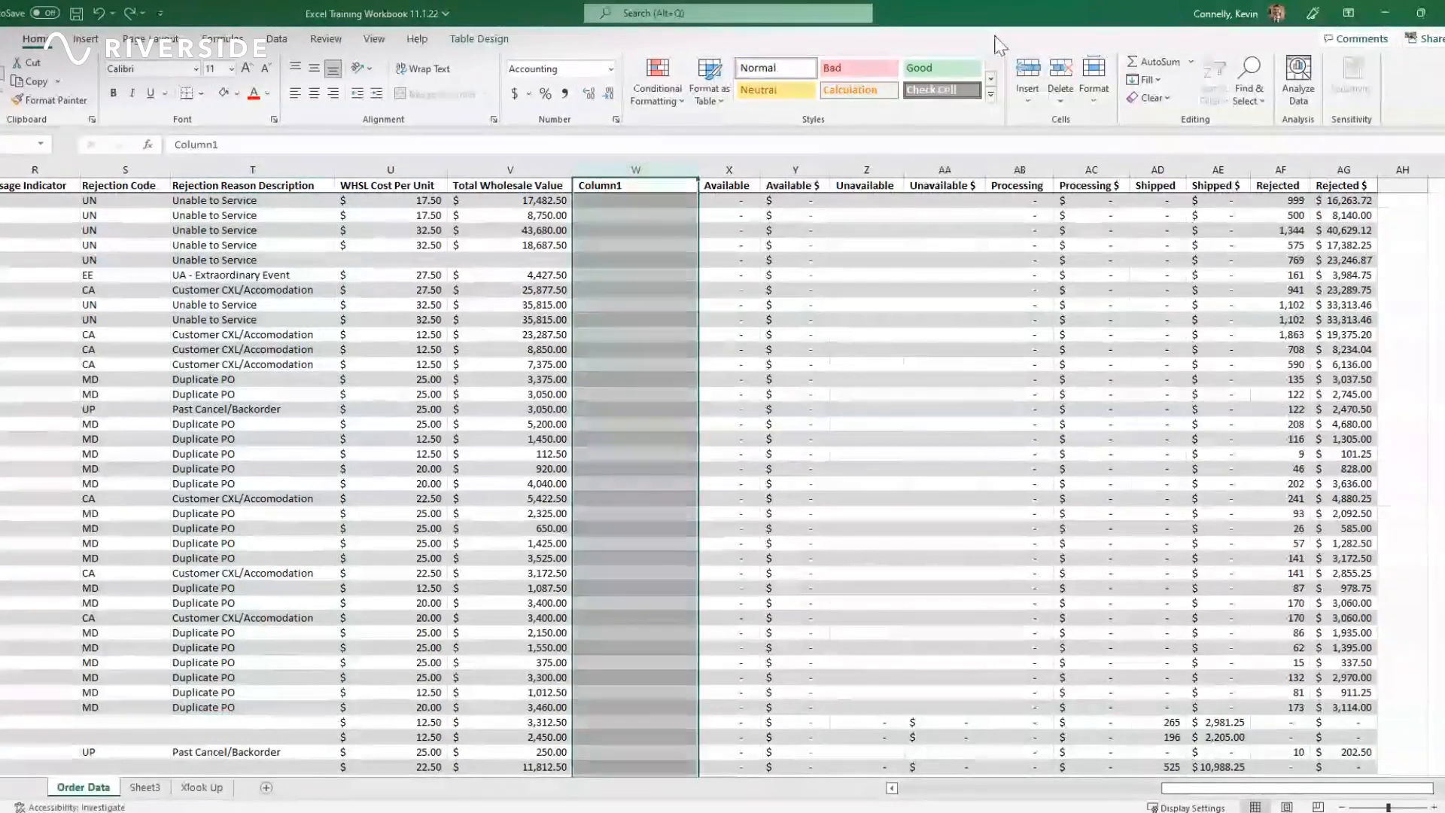
click(637, 188)
text(Tot)
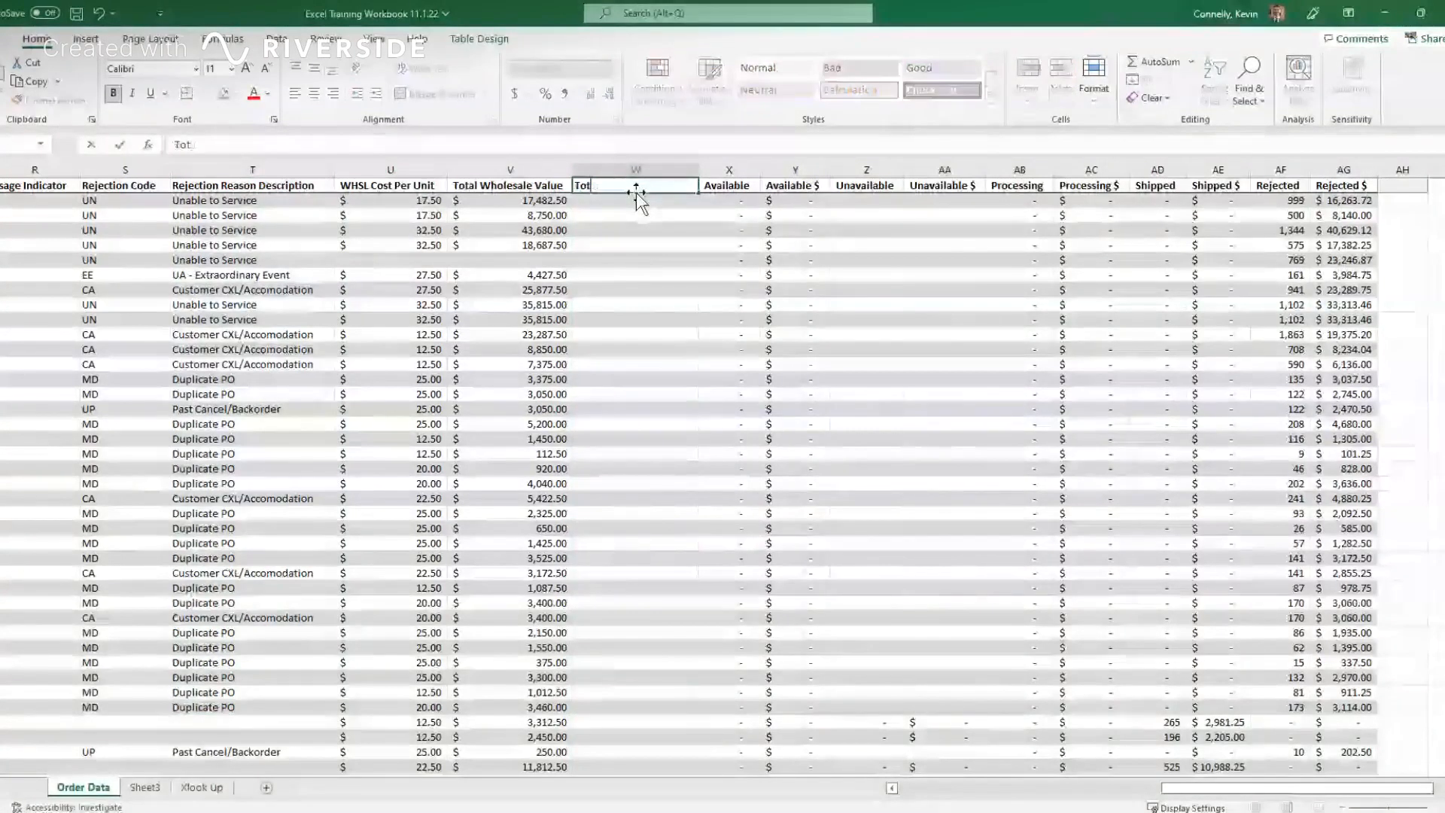
text(al Ordered Unit)
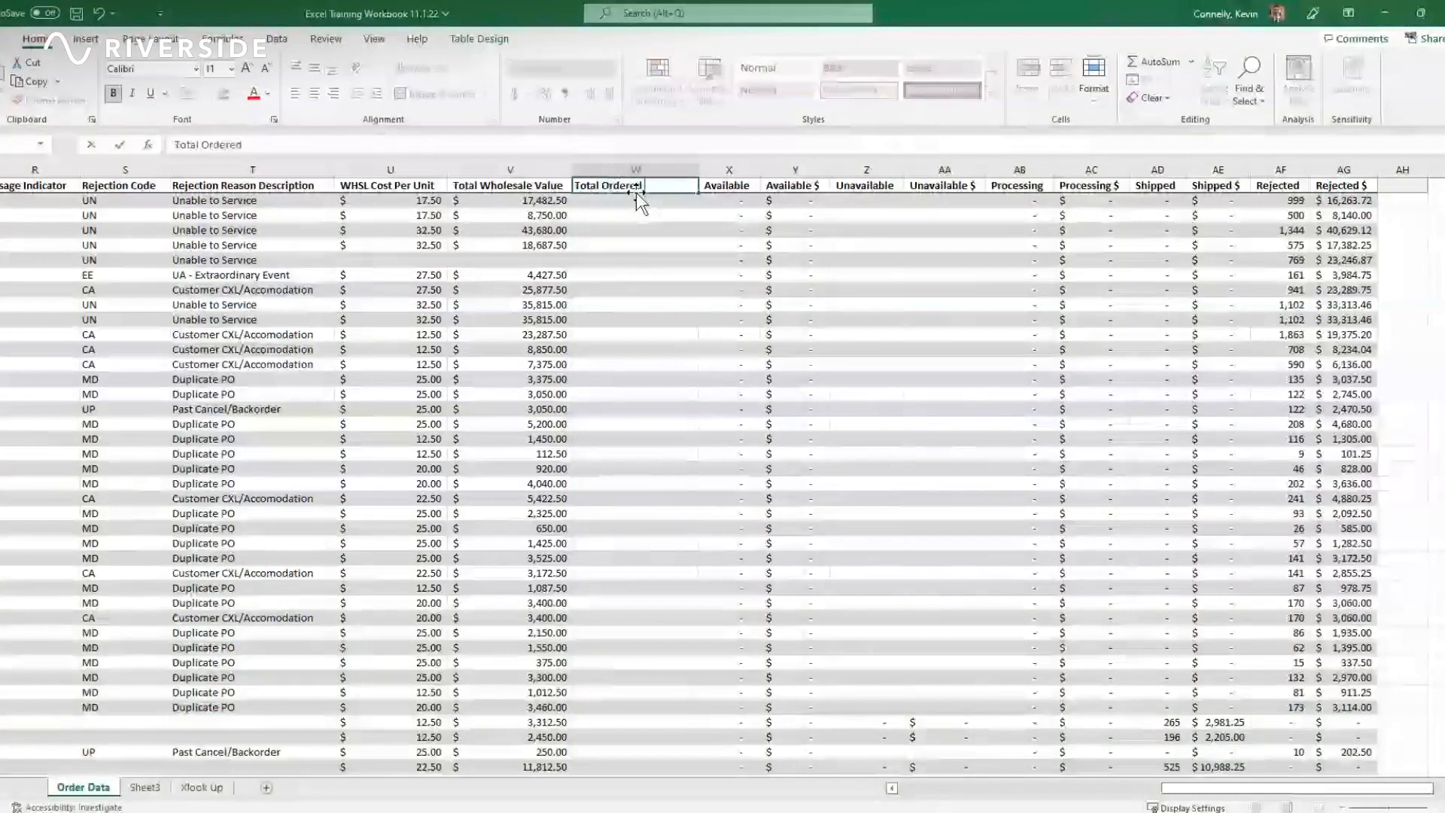
key(Return)
click(635, 191)
click(341, 144)
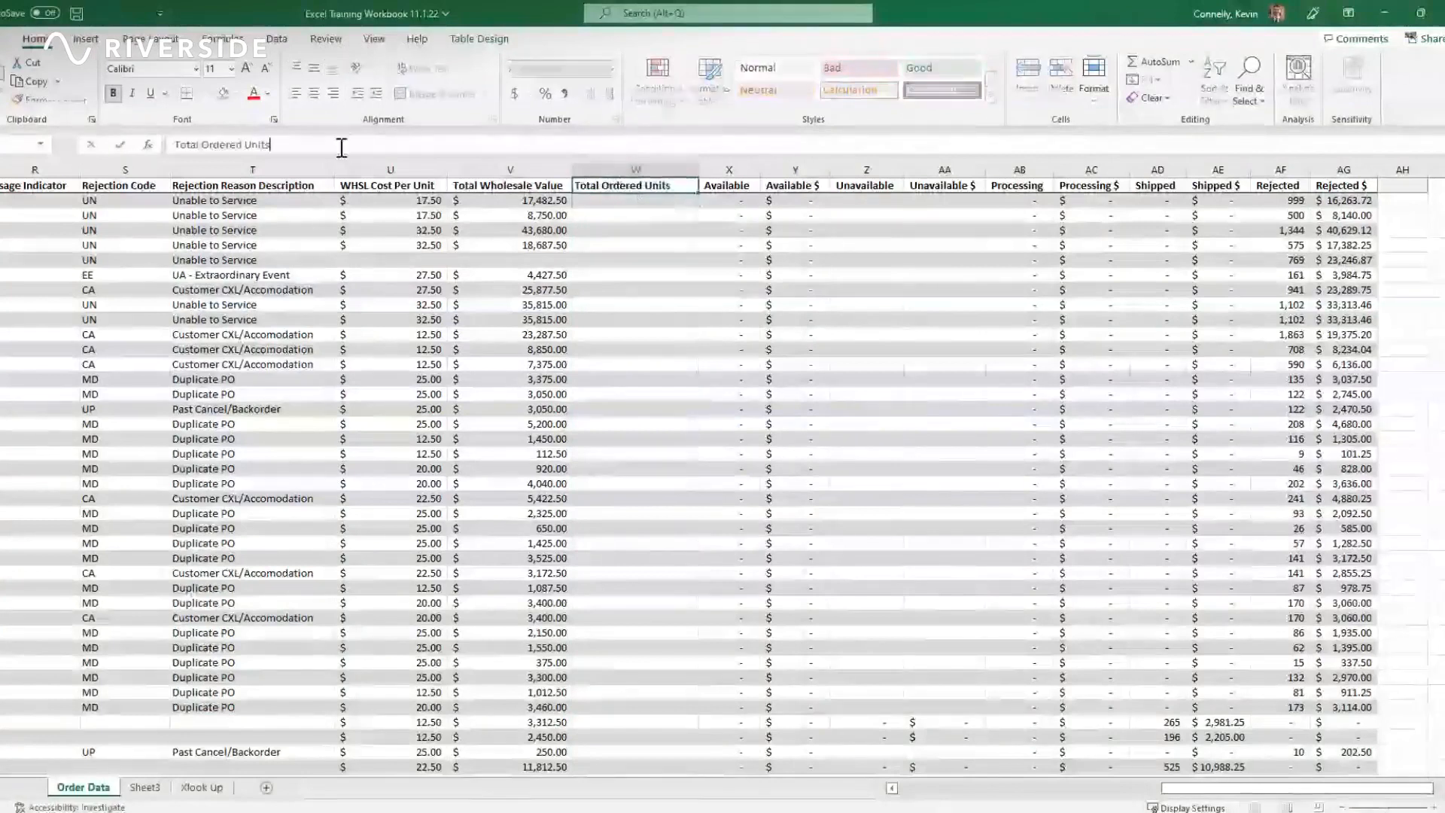
text(s)
key(Return)
click(656, 185)
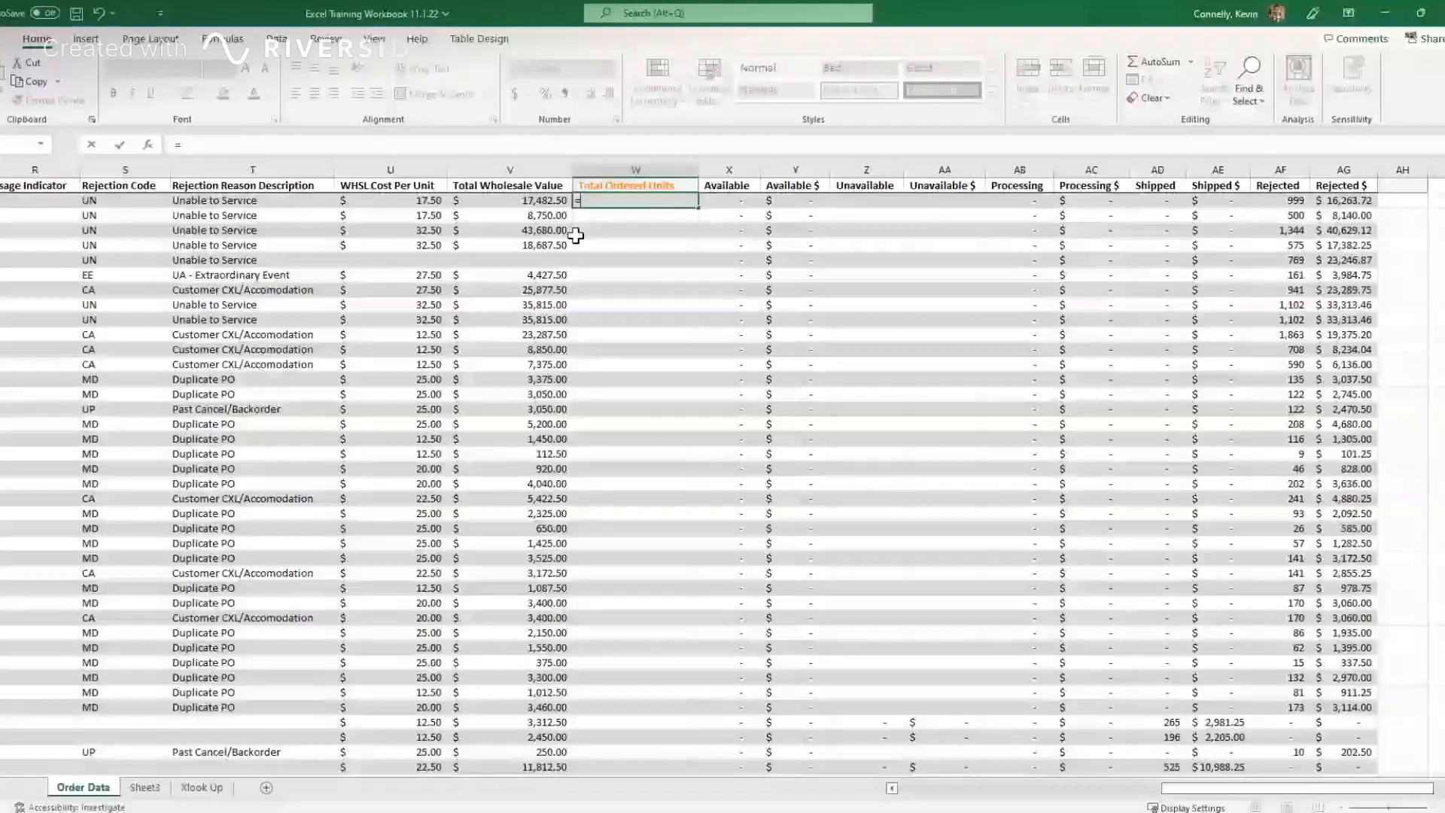
Step: In W2, build a formula adding the row's Available, Unavailable, Processing, Shipped and Rejected units
click(741, 204)
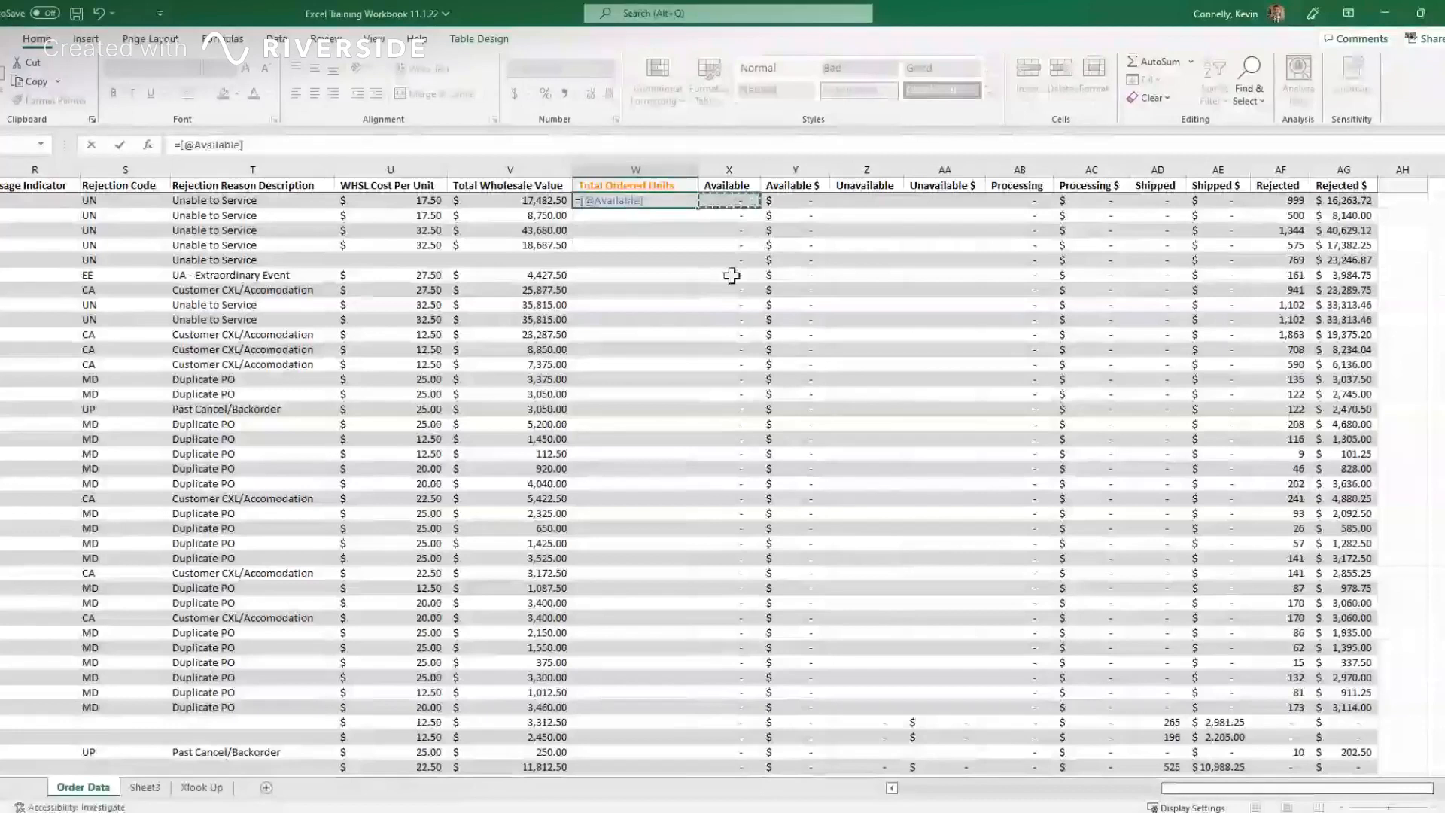
text(+)
click(864, 199)
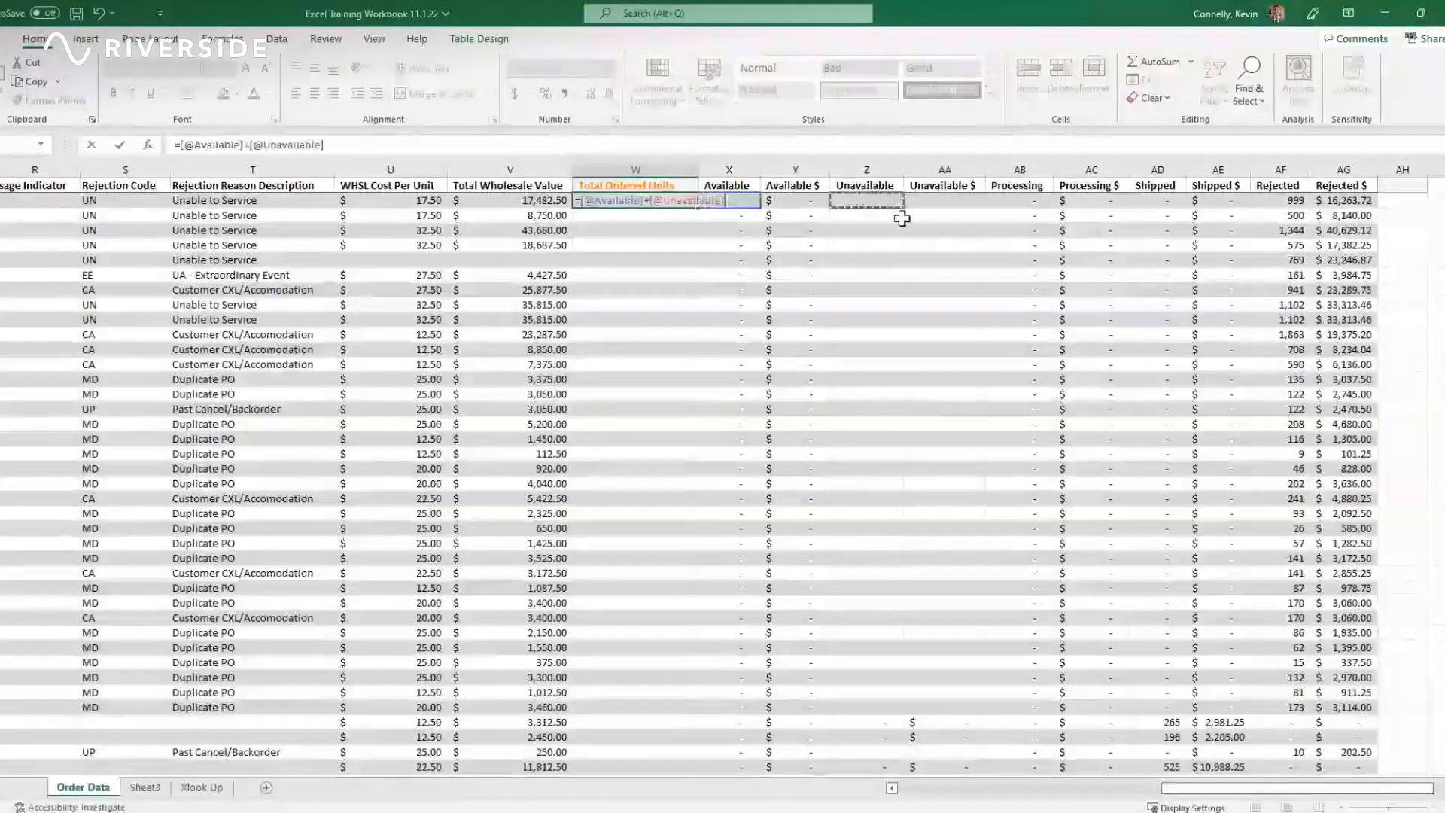
text(+)
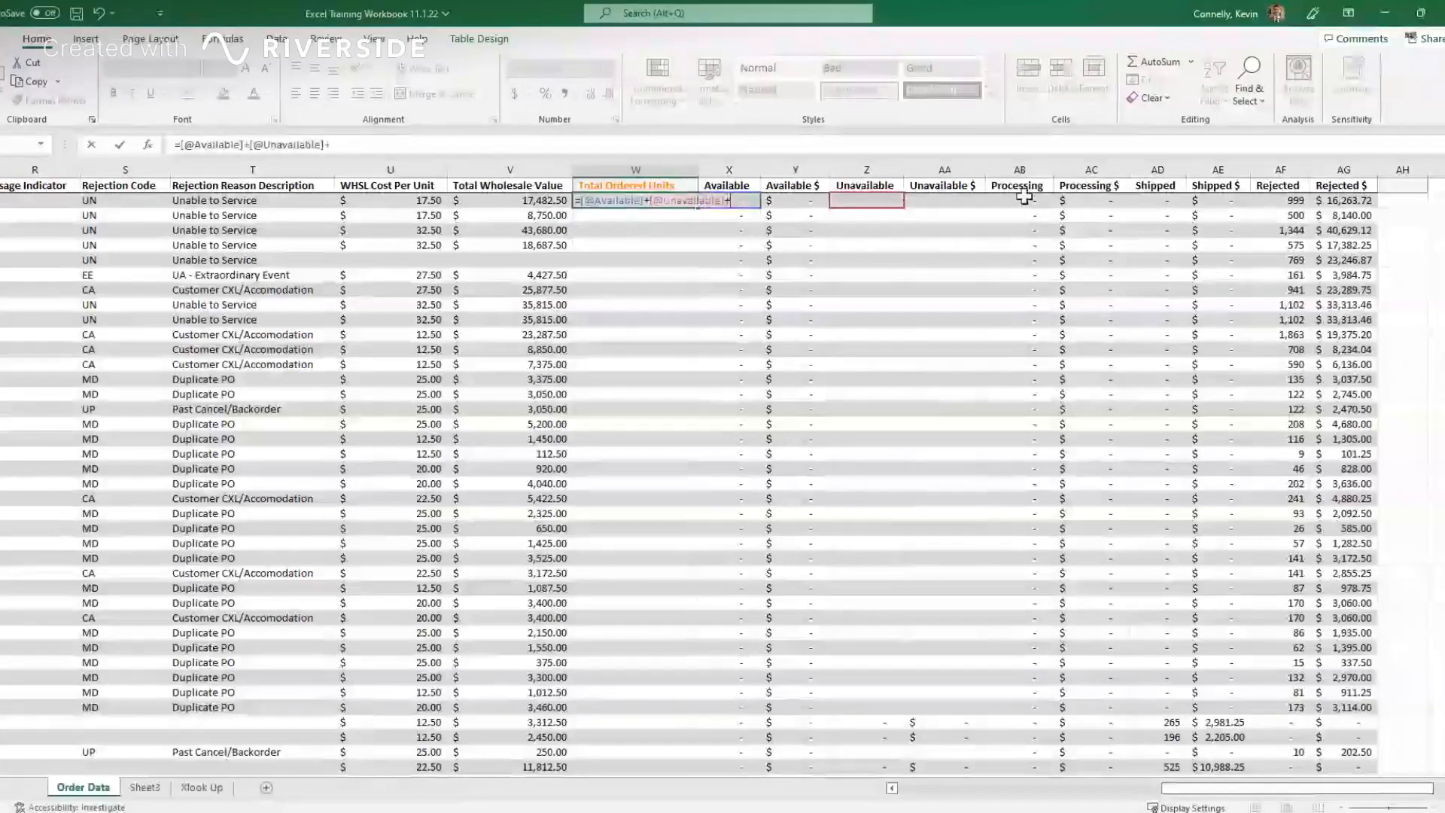
click(1025, 197)
text(+)
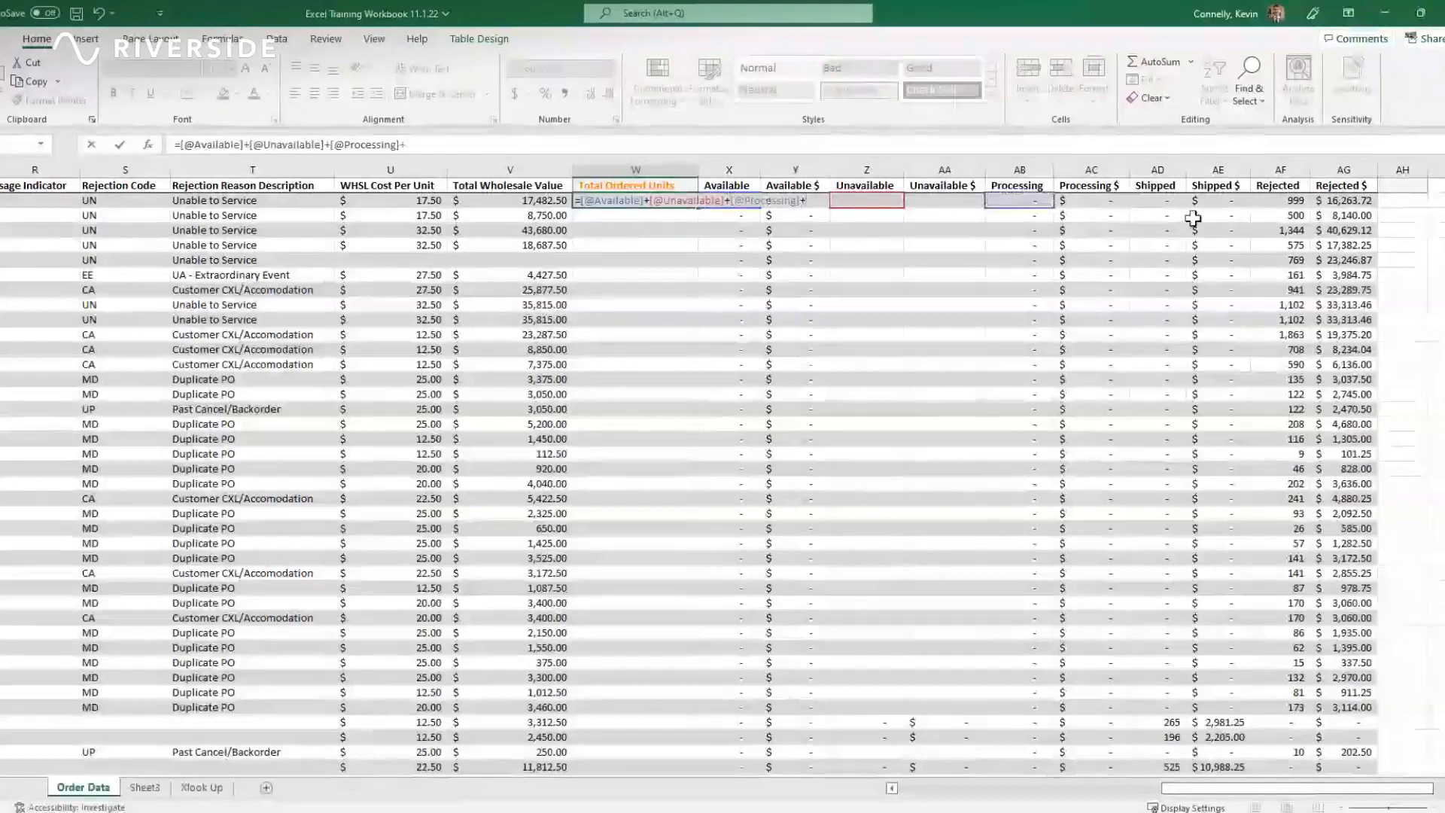
click(1165, 201)
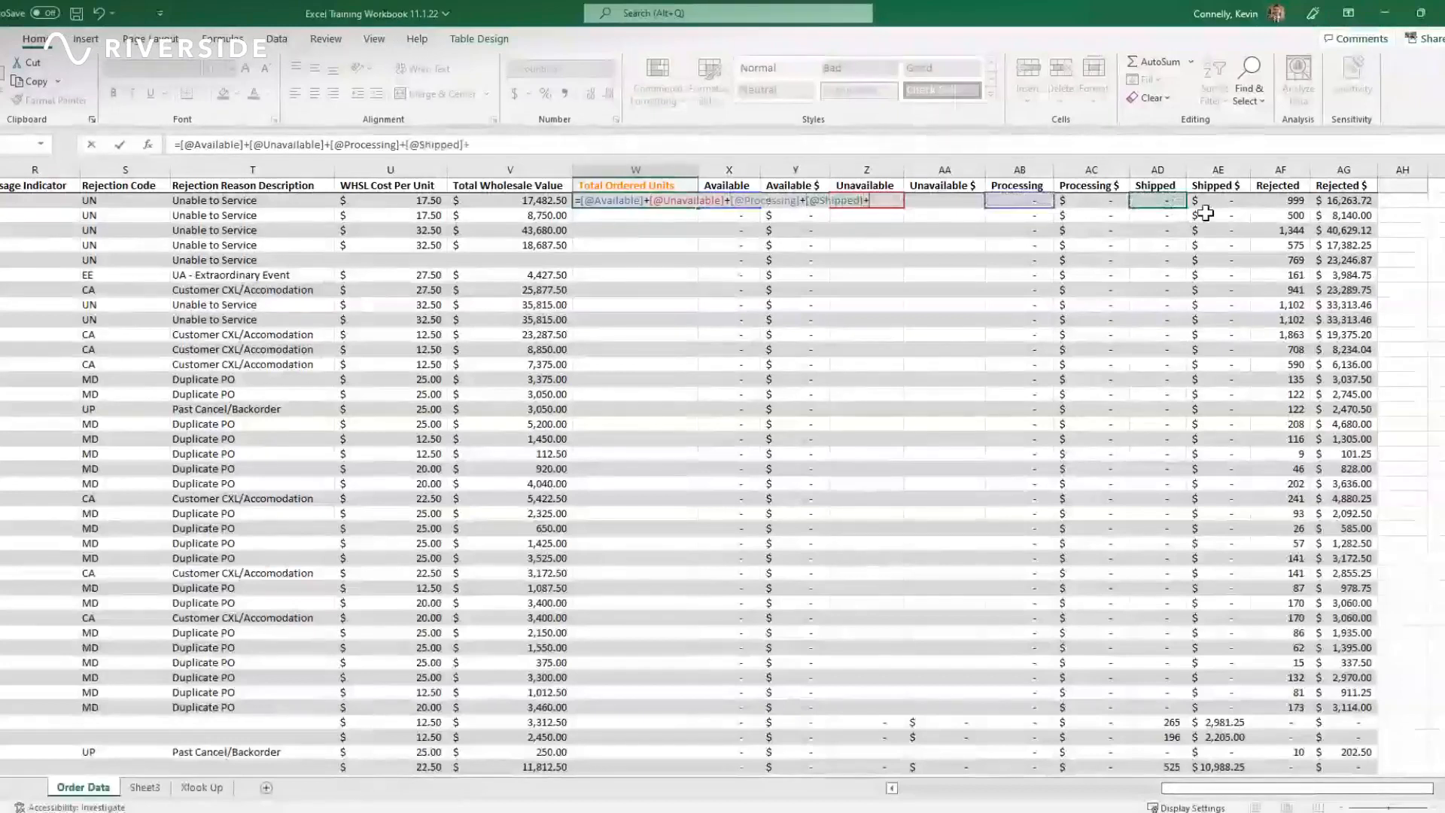
text(+)
click(1288, 202)
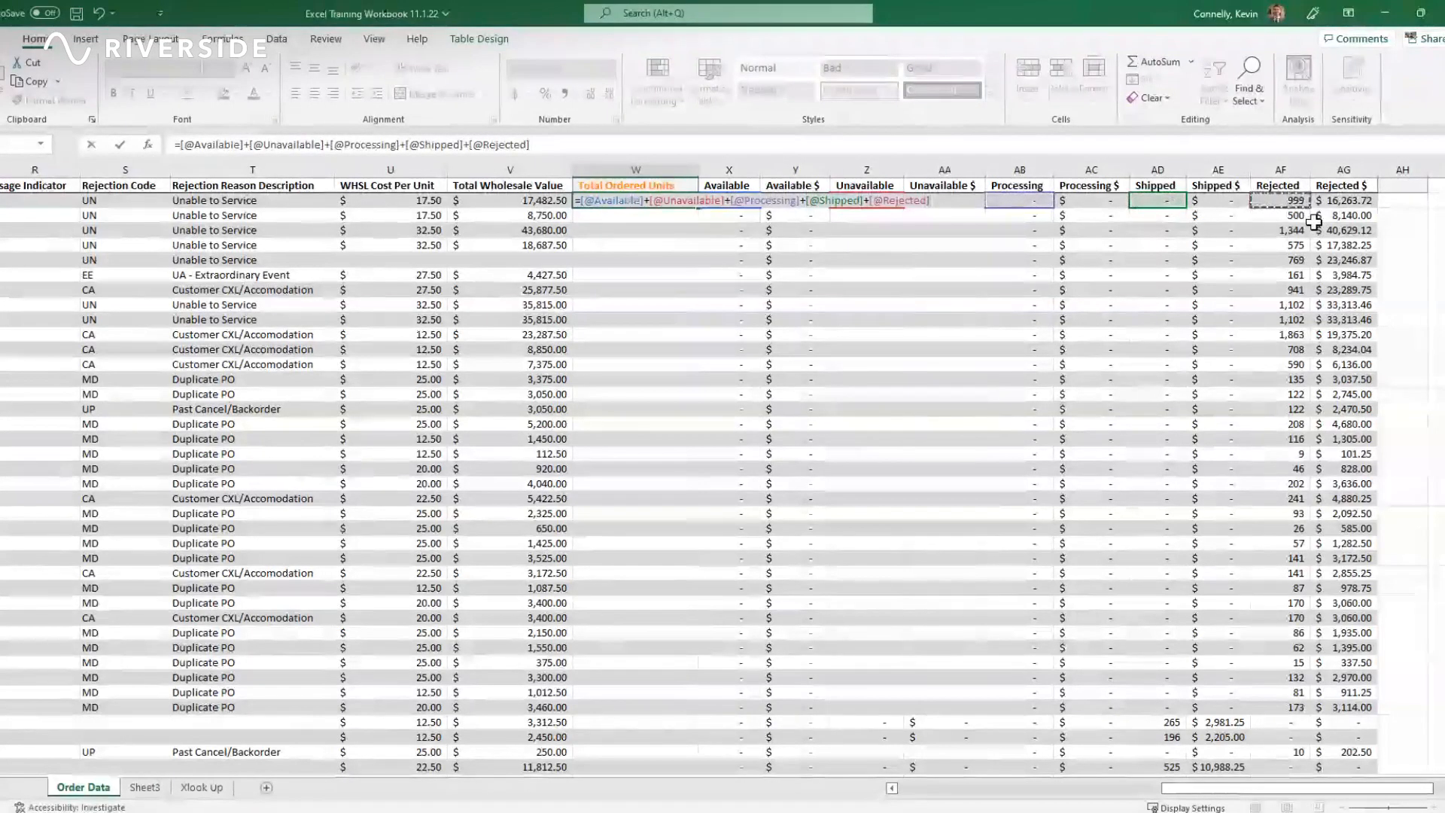
Step: Try a multiplication operator in place of the first plus in the W2 formula, and restore the plus
click(249, 144)
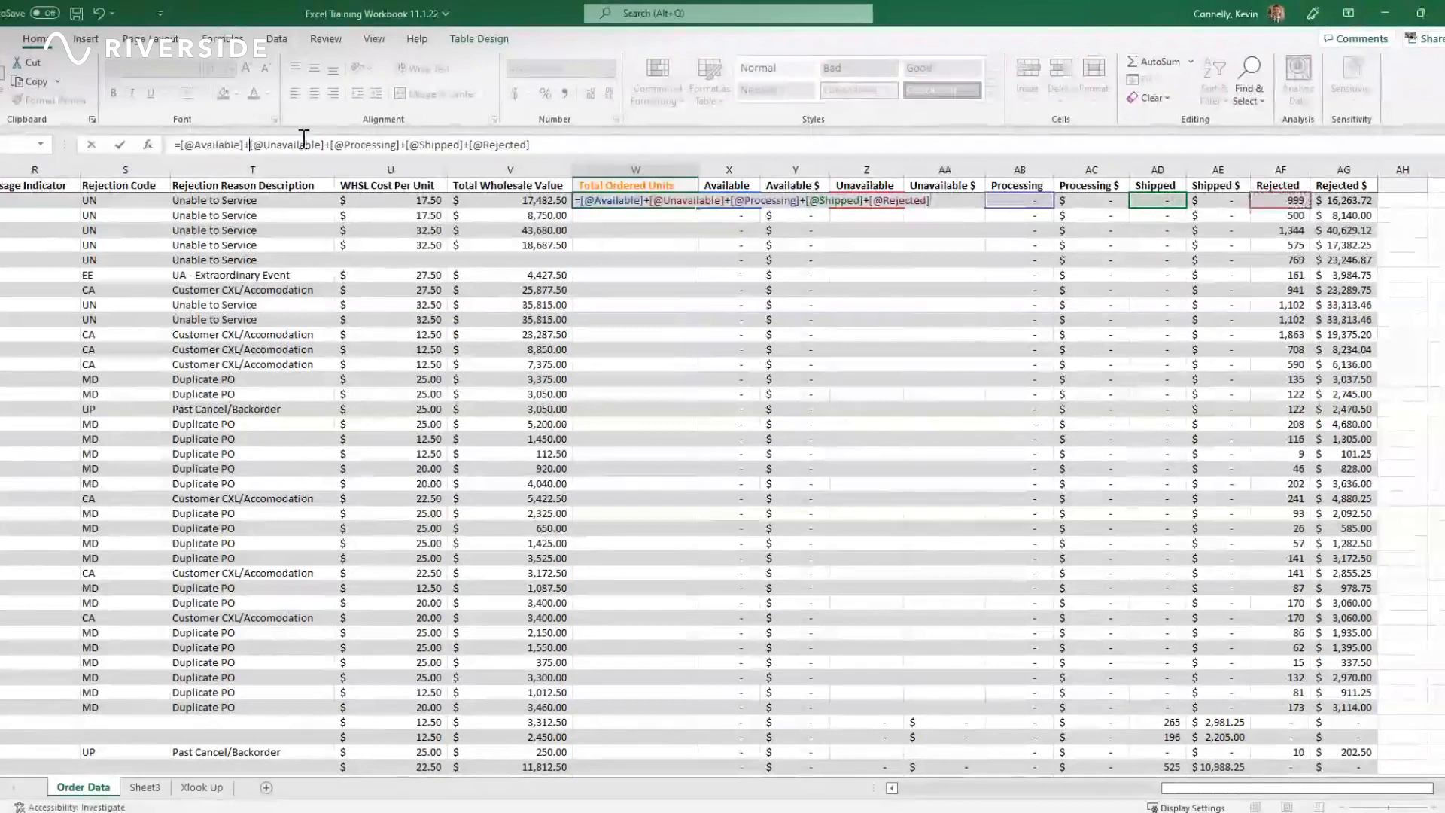
key(BackSpace)
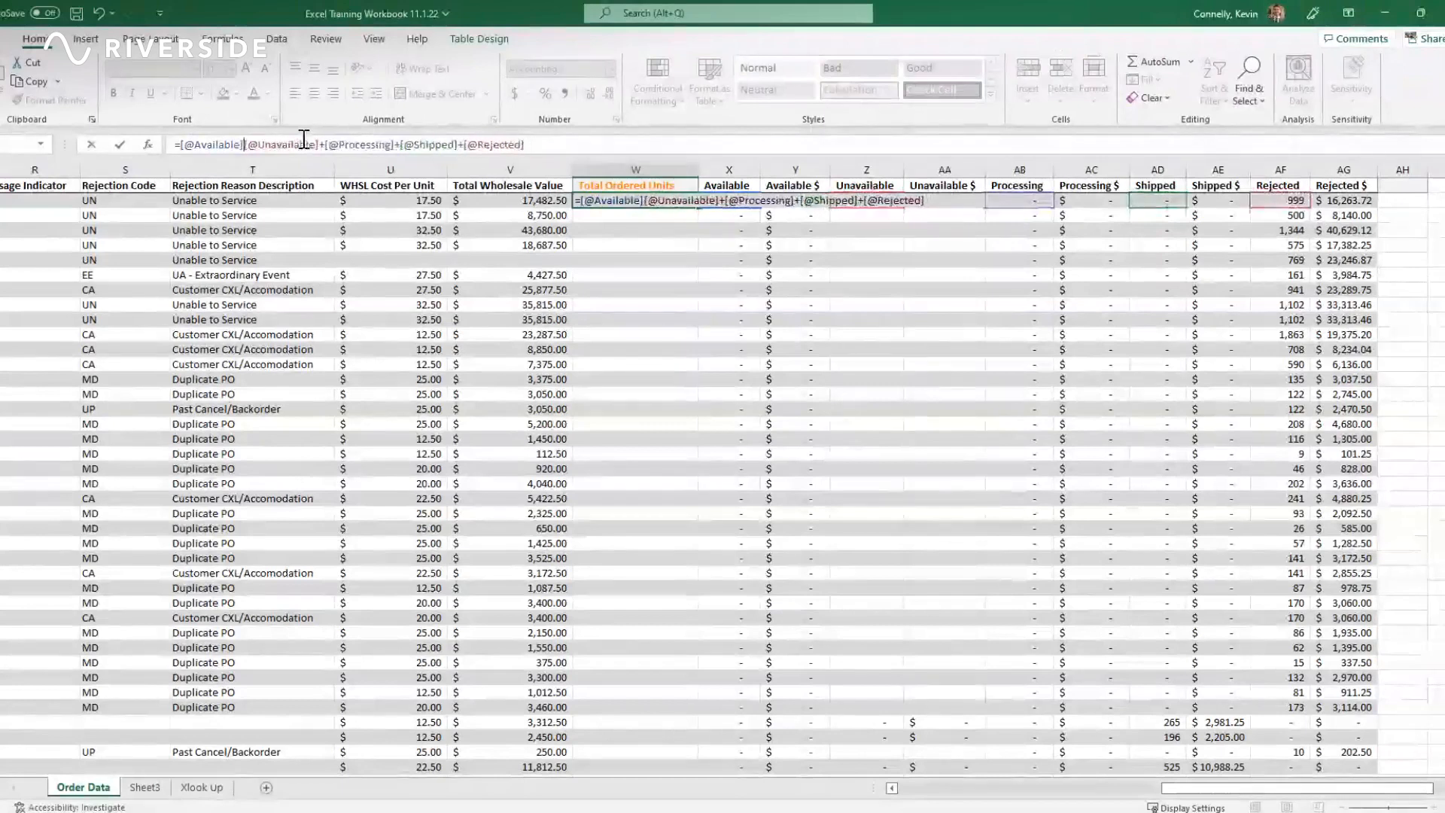
text(*)
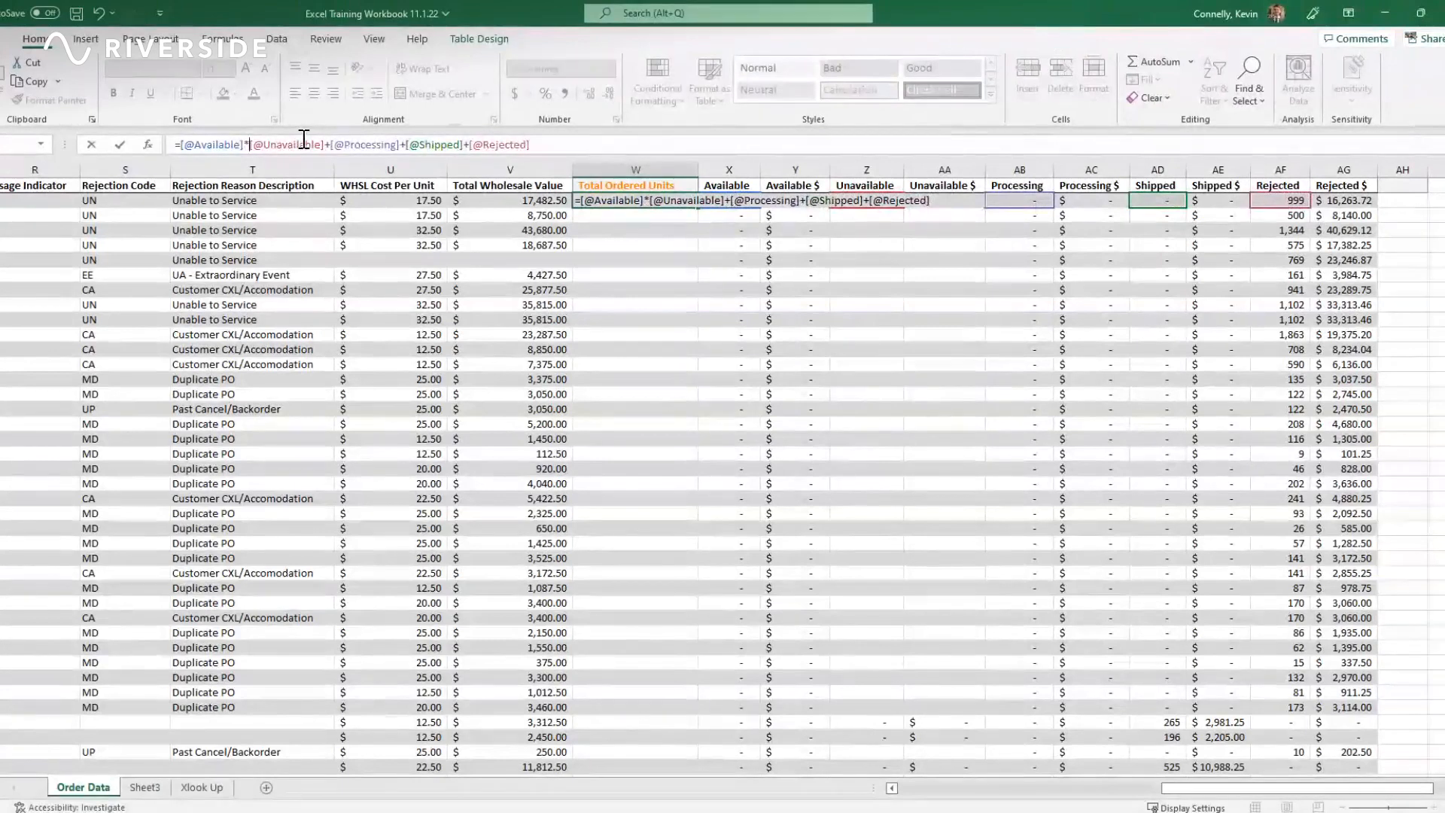
key(BackSpace)
text(+)
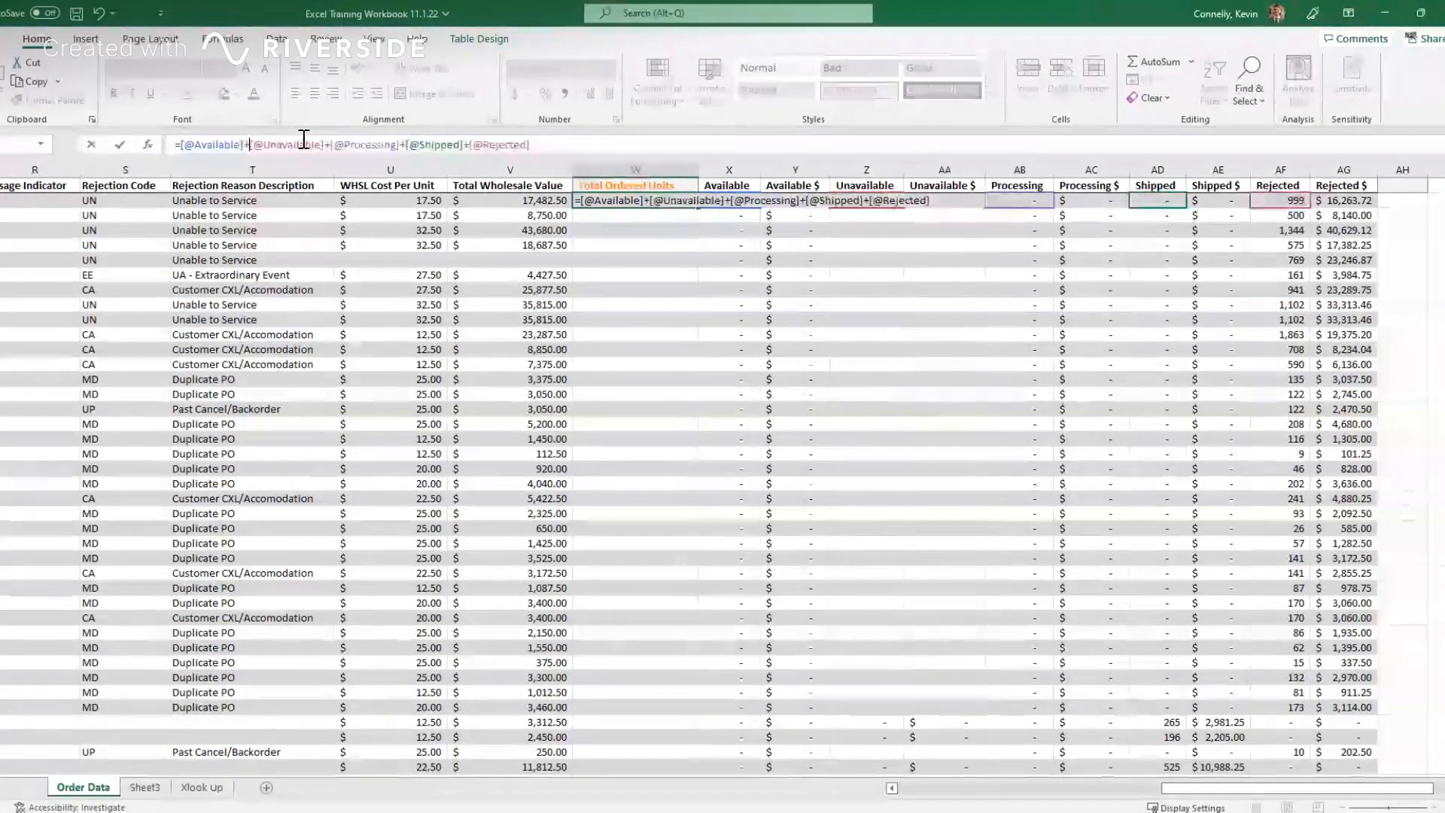
Step: Enter the Total Ordered Units formula for the table column and format the column with thousands separators and no decimals
key(Return)
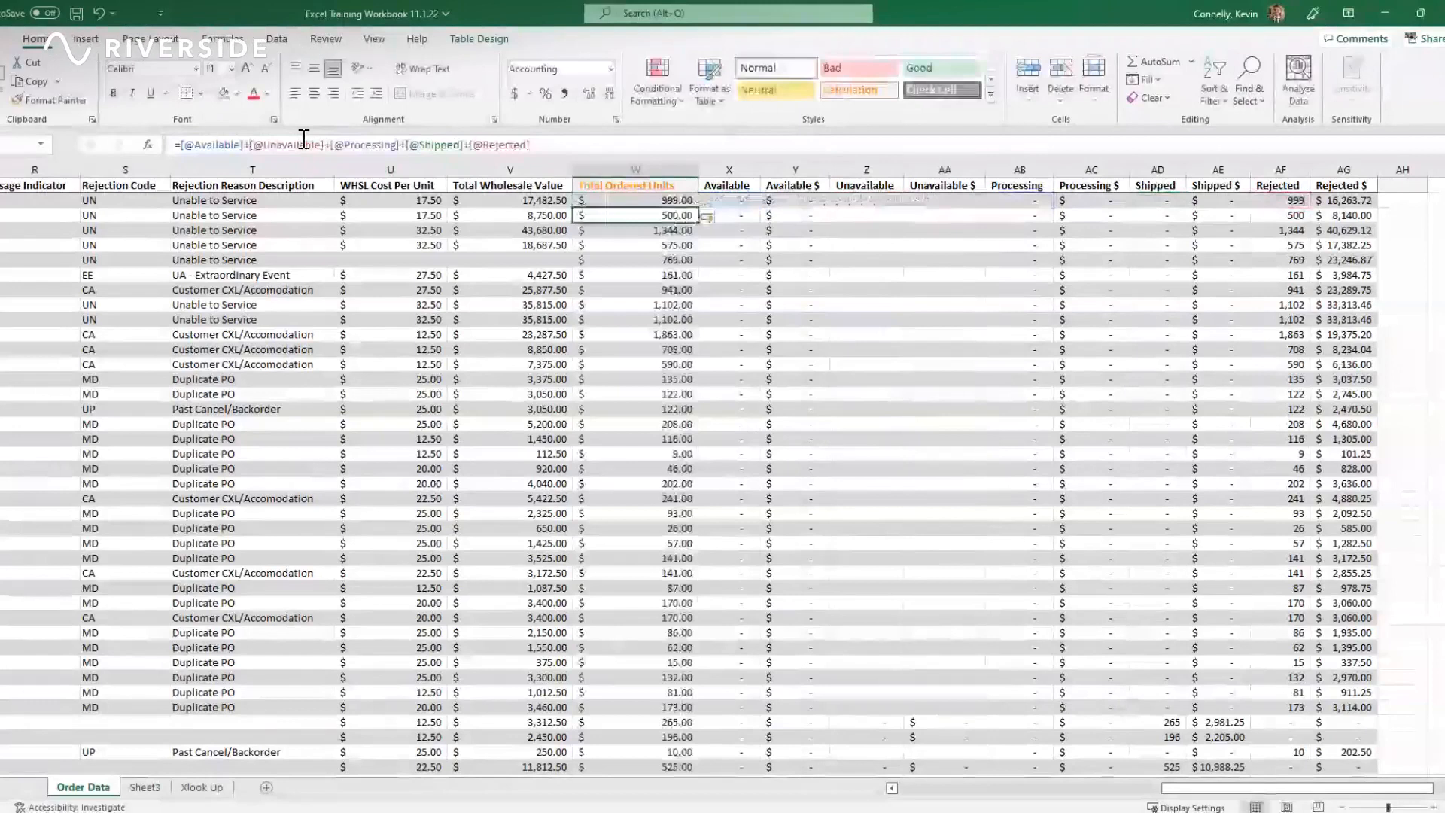
click(635, 163)
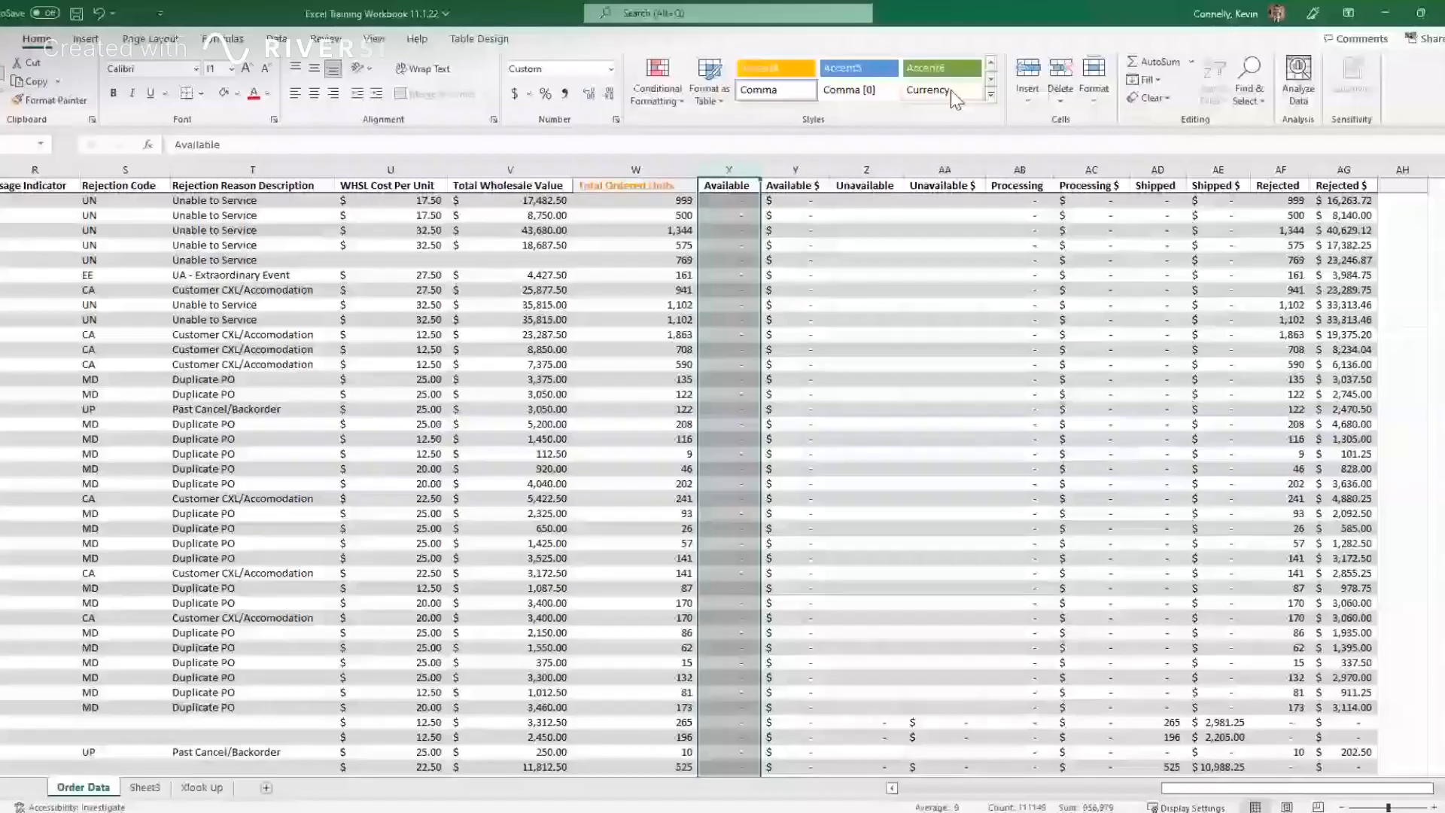
Step: Insert another column before Available and name it "Total Ordered $"
click(1027, 70)
click(737, 187)
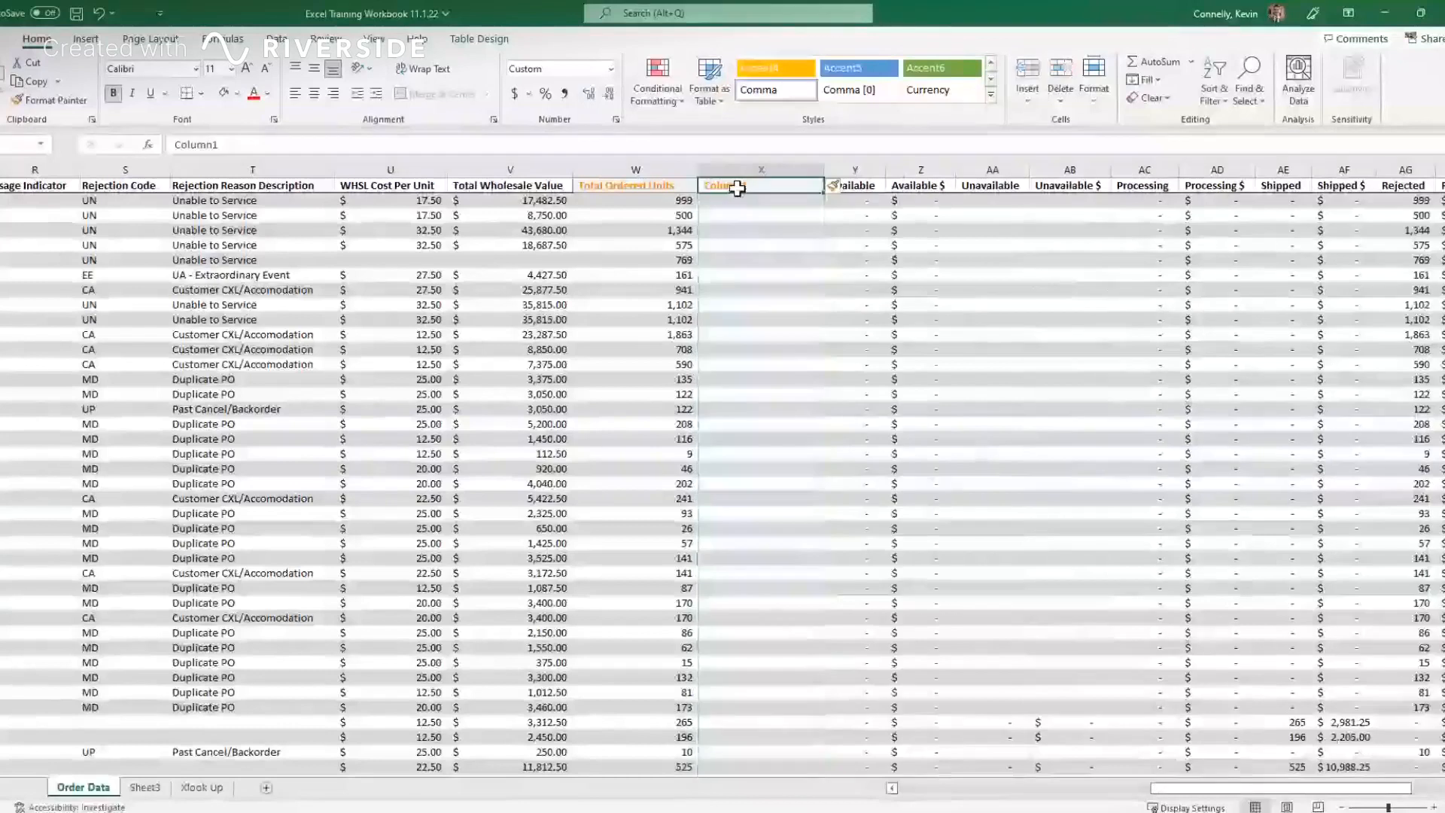
text(Total Or)
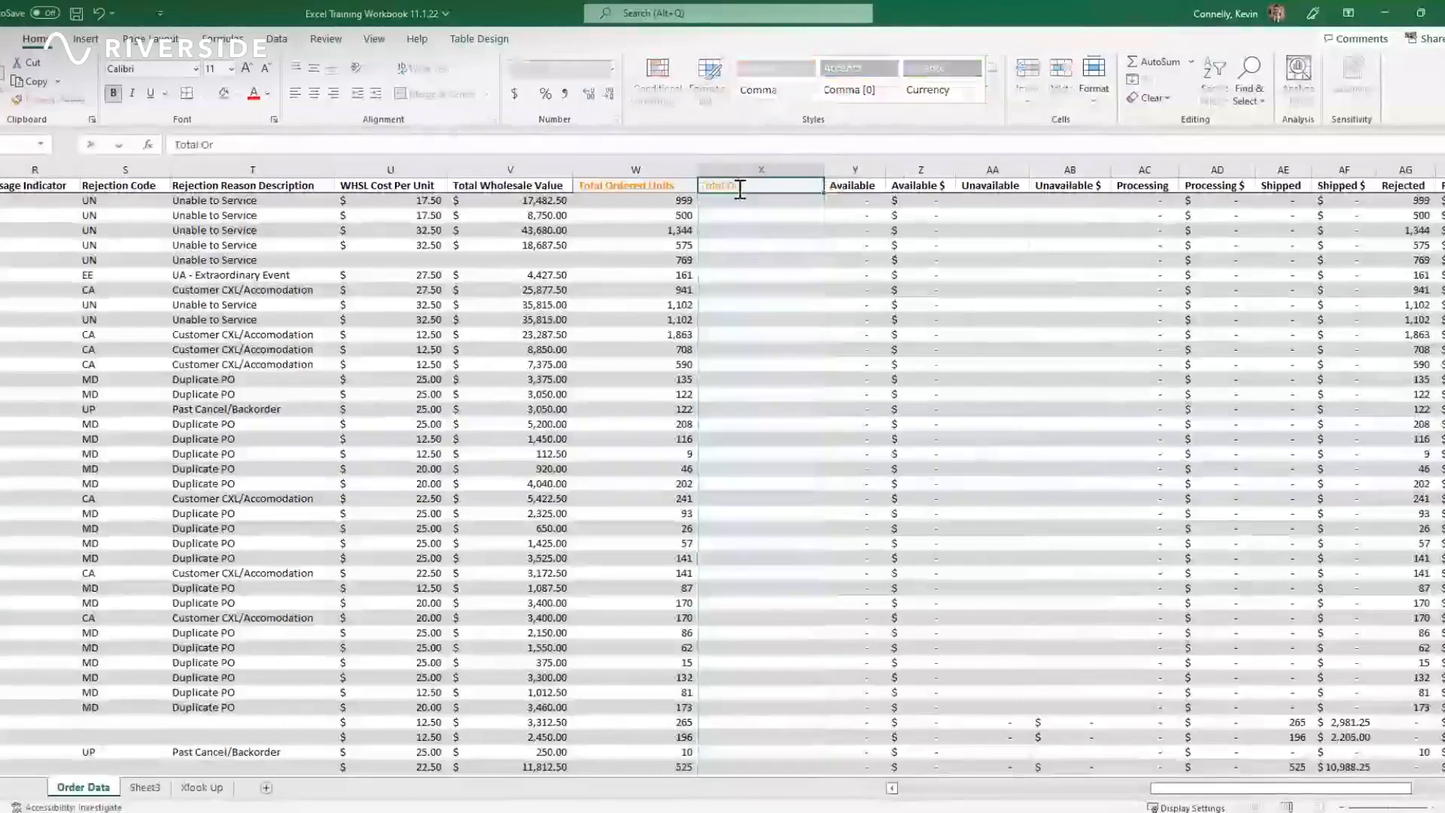
text(dered $)
key(Return)
Step: Fill the Total Ordered Units formulas from W2 and W3 across into Total Ordered $, and open the formula in X2
key(Left)
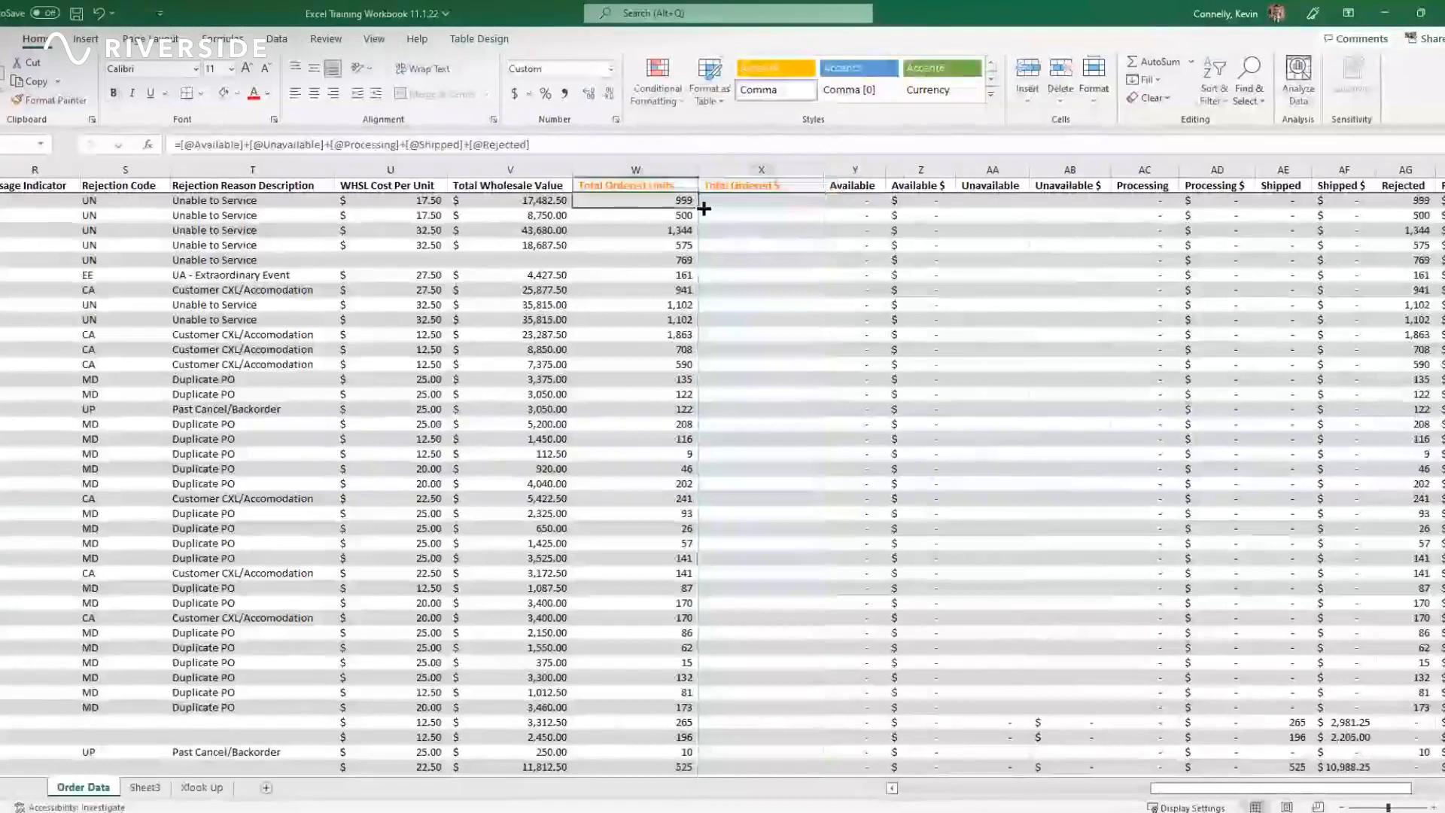
drag(704, 208, 768, 207)
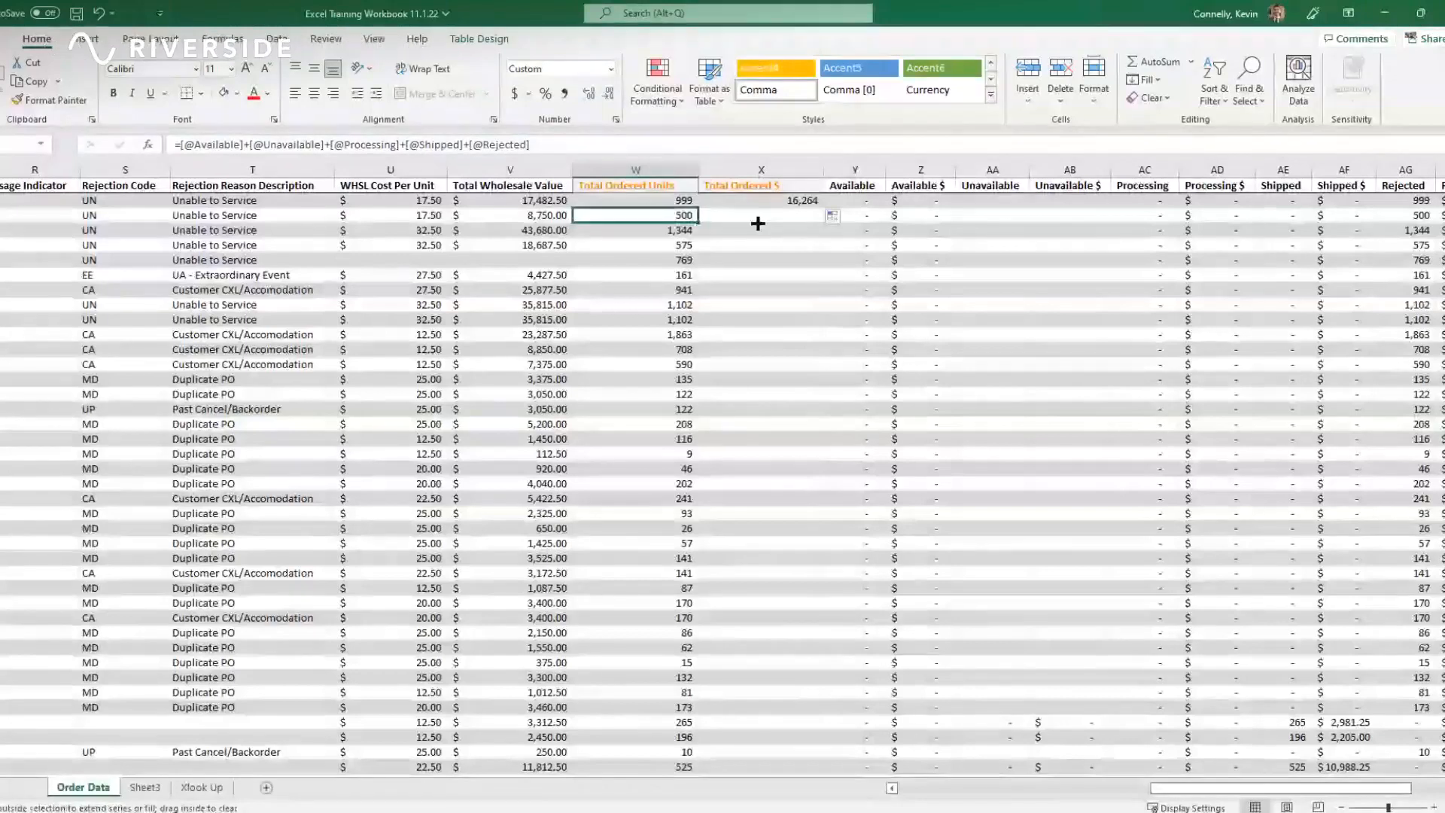
drag(698, 223, 757, 223)
double_click(769, 201)
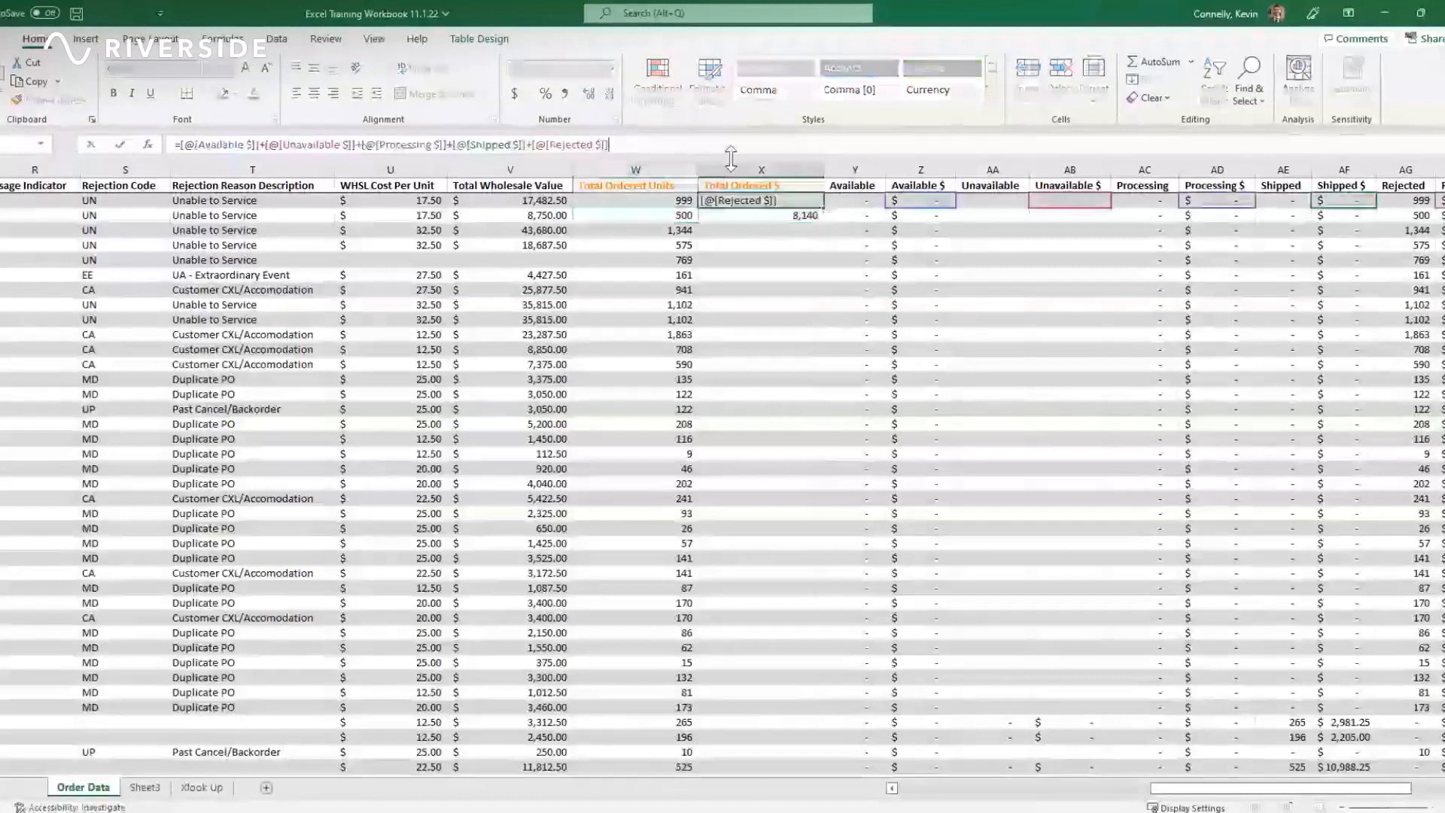
Step: Confirm the Total Ordered $ formulas in X2 and X3, and fill the formula from X3 down the rest of the column
key(Return)
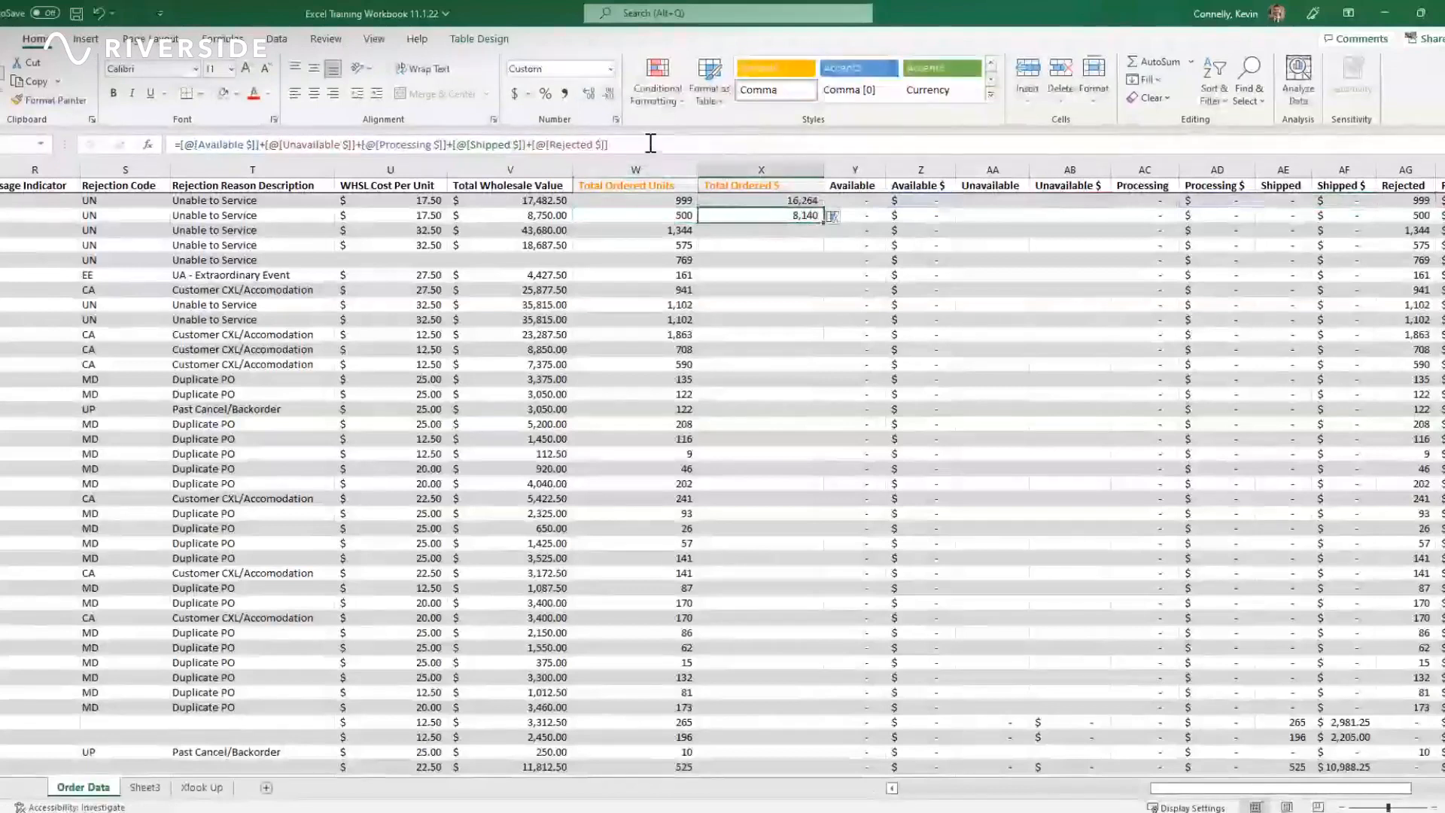
key(F2)
key(Return)
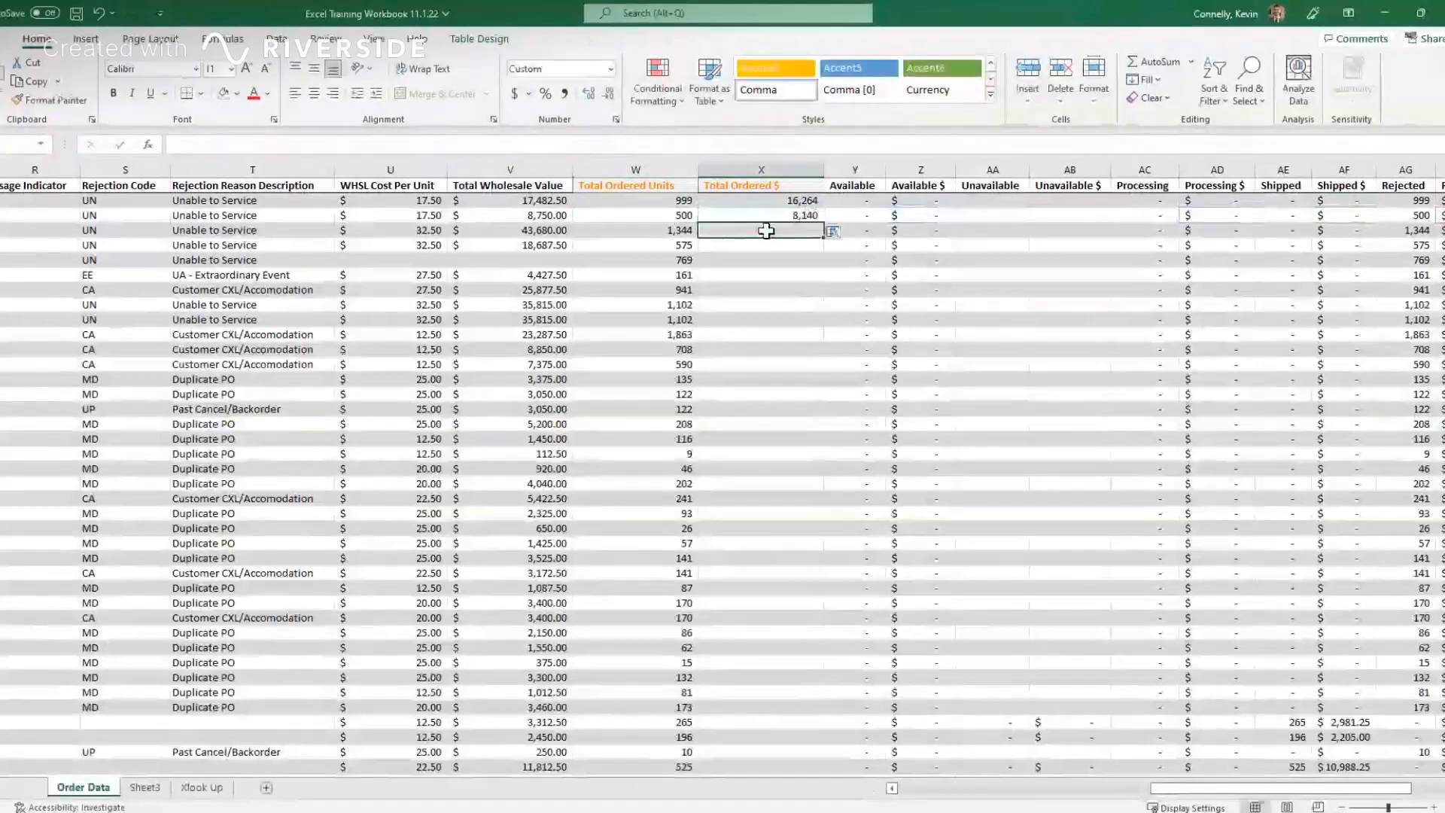
click(786, 216)
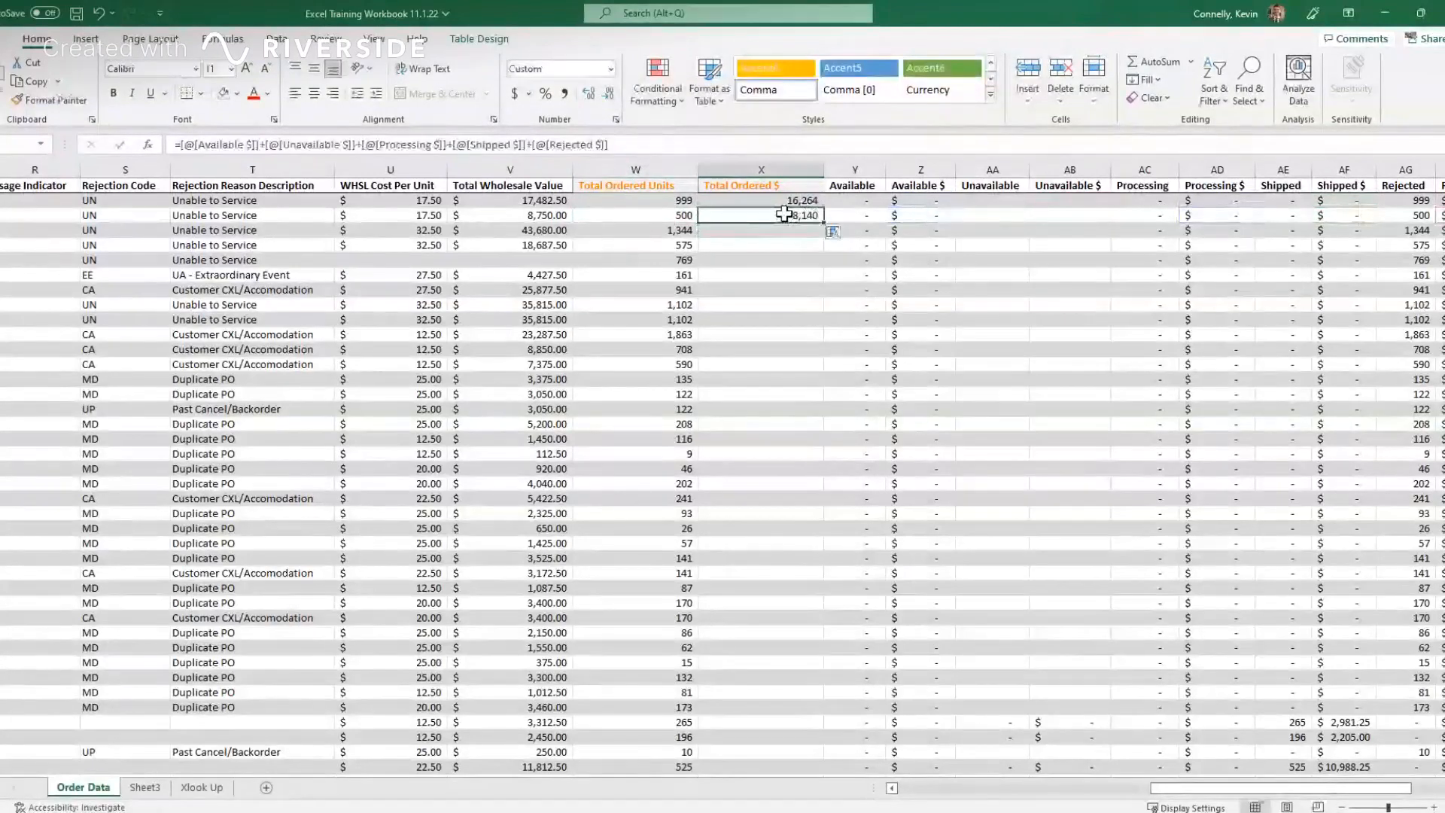
double_click(822, 221)
Step: Format the Total Ordered $ column as Accounting with dollar signs
click(775, 167)
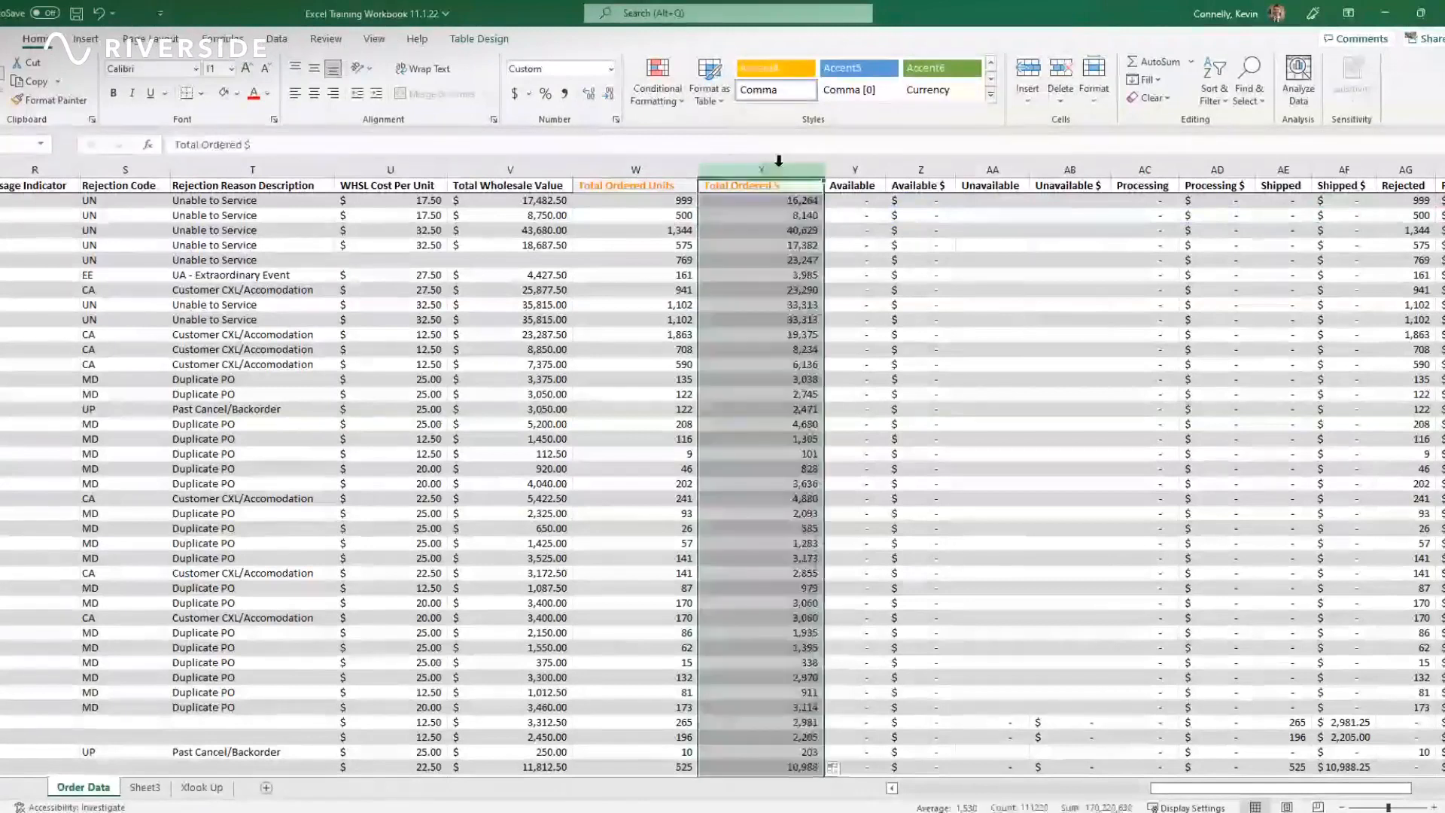
click(516, 93)
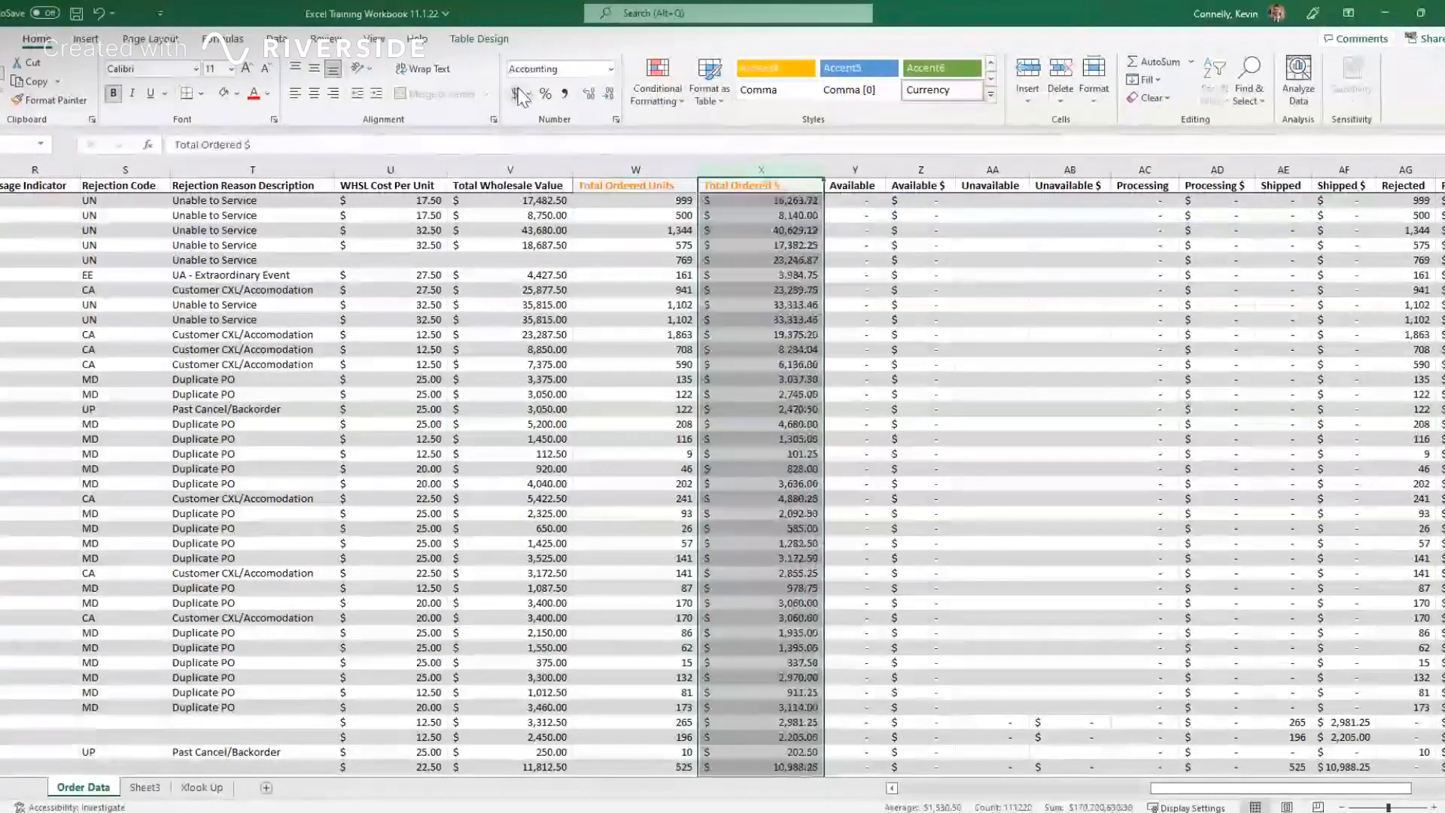
click(706, 215)
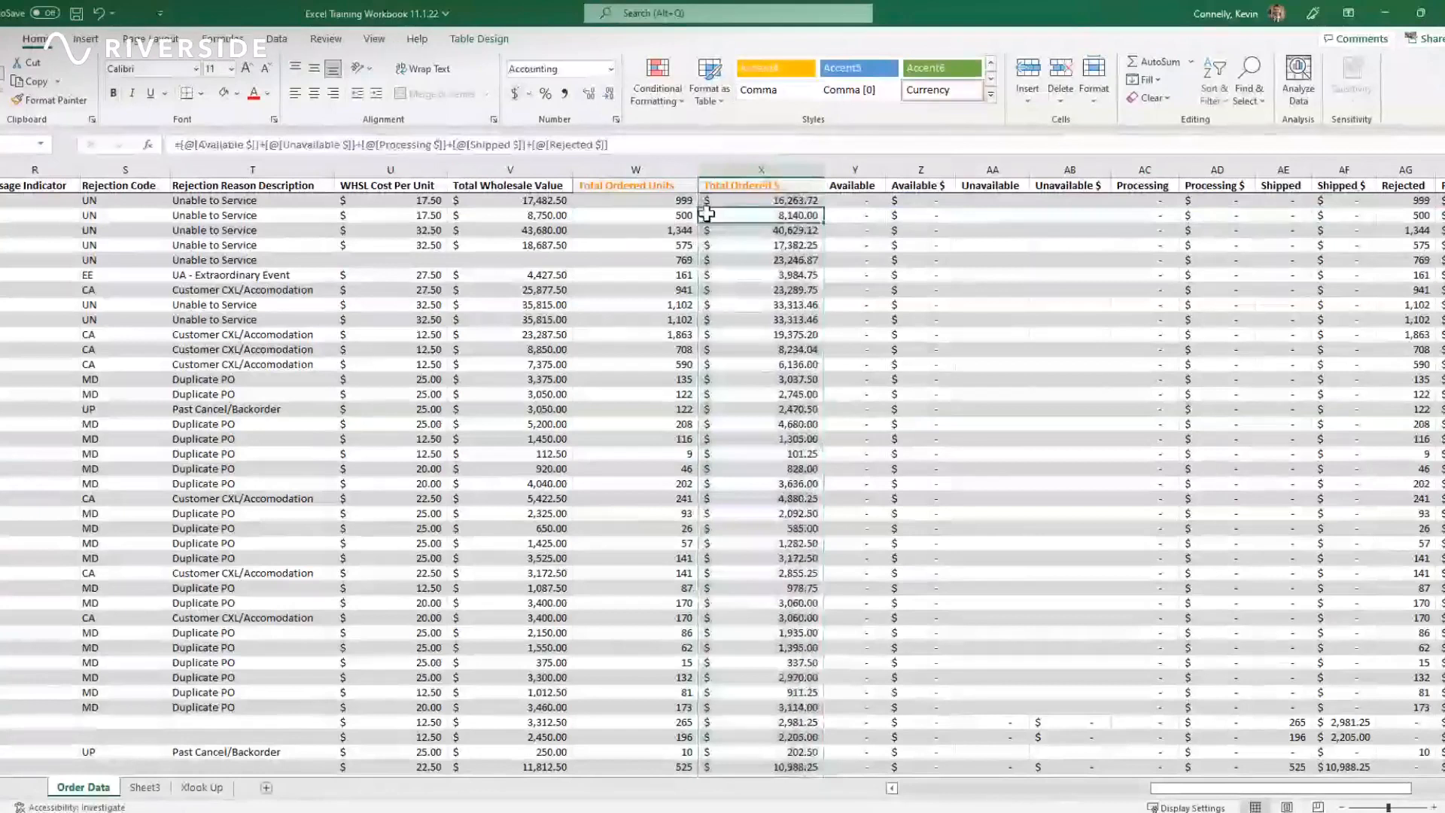
Step: Add a "Division / Gender / End Use" column header in AI1, directly after Rejected $
scroll(822, 264, right, 1)
scroll(822, 265, right, 2)
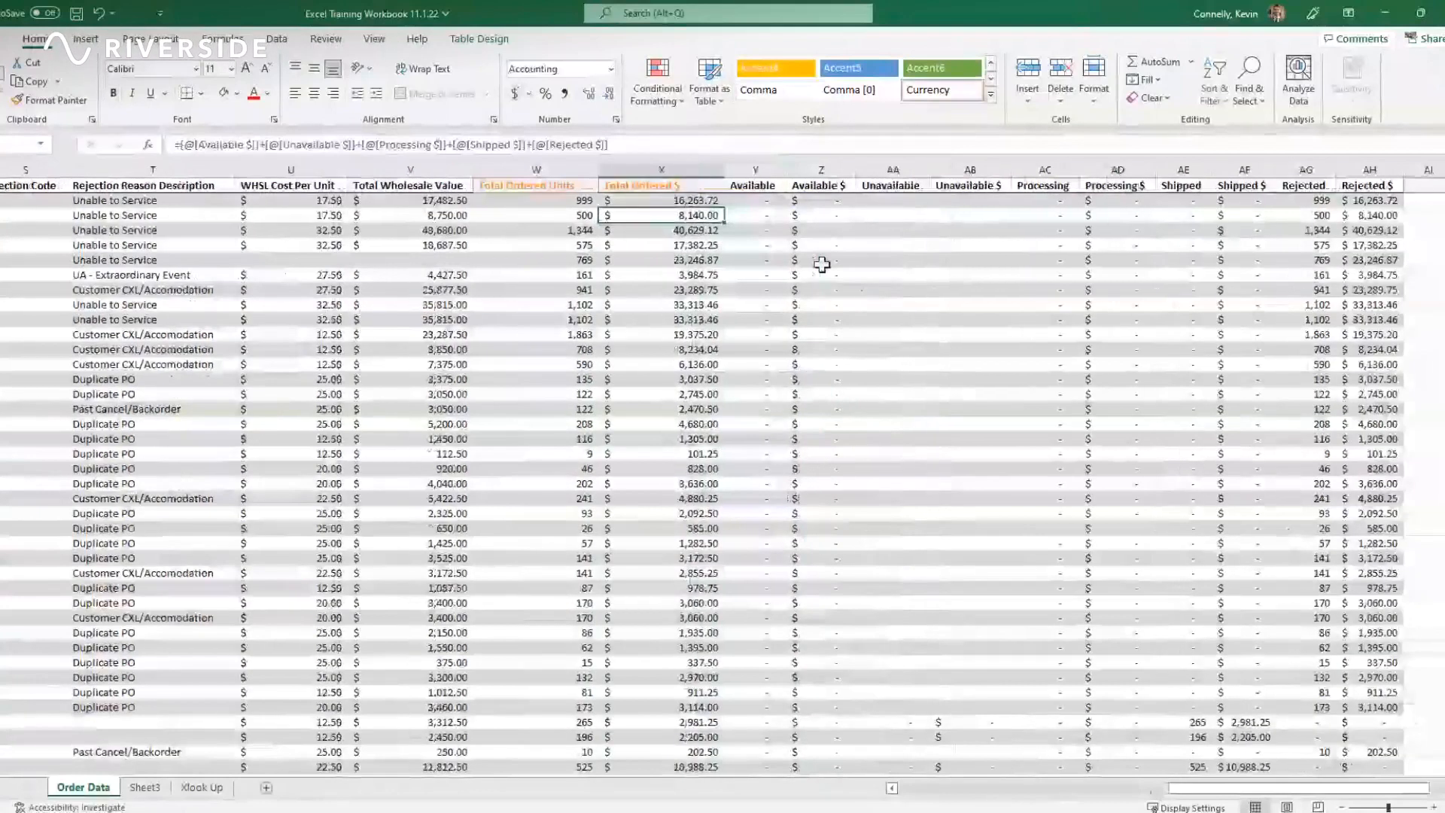
scroll(822, 265, right, 3)
click(1106, 186)
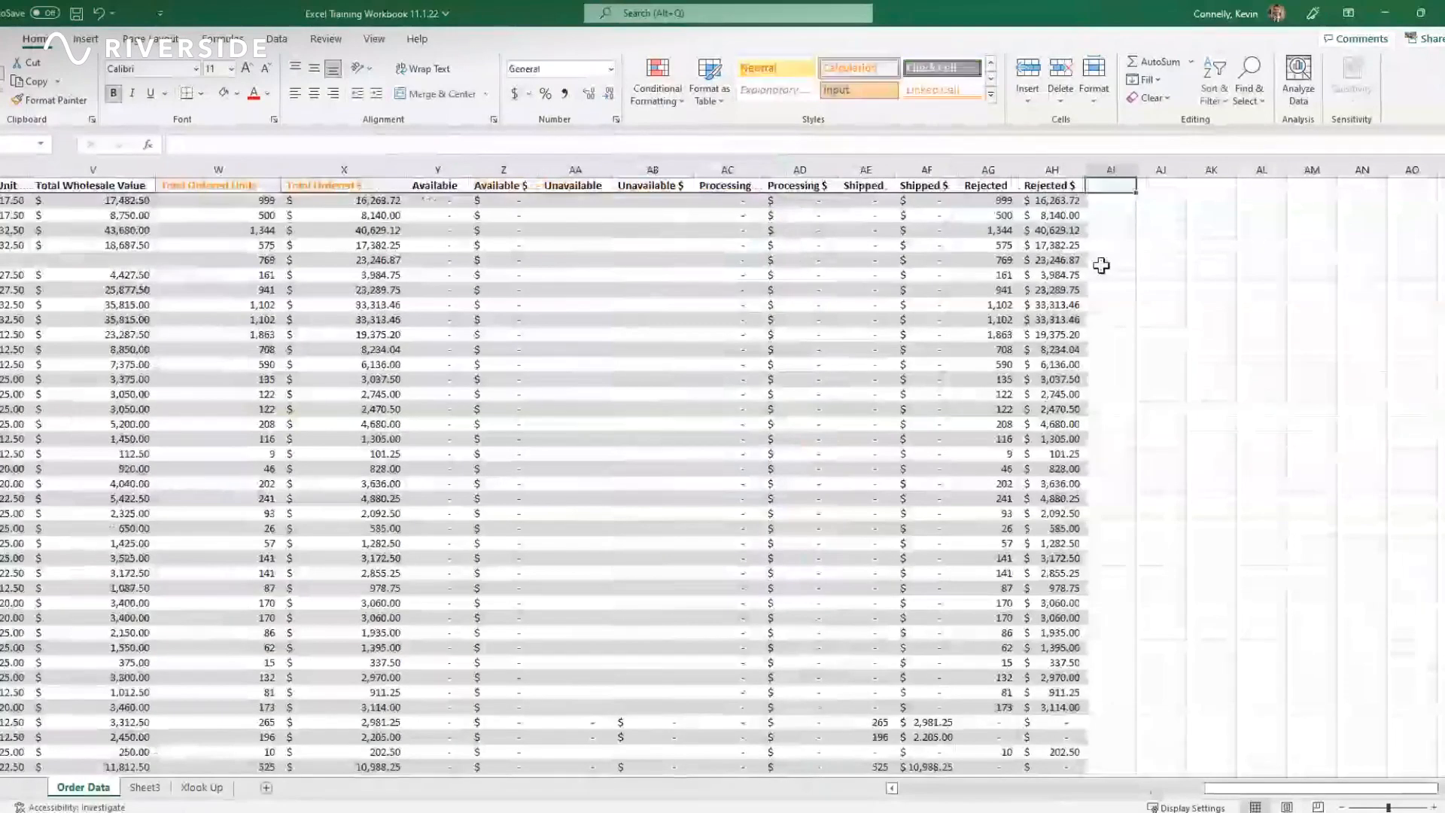
scroll(1101, 264, left, 1)
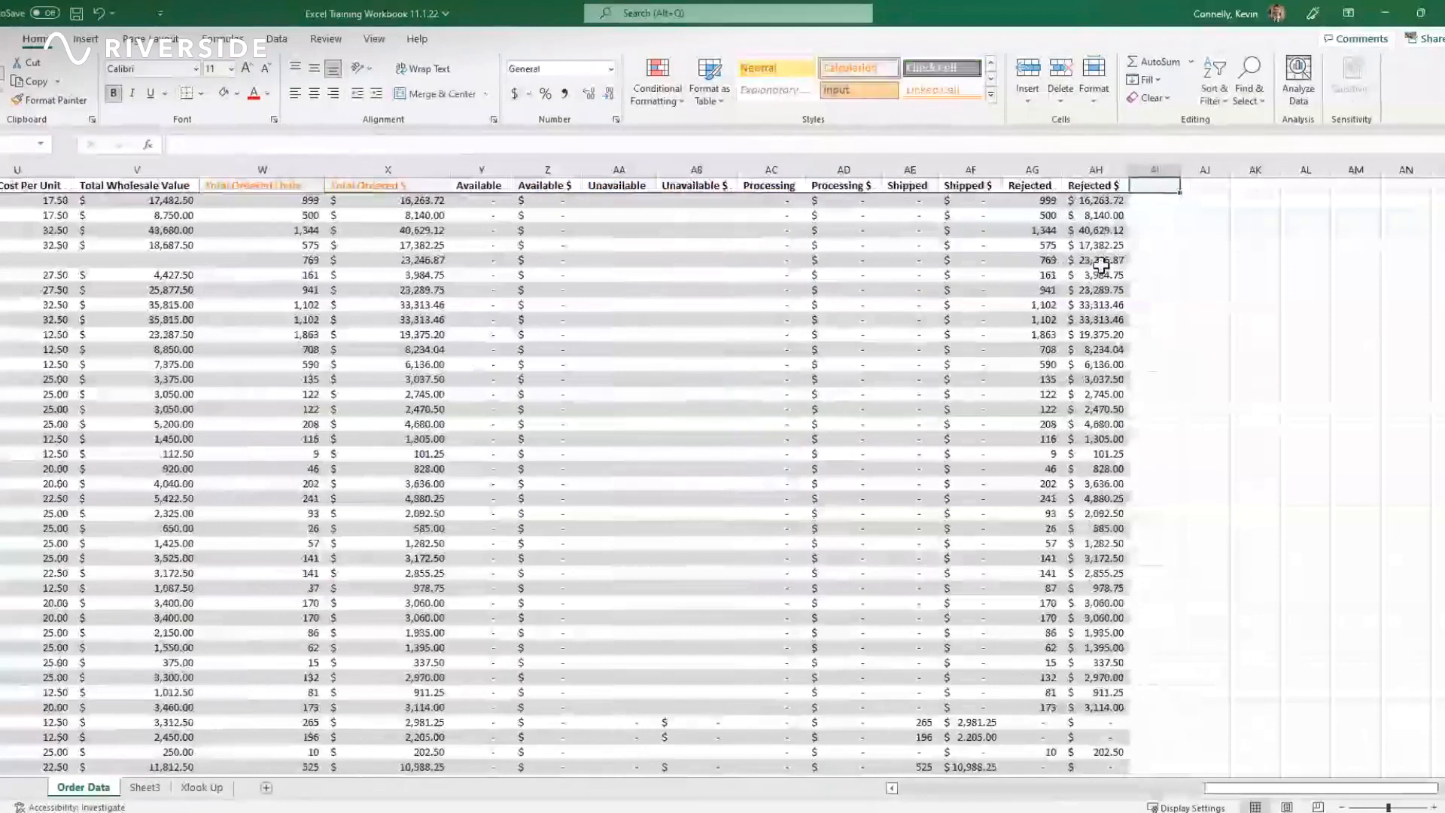
scroll(1101, 265, left, 1)
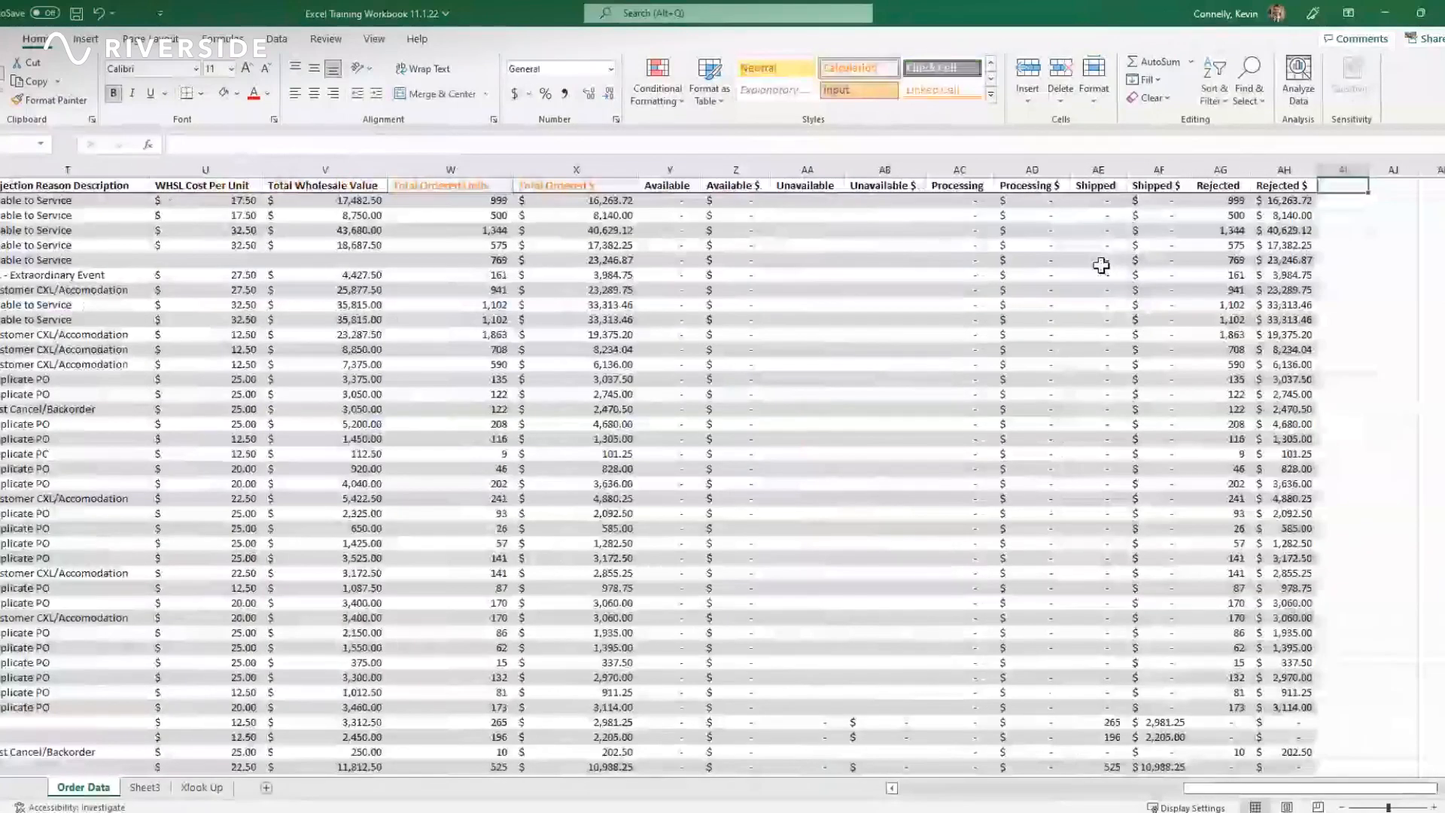
scroll(1101, 265, right, 1)
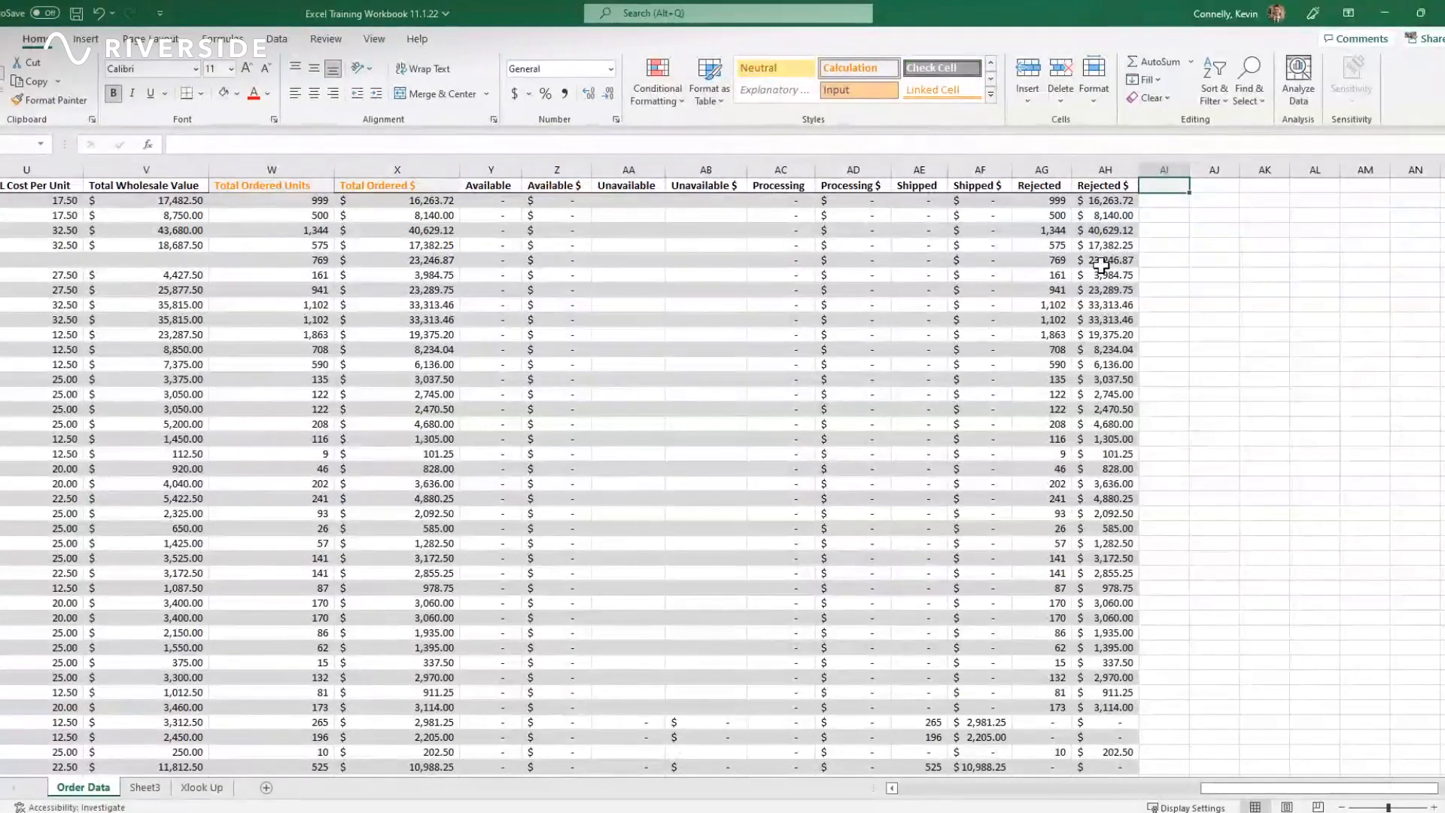
key(F2)
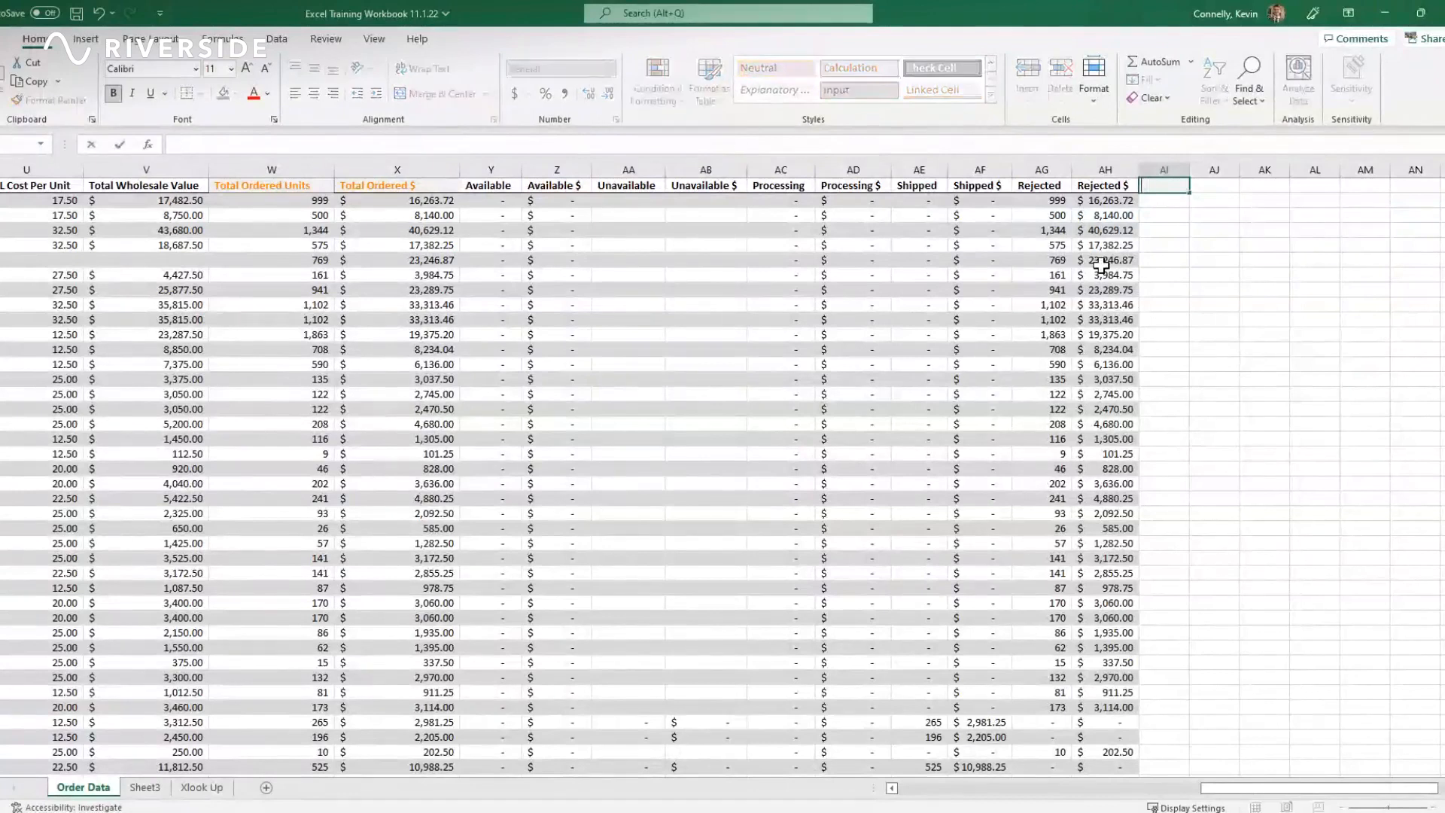
text(Div)
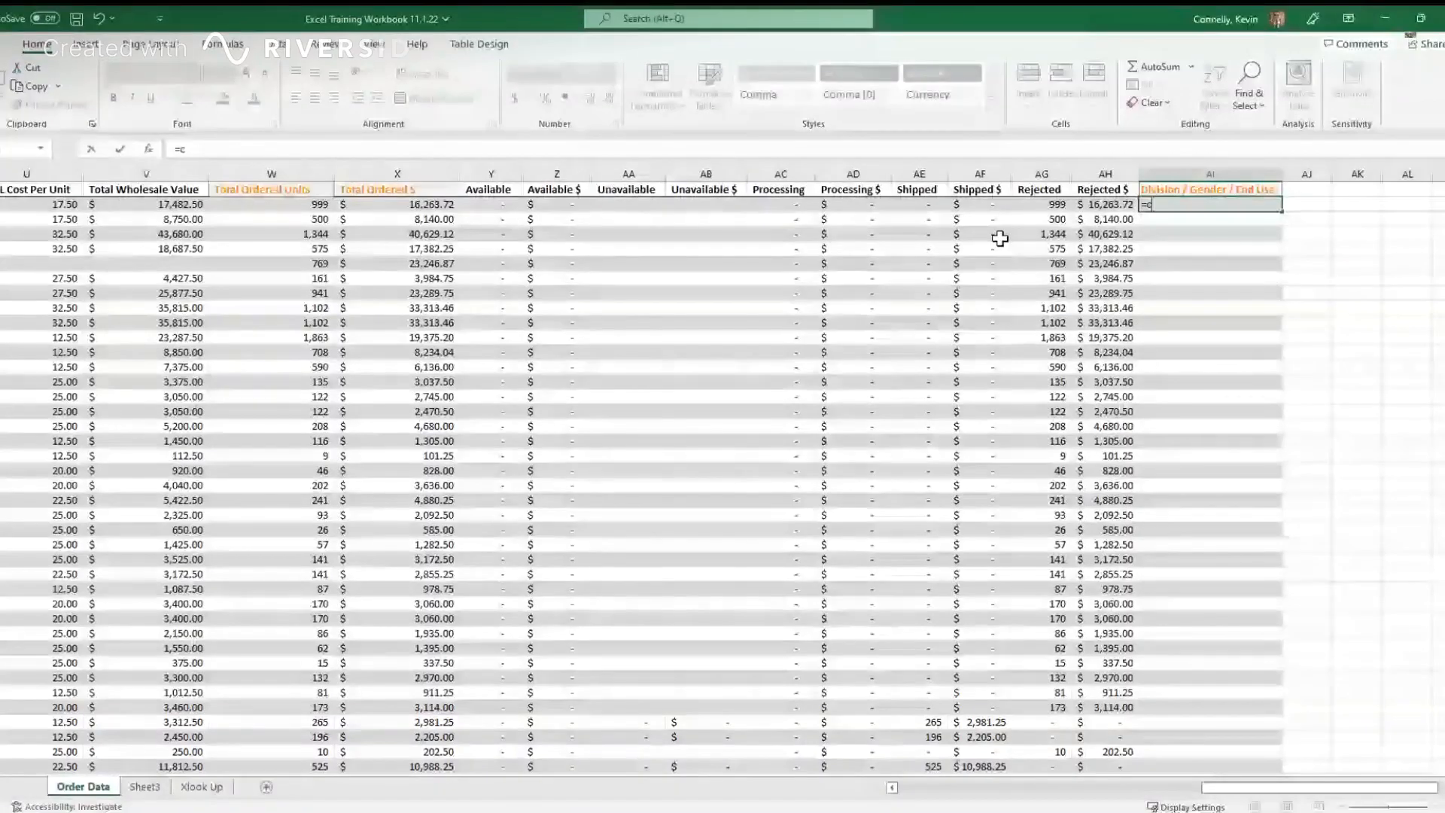
Step: Fill the Division / Gender / End Use column with a CONCATENATE formula joining Division, Gender and End Use
text(onc)
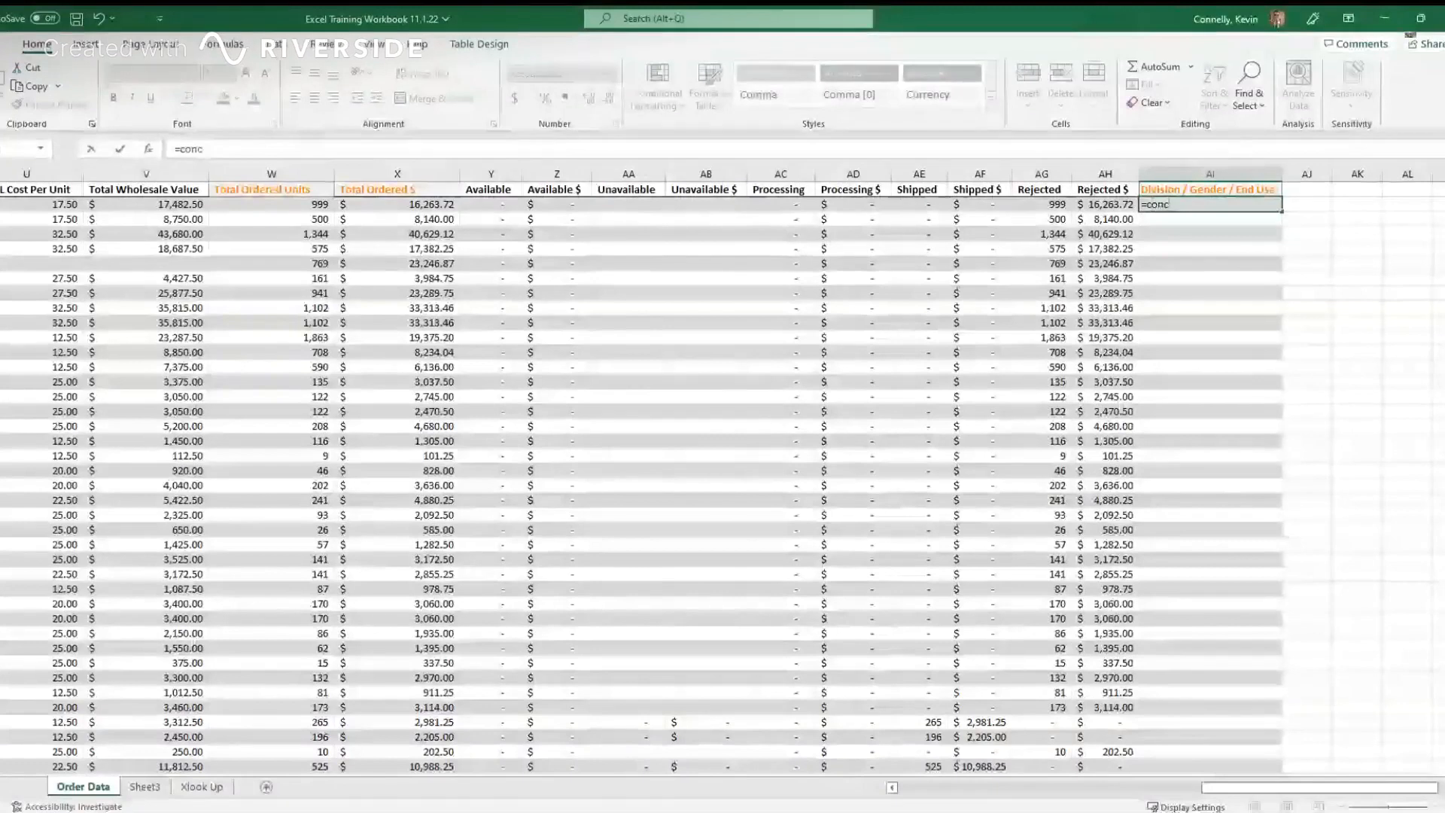
key(Tab)
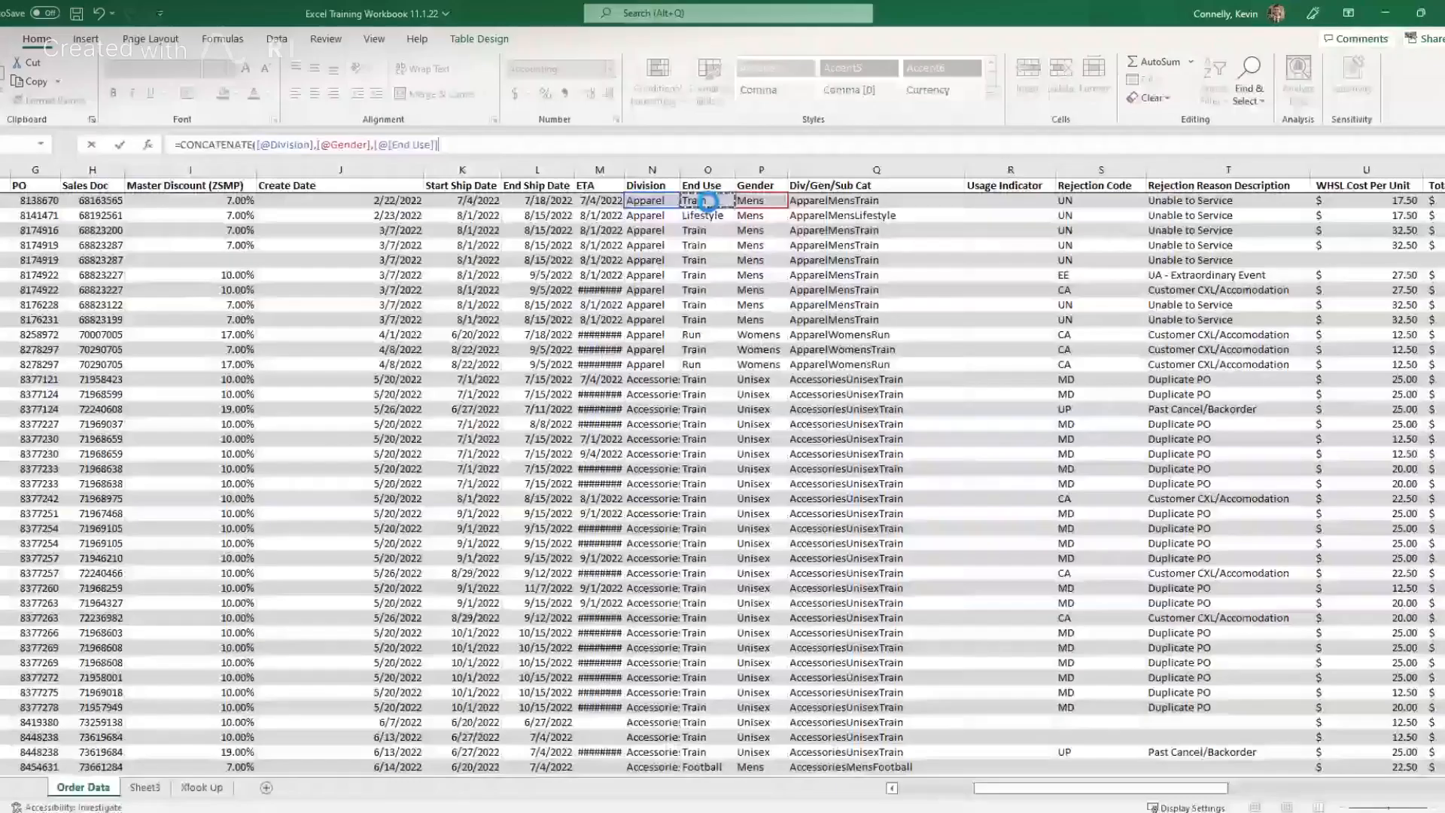
key(Return)
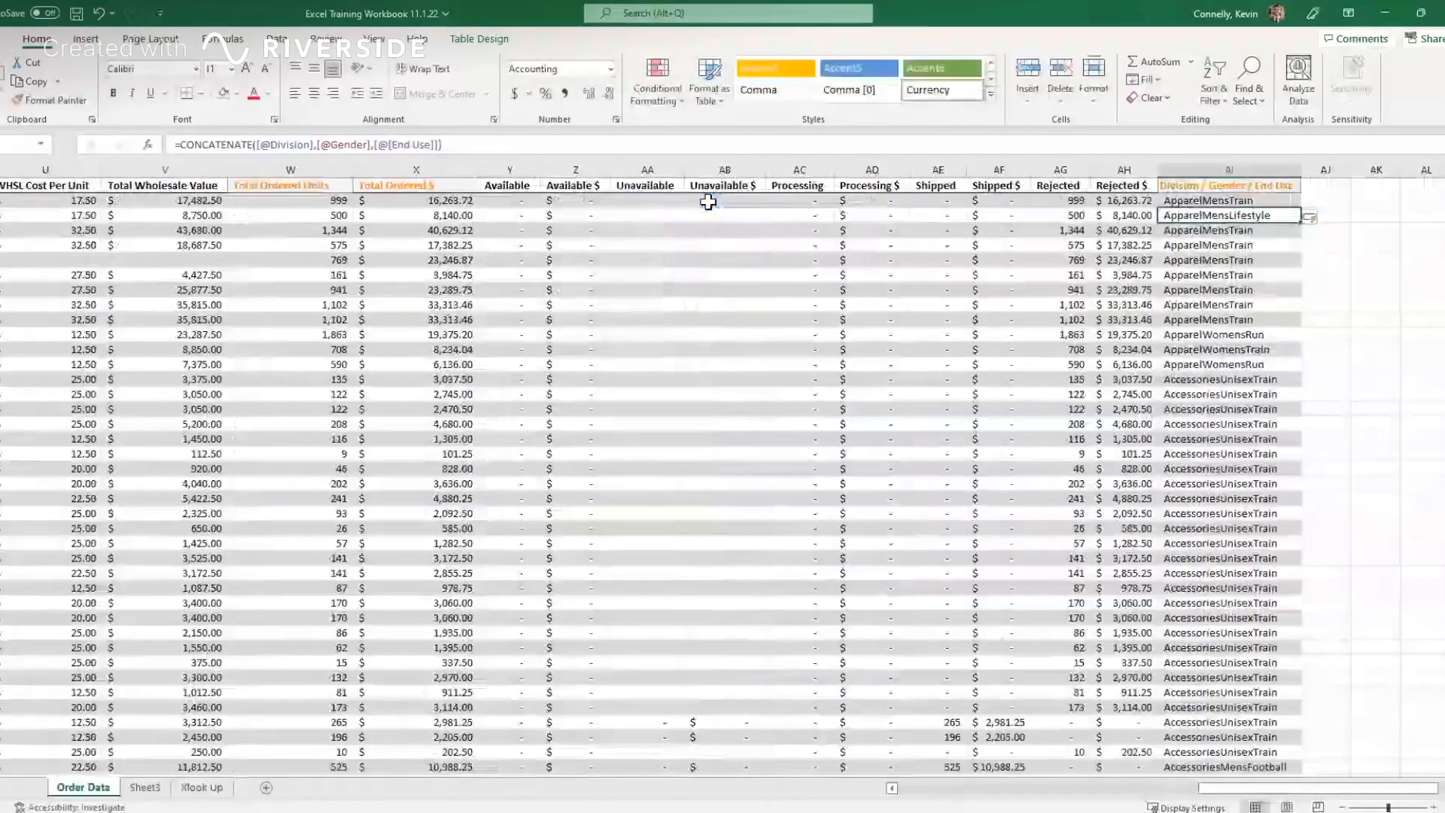
Step: Add an "Xlook Up" column header in AJ1 and apply the Calculation cell style to it
click(1328, 187)
text(Xl)
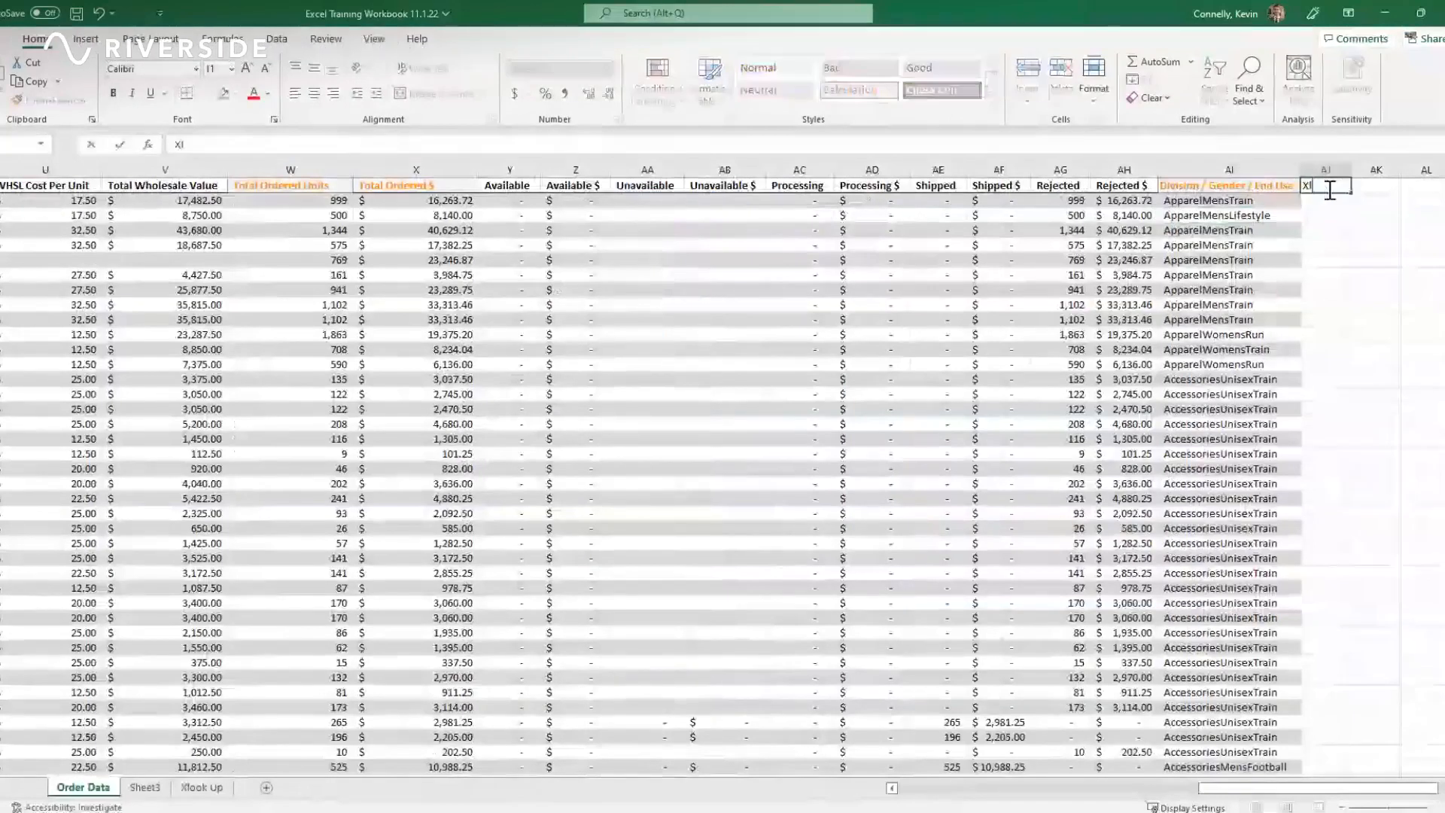
text(ook Up)
key(Return)
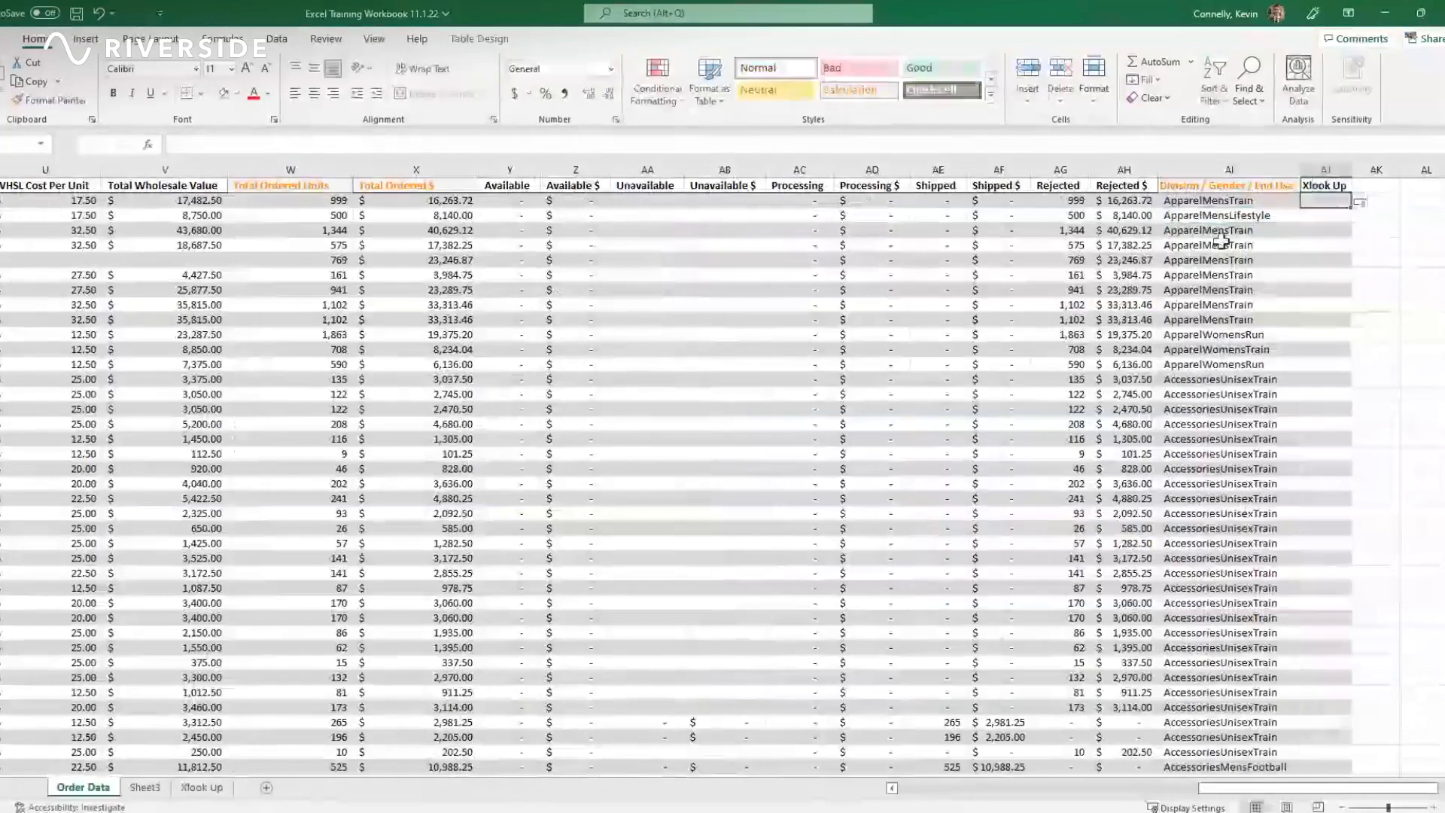
key(ctrl+space)
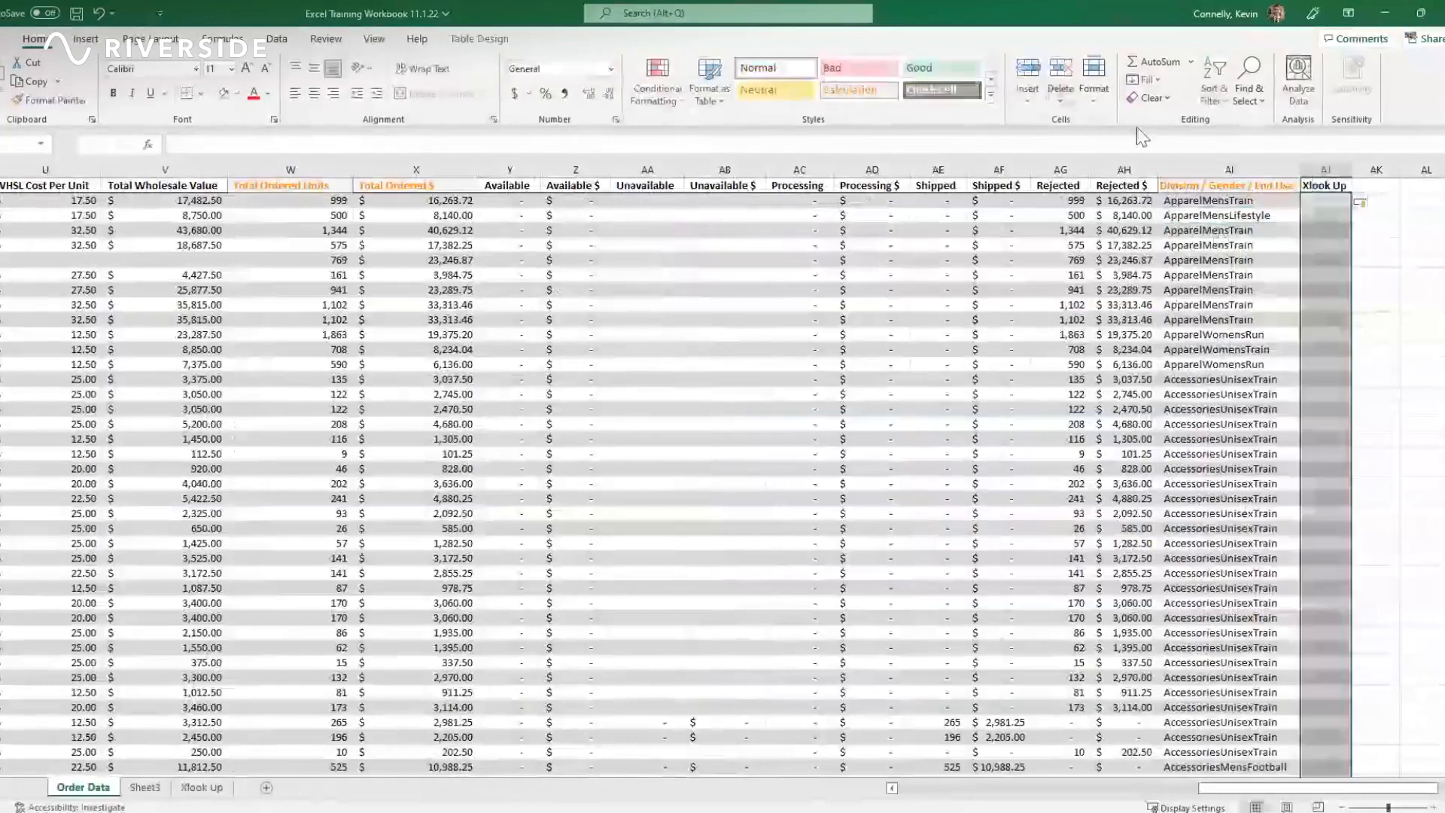
key(Up)
click(844, 86)
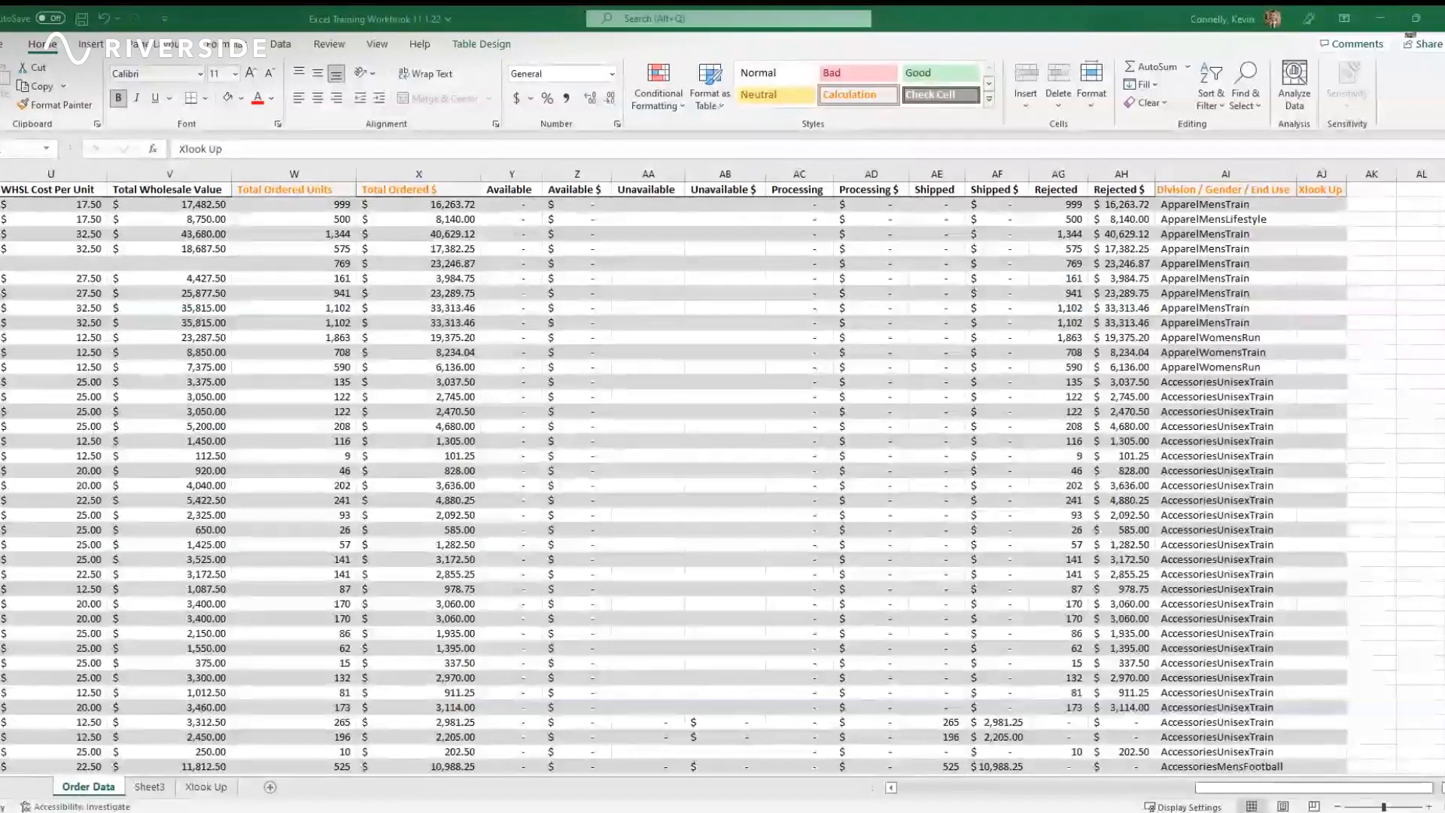
Step: On the Xlook Up sheet, label the first four columns of the lookup data Division, Gender, End Use and Concatenate
key(ctrl+c)
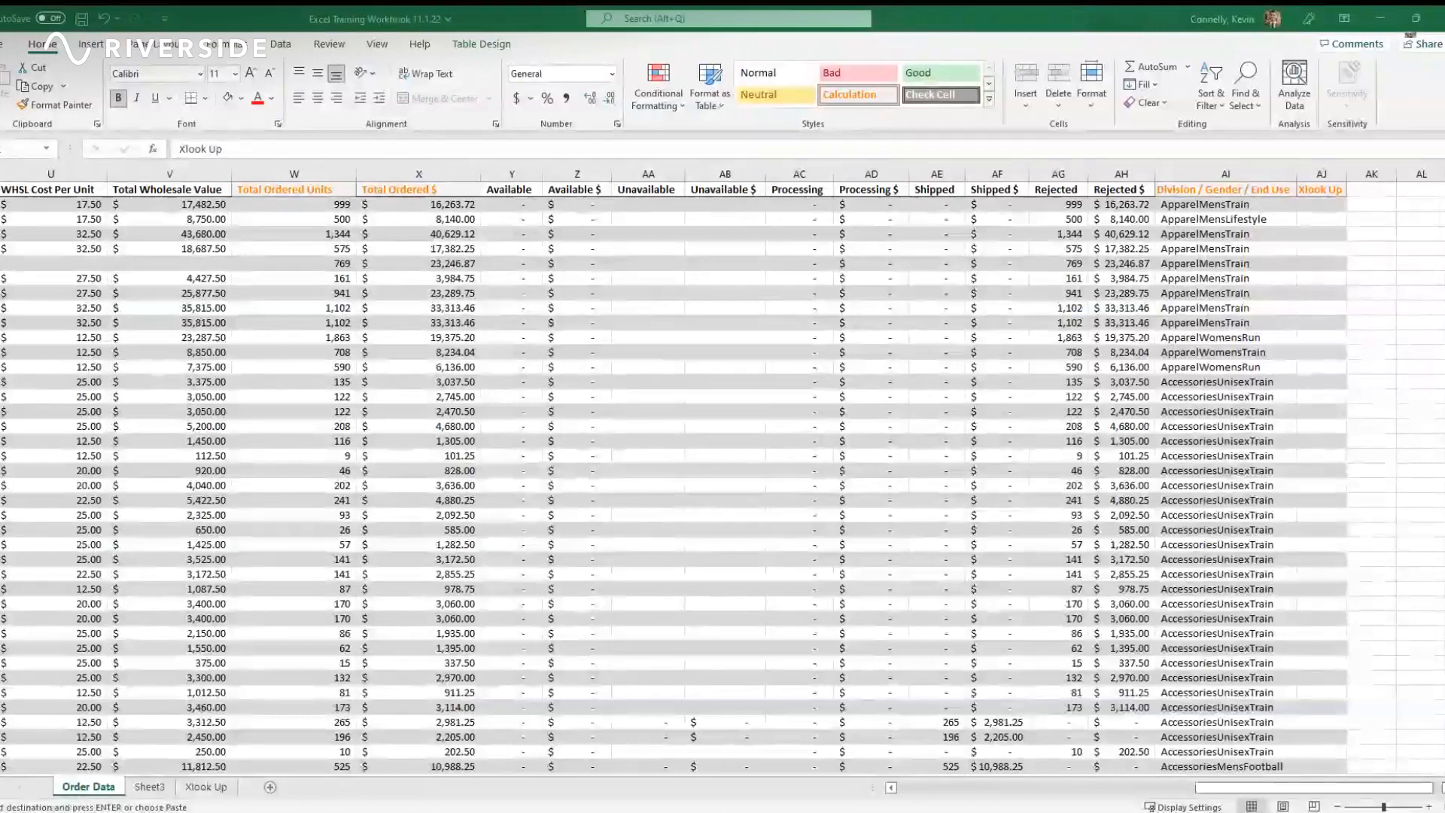
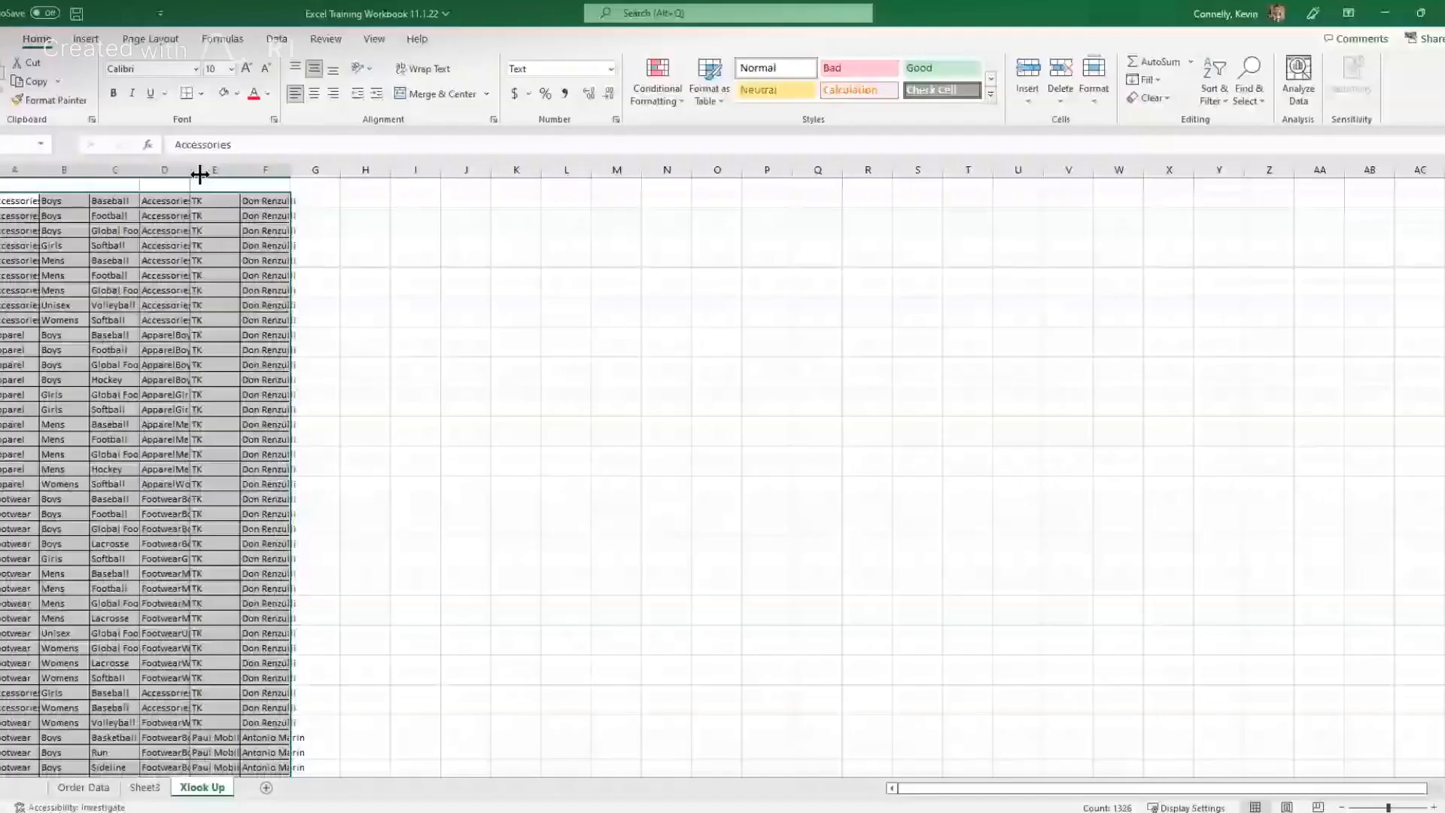
click(201, 183)
click(30, 180)
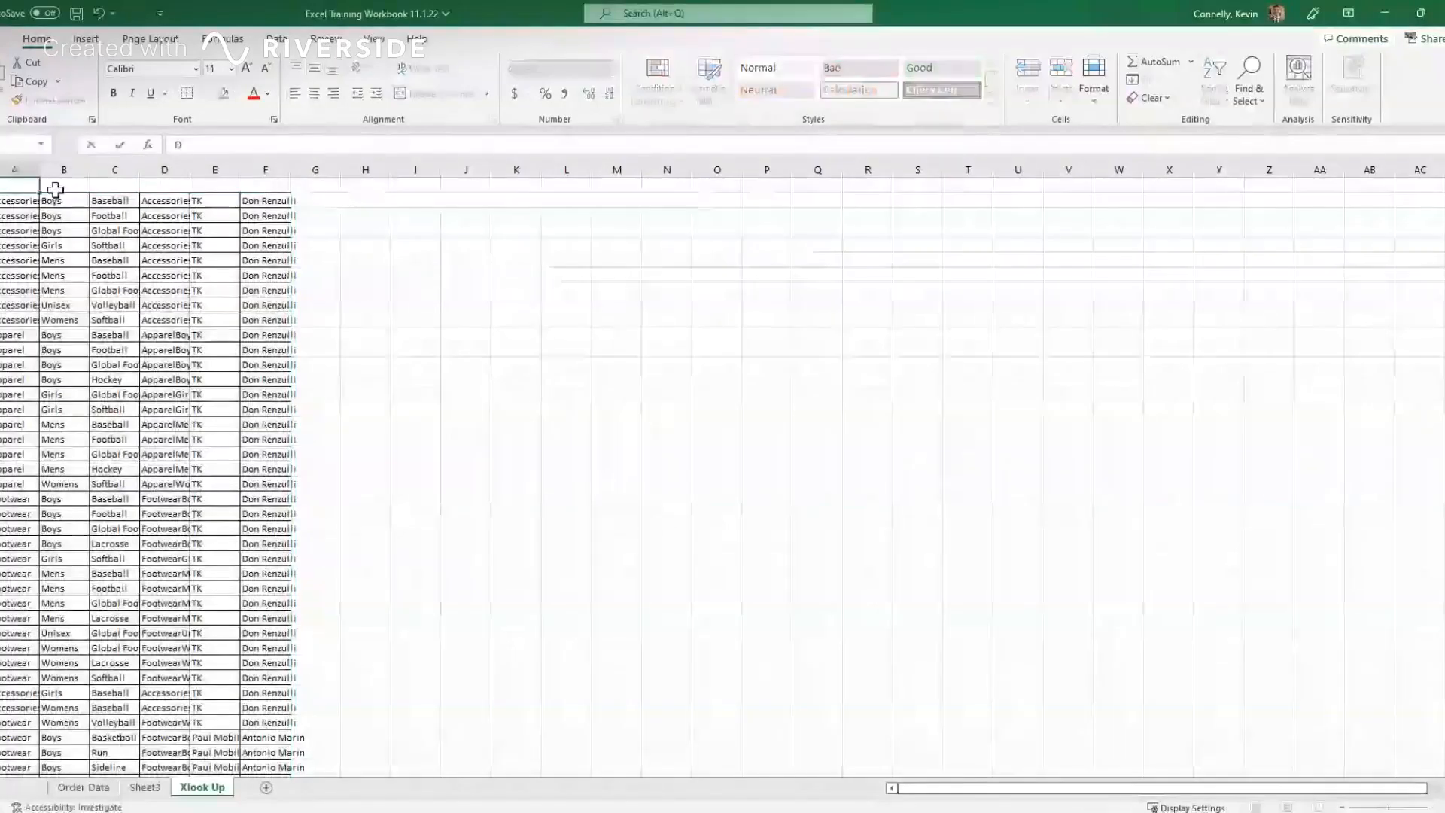
text(Divis)
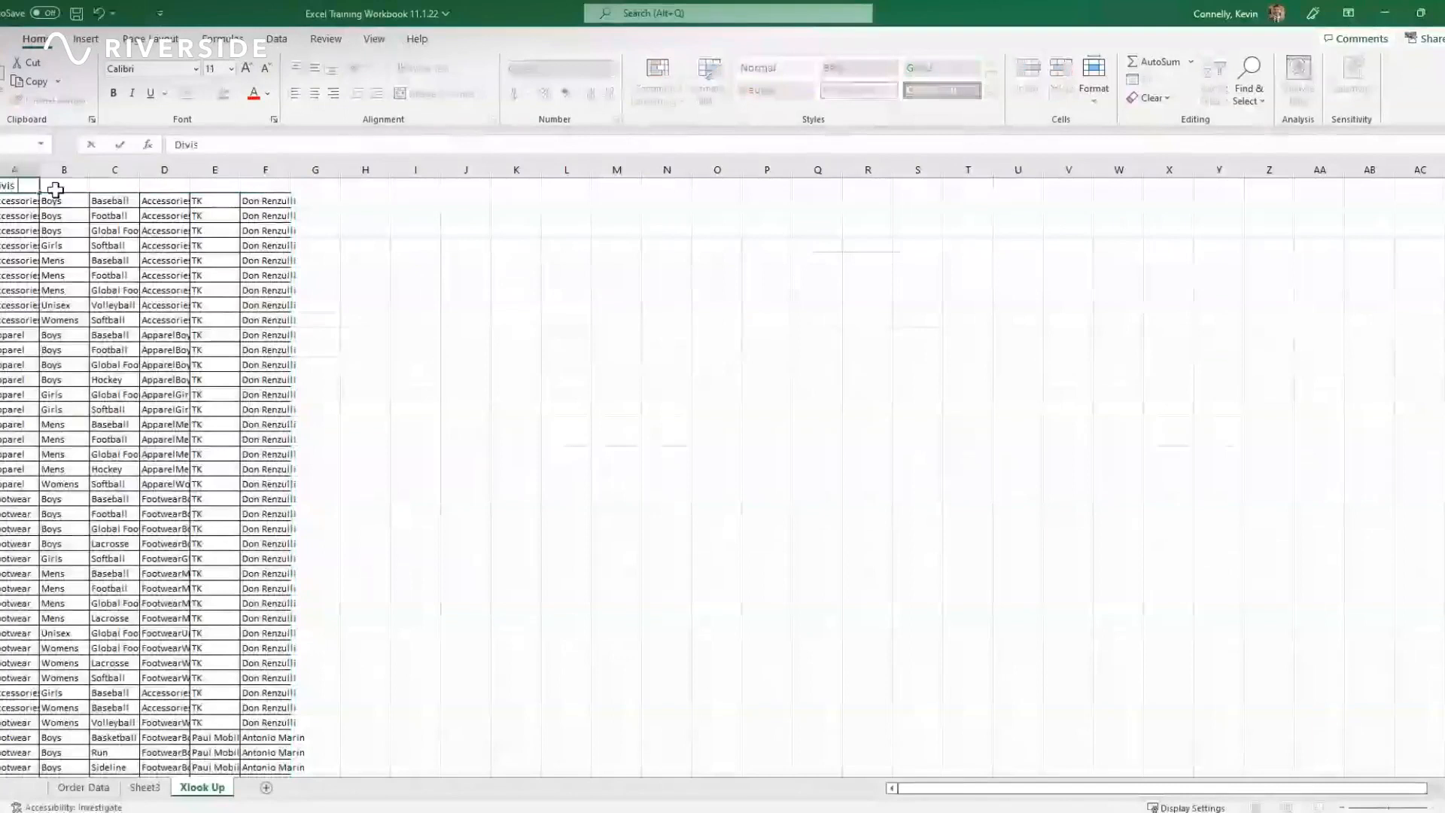
text(ion)
click(56, 189)
text(Ge)
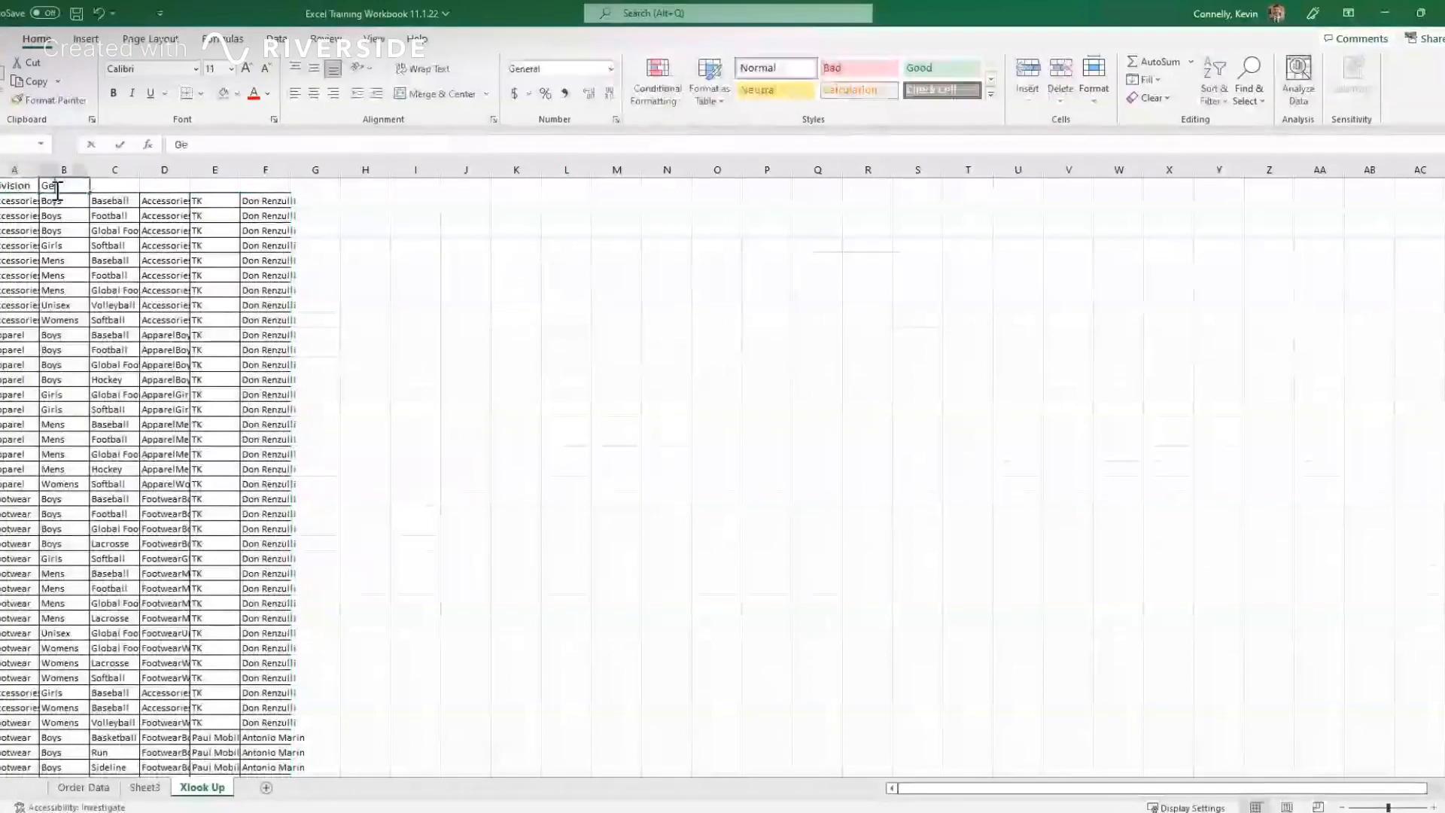
text(nder)
key(Tab)
text(End Use)
key(Tab)
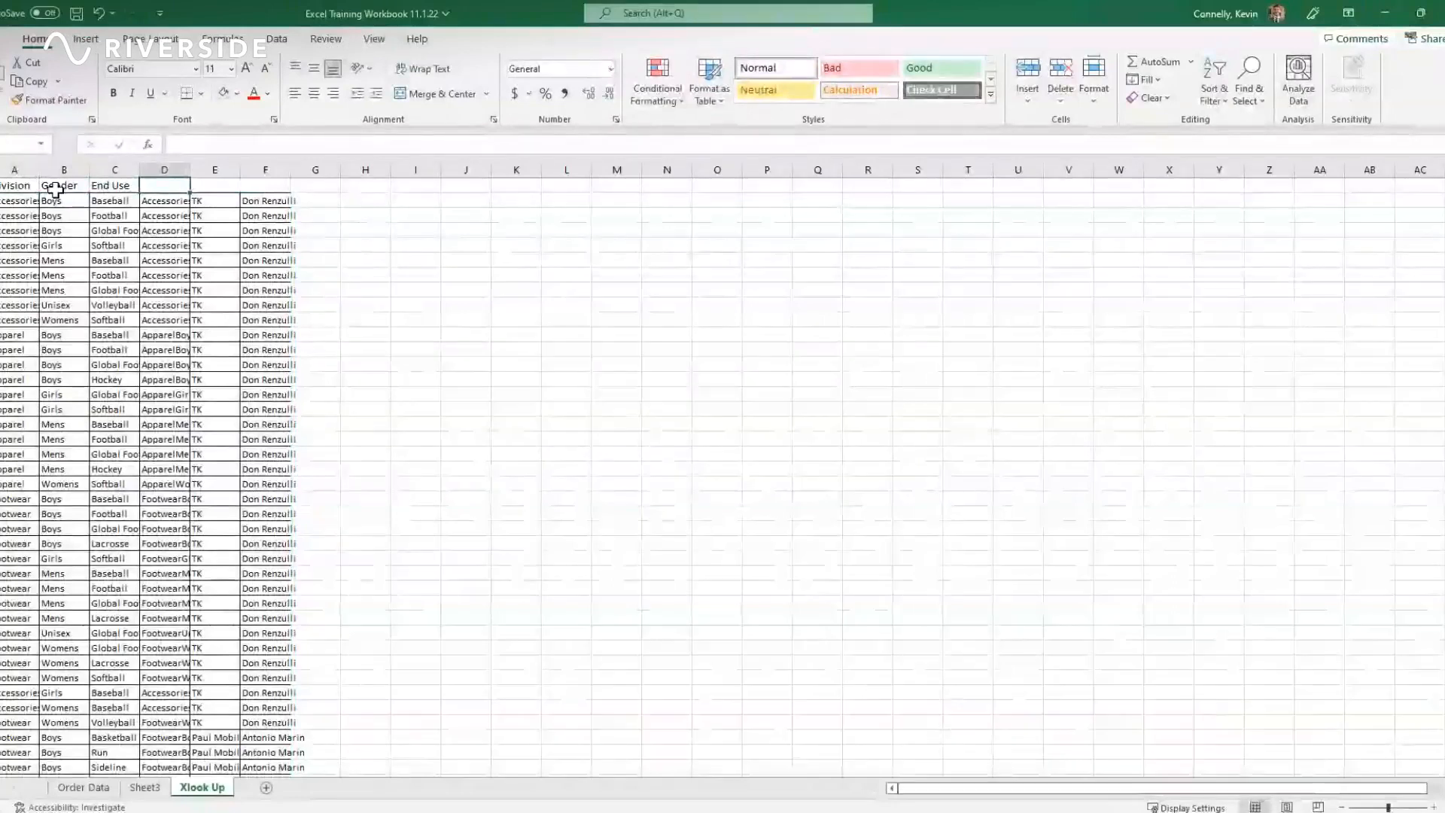
text(Concatenate)
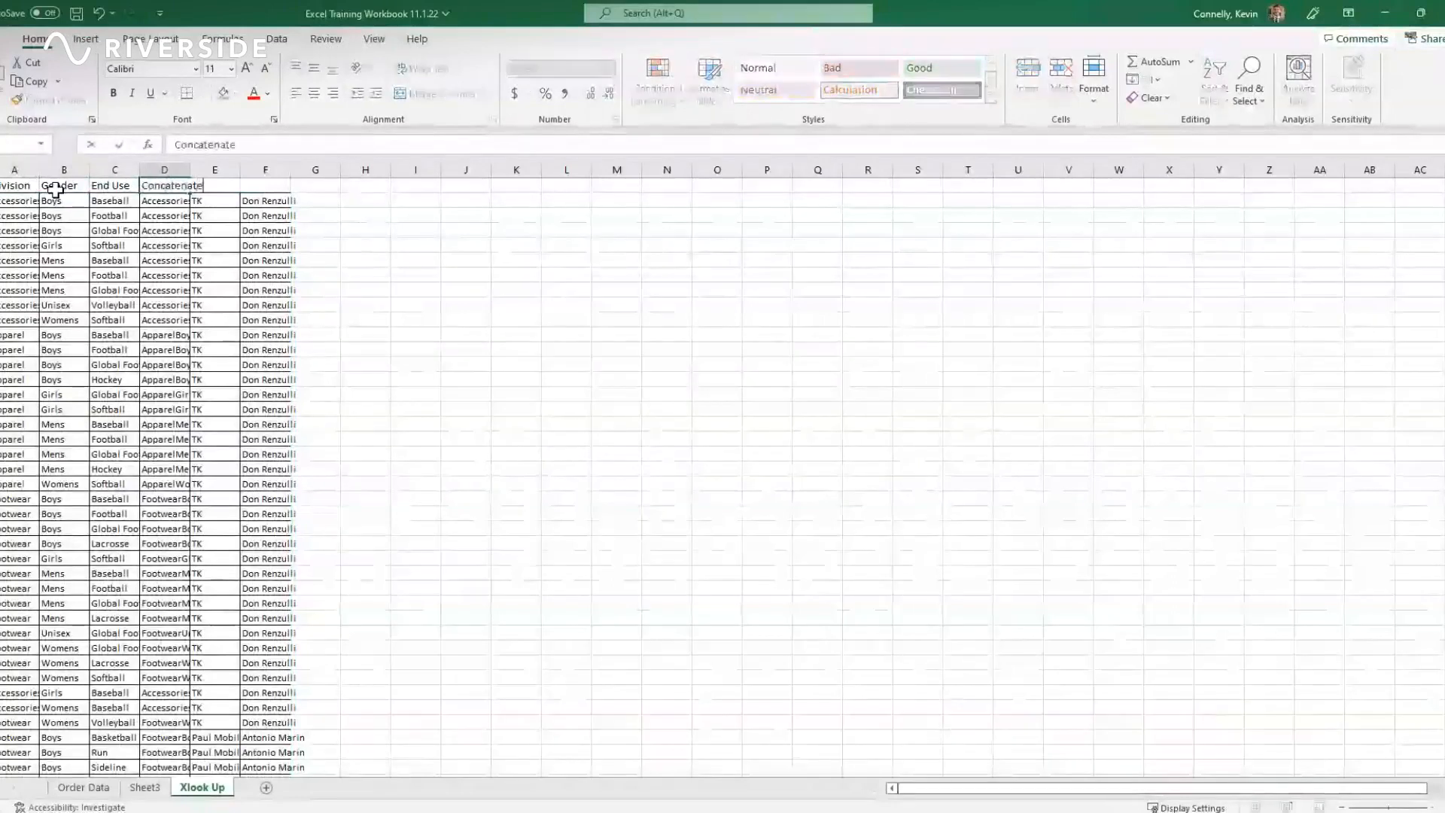
key(Tab)
Step: Clear the names in column F of the lookup sheet and label column E "Rep"
key(Tab)
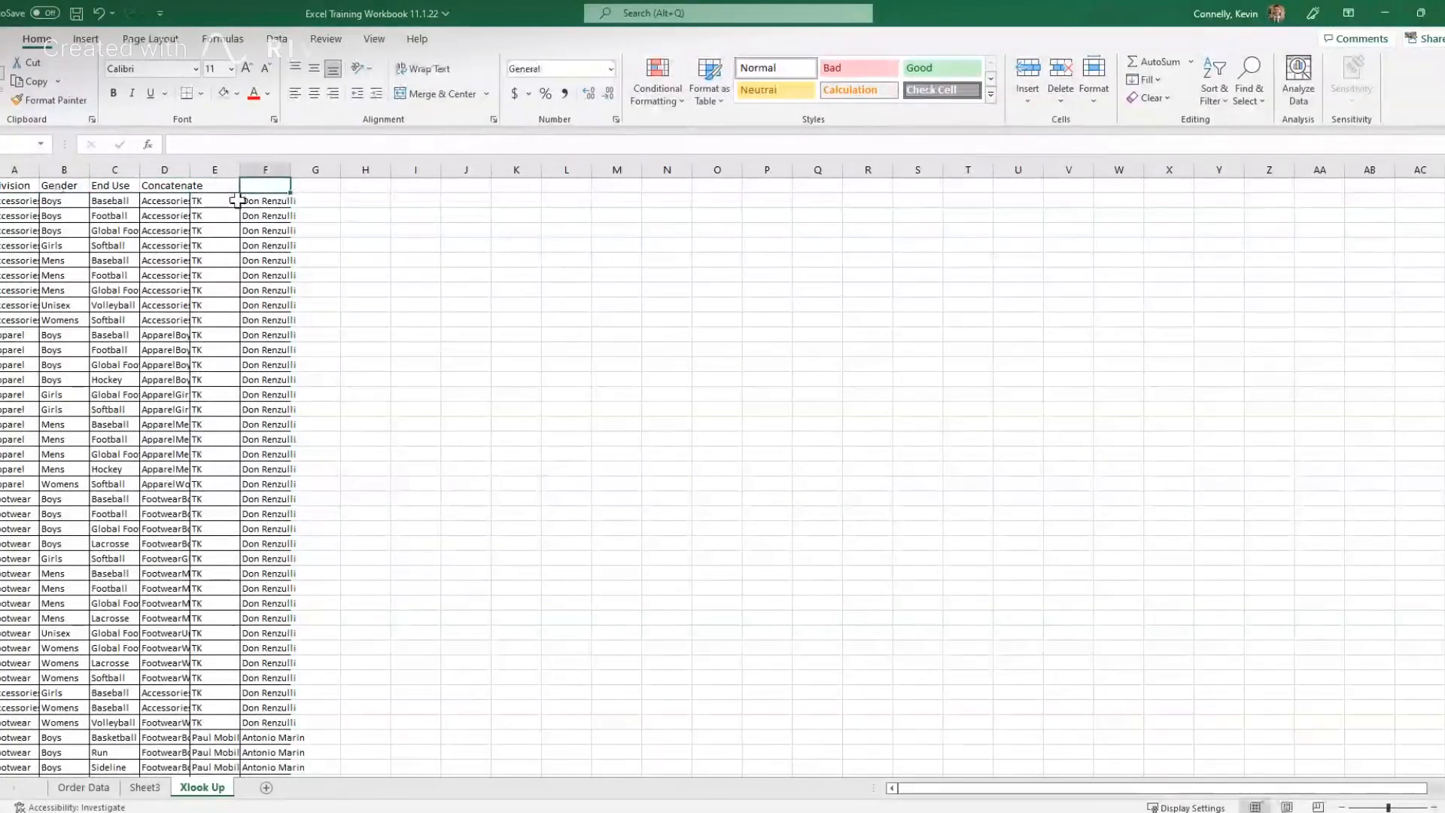
key(ctrl+shift+Down)
key(ctrl+shift+Down)
key(Delete)
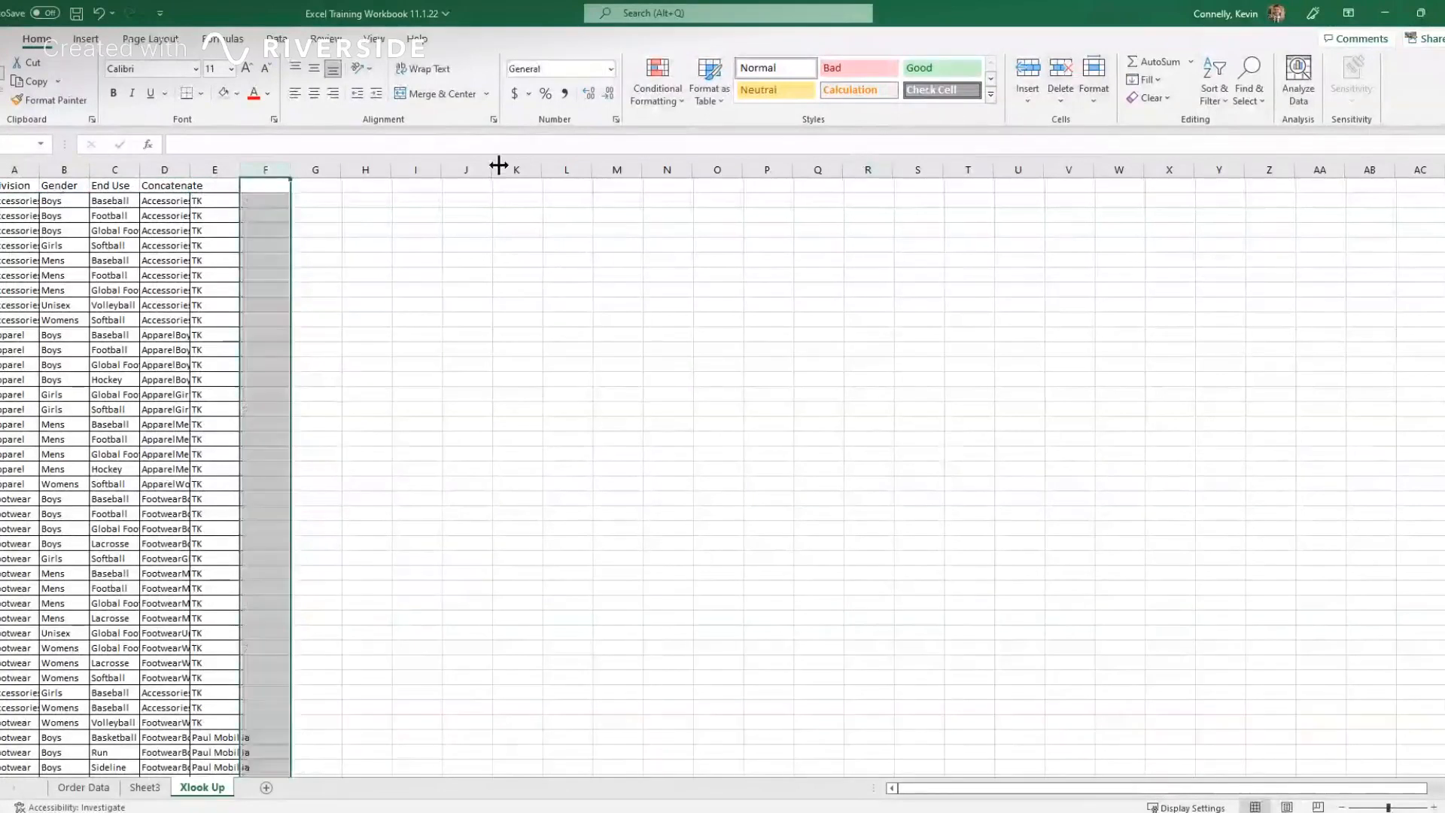
click(223, 183)
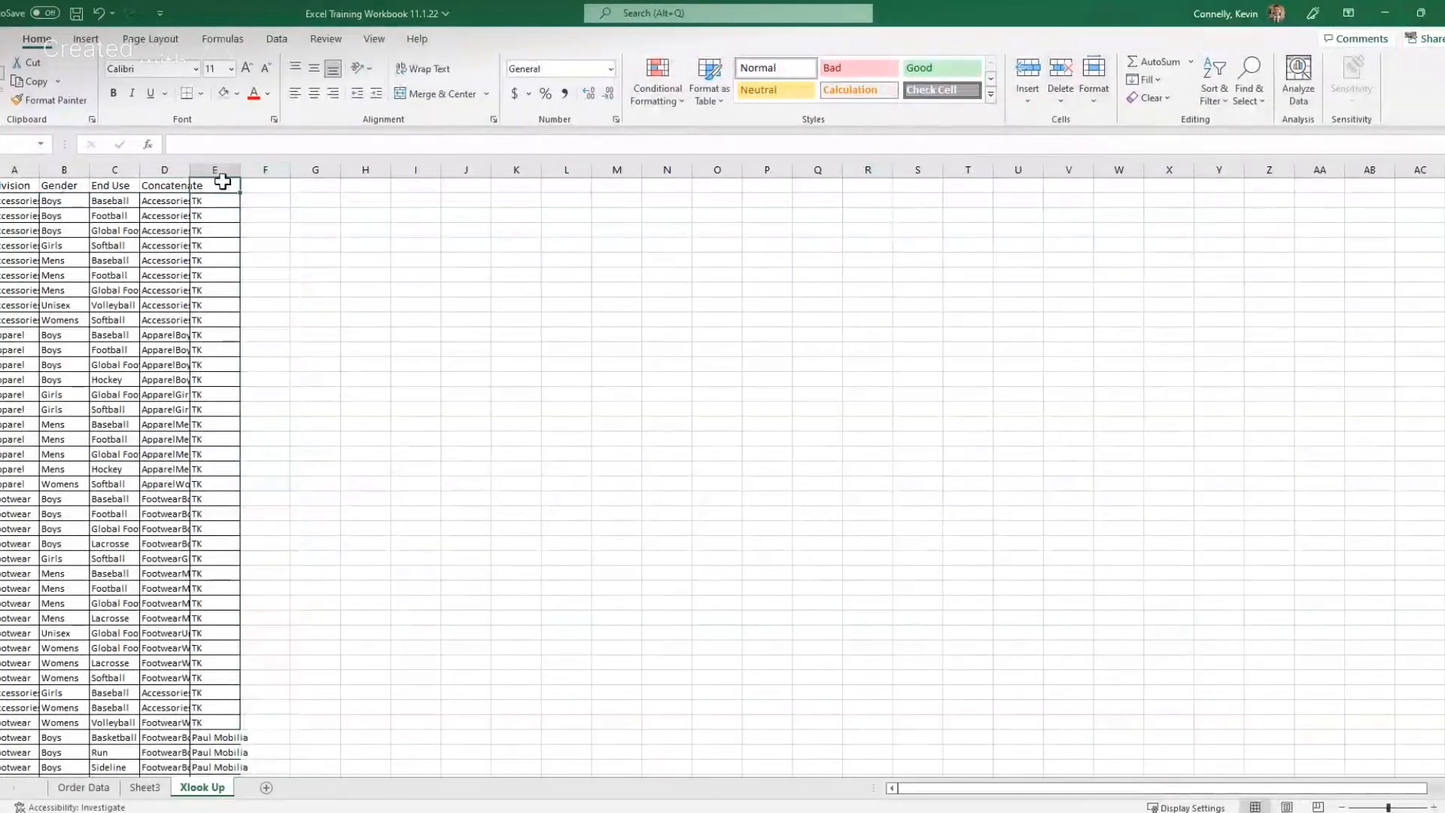
text(Rep)
key(Return)
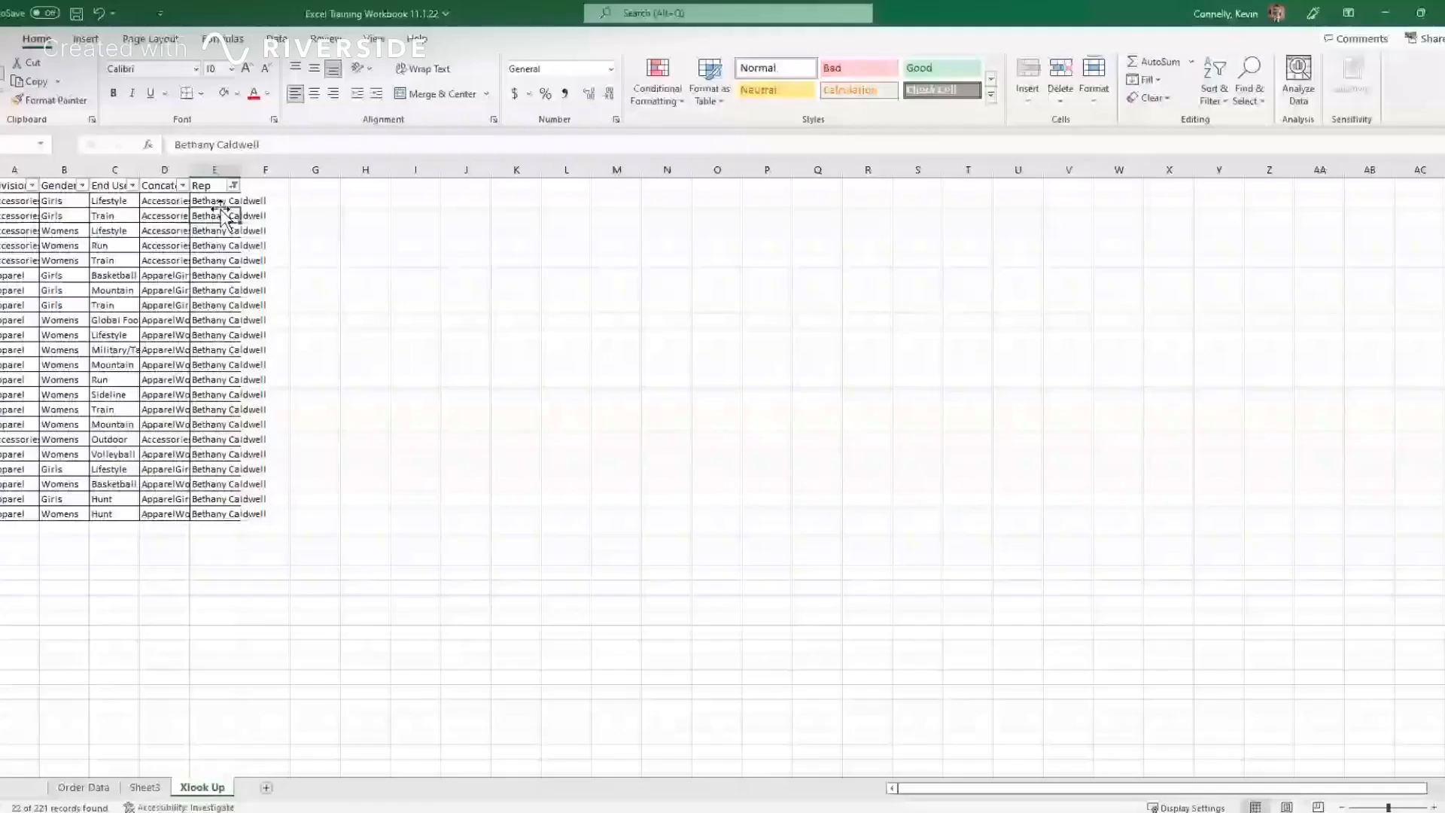
Step: Replace the names in the filtered Rep column with "Rep 2" for one person and "Rep 3" for another
text(Rep 2)
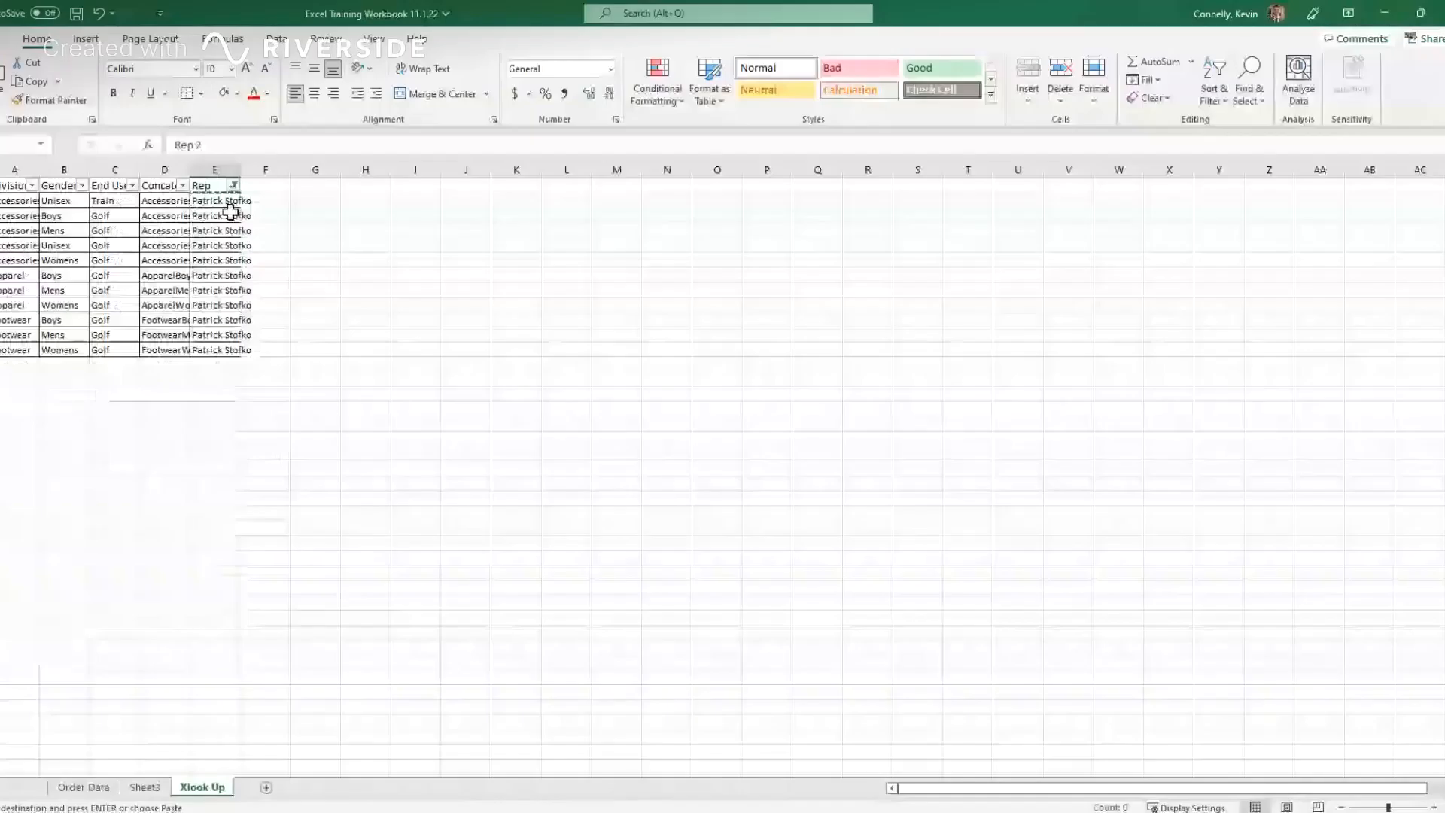
click(215, 203)
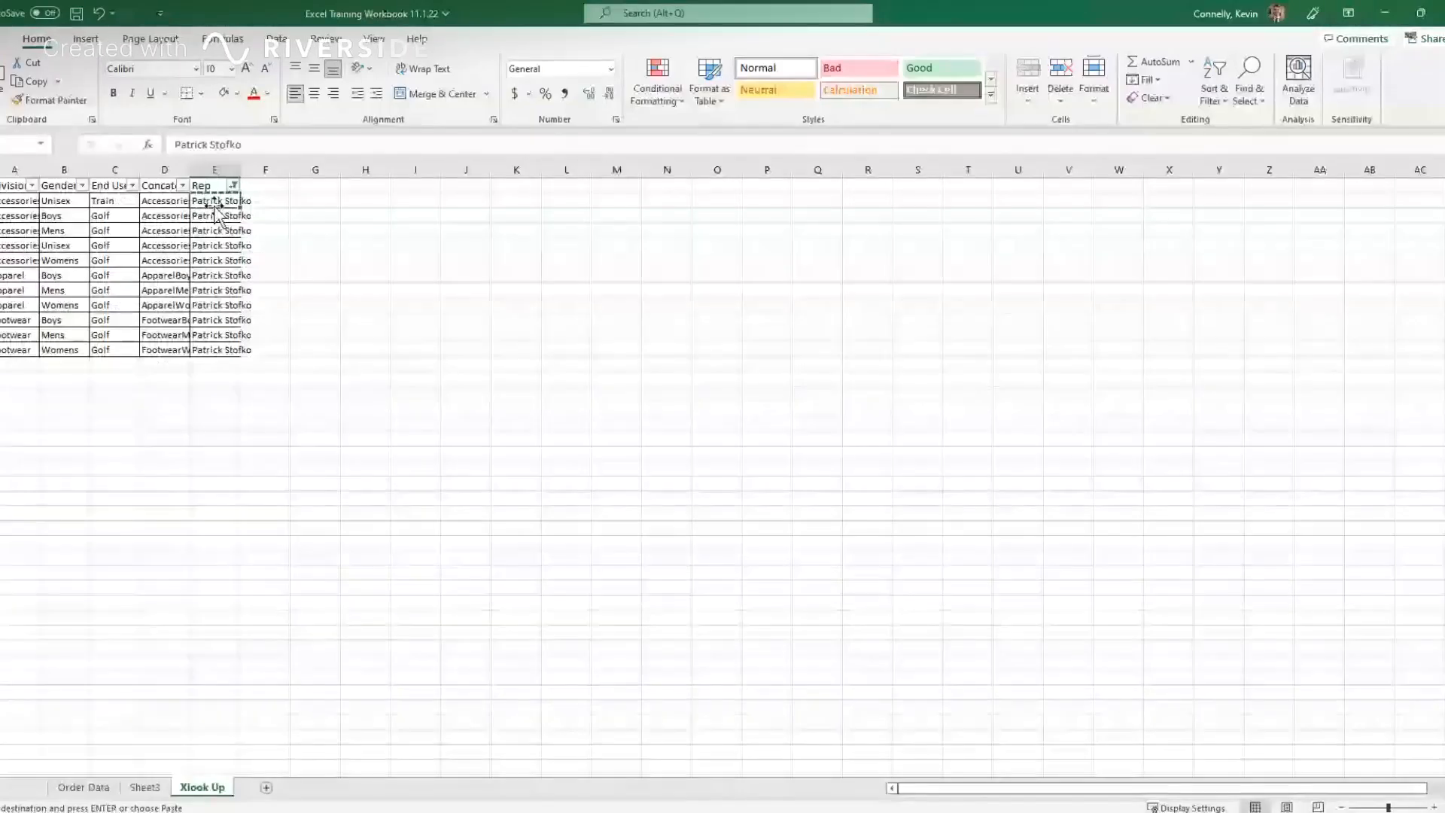
text(Rep 3)
key(Return)
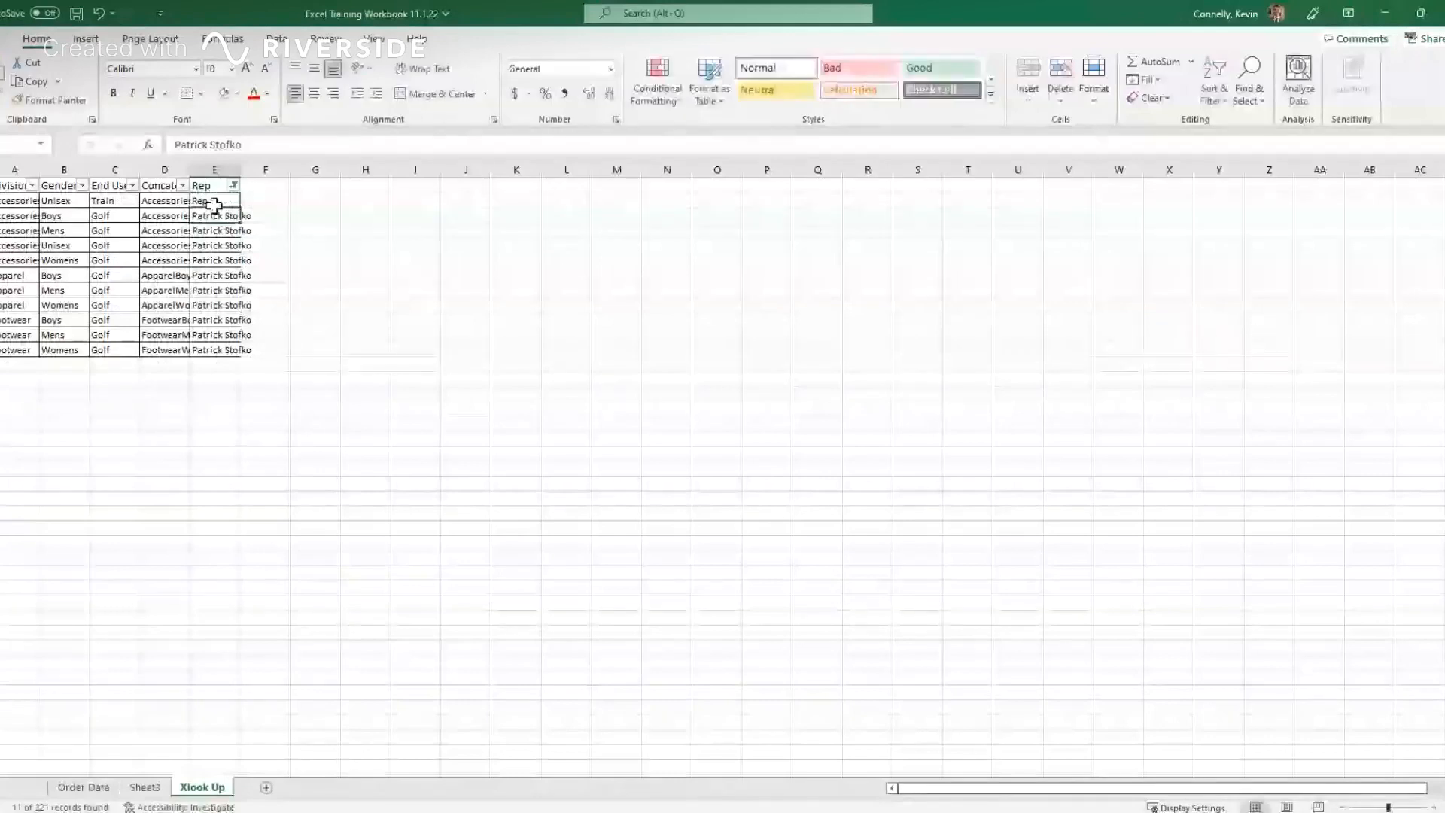
click(216, 204)
key(ctrl+c)
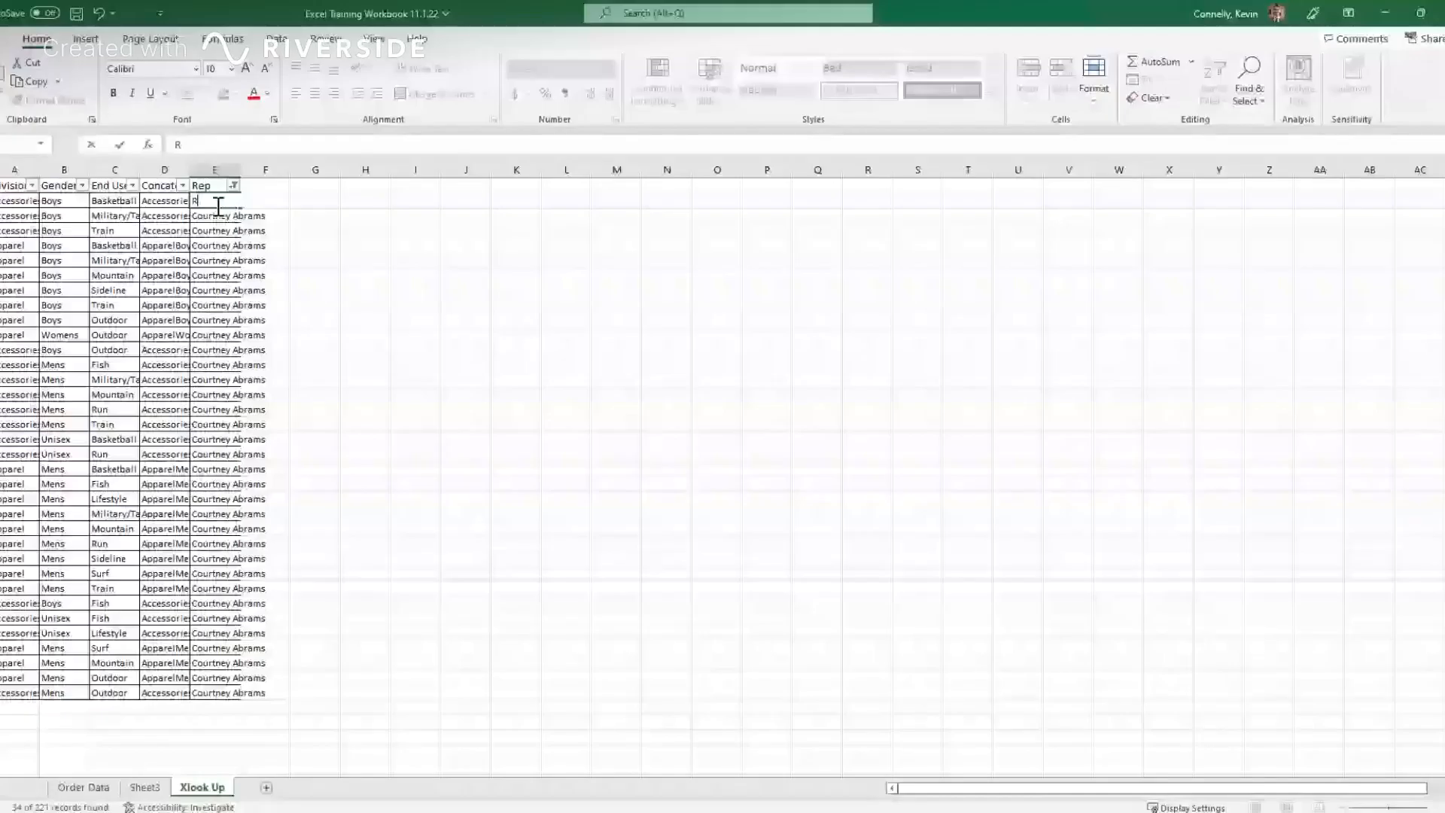
Step: Replace the remaining names in the filtered Rep column with "Rep 4" and "Rep 5", and show all rows again
key(Escape)
key(ctrl+c)
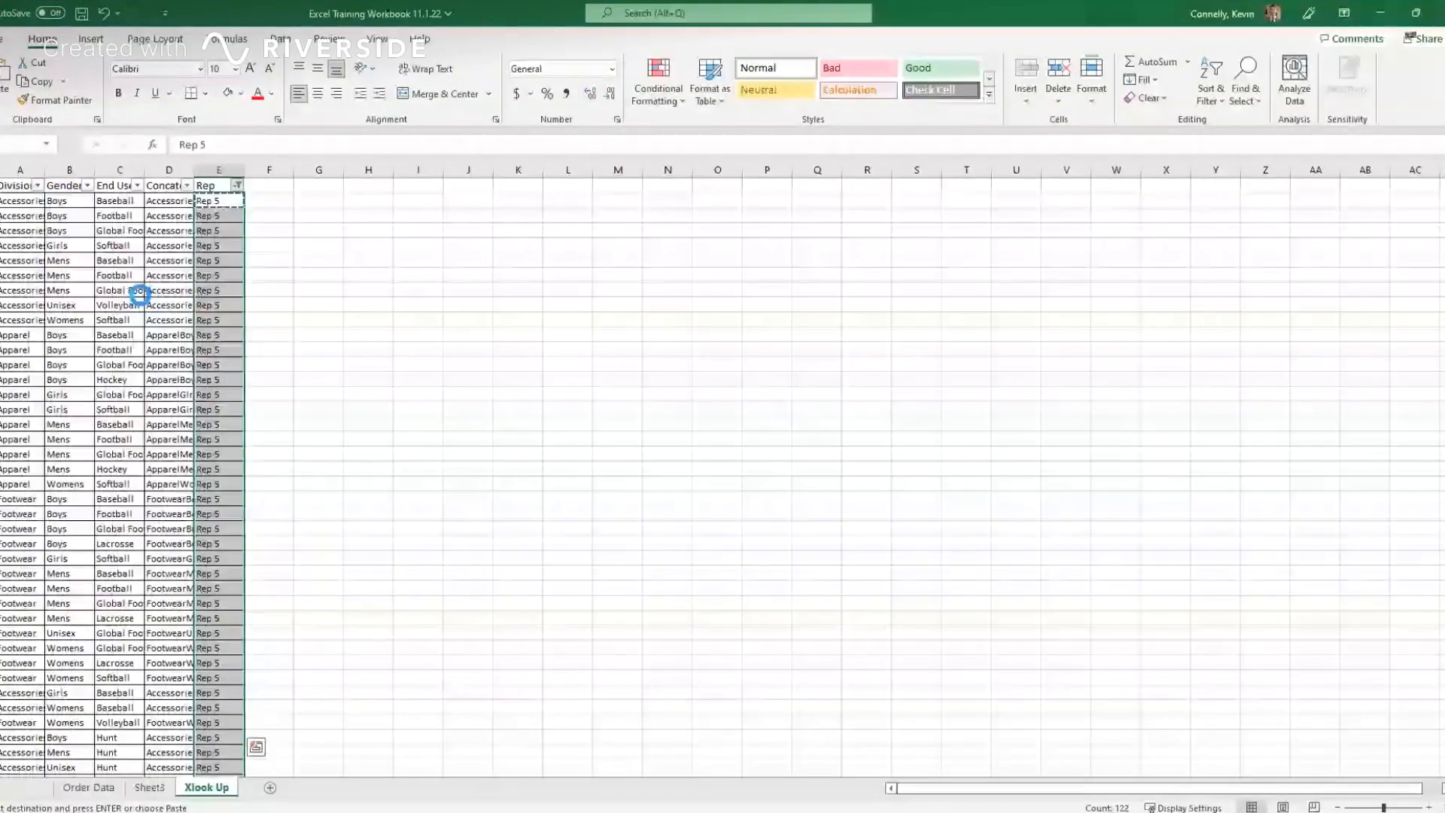
click(269, 230)
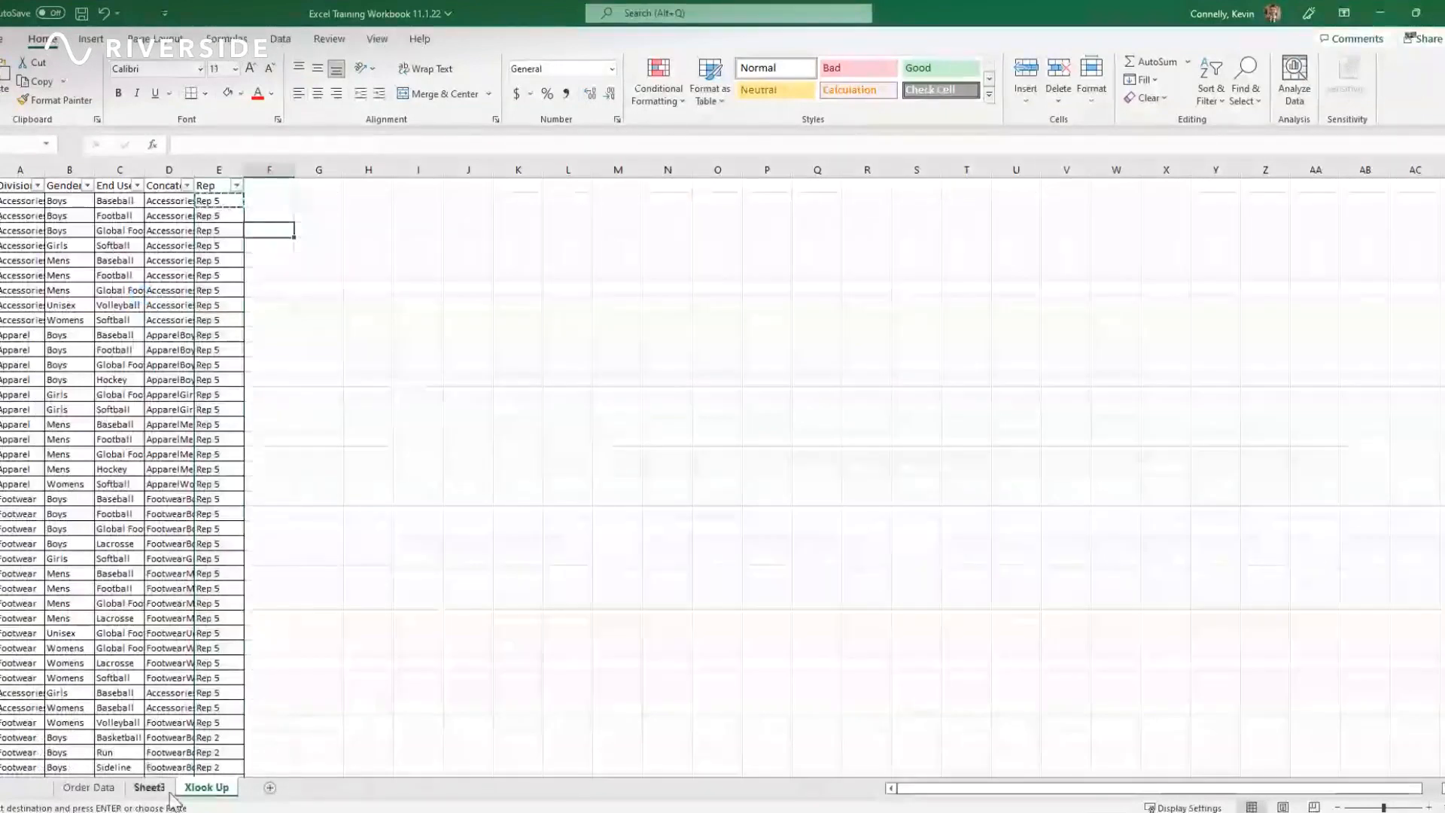
Step: Move the Xlook Up sheet so that it sits directly after Order Data and before Sheet3
drag(172, 800, 224, 791)
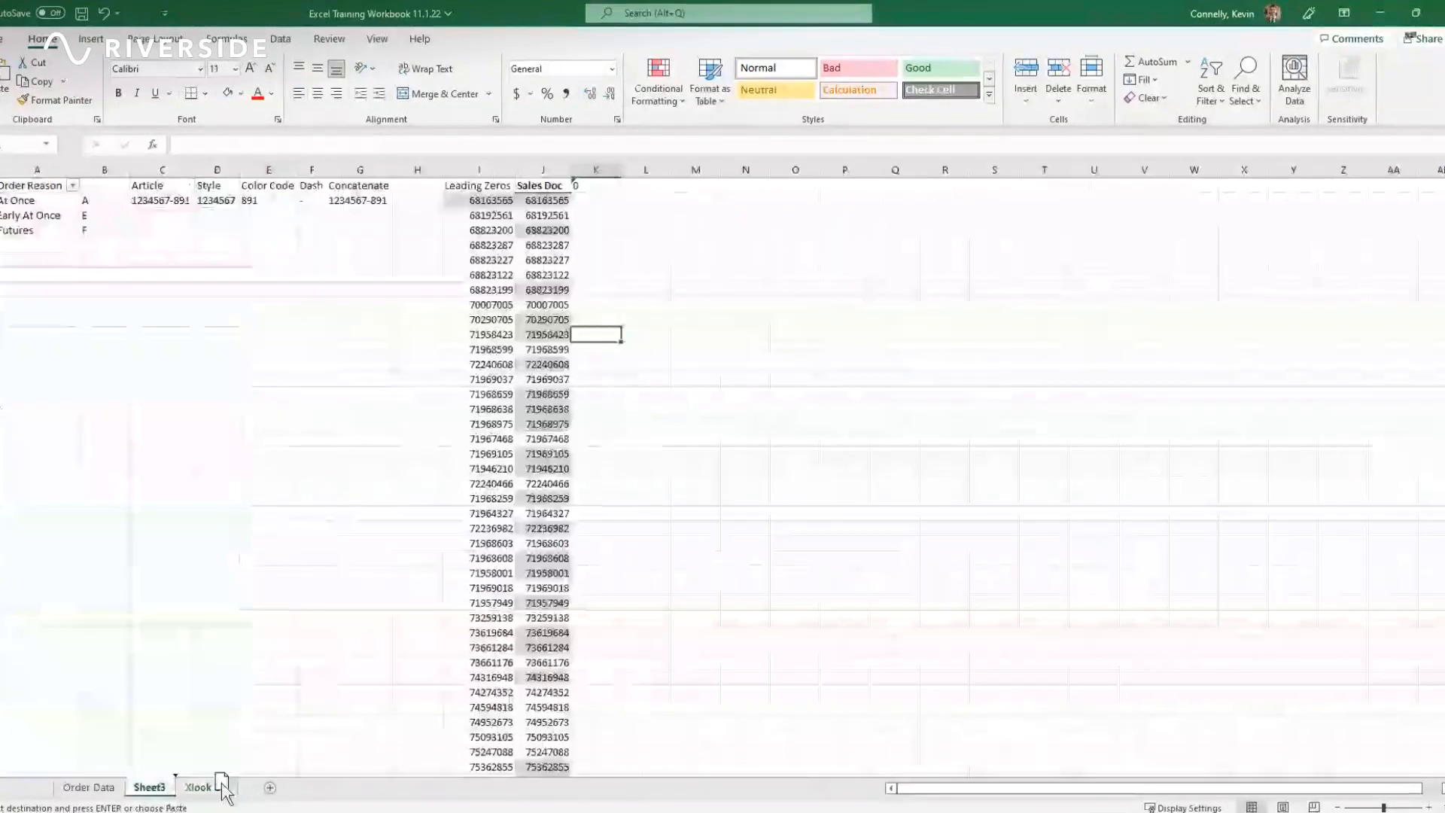
click(205, 790)
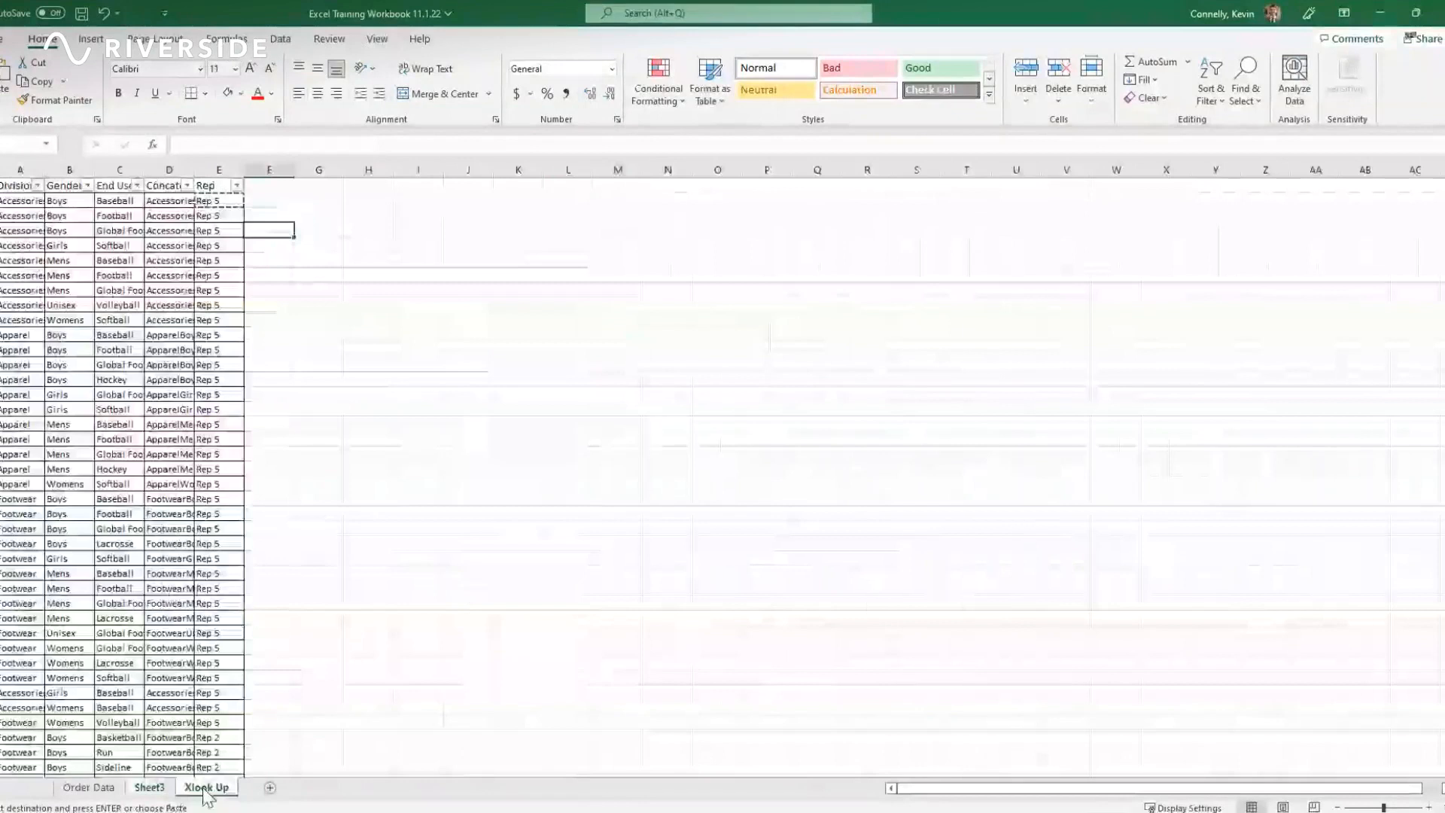
drag(205, 796, 113, 791)
Step: Compare the Order Data key column with the lookup sheet's Concatenate and Rep columns, widening the Concatenate column to show its full text
click(102, 790)
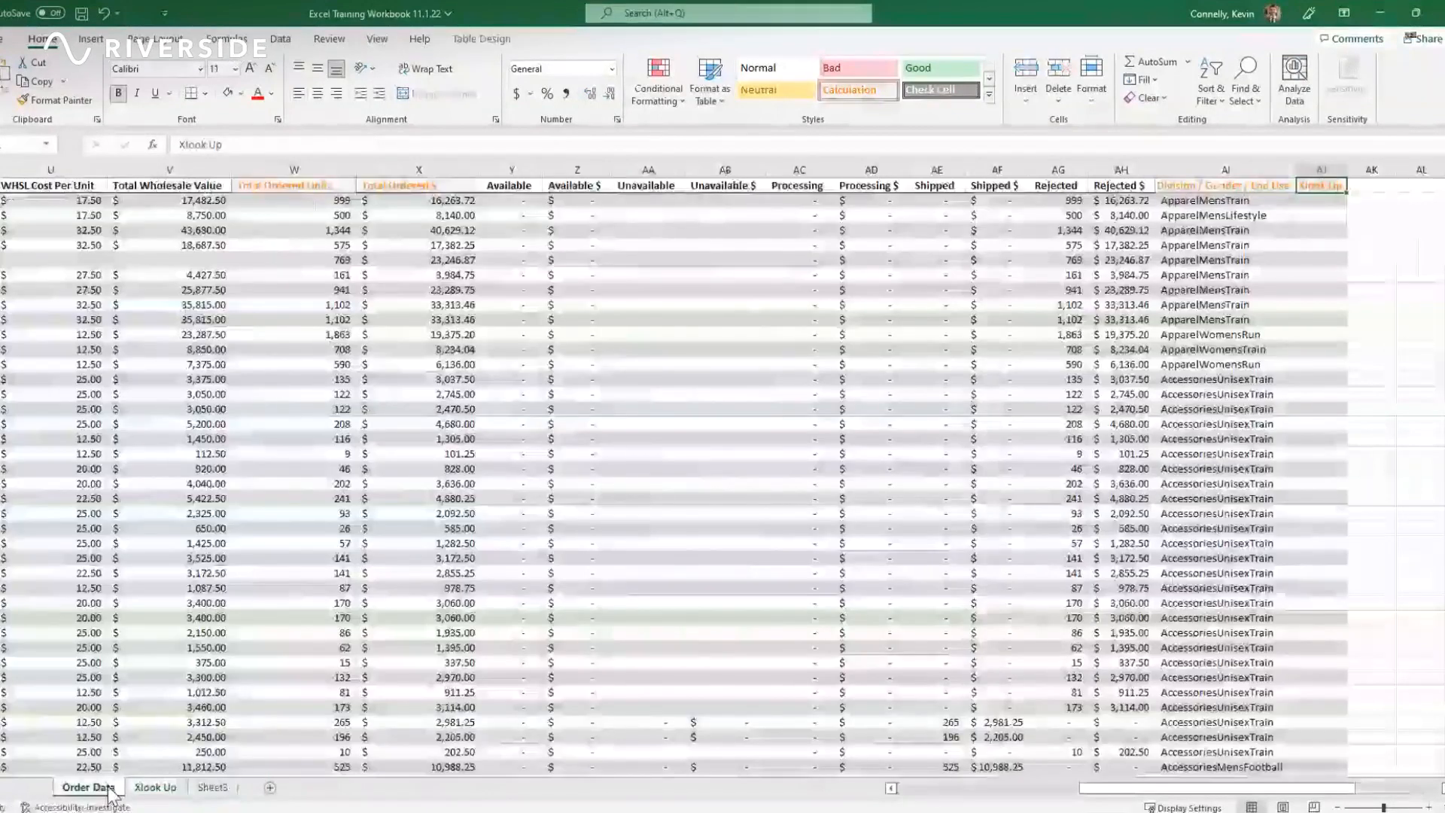
key(Down)
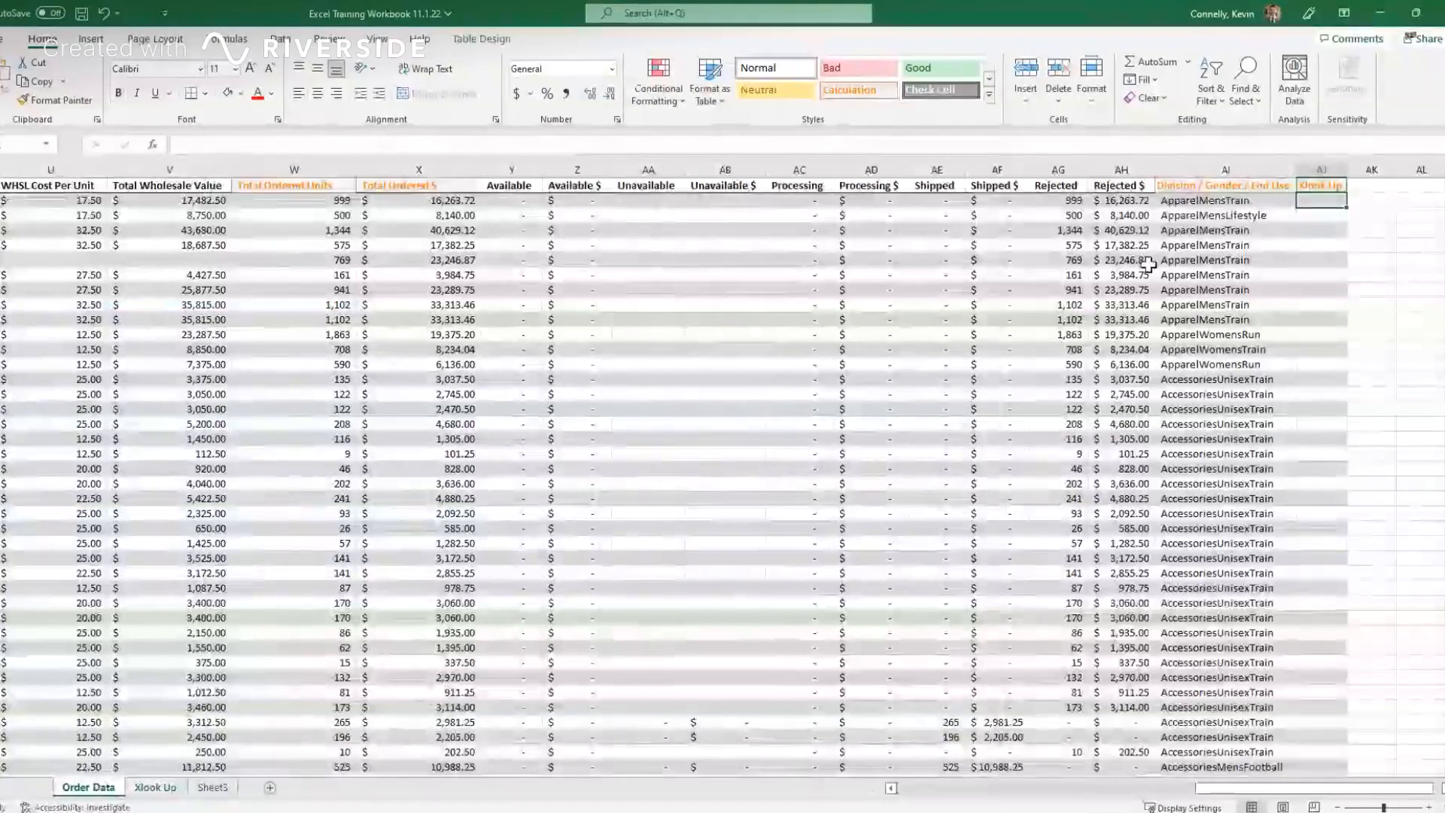
click(159, 787)
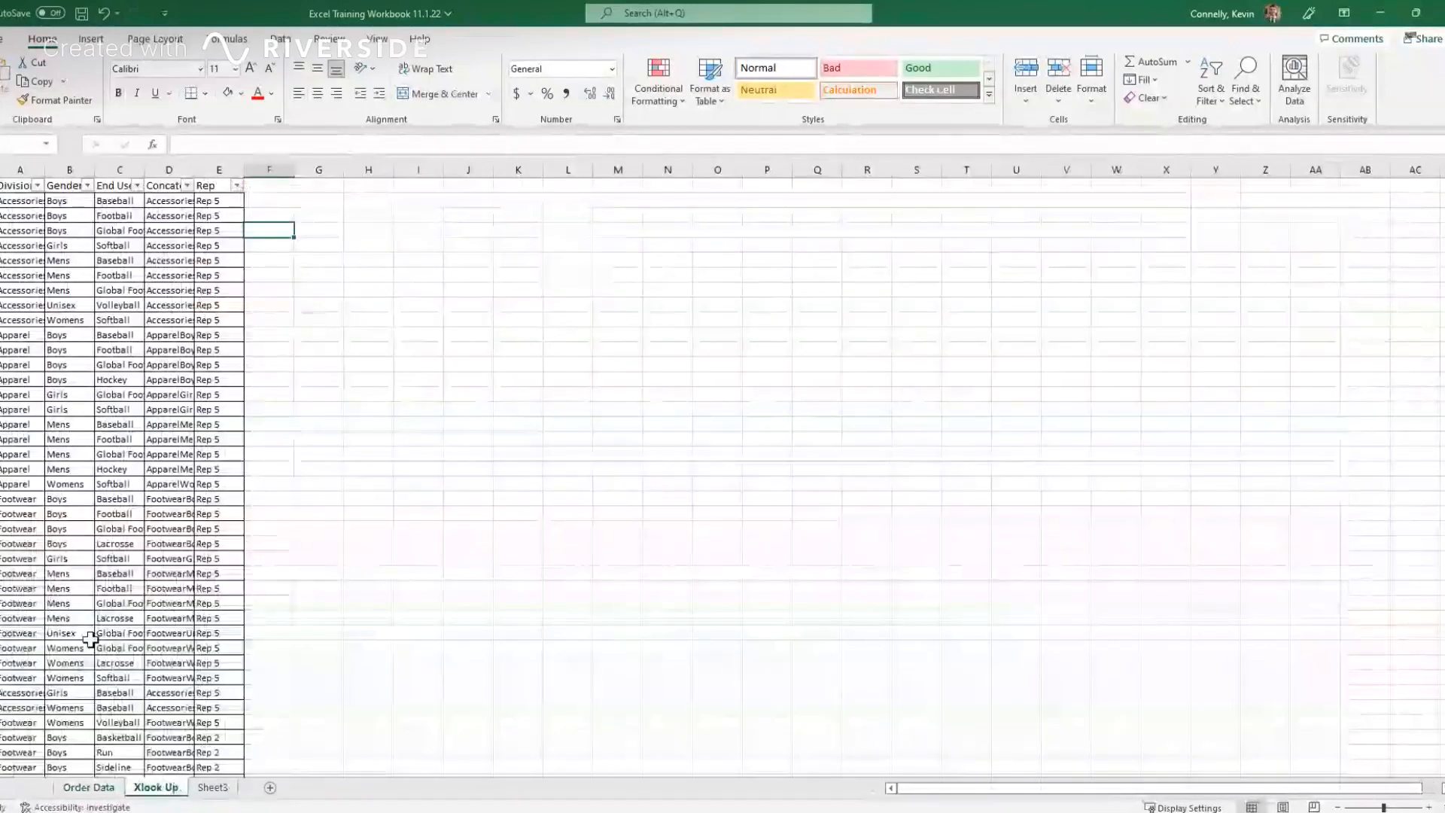
click(88, 787)
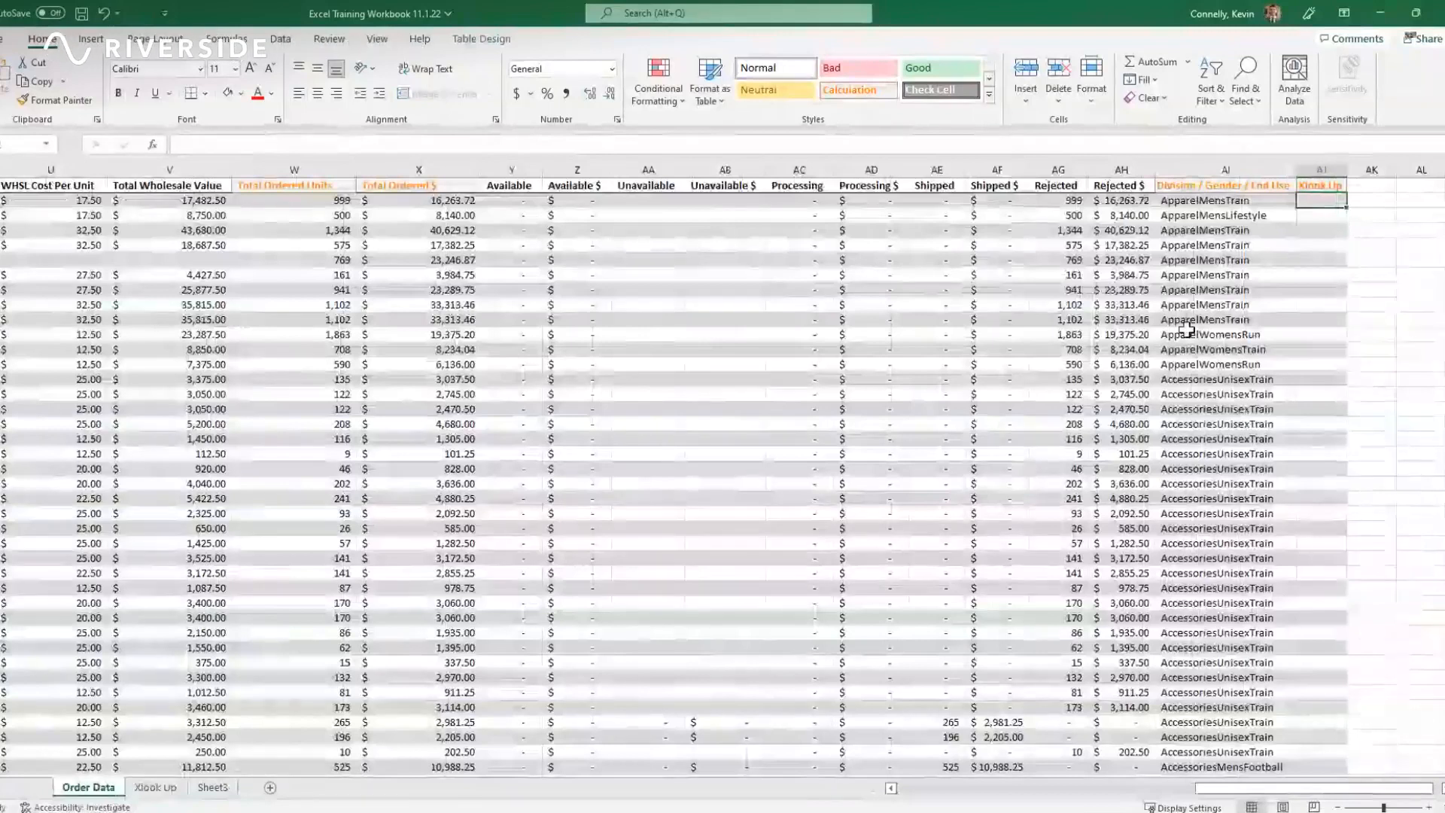
click(1198, 202)
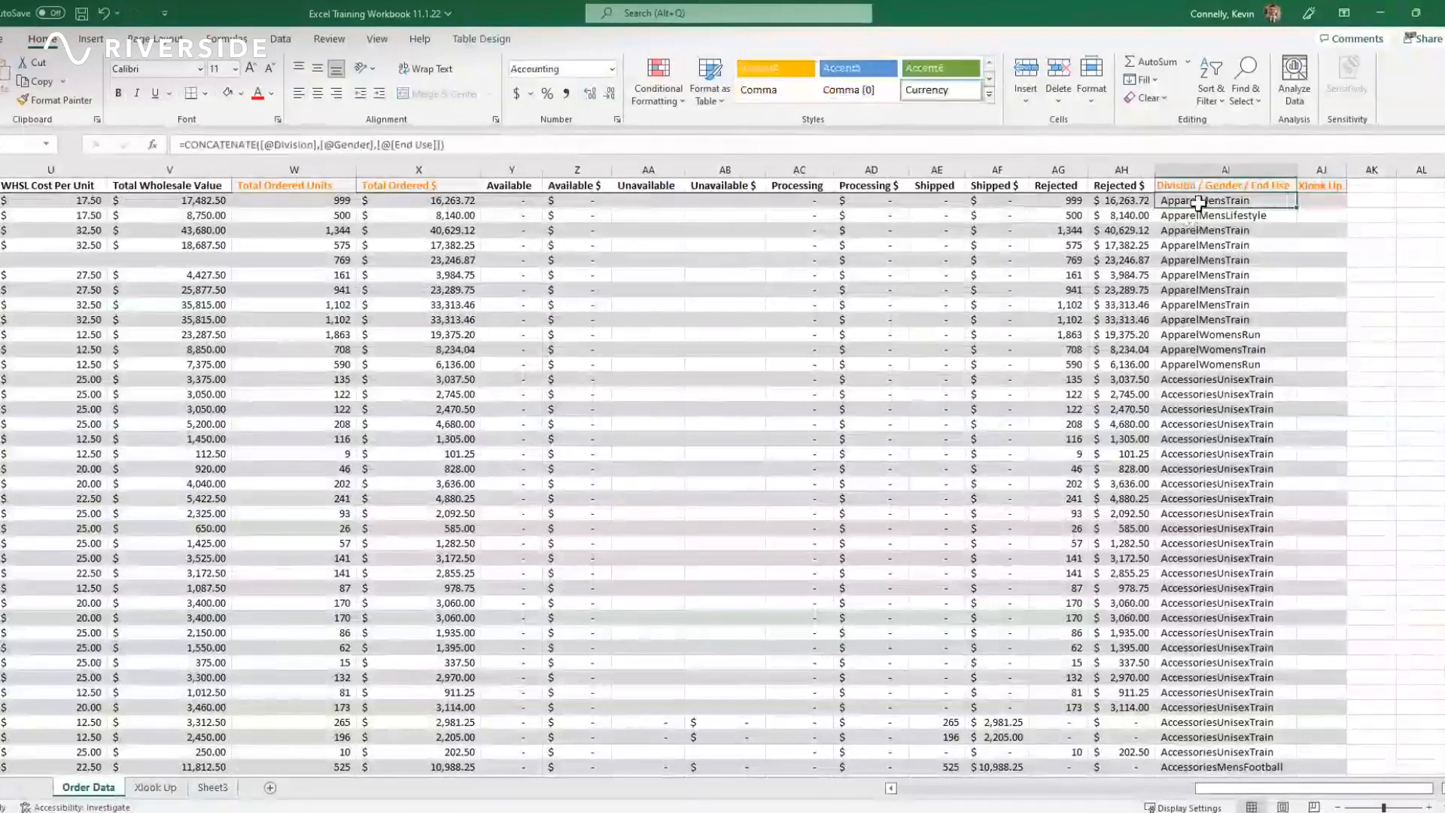
click(1312, 201)
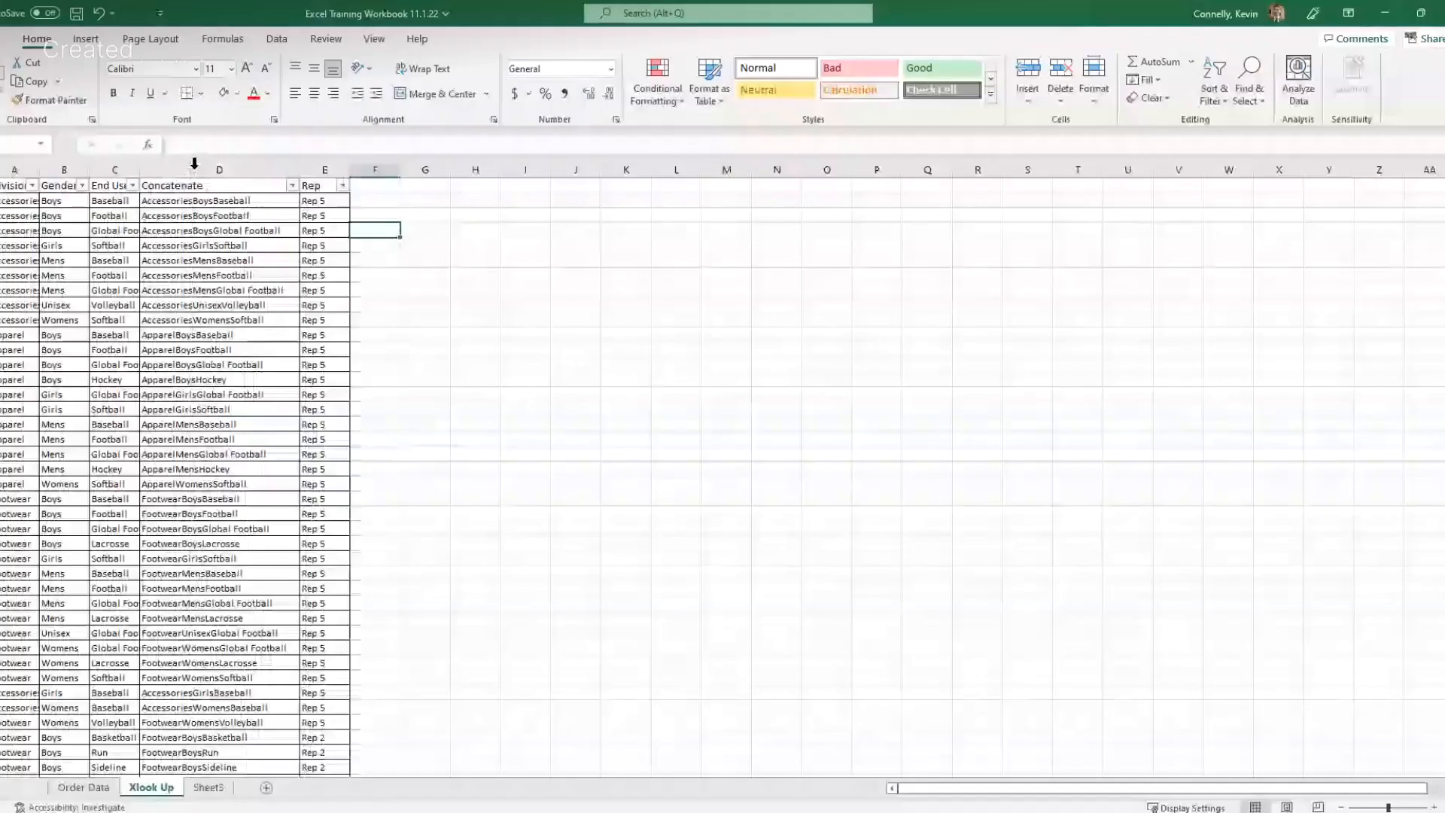
click(324, 200)
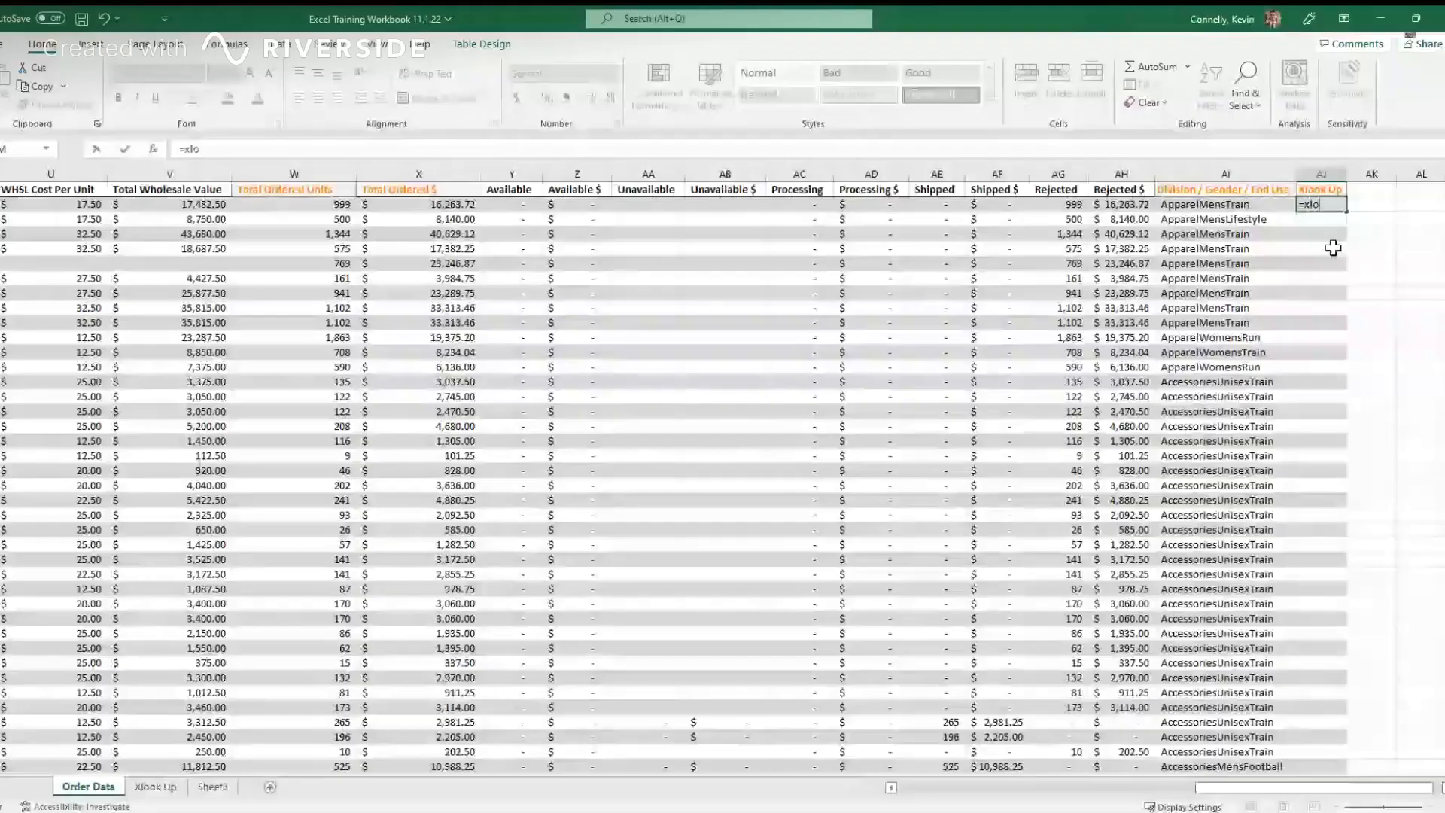
Step: Start an XLOOKUP formula in AJ2 of Order Data with the row's Division / Gender / End Use key as lookup value
text(o)
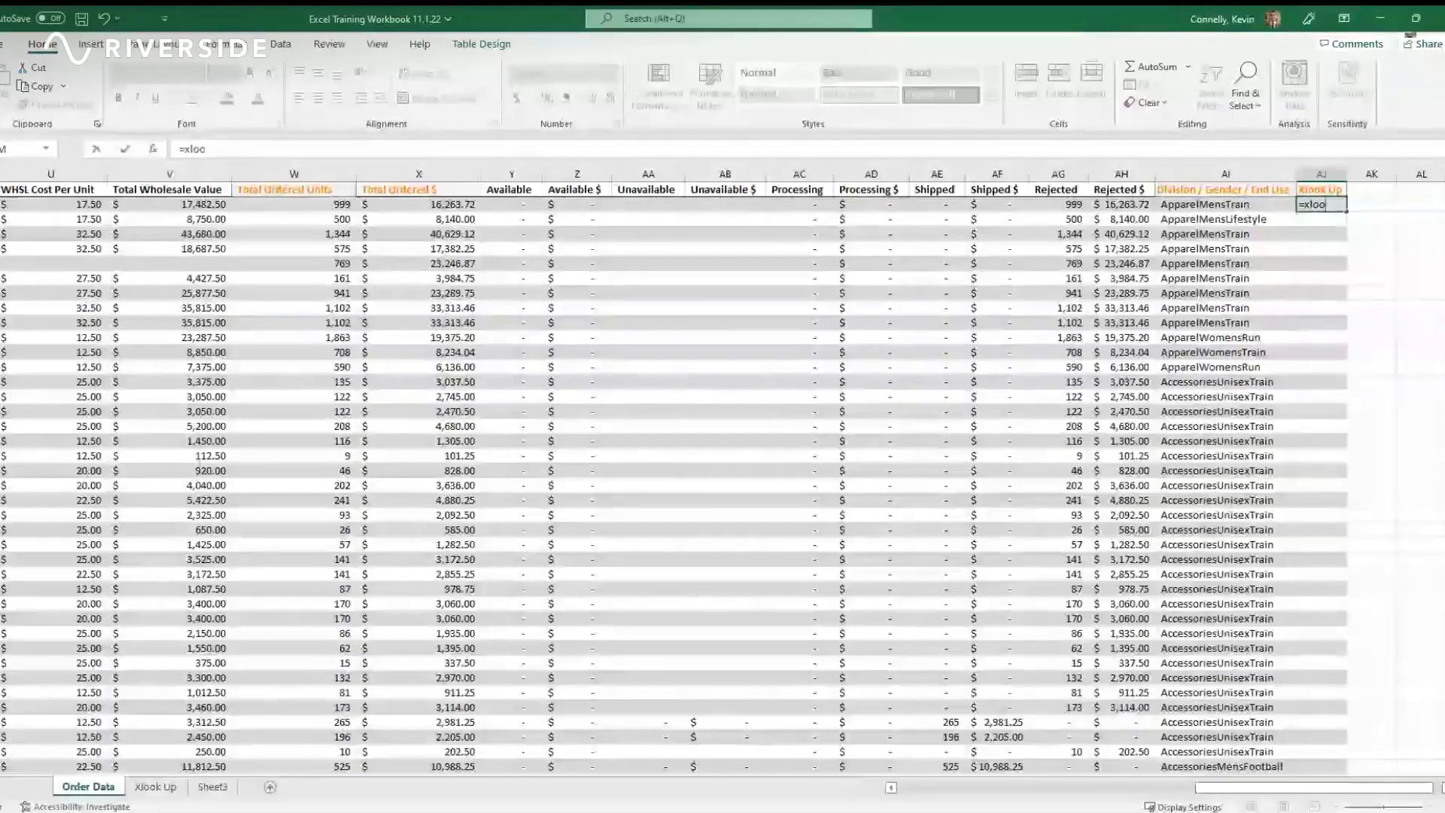
key(Tab)
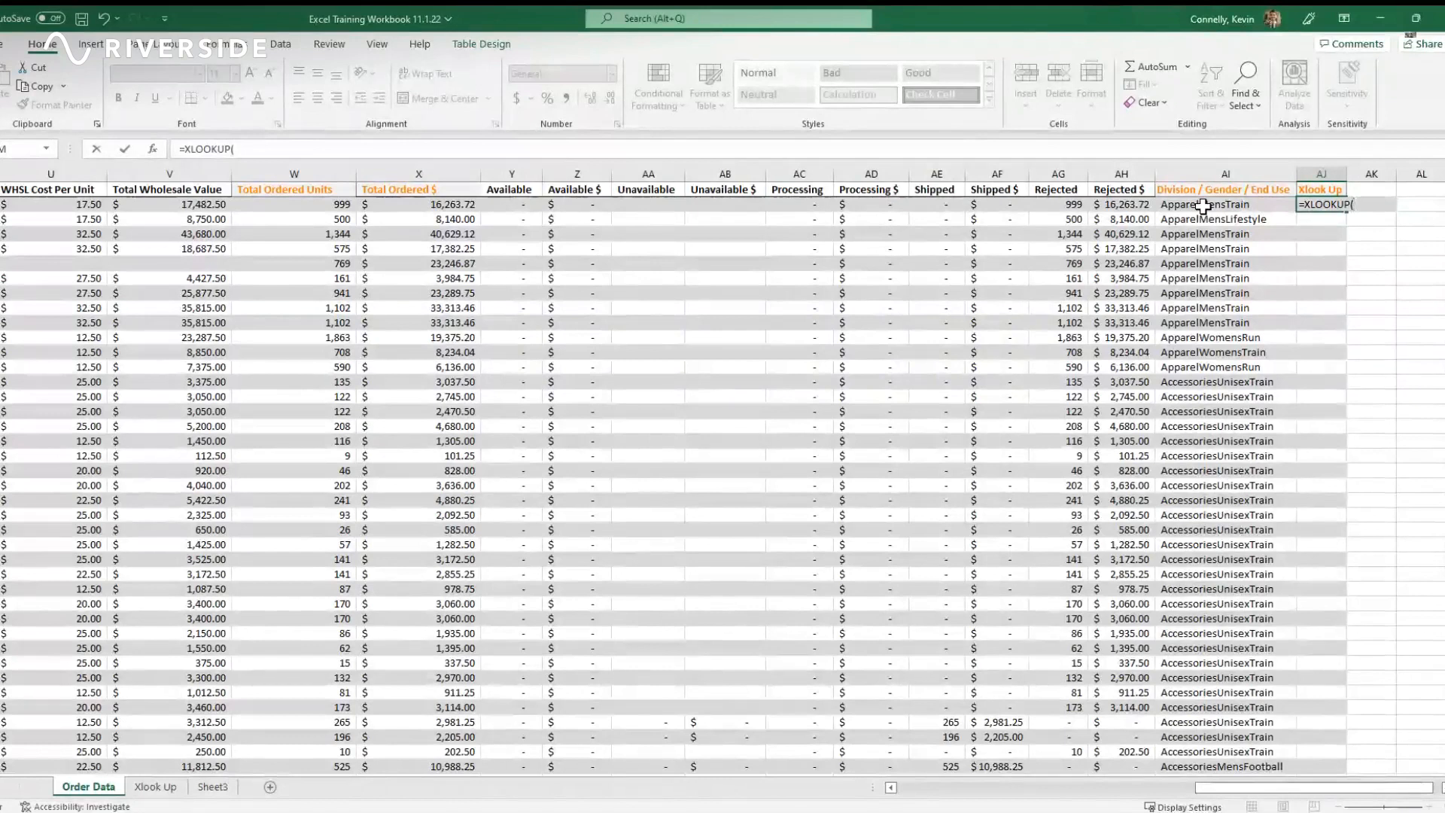
click(1204, 205)
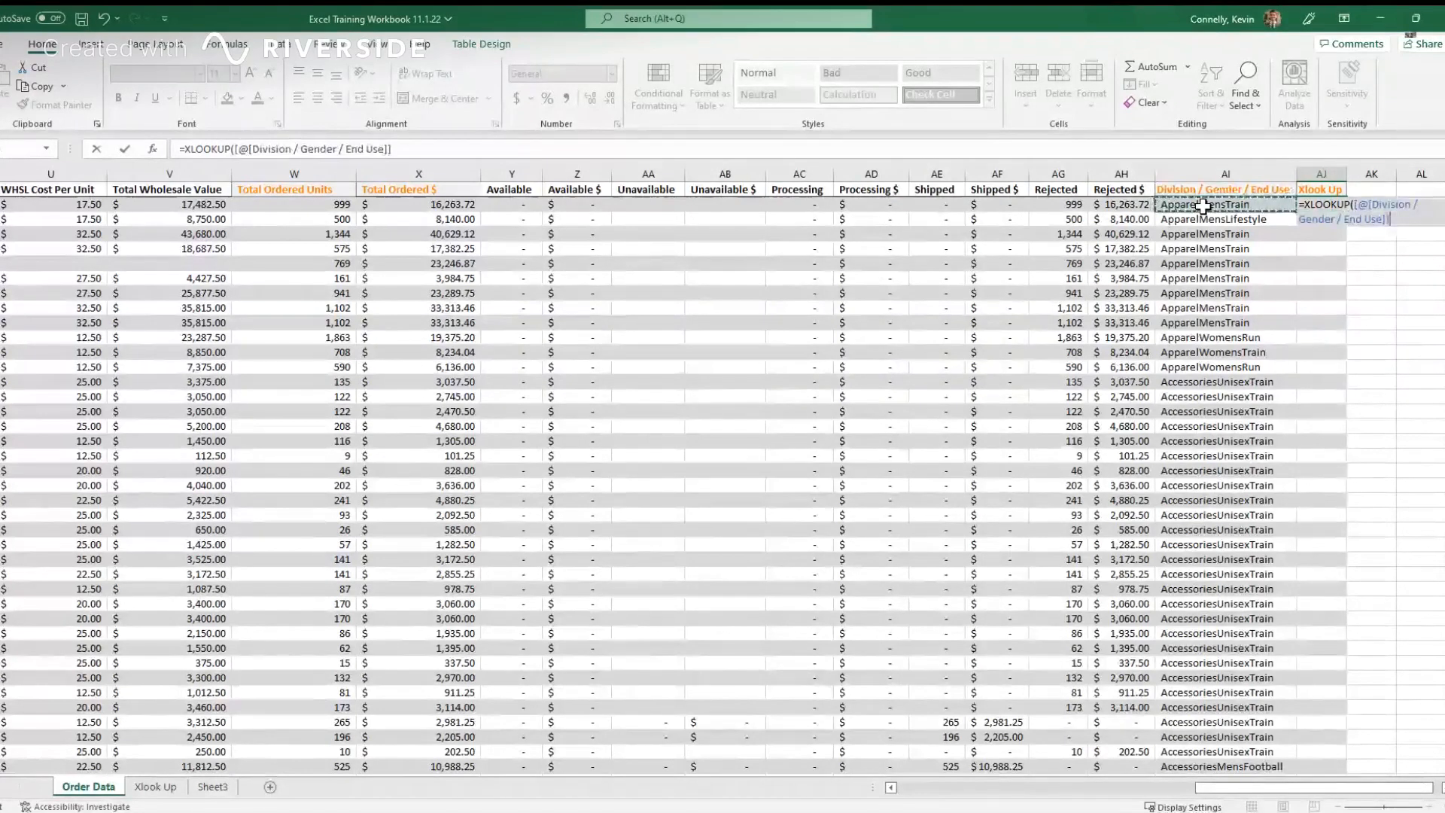
text(,)
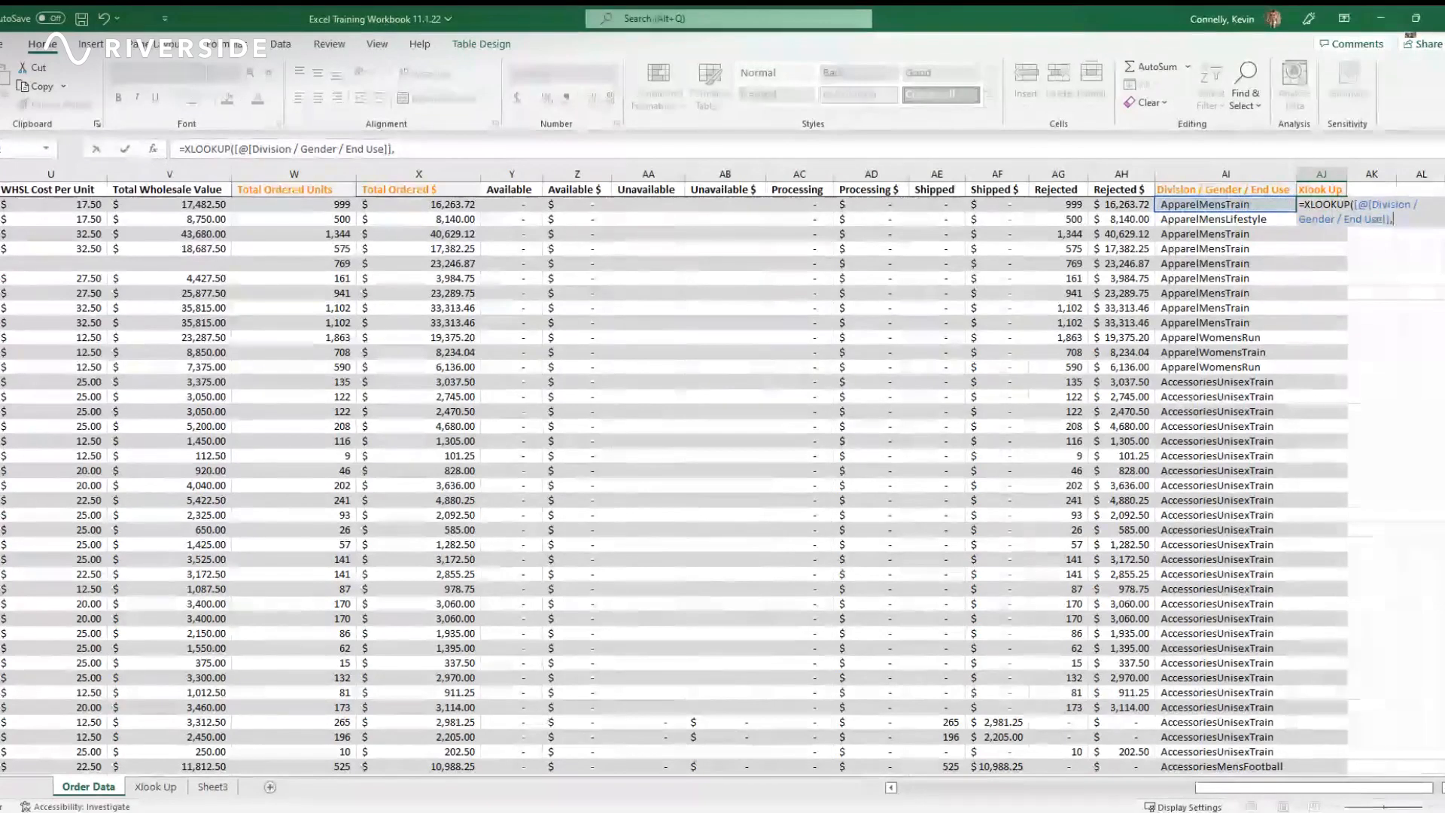
Step: Complete the XLOOKUP with the Xlook Up sheet's column D as lookup array, column E as return array and "No Rep" if not found
click(155, 786)
click(204, 174)
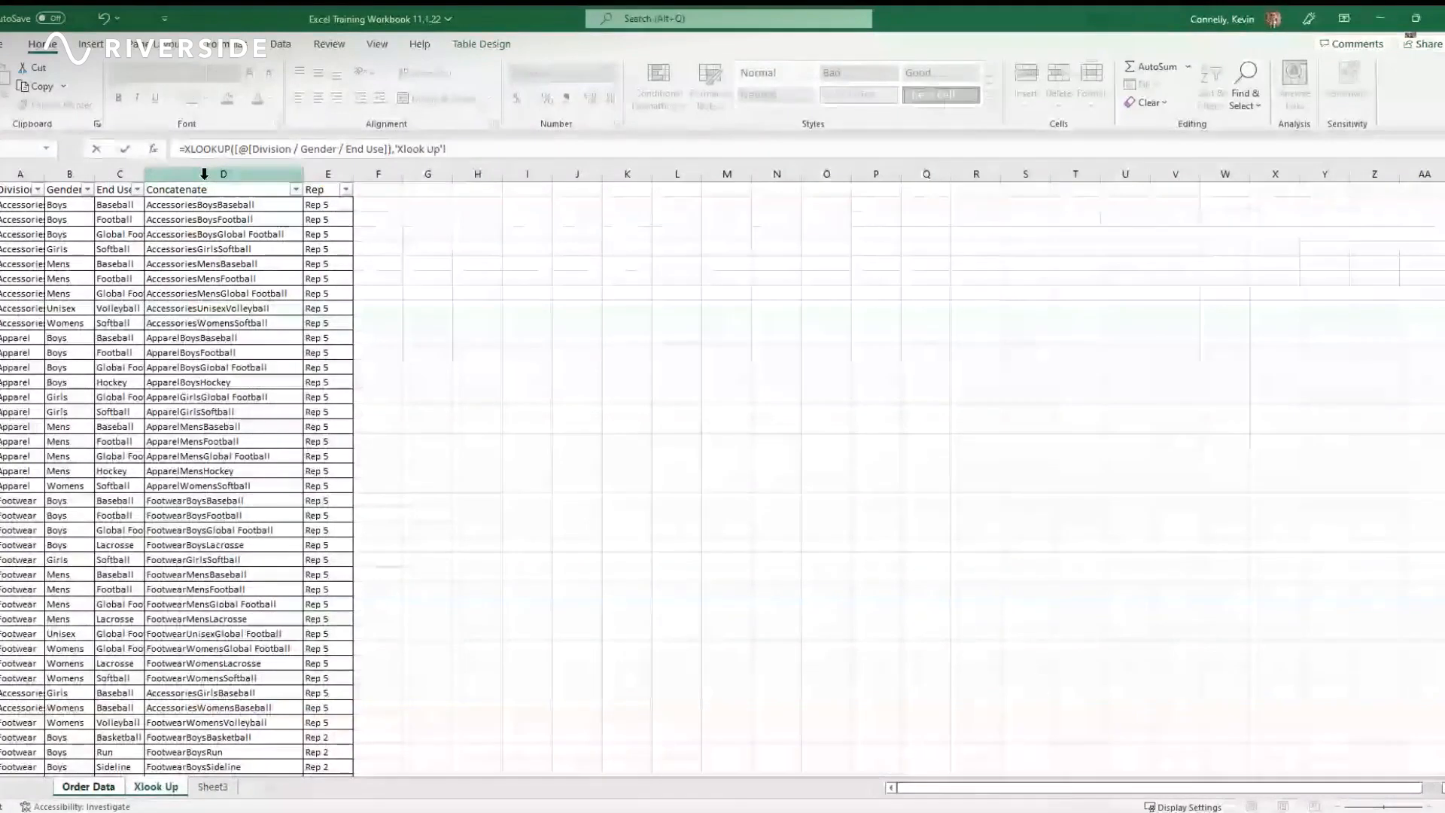
click(203, 174)
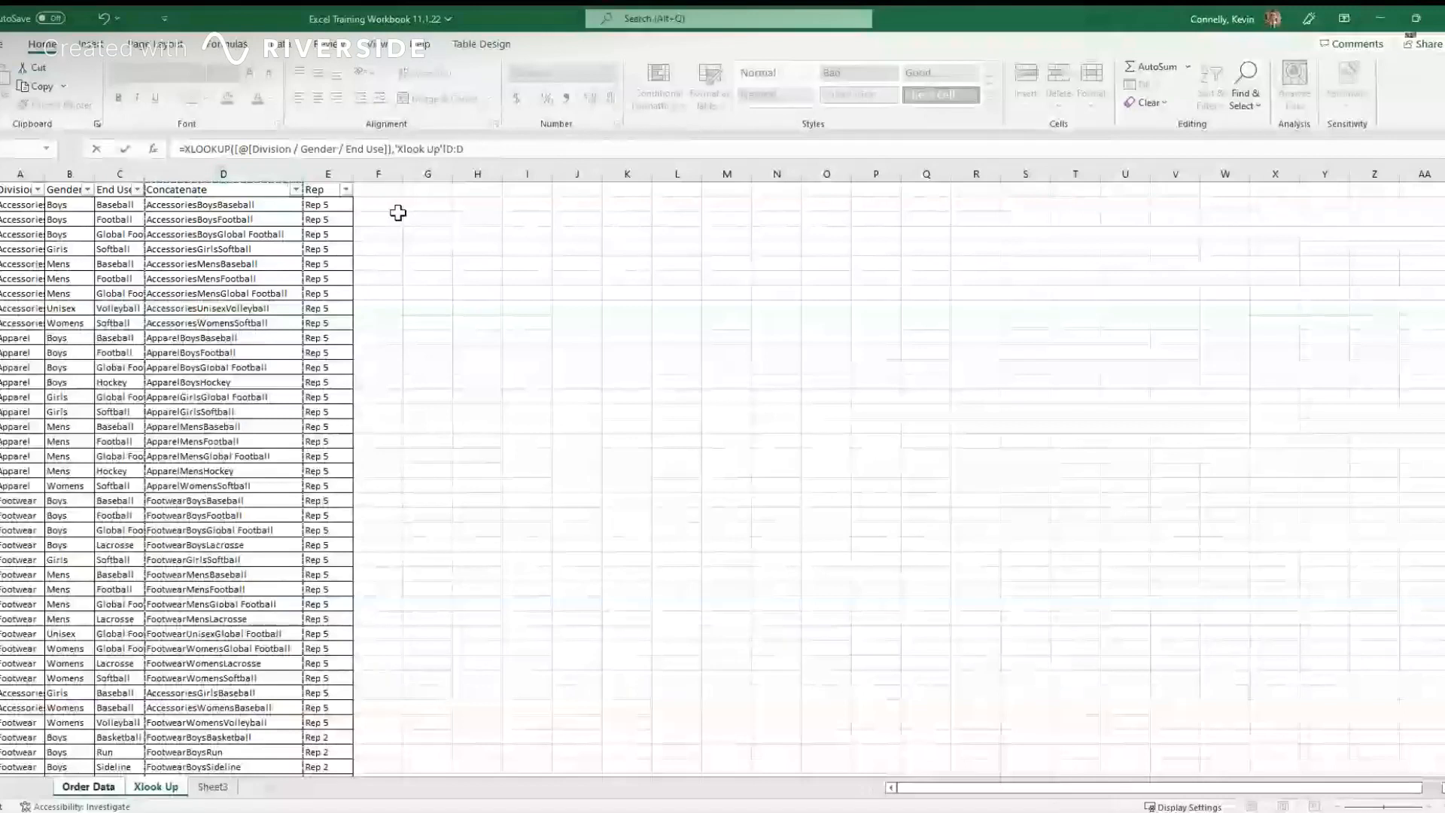
text(,)
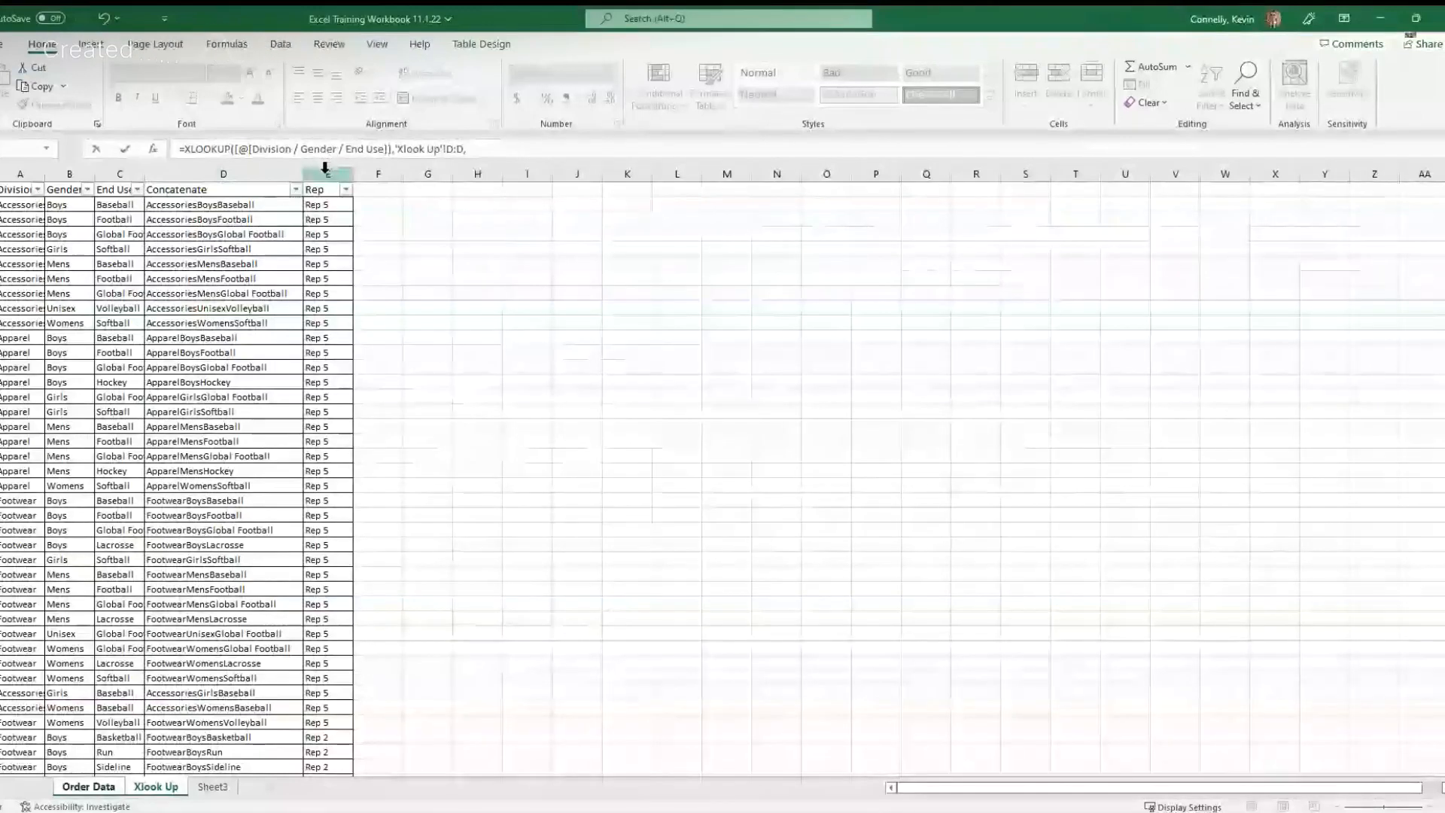
click(325, 167)
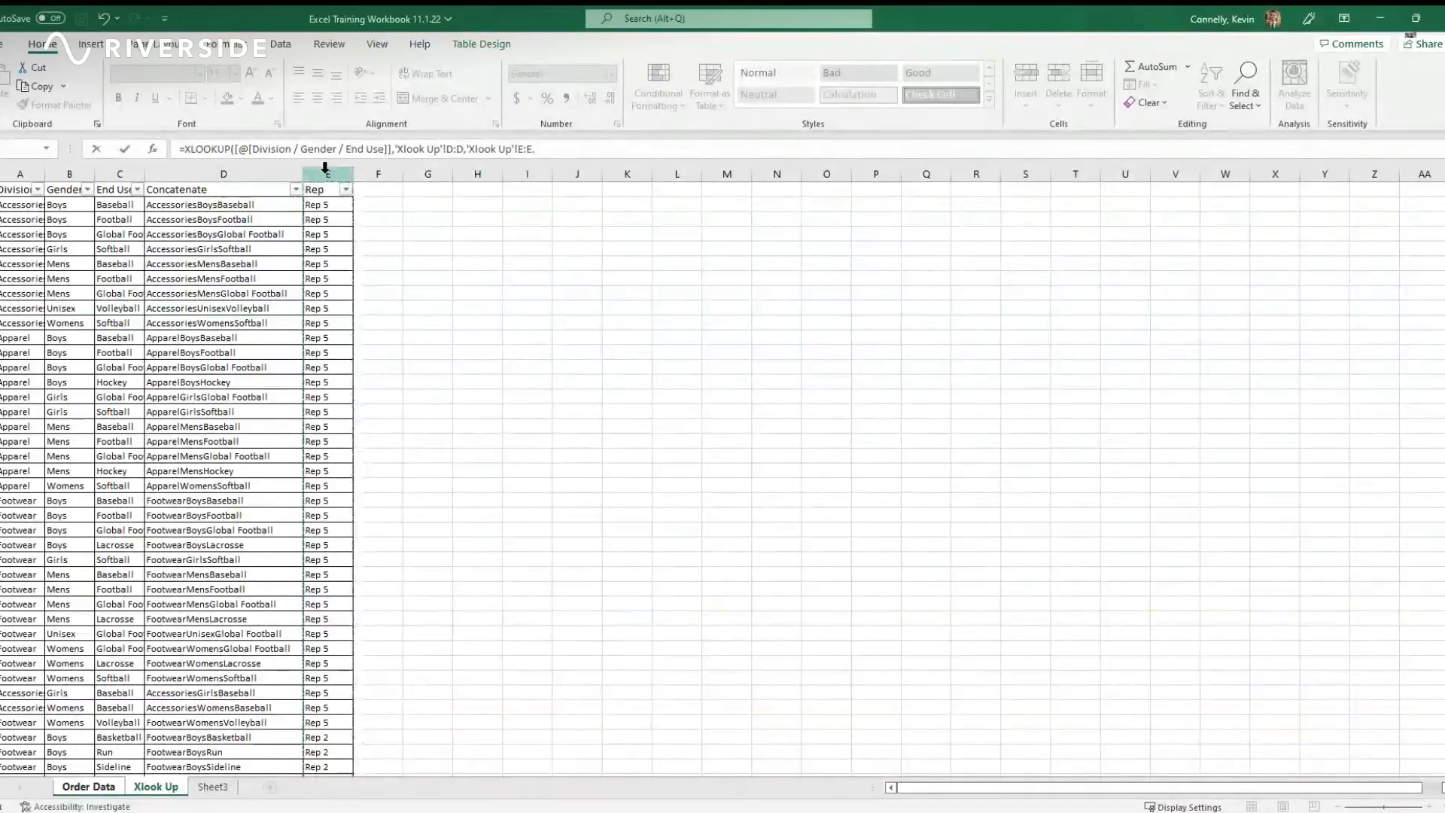
text(,)
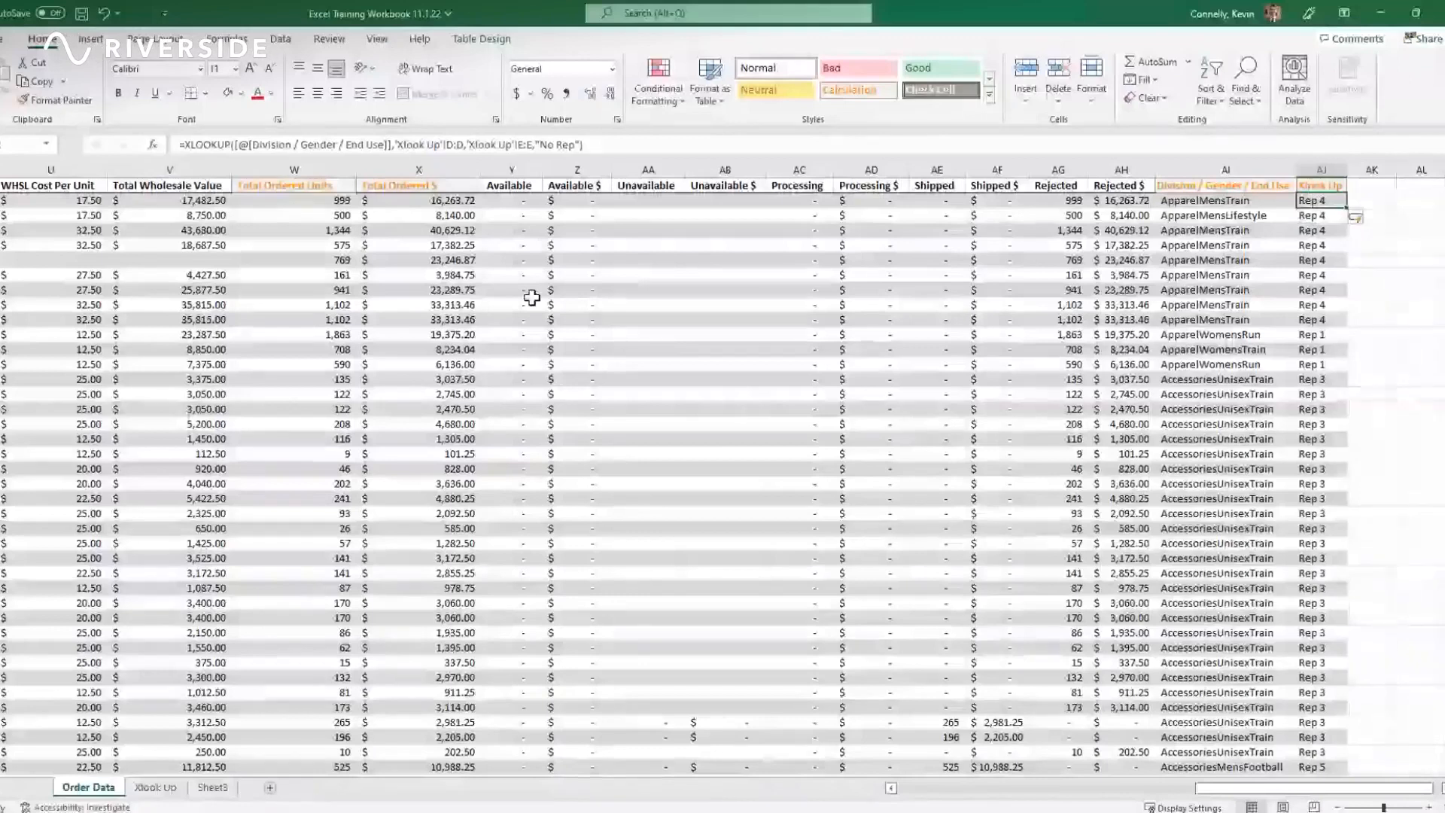
Step: Insert a PivotTable based on the order data table on a new worksheet
scroll(1022, 394, down, 15)
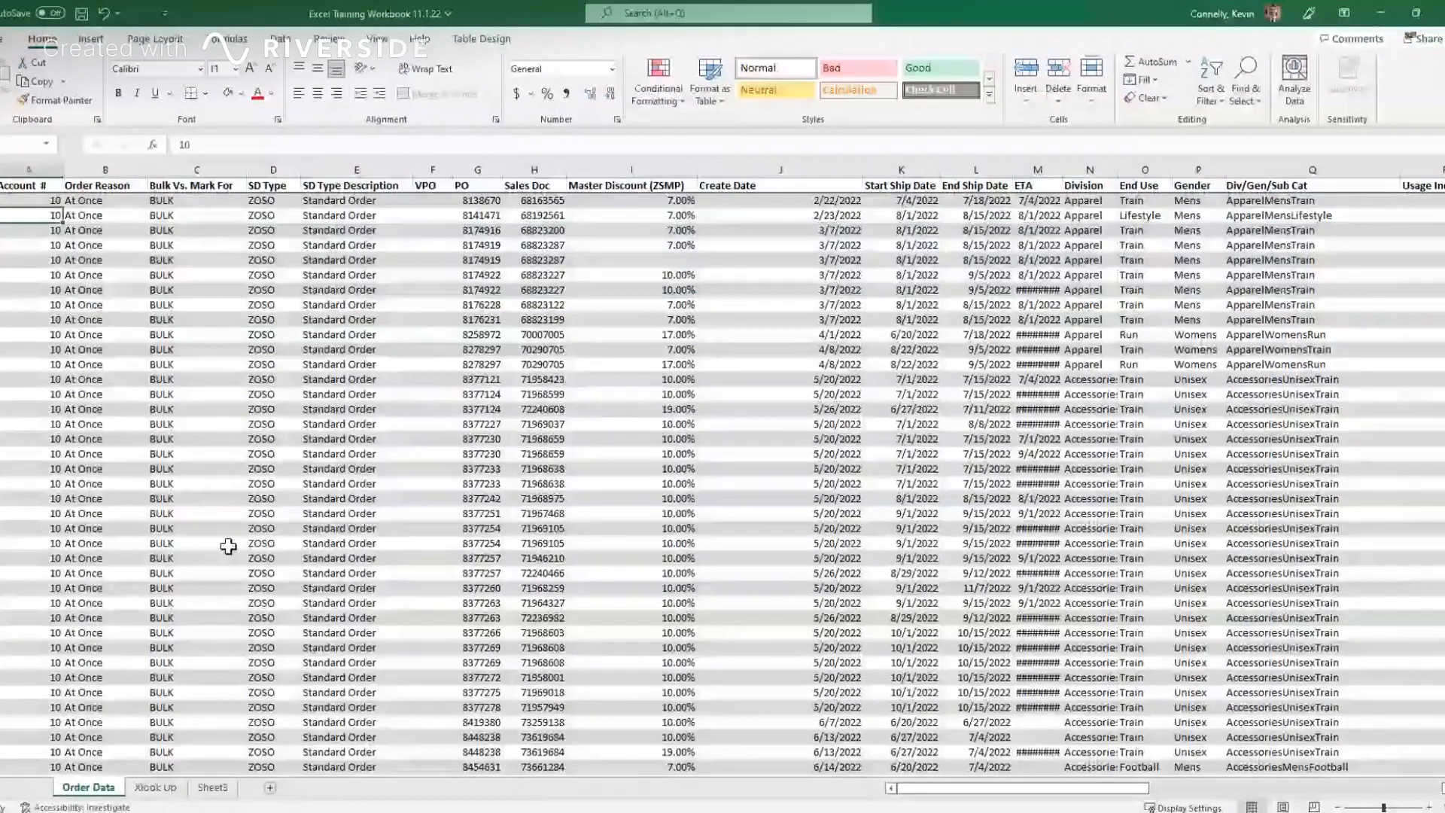
click(99, 202)
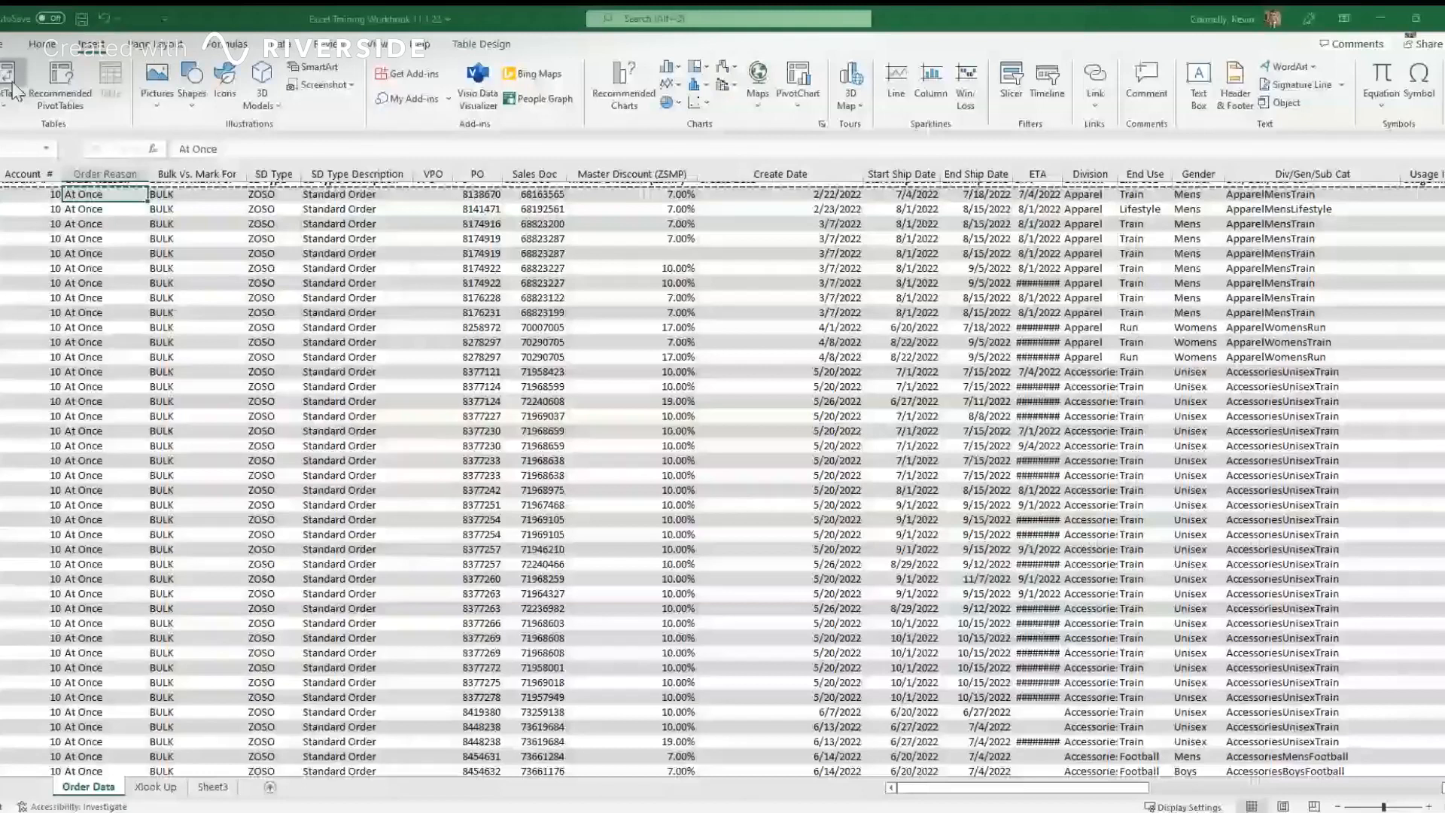
click(15, 89)
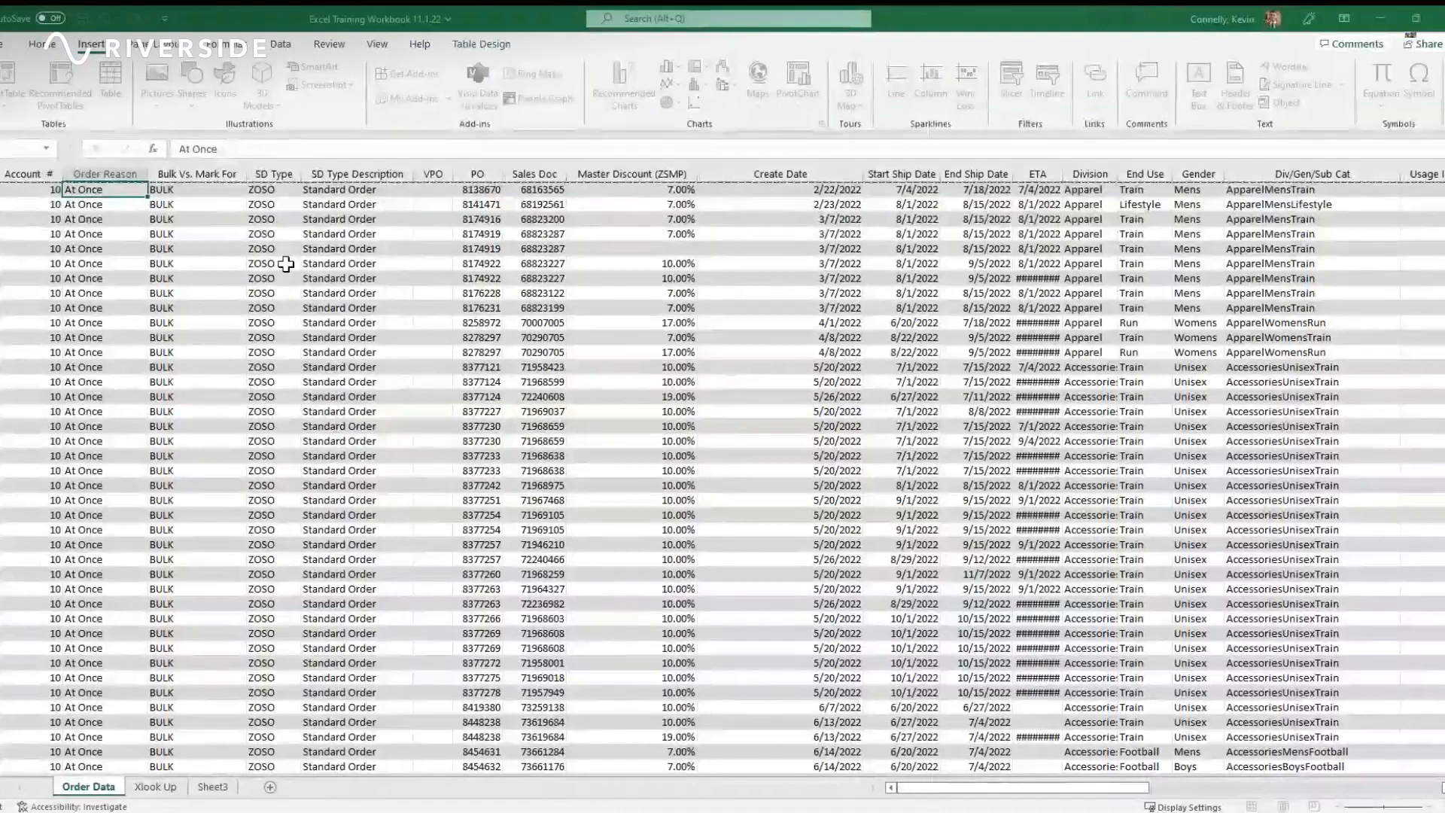
scroll(554, 233, up, 1)
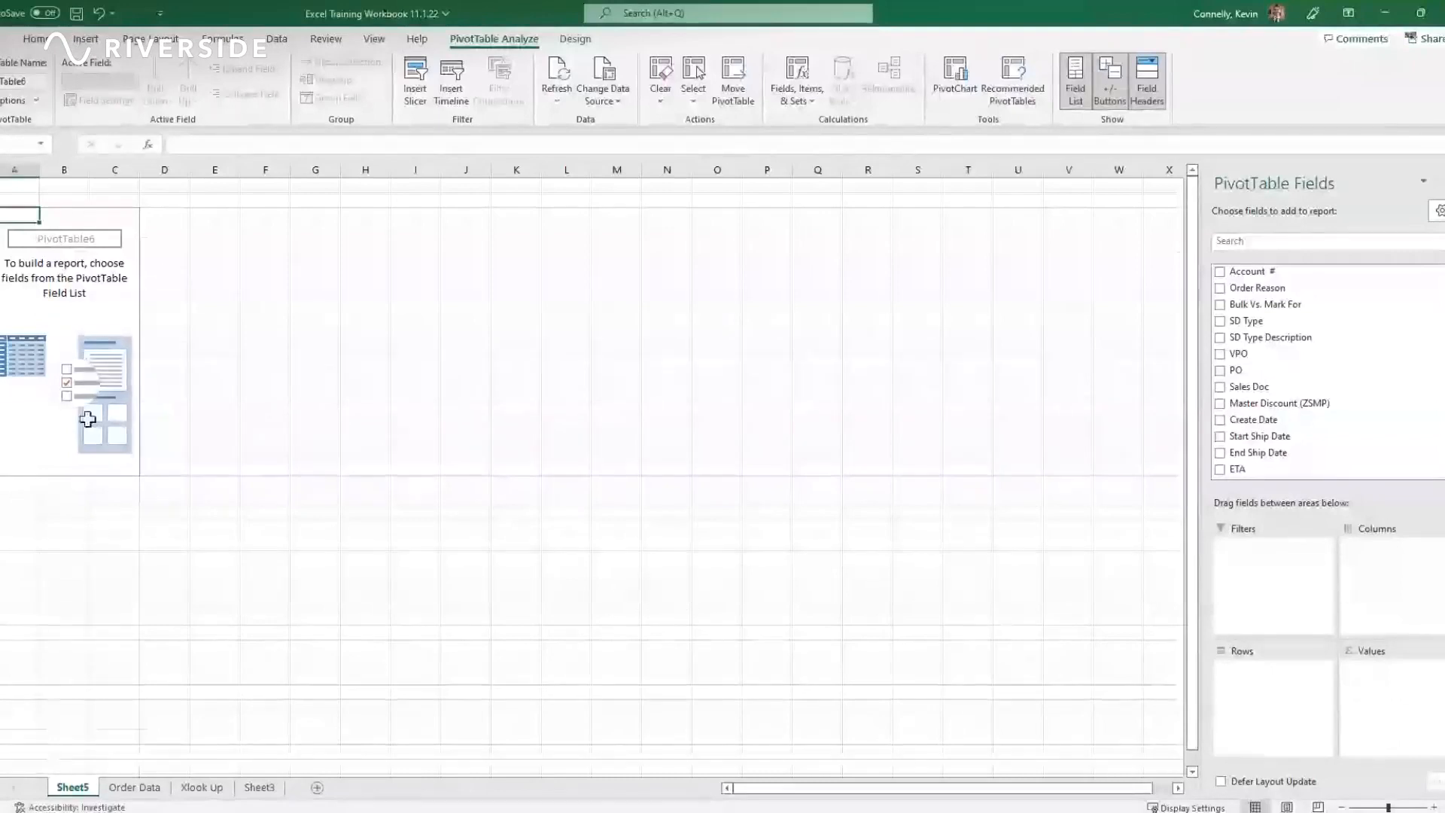
Step: Rename the new PivotTable worksheet "Pivot Table"
double_click(69, 787)
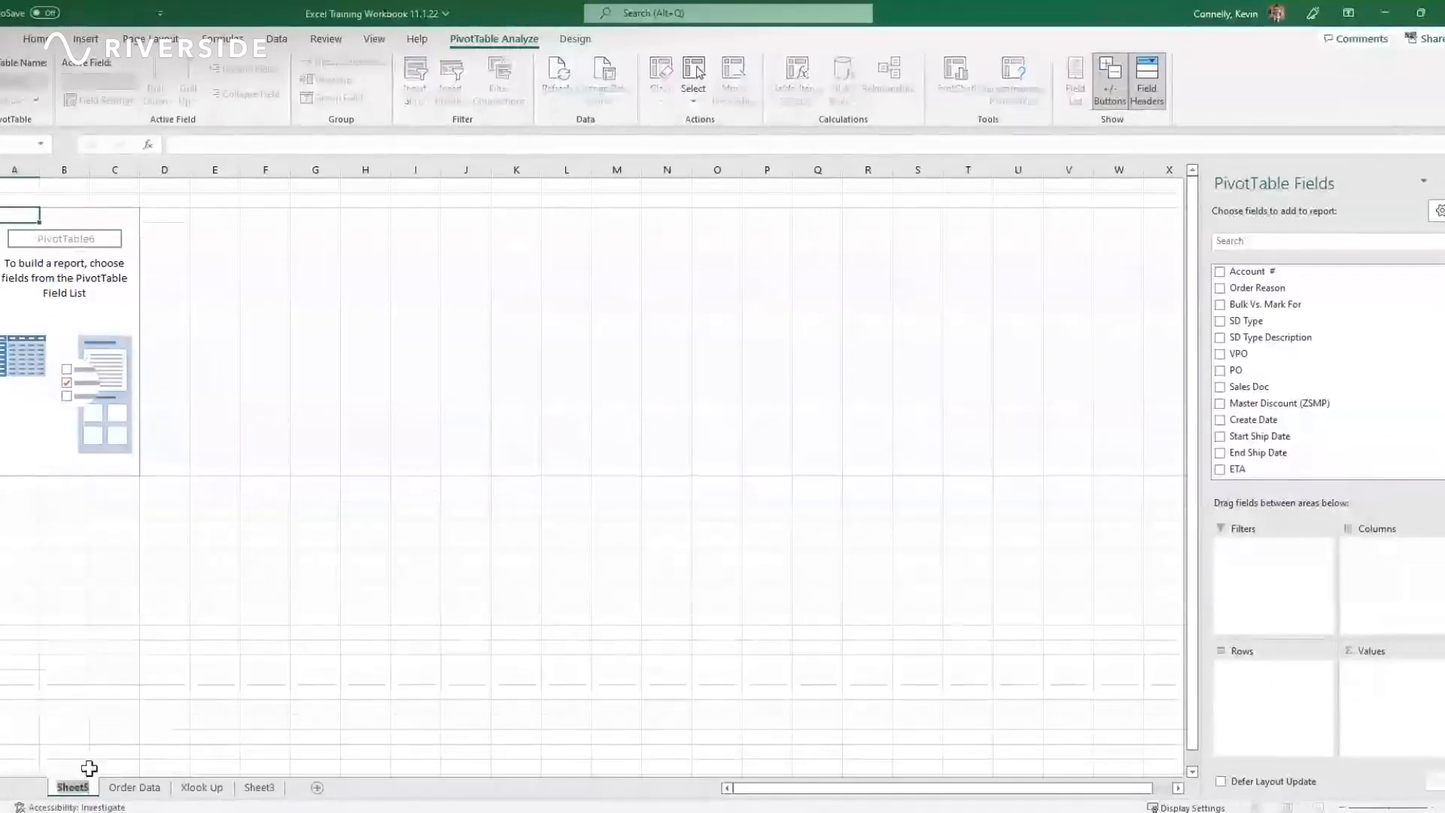
text(Pivot Tab)
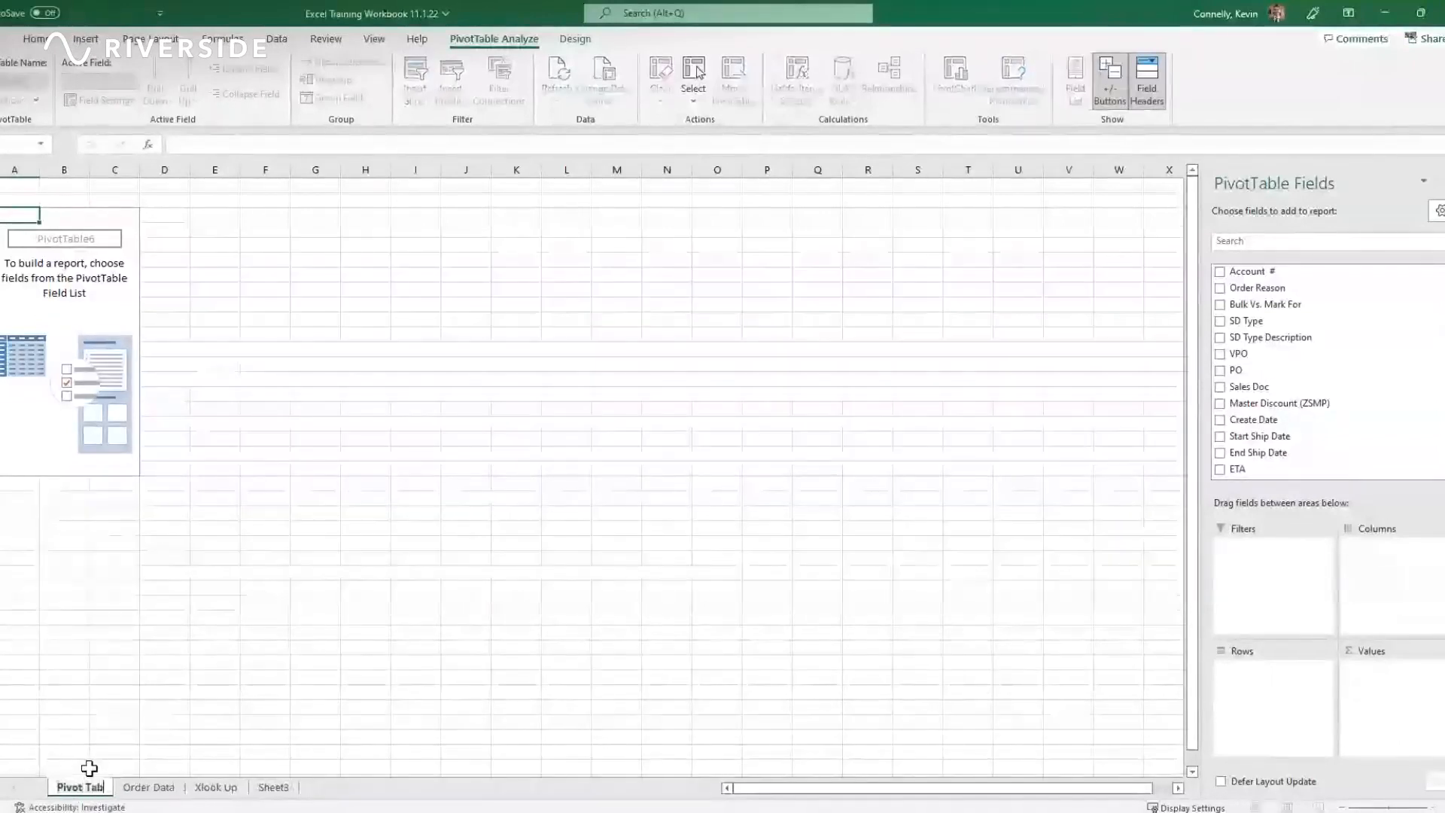
text(le)
key(Return)
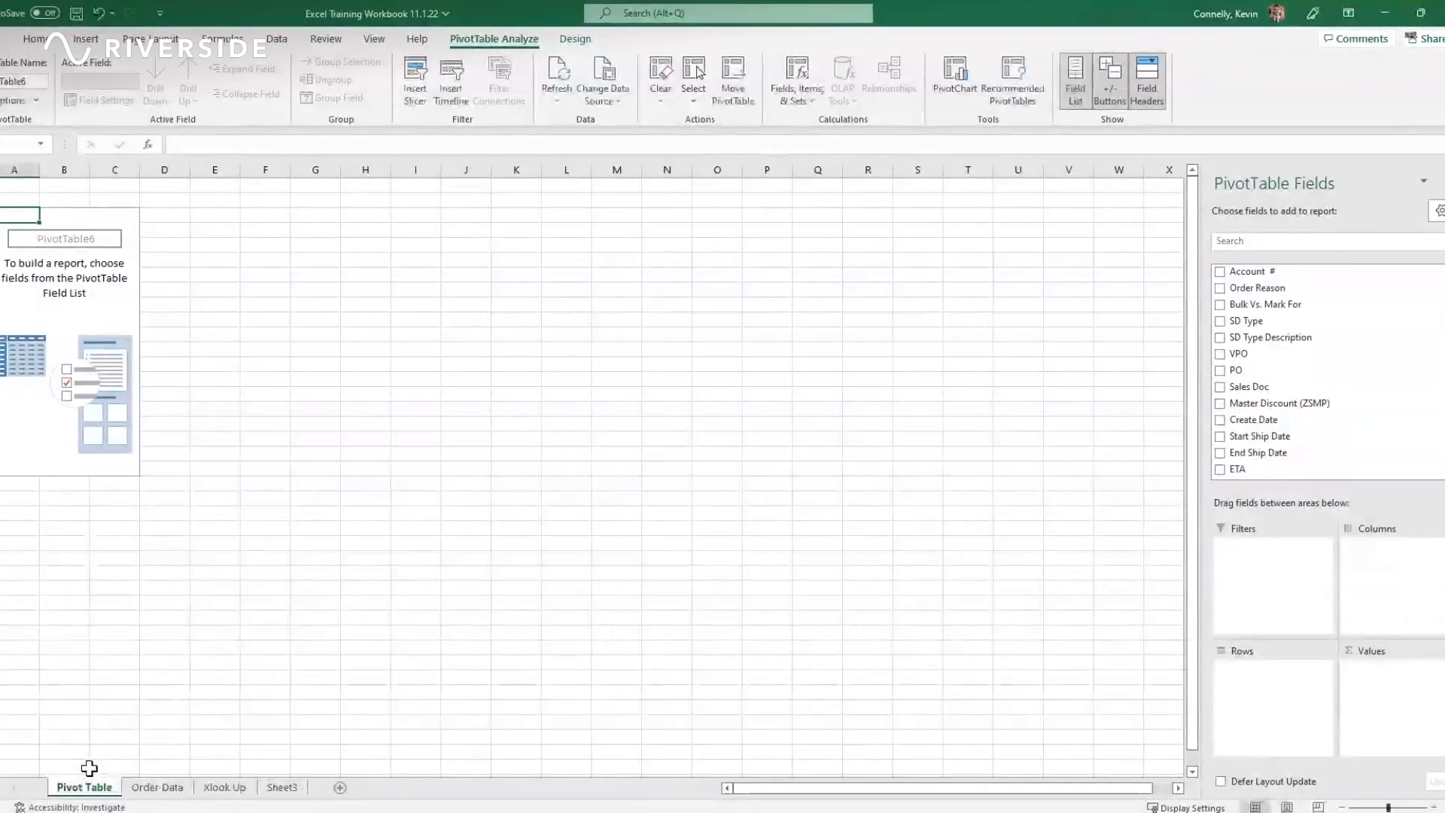
Step: Switch the empty PivotTable to the classic layout in its PivotTable Options
click(219, 397)
drag(153, 308, 136, 307)
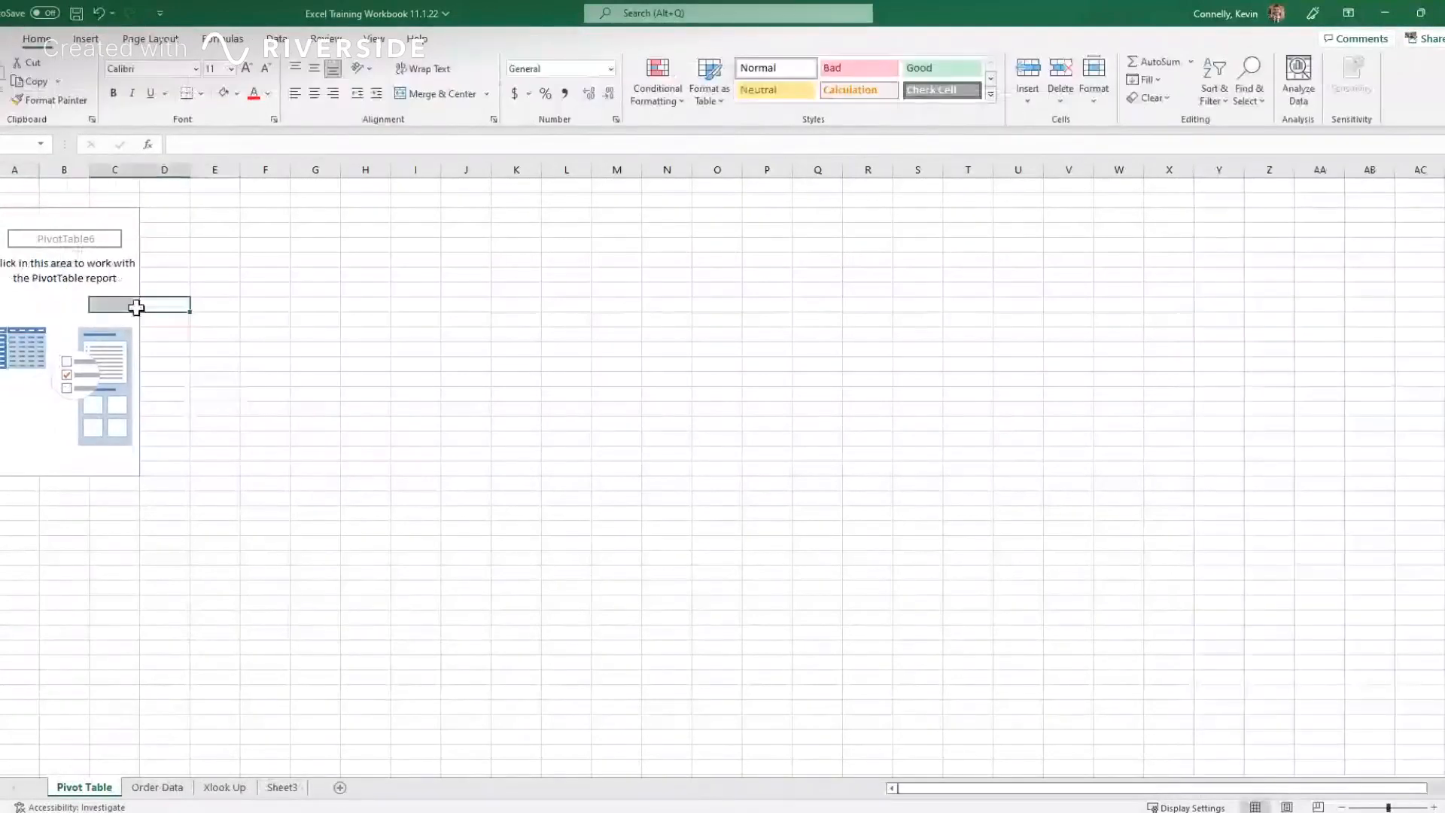
click(169, 277)
click(125, 260)
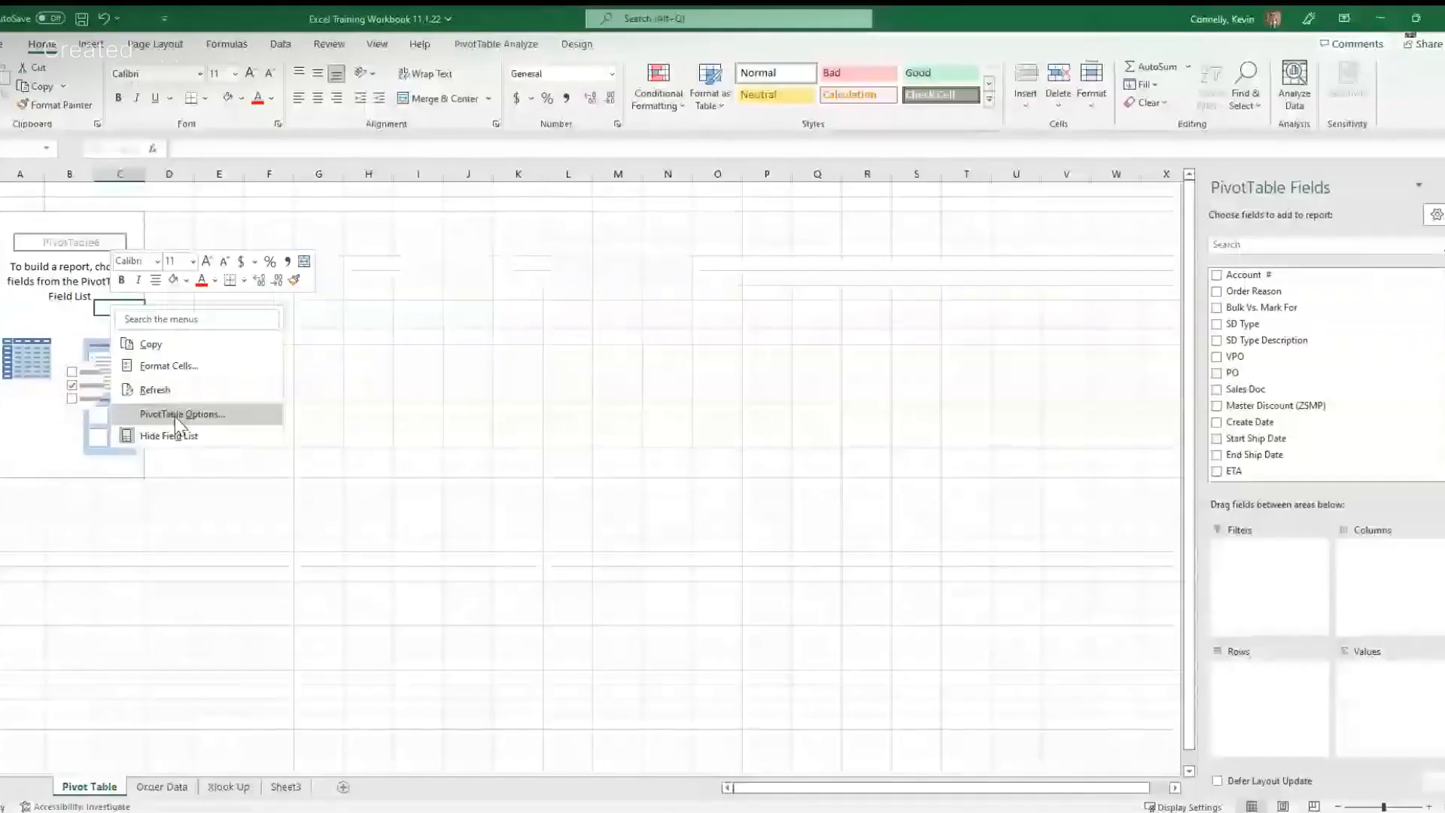
click(197, 413)
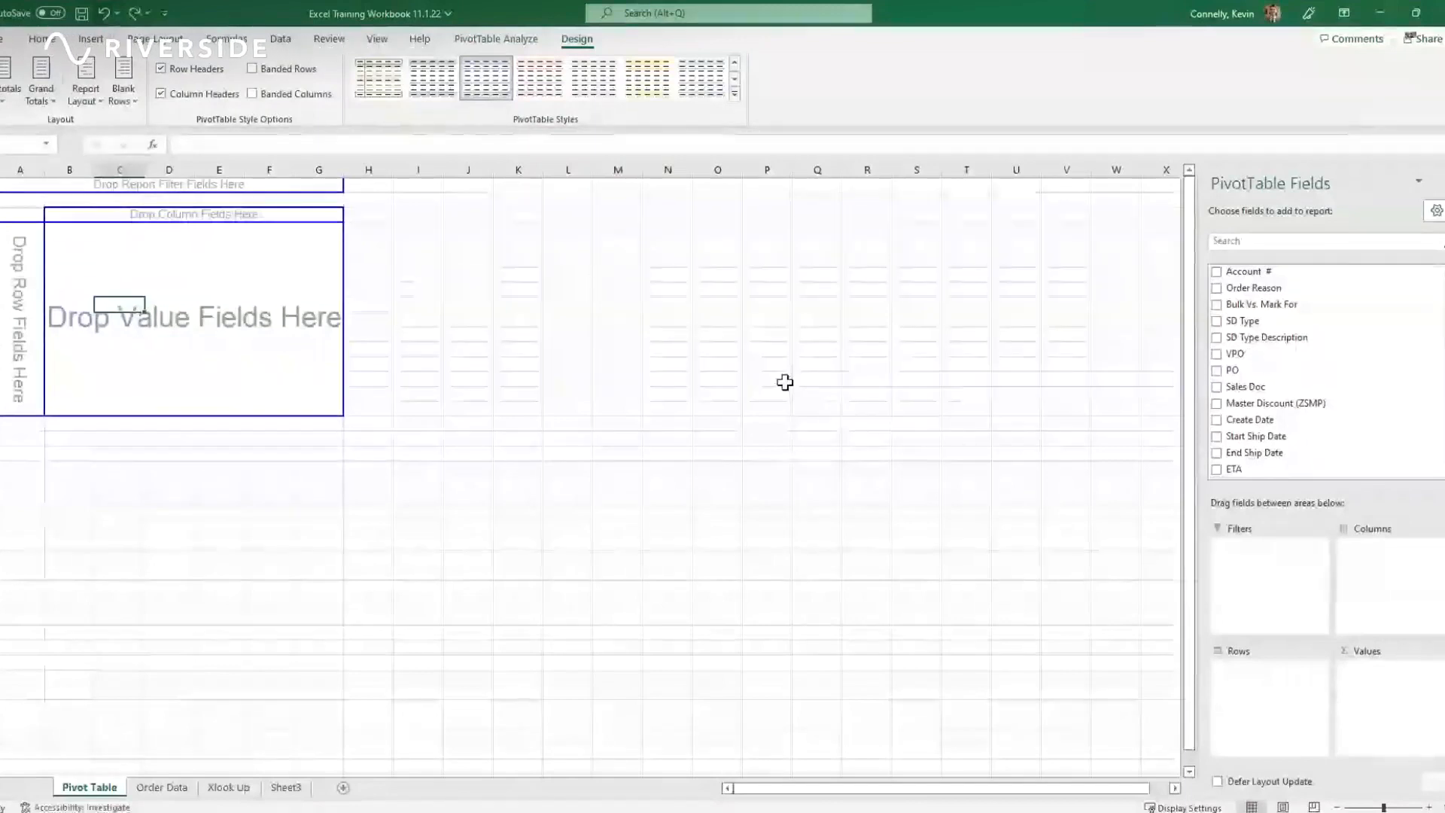
Step: Place Account #, Order Reason and PO as row fields, and replace PO with SD Type
click(1217, 273)
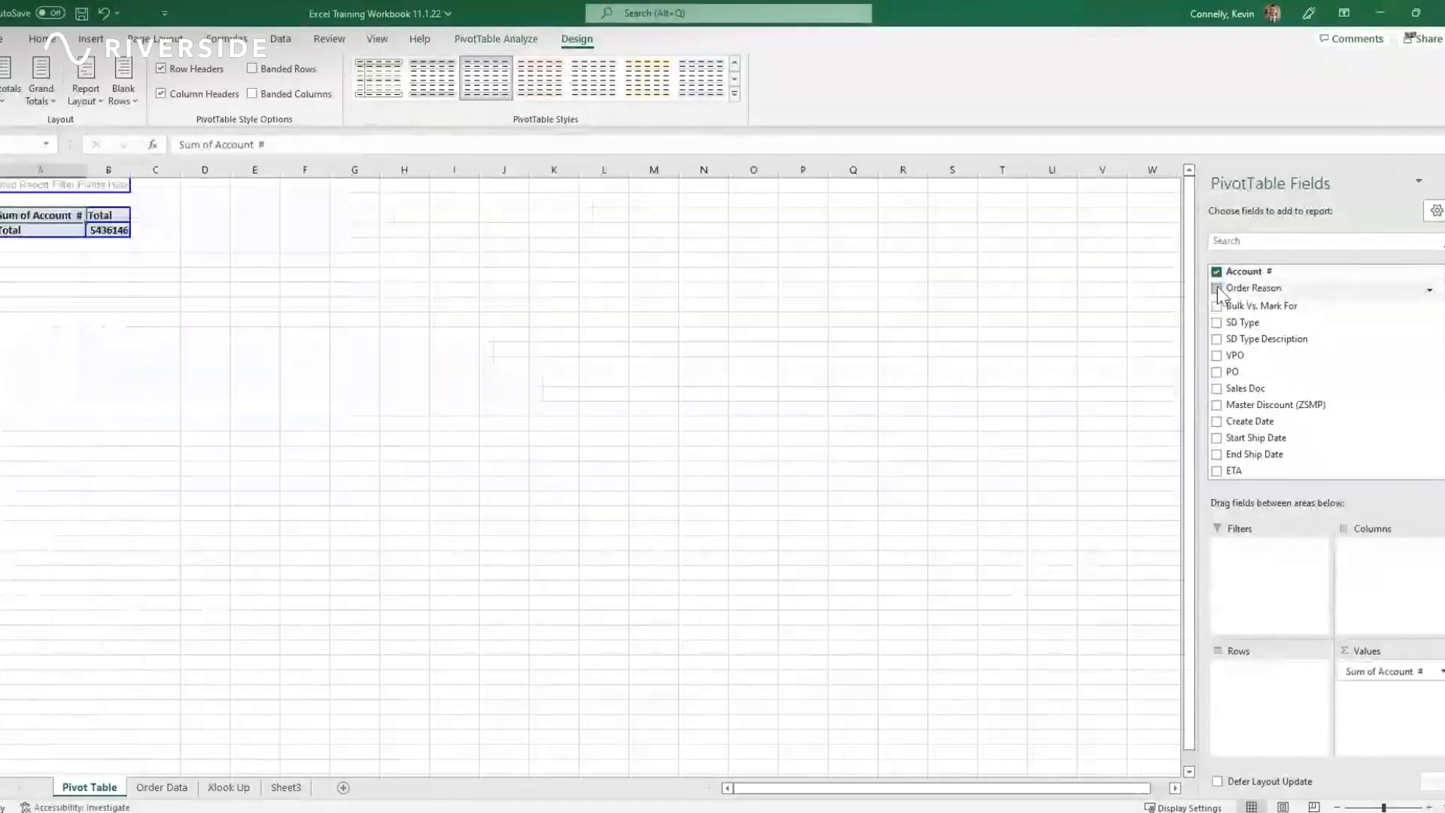
drag(1381, 670, 1298, 681)
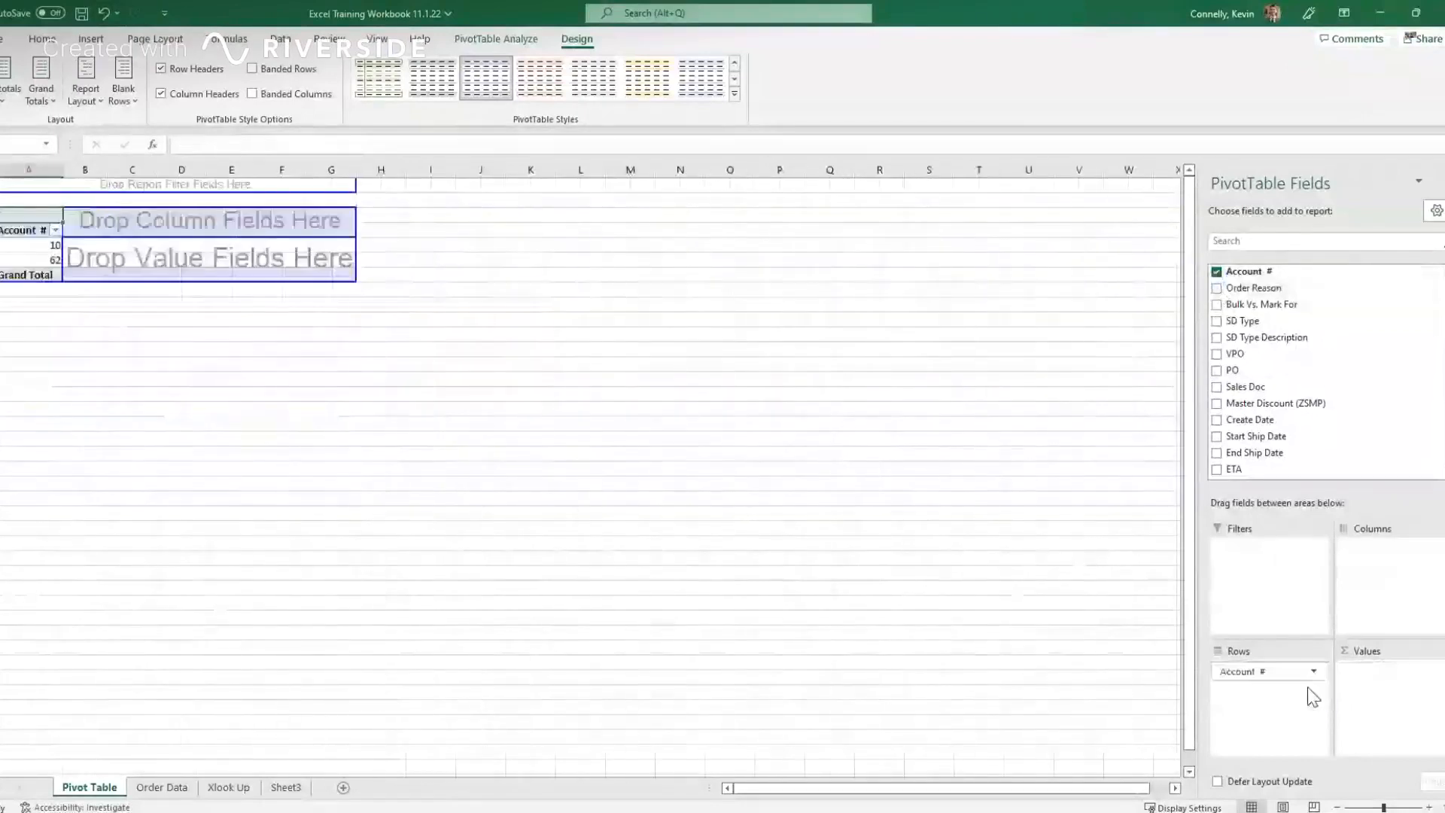
click(1217, 288)
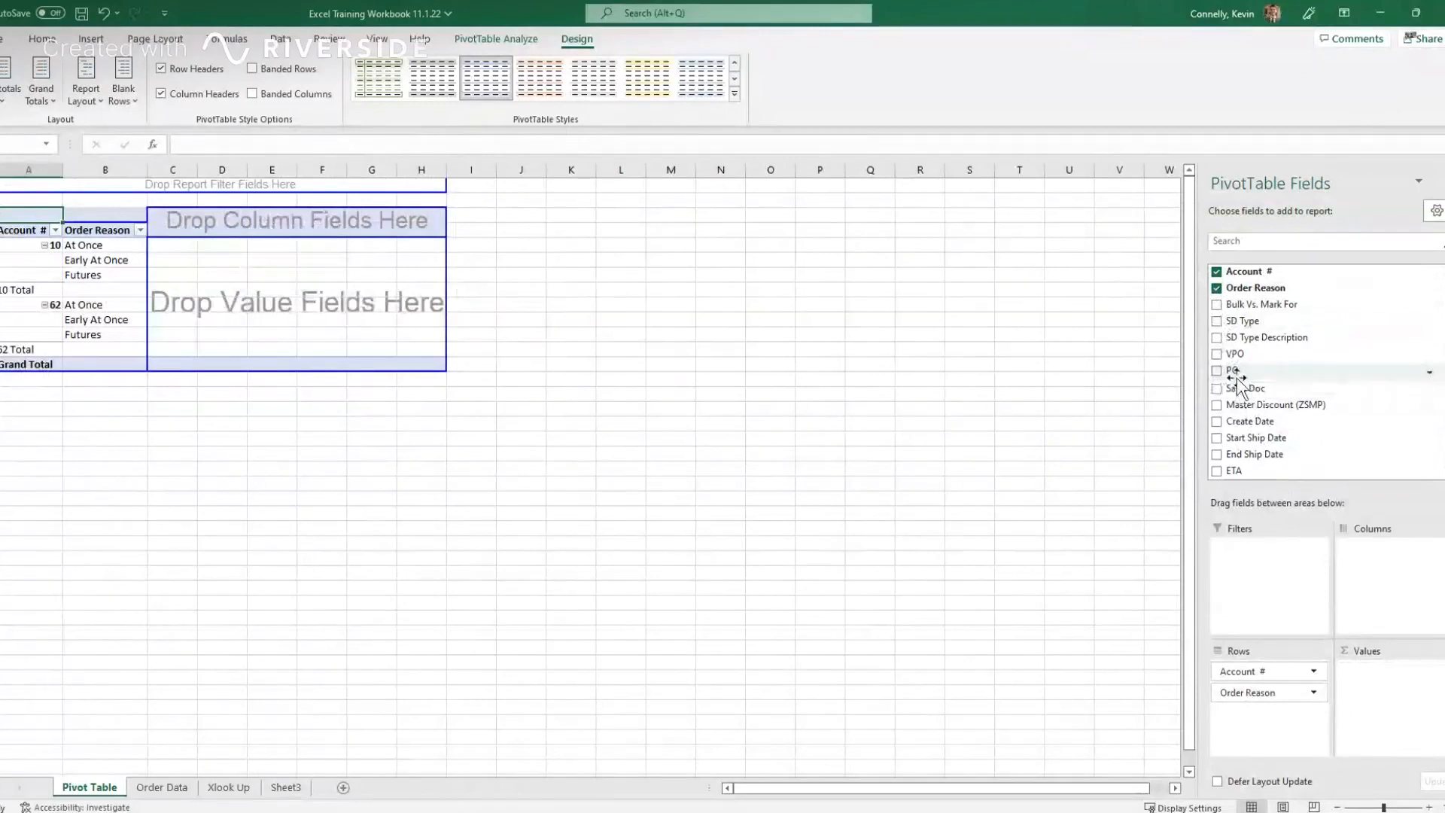
drag(1237, 373, 1246, 713)
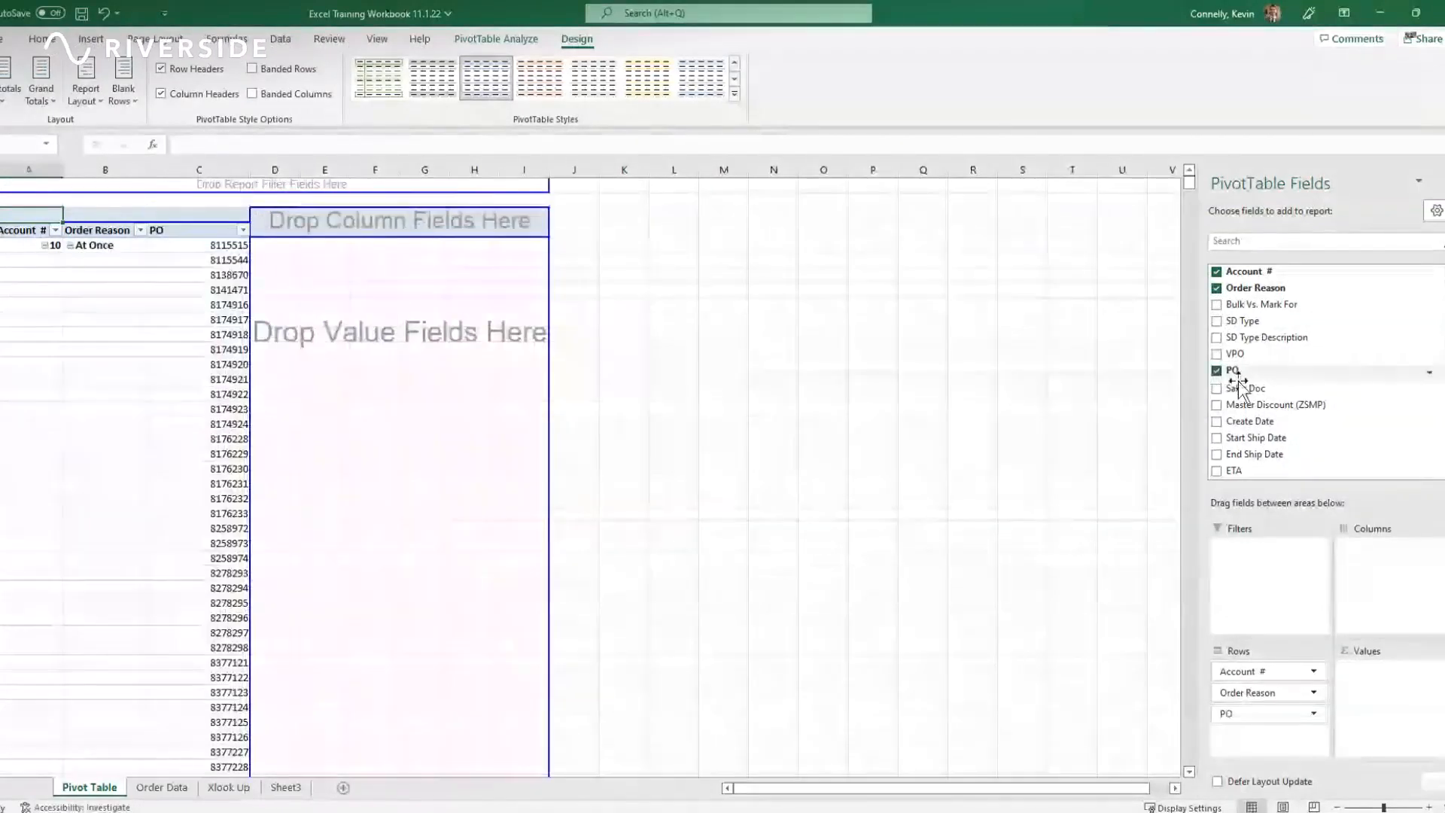
drag(1238, 384, 130, 262)
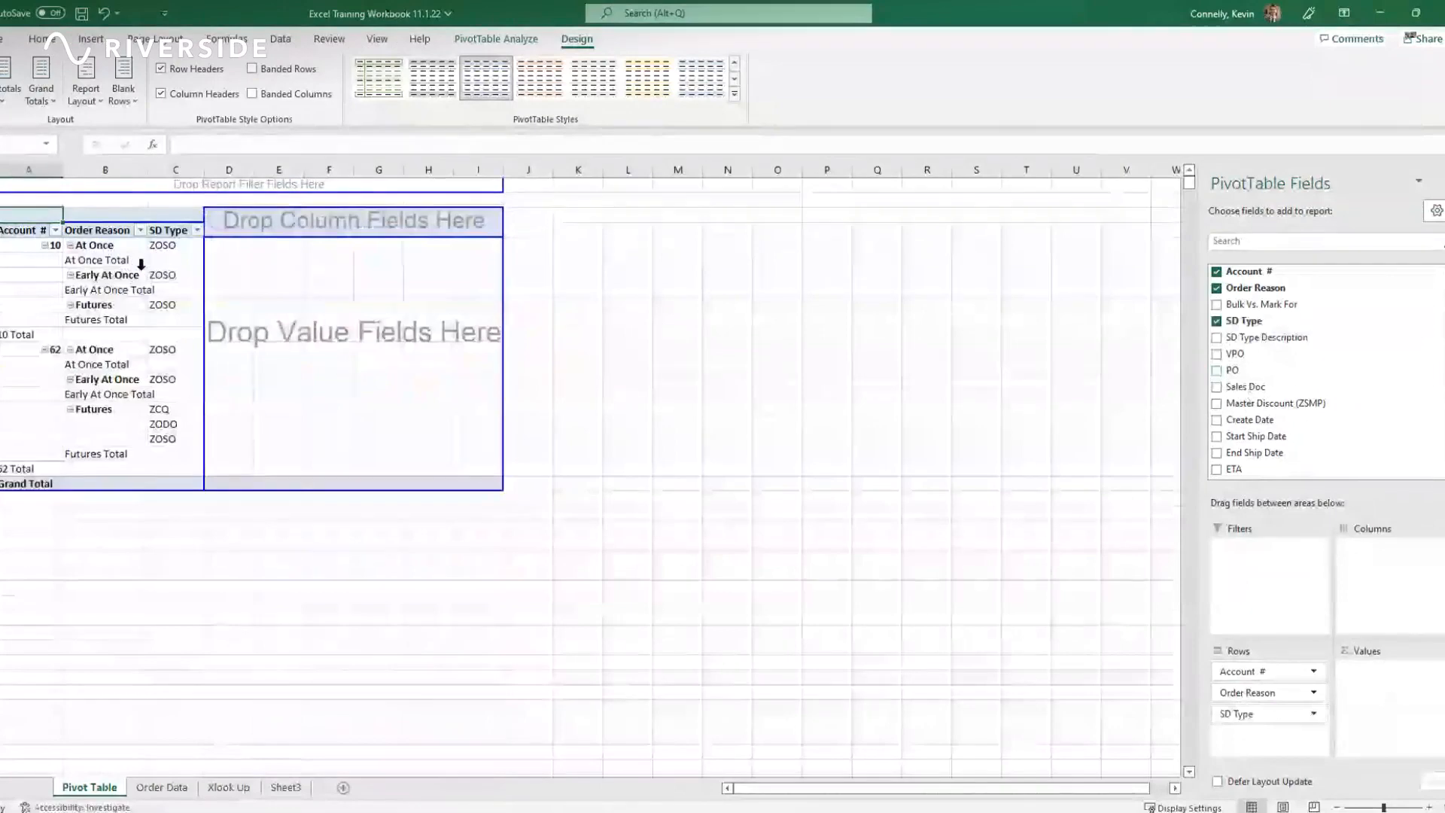
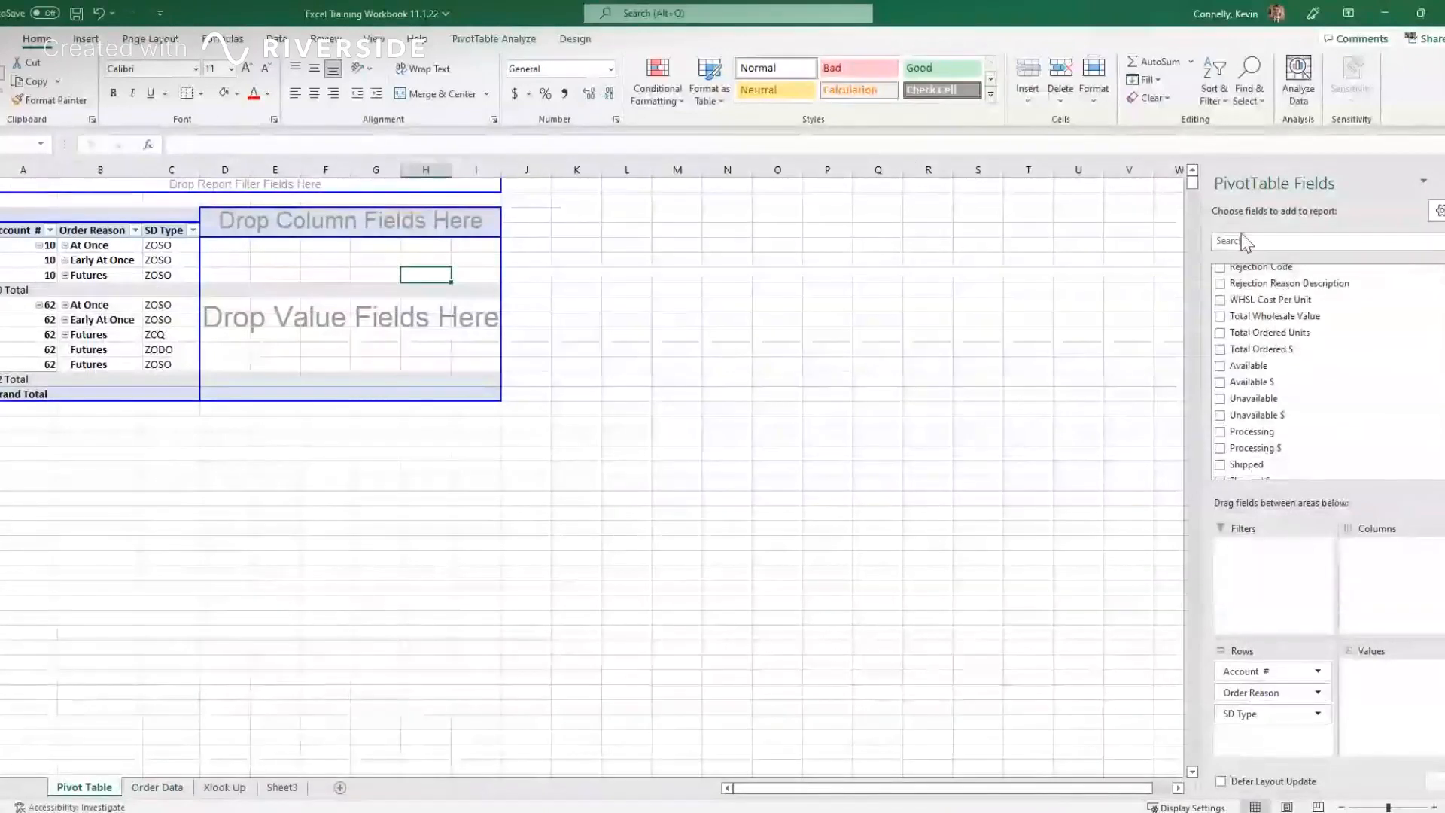
Step: Add Total Ordered Units and Total Ordered $ as value fields of the PivotTable
scroll(1286, 357, up, 10)
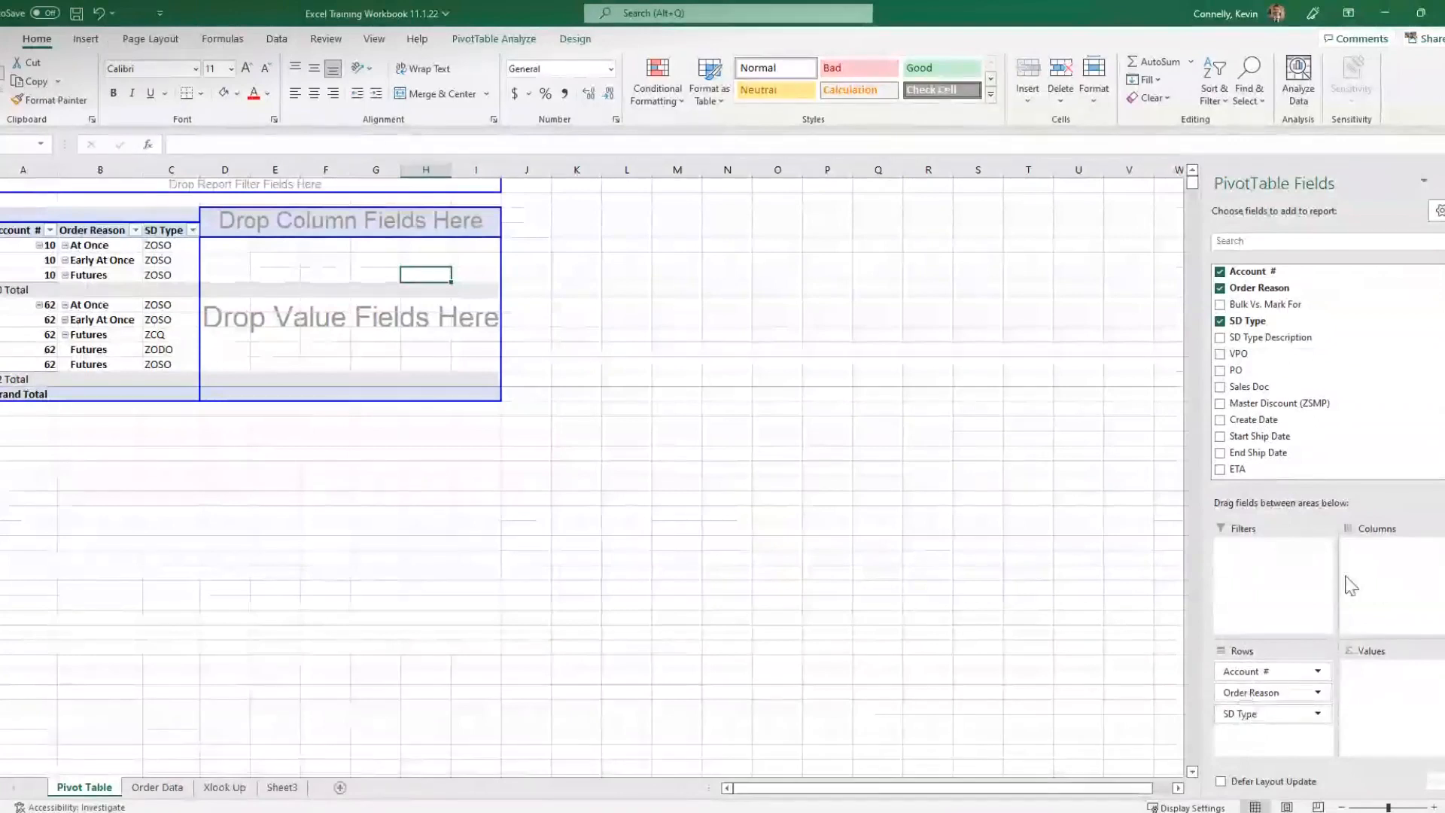
scroll(1322, 381, down, 10)
scroll(1260, 330, up, 2)
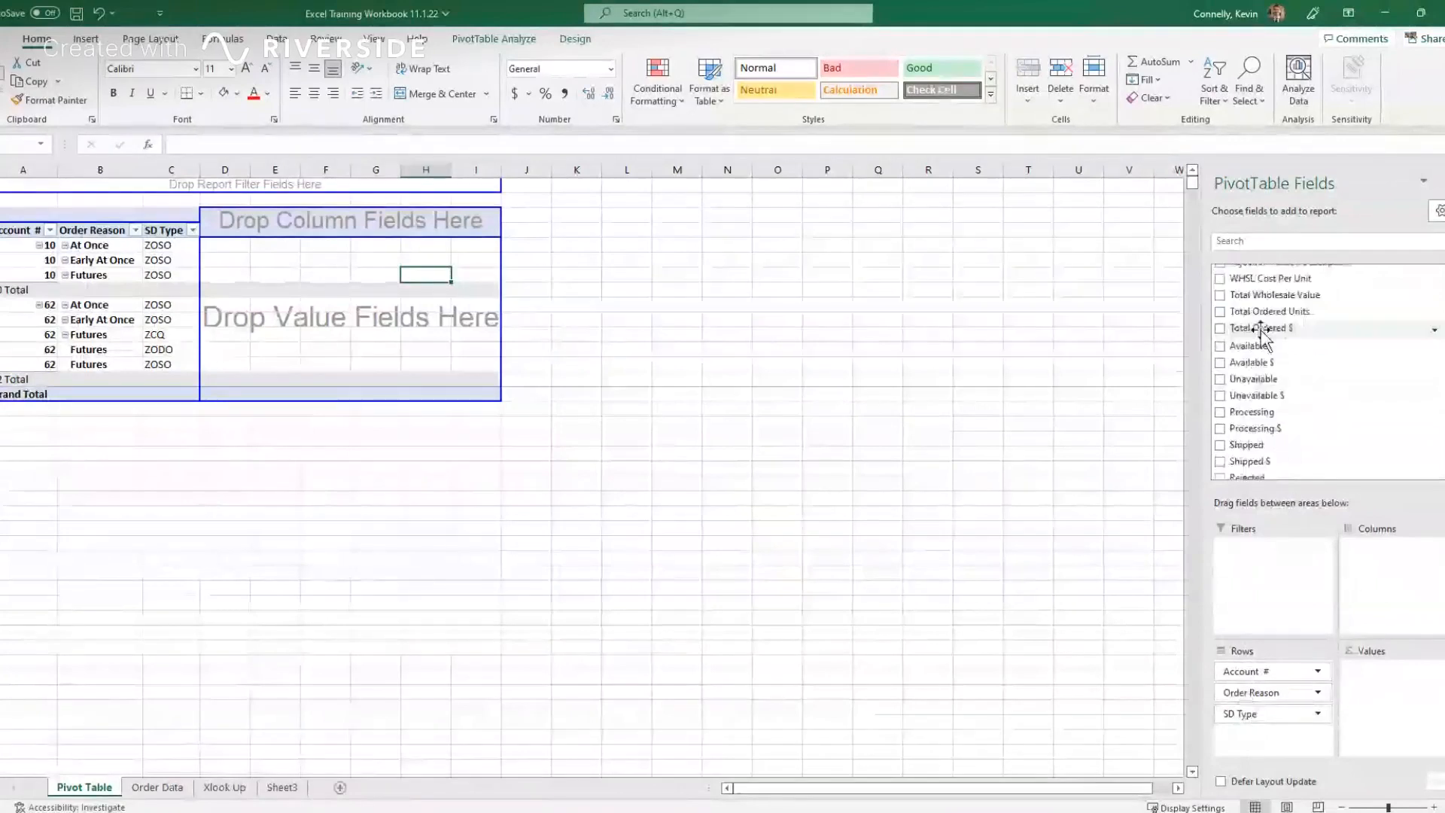
click(1220, 311)
click(1220, 327)
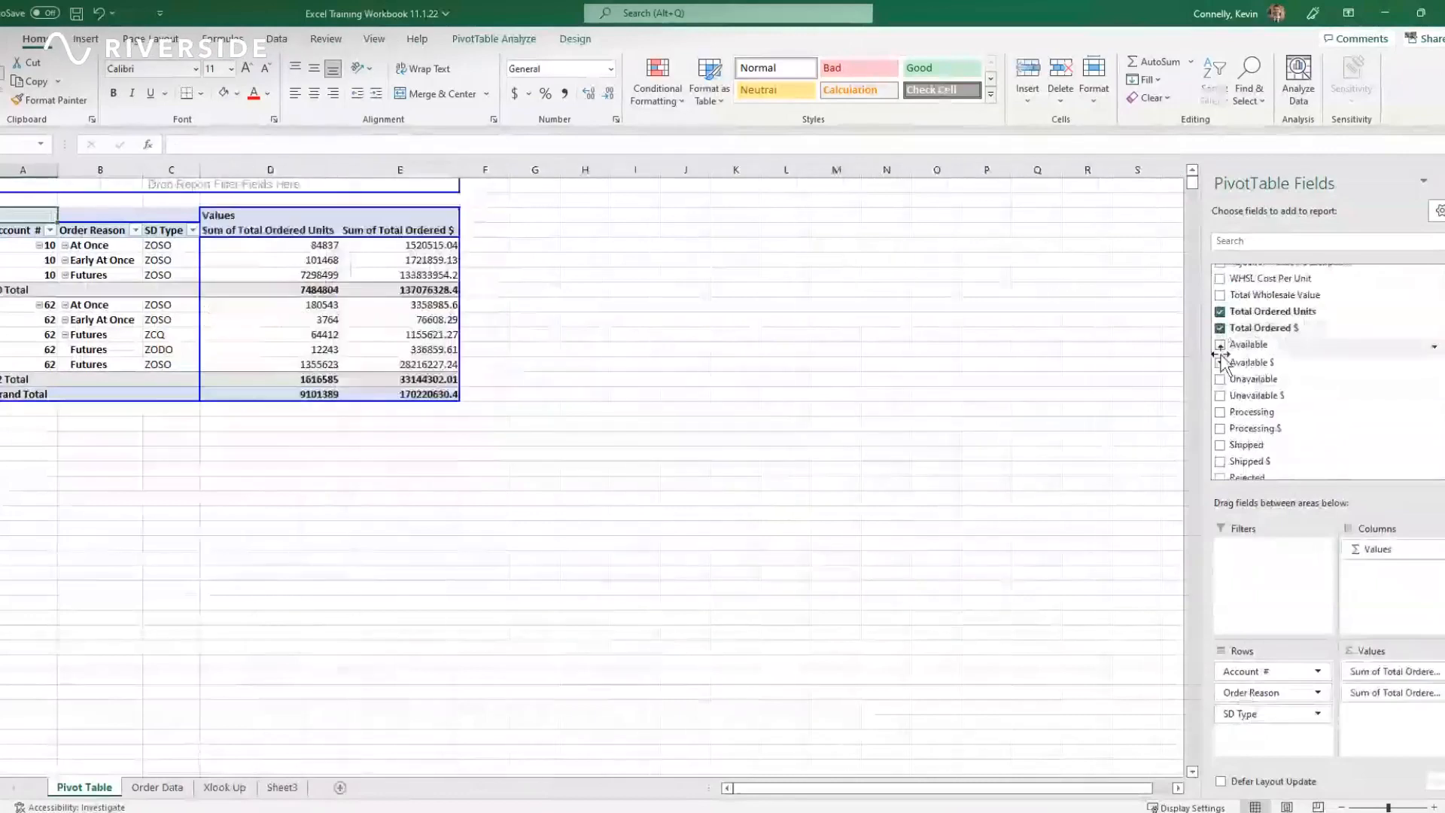
Step: Format the Total Ordered $ column as accounting and the Total Ordered Units column in comma style without decimals
click(399, 169)
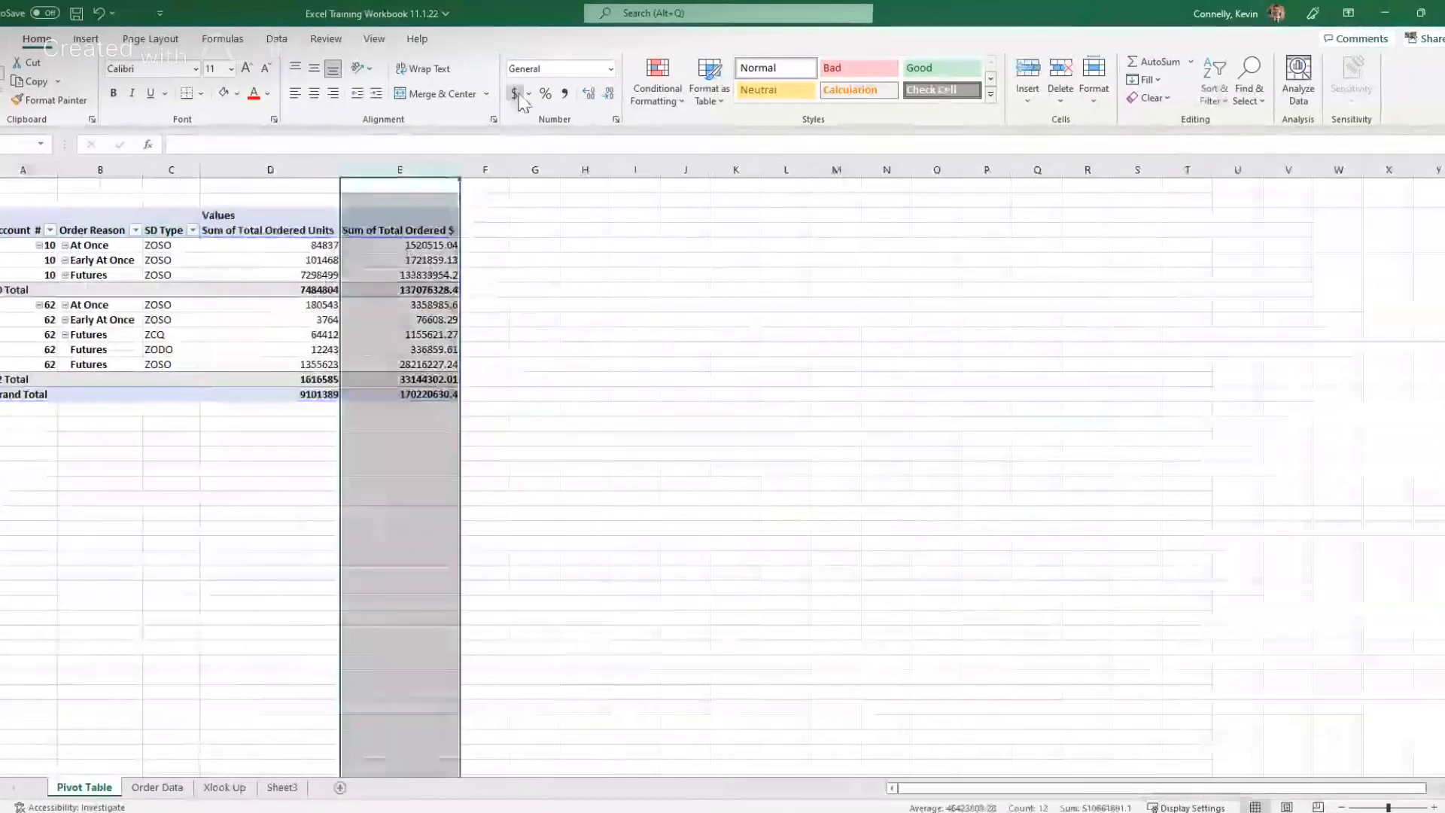
click(514, 94)
click(285, 170)
click(565, 94)
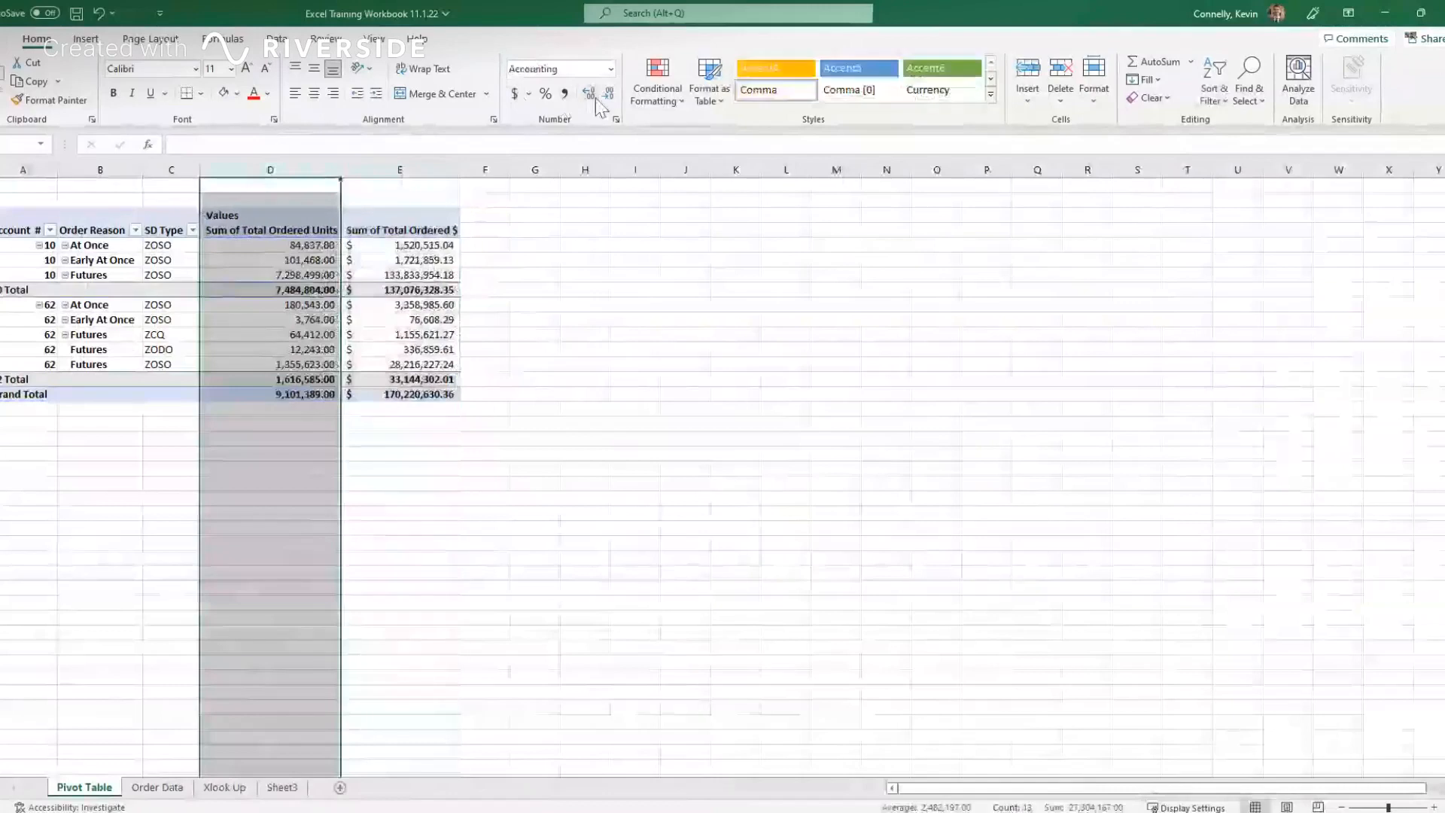
click(607, 94)
click(608, 95)
click(450, 335)
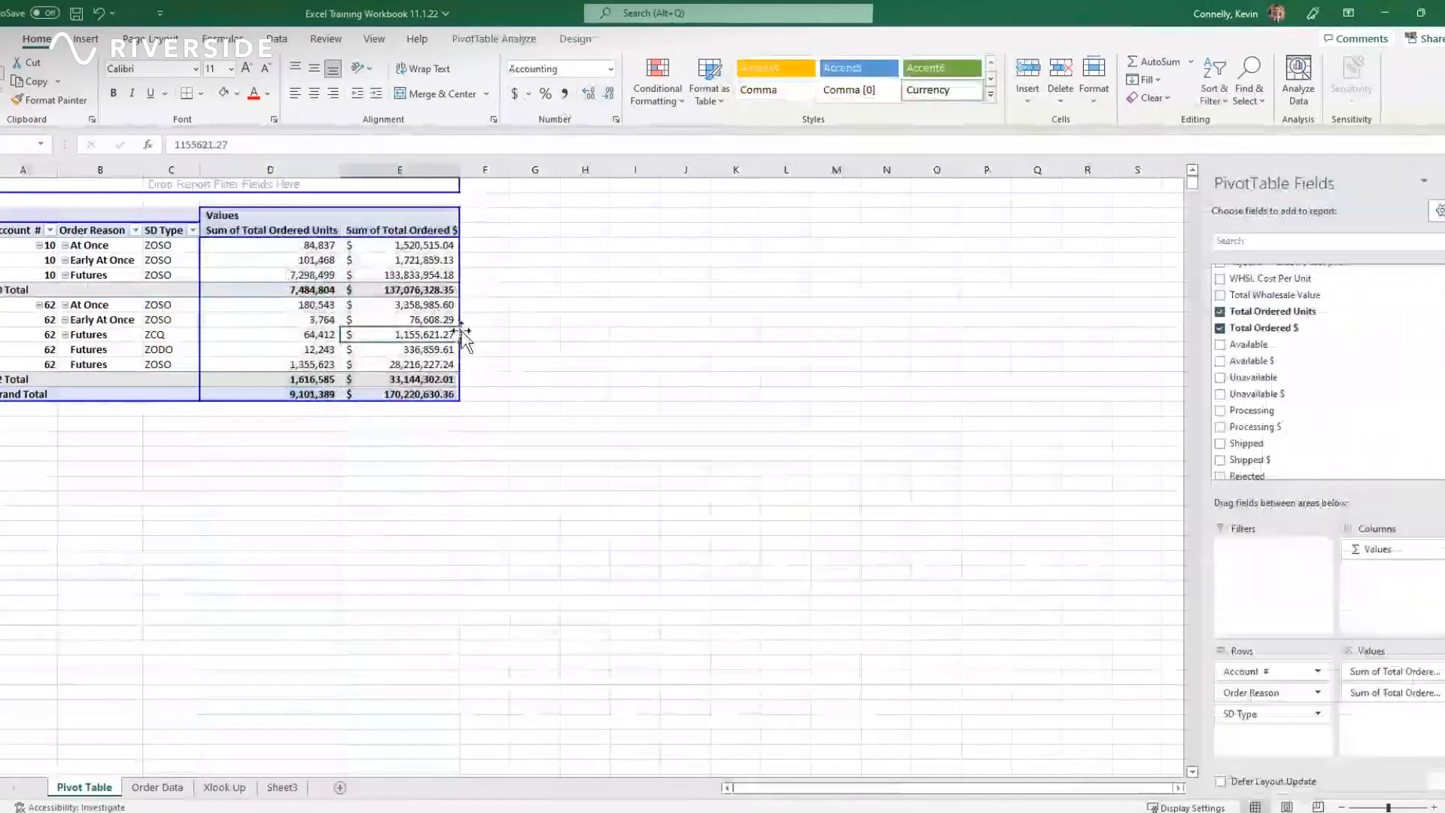
Step: Add Available, Available $, Unavailable, Unavailable $, Processing and Processing $ as value fields
click(1219, 344)
click(1219, 361)
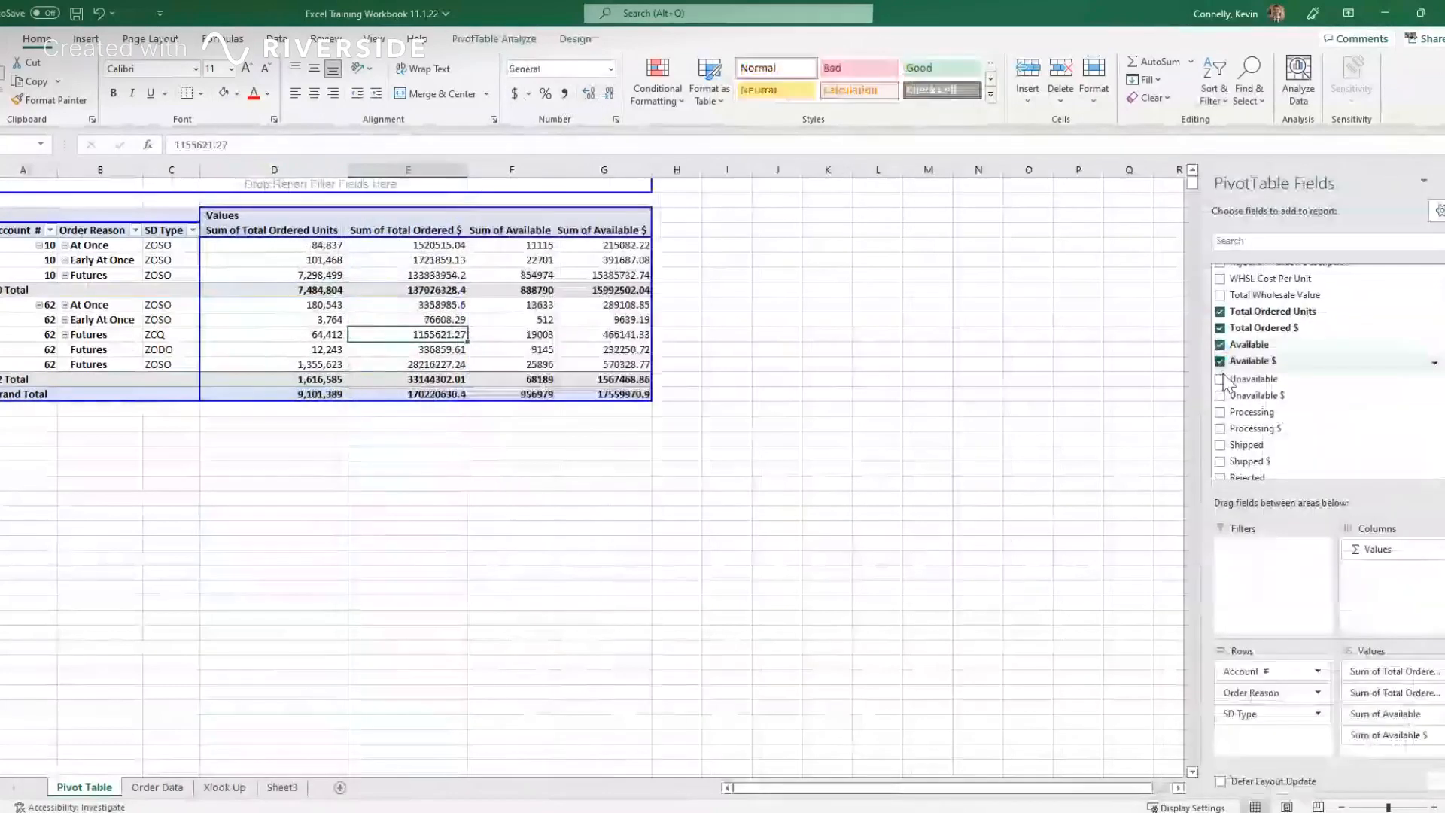
click(1220, 378)
click(1220, 395)
click(1220, 412)
click(1220, 428)
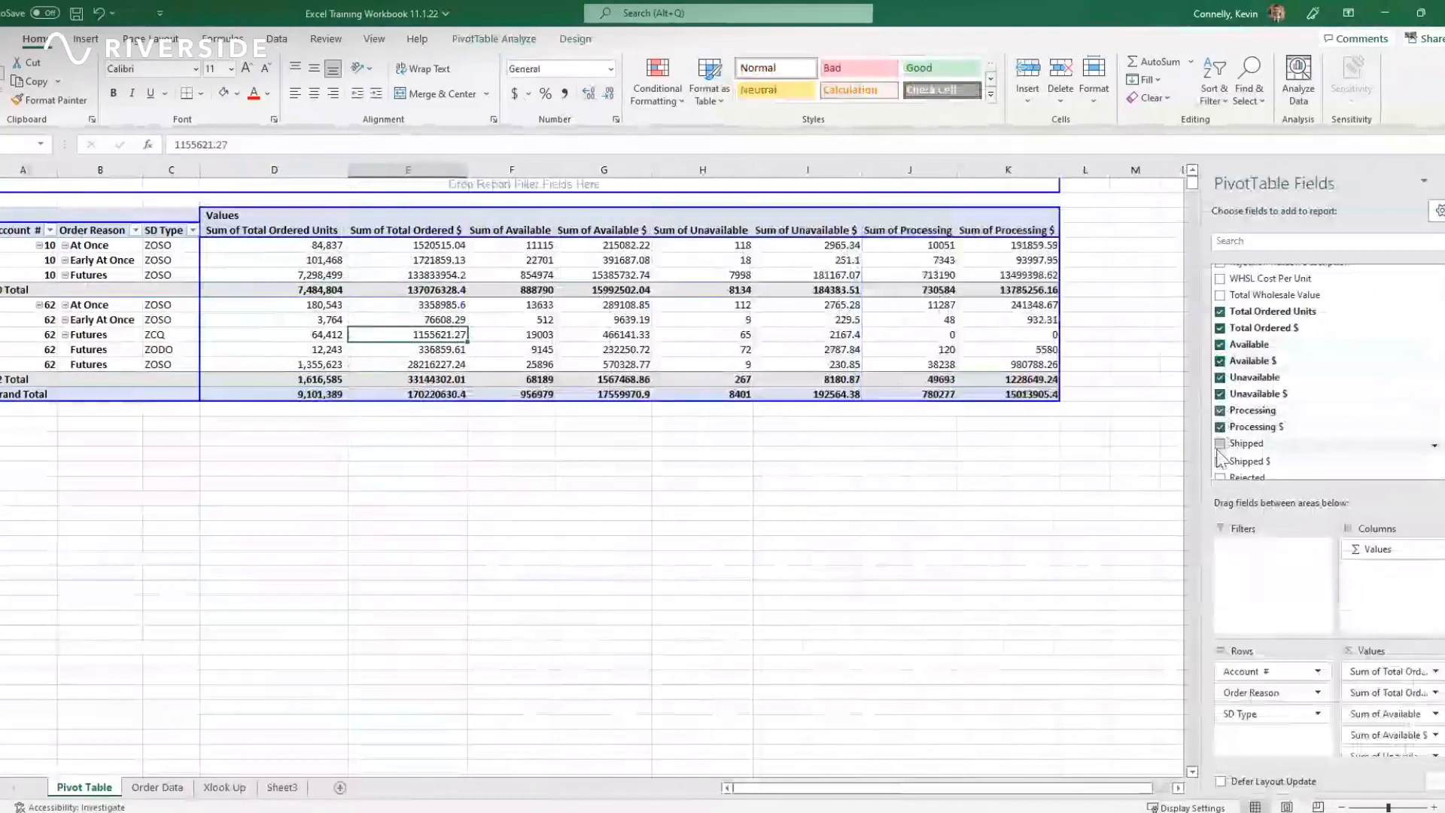
Step: Reapply accounting format to Total Ordered $ and comma style without decimals to Total Ordered Units
click(386, 168)
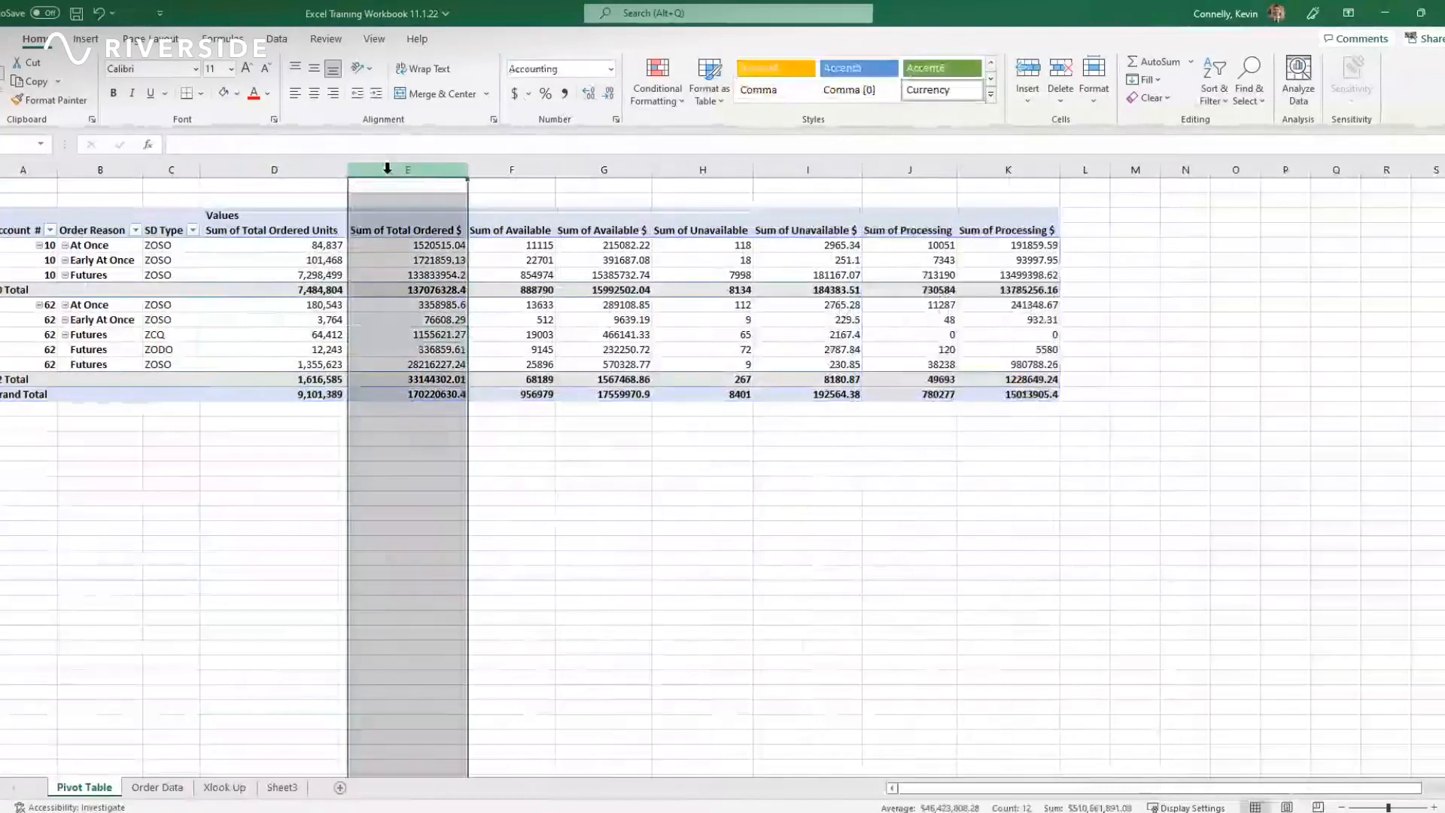
click(514, 93)
click(293, 164)
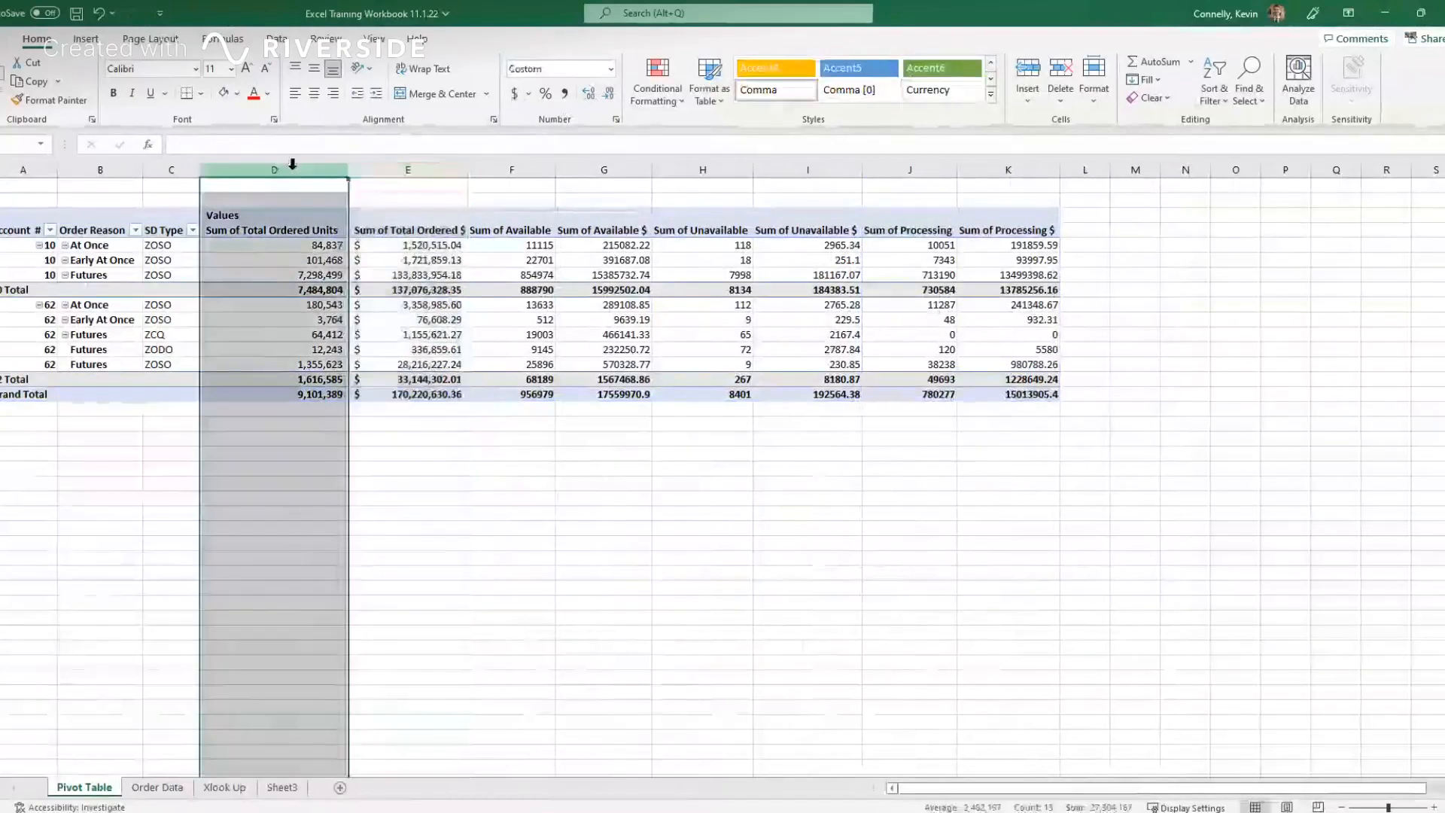
click(565, 94)
click(607, 94)
click(607, 94)
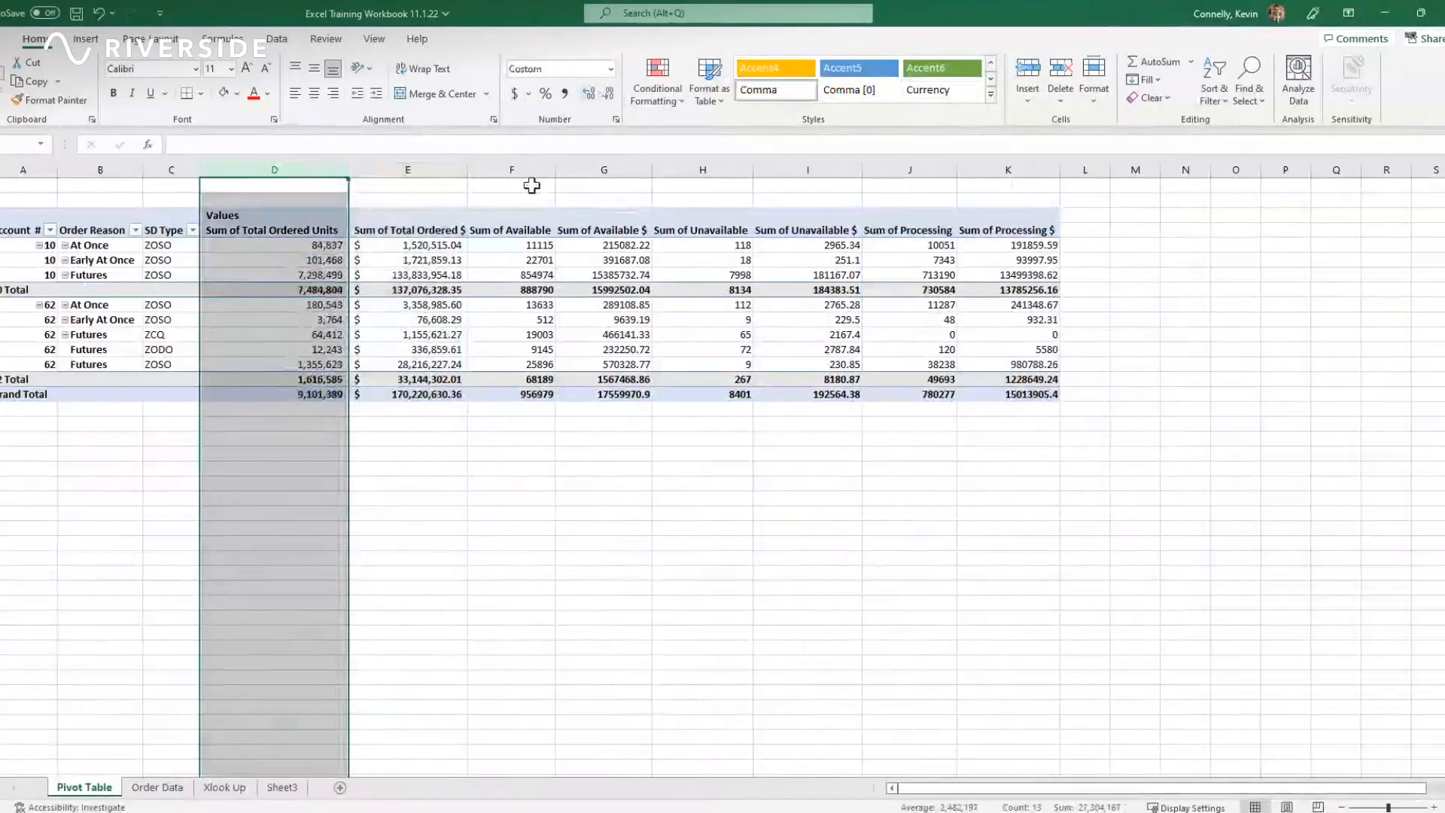
Step: Apply the accounting format to the Available $, Unavailable $ and Processing $ columns together
click(512, 169)
click(603, 168)
ctrl+click(808, 169)
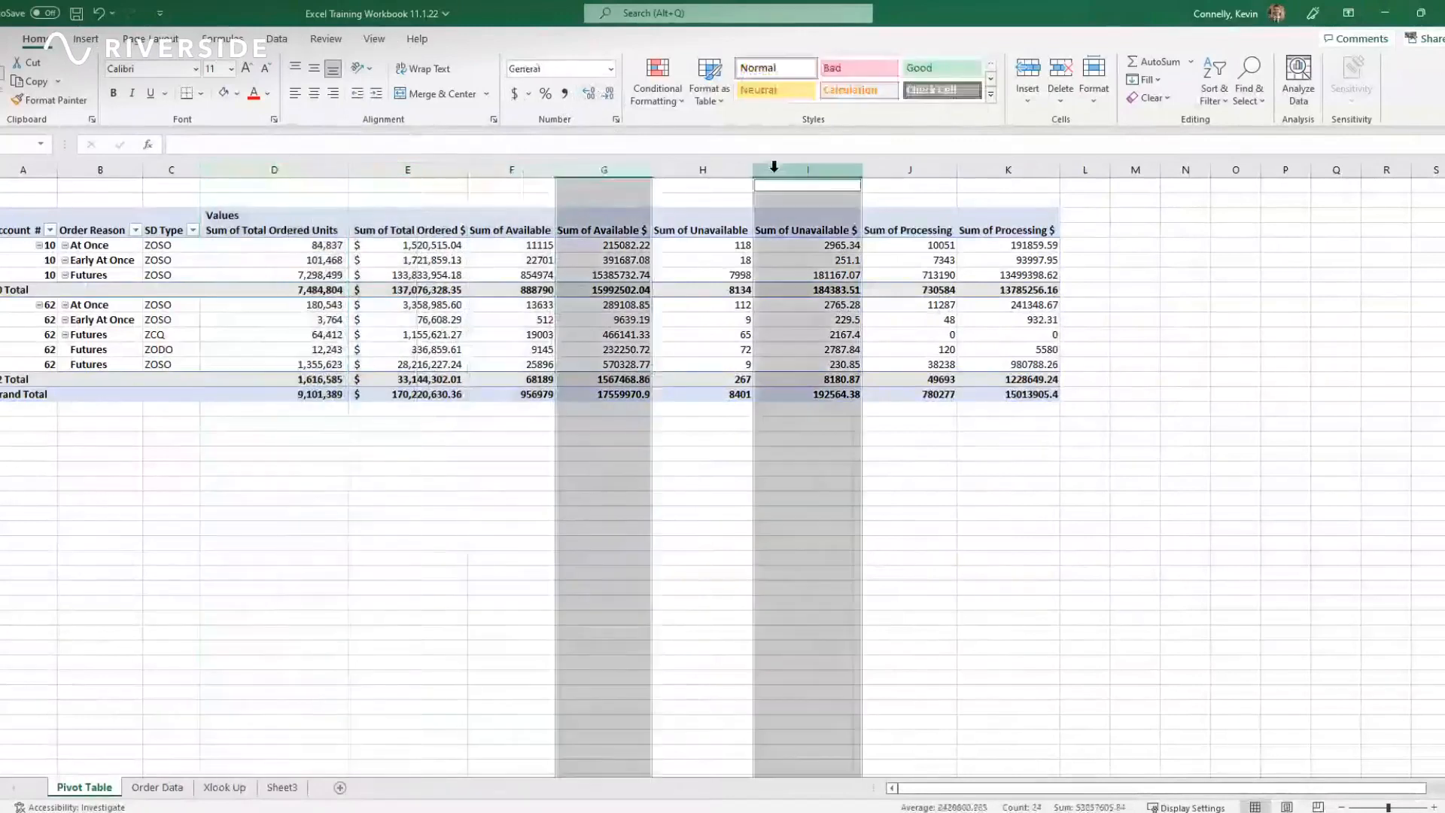
ctrl+click(982, 169)
click(514, 94)
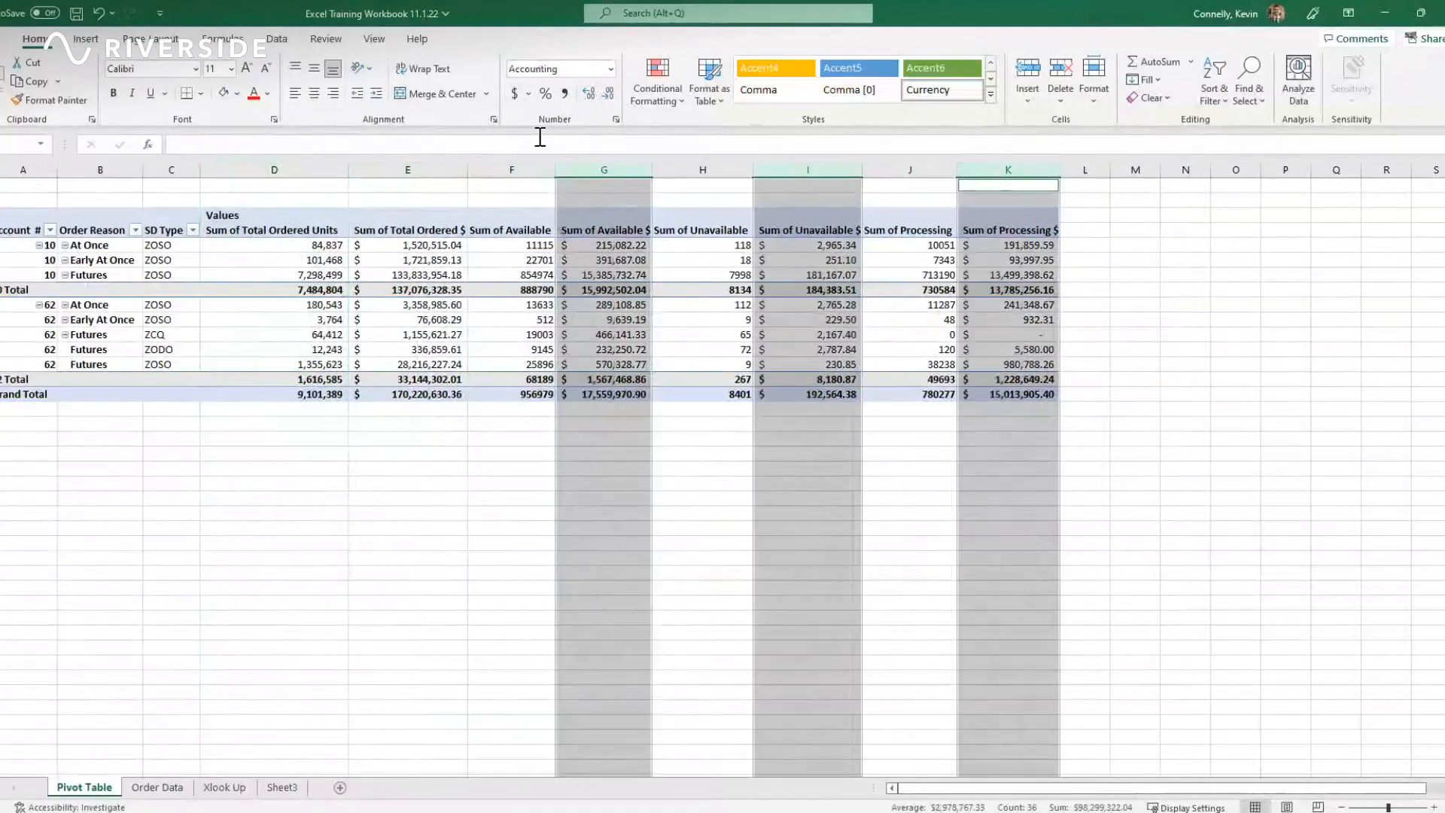
click(733, 351)
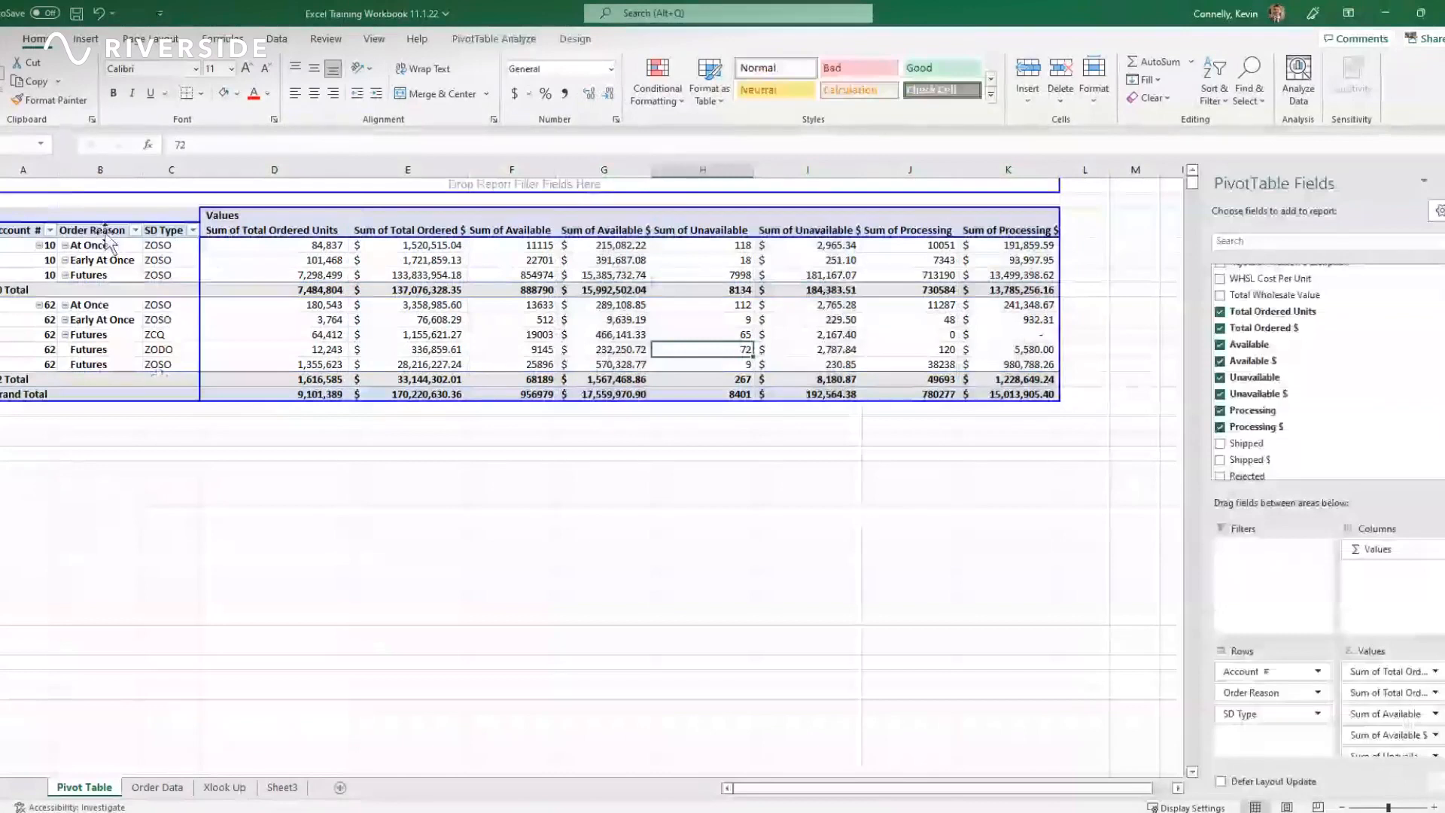
Step: Remove SD Type from the PivotTable's row fields
drag(203, 500, 30, 542)
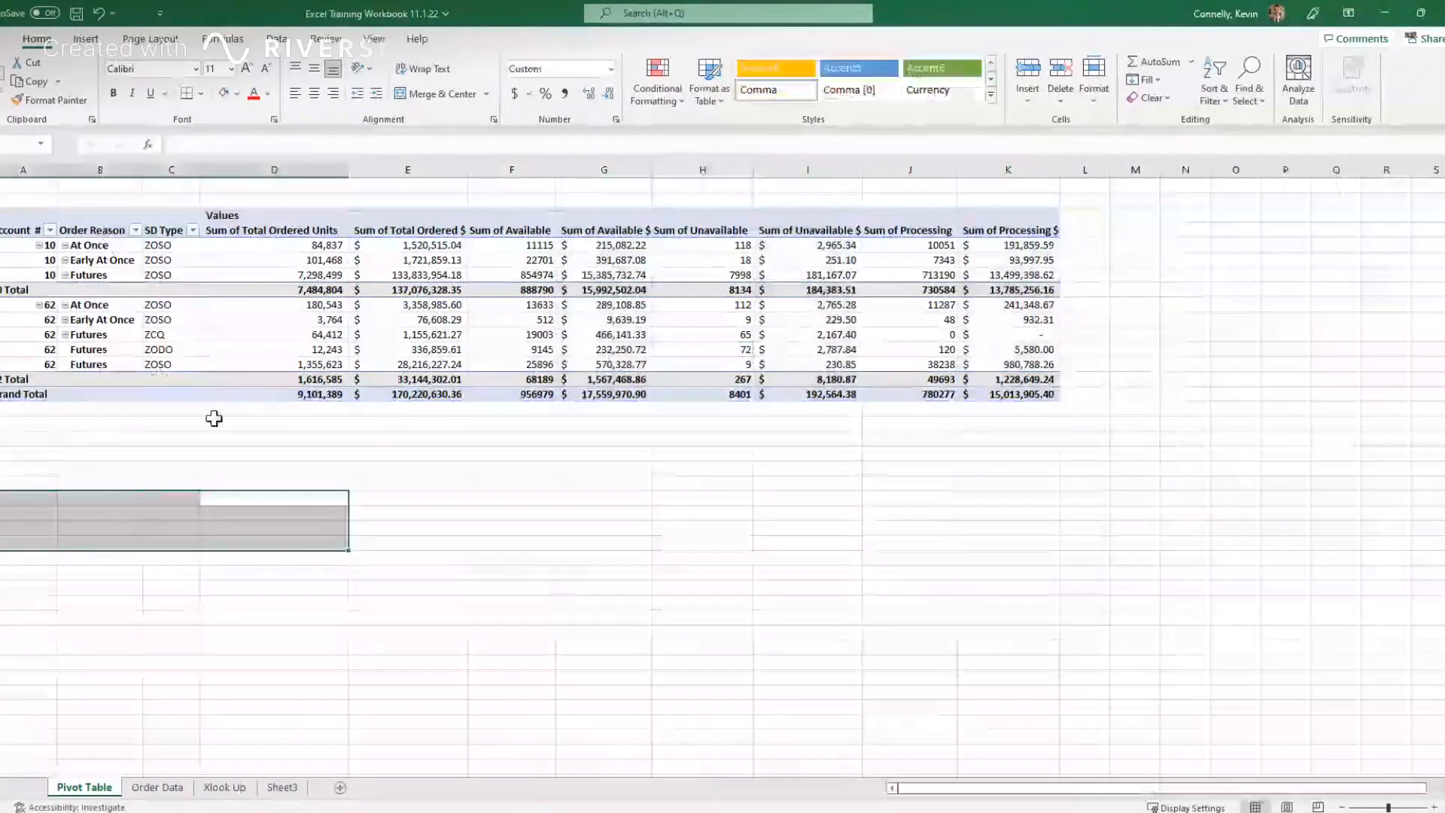
click(215, 420)
click(160, 217)
drag(160, 216, 158, 442)
click(158, 443)
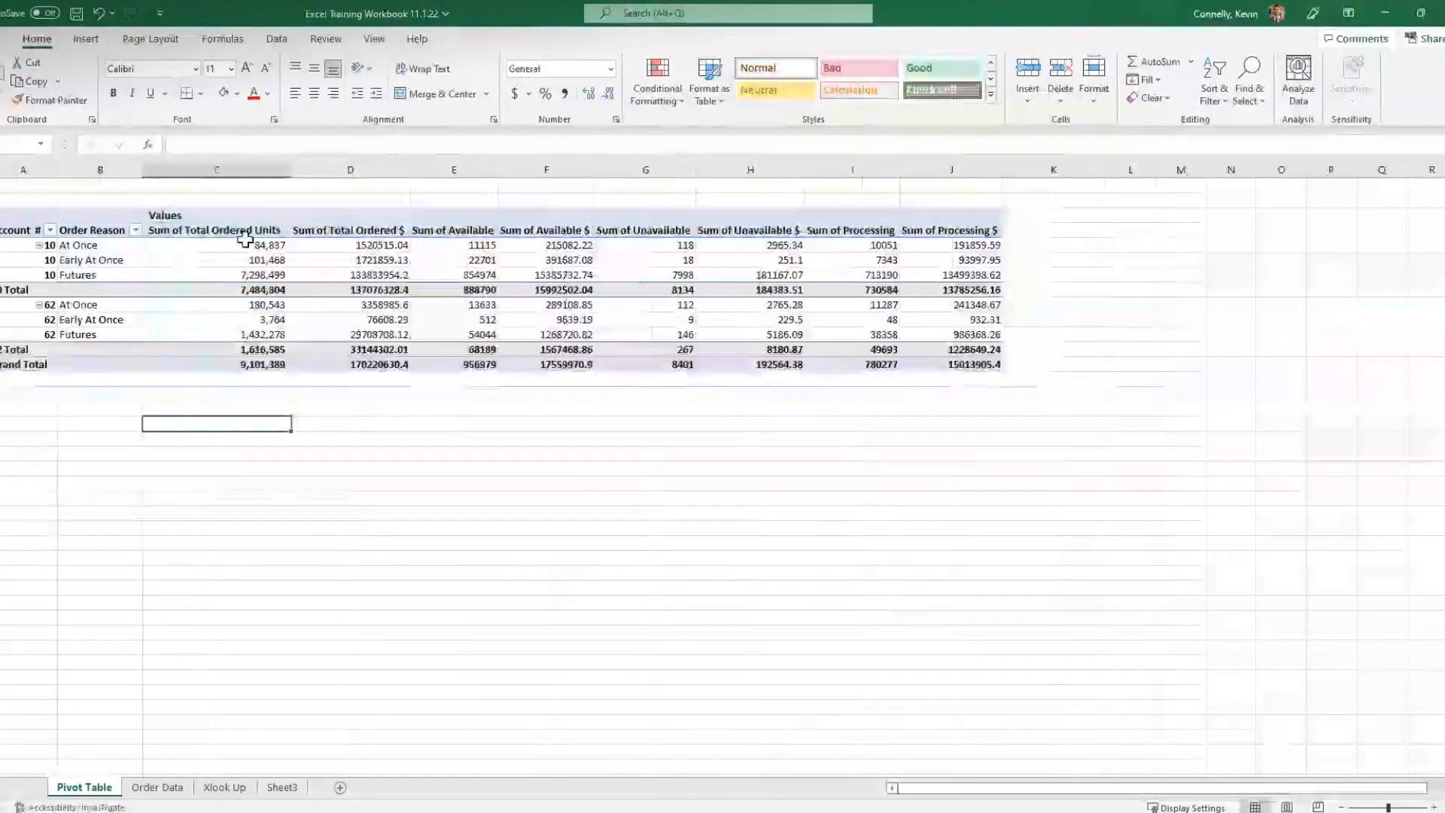
Step: Apply the accounting format to the Total Ordered $, Available $ and Unavailable $ columns one by one
click(350, 170)
click(515, 94)
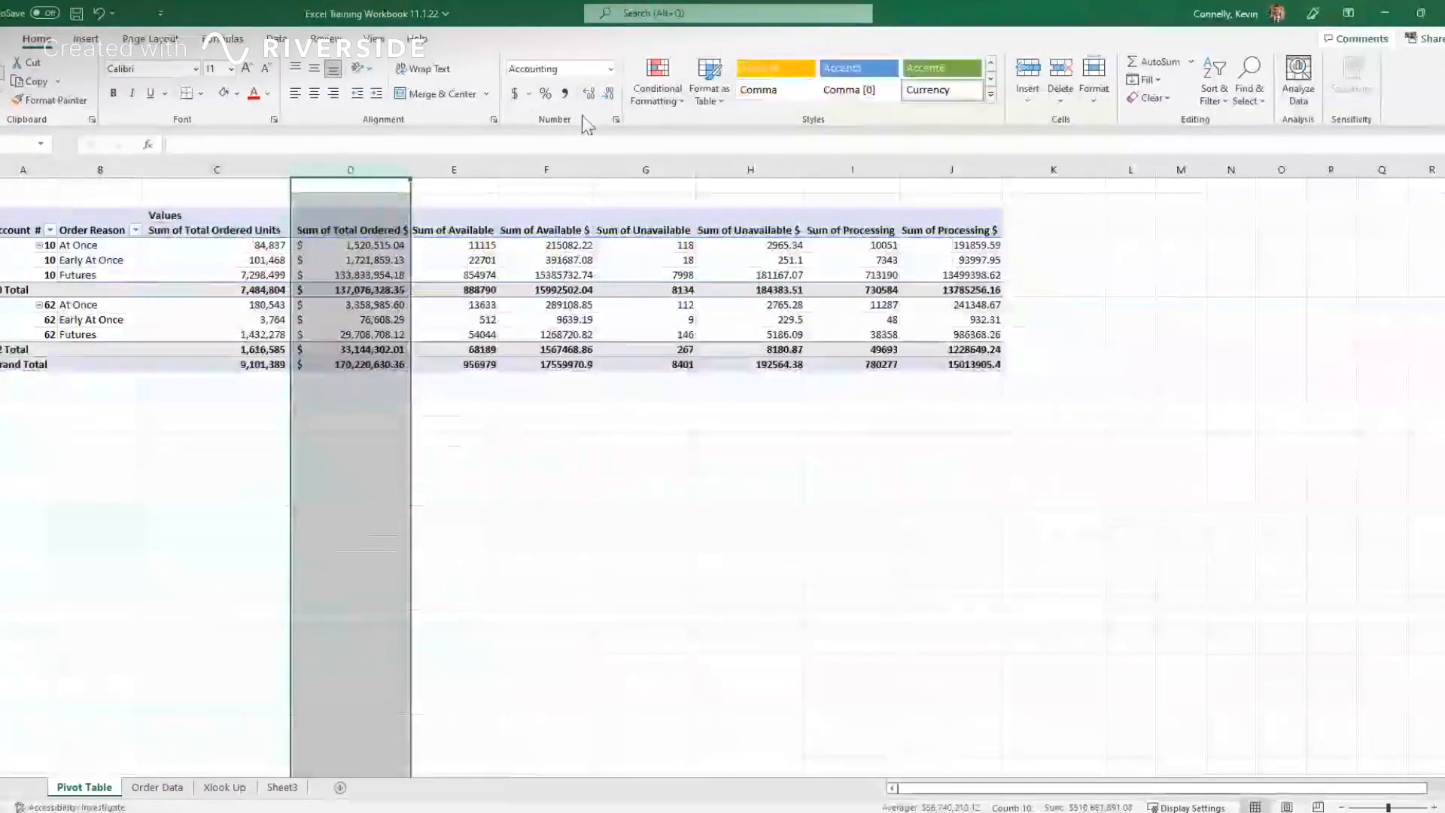
click(517, 170)
click(516, 94)
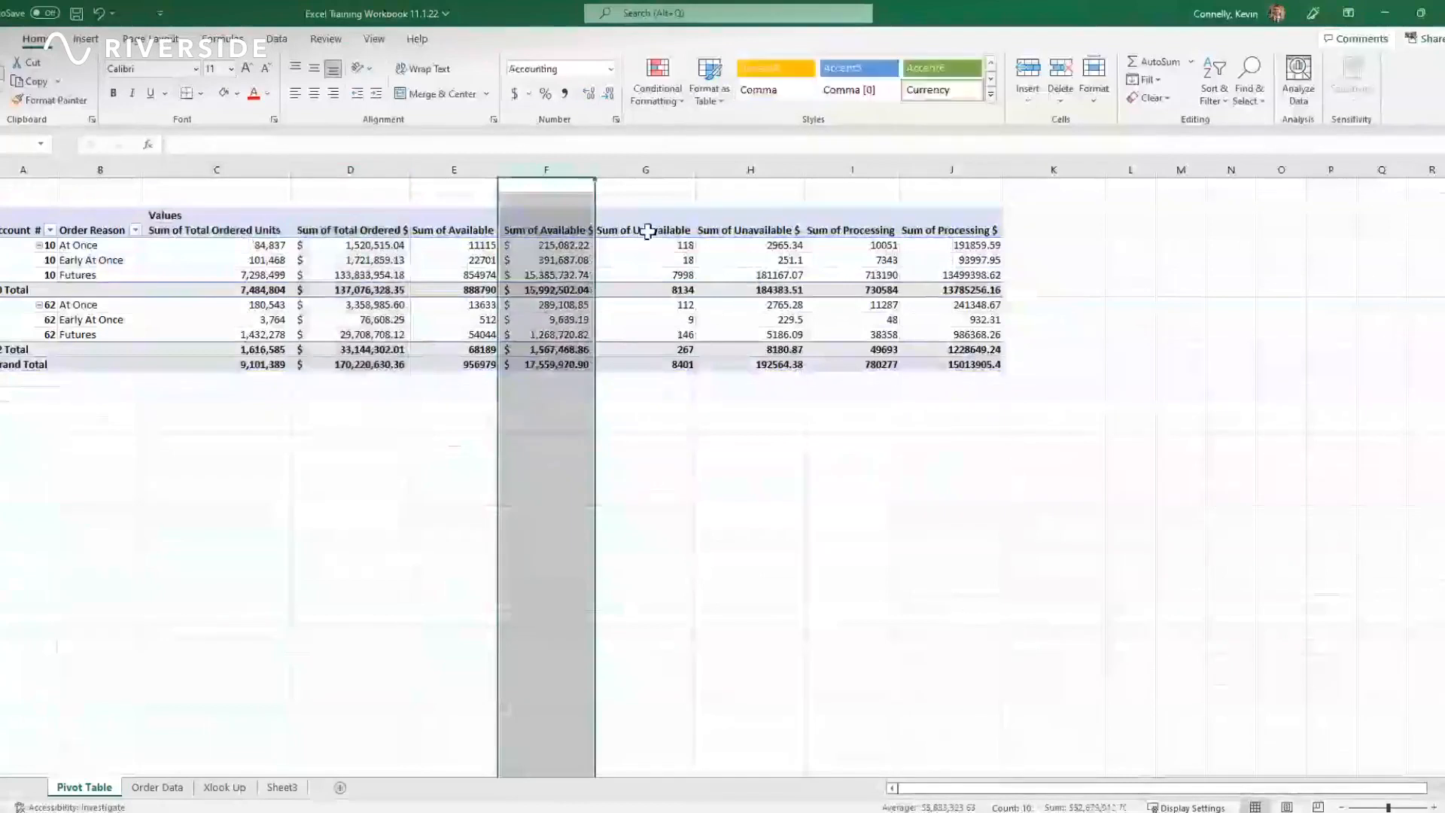
click(651, 237)
click(742, 172)
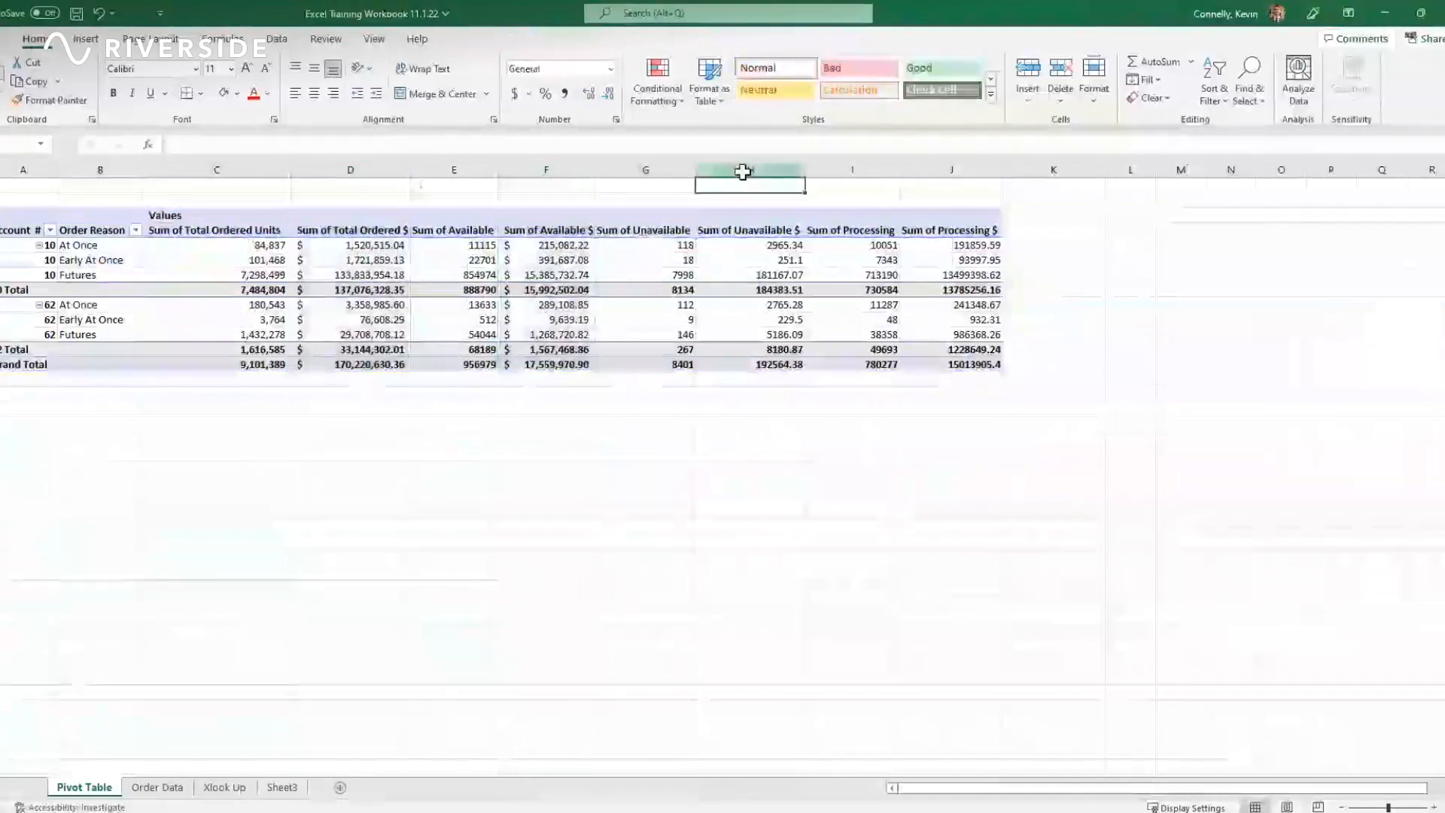
click(515, 93)
click(945, 230)
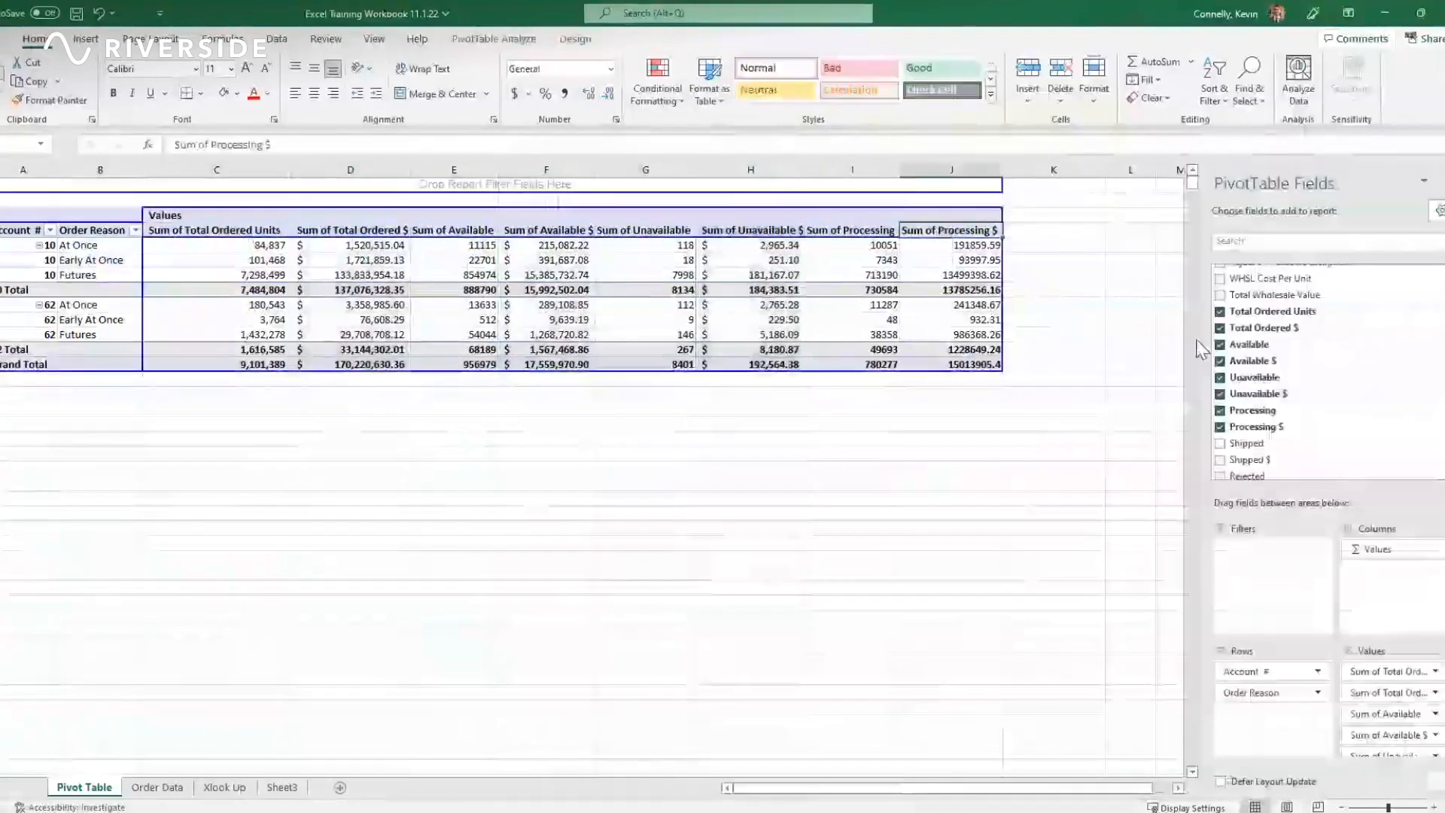
Step: Replace Order Reason with Division and Gender as row fields, and widen the Division column to fit its names
scroll(1280, 377, up, 4)
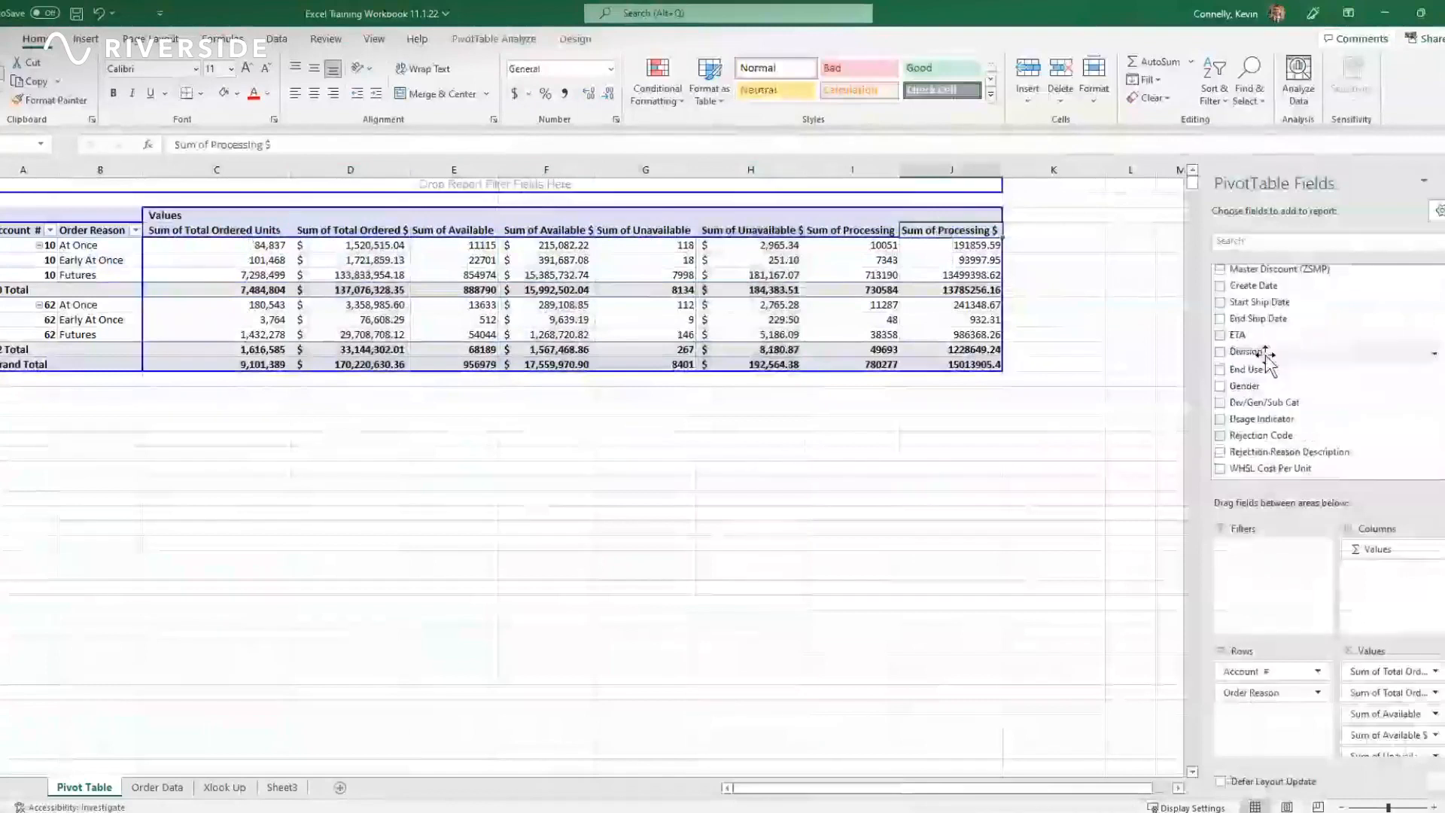
drag(1324, 351, 206, 577)
click(92, 232)
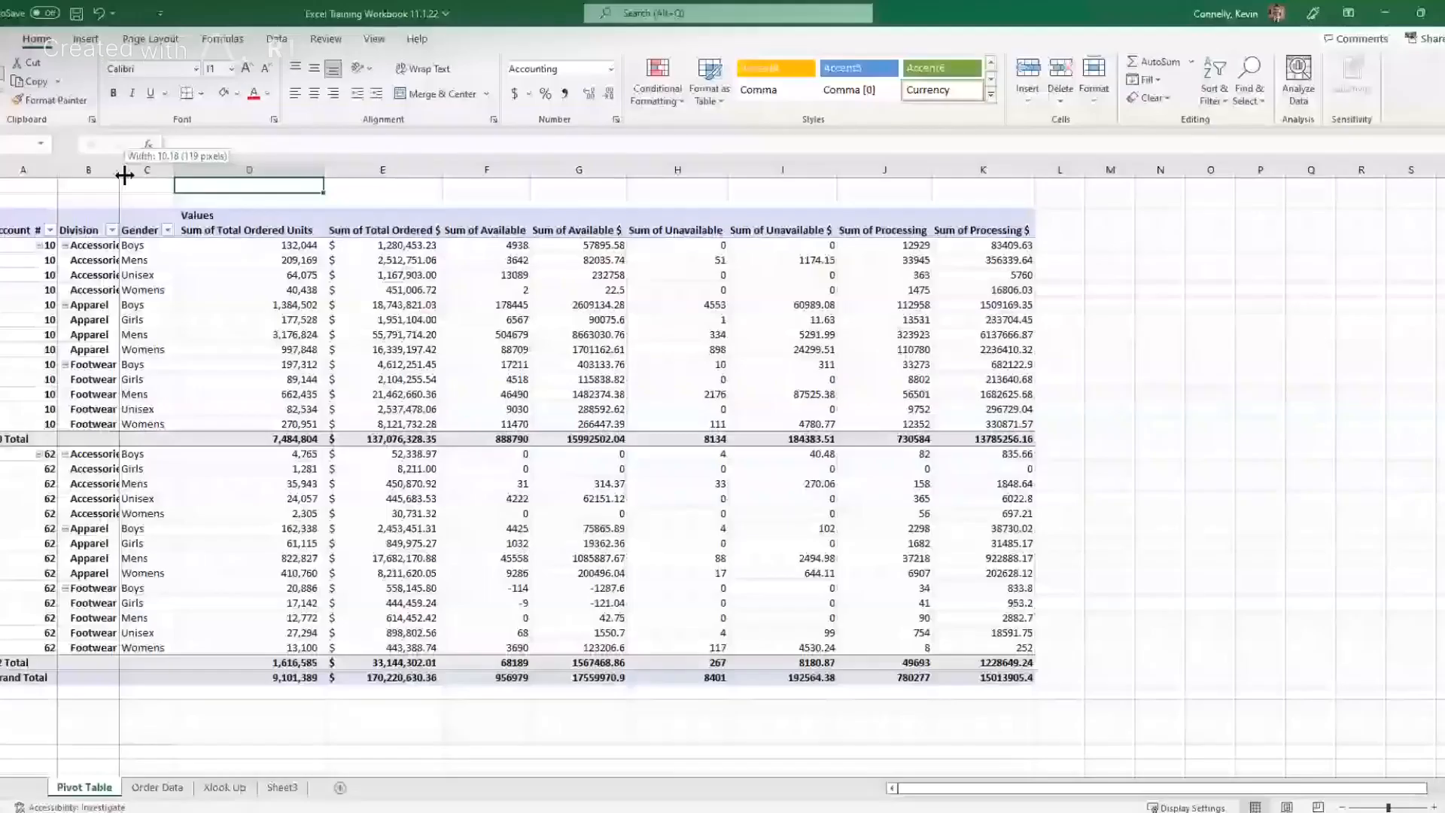
drag(124, 176, 128, 175)
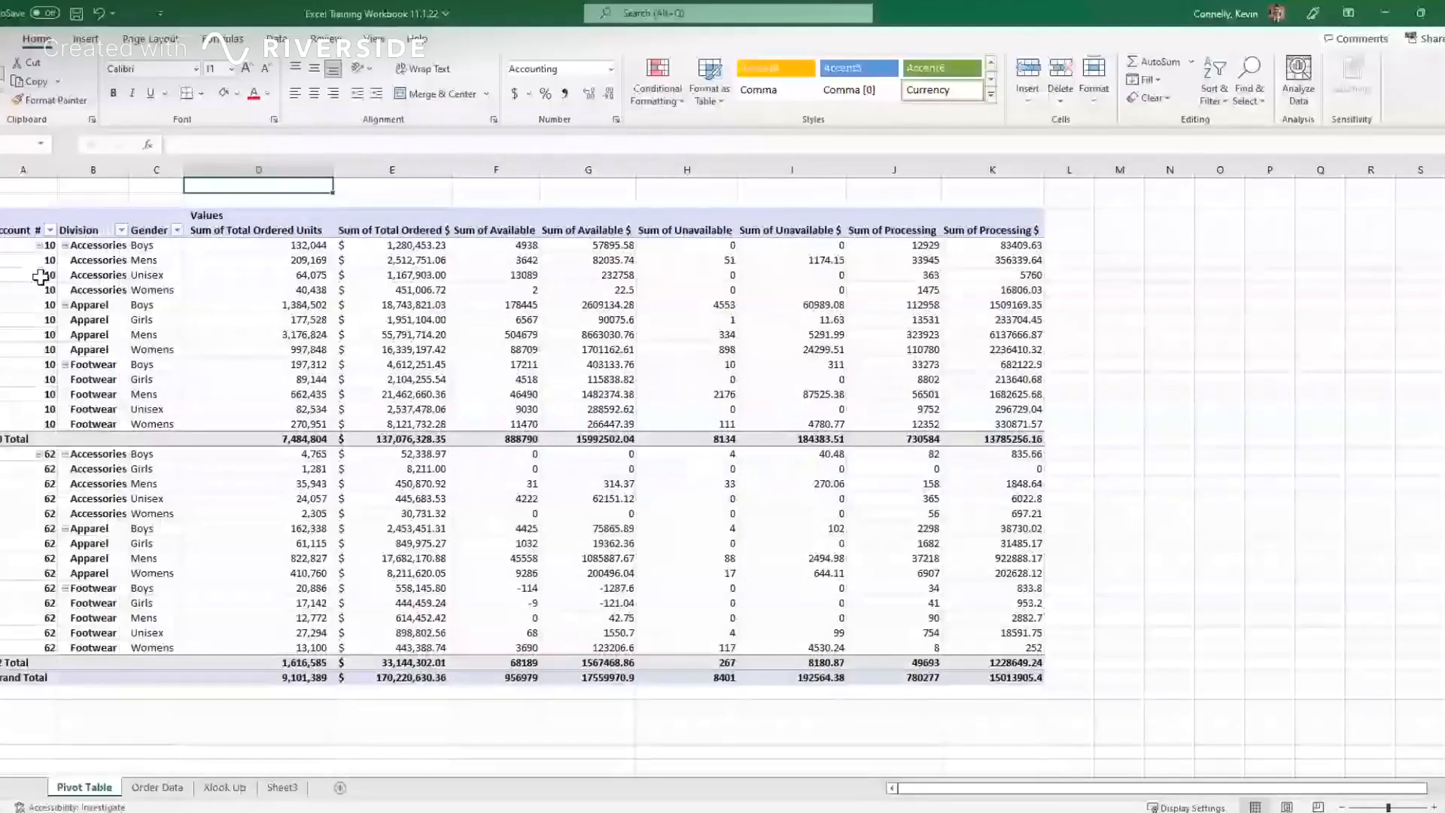
Step: Collapse the Accessories and Footwear divisions, and collapse and re-expand the account 10 group
click(65, 246)
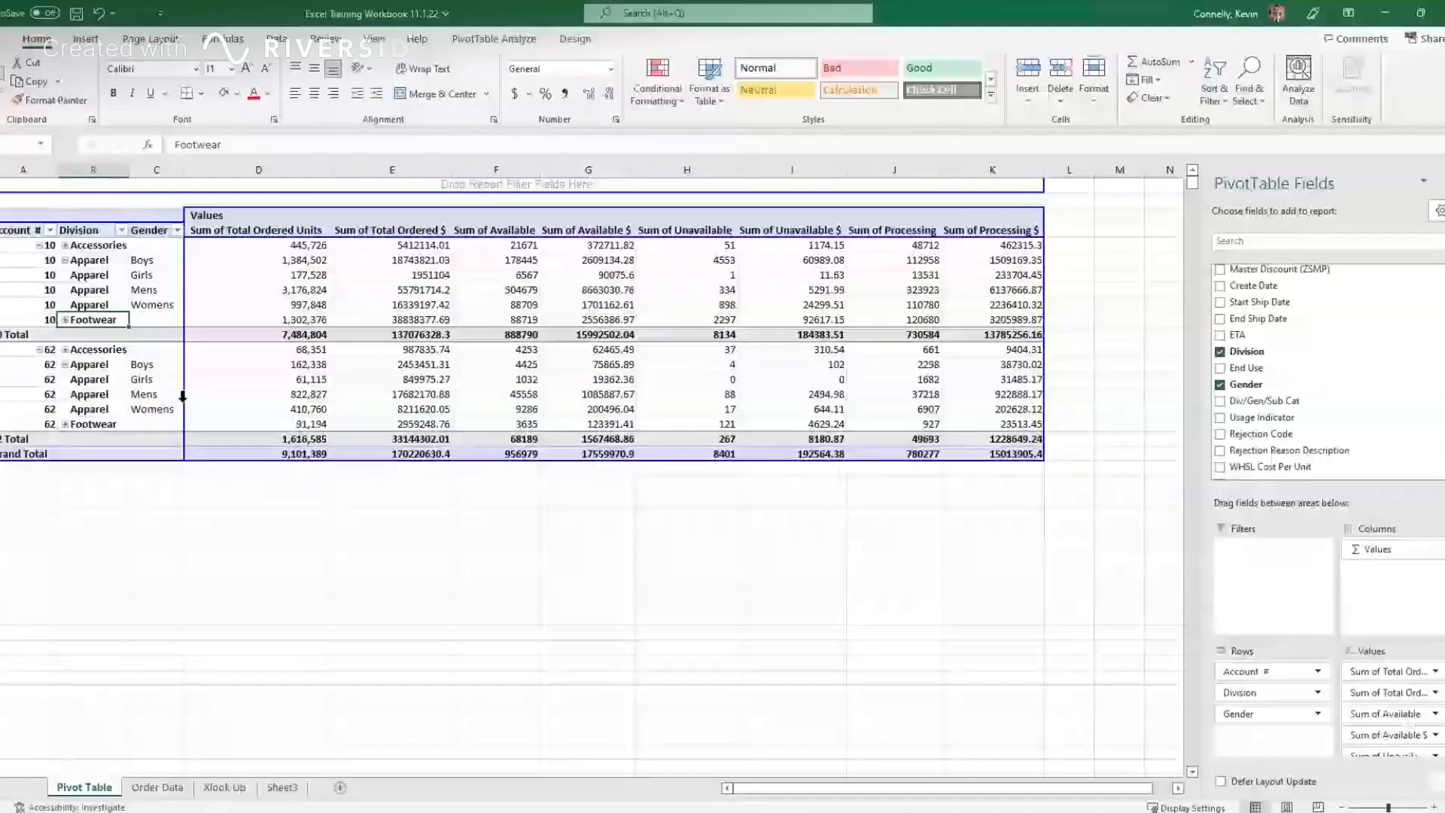
click(39, 246)
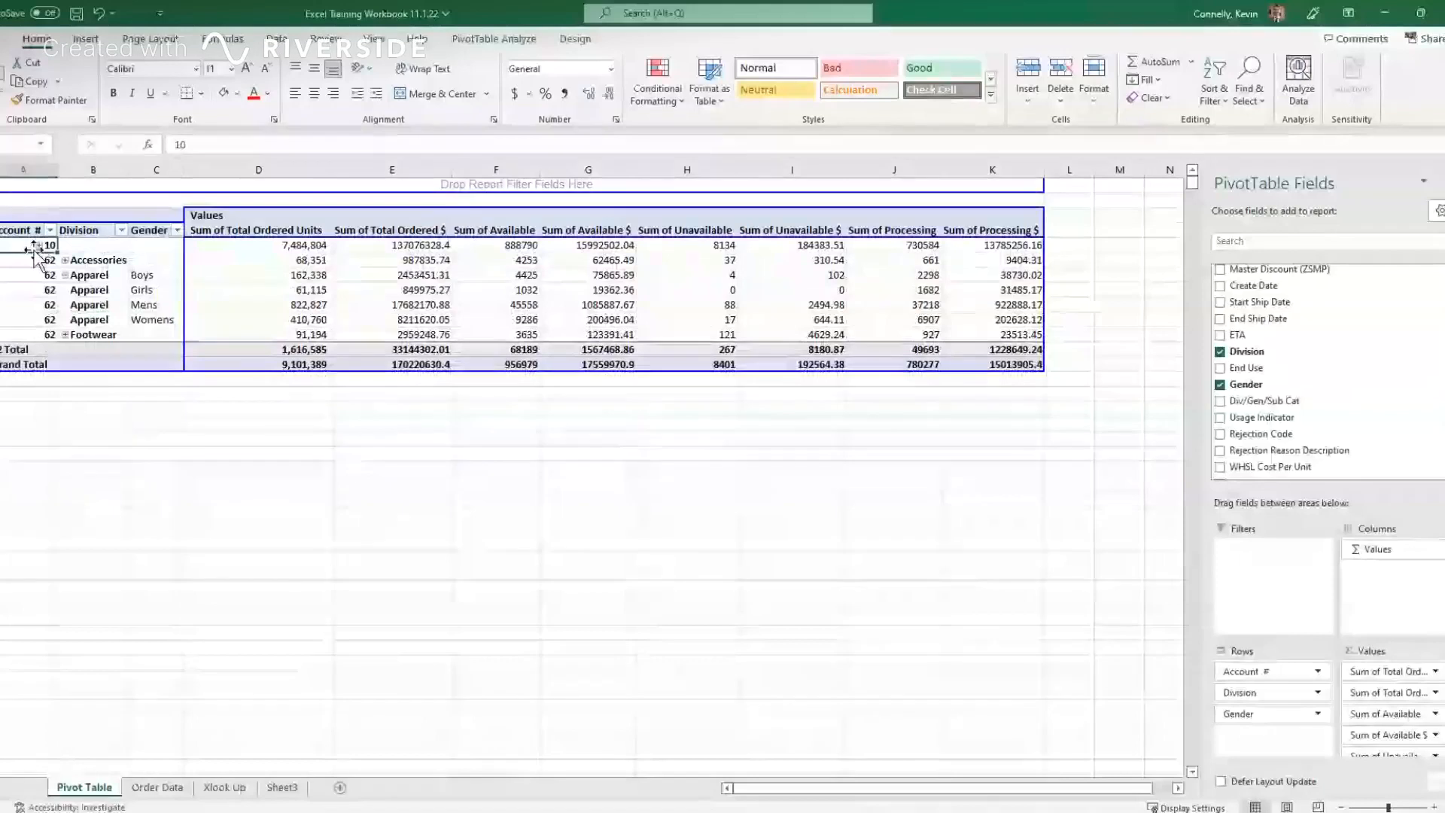
click(39, 246)
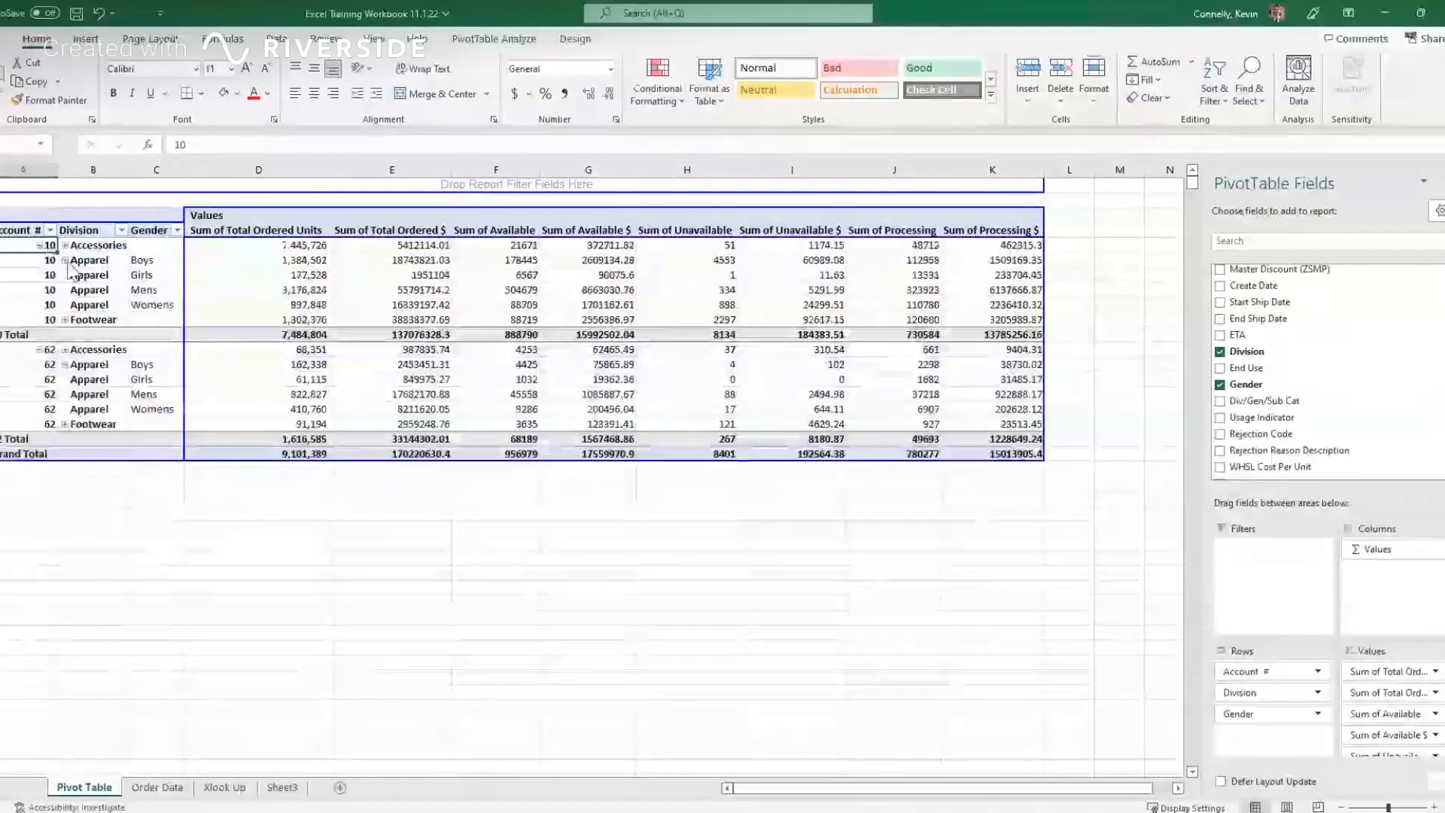
click(39, 246)
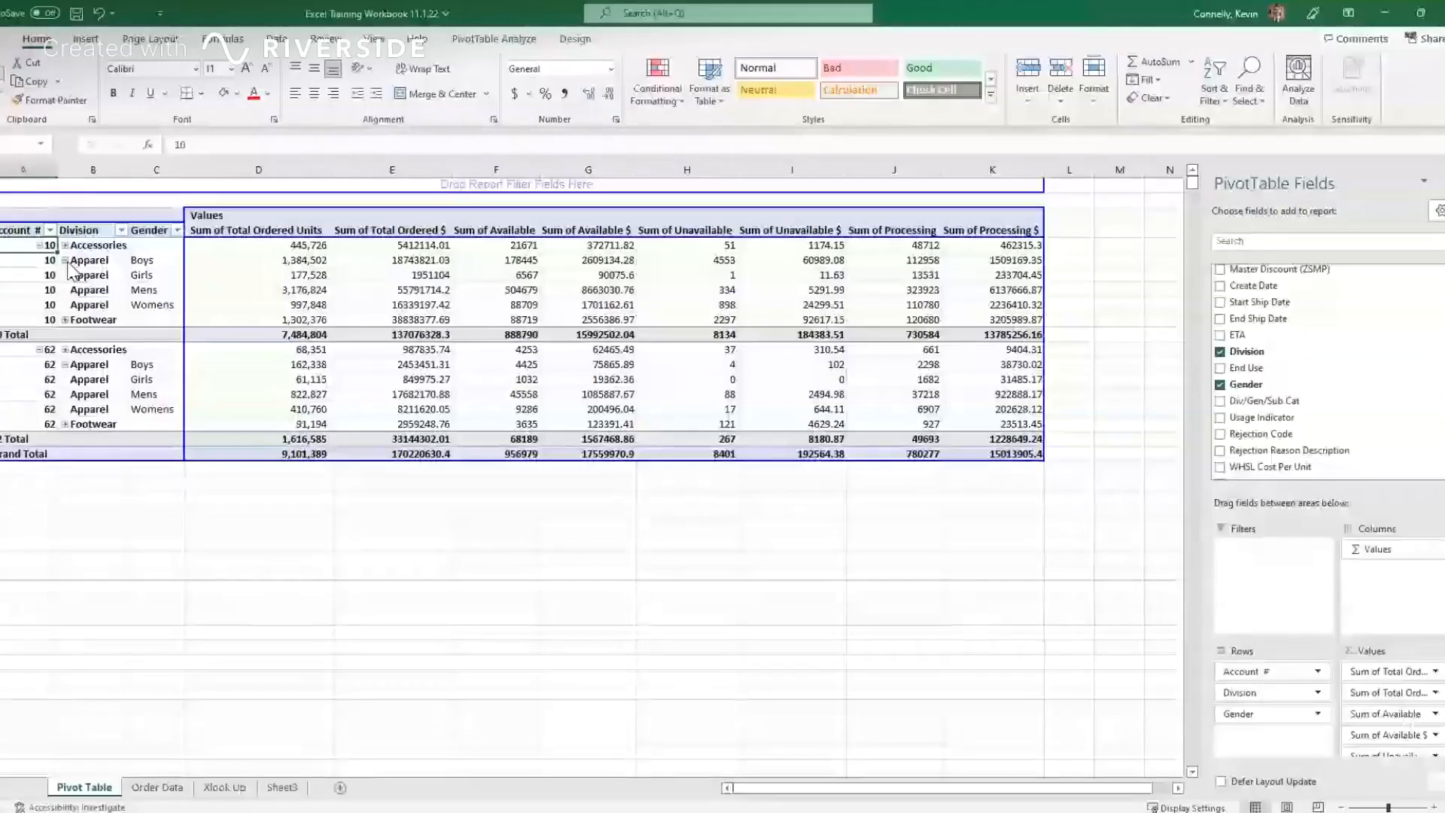
Step: Expand the Accessories division, collapse and re-expand Apparel, and expand Footwear to show their genders
right_click(69, 264)
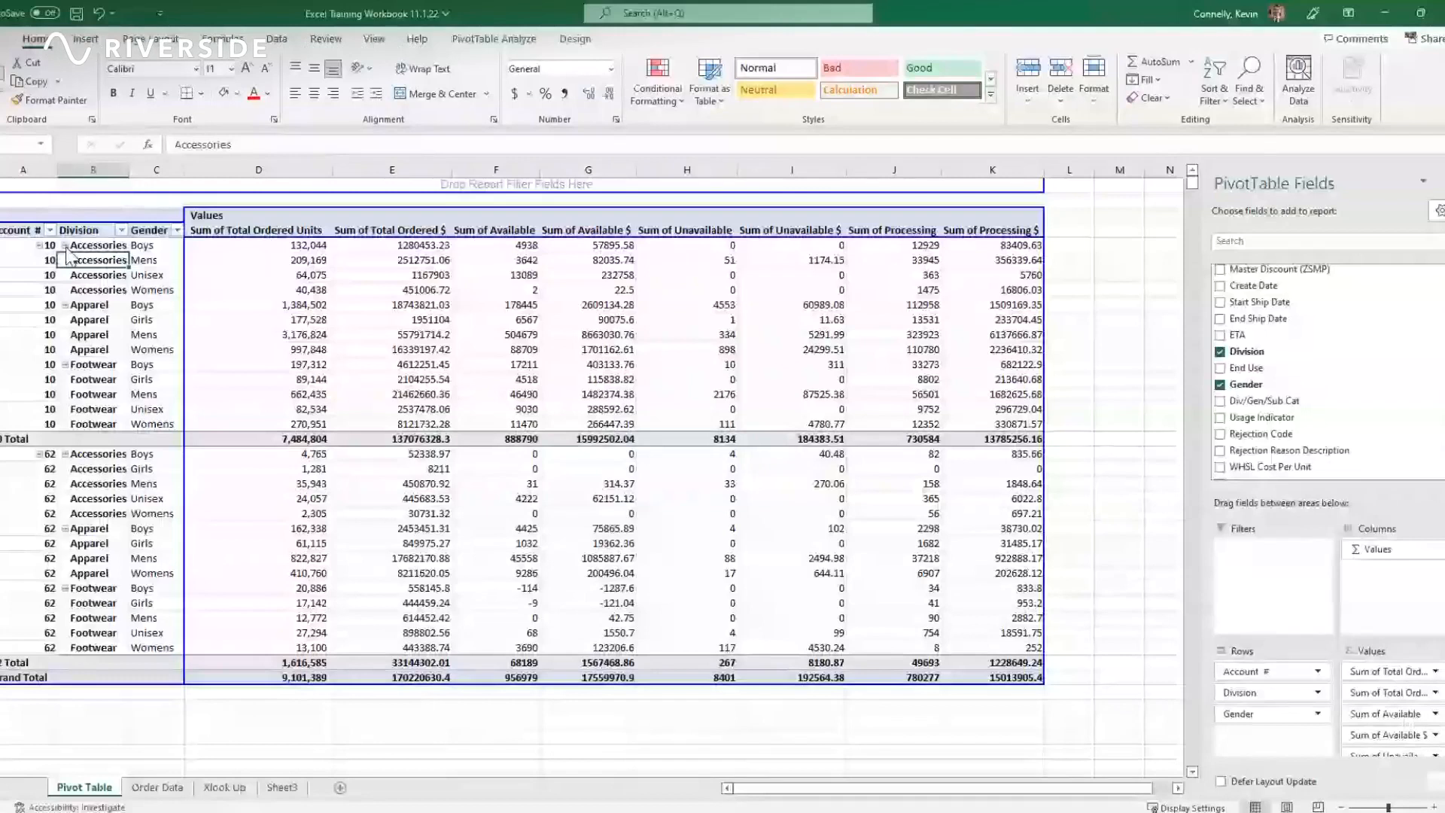
click(65, 304)
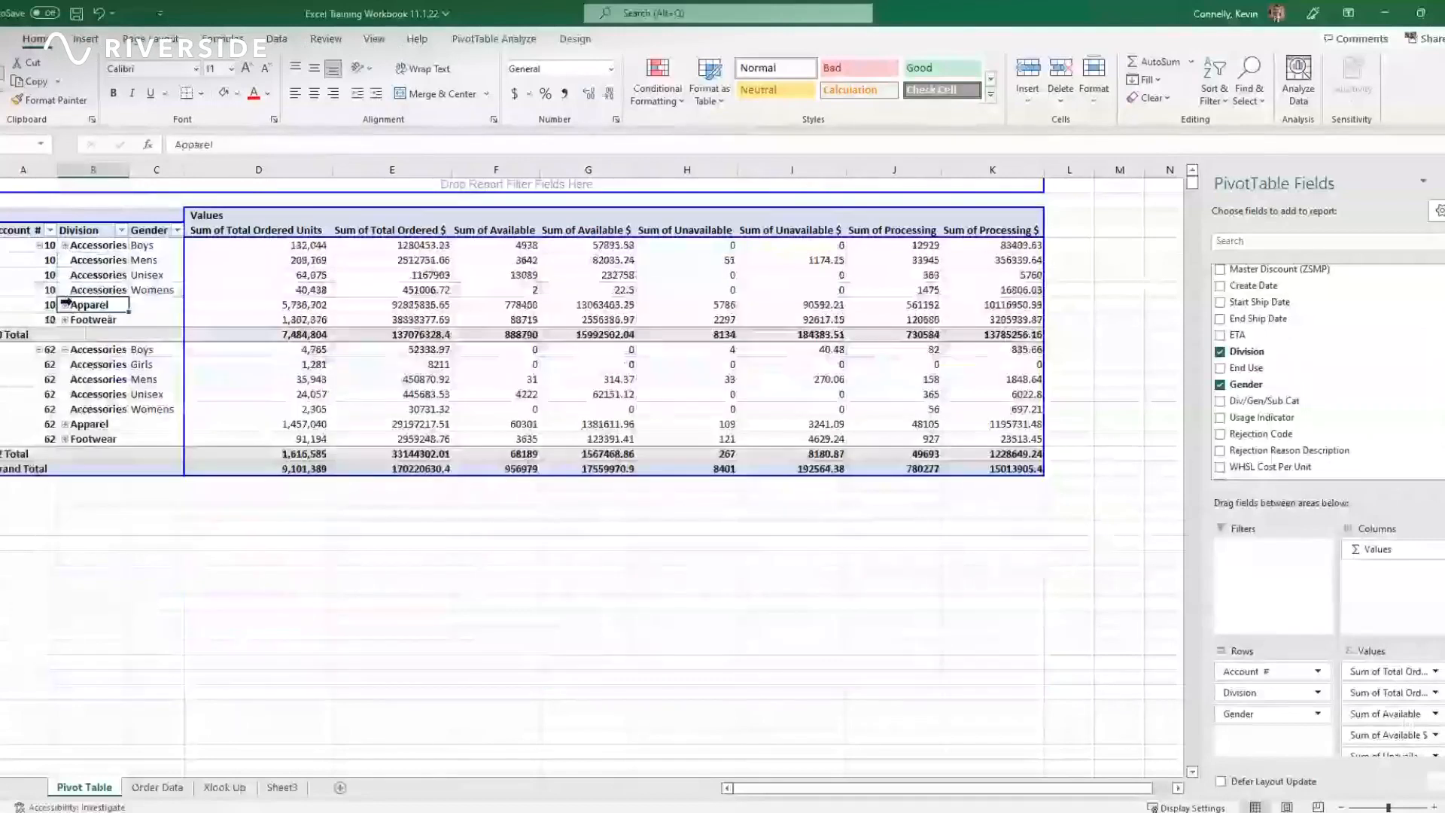
click(65, 304)
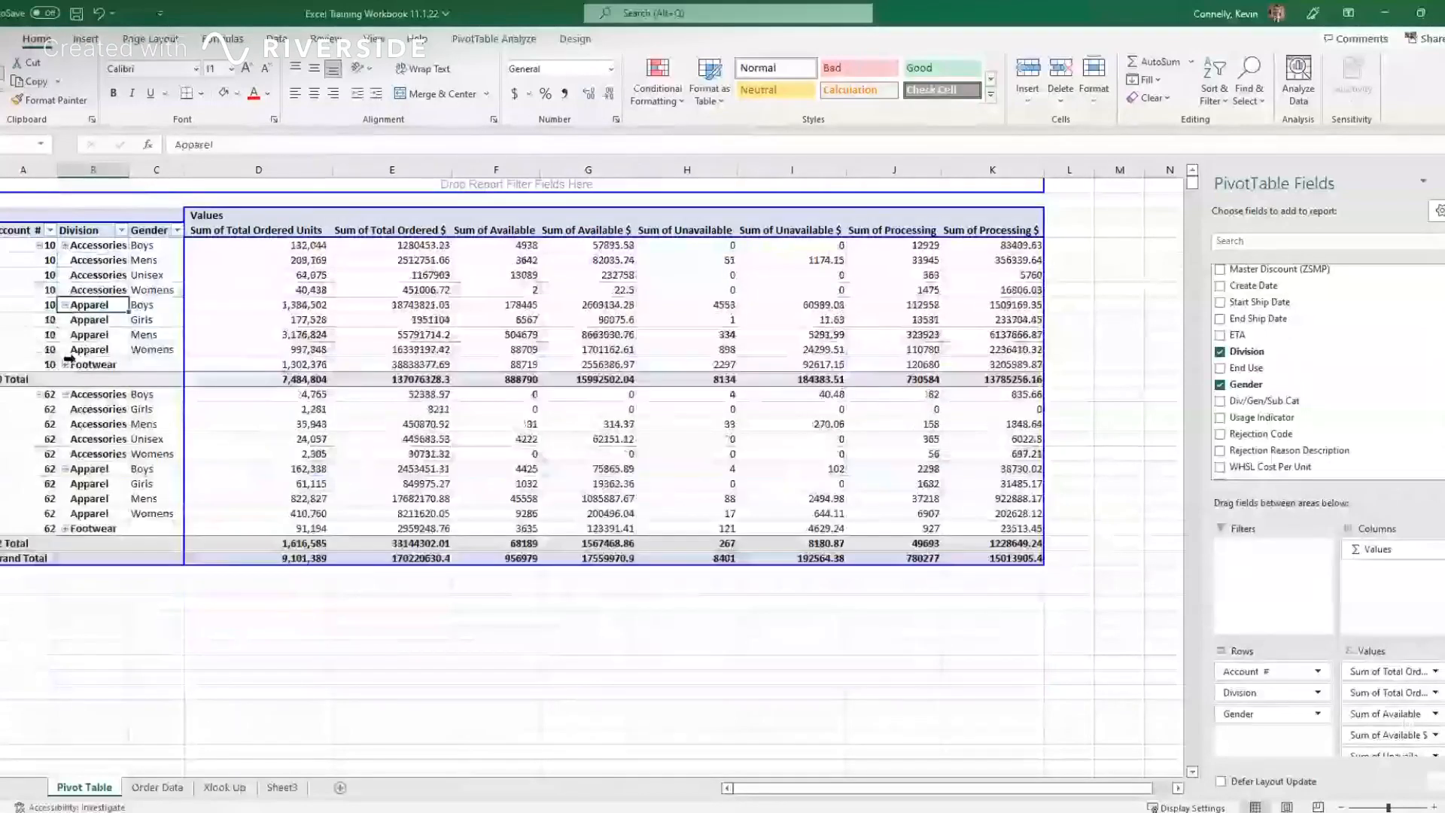
click(65, 365)
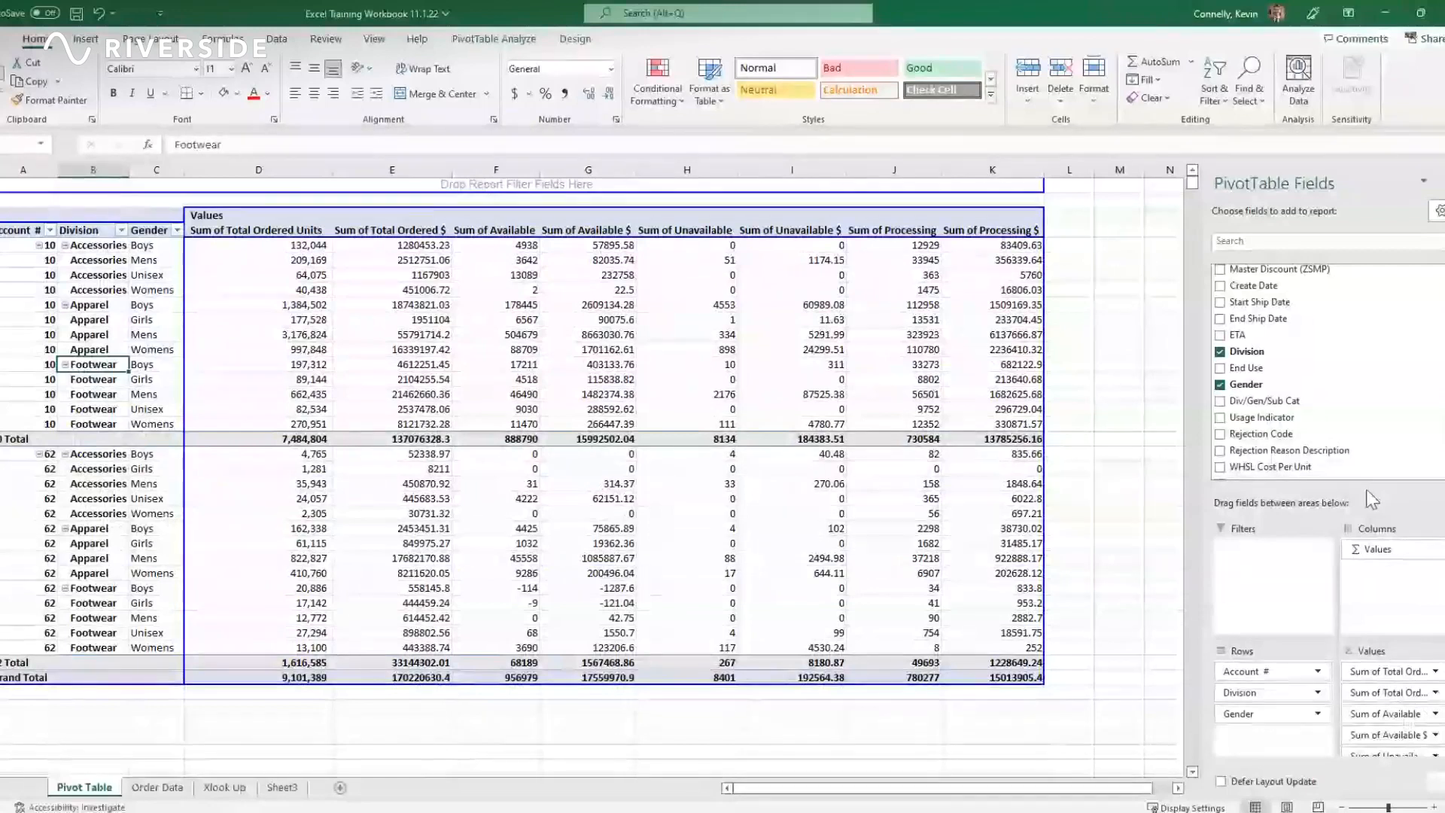
Step: Remove Gender from the PivotTable's row fields, leaving Account # and Division
scroll(1391, 433, down, 2)
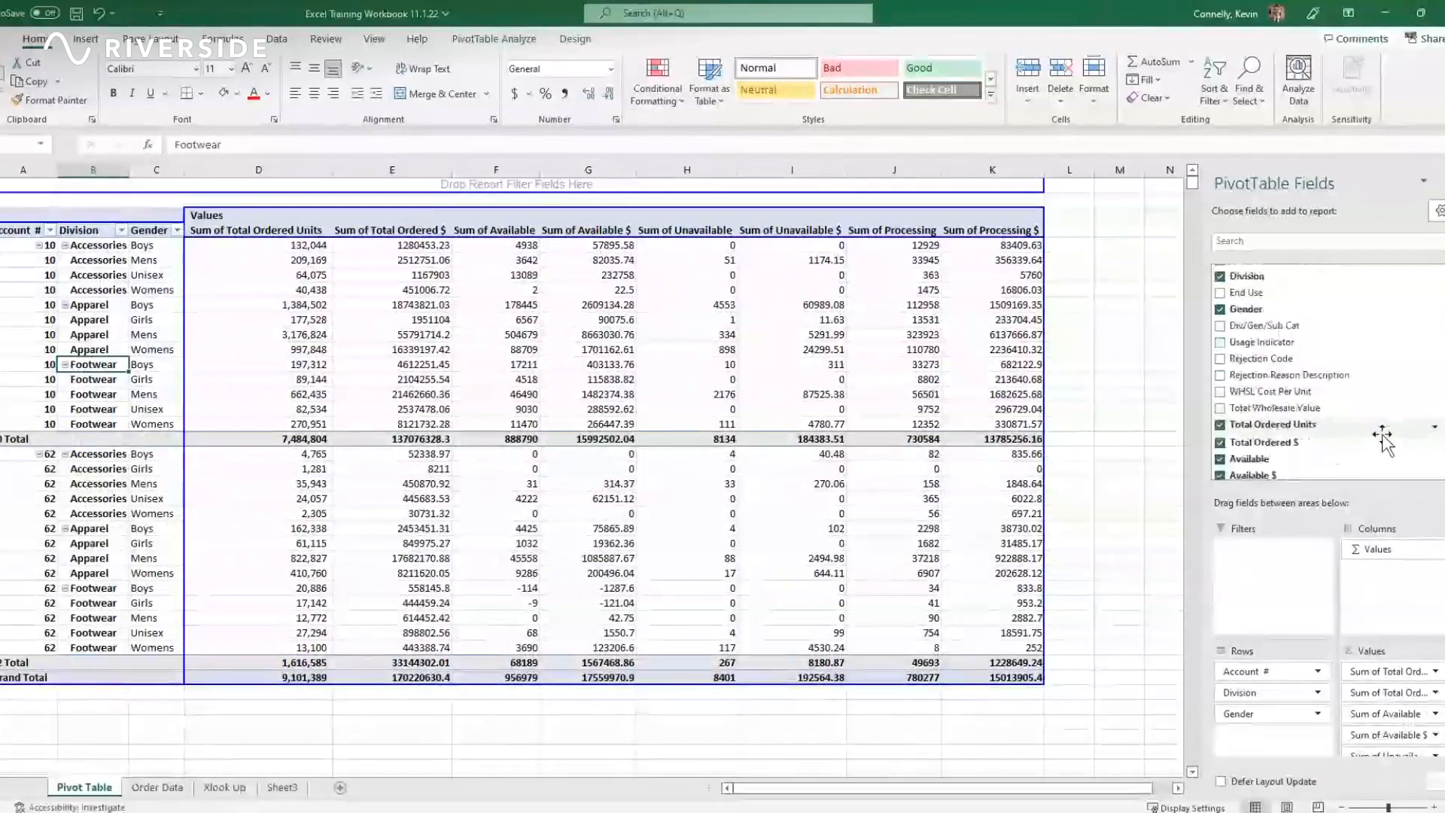
scroll(1383, 437, down, 2)
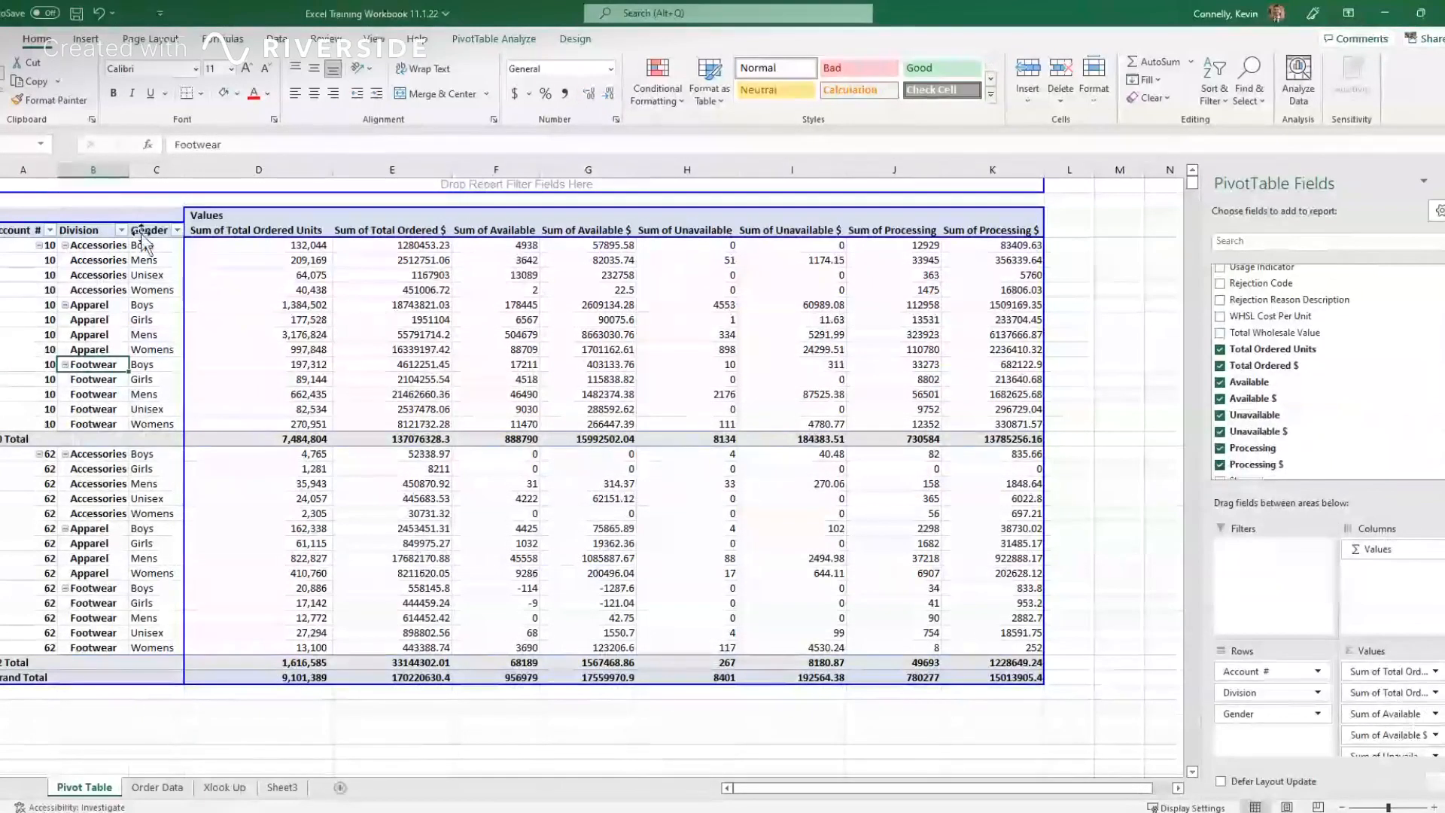
drag(143, 236, 836, 422)
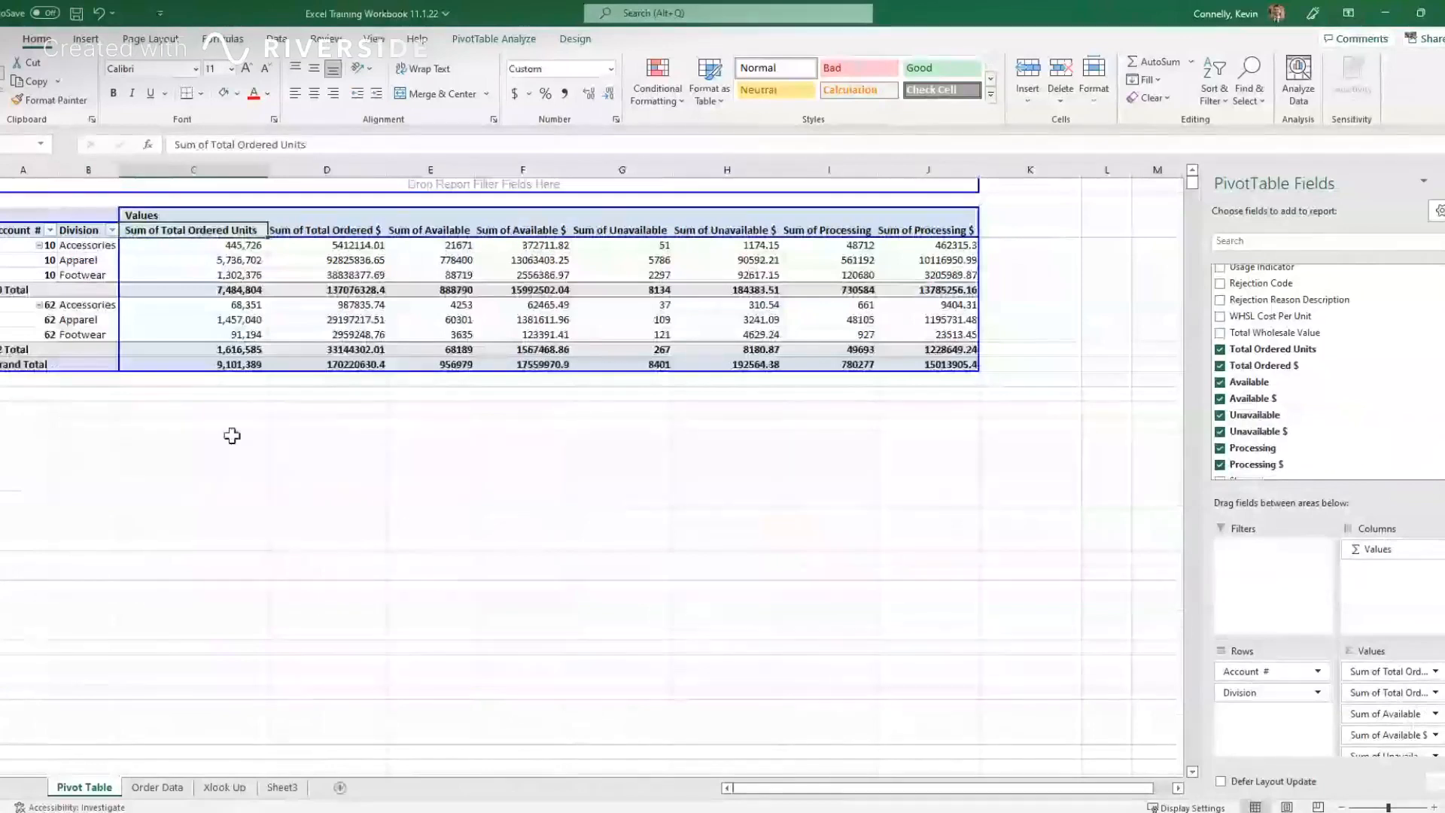
Step: Add Gender as a column field below Values in the PivotTable
click(161, 386)
click(186, 367)
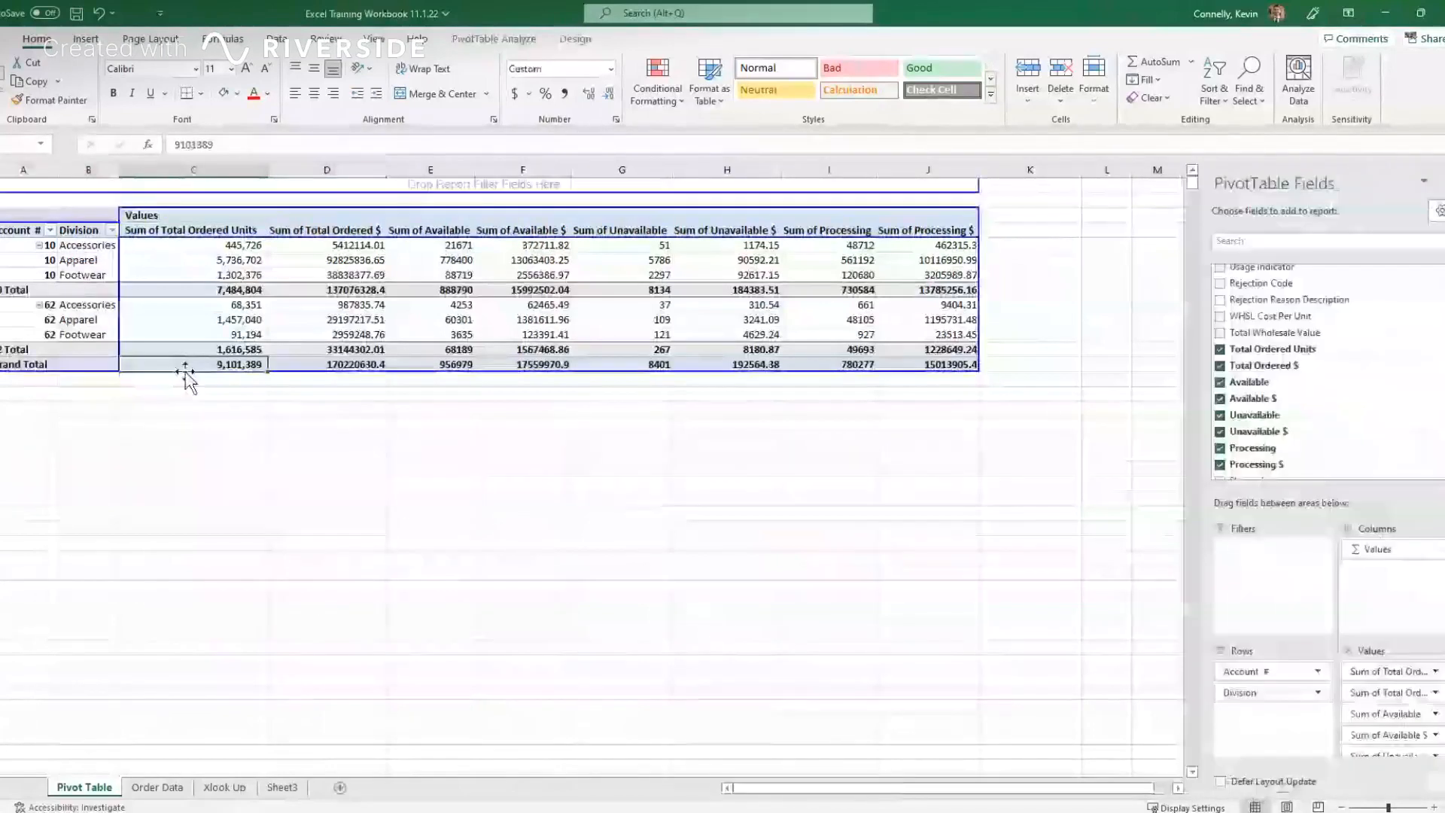
click(218, 332)
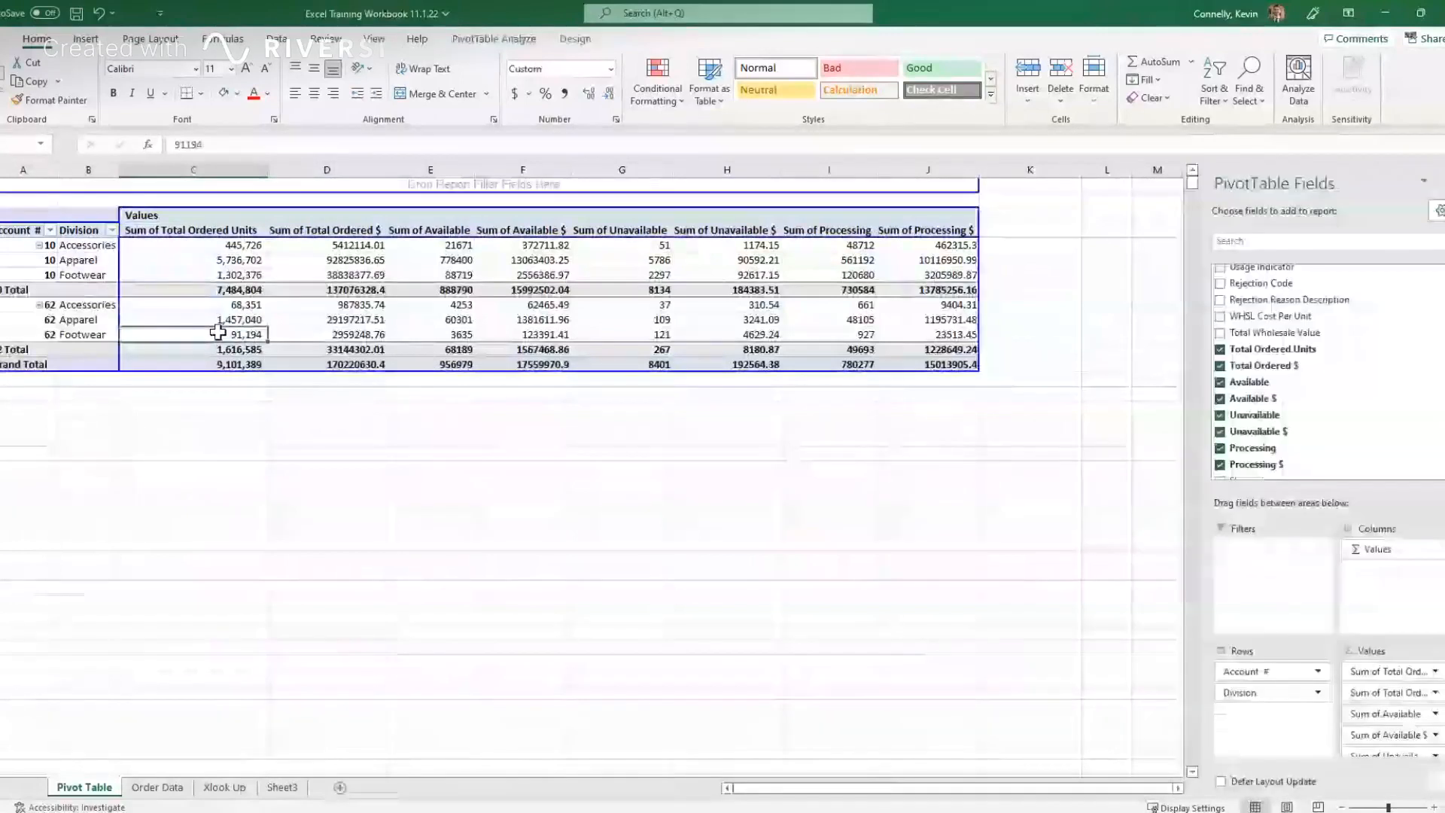
scroll(1265, 387, up, 3)
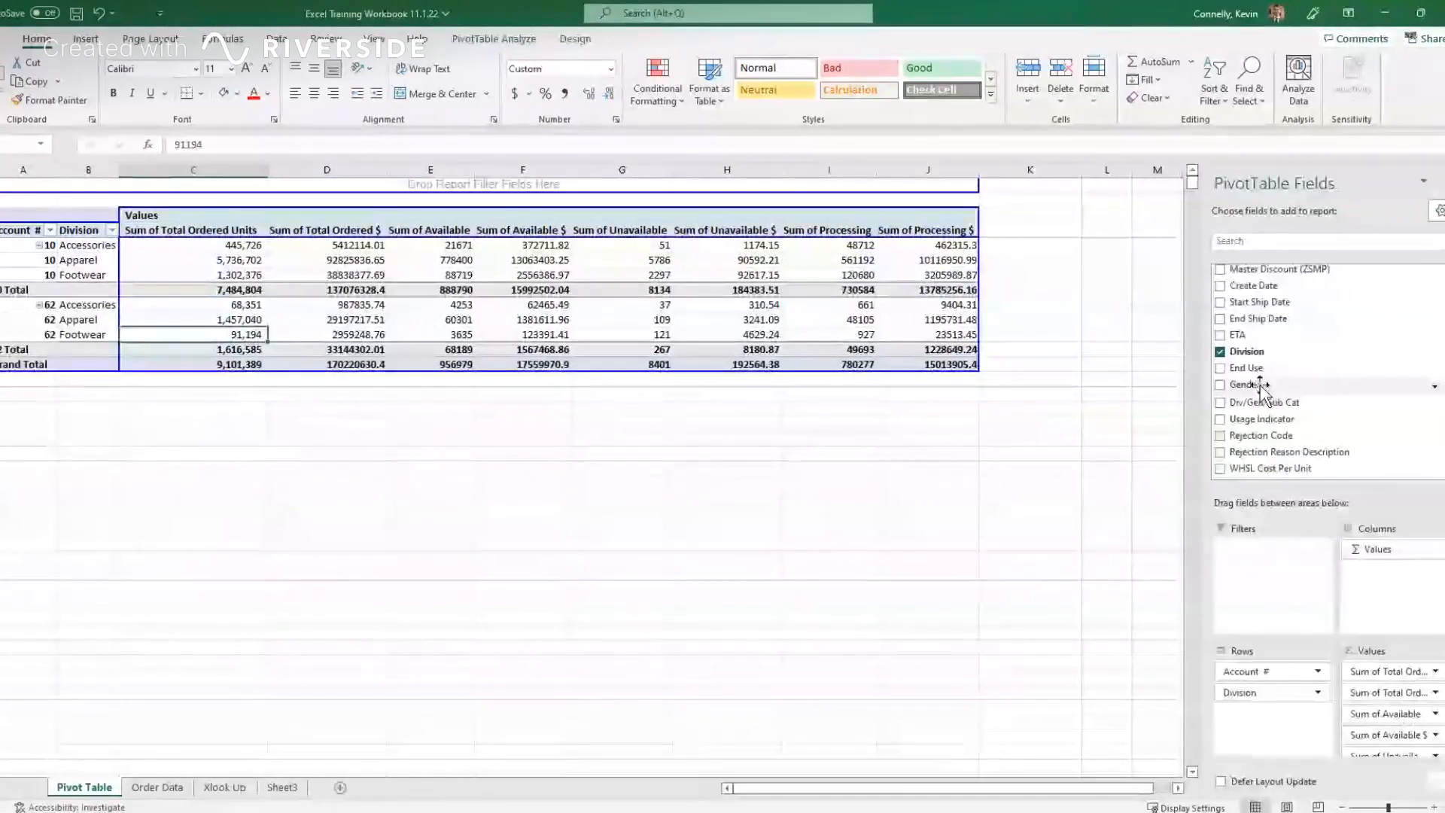
drag(1261, 388, 1369, 578)
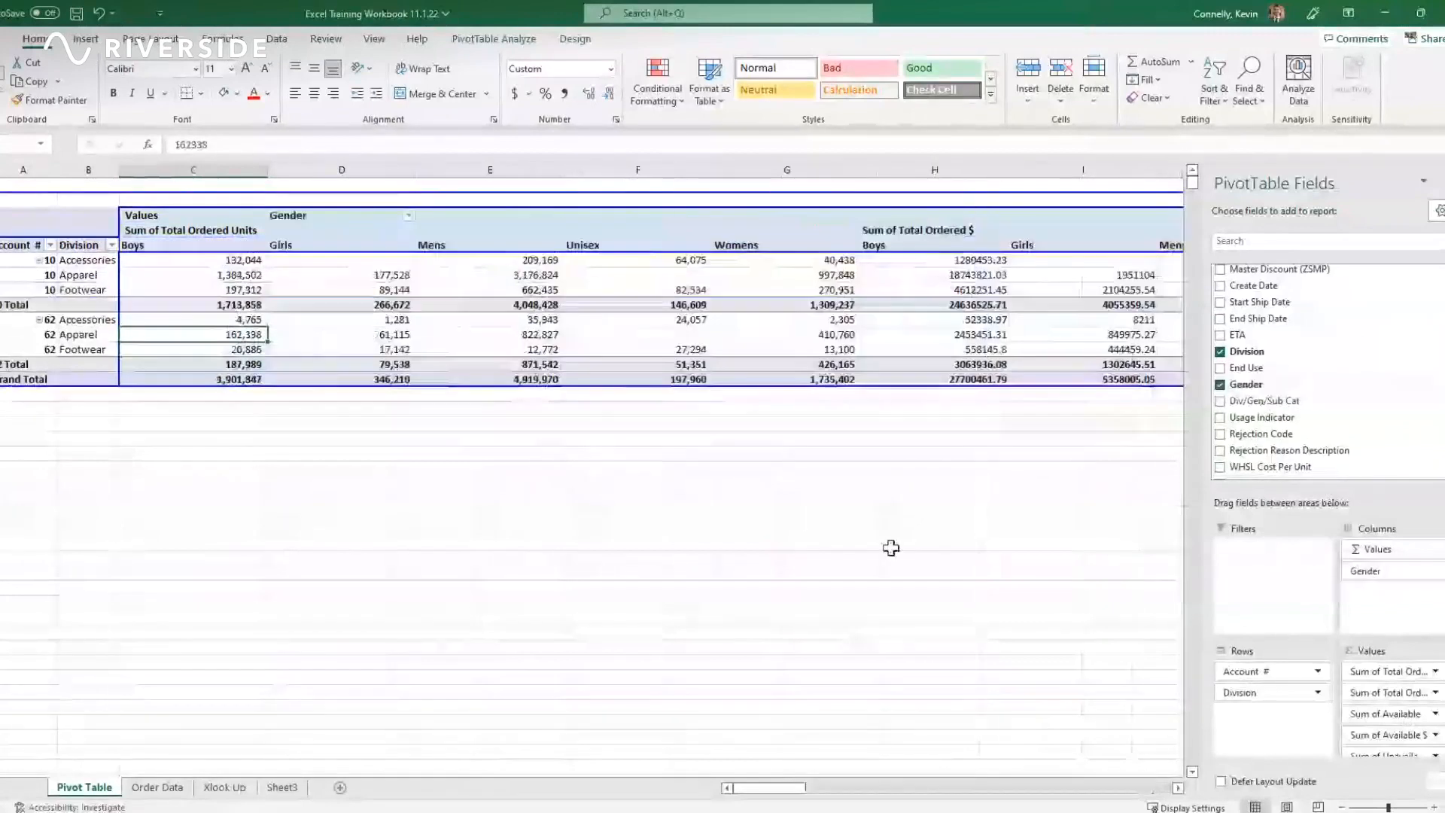
Step: Examine how the gender breakdown spreads across the columns of each summed value
click(787, 527)
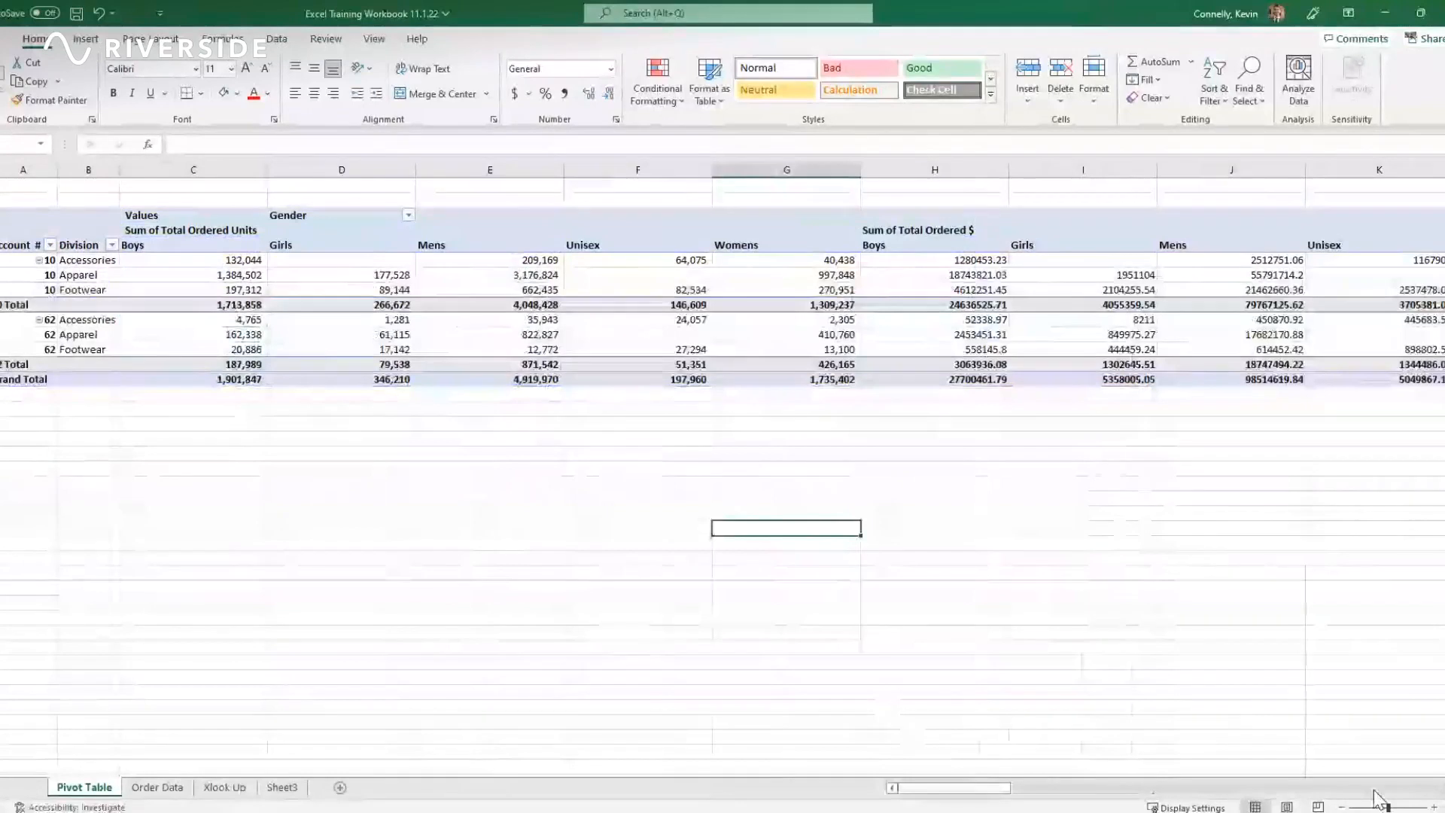
scroll(722, 316, right, 6)
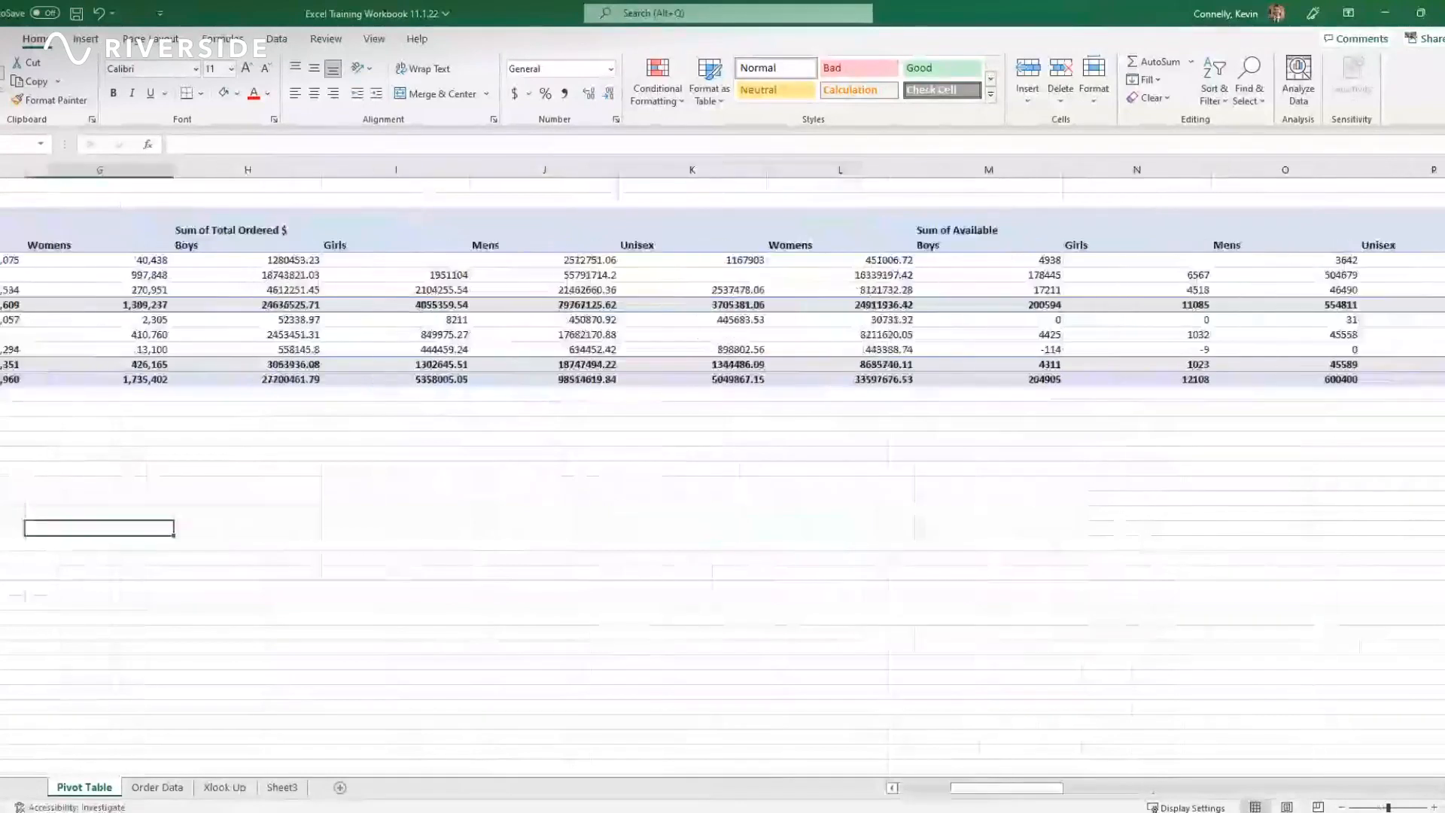
scroll(722, 316, right, 4)
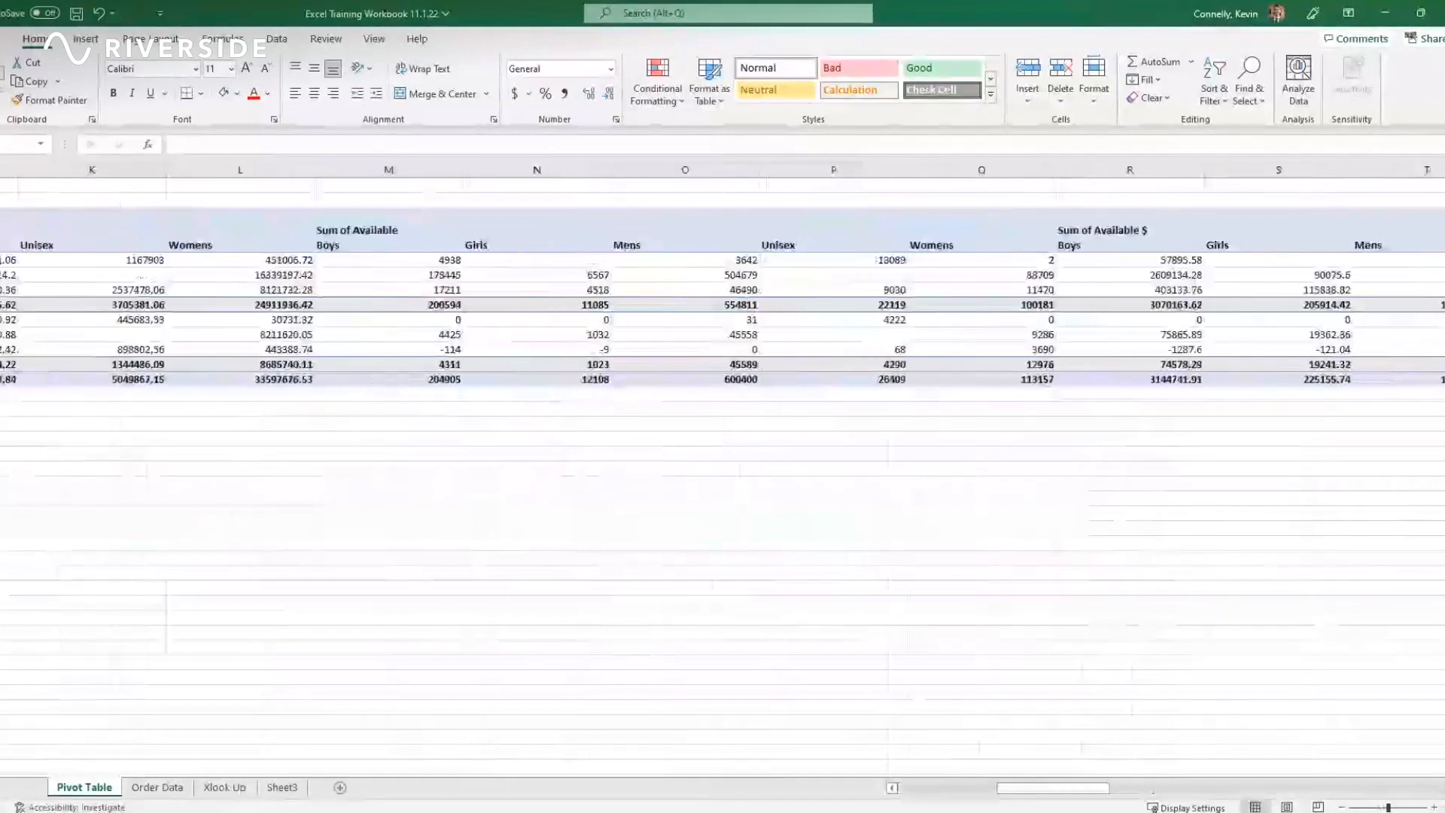
scroll(722, 316, right, 4)
scroll(722, 316, right, 8)
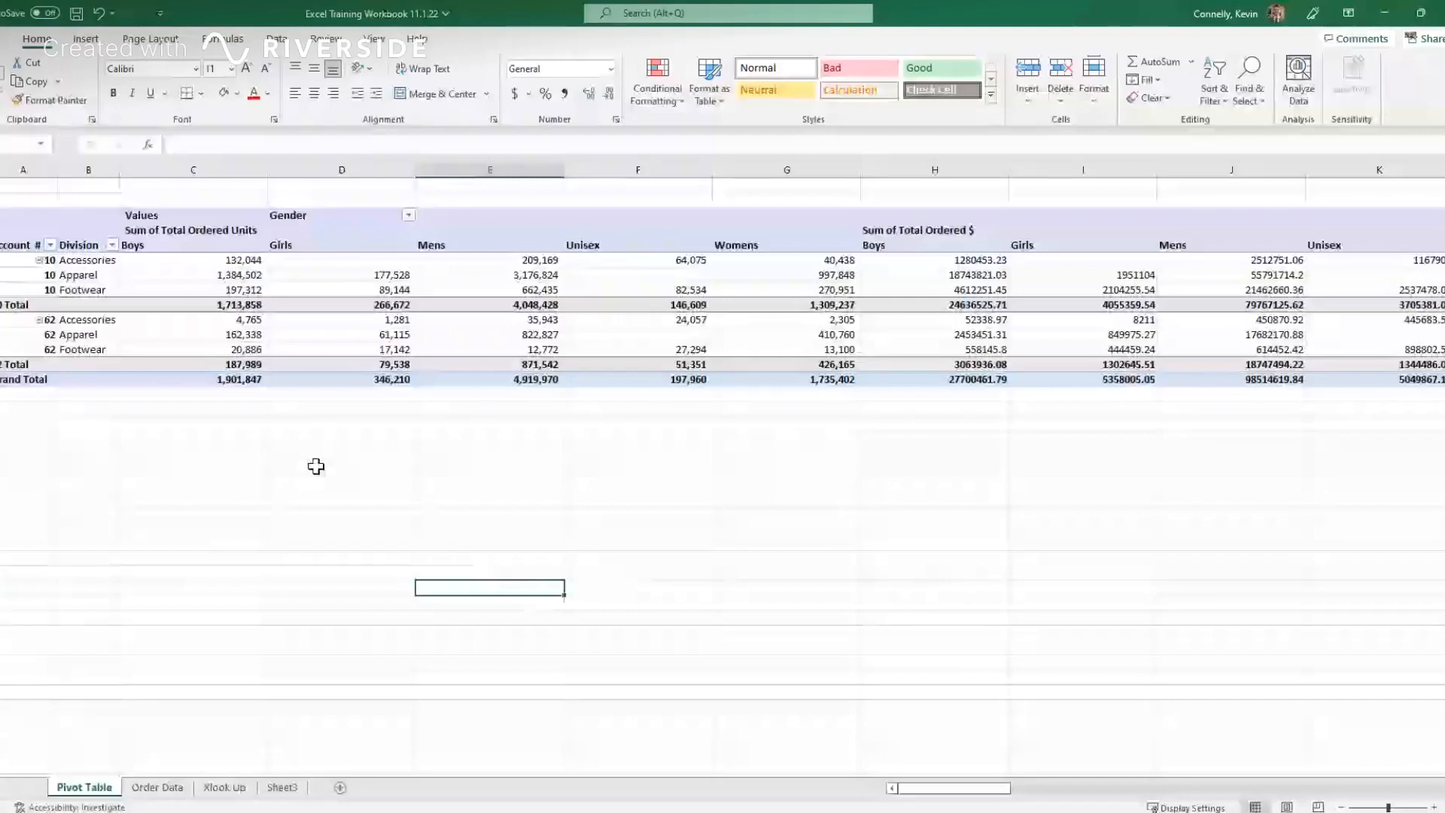
click(315, 425)
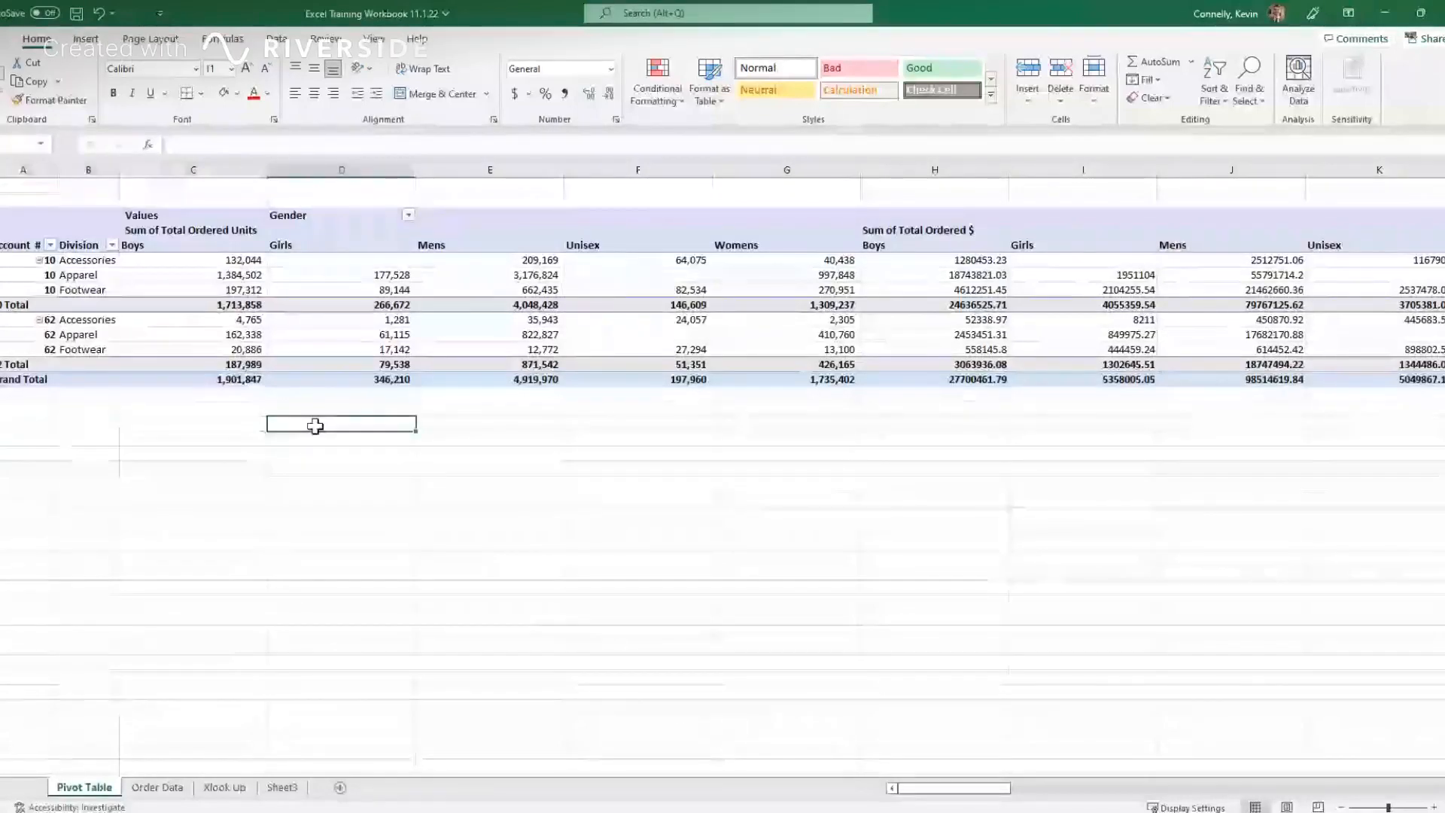
Step: Remove Sum of Total Ordered $ and Sum of Available from the PivotTable's value fields
click(549, 349)
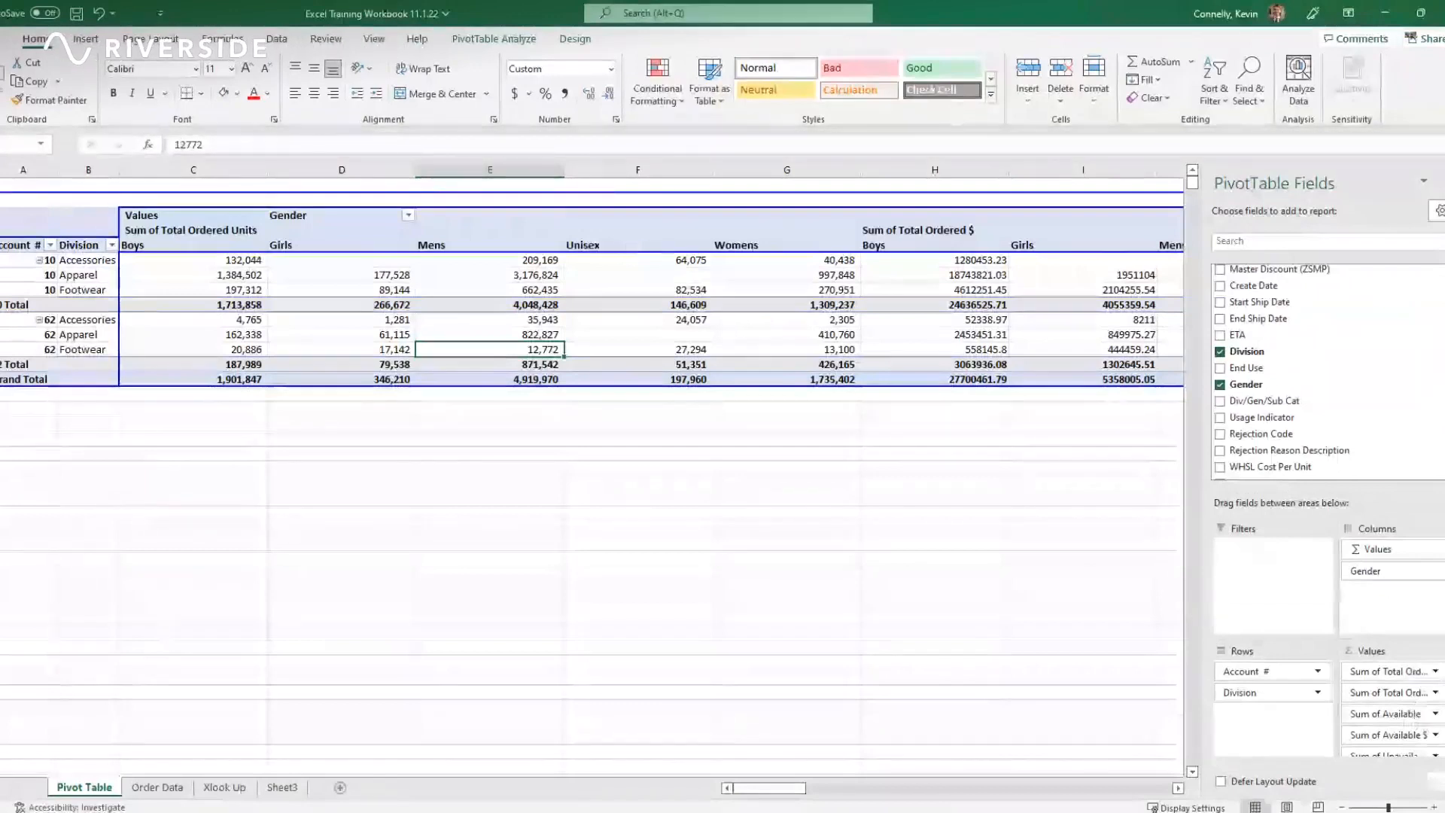
drag(1398, 689, 837, 660)
drag(1366, 695, 922, 677)
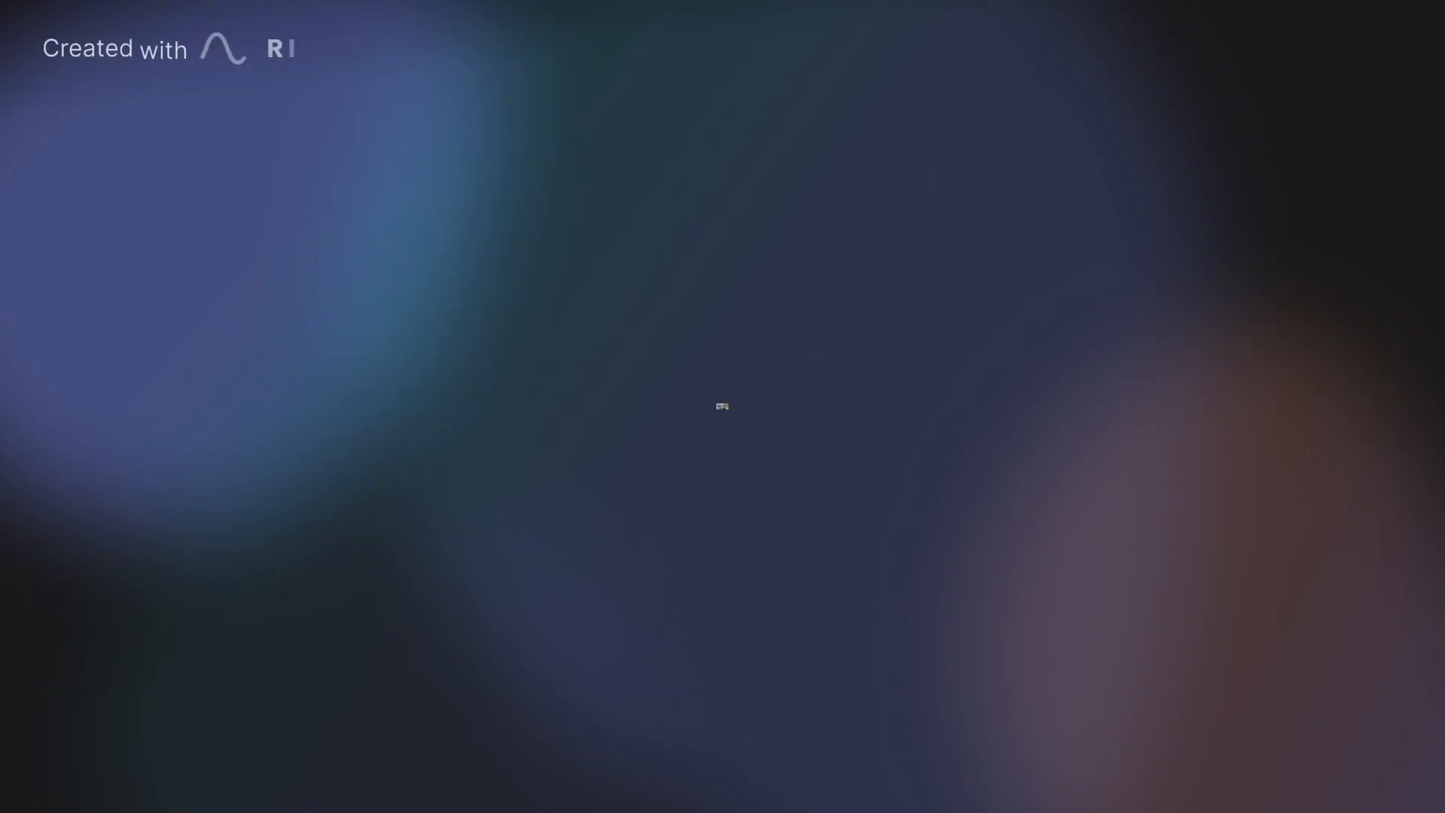
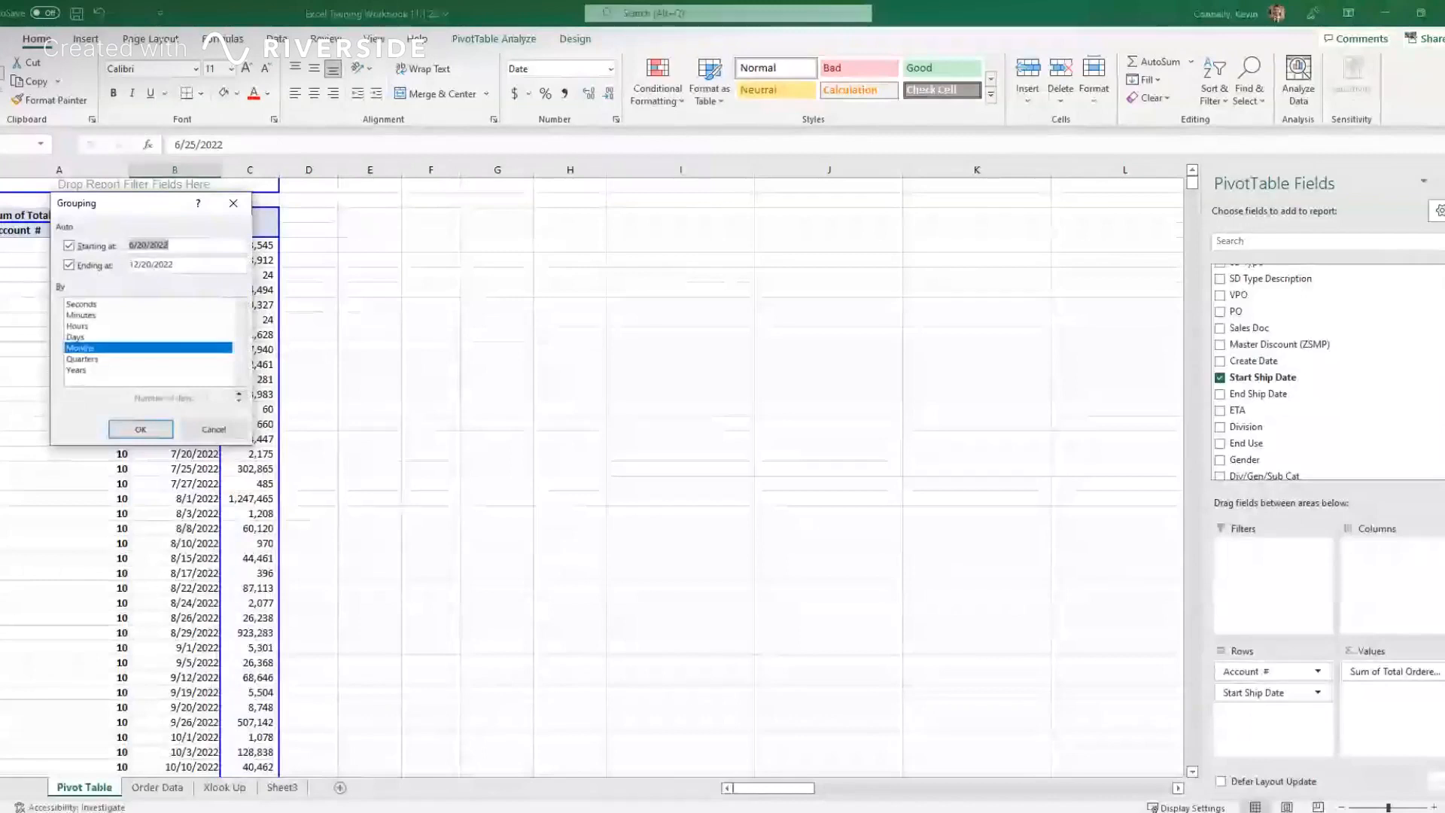
Step: Group the Start Ship Date row field by Quarters instead of Months
click(98, 347)
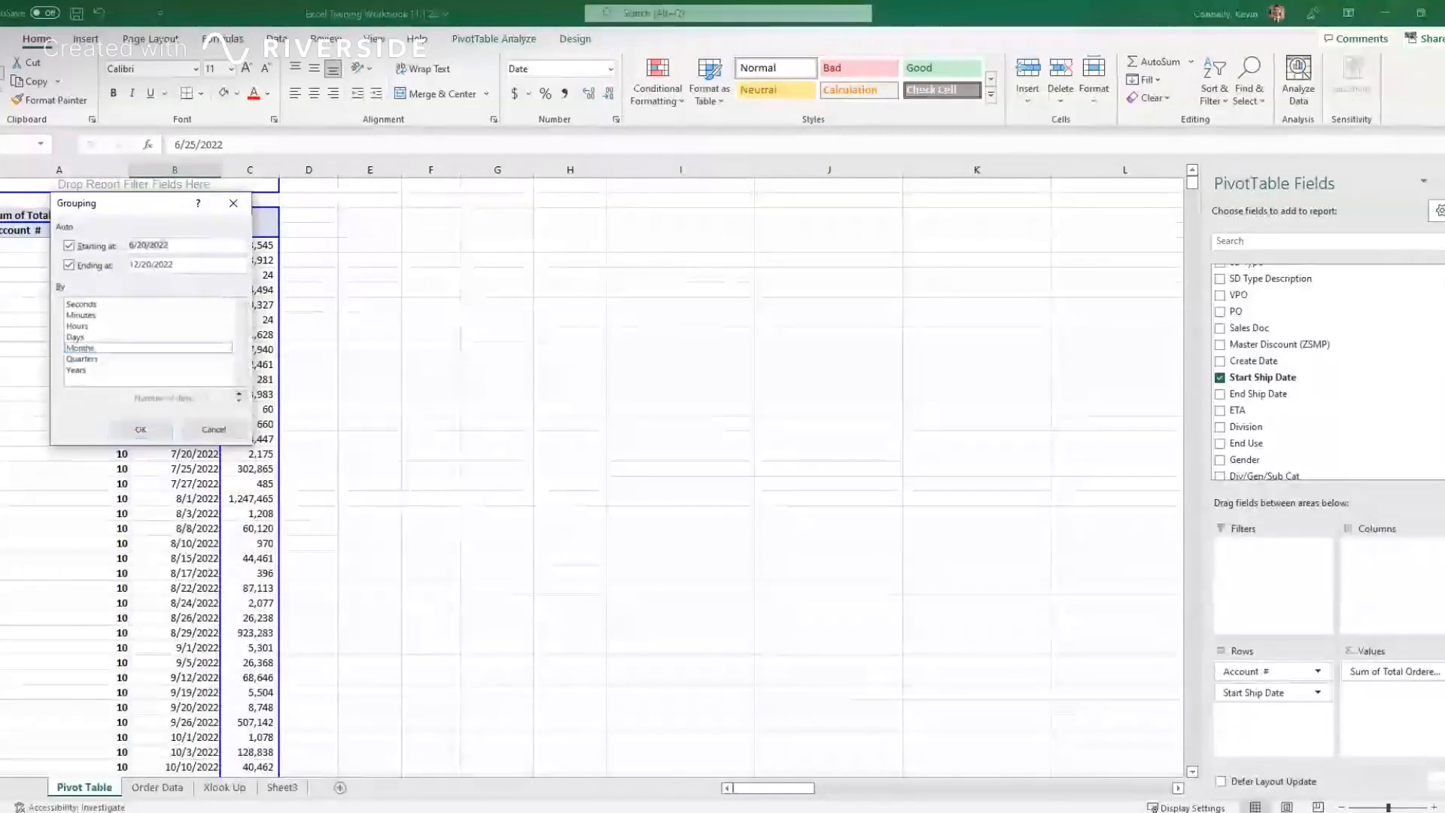
click(82, 358)
click(139, 429)
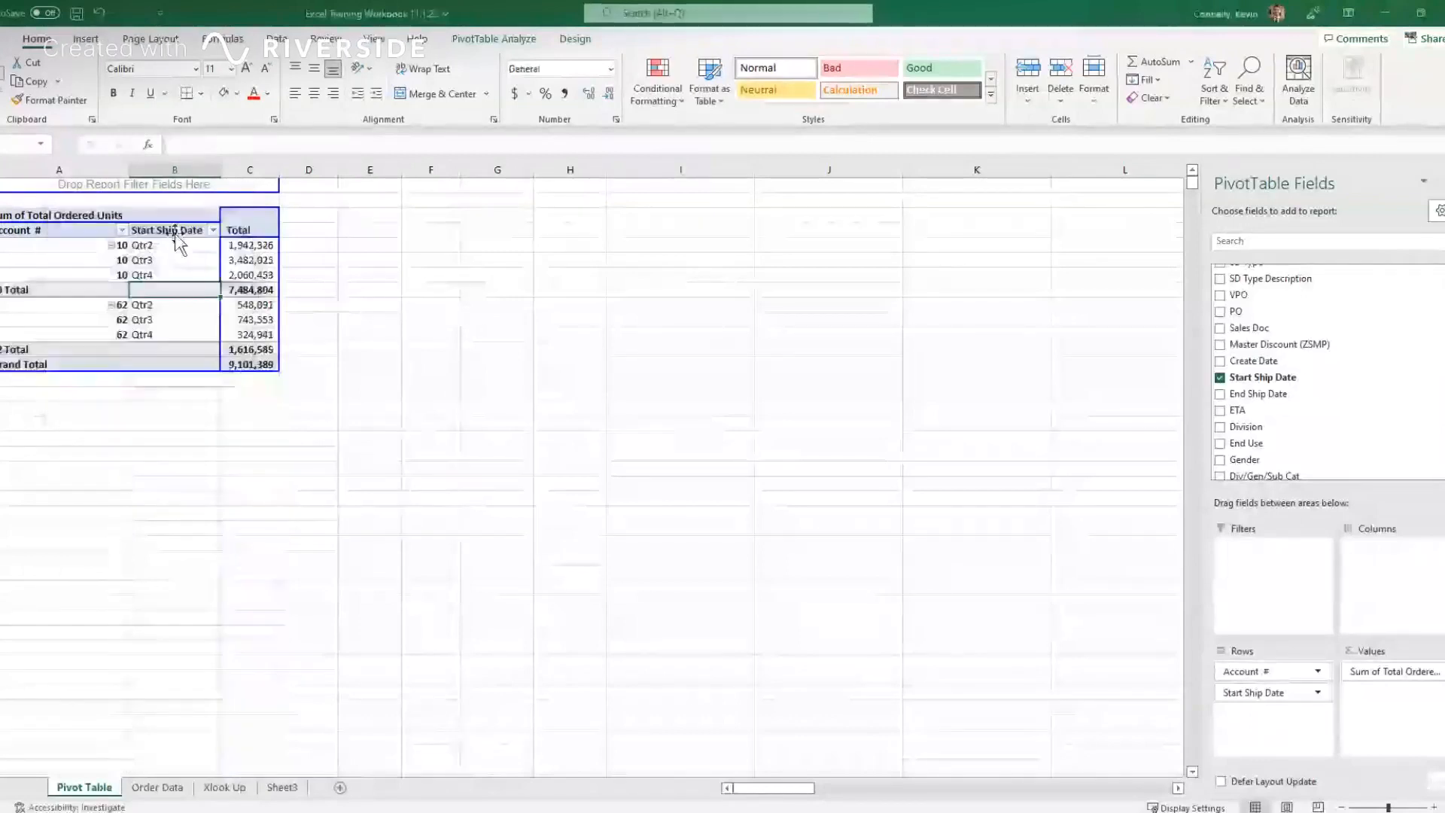
Step: Move Start Ship Date from the PivotTable's row fields to its column fields
drag(175, 233, 444, 275)
click(211, 294)
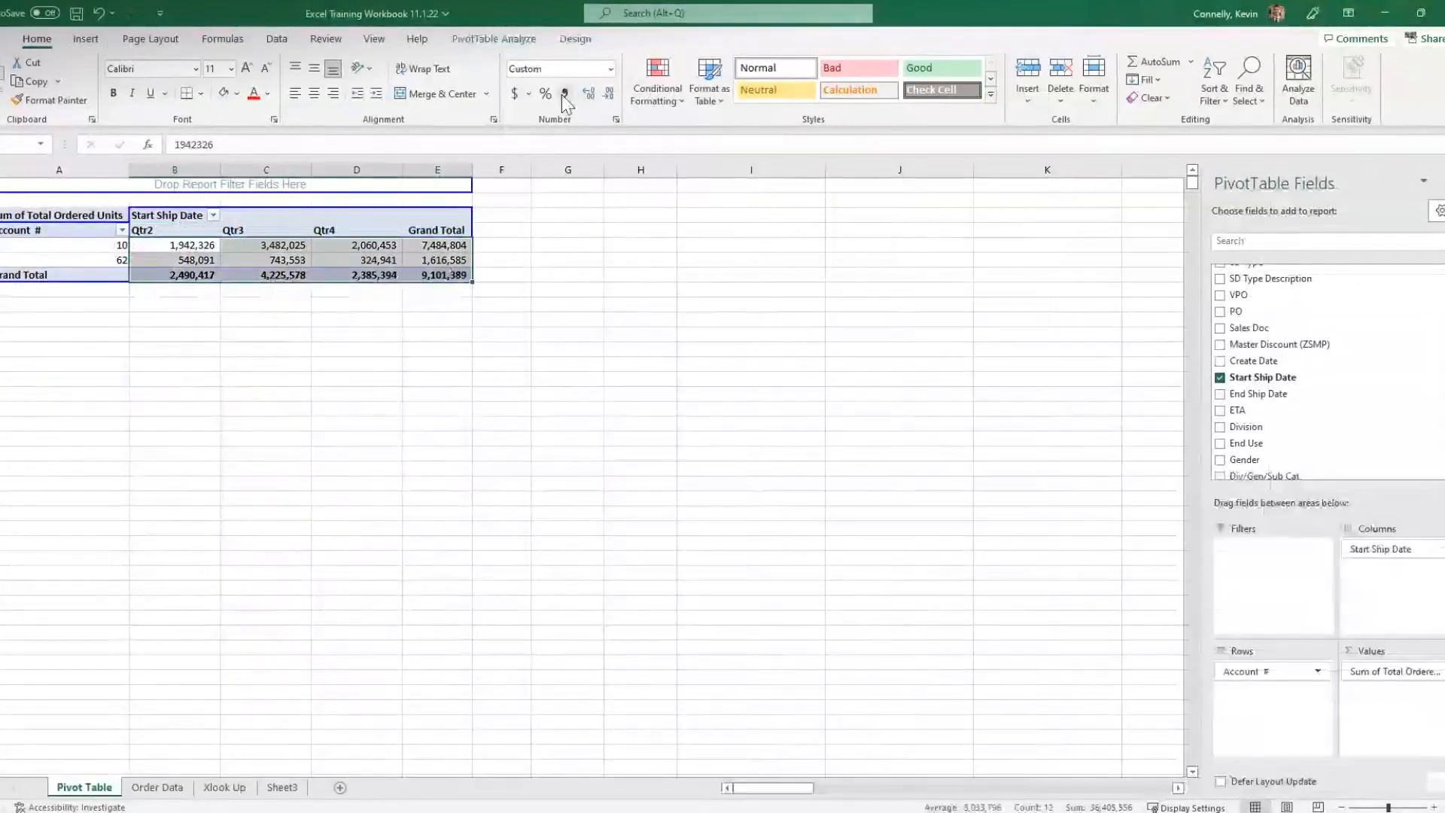
click(646, 304)
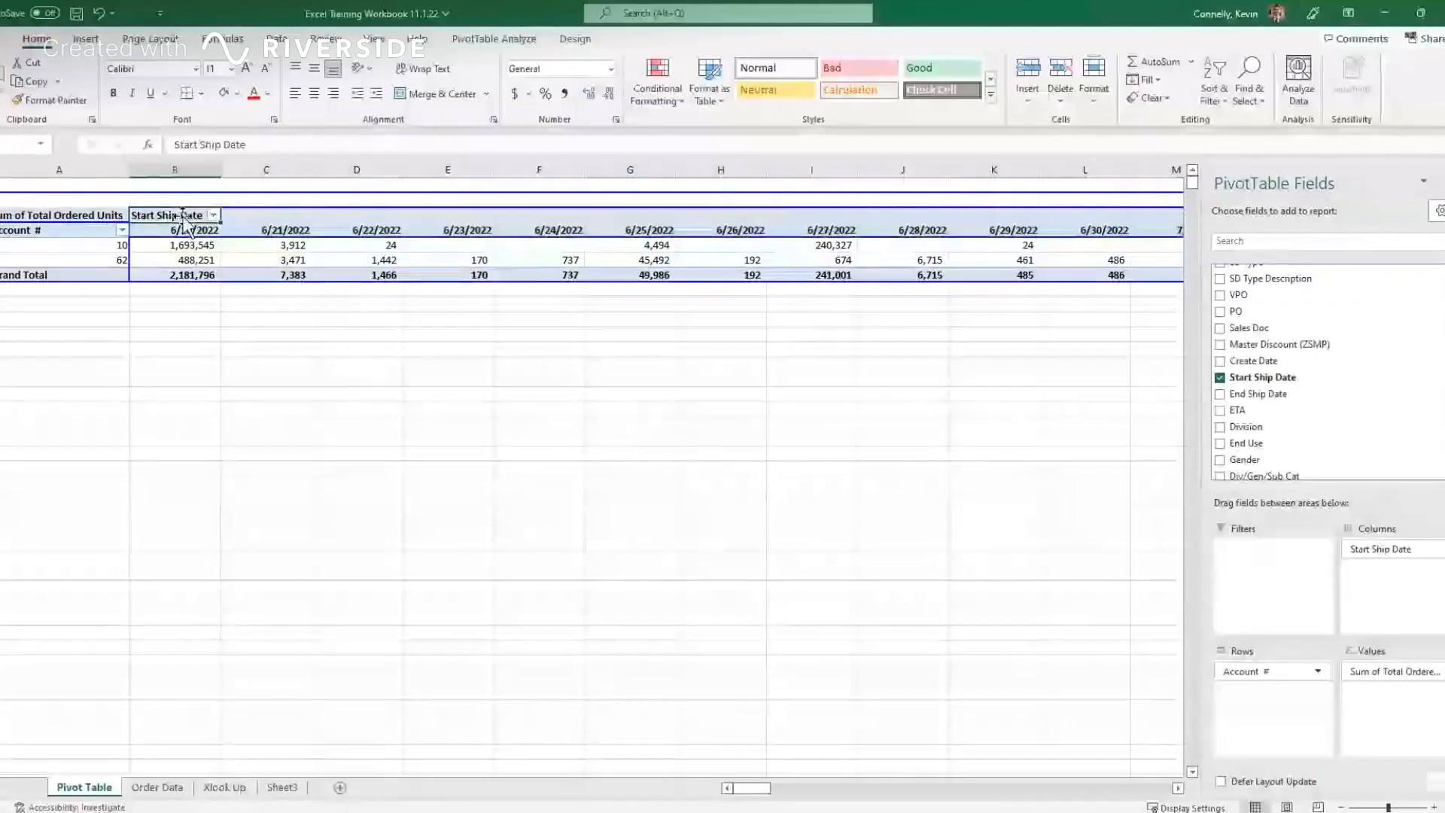
Step: Move Start Ship Date from the column fields back to rows and on to the report filter area
drag(183, 218, 130, 272)
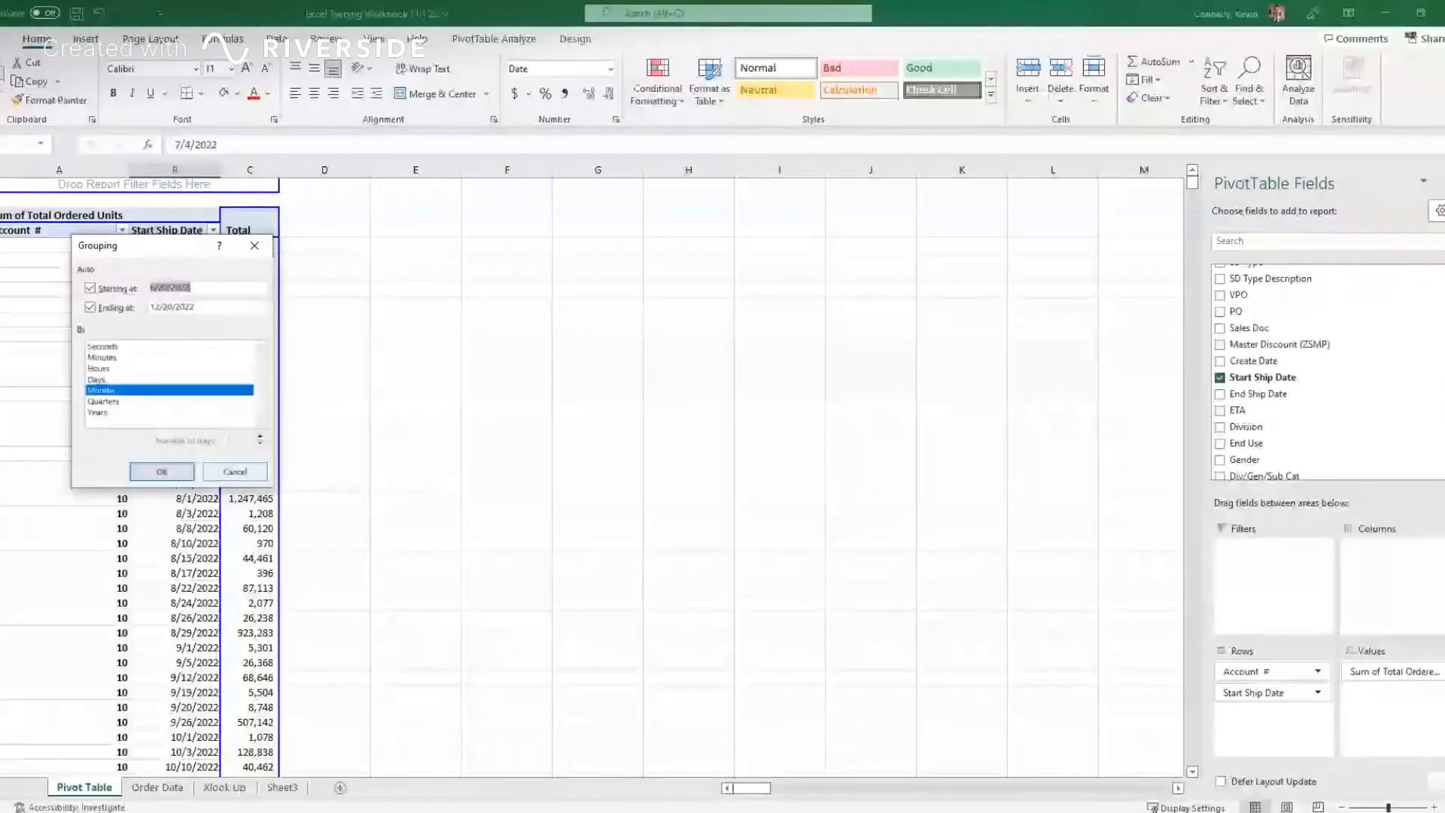
click(235, 472)
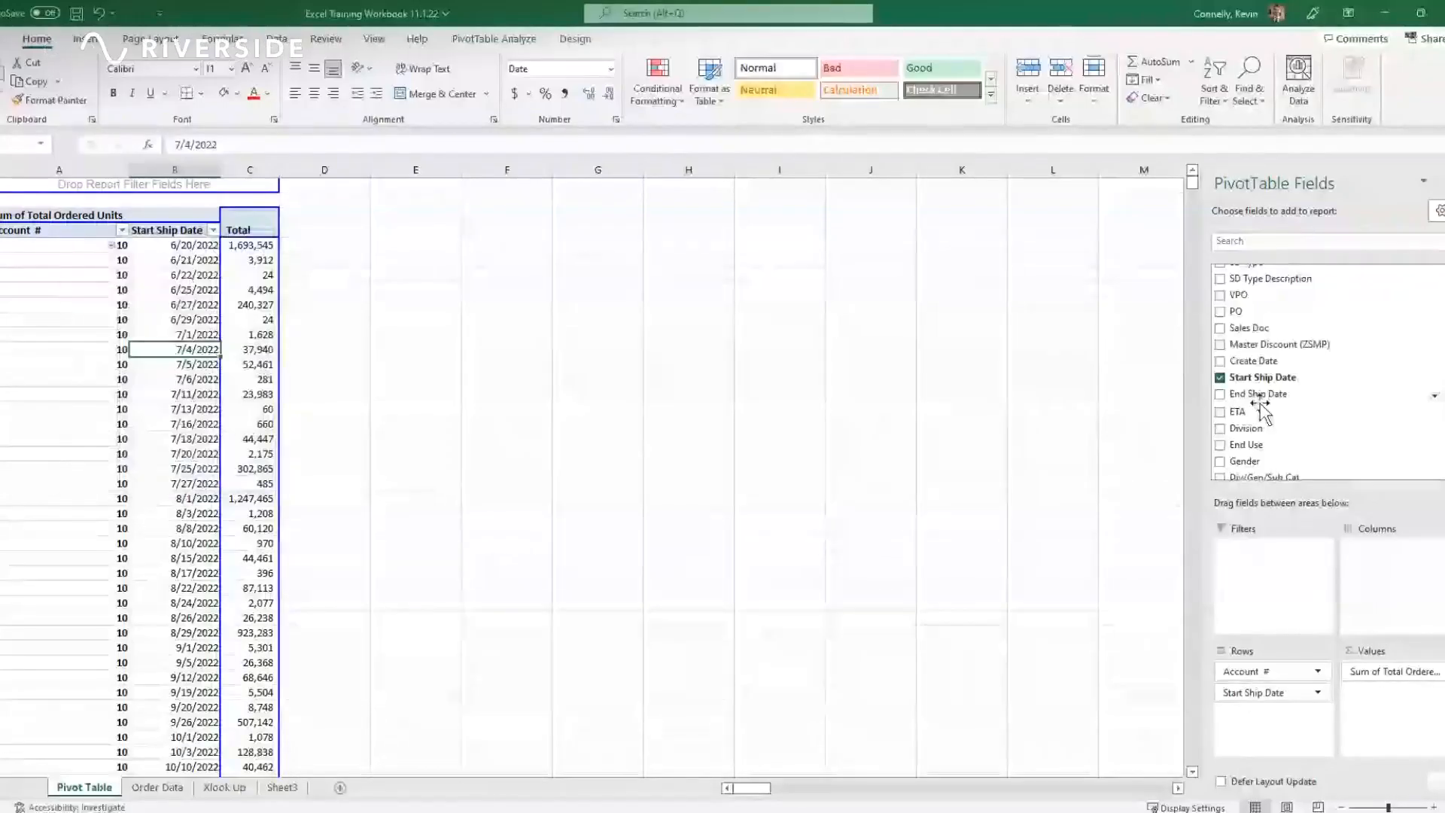
click(172, 225)
drag(170, 217, 166, 211)
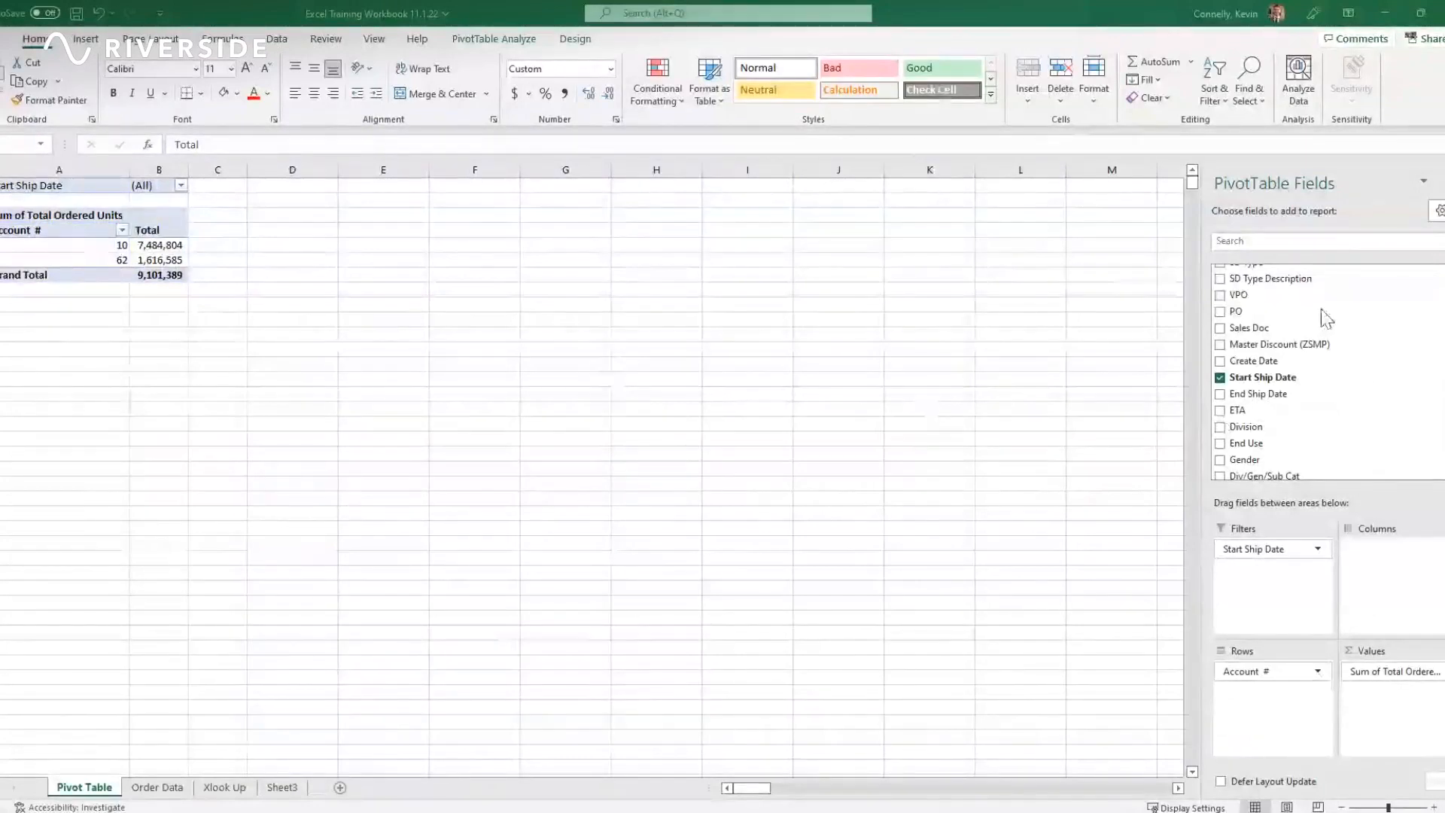
Step: Add Rejection Code as a second report filter below Start Ship Date
scroll(1328, 331, down, 2)
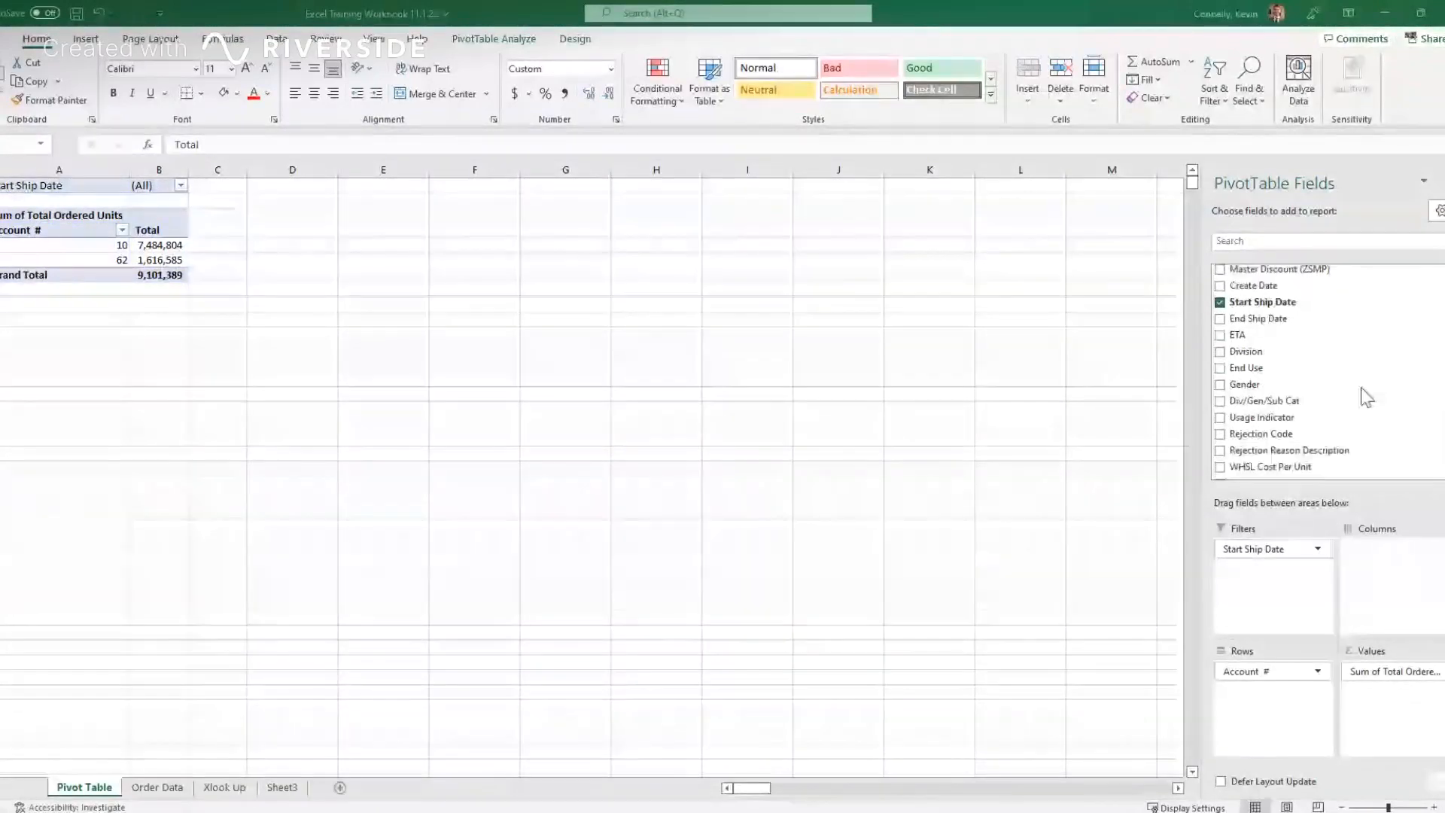
scroll(1366, 397, down, 2)
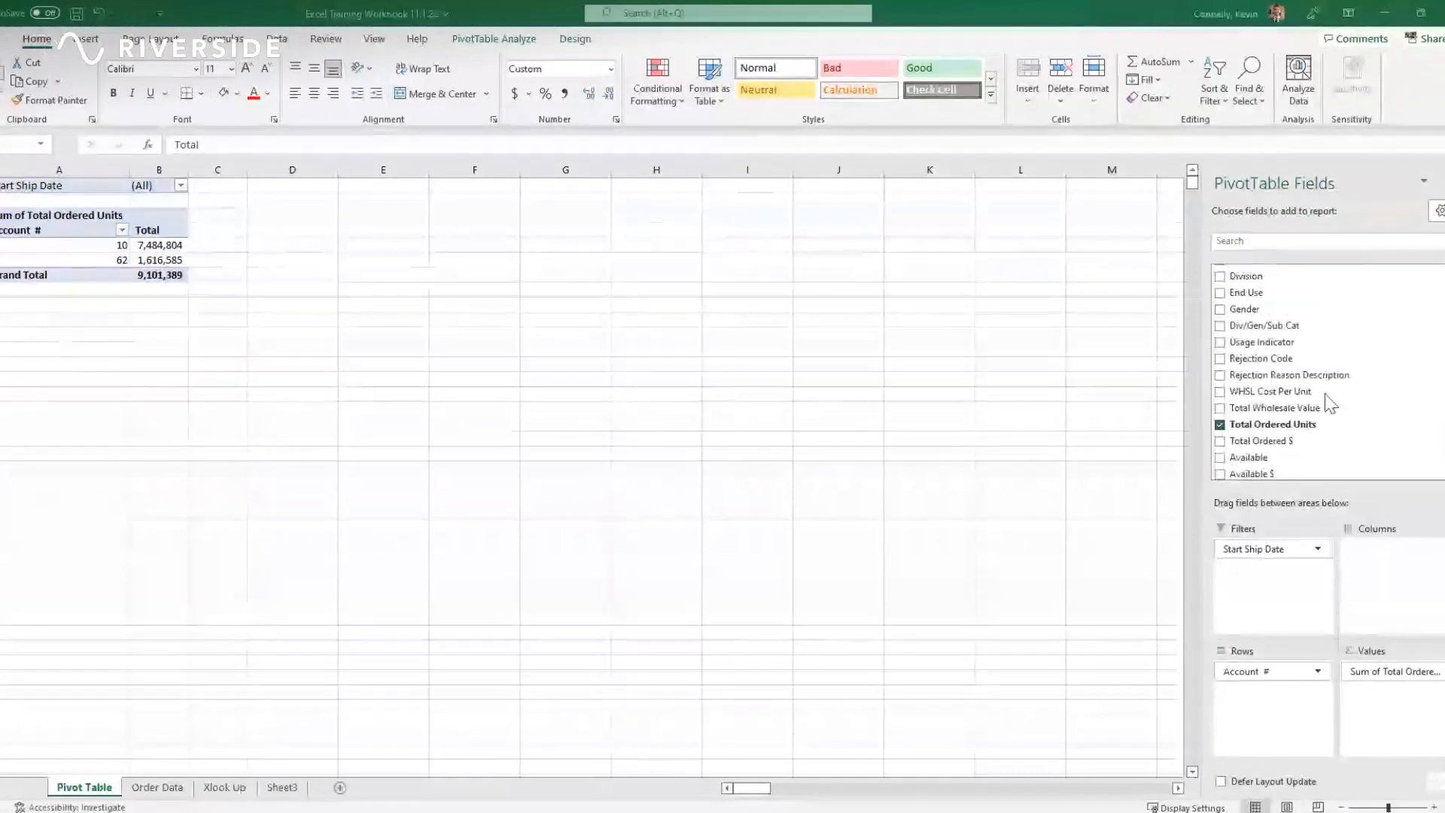
scroll(1332, 394, down, 2)
scroll(1328, 396, down, 2)
scroll(1335, 401, up, 4)
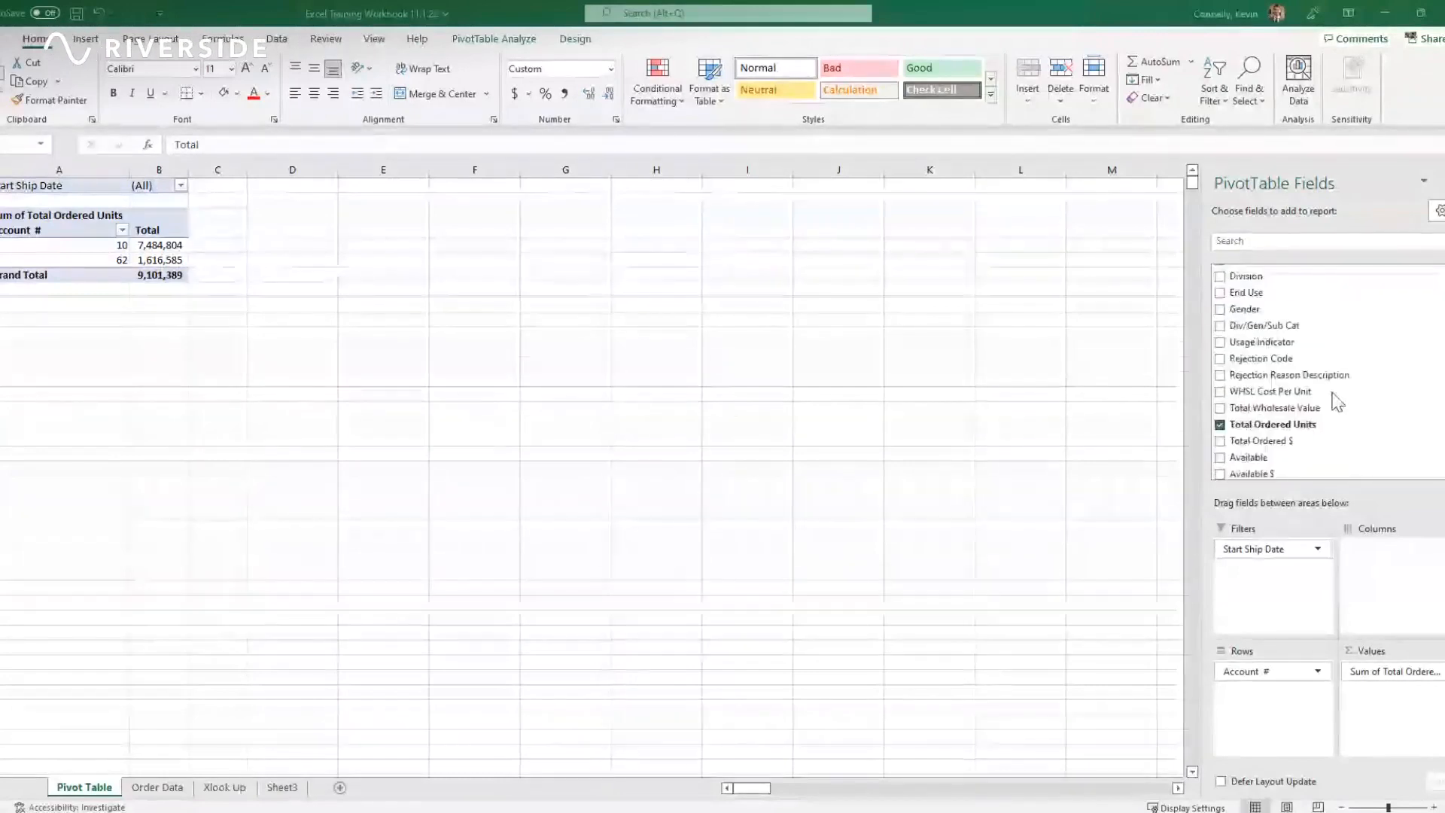
drag(1279, 358, 1276, 571)
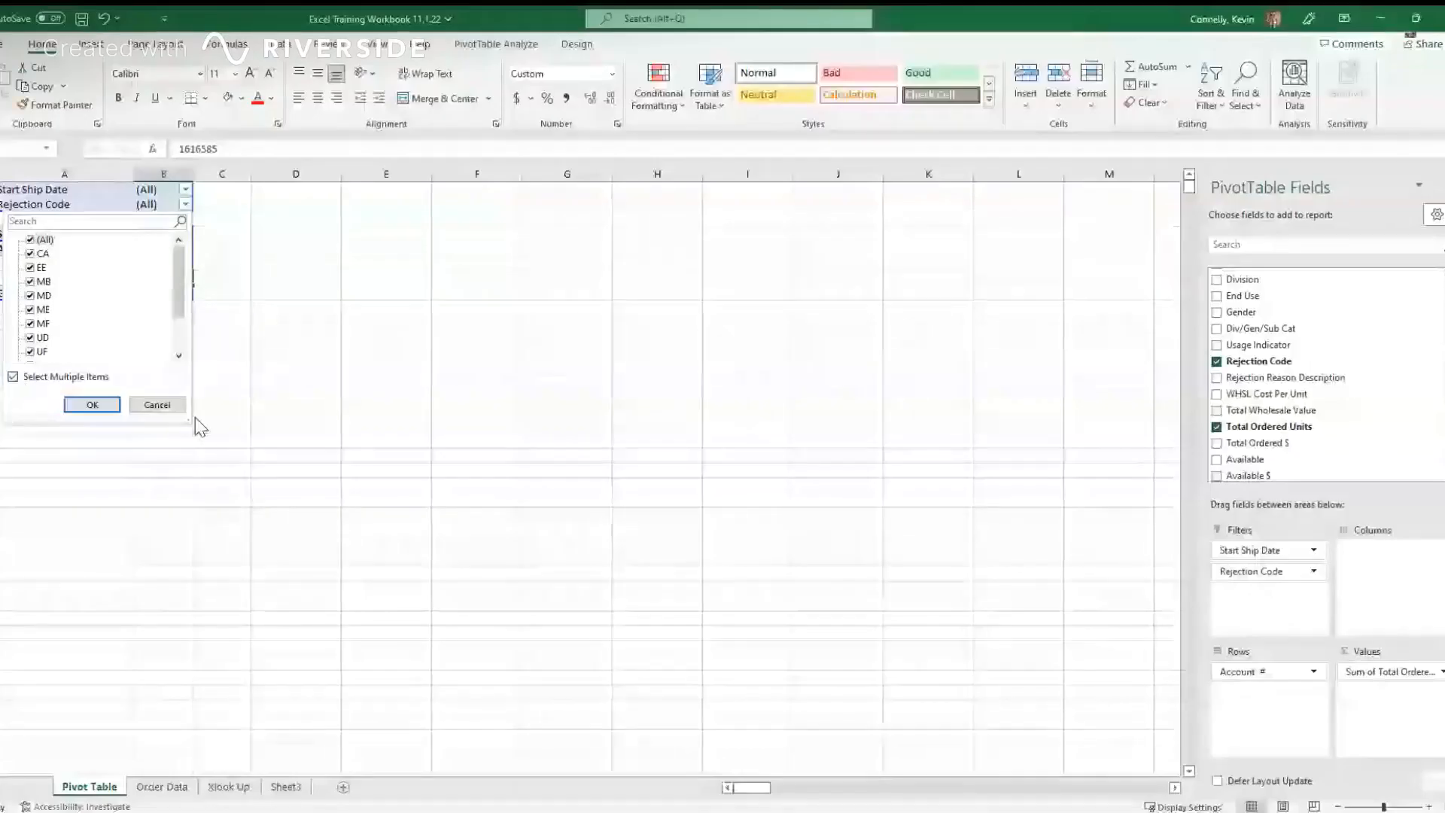
Step: Enlarge the Rejection Code filter list and exclude codes MB, MD, ME and MF
drag(190, 426, 270, 636)
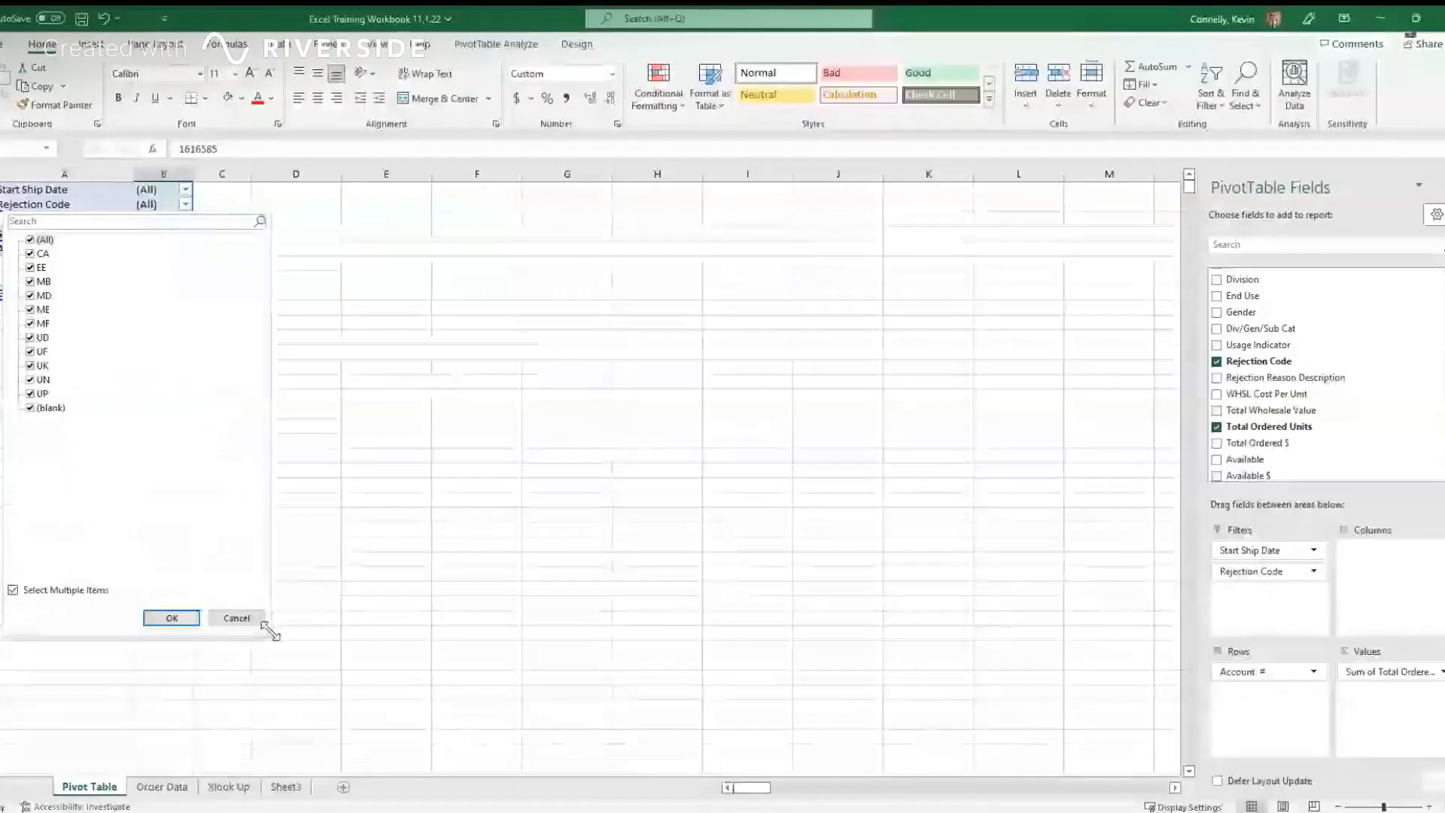
click(30, 282)
click(30, 295)
click(31, 309)
click(30, 323)
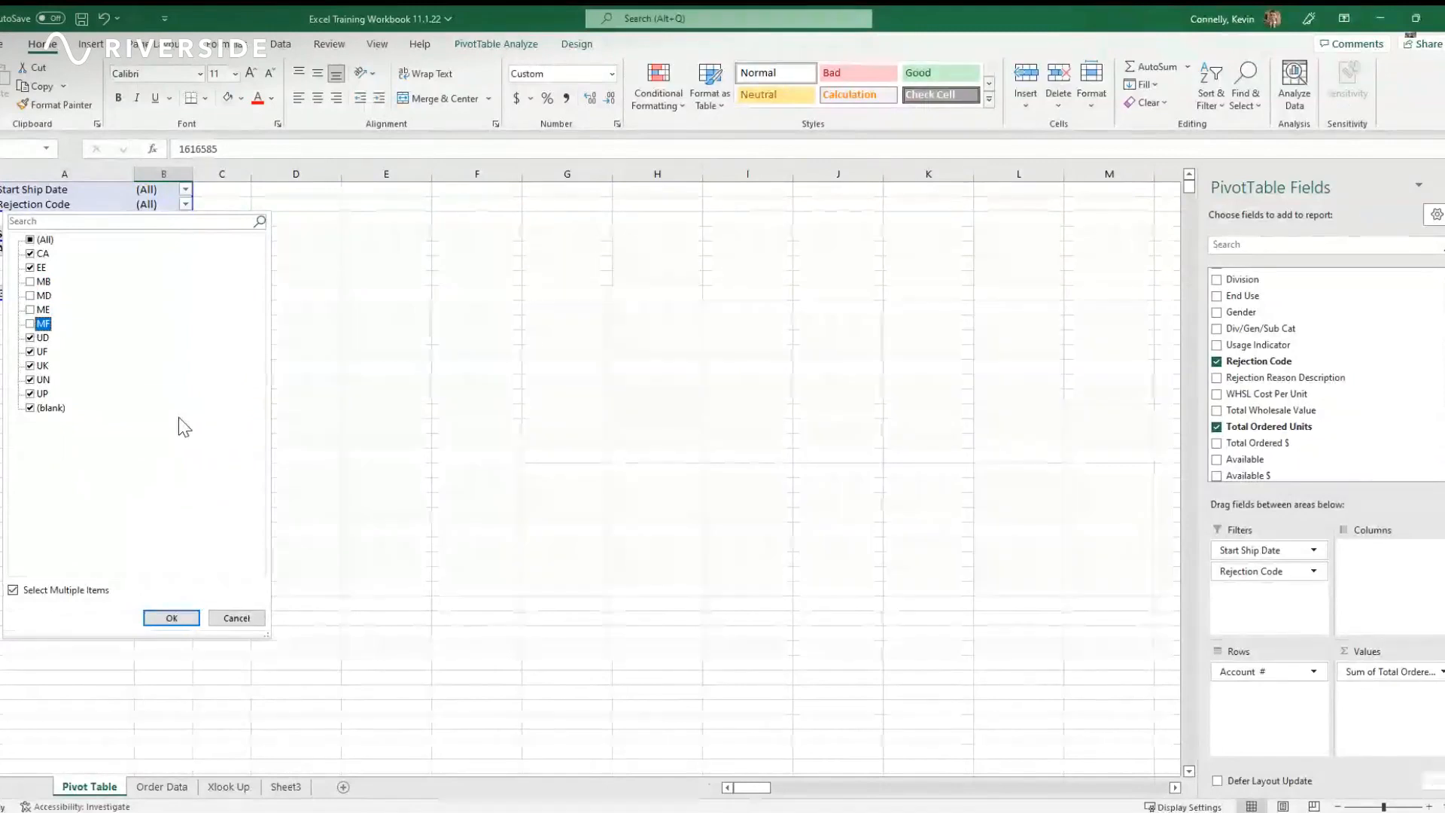
click(169, 619)
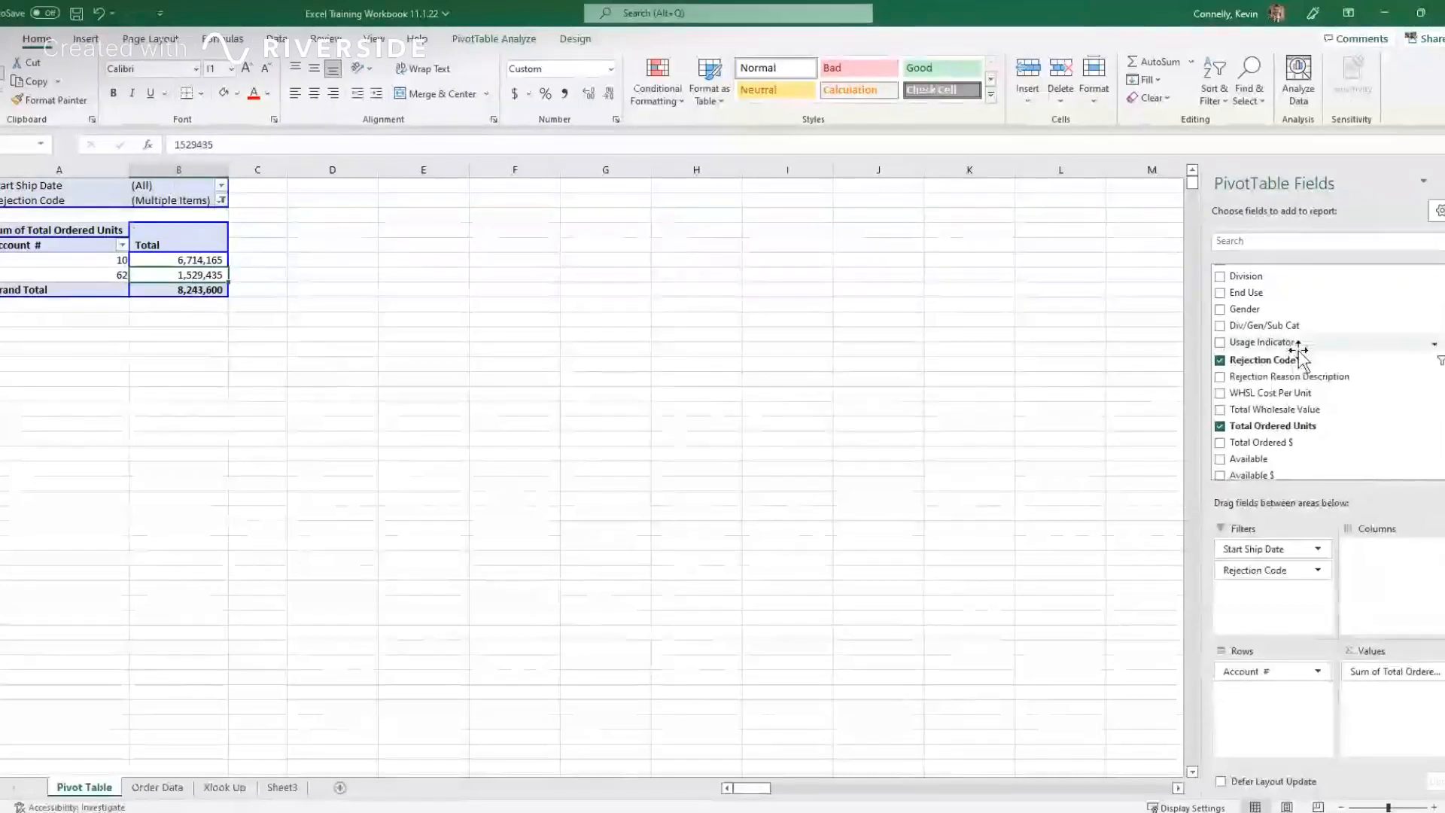
Step: Add Gender as a row field after Account # and adjust the width of the Total column
scroll(1281, 353, up, 1)
drag(1280, 352, 187, 275)
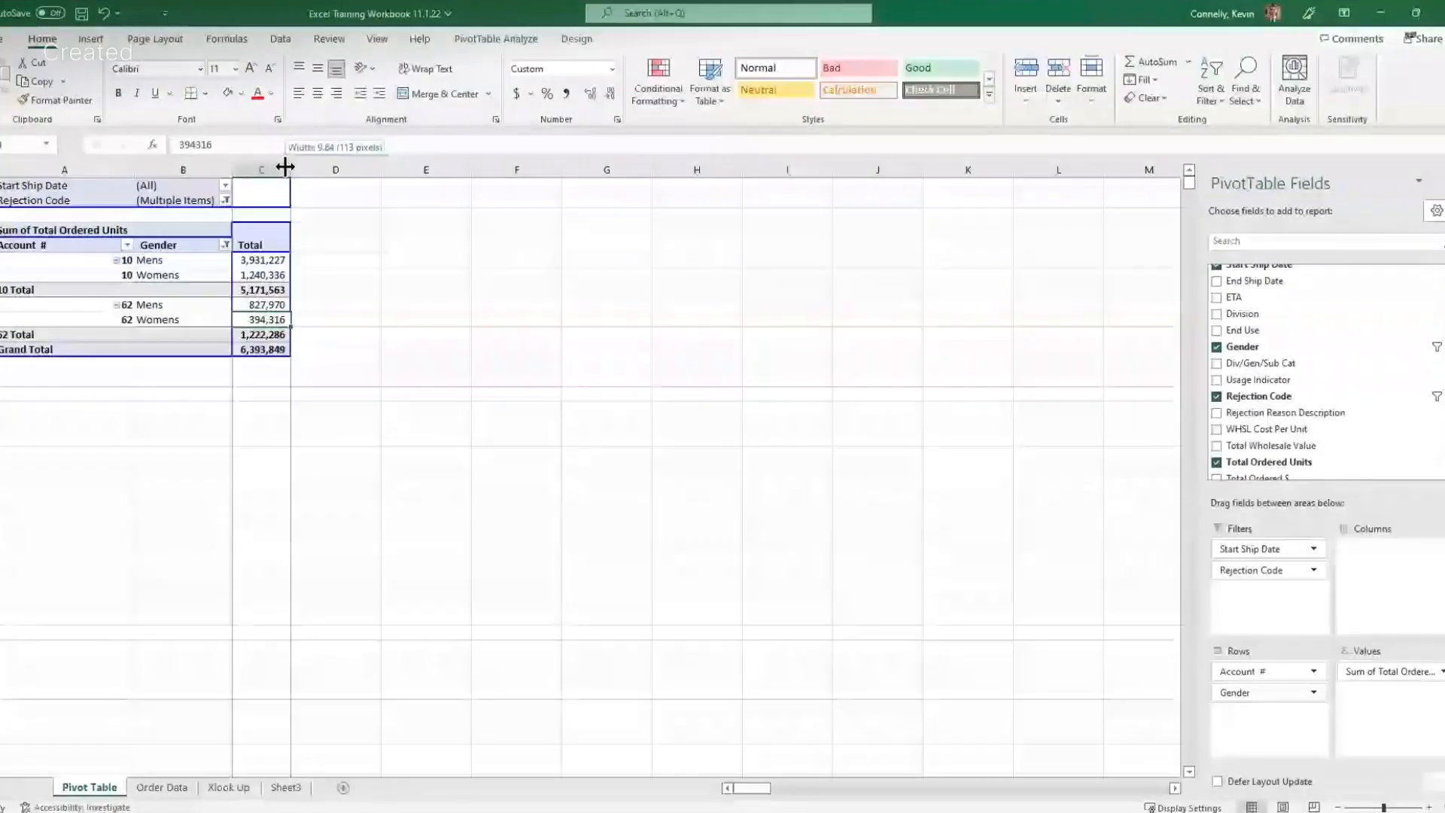
click(266, 170)
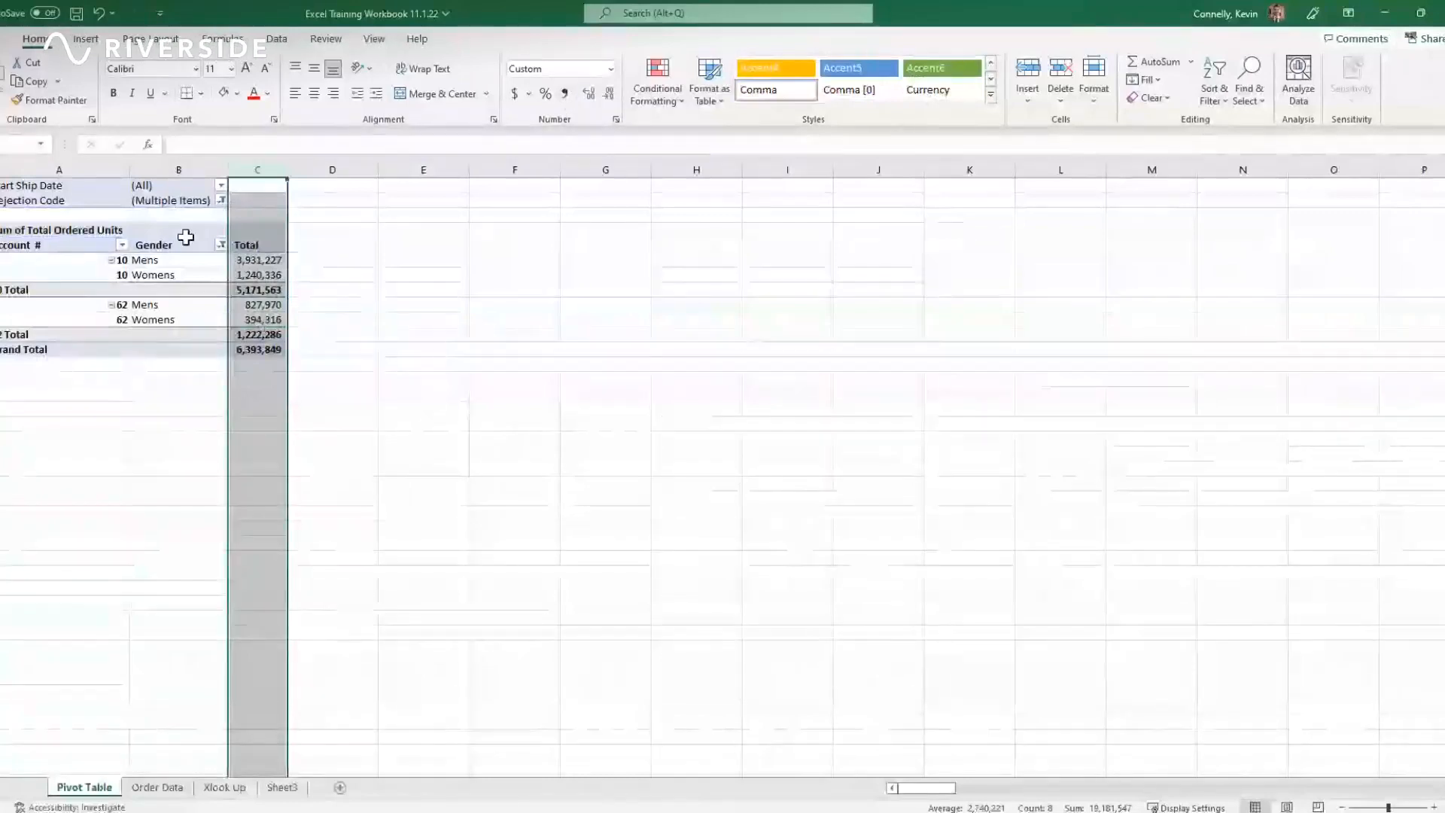
click(311, 308)
click(262, 260)
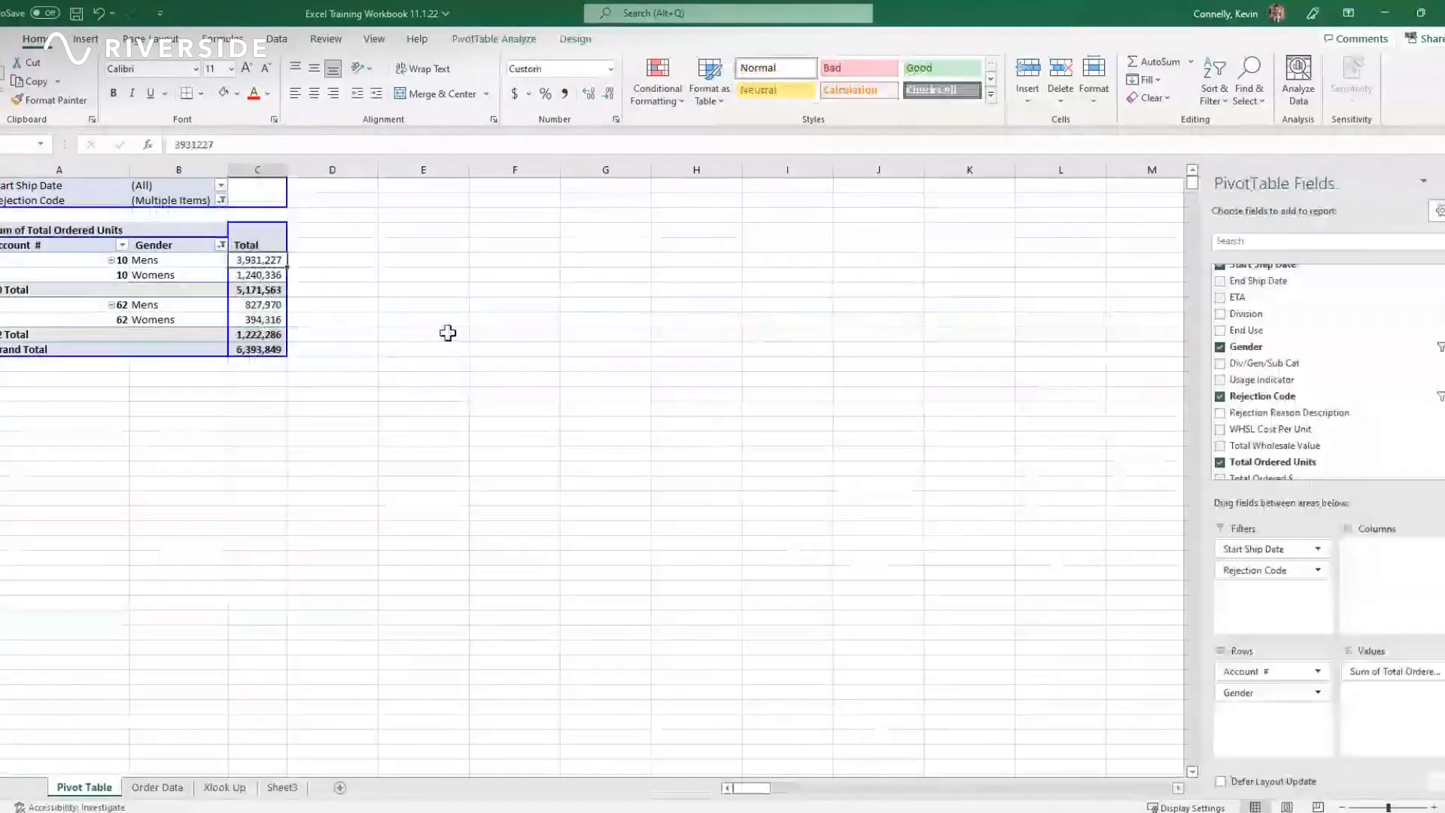
Step: Add Processing and Shipped as value fields beside Total Ordered Units
scroll(1303, 399, down, 3)
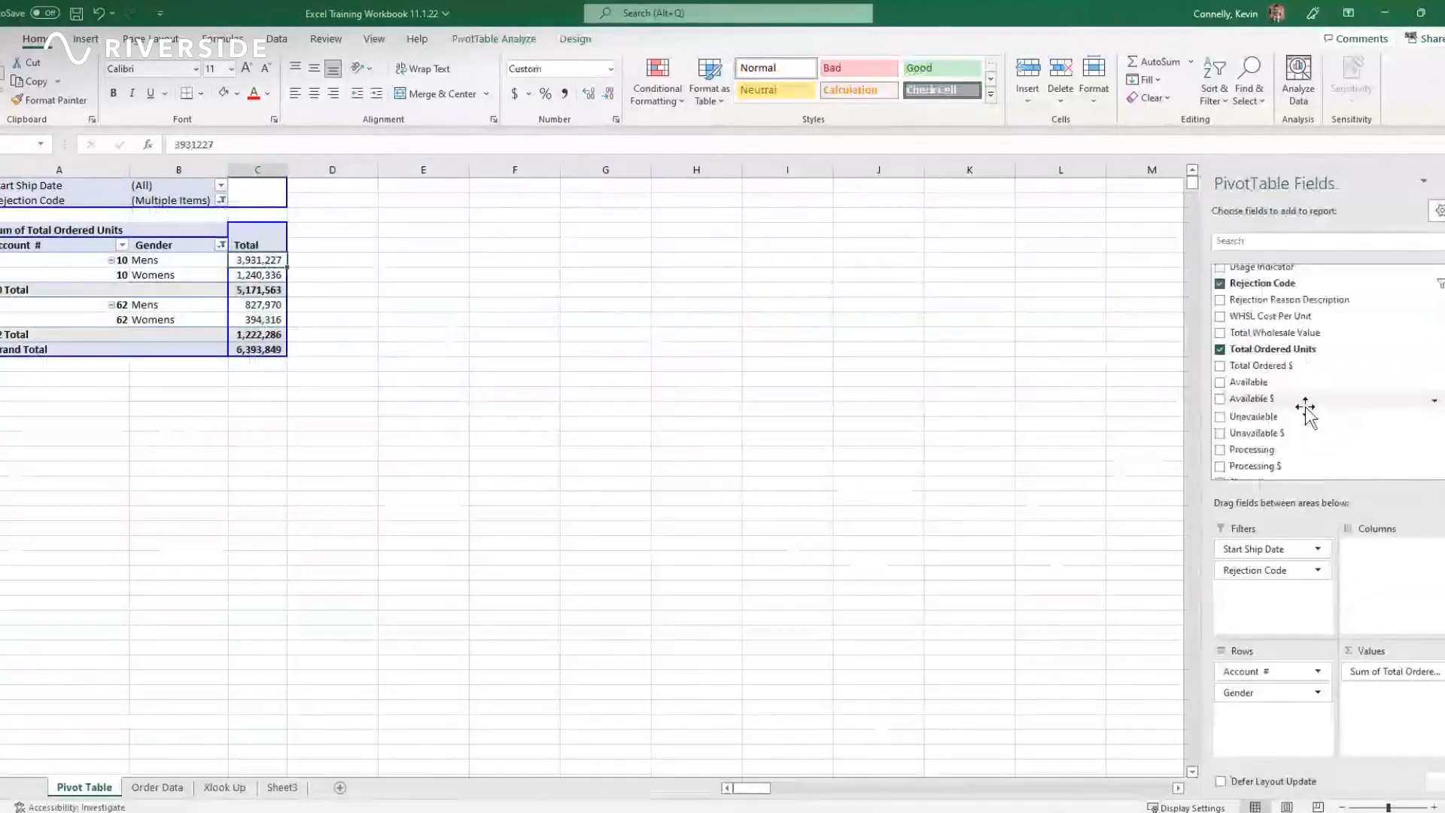
scroll(1301, 414, down, 1)
scroll(1310, 406, down, 1)
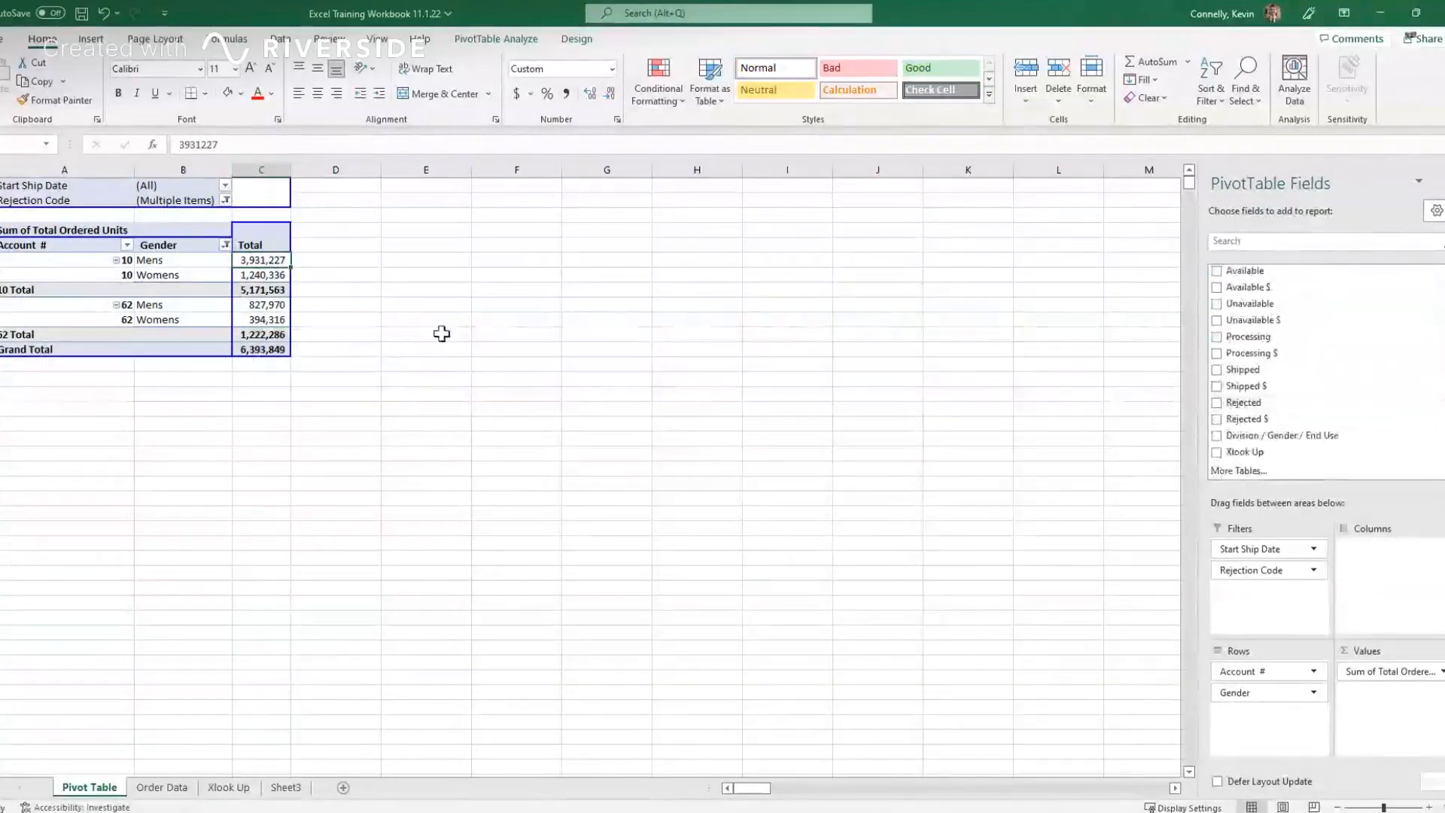
click(224, 277)
click(248, 275)
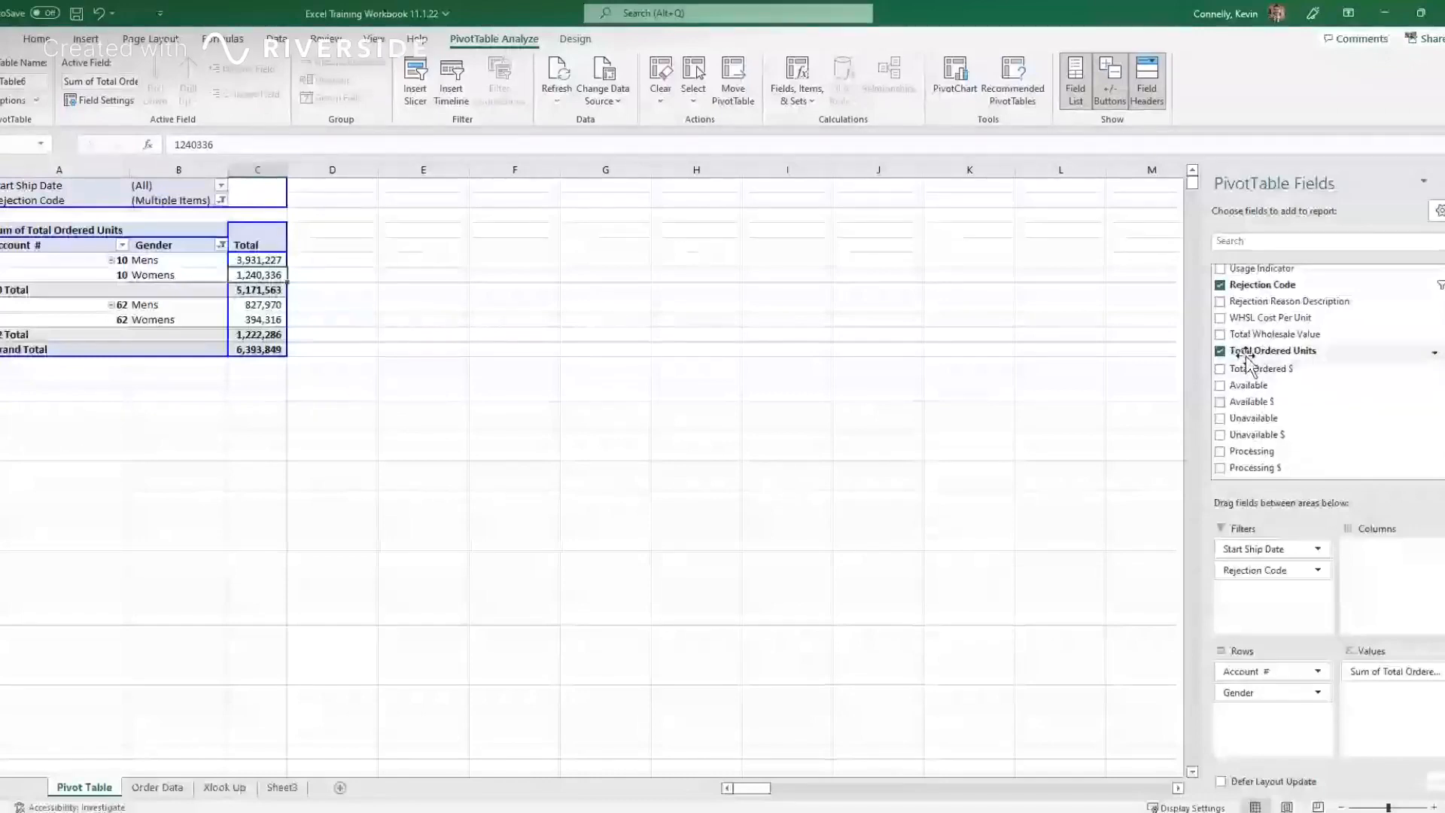
scroll(1247, 361, down, 2)
click(1220, 374)
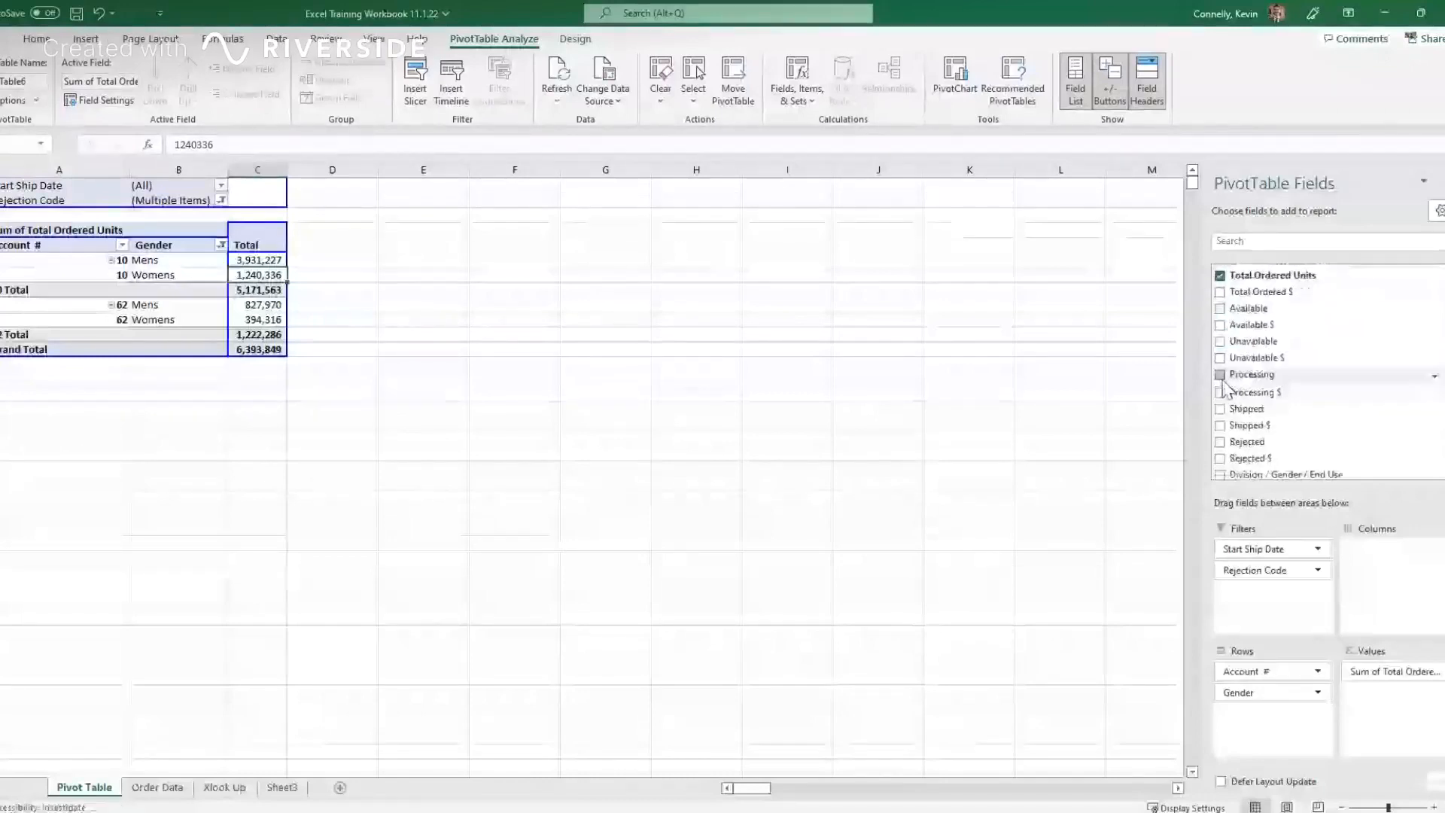
click(1220, 407)
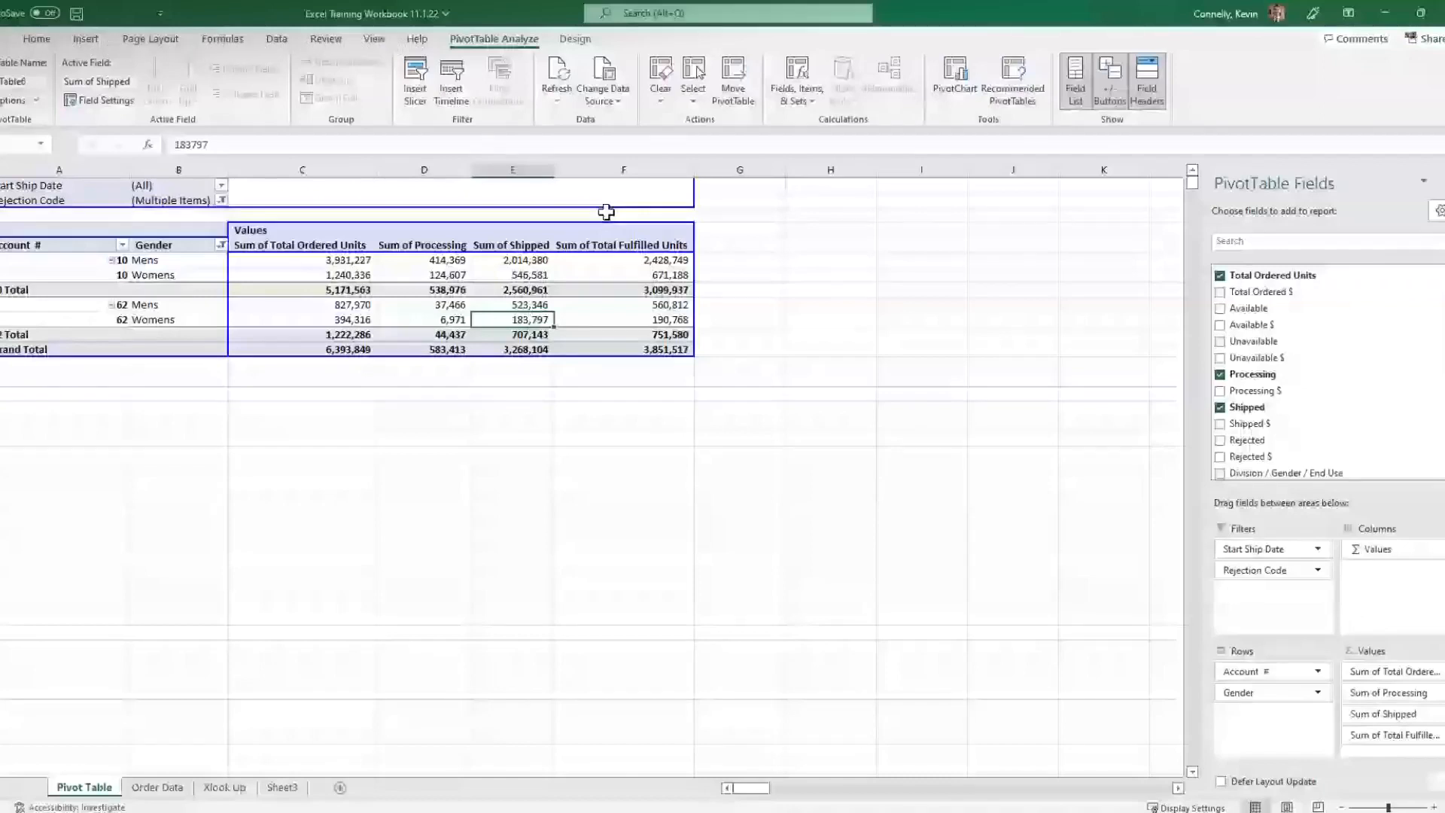
Step: Format the Sum of Total Fulfilled Units column with thousands separators and no decimals
click(623, 169)
click(565, 93)
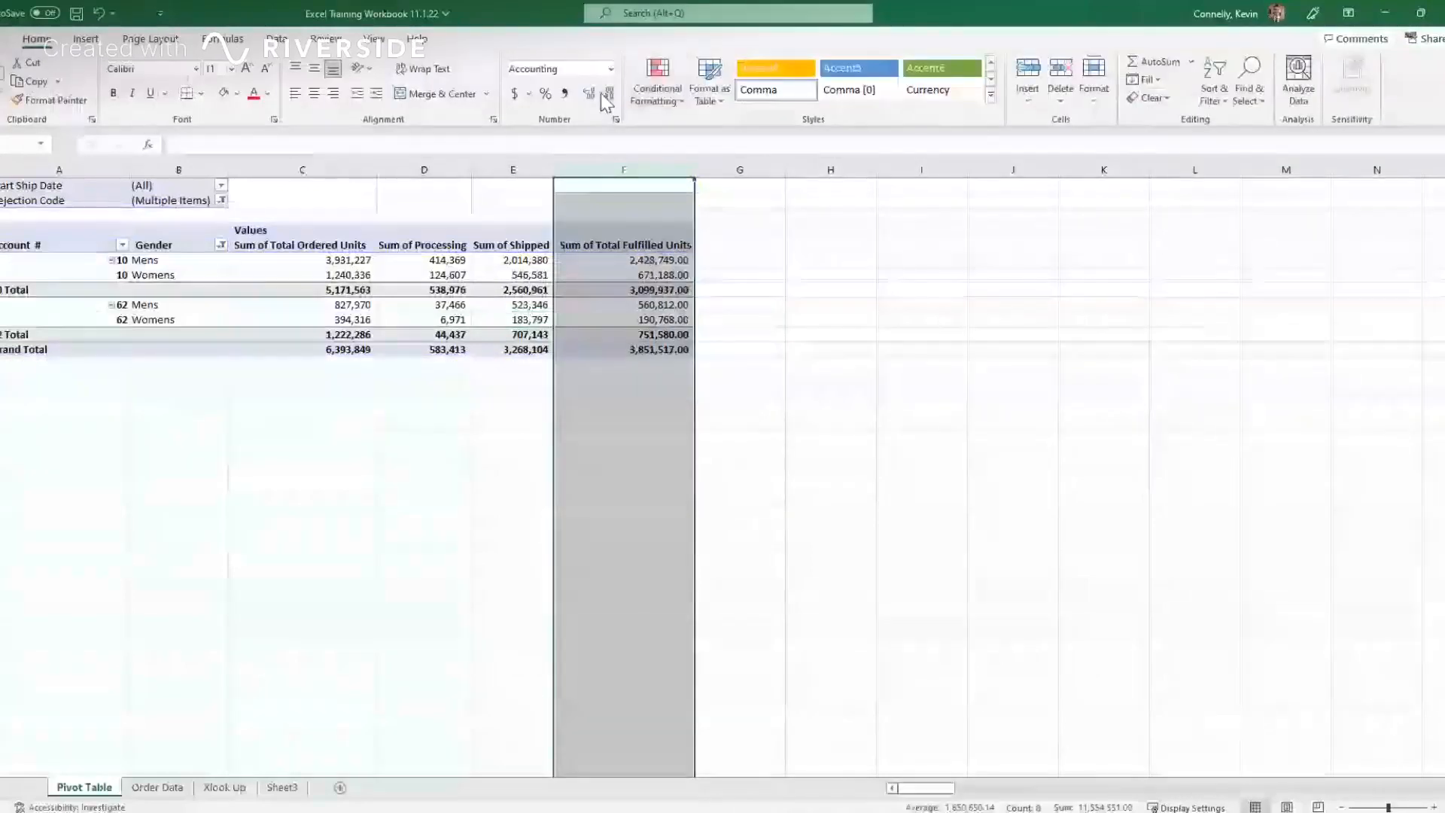
click(603, 94)
click(603, 94)
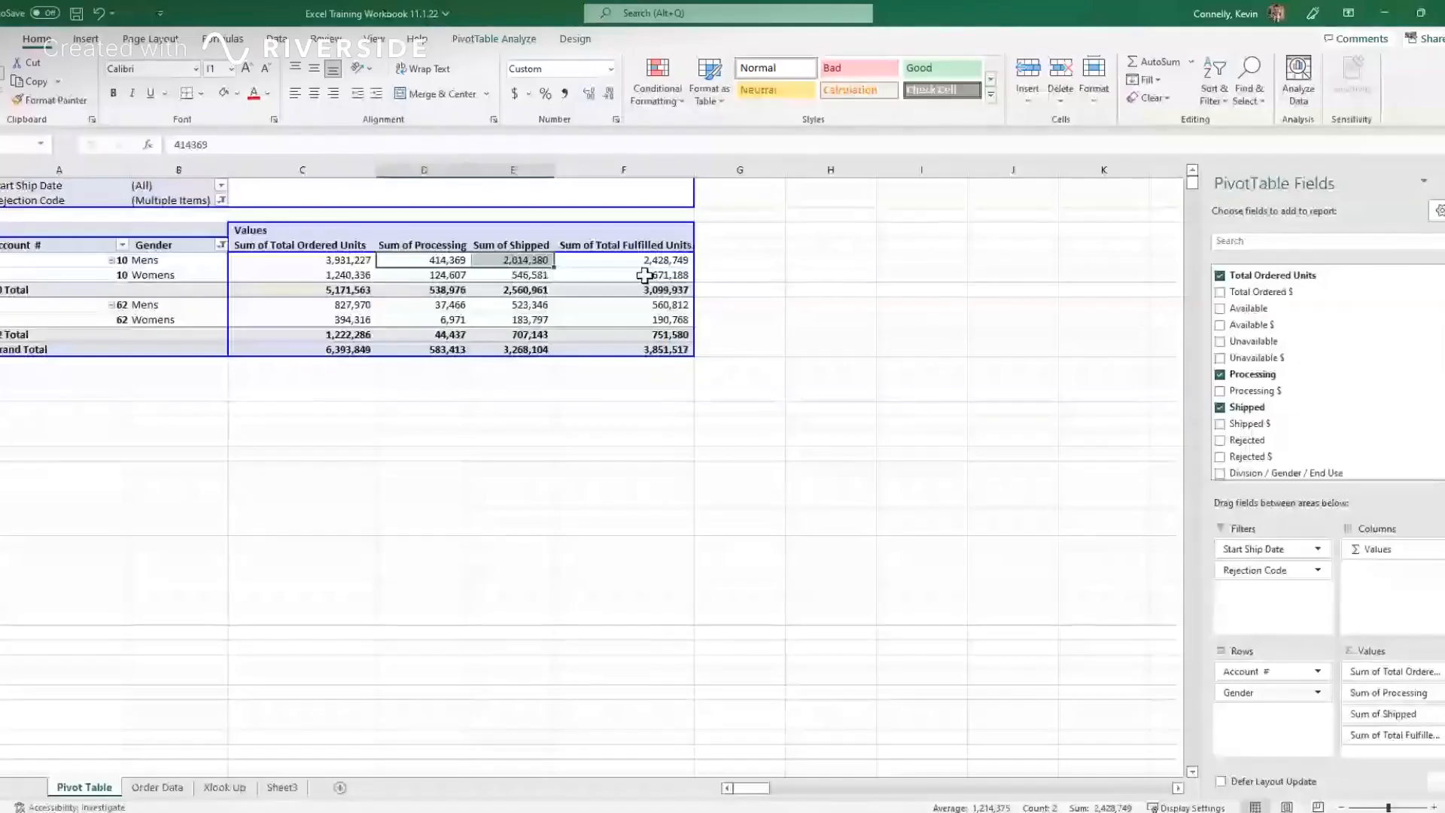
click(646, 262)
click(804, 322)
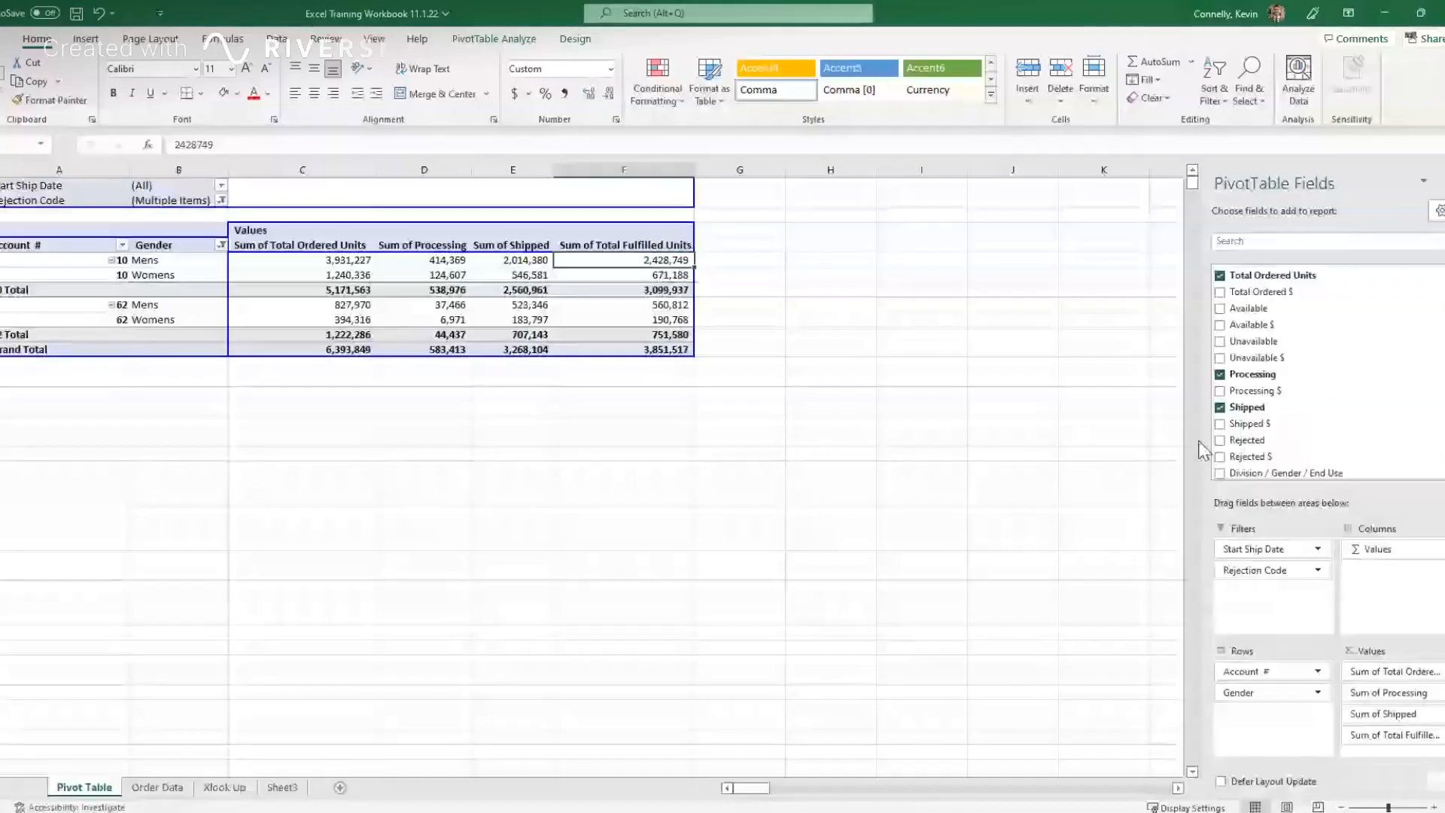
Step: Add Total Fulfilled Units to the values a second time, shown as a percentage of the total and formatted without decimals
scroll(1249, 448, down, 1)
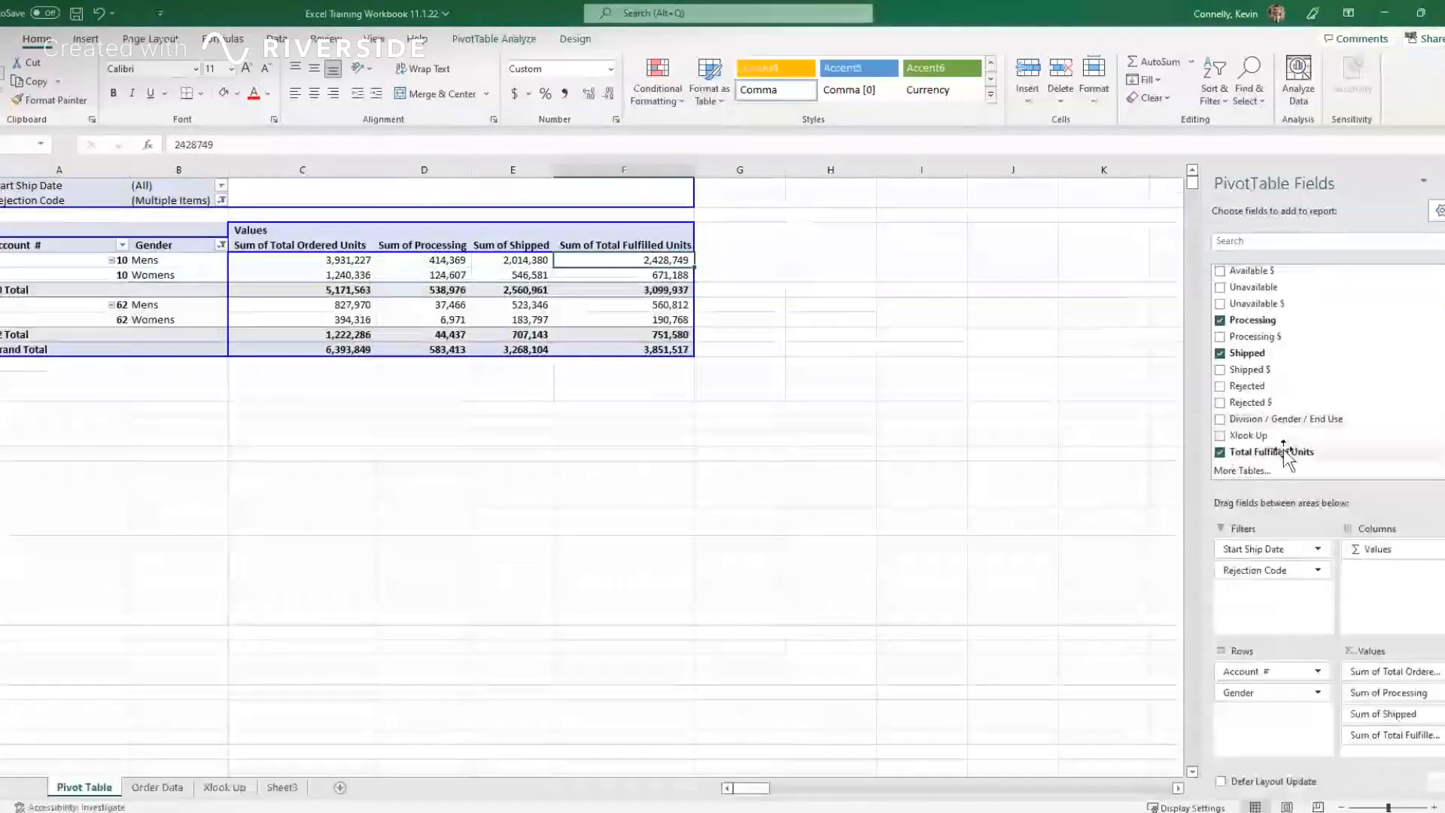
drag(1287, 455, 1371, 732)
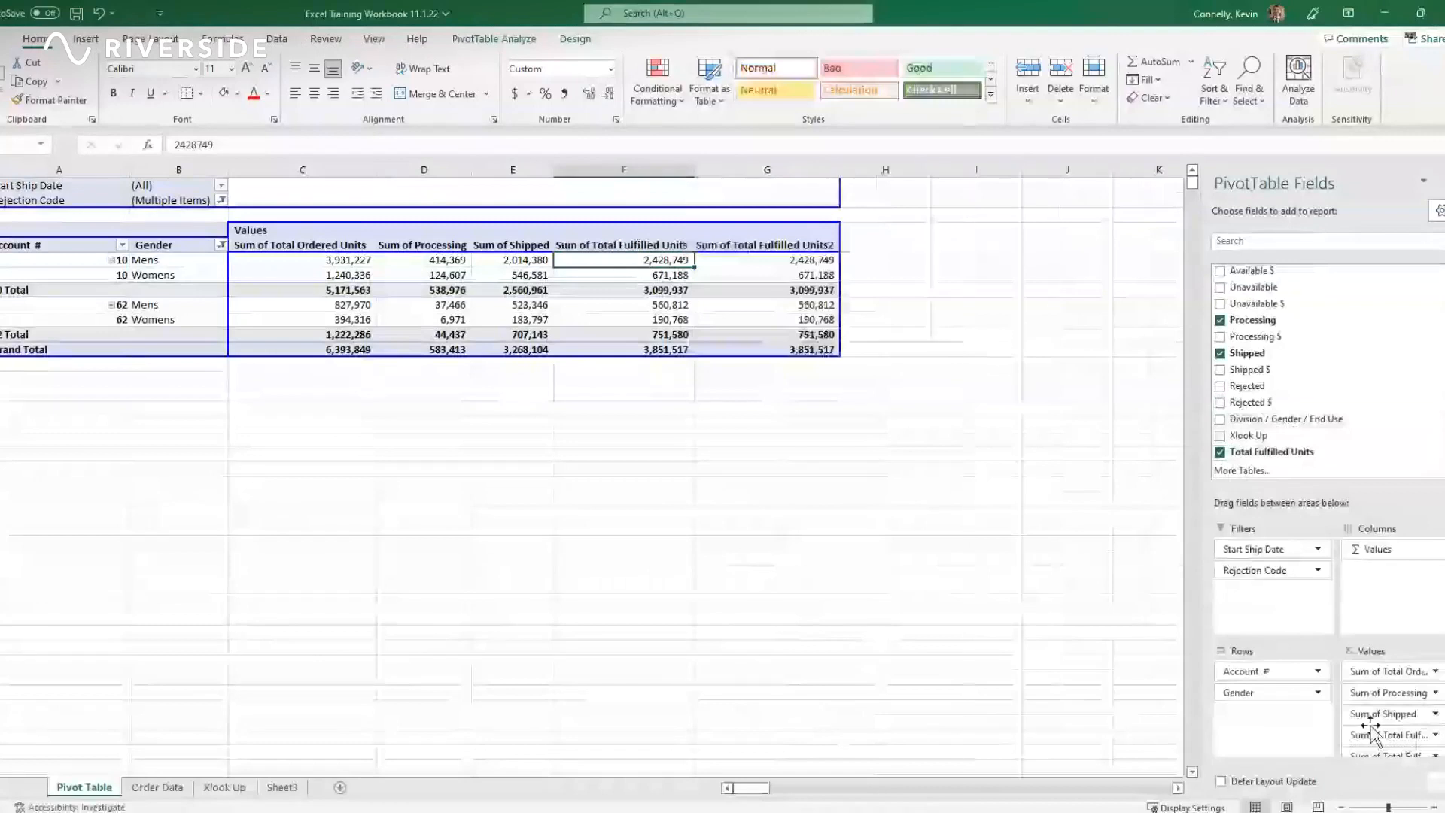
drag(1203, 503, 1008, 495)
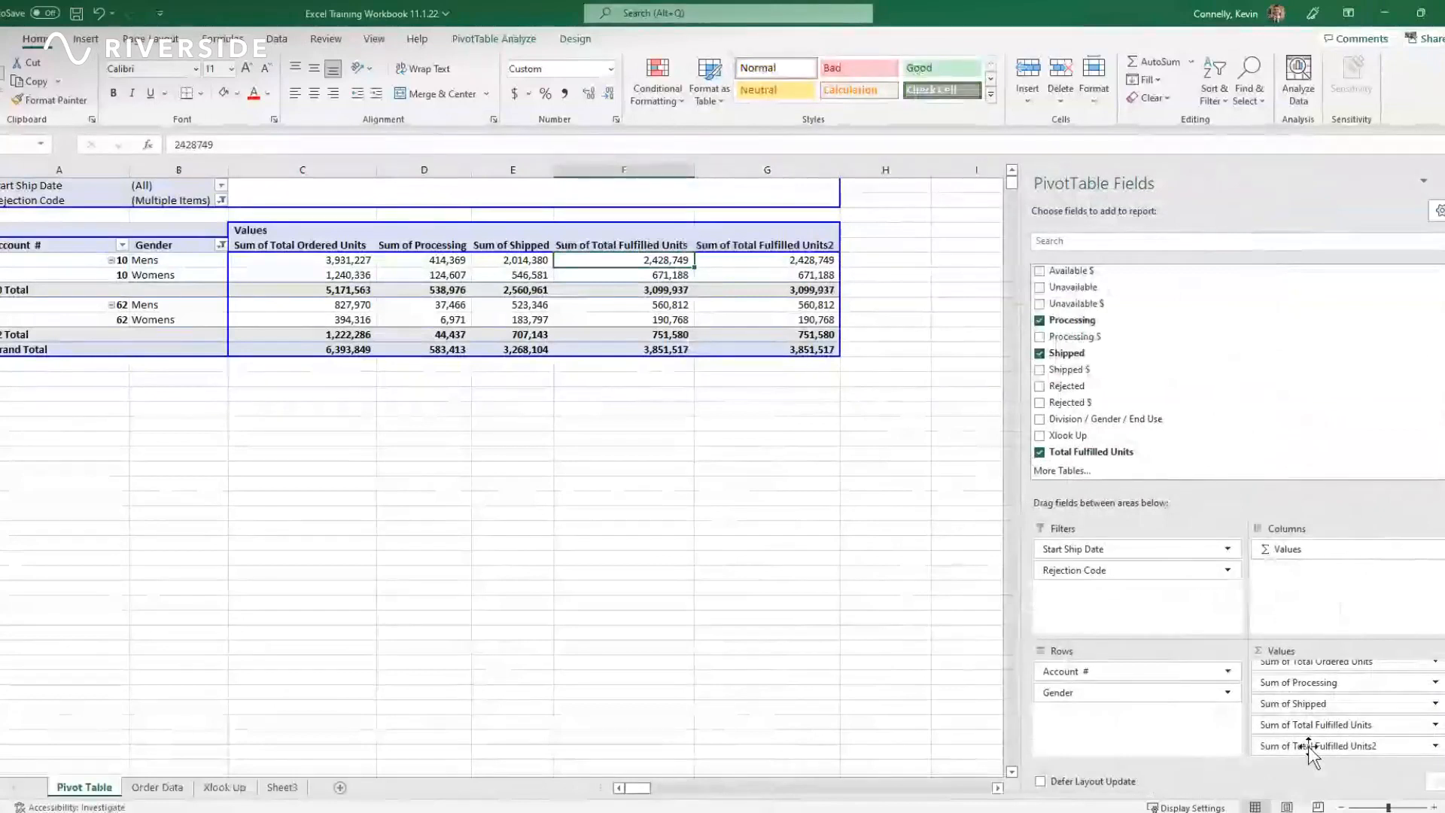
click(1308, 747)
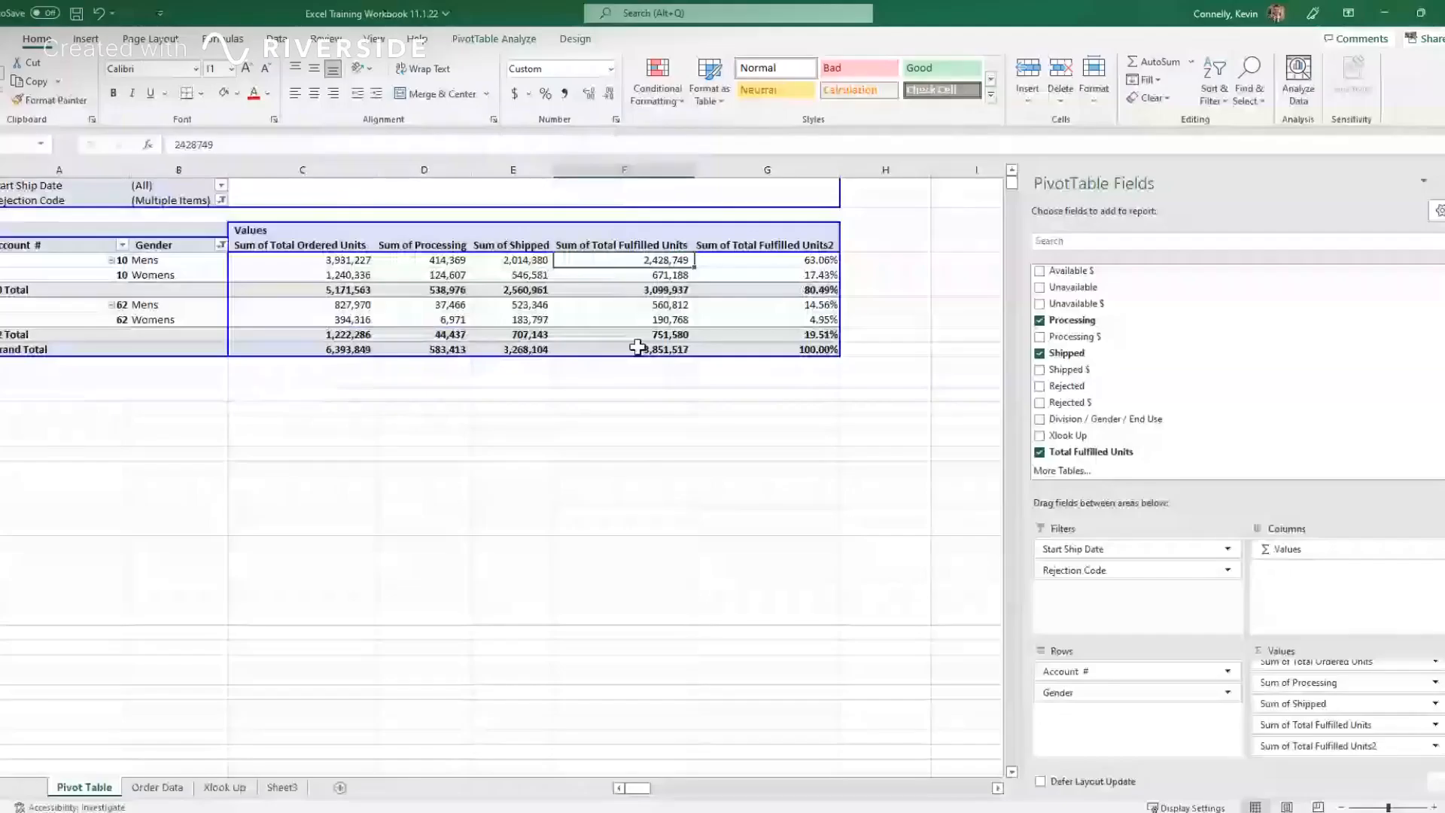
click(785, 169)
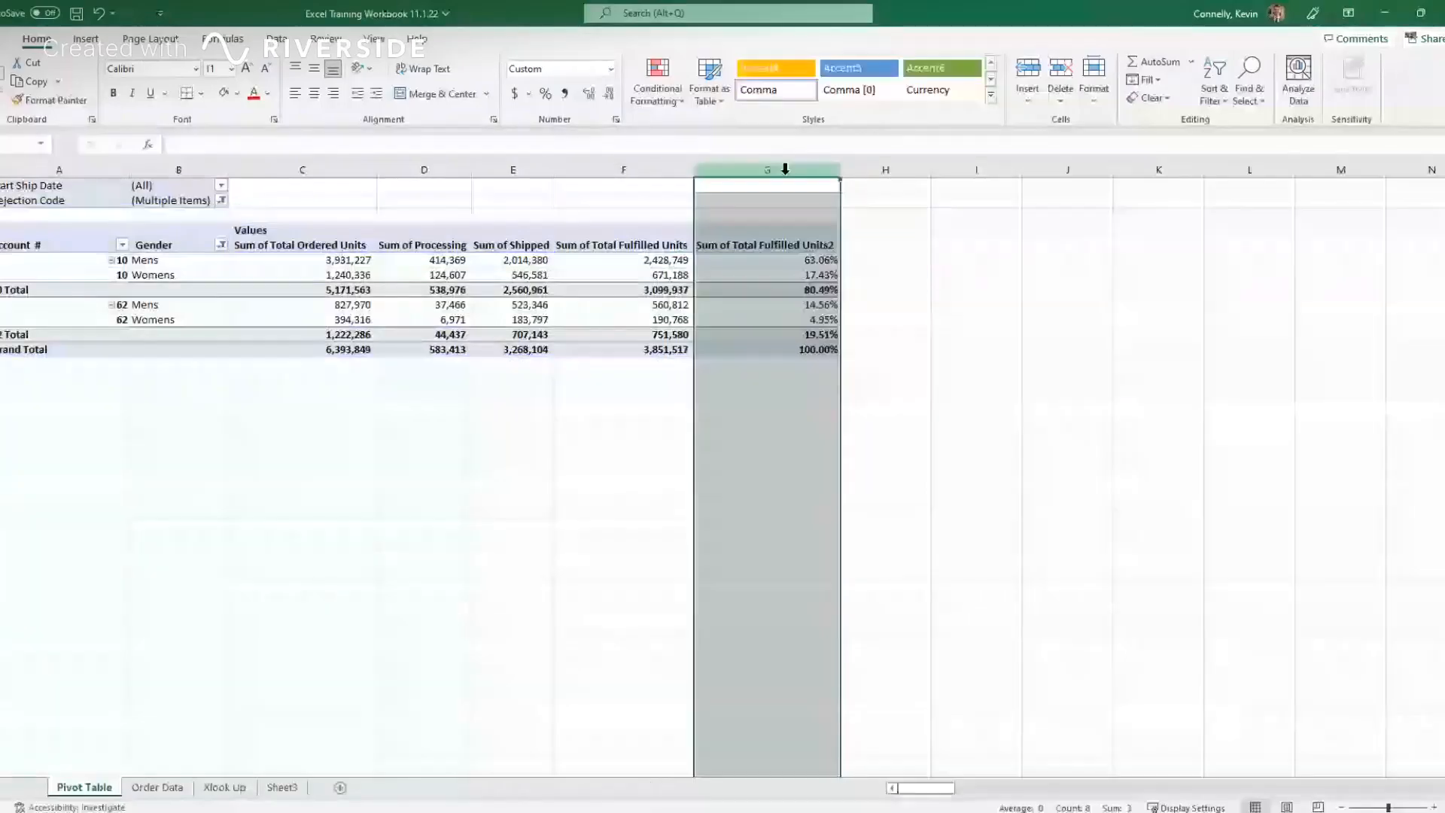
click(544, 94)
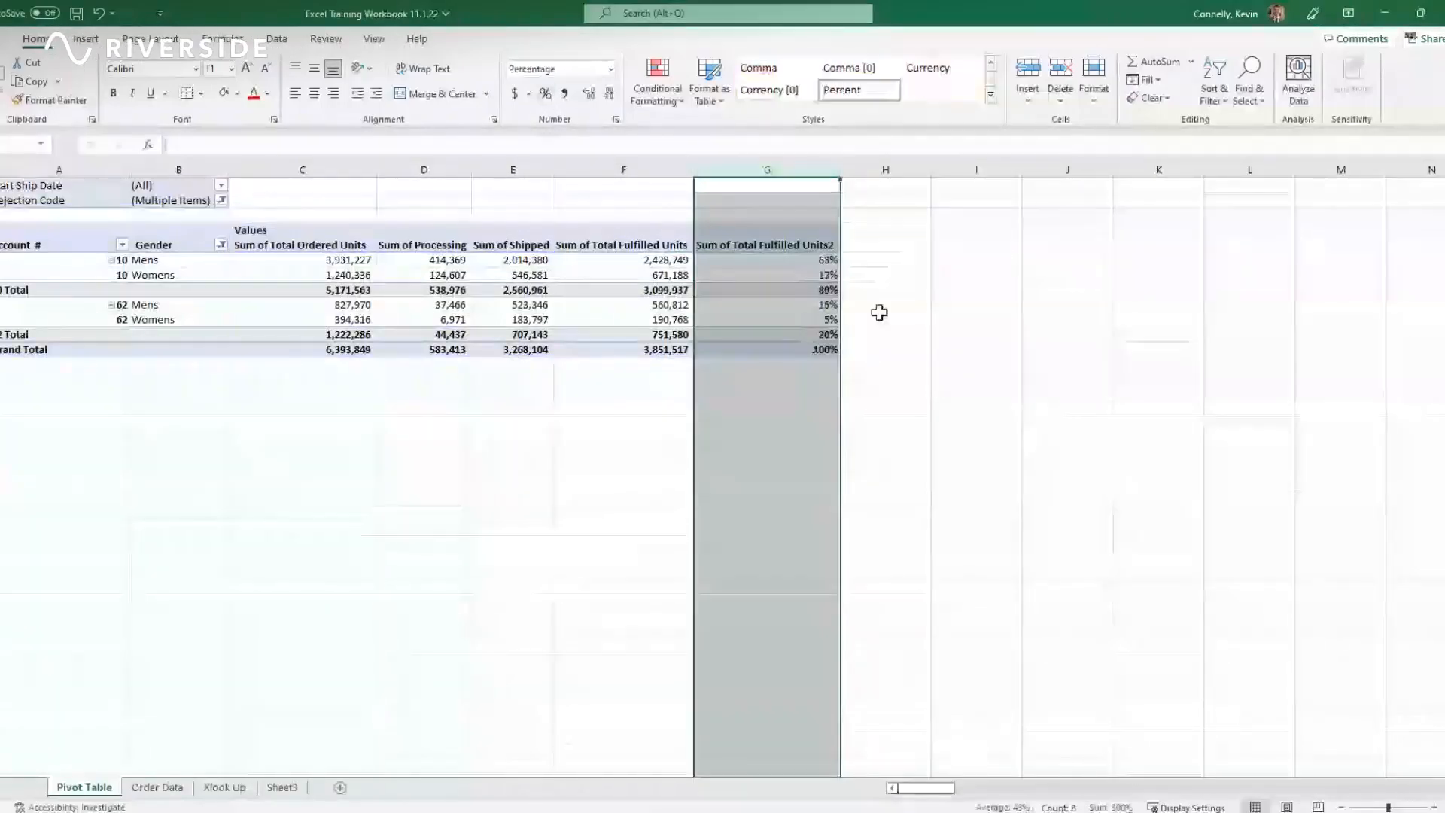
click(888, 333)
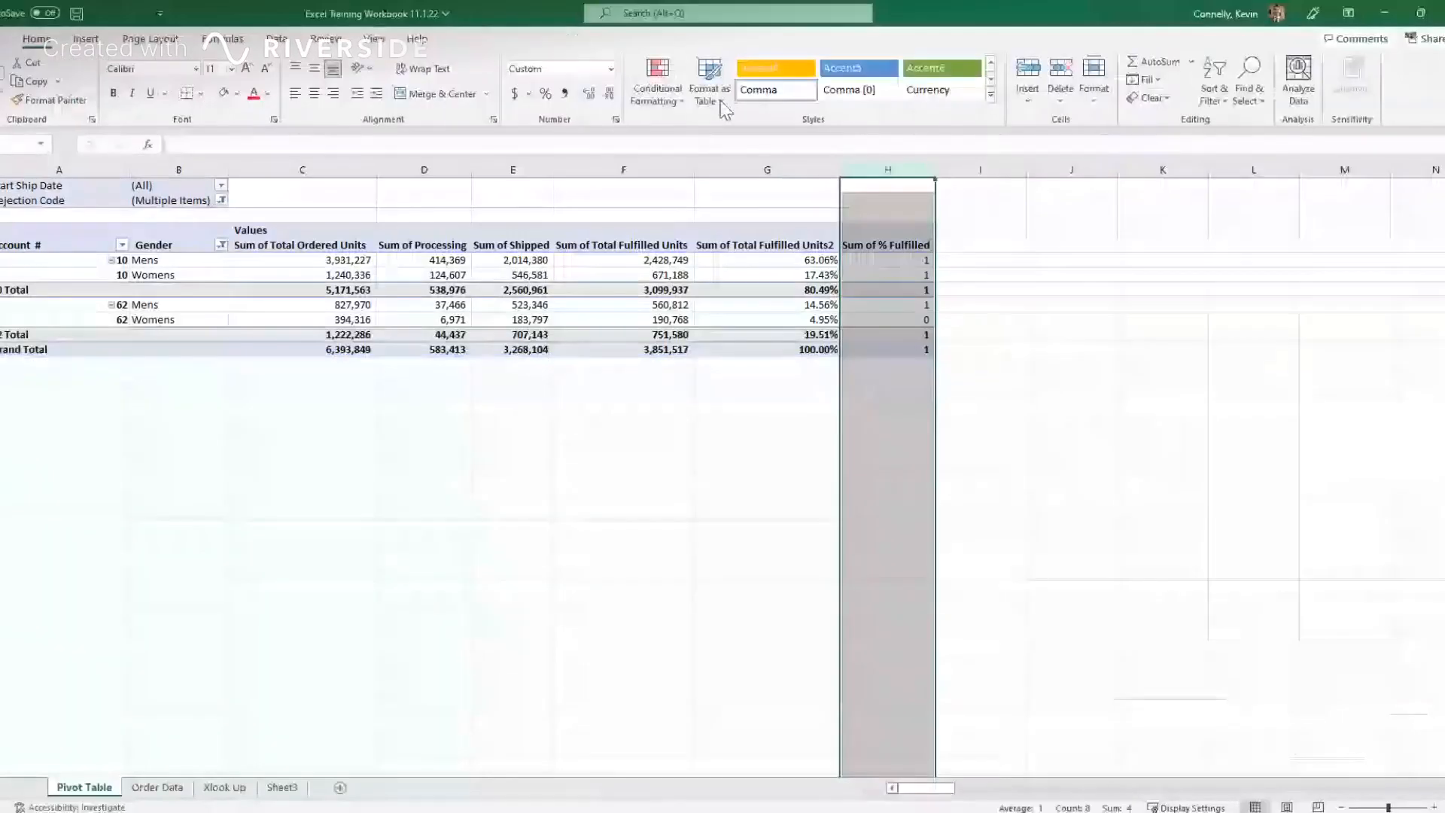
Step: Remove the original Sum of Total Fulfilled Units from the values and format the % Fulfilled column as whole percentages
click(546, 94)
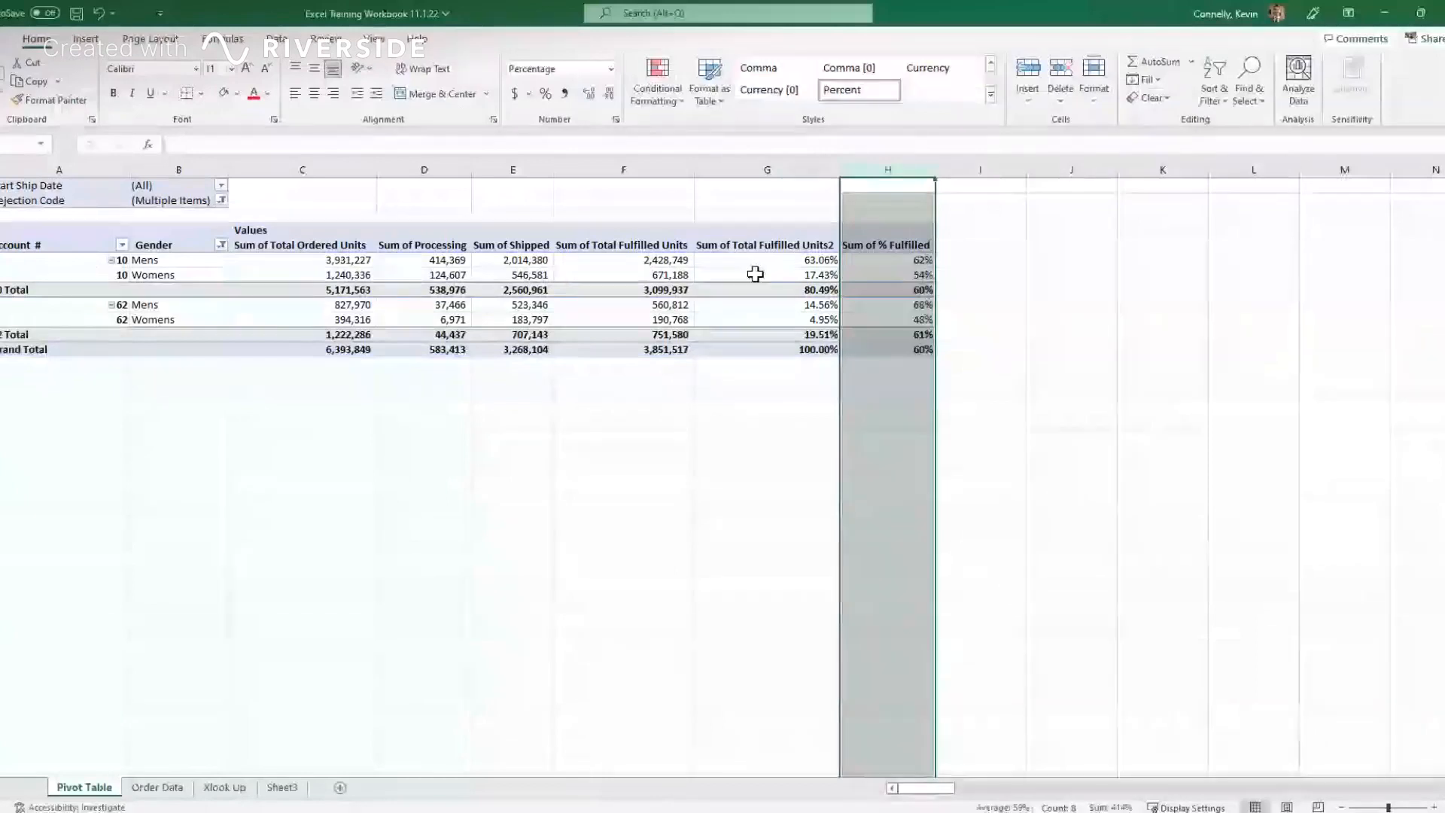
click(755, 274)
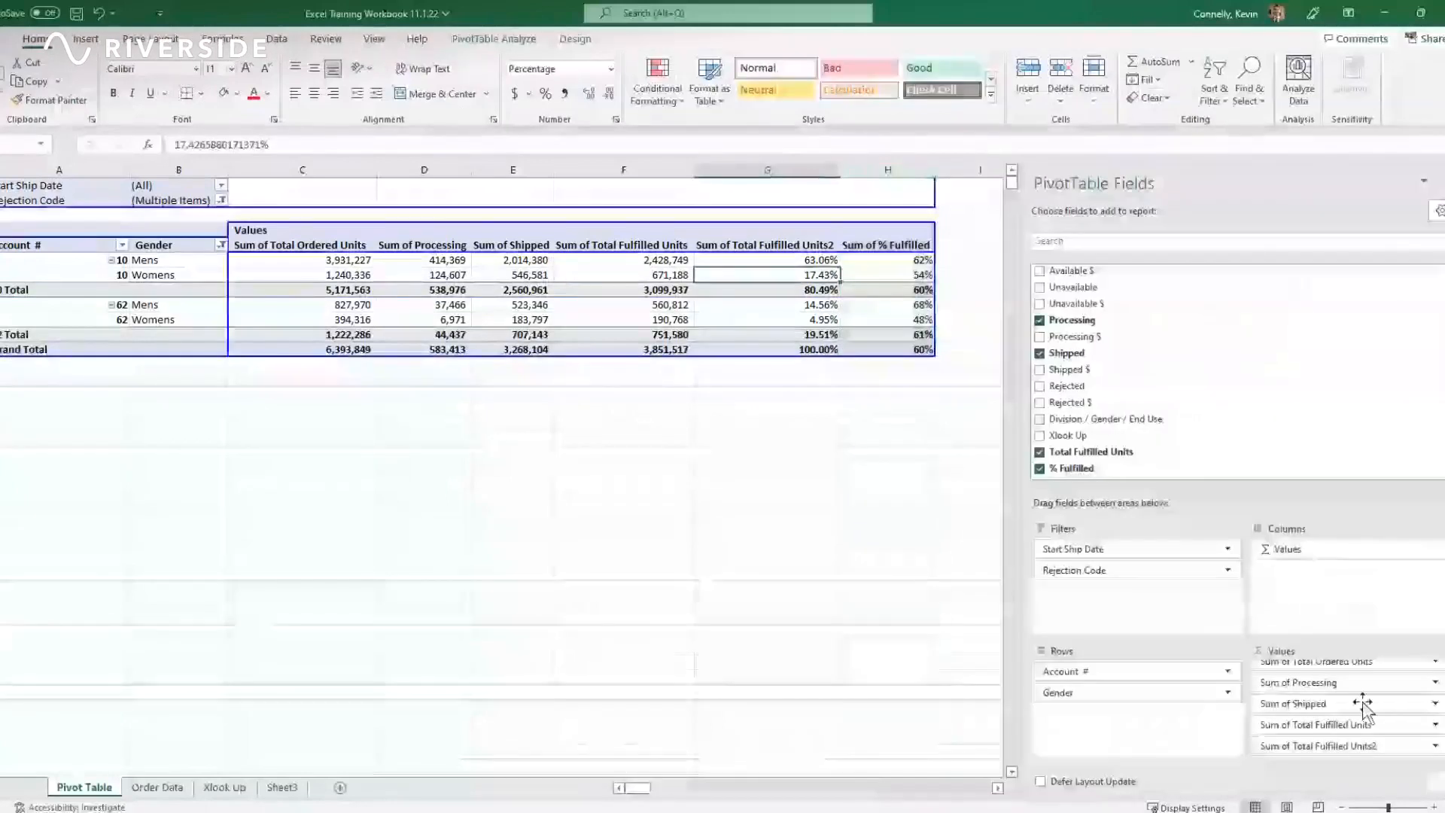
drag(1332, 730, 806, 552)
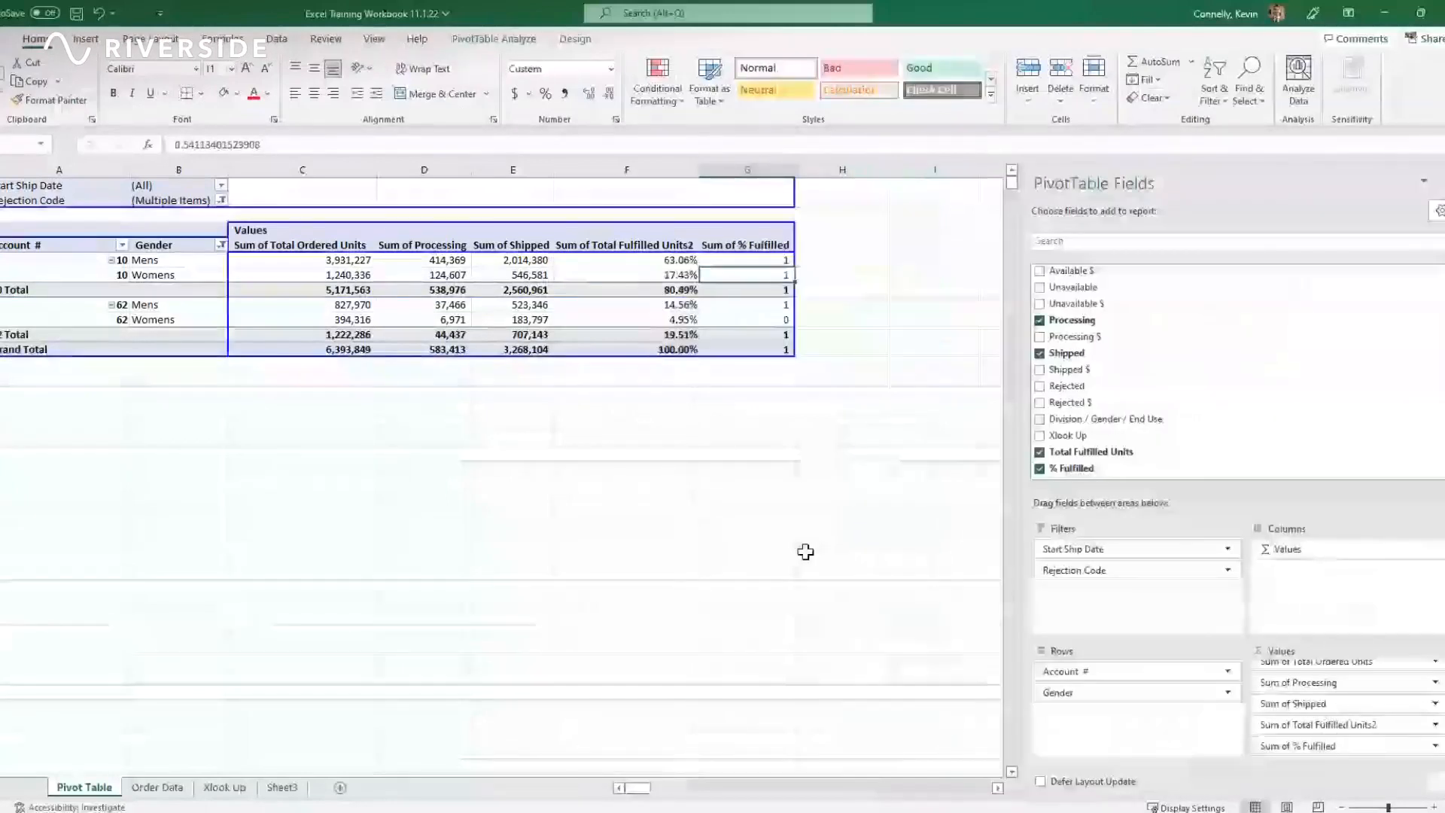
click(751, 170)
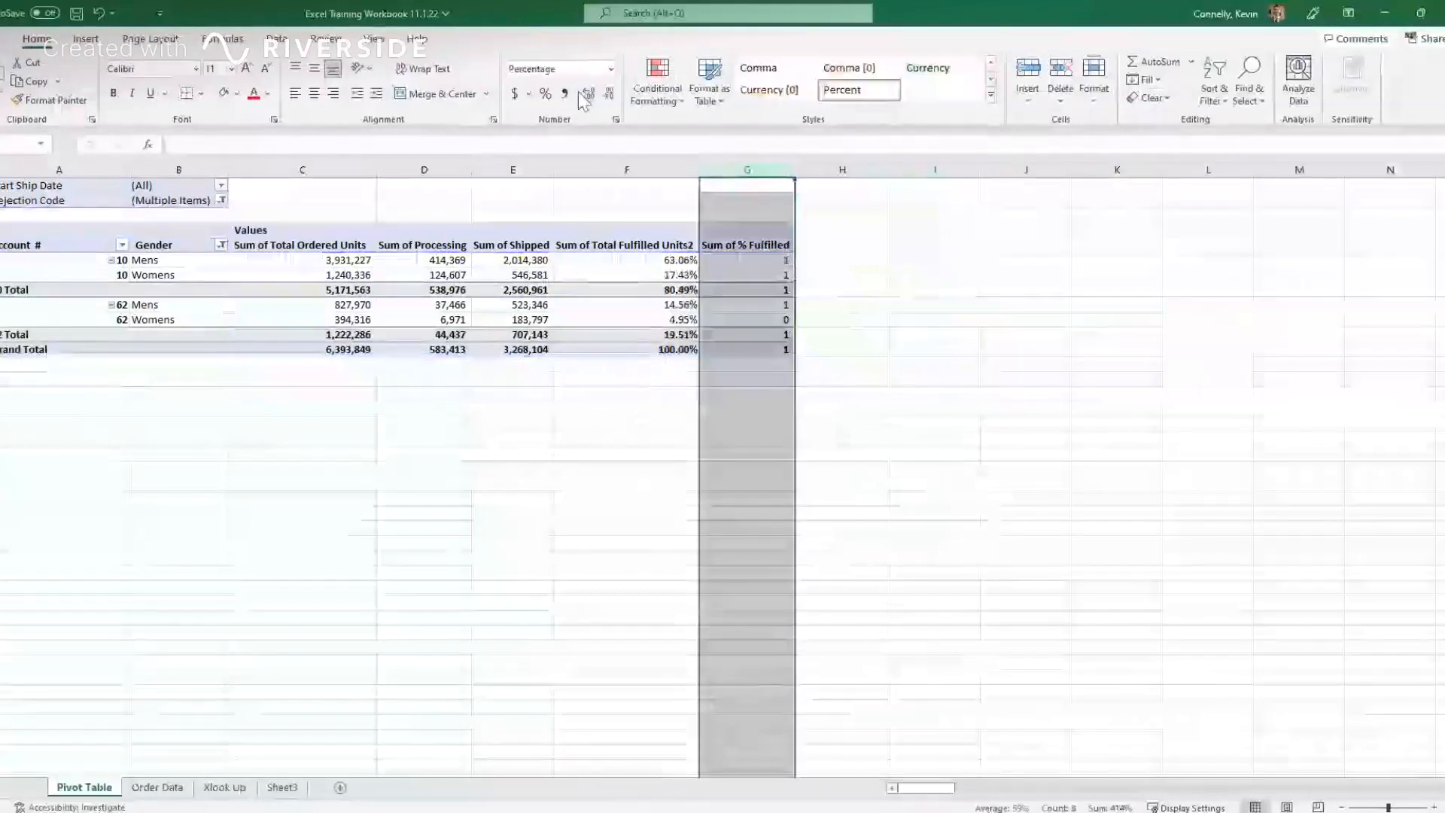
click(545, 94)
click(783, 318)
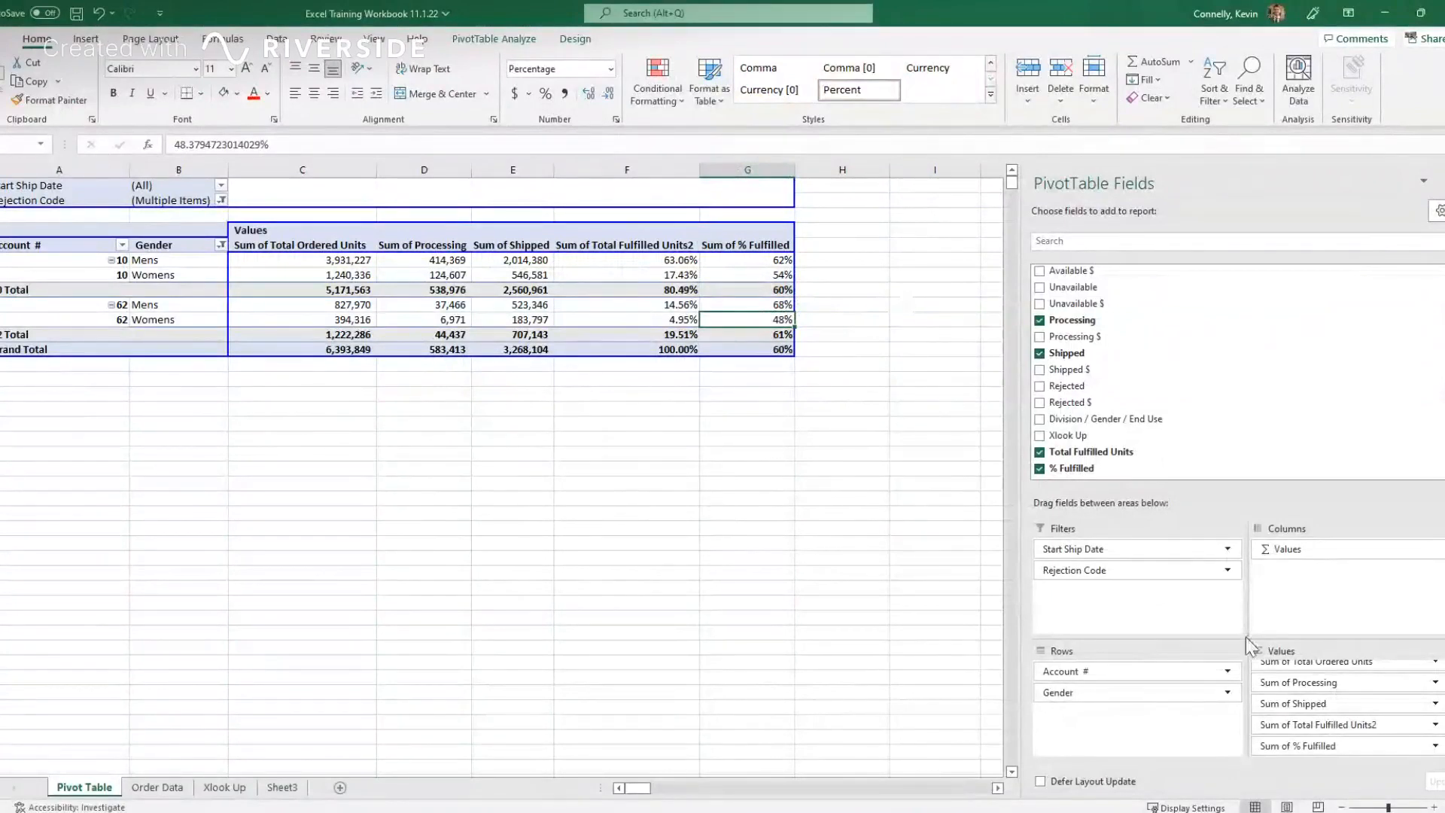
Step: Remove Sum of Total Fulfilled Units2 from the values and reapply the whole-percentage format to the shifted % Fulfilled column
drag(1310, 725, 822, 633)
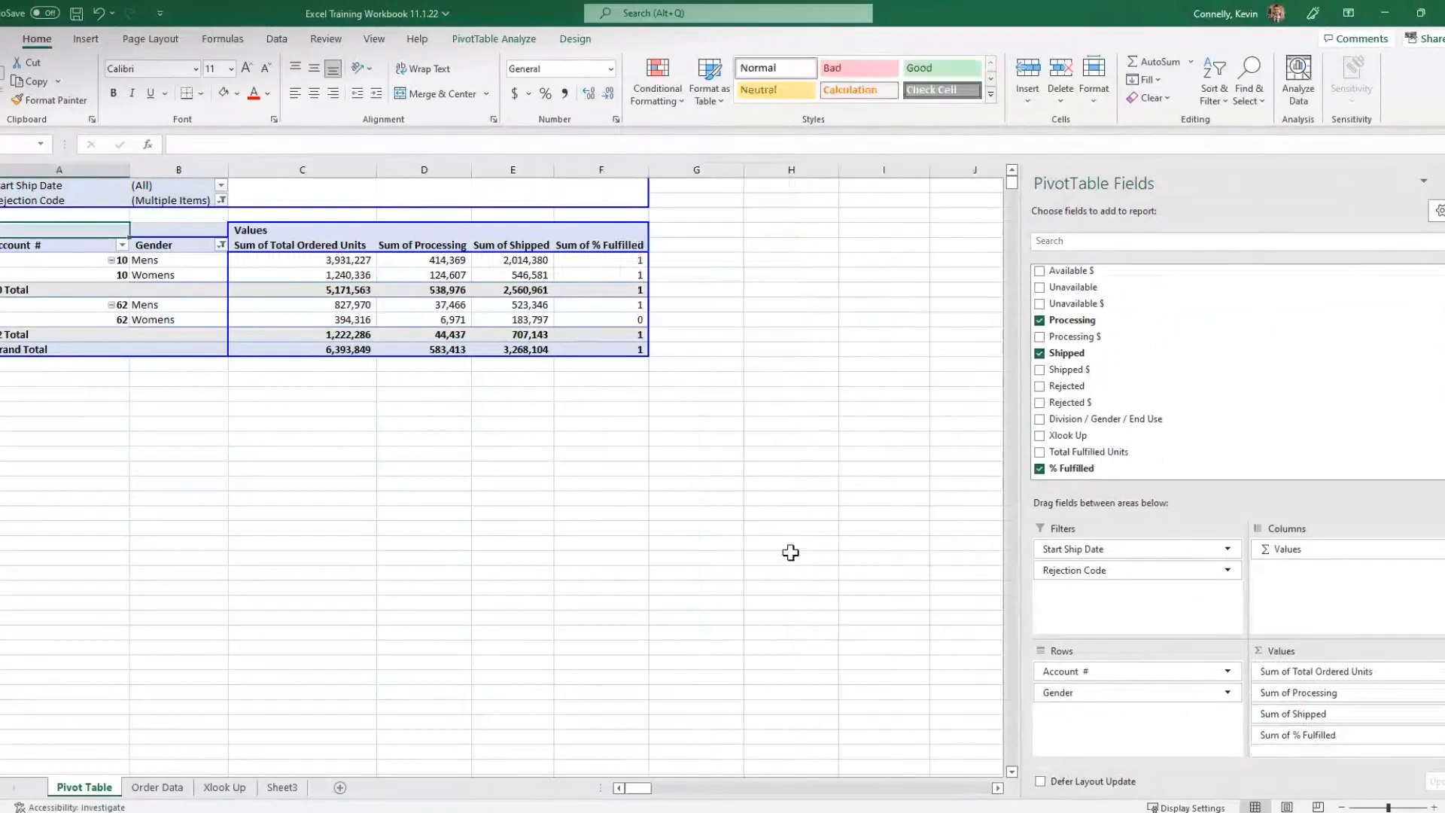
click(611, 170)
click(546, 95)
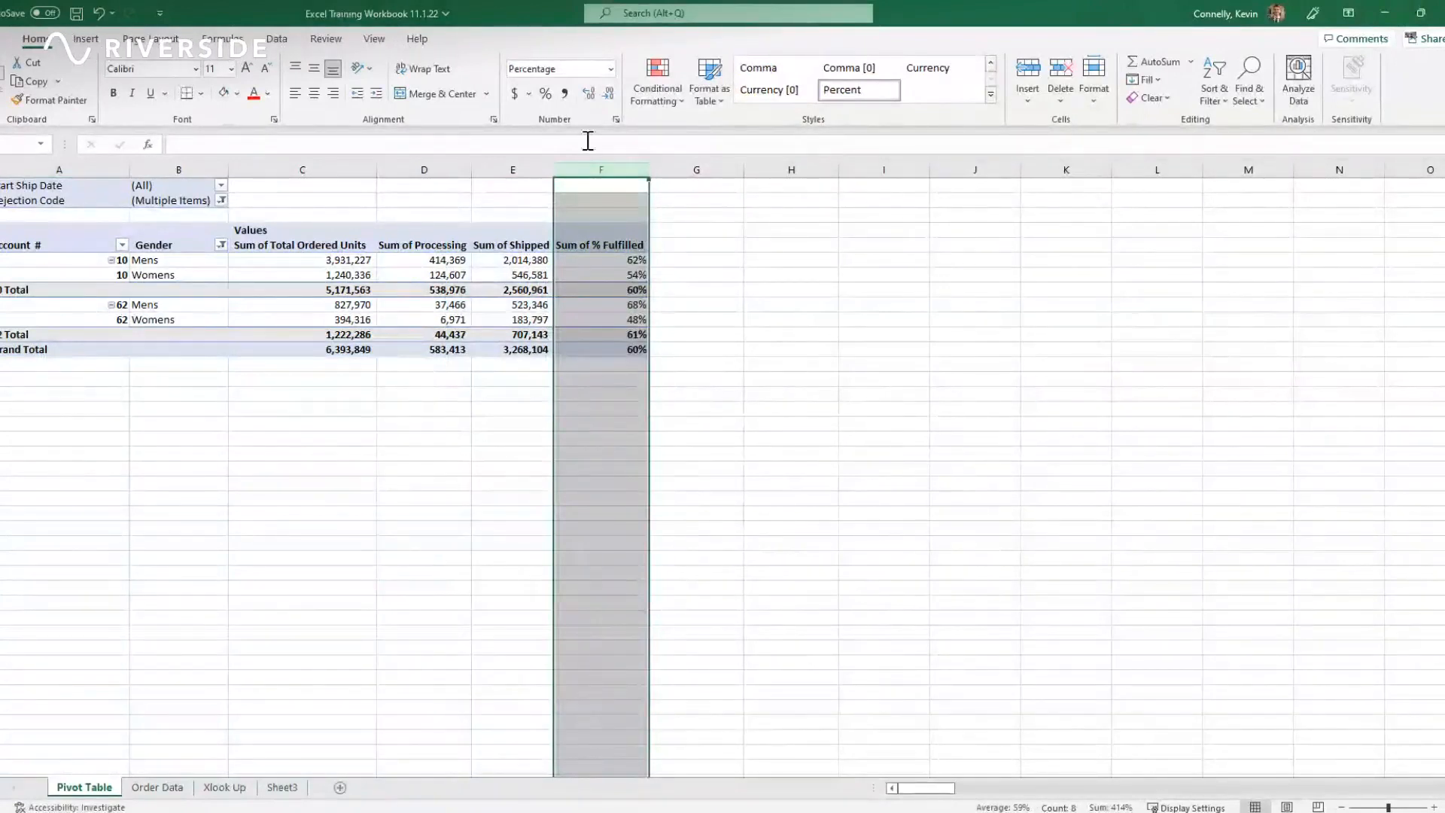
click(716, 289)
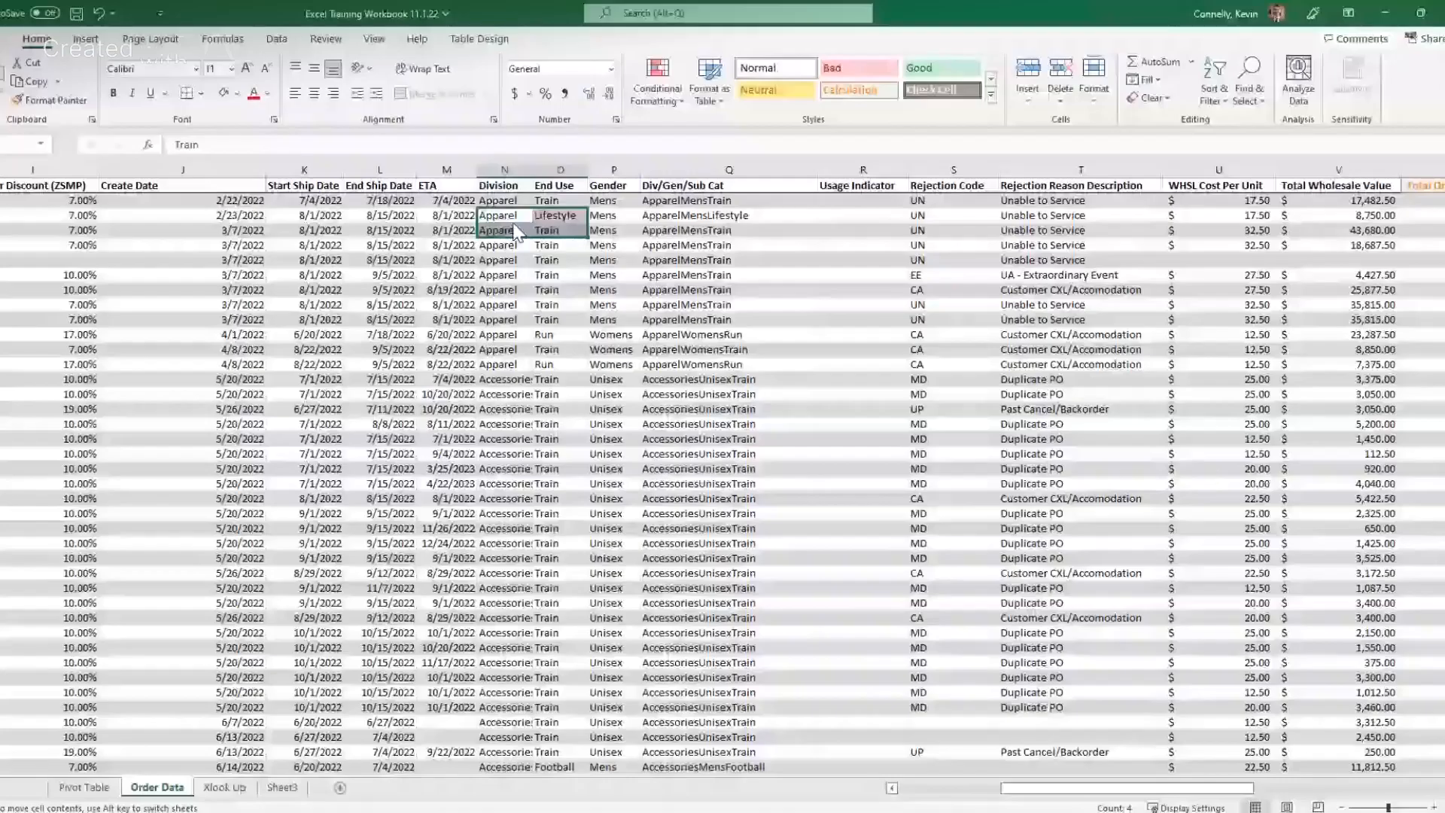
drag(514, 225, 514, 225)
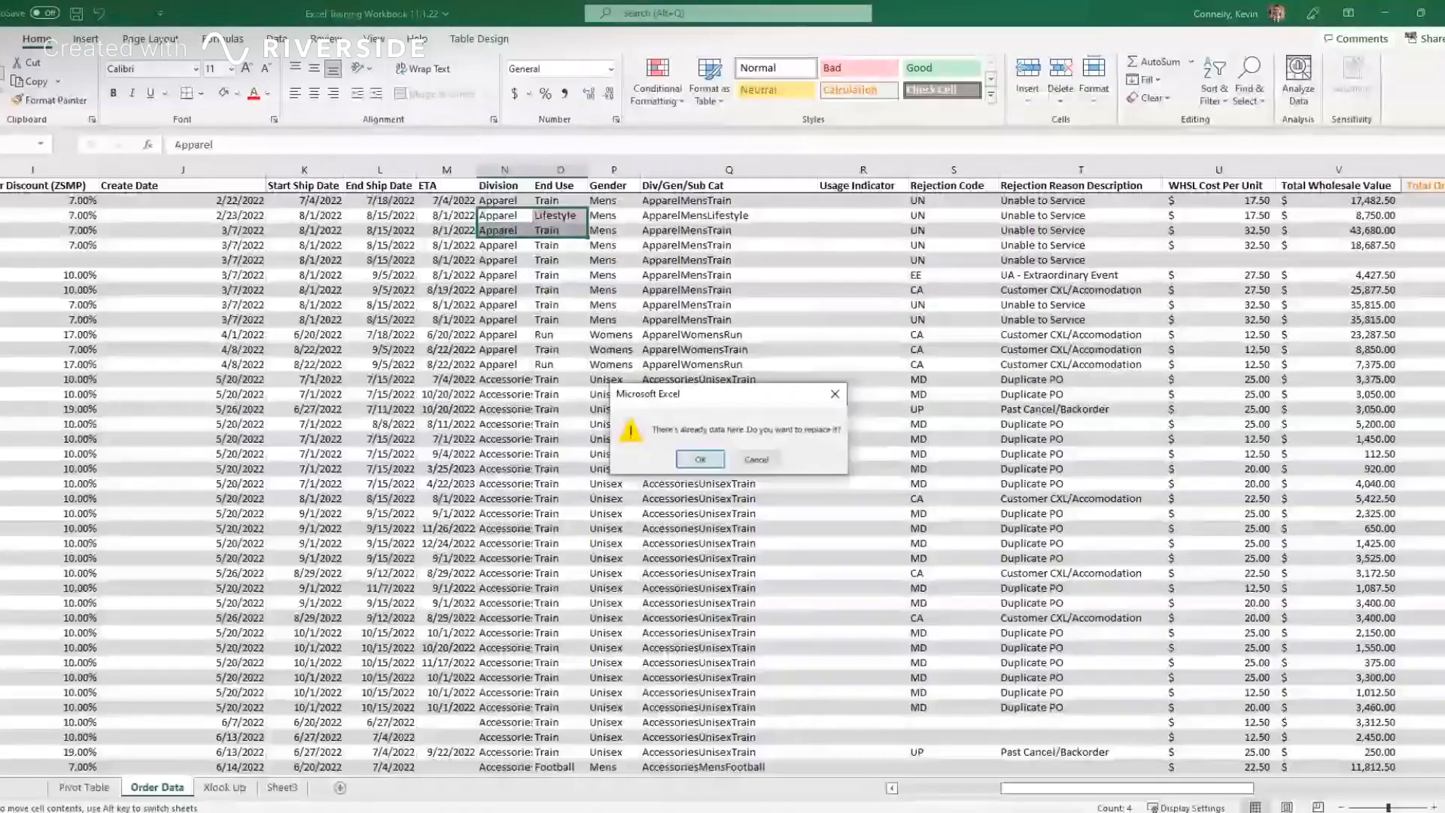
key(Escape)
click(570, 198)
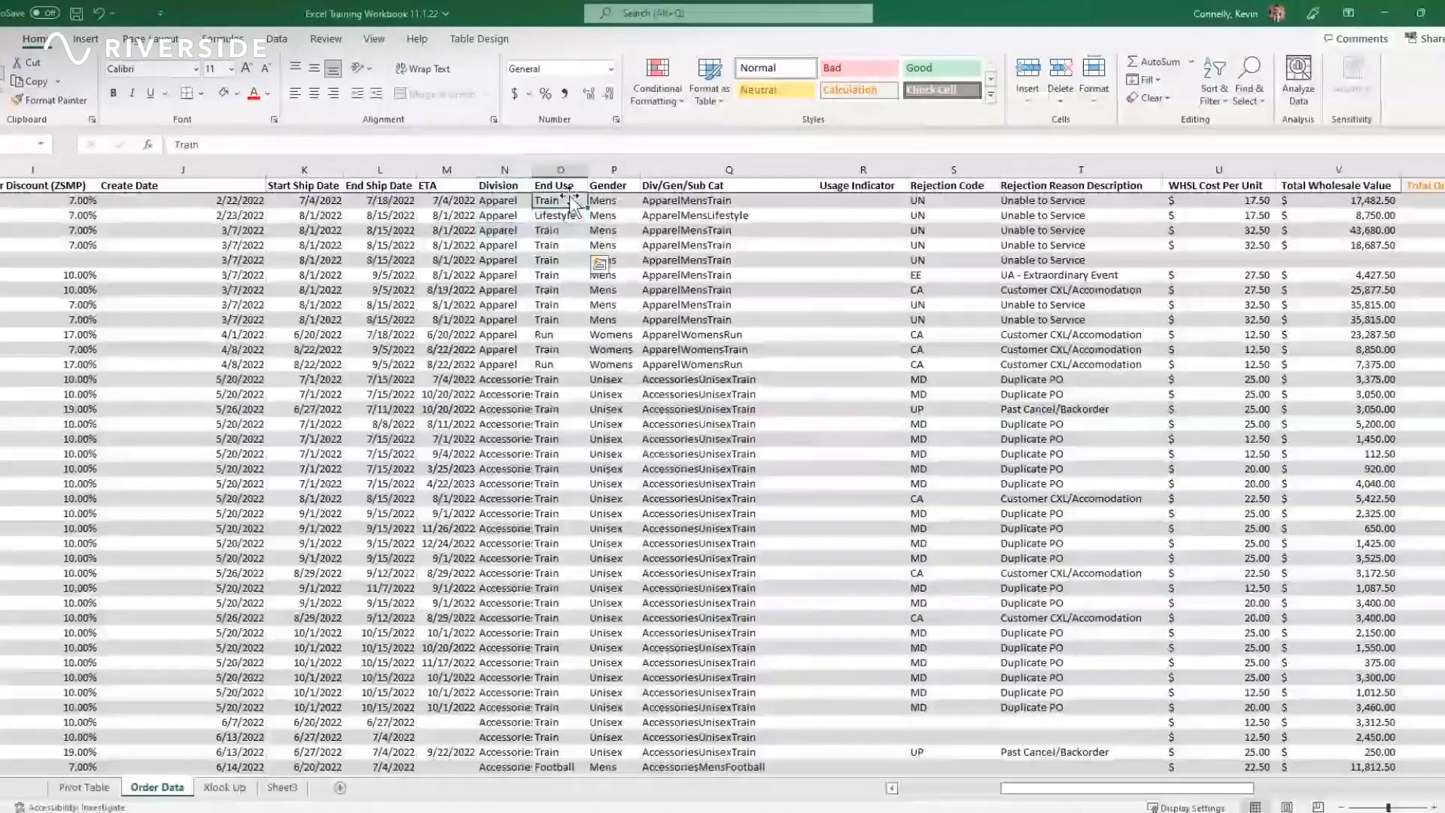
Step: Add a column headed "ETA - Start Ship Date" after the last Order Data column and give its header the orange text colour
click(449, 201)
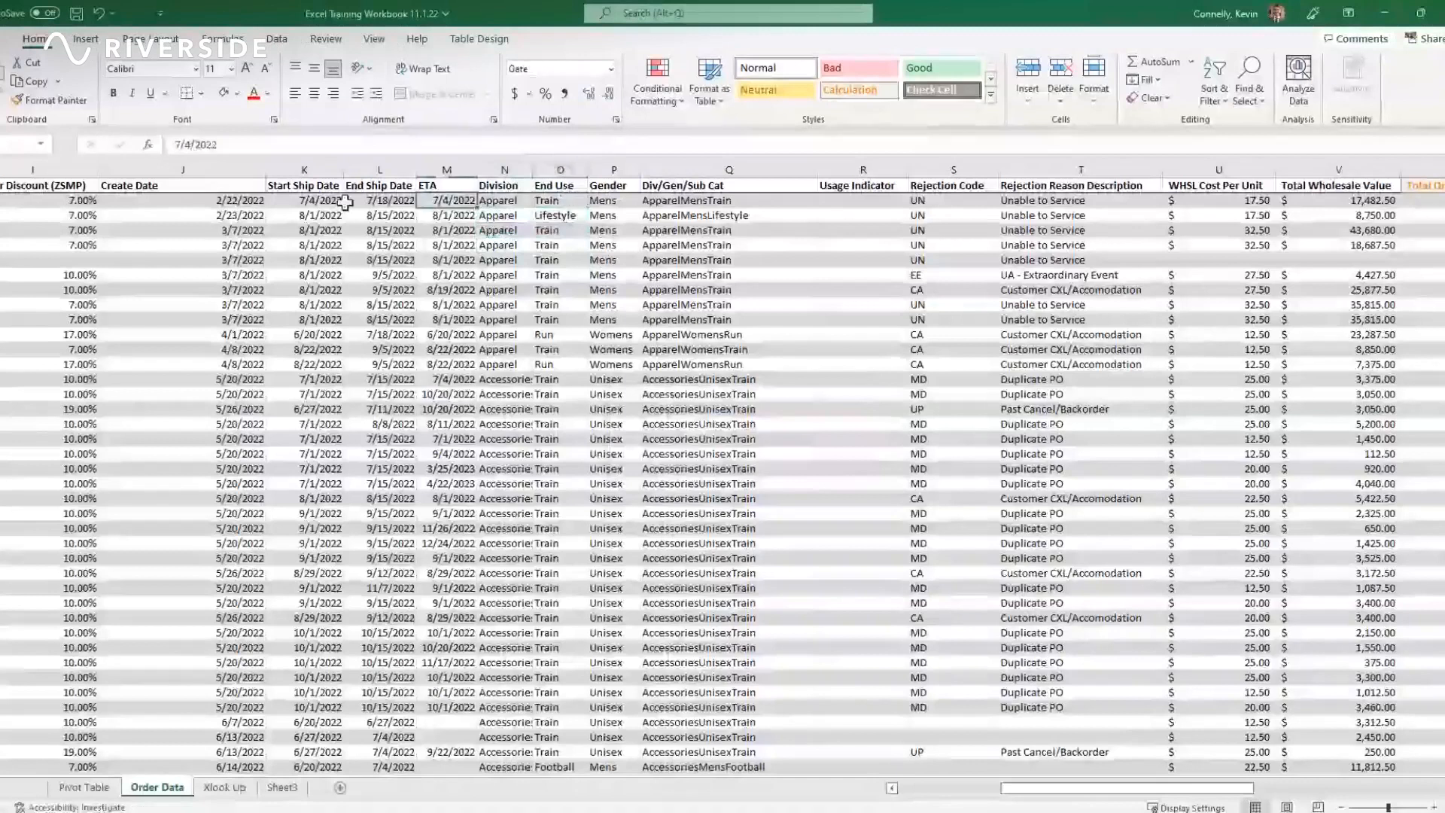
click(342, 201)
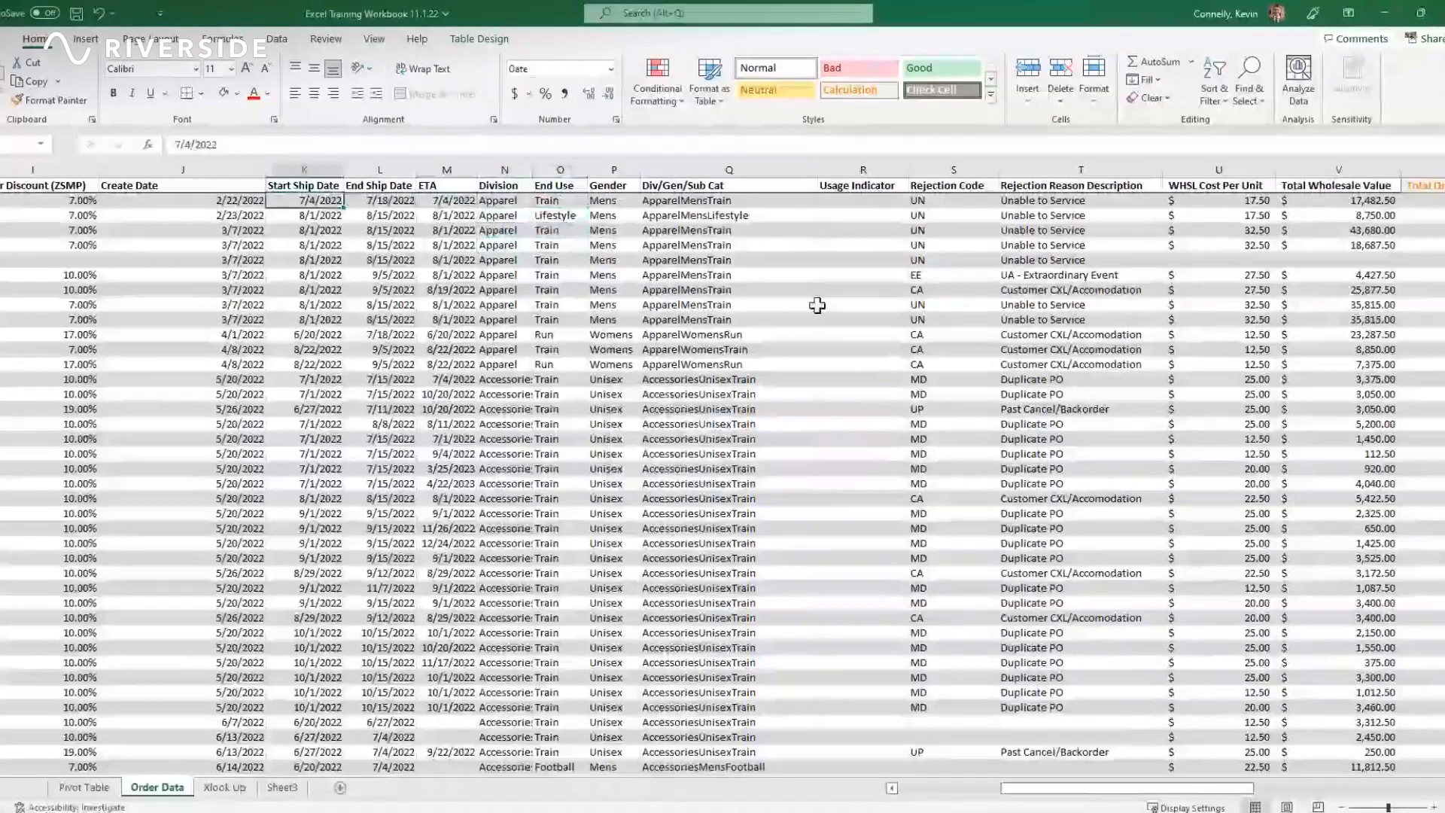
key(Right)
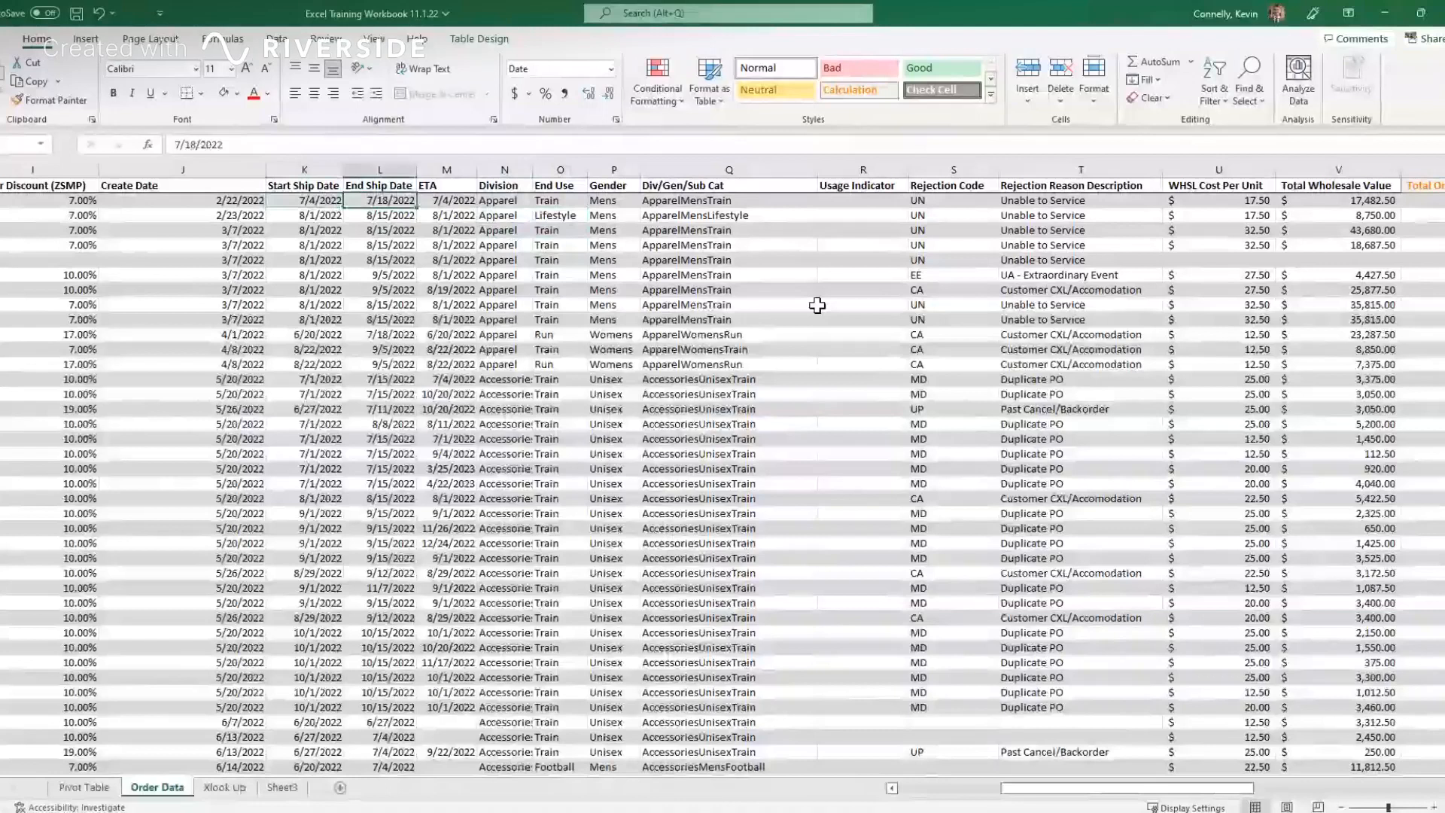
key(Up)
key(ctrl+Right)
key(Right)
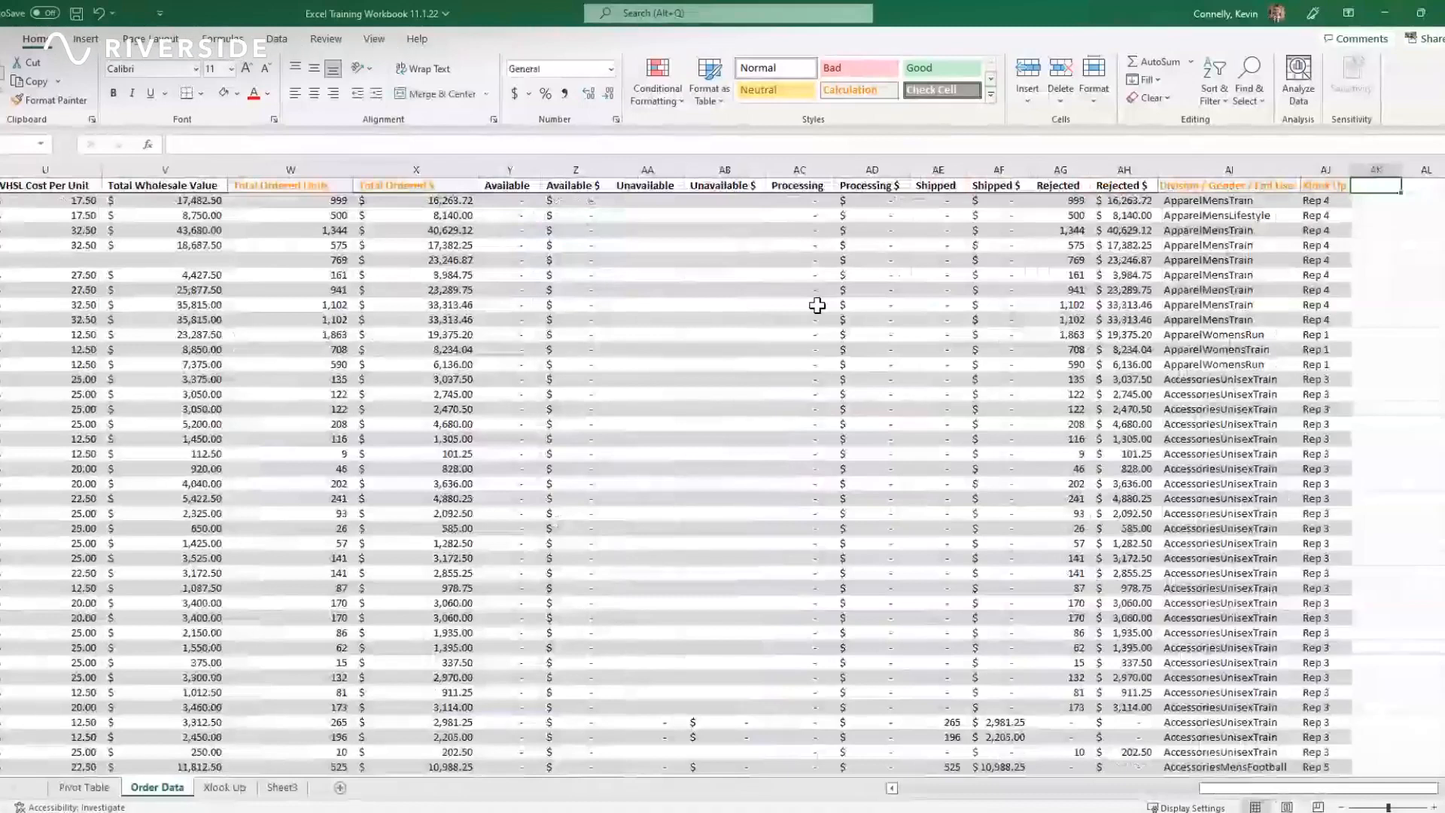
text(ETA -)
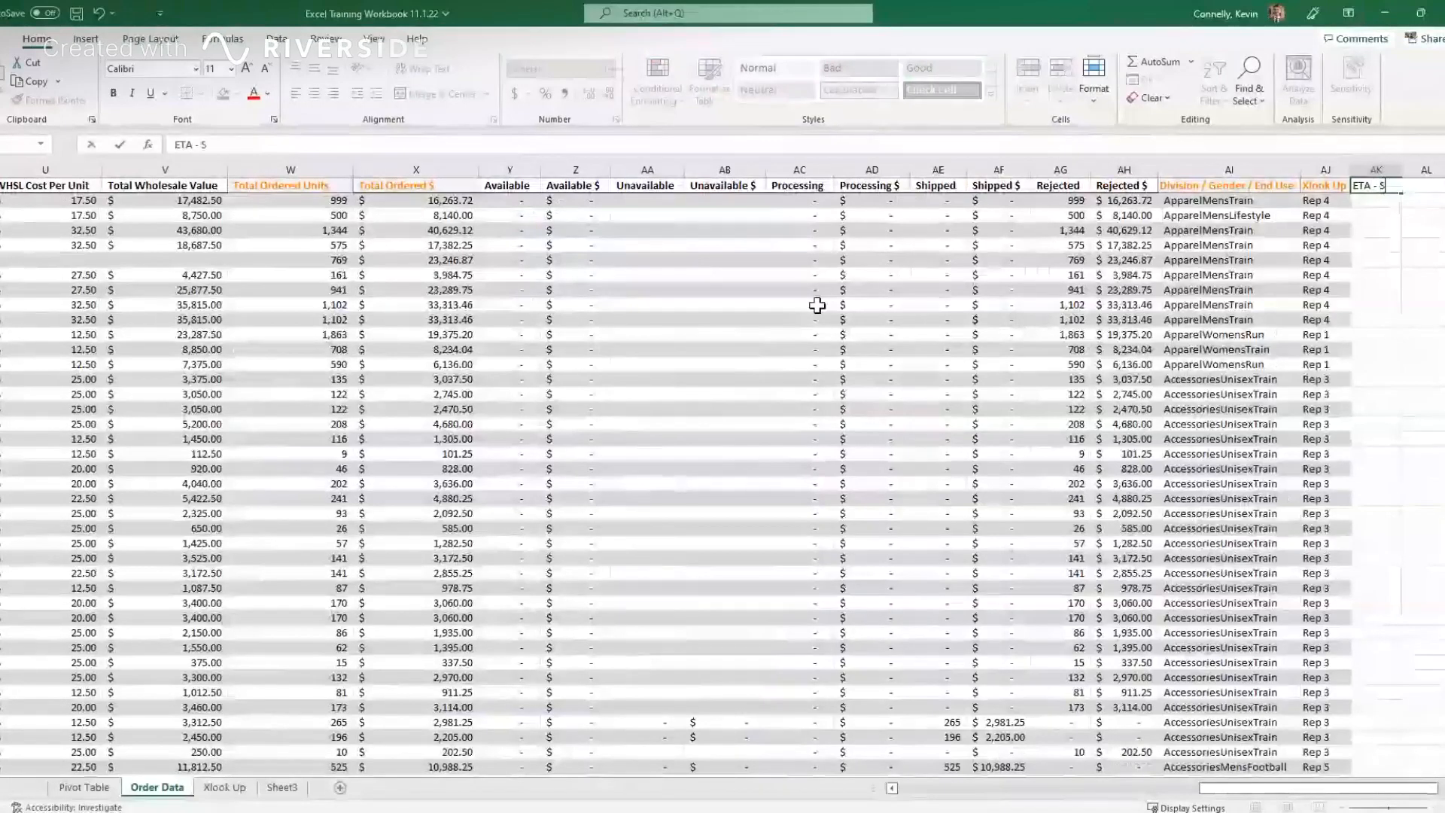
text(Start Ship Date)
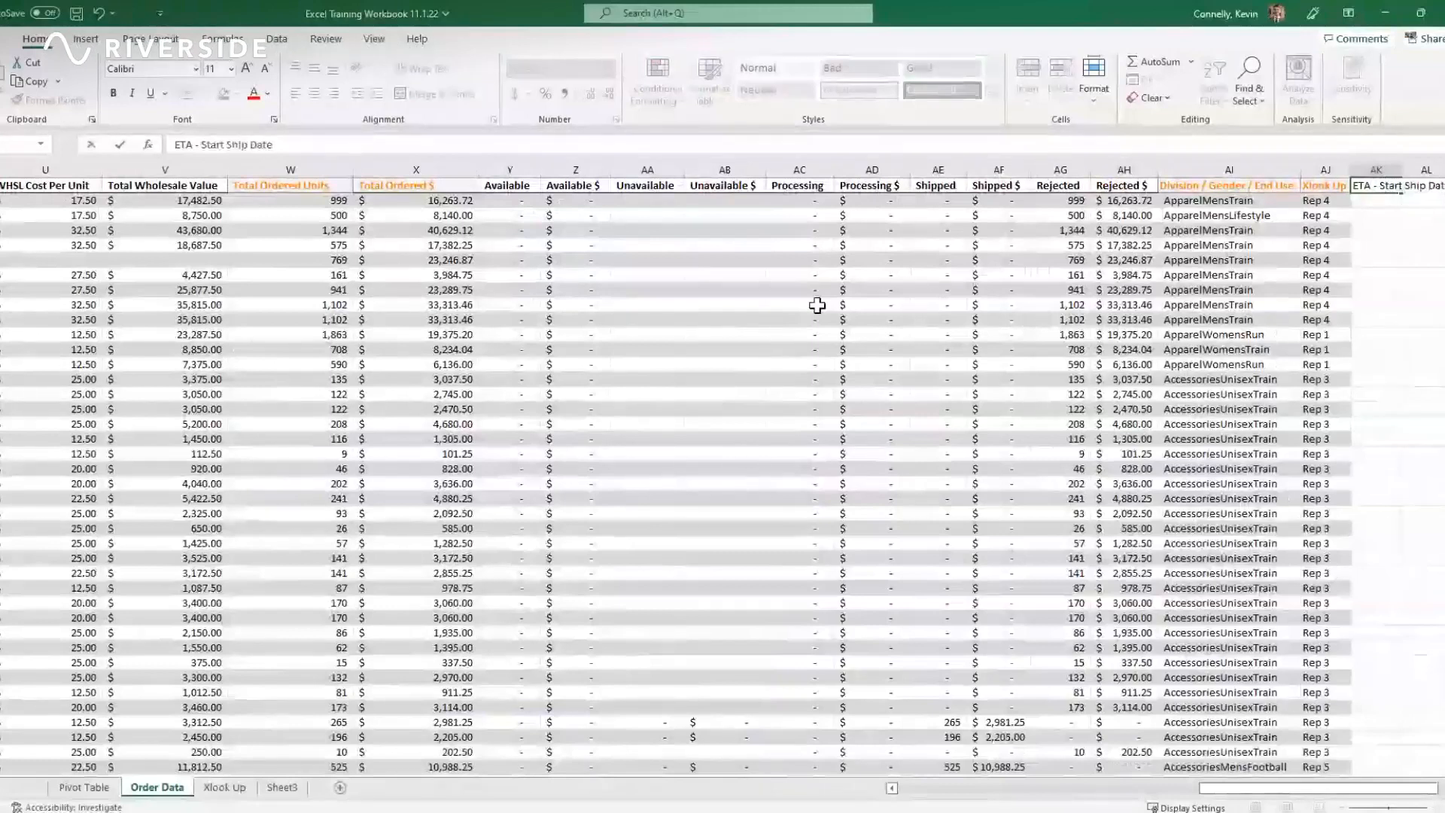
key(Return)
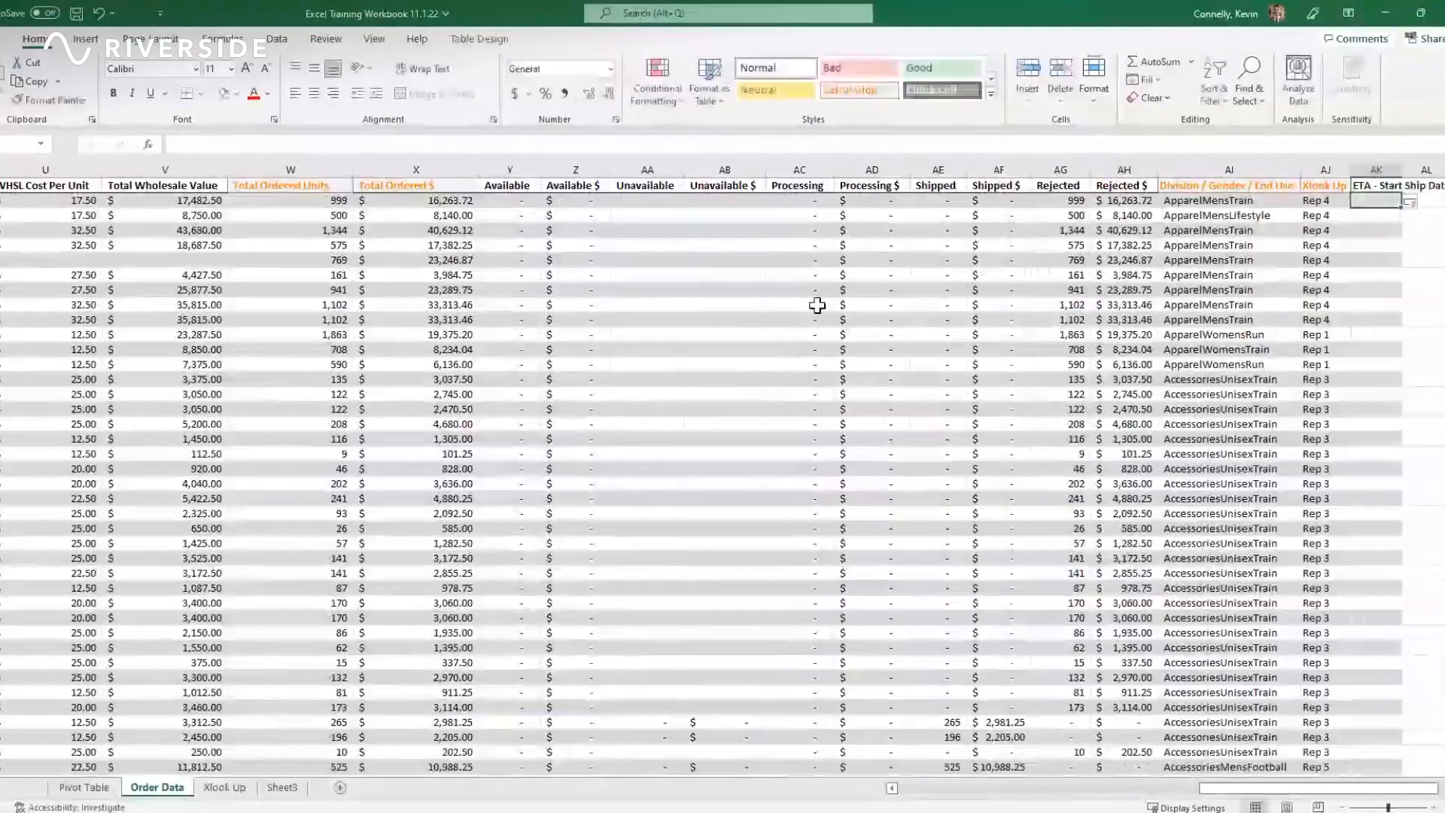
scroll(1163, 260, right, 1)
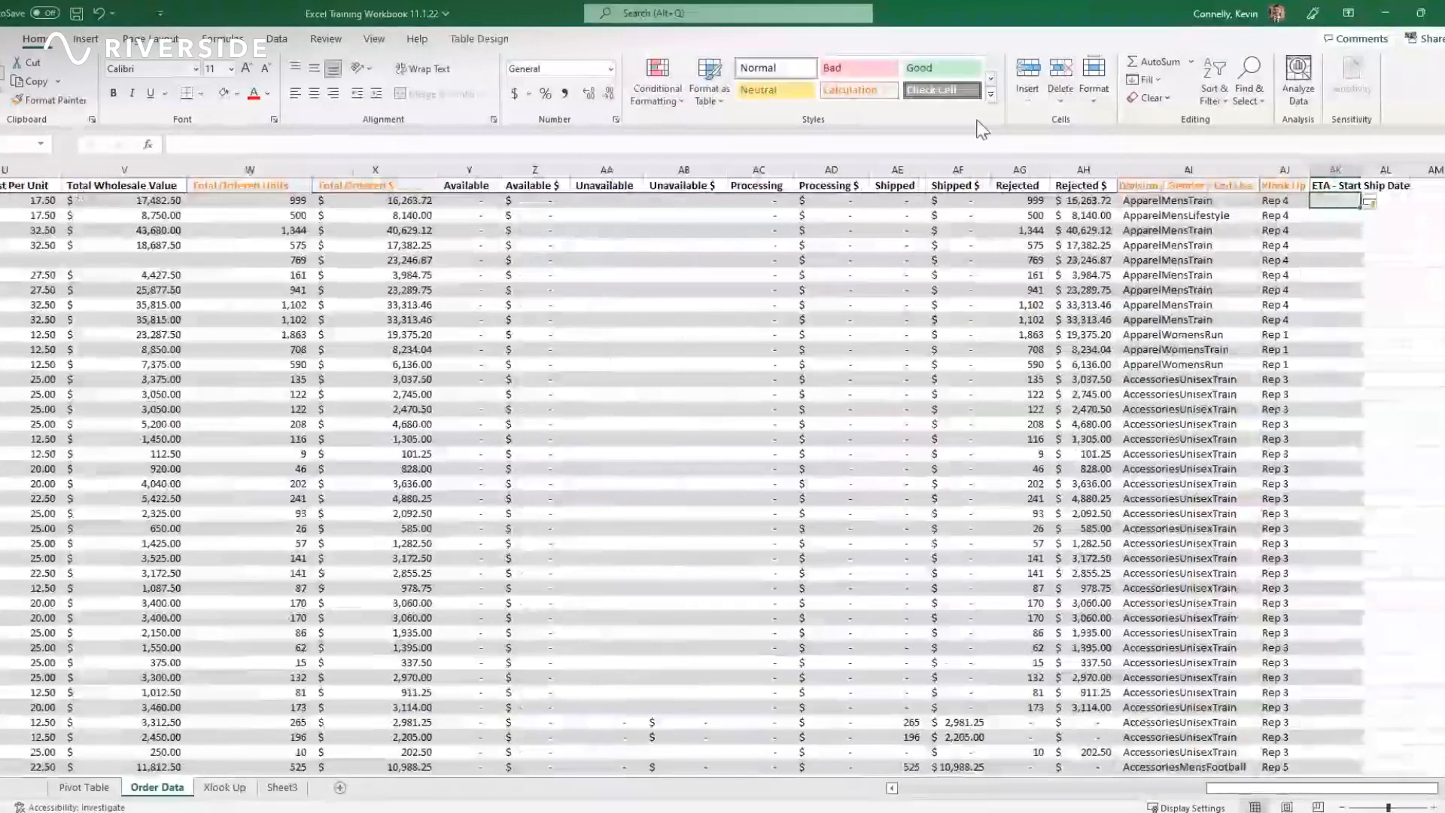
click(1331, 186)
text(=)
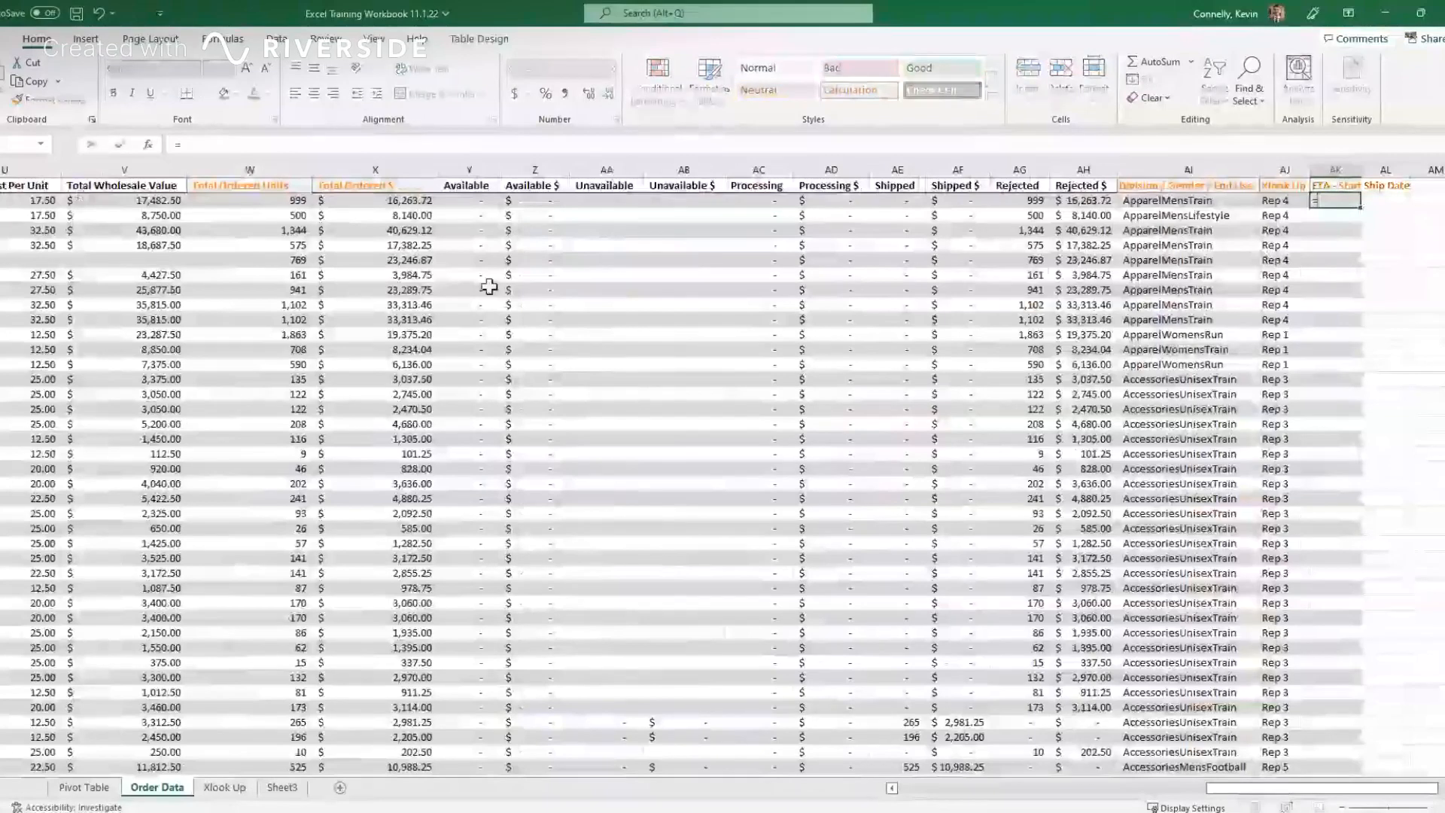
scroll(489, 286, left, 3)
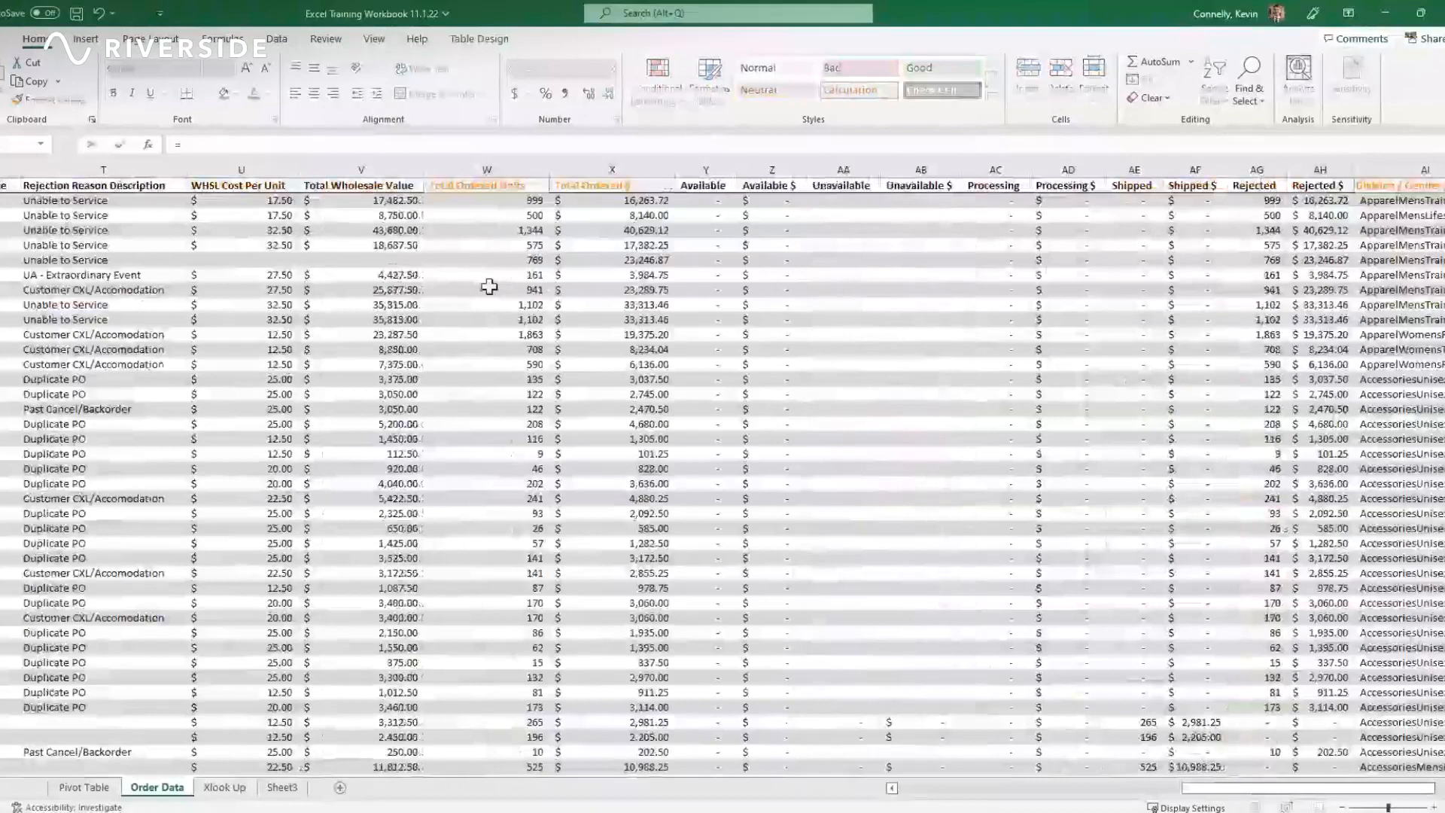
scroll(489, 287, left, 3)
click(202, 201)
text(-)
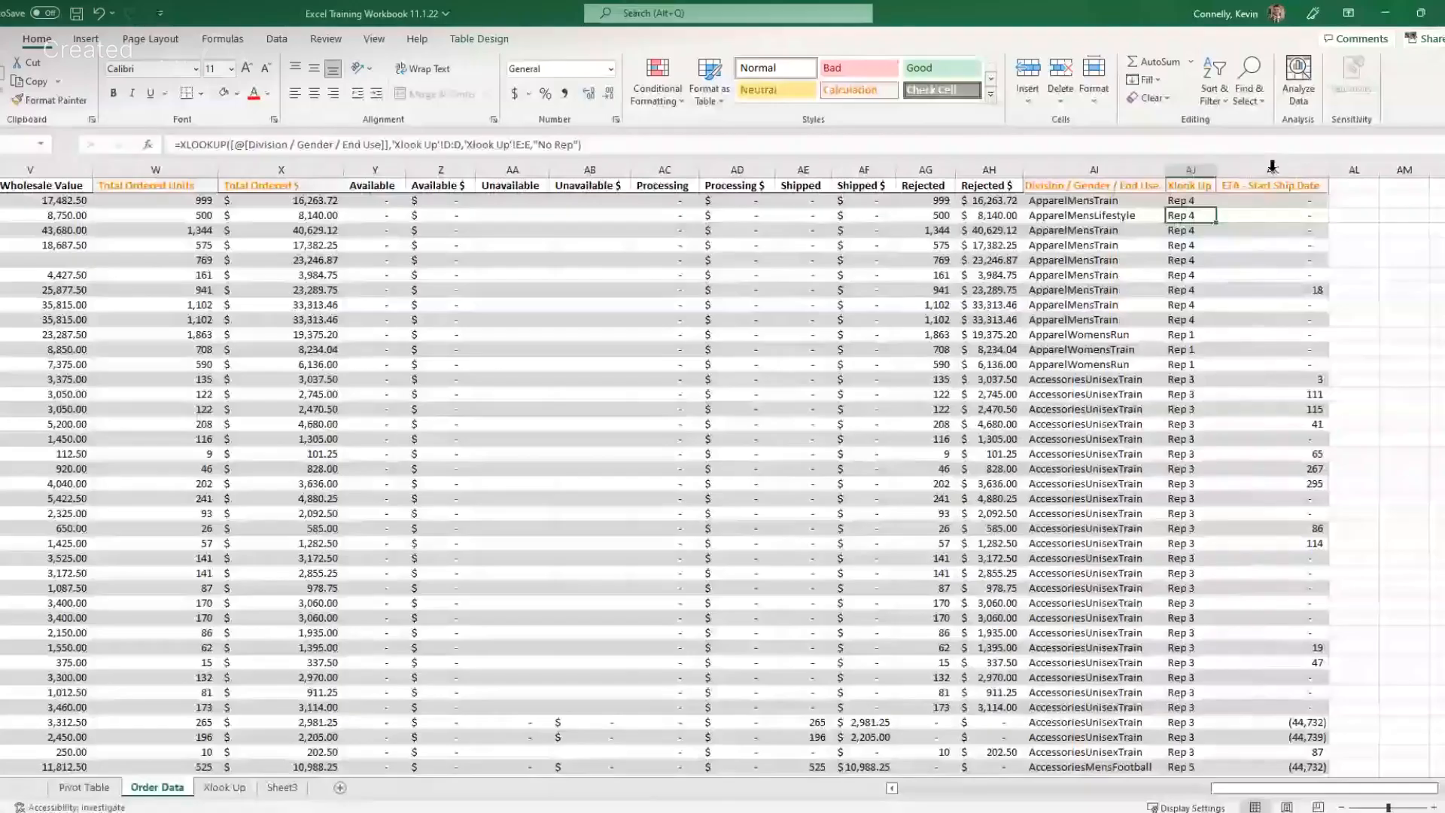
Step: Check the calculated differences and their formula in several rows of the ETA - Start Ship Date column
click(1351, 188)
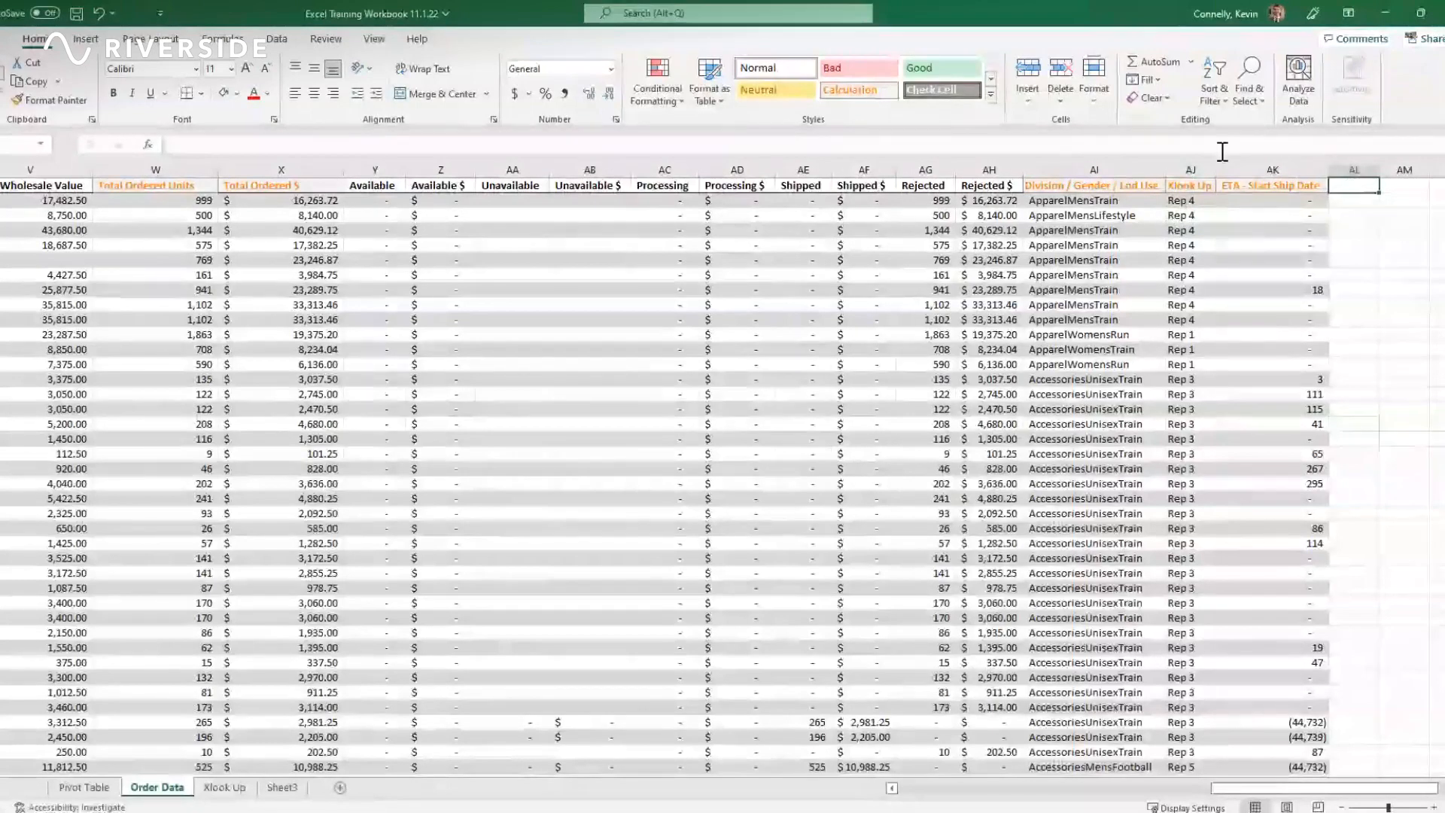
click(1289, 246)
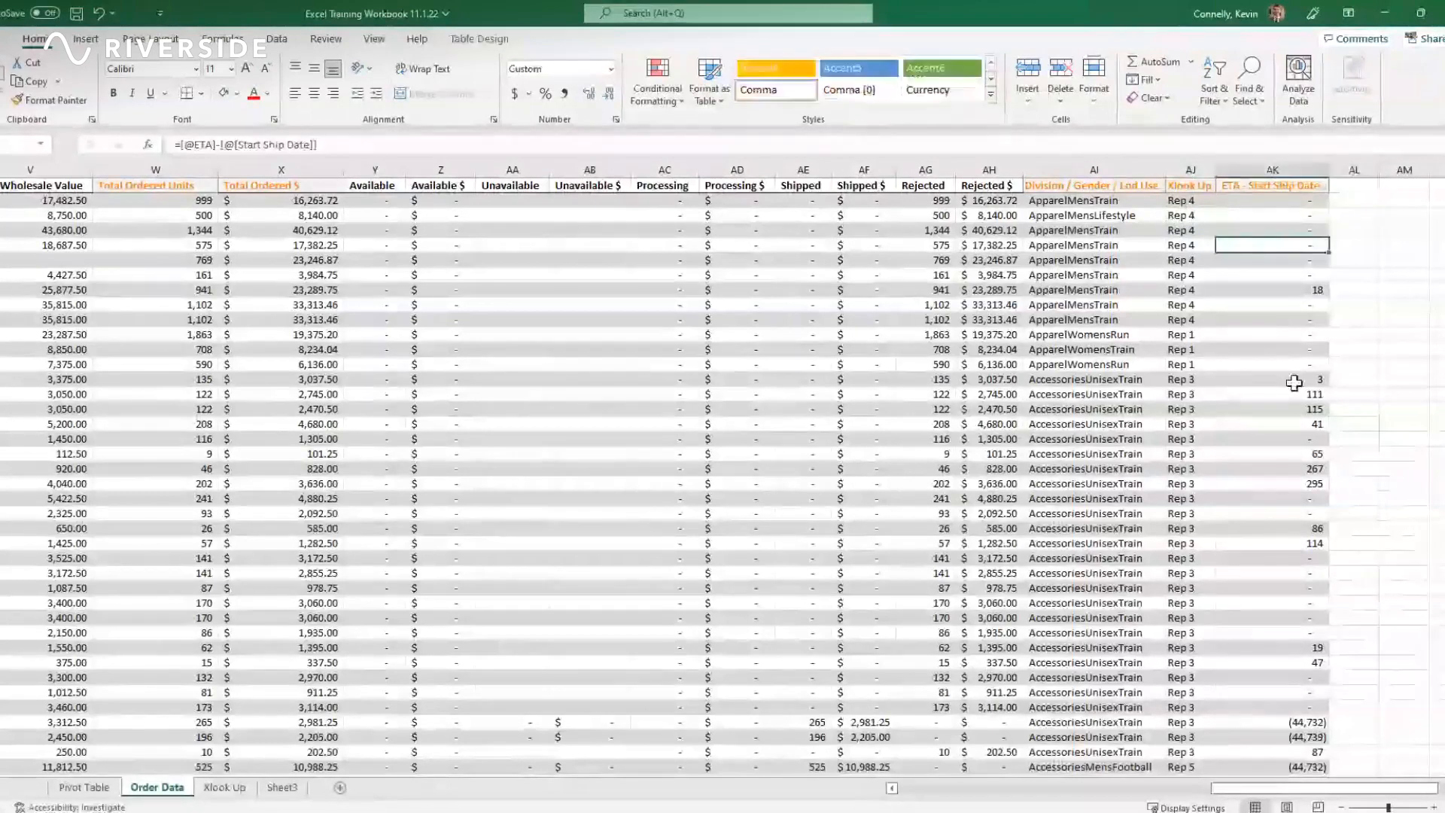
click(1293, 380)
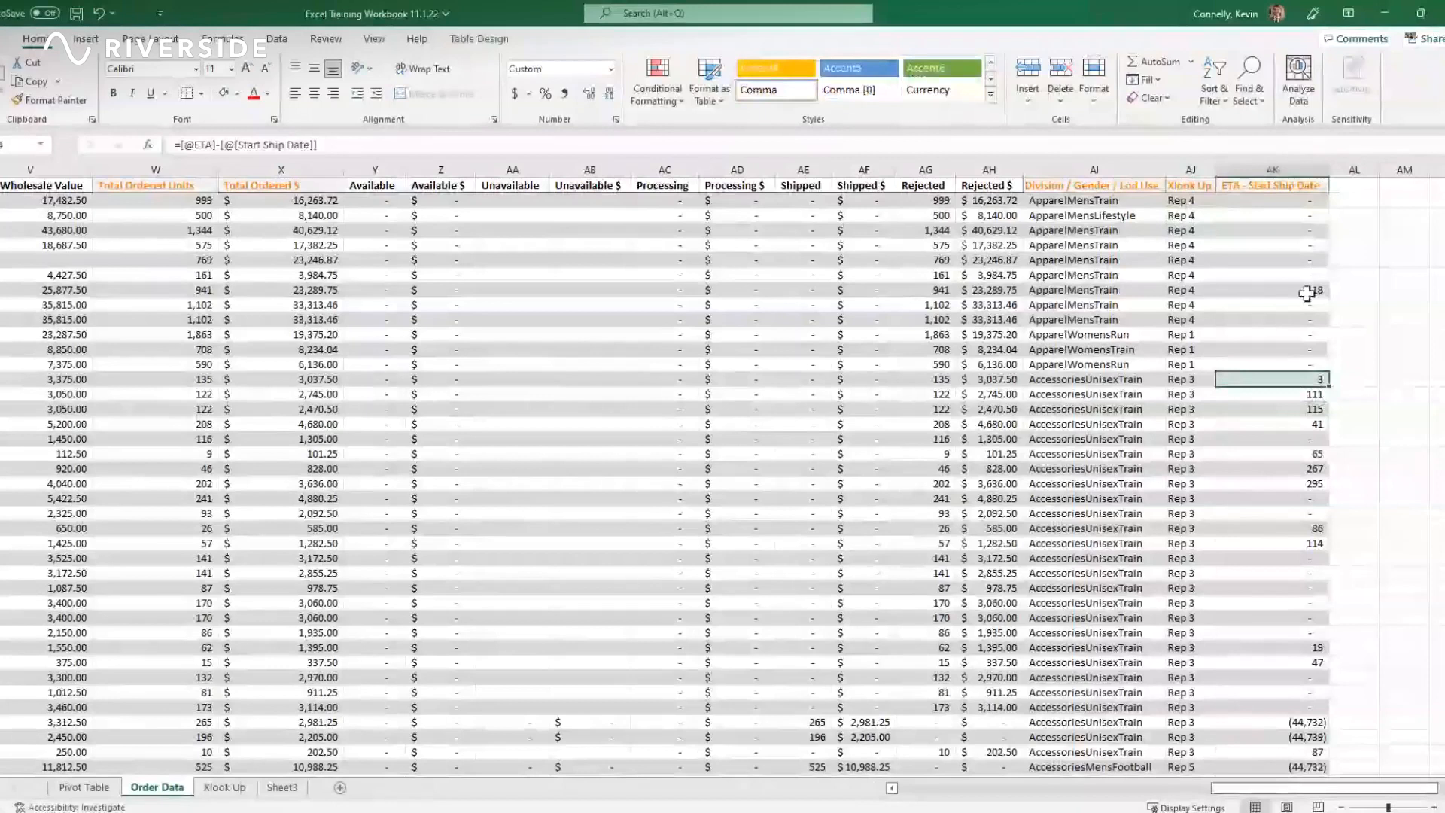
click(1289, 394)
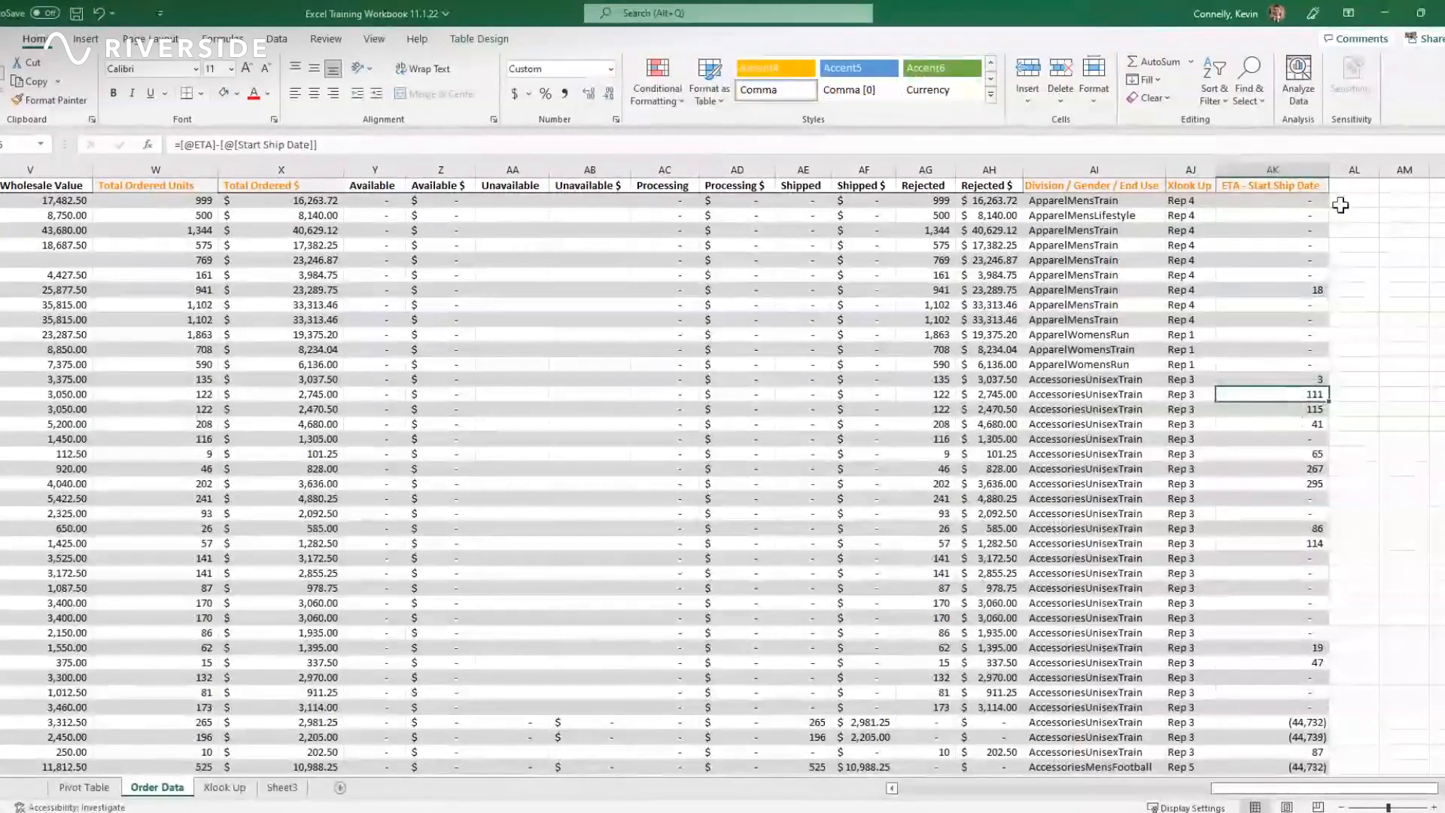
Step: Add a column headed "Late Or On Time?" after ETA - Start Ship Date, with an orange header and its width fitted to the heading
click(1353, 171)
click(1348, 187)
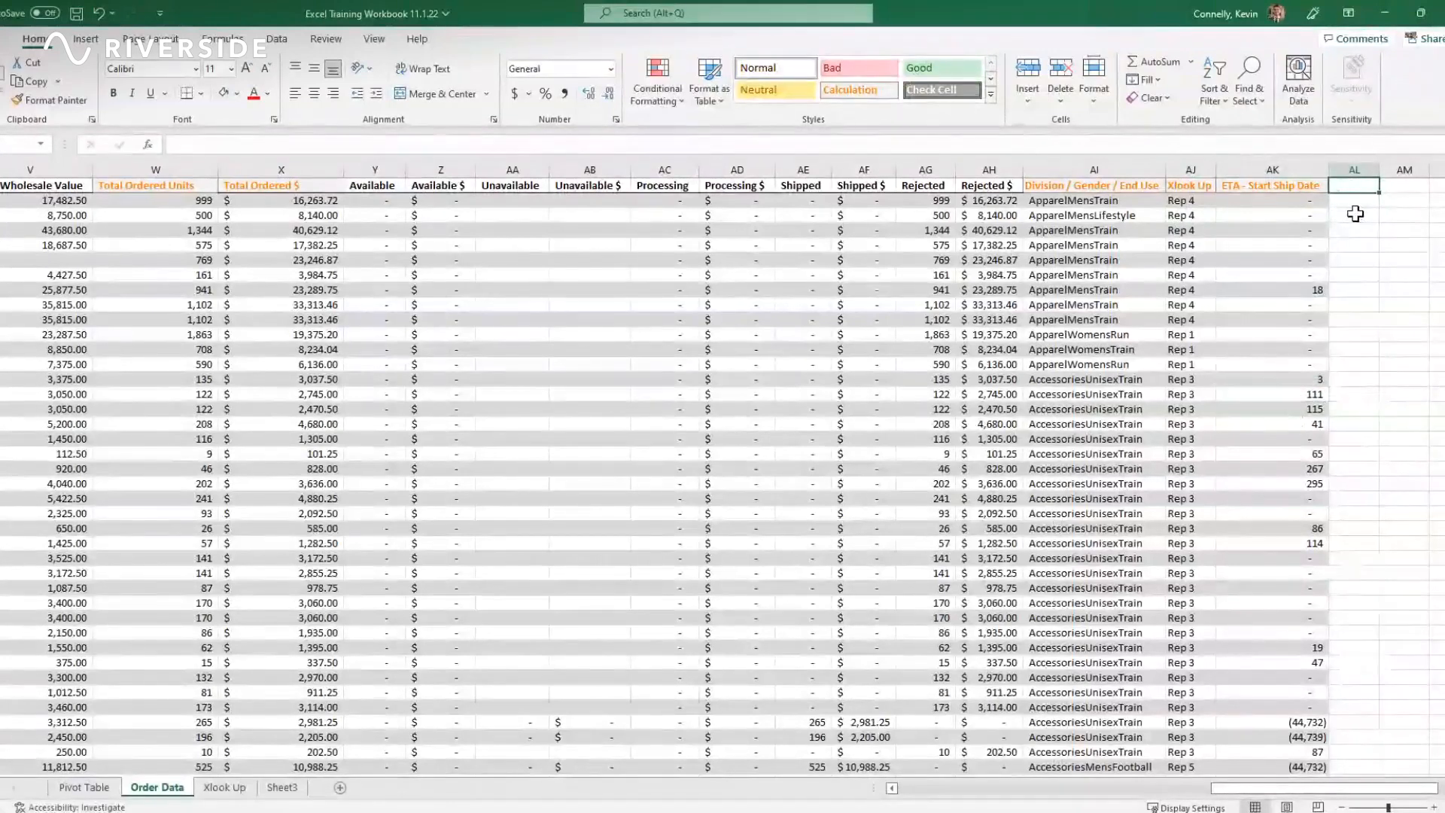
text(Late)
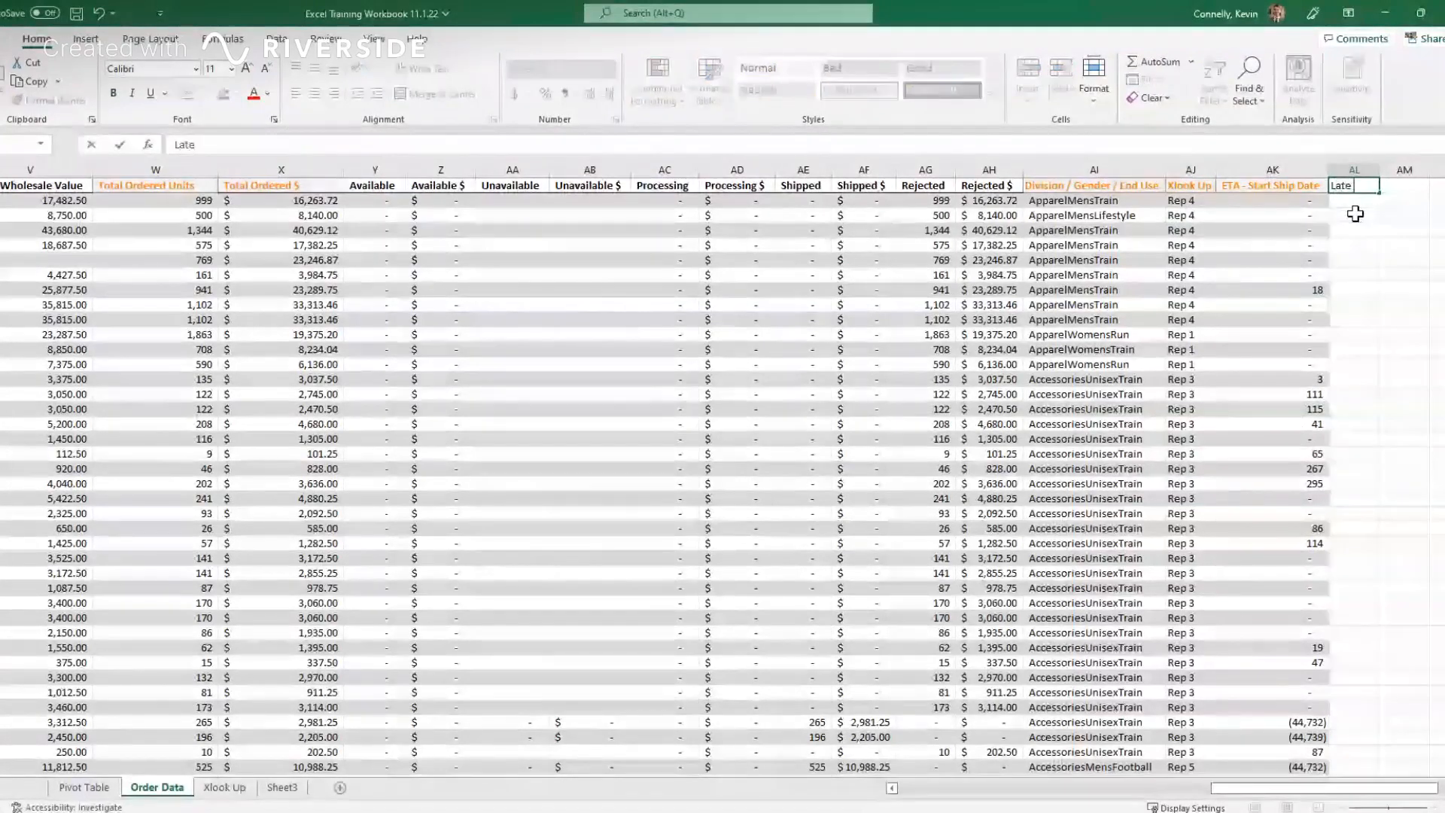
text( Or On Time?)
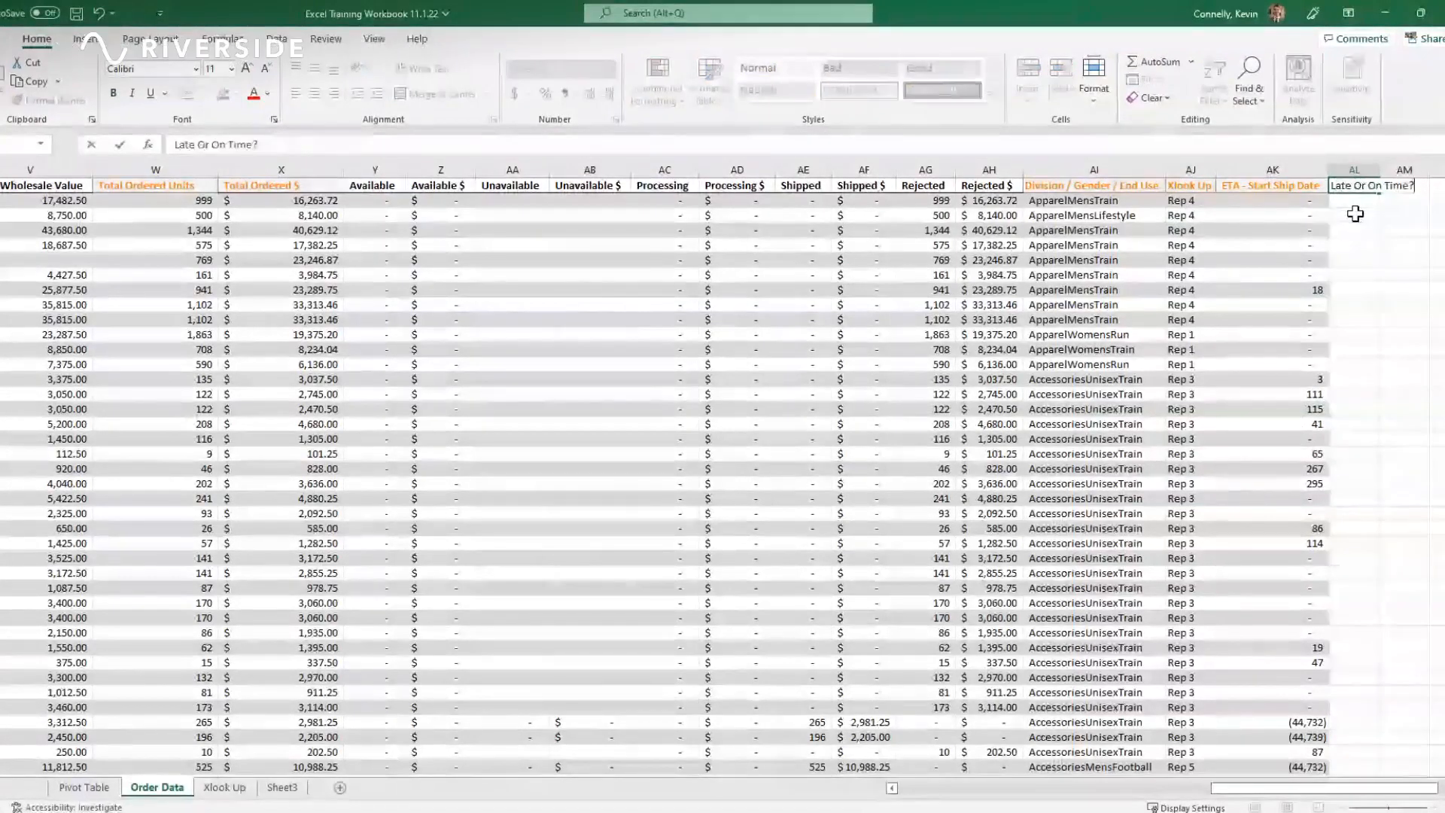
click(1279, 186)
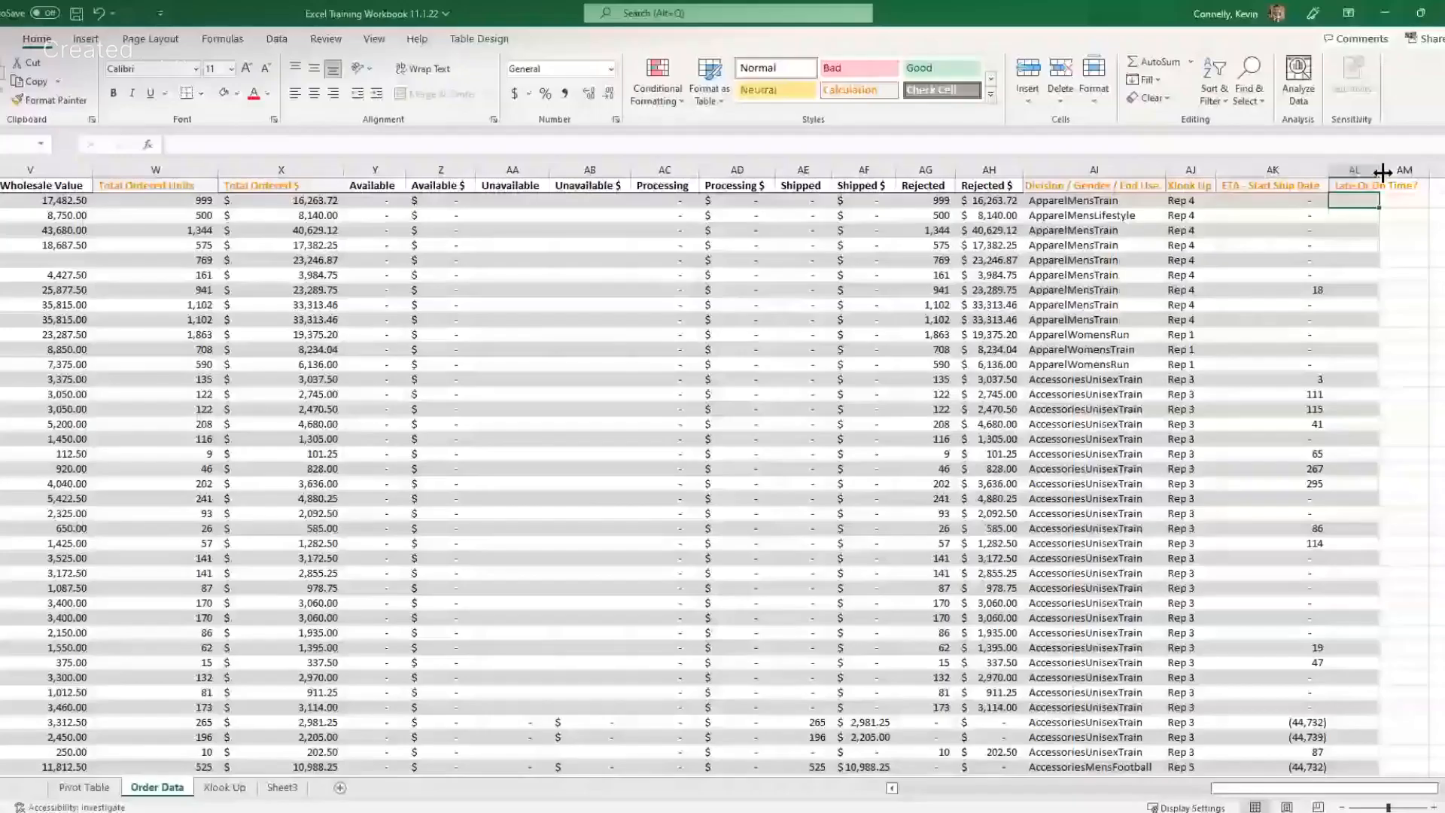
double_click(1383, 172)
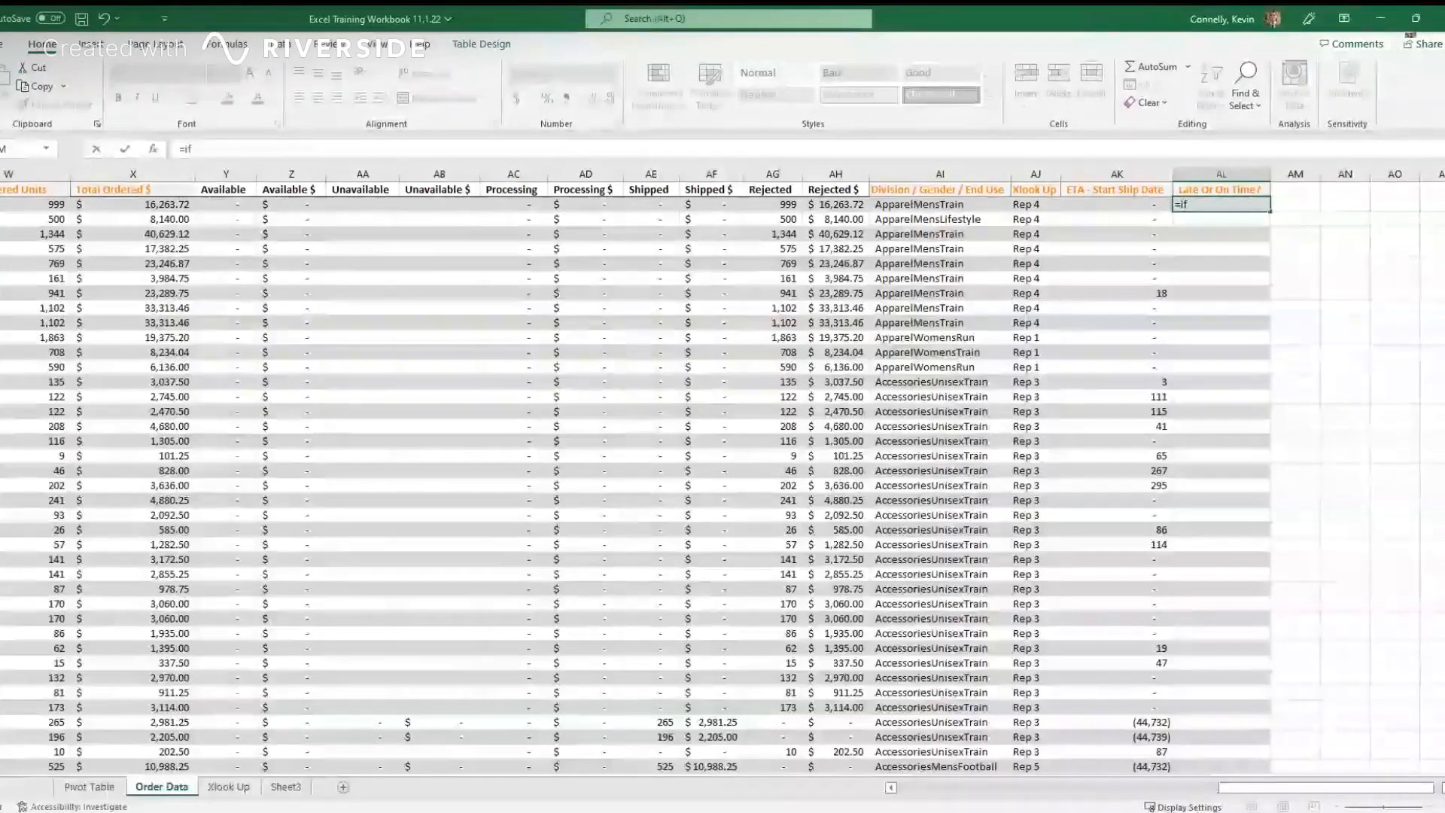
Step: Fill the Late Or On Time? column with =IF([@[ETA - Start Ship Date]]>=14,"Late","On Time")
key(Tab)
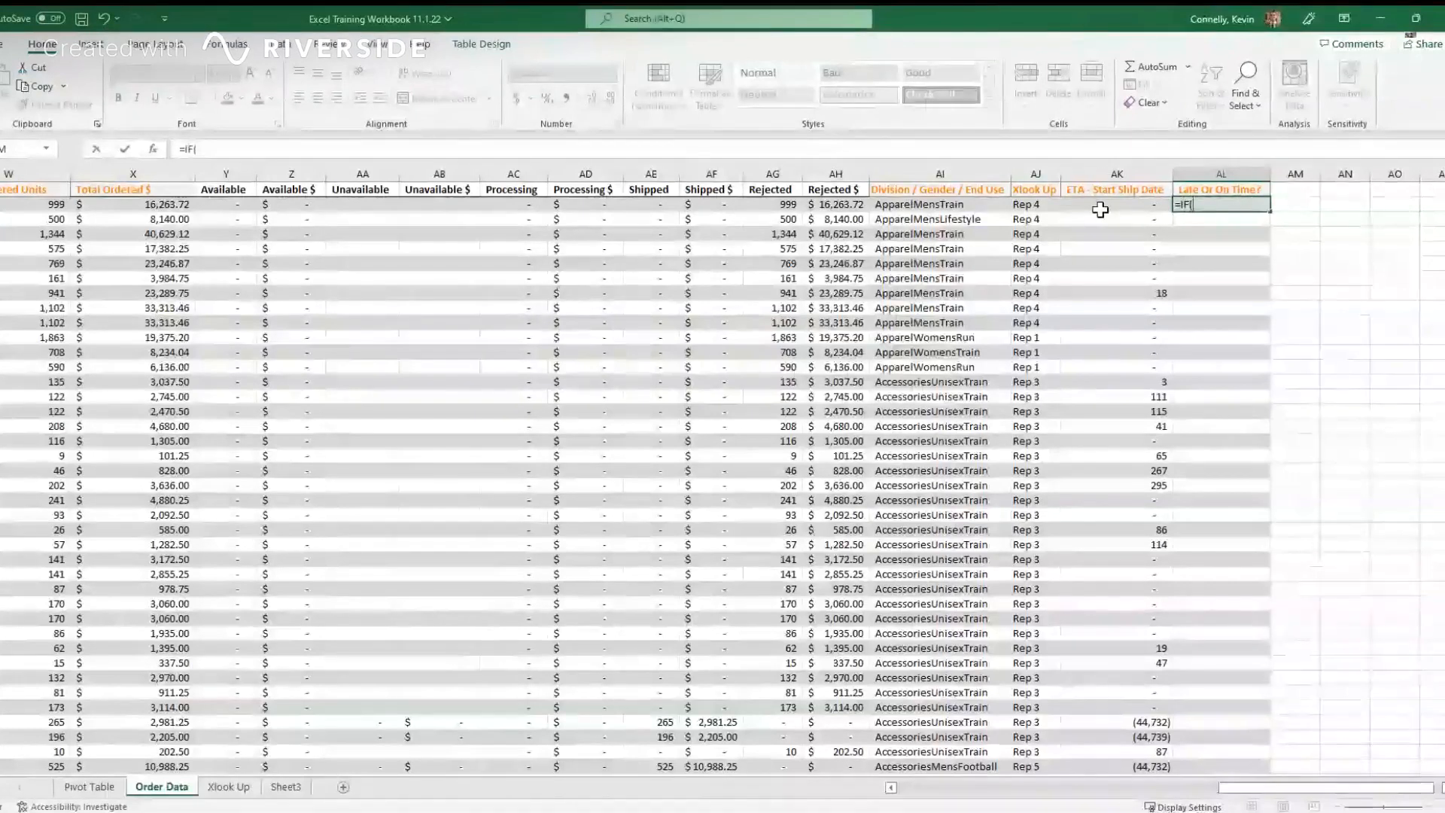
click(1100, 210)
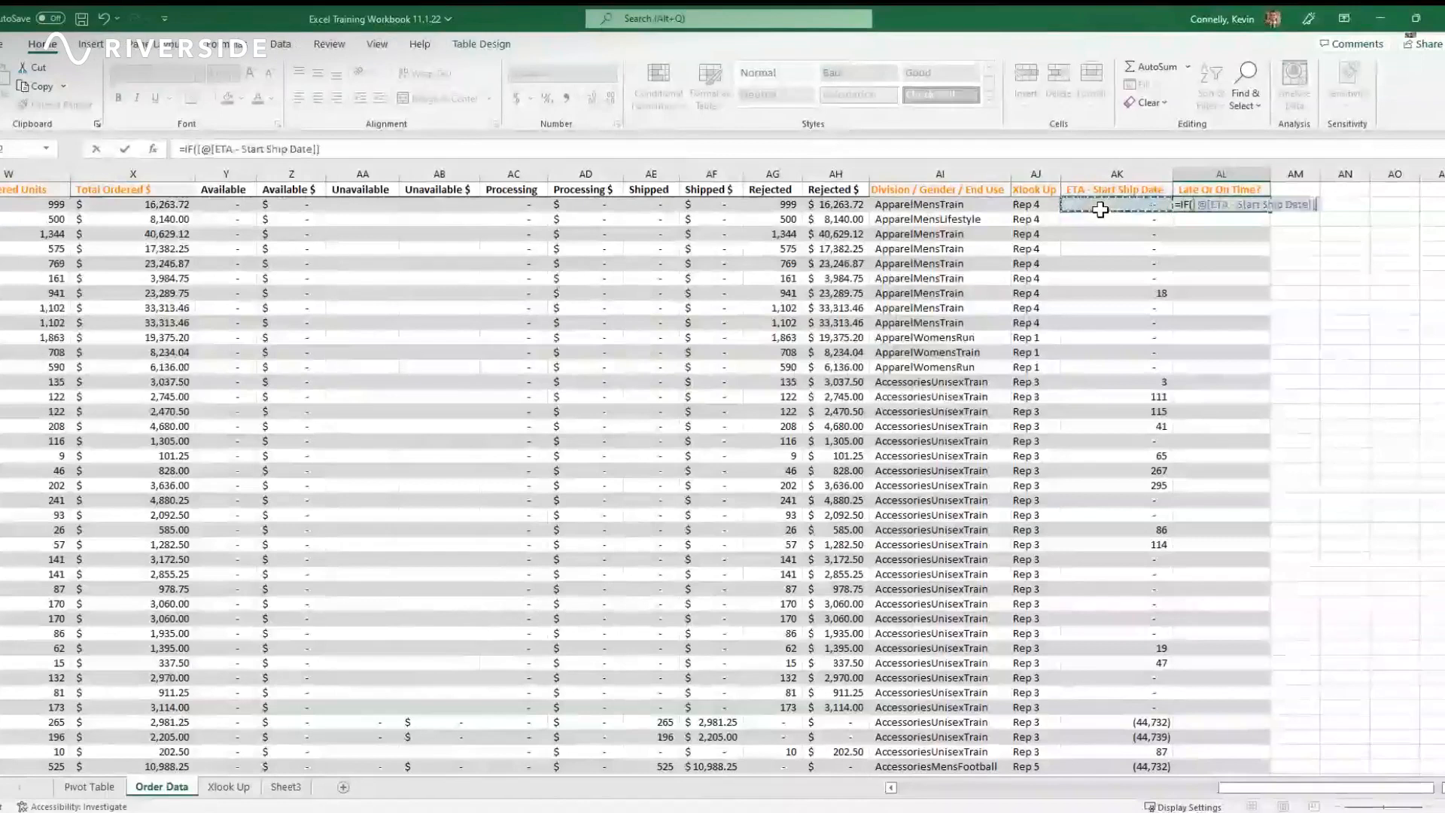
text(>=)
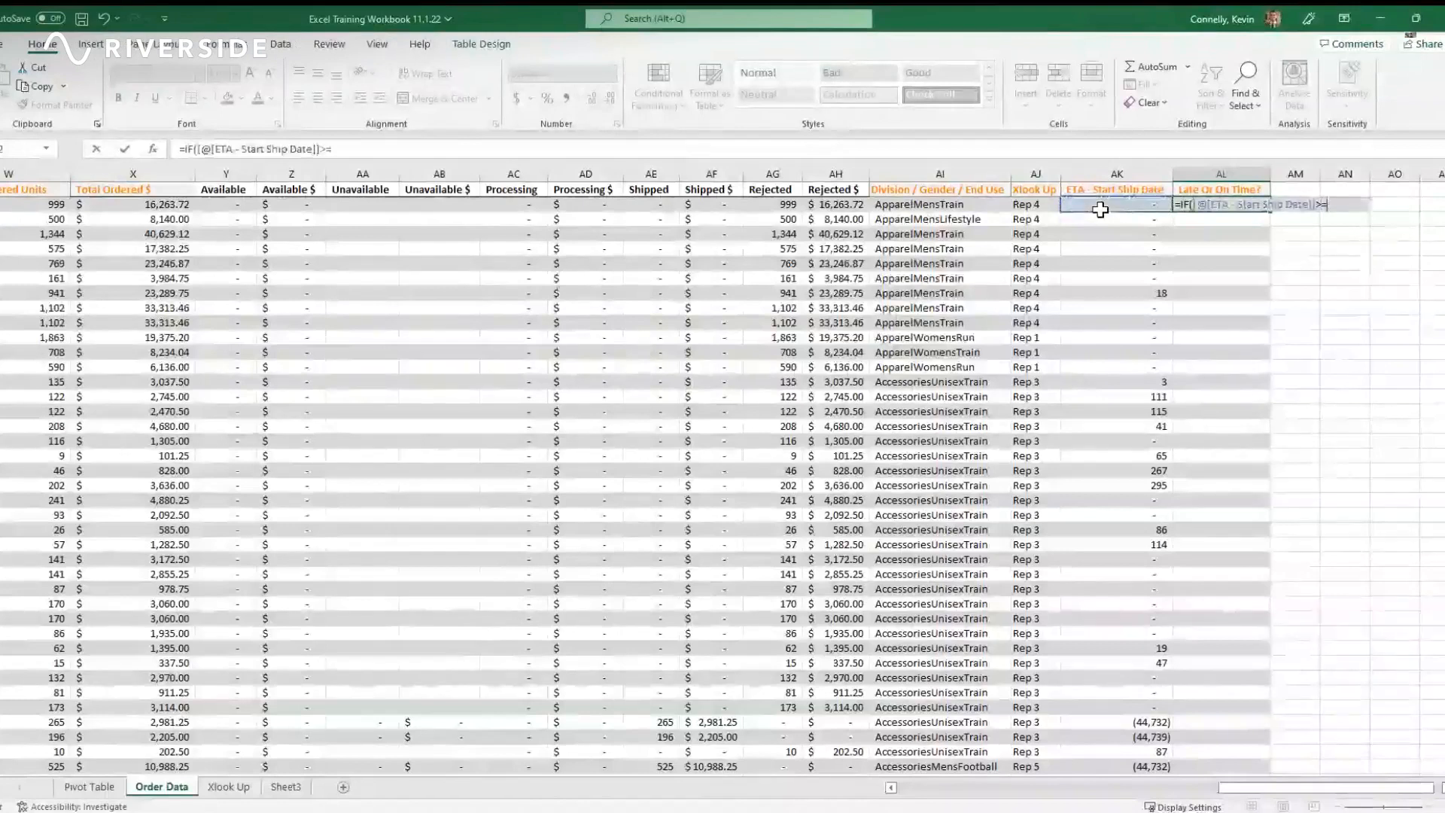
text(15)
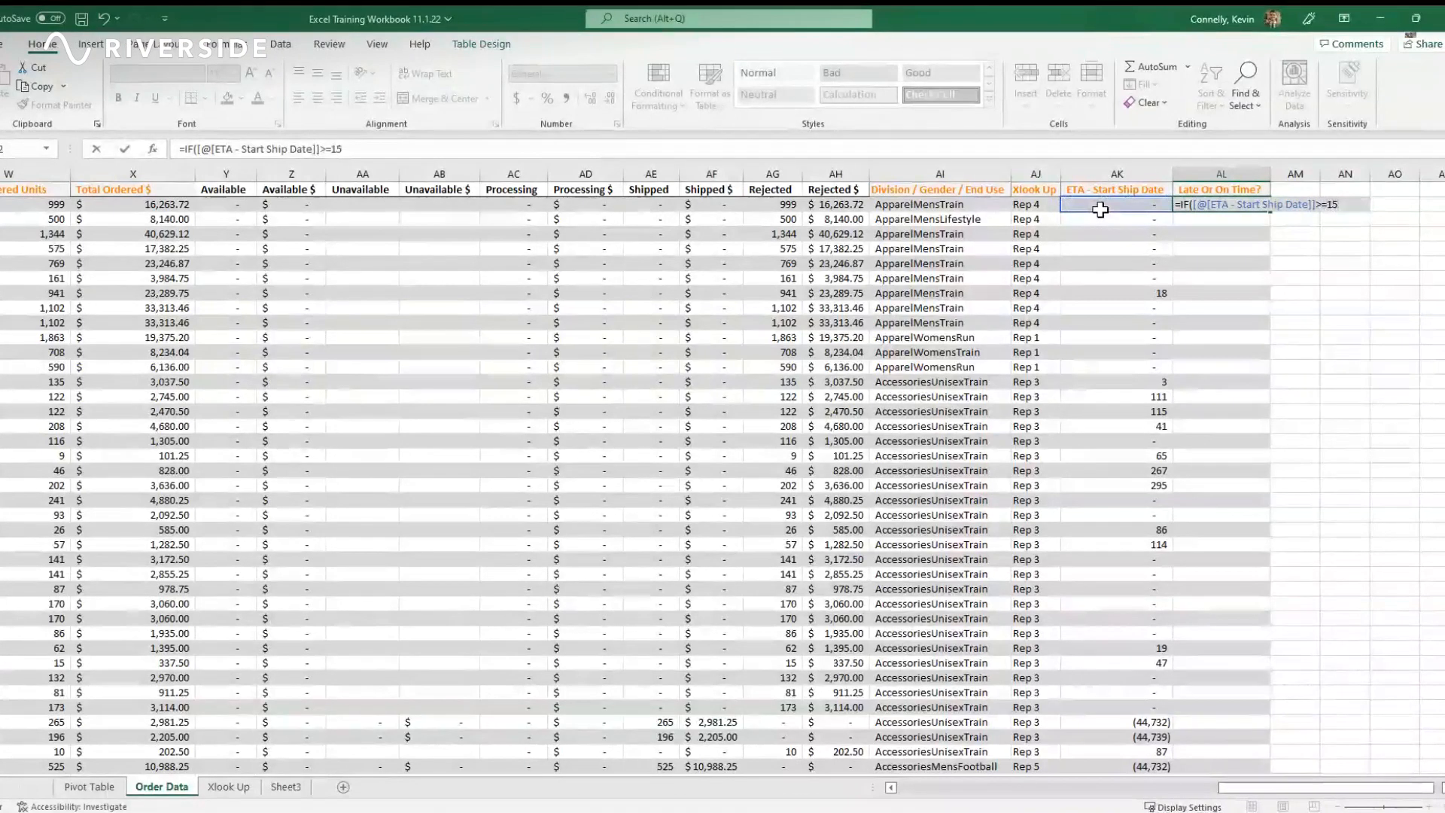
key(BackSpace)
text(4)
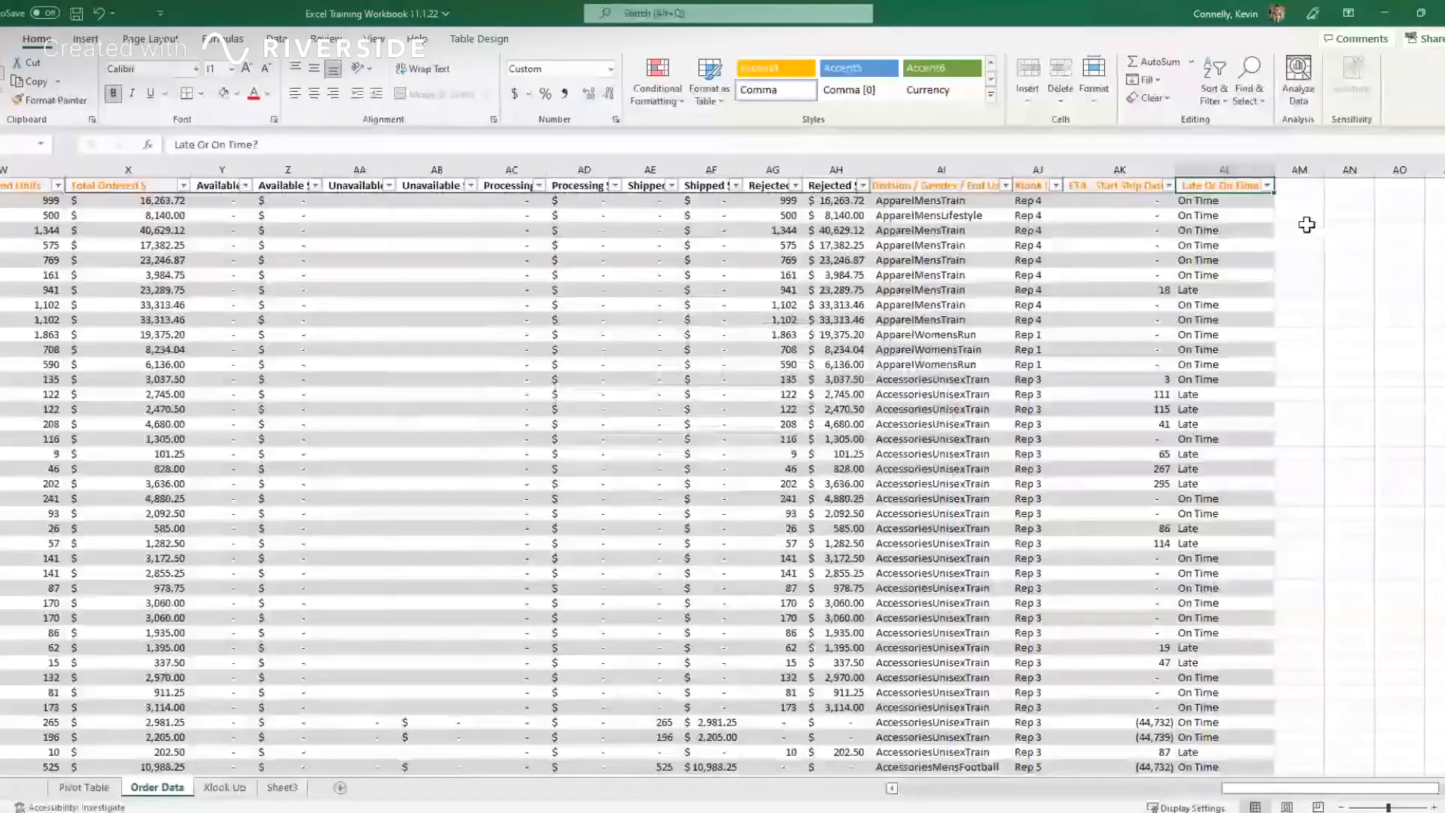
key(Down)
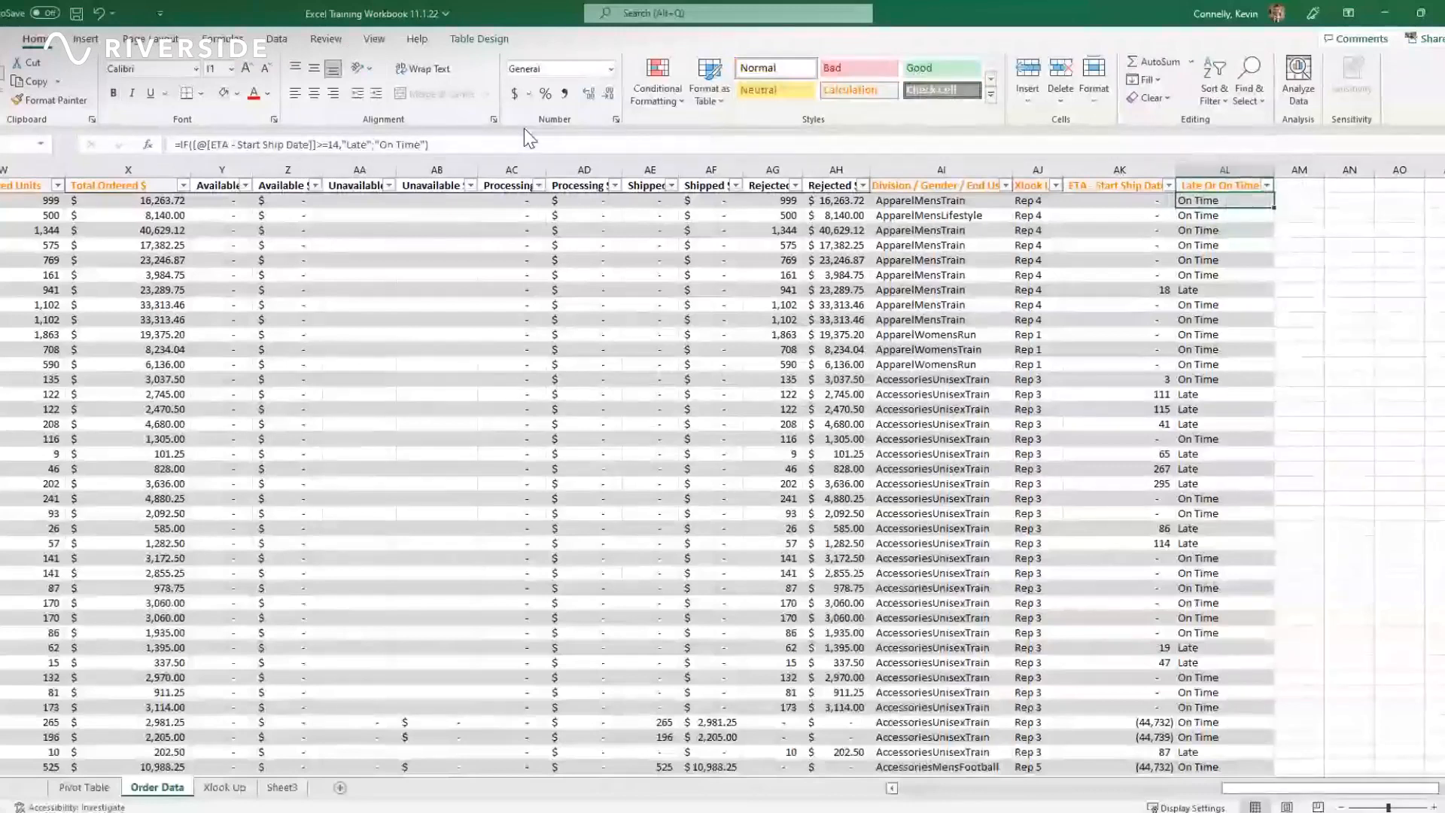
key(Right)
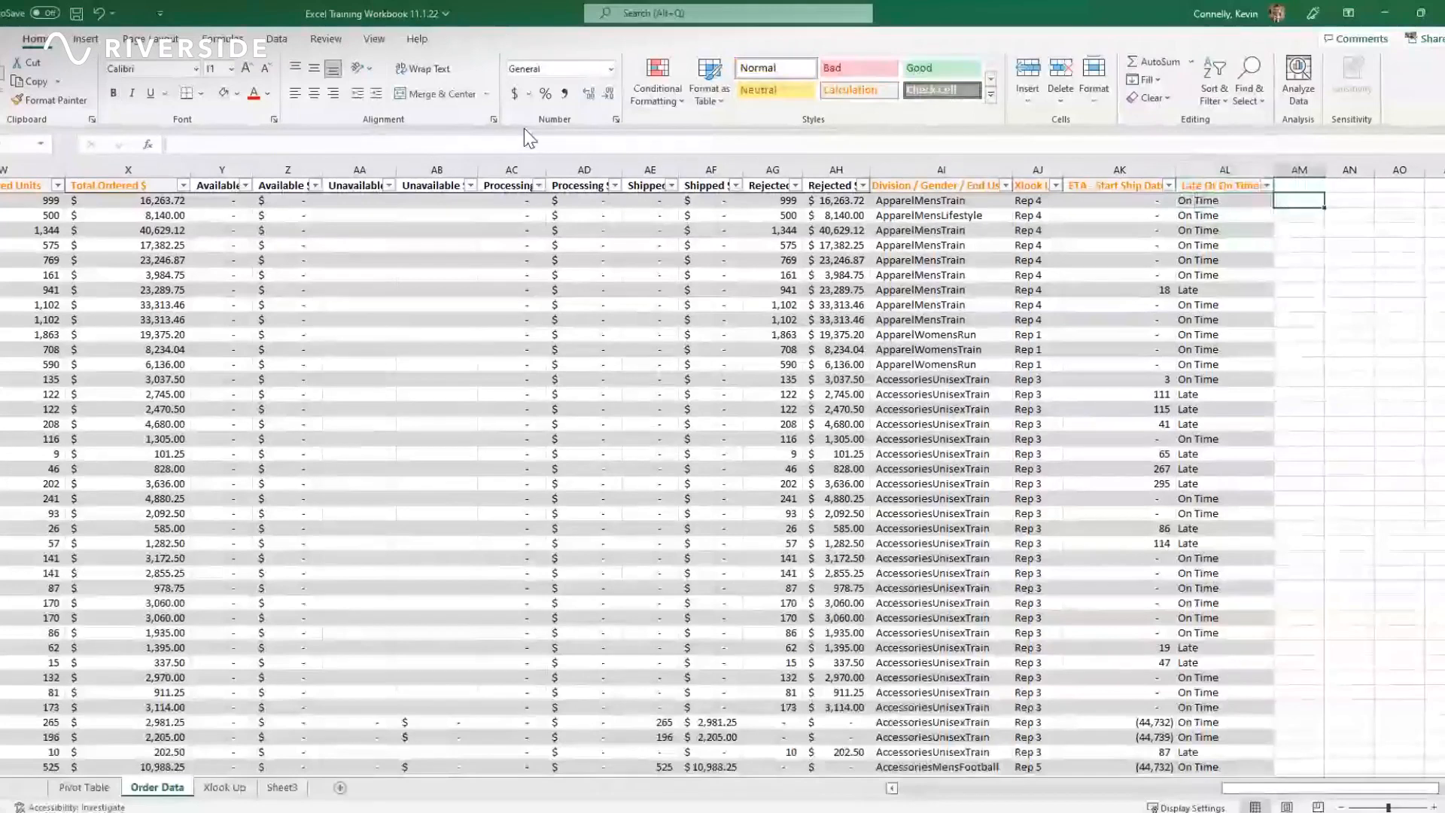